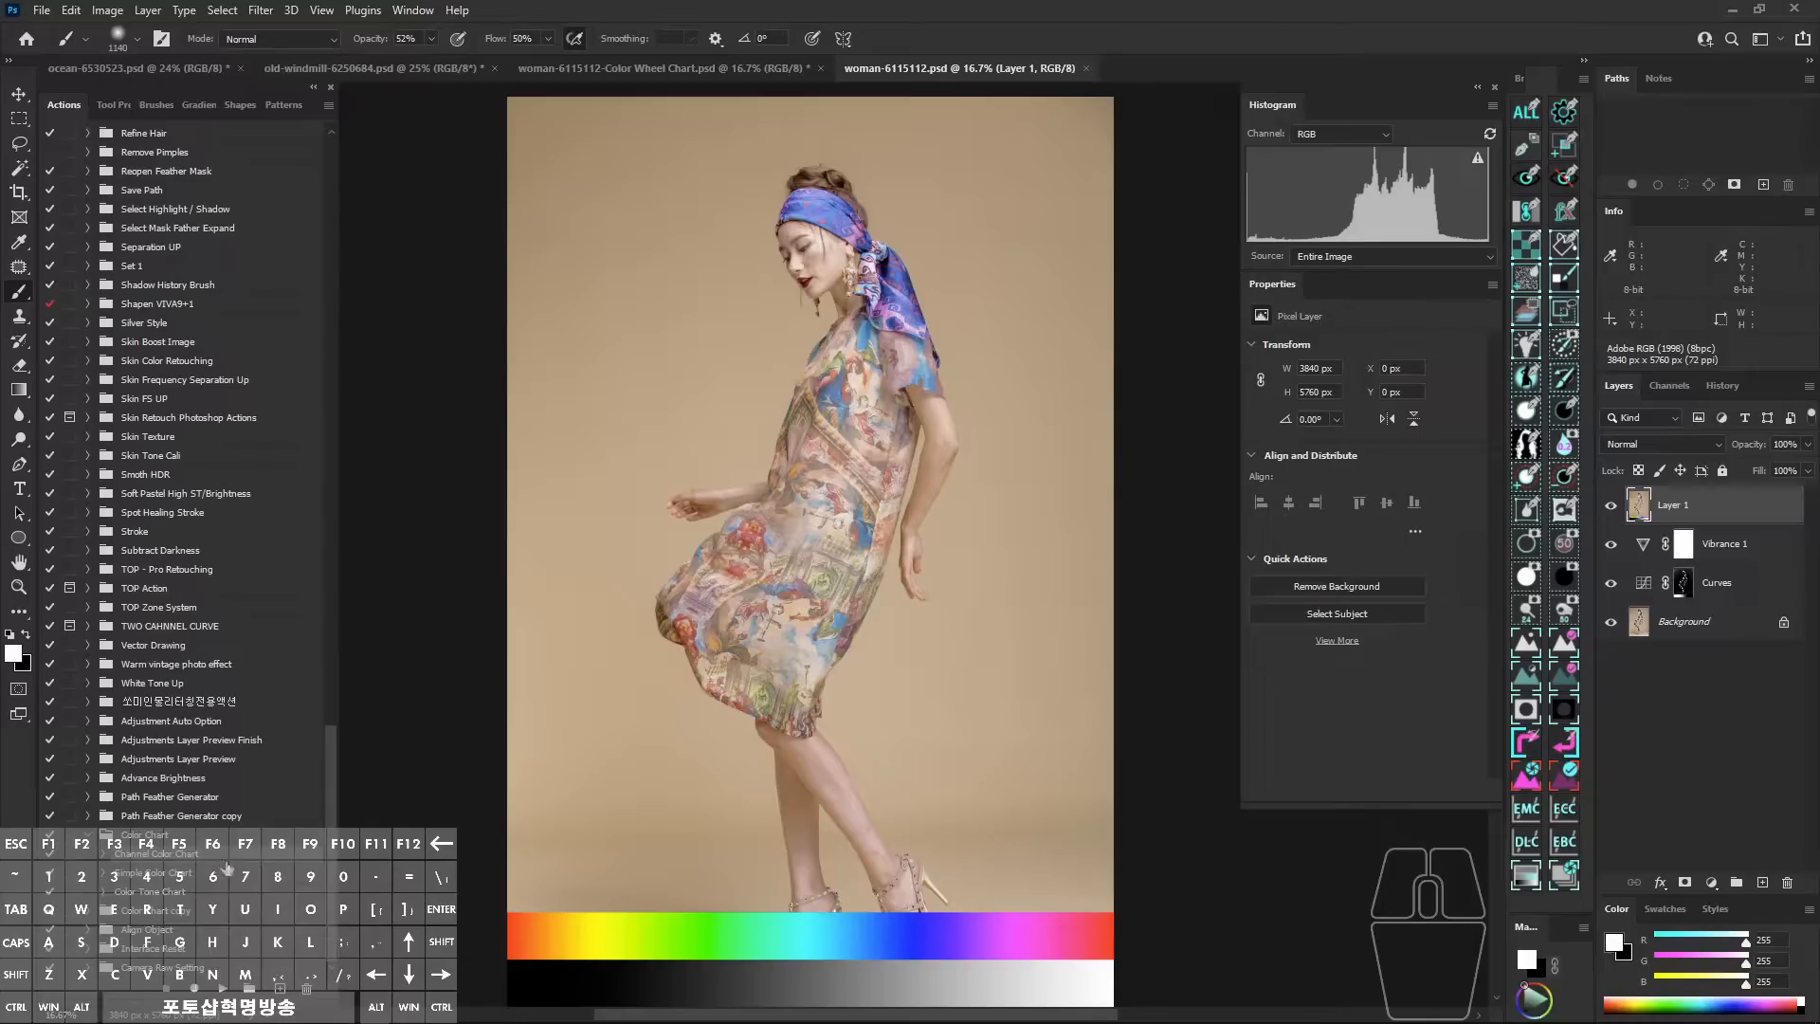
click(215, 884)
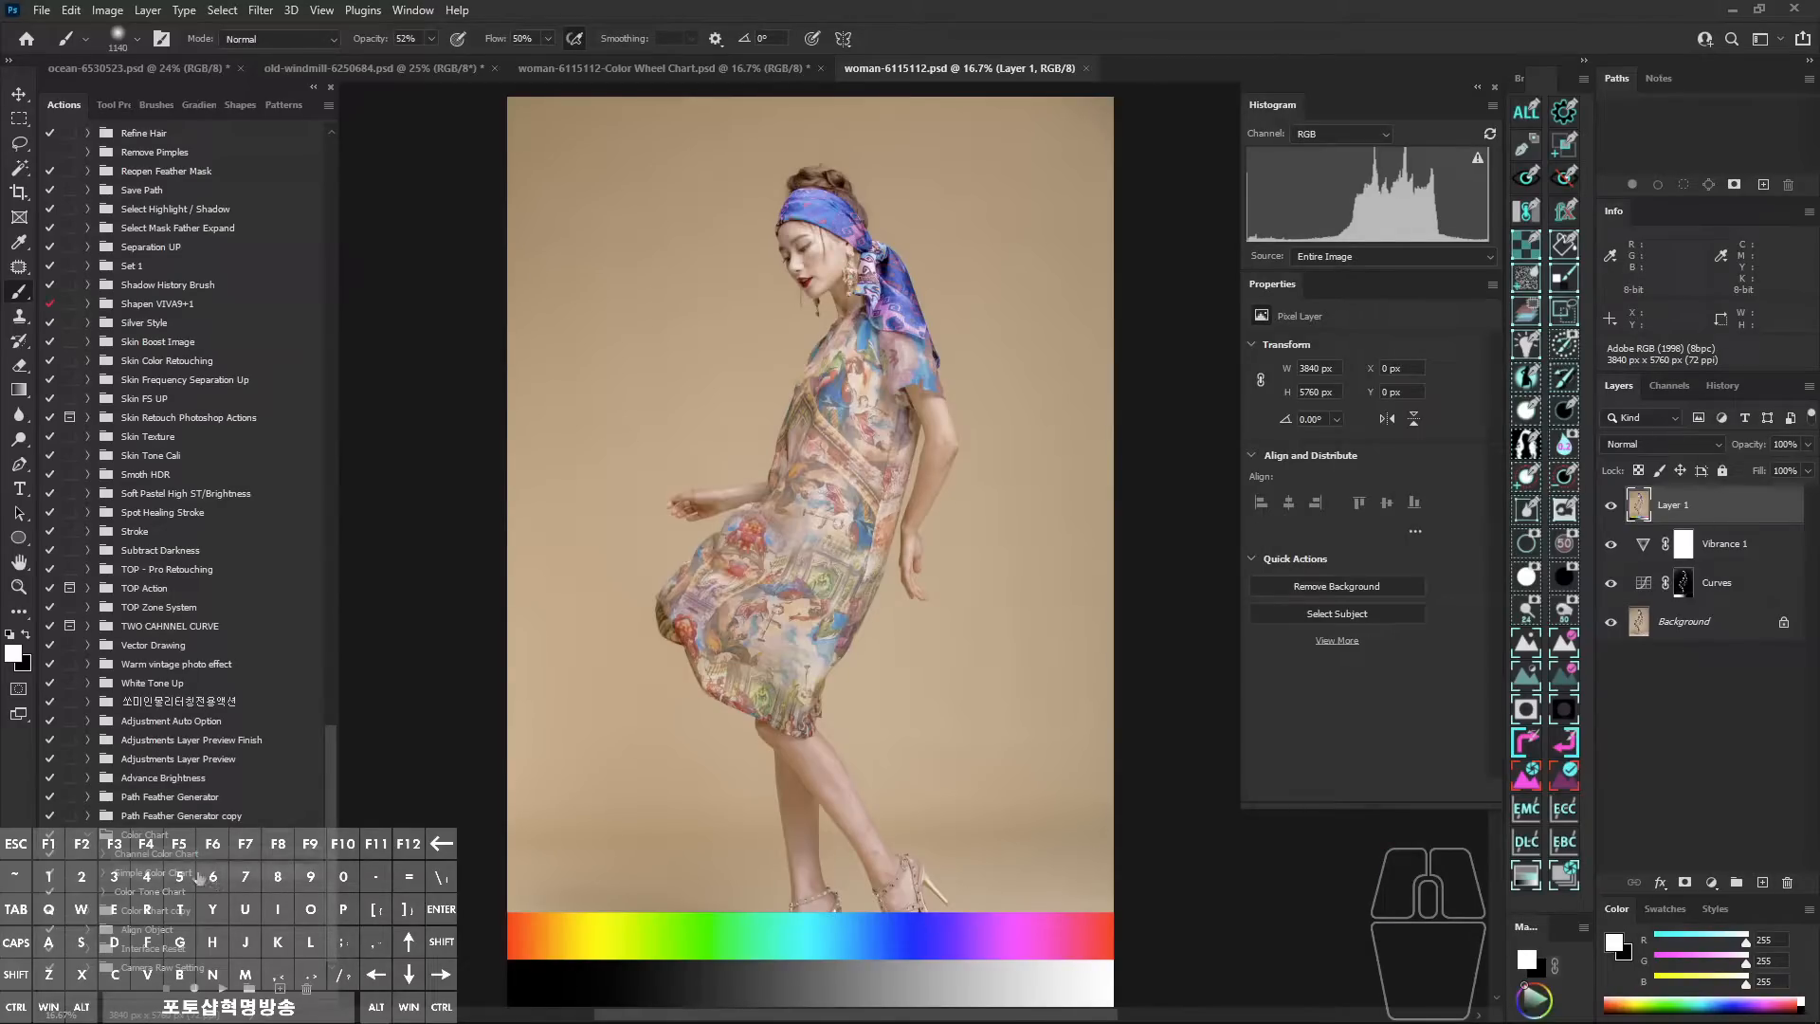
click(190, 878)
drag(190, 845, 197, 851)
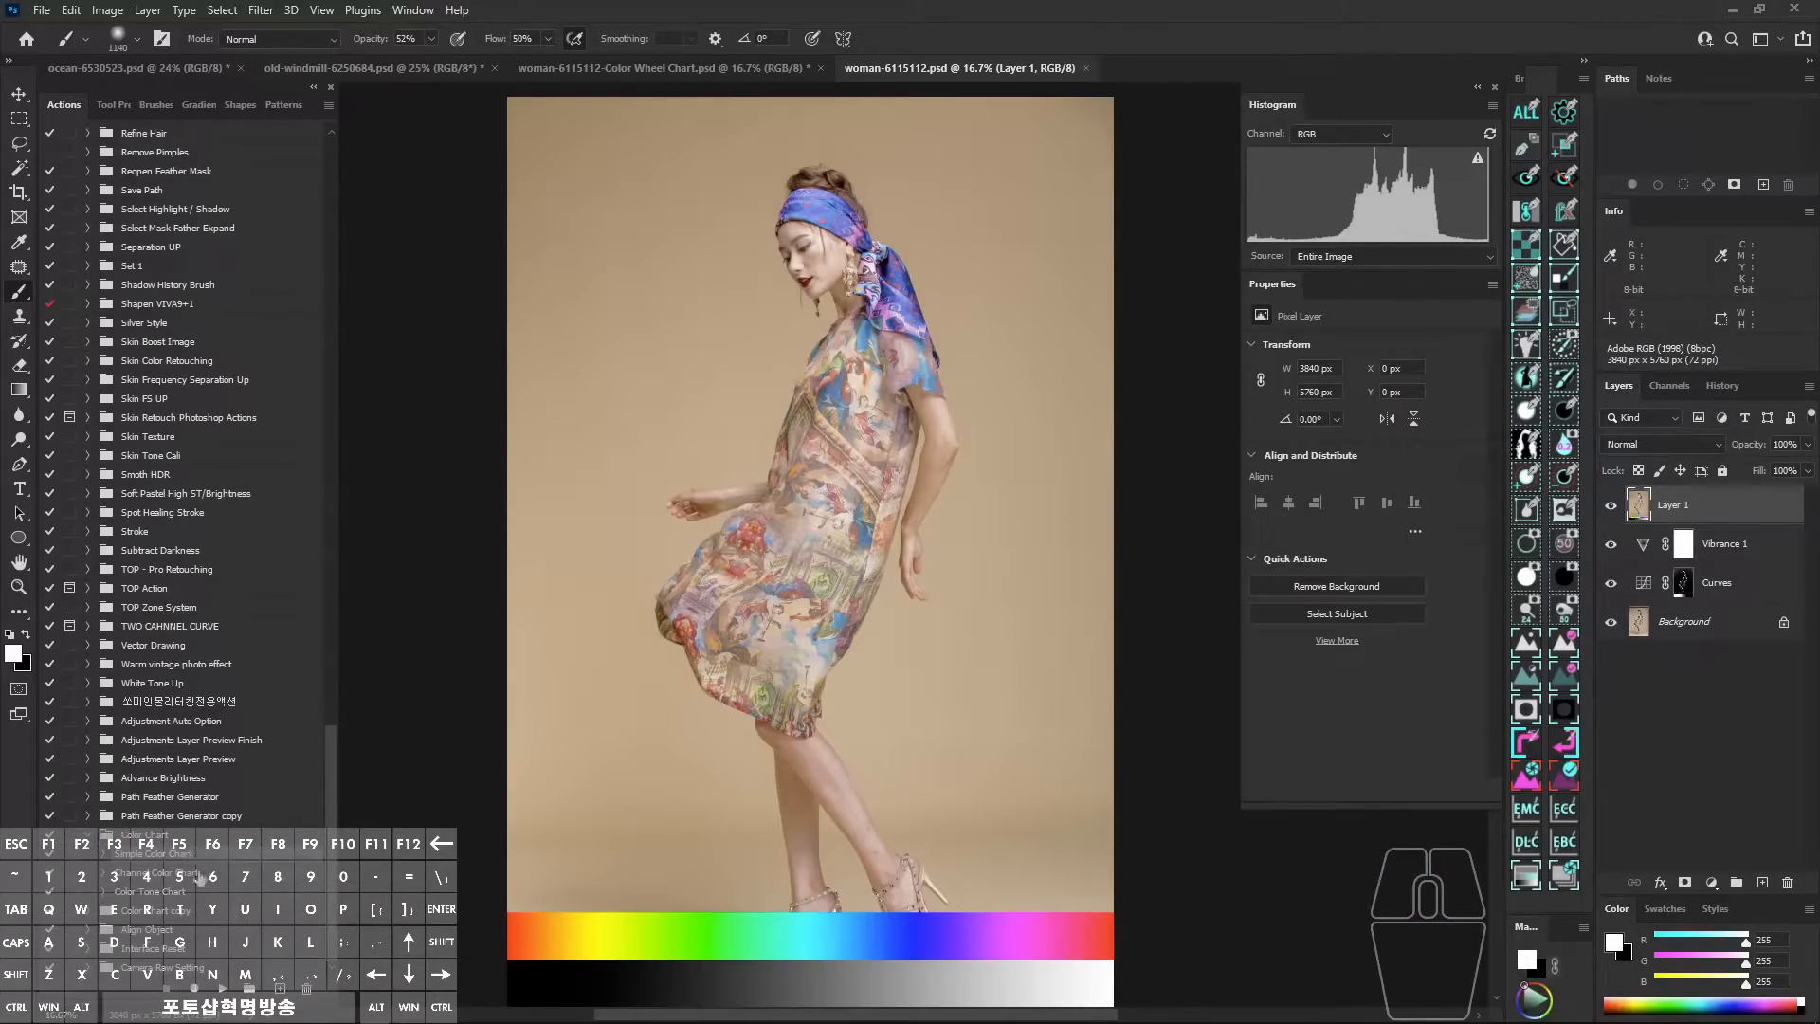
click(202, 882)
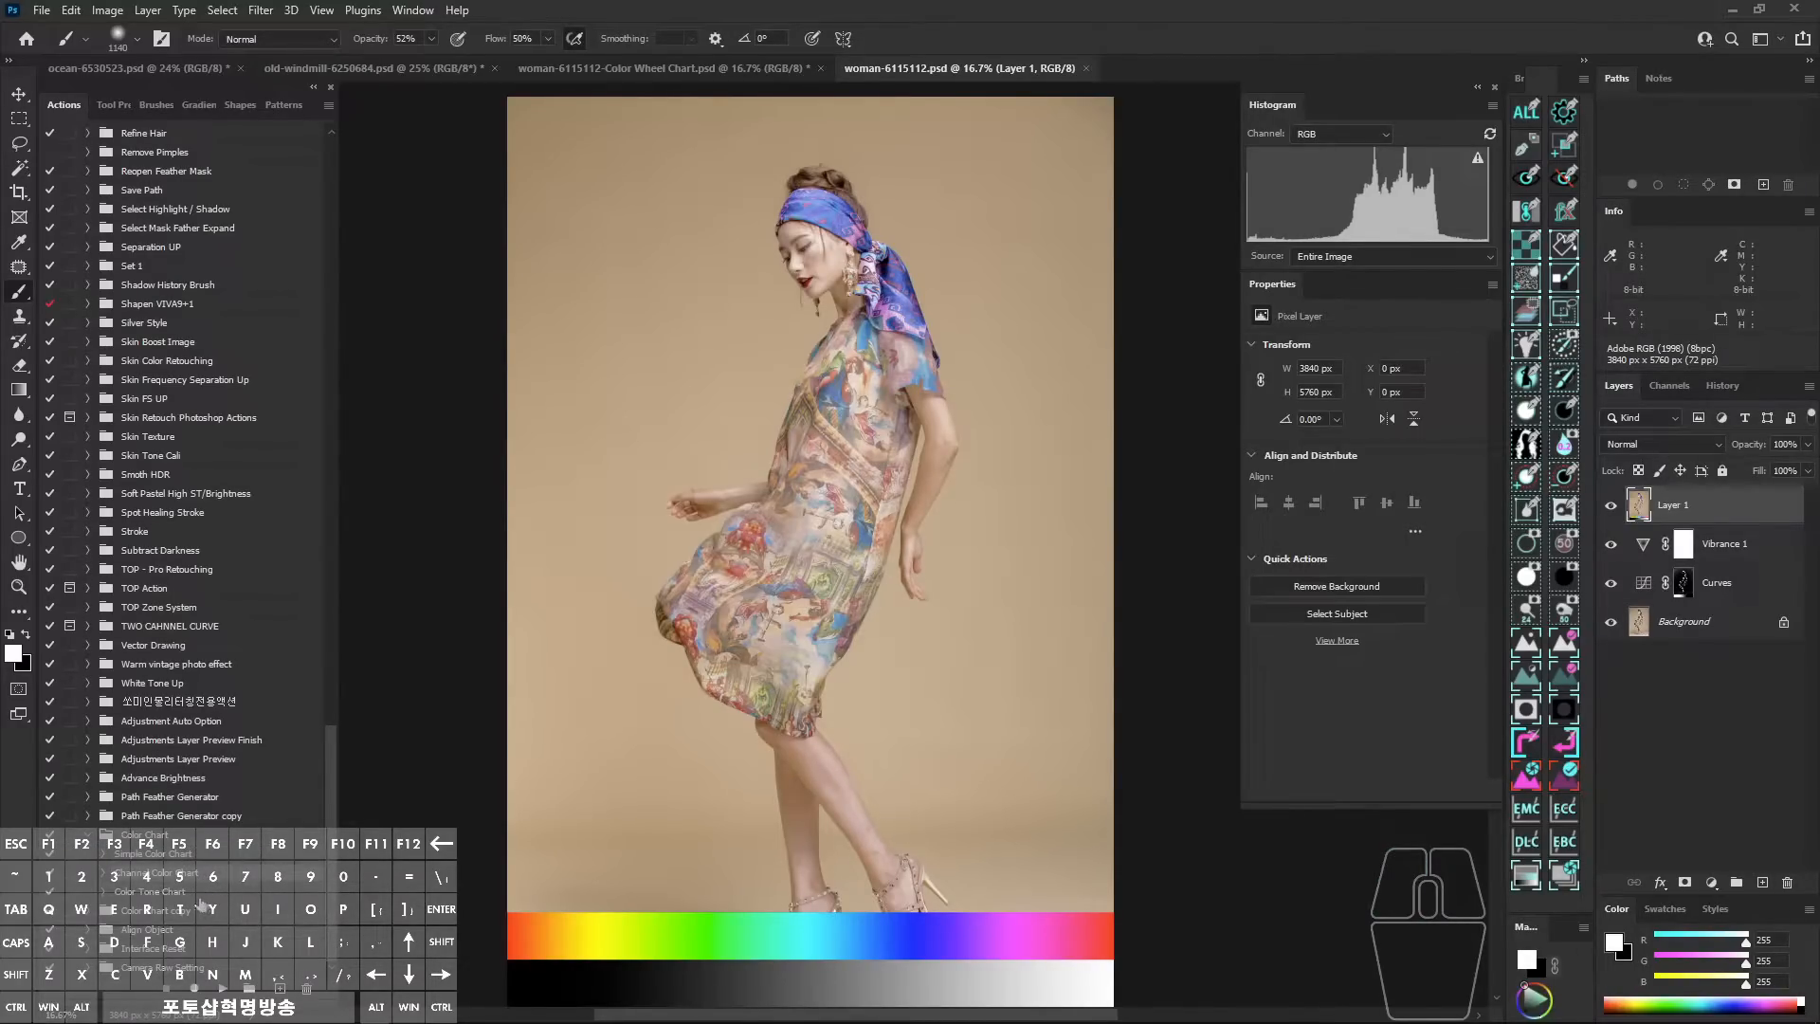
click(200, 902)
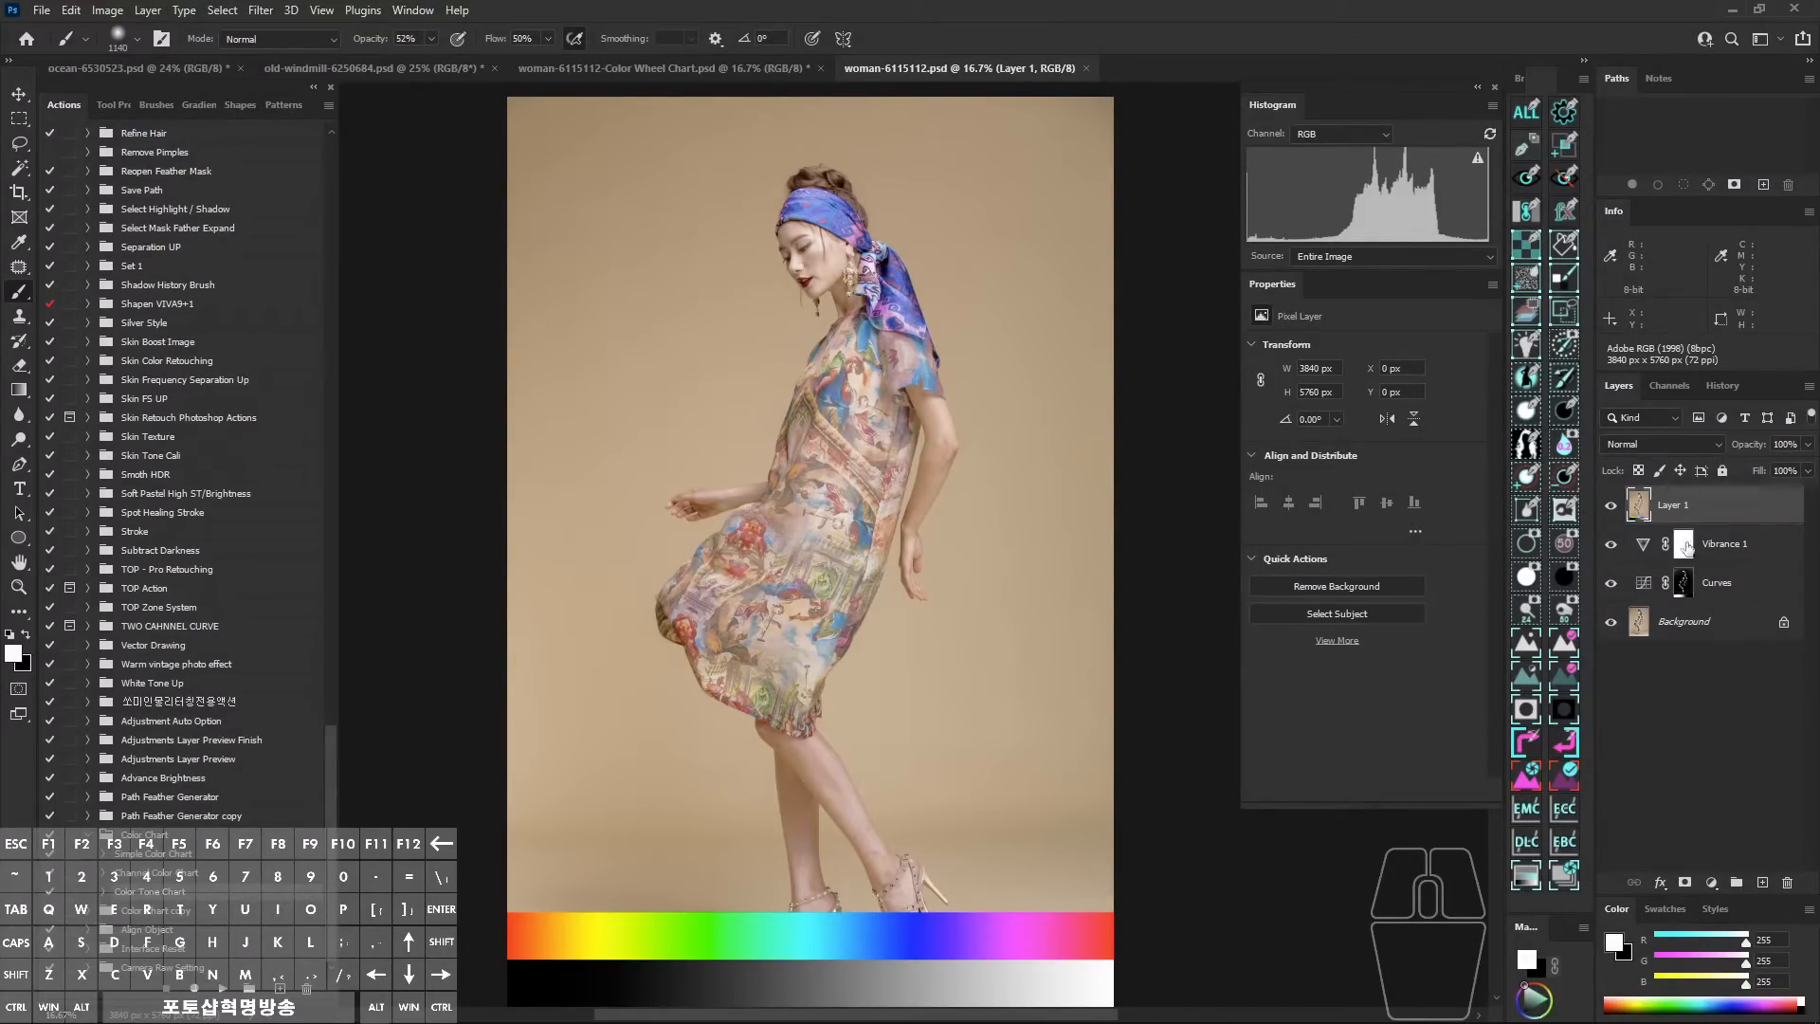
Delete the top pixel layer with the baked-in color strips and stamp the remaining visible layers into a new layer.
click(1727, 551)
click(1732, 518)
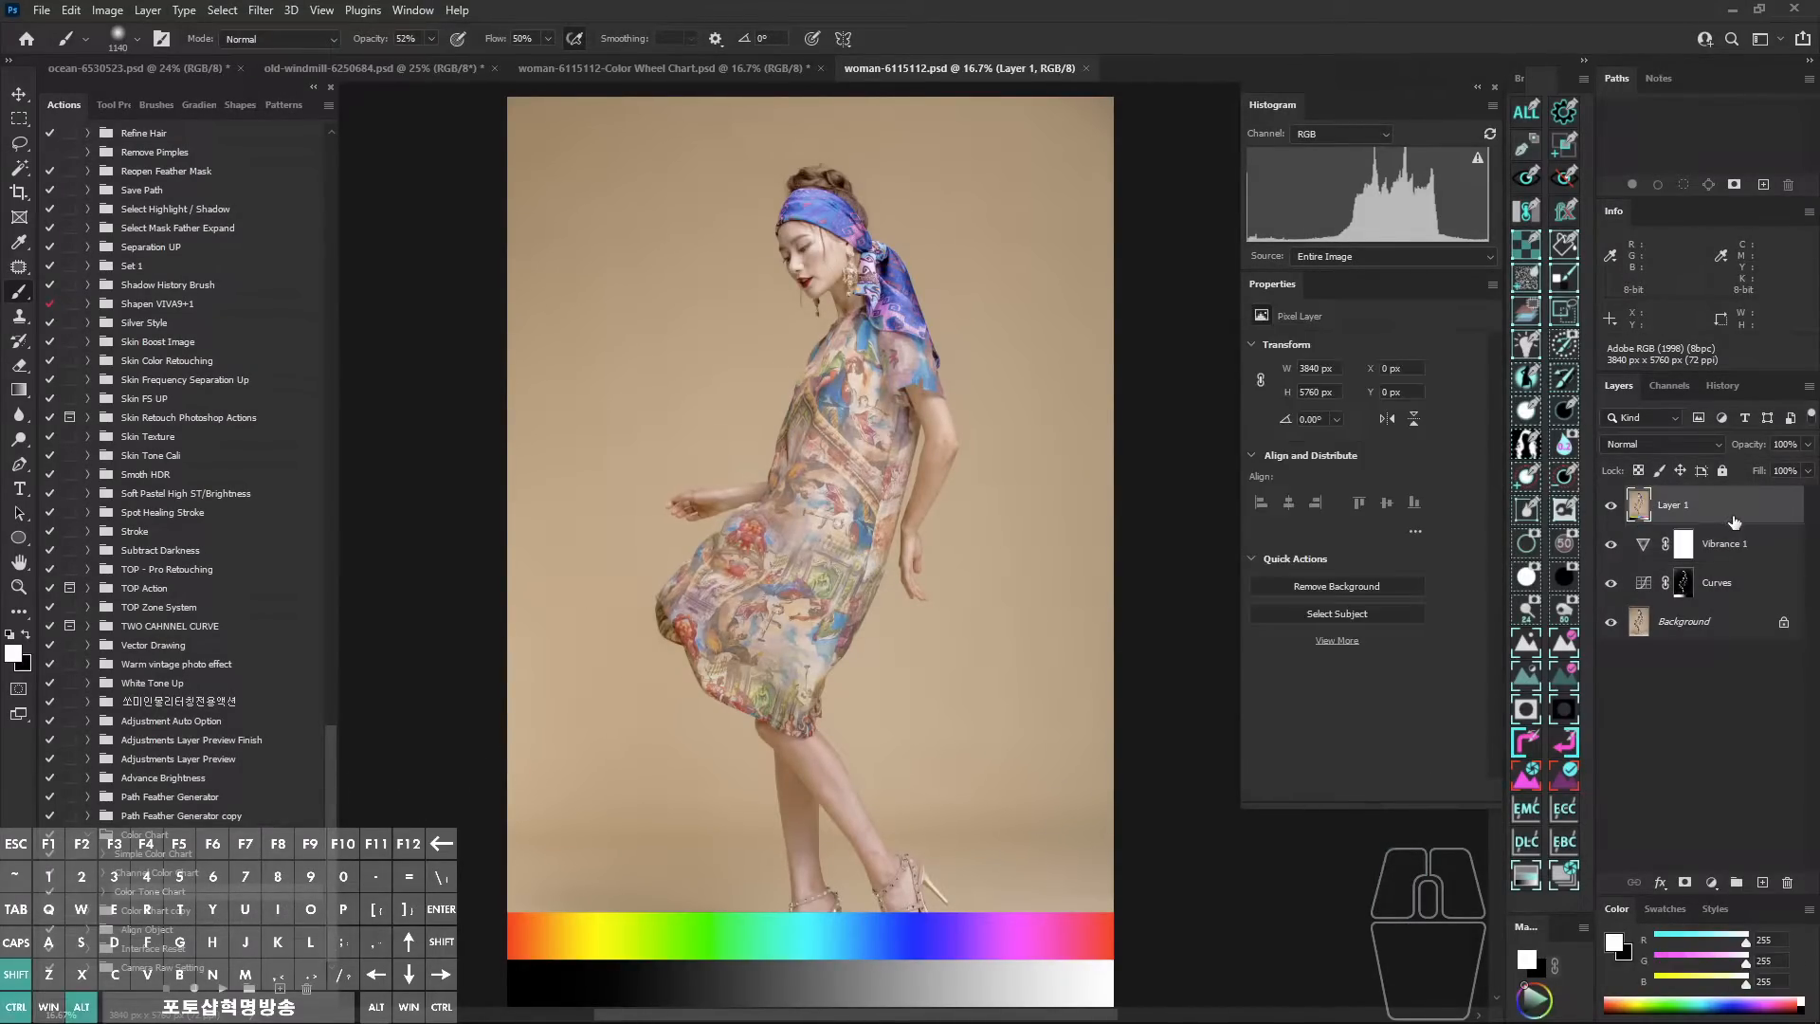
key(Delete)
key(ctrl+shift+alt+e)
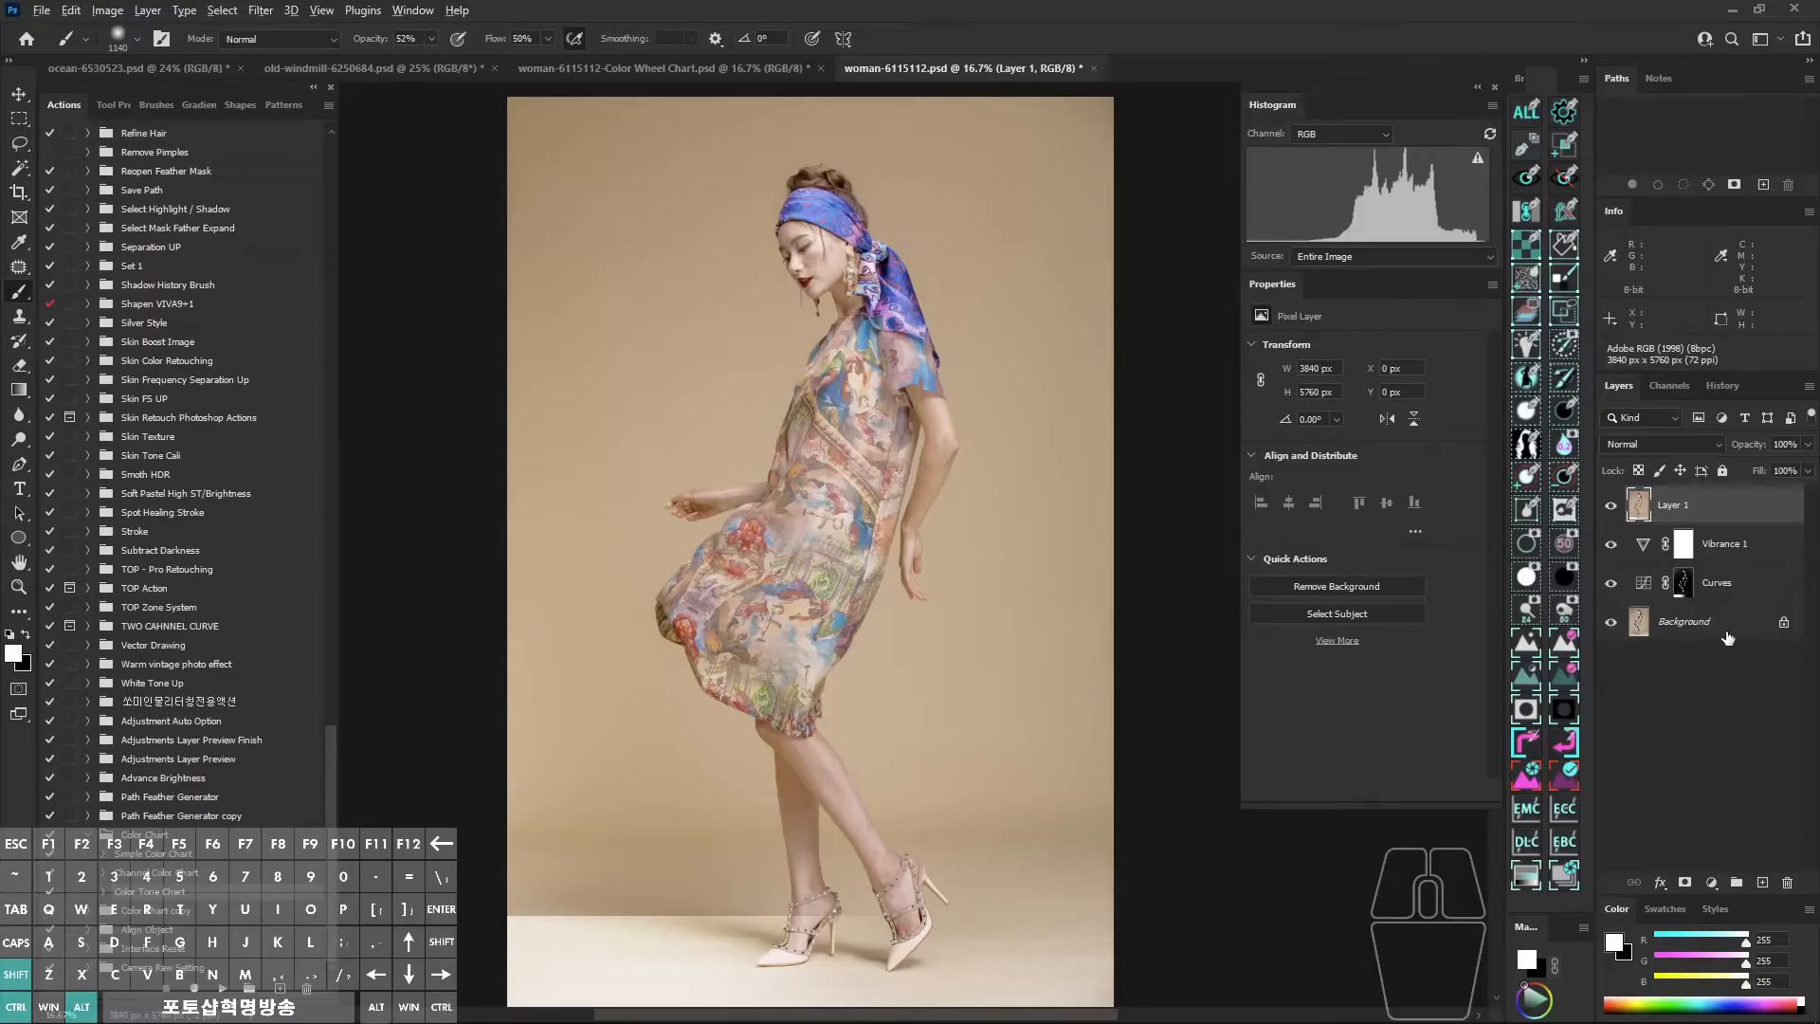
Run the Simple Color Chart action to add a hue strip and a grayscale strip across the image's lower edge.
key(ctrl+shift+alt+e)
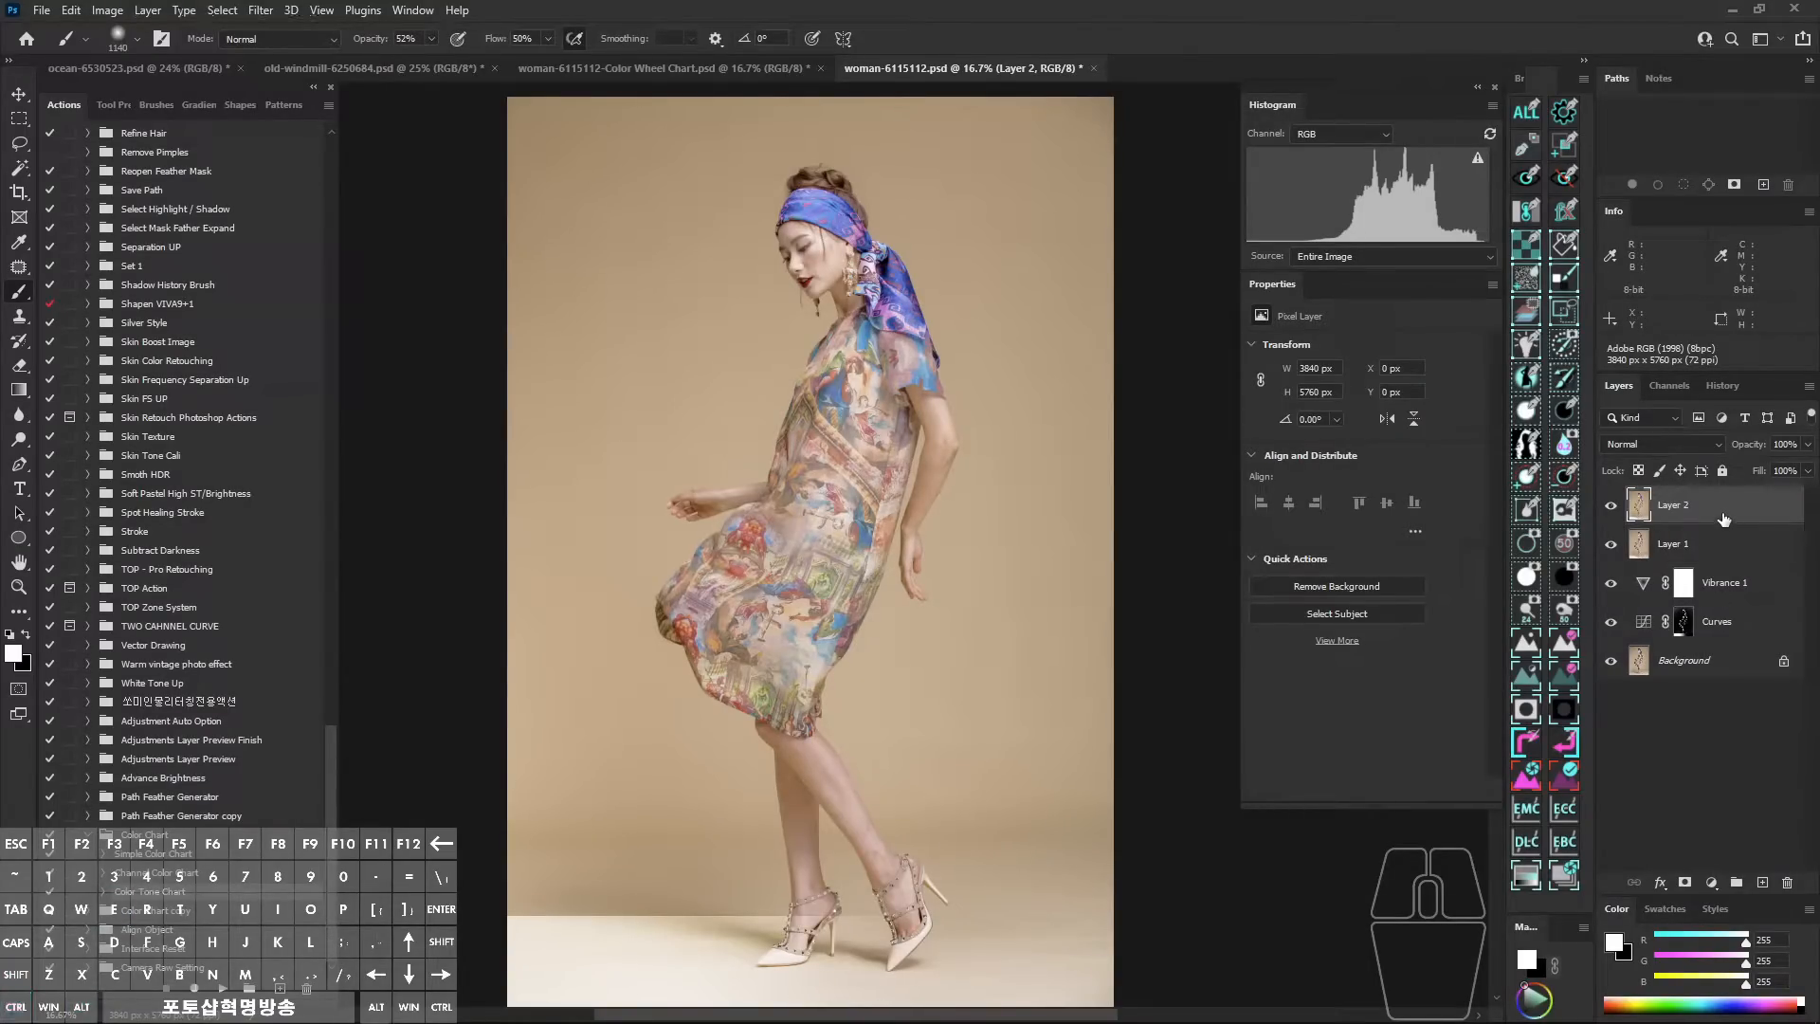
key(ctrl+shift+alt+x)
click(203, 856)
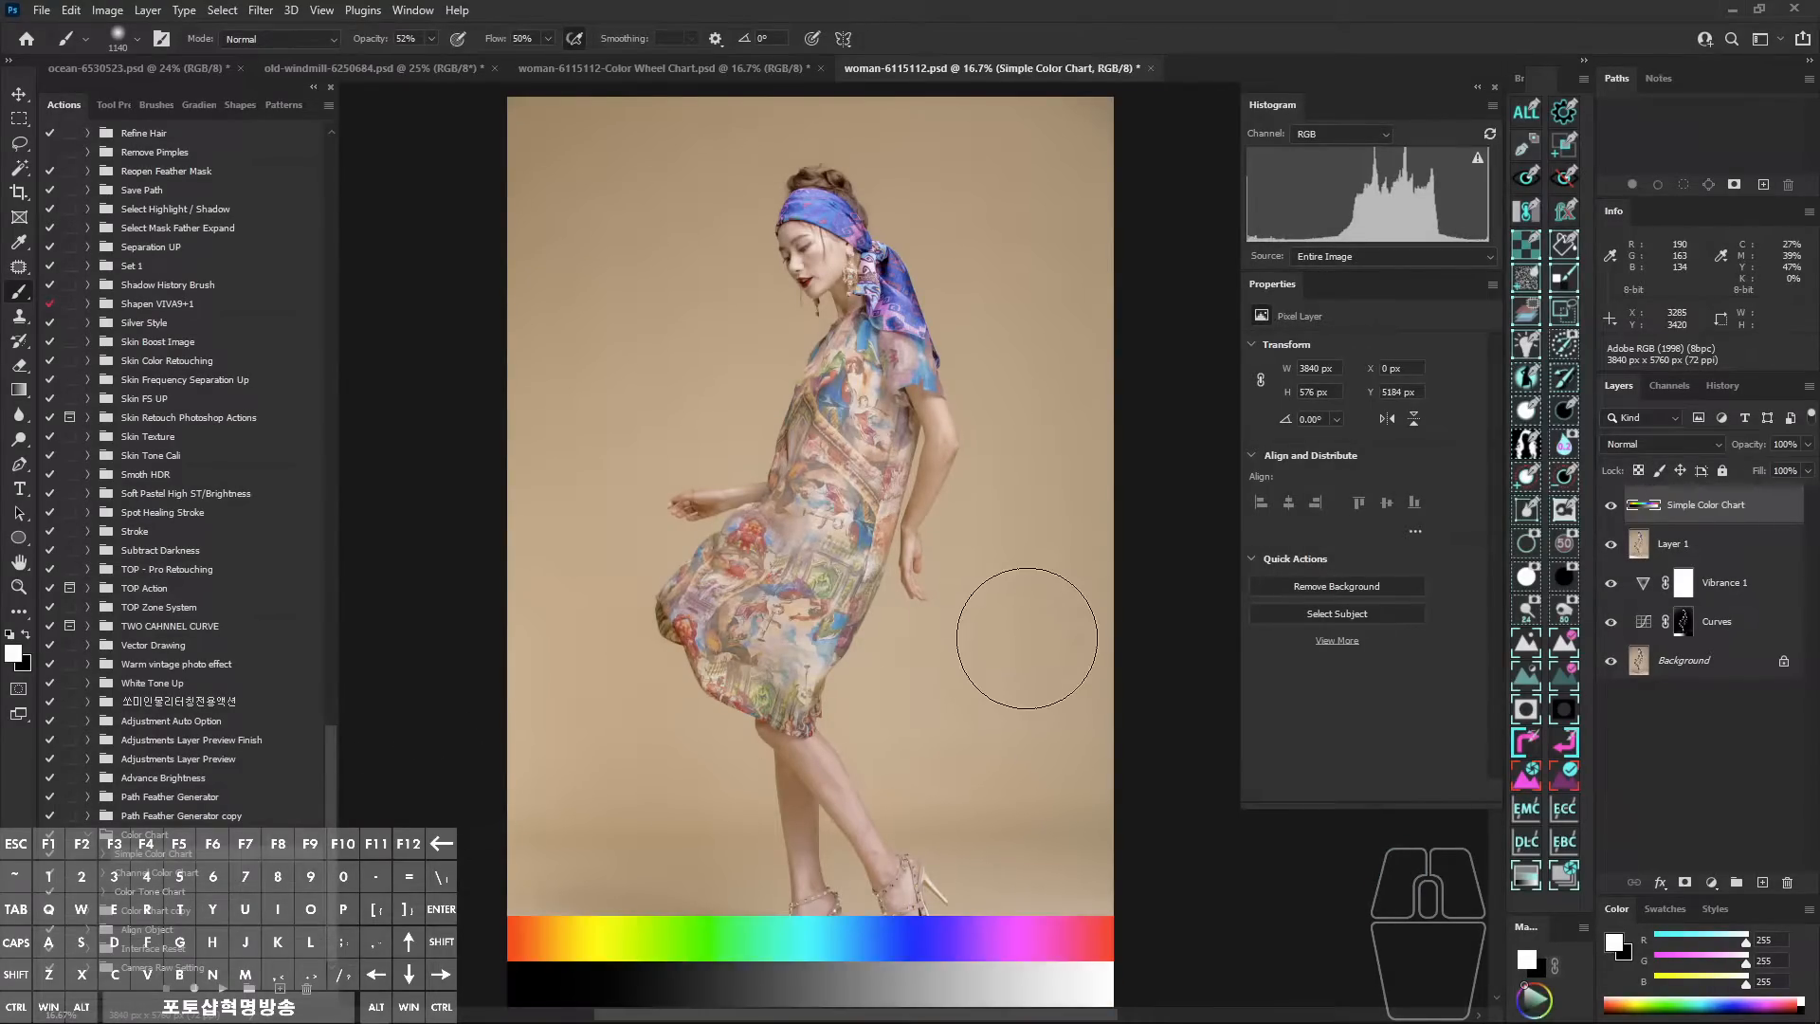
Add a Curves adjustment layer above the Simple Color Chart layer and choose its Red channel.
drag(997, 651, 1008, 653)
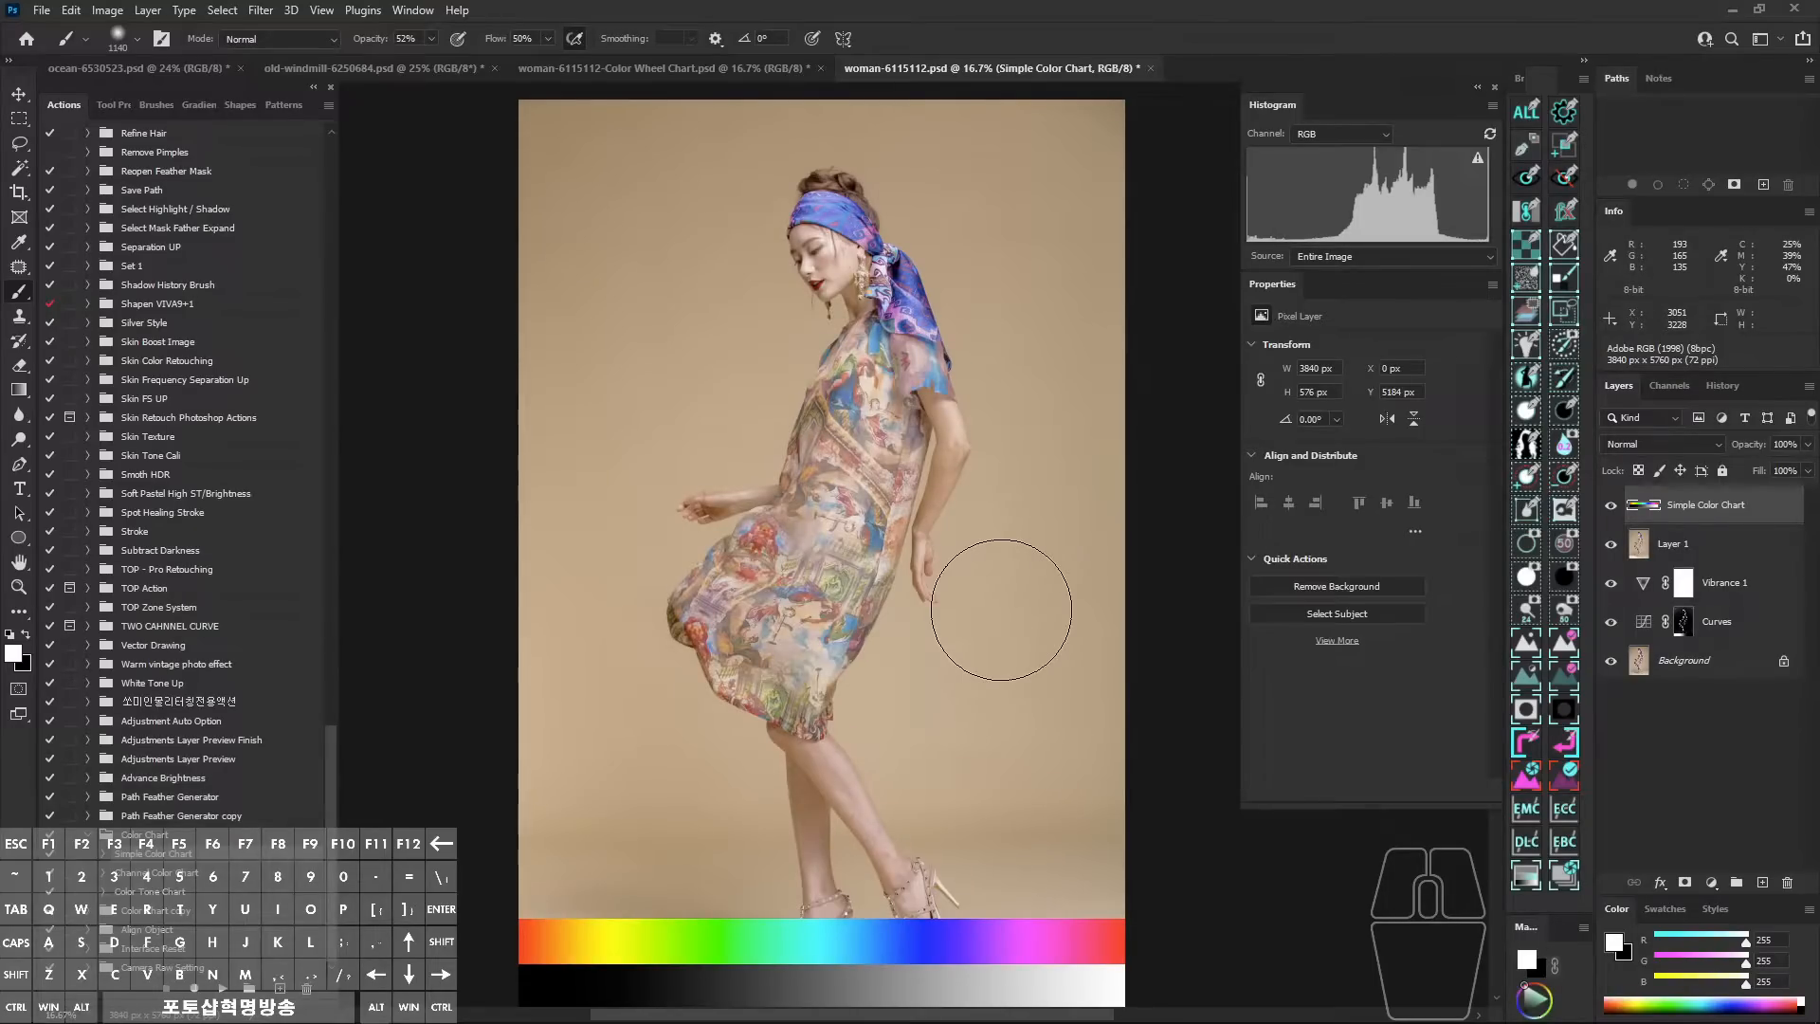
drag(1001, 610, 994, 592)
drag(887, 551, 901, 551)
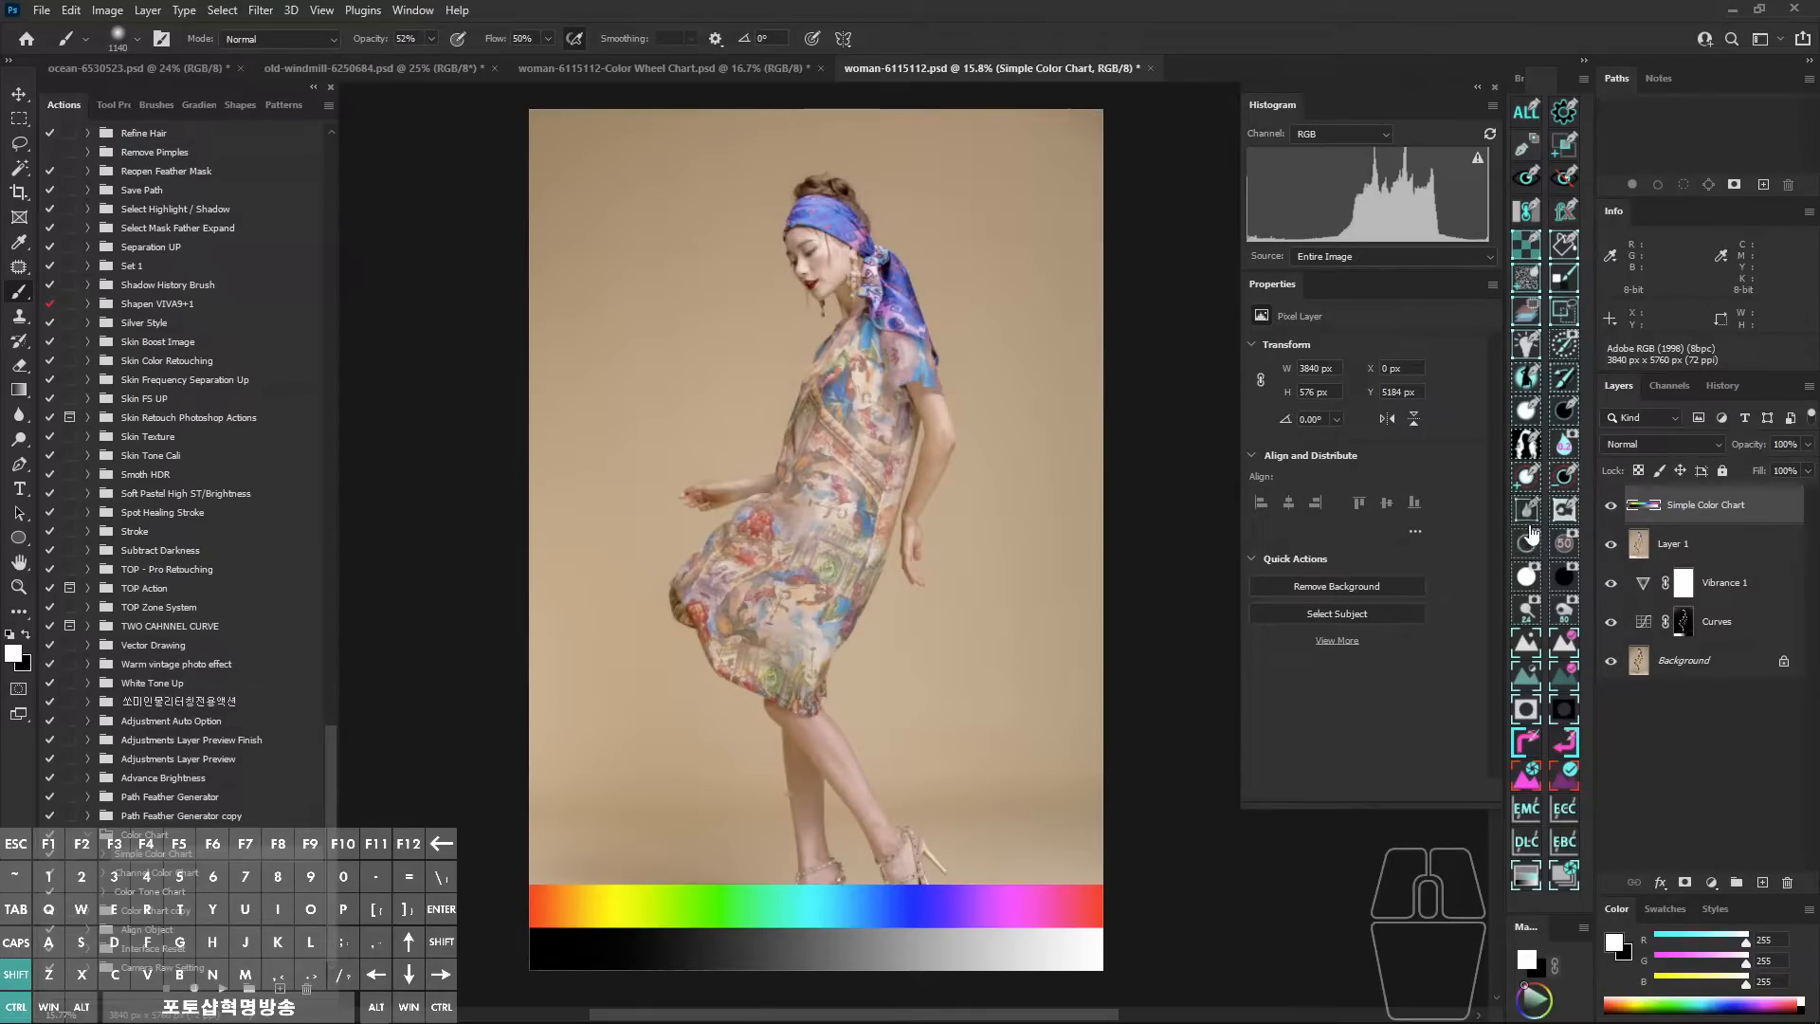
click(1543, 537)
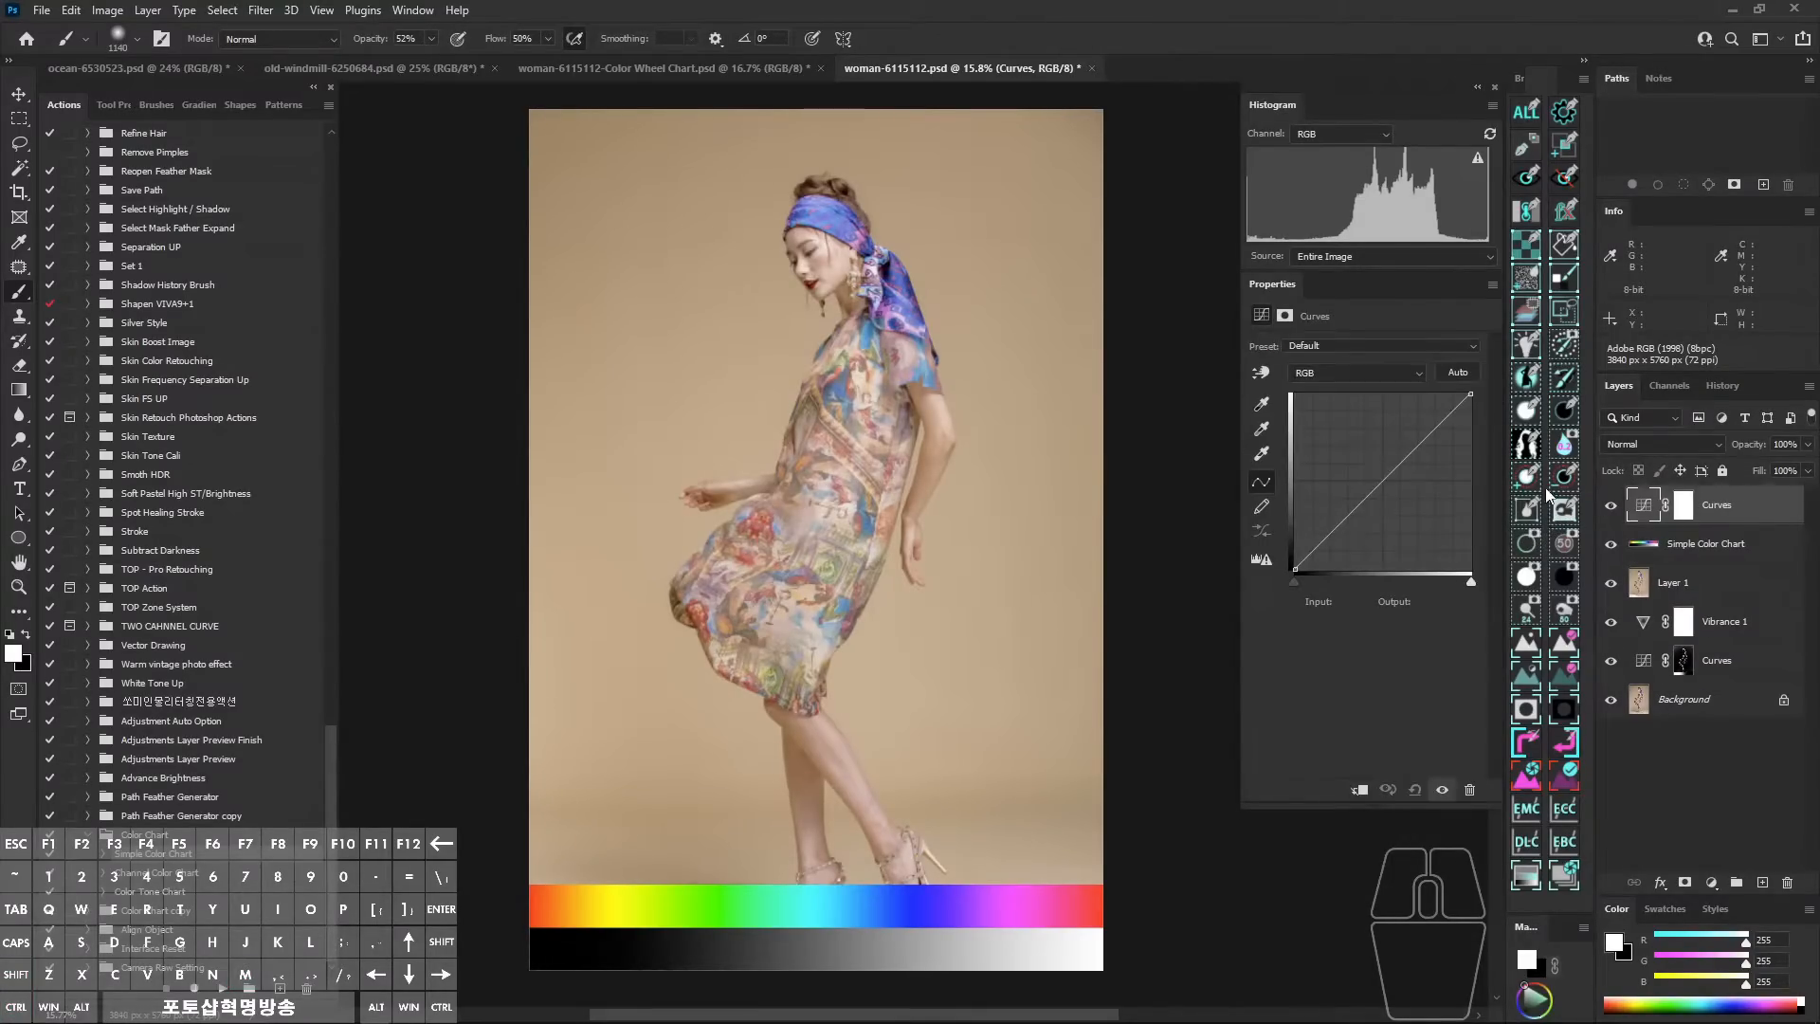
click(1374, 372)
click(1361, 404)
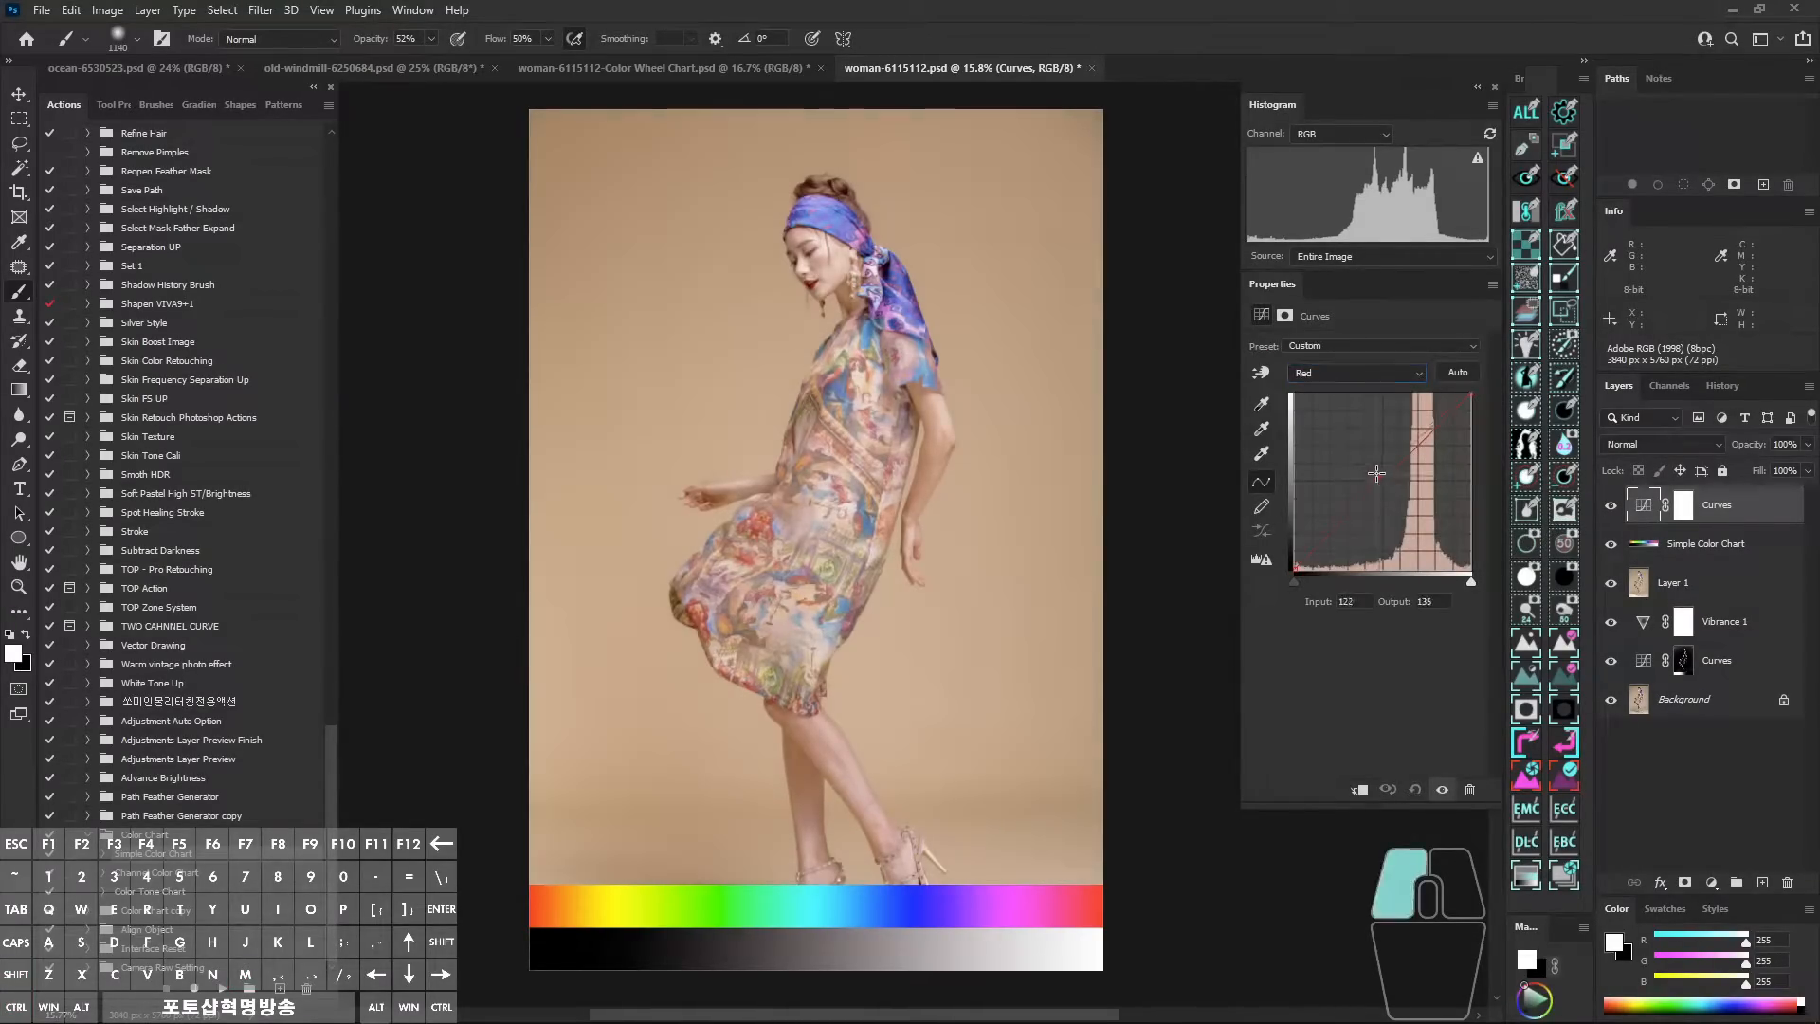
Add a midtone point to the red curve and raise it to input 114, output 154.
drag(1390, 480, 1376, 470)
mouse_move(730, 936)
mouse_down()
mouse_move(771, 935)
mouse_move(731, 969)
mouse_up()
drag(1377, 471, 1367, 465)
mouse_move(921, 863)
mouse_down()
mouse_move(988, 946)
mouse_move(935, 892)
mouse_move(957, 866)
mouse_move(968, 948)
mouse_move(995, 910)
mouse_move(966, 924)
mouse_move(830, 309)
mouse_up()
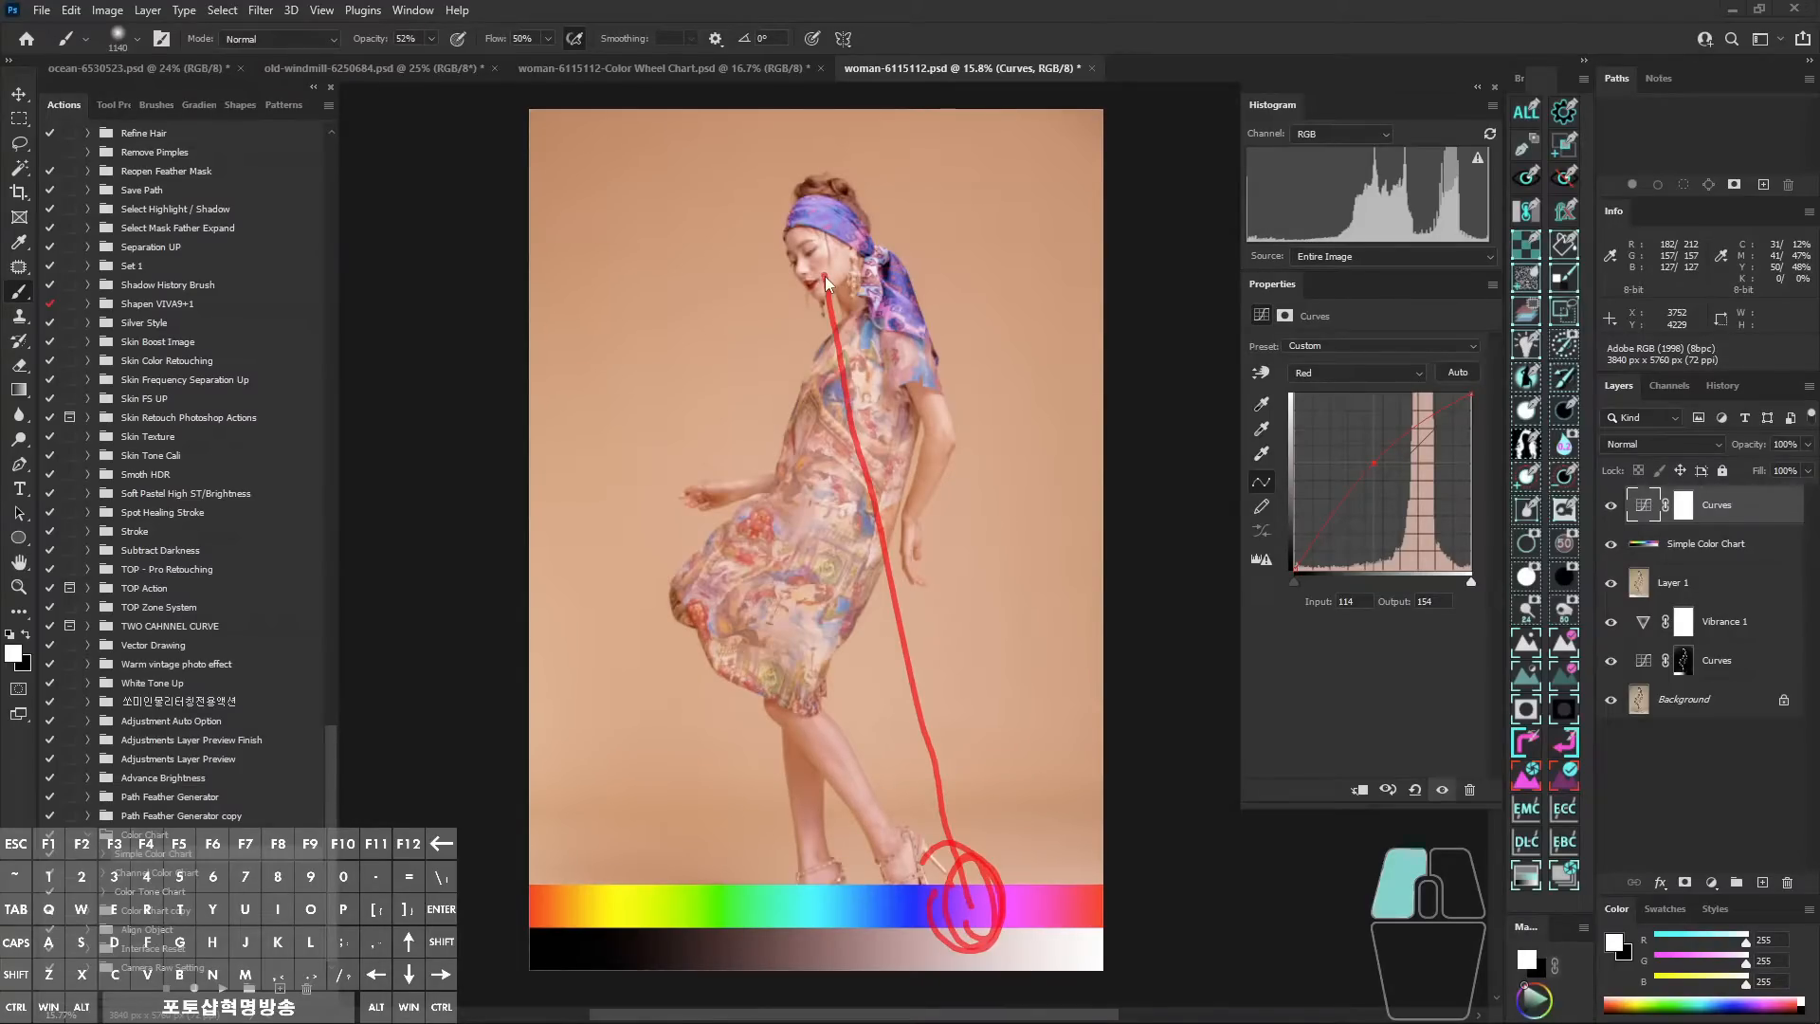
key(alt+z)
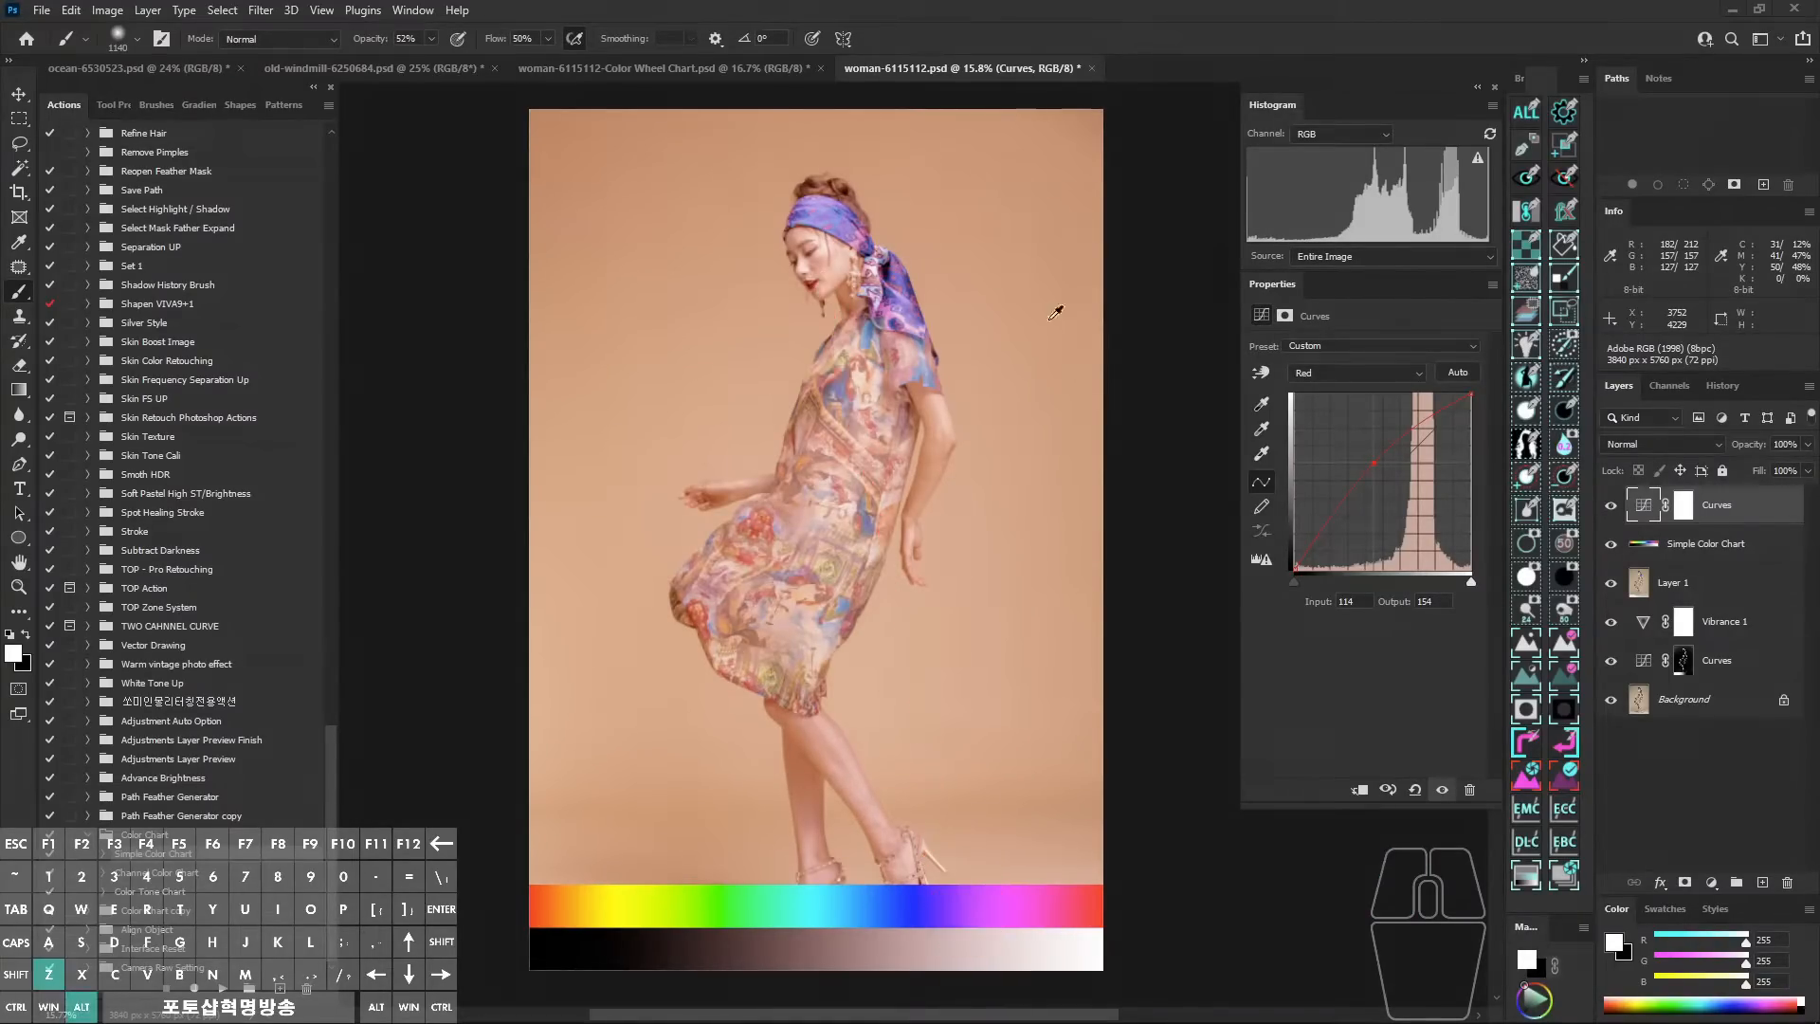
Lower the red curve point to input 114, output 143 and compare the chart's blue-to-magenta range with the headscarf.
mouse_move(1373, 462)
mouse_down()
mouse_move(1381, 492)
mouse_move(1373, 470)
mouse_up()
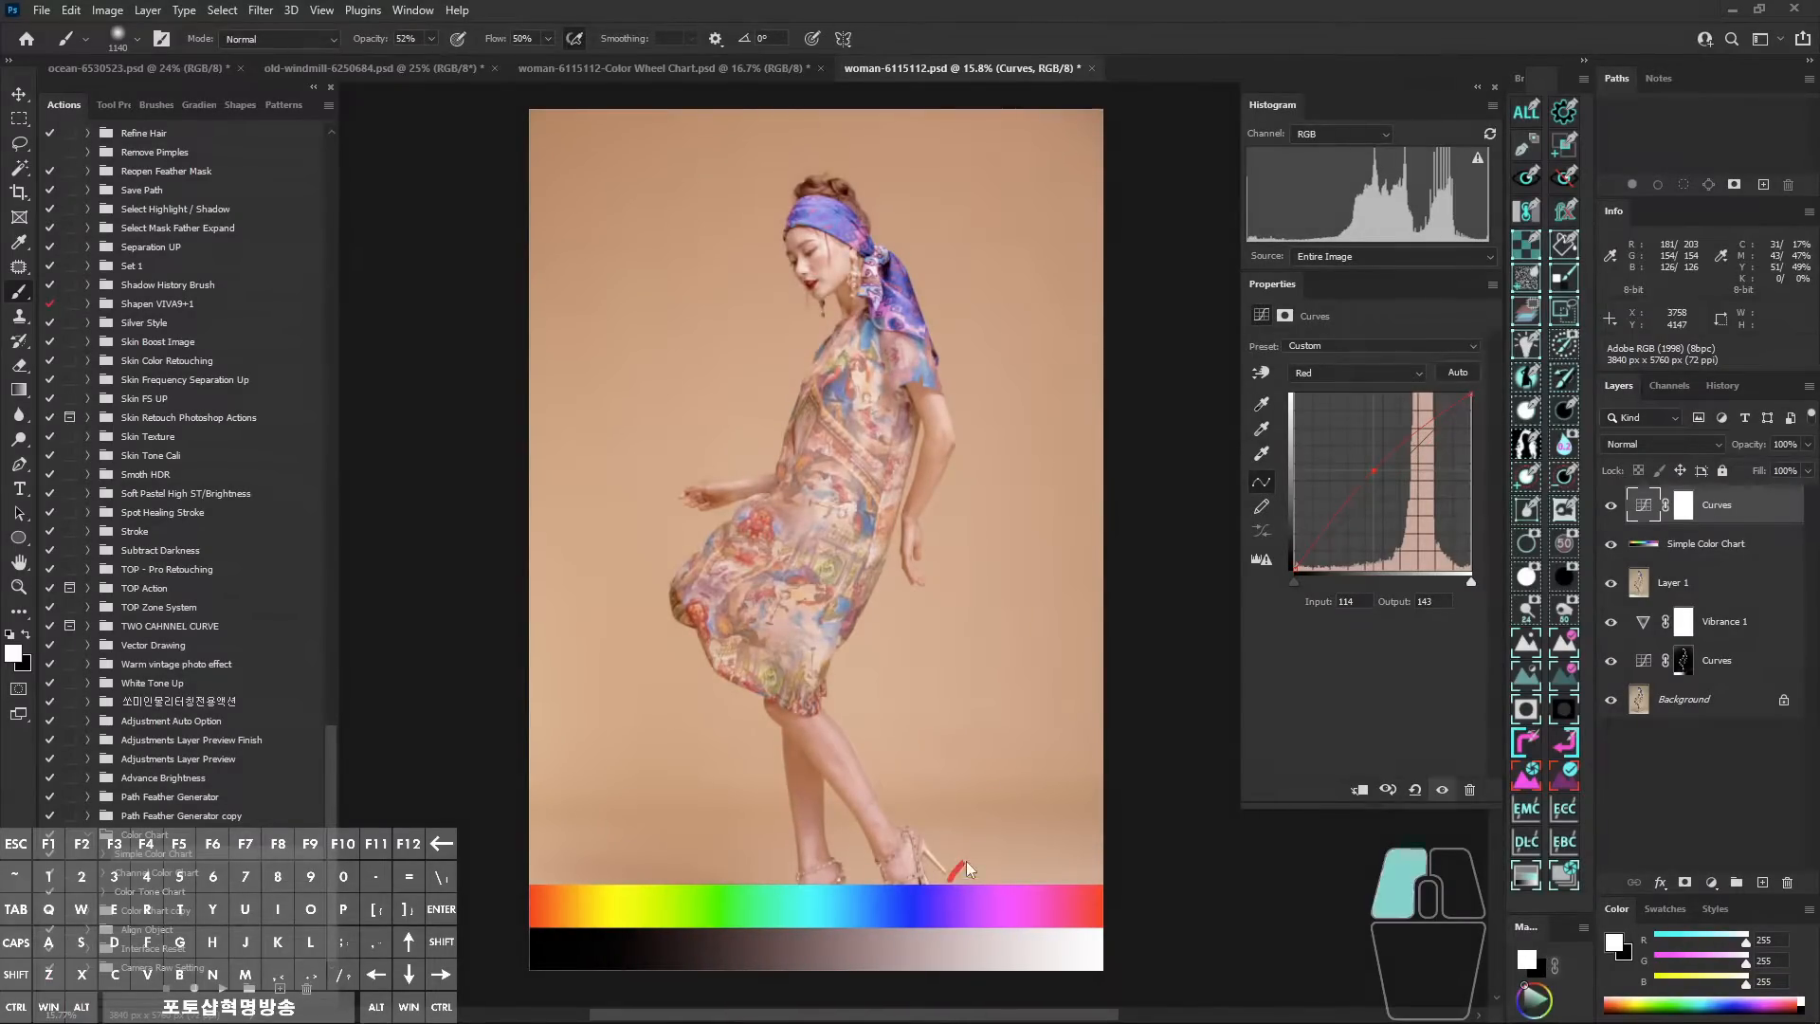
mouse_move(965, 861)
mouse_down()
mouse_move(814, 261)
mouse_move(864, 438)
mouse_move(825, 301)
mouse_move(880, 360)
mouse_up()
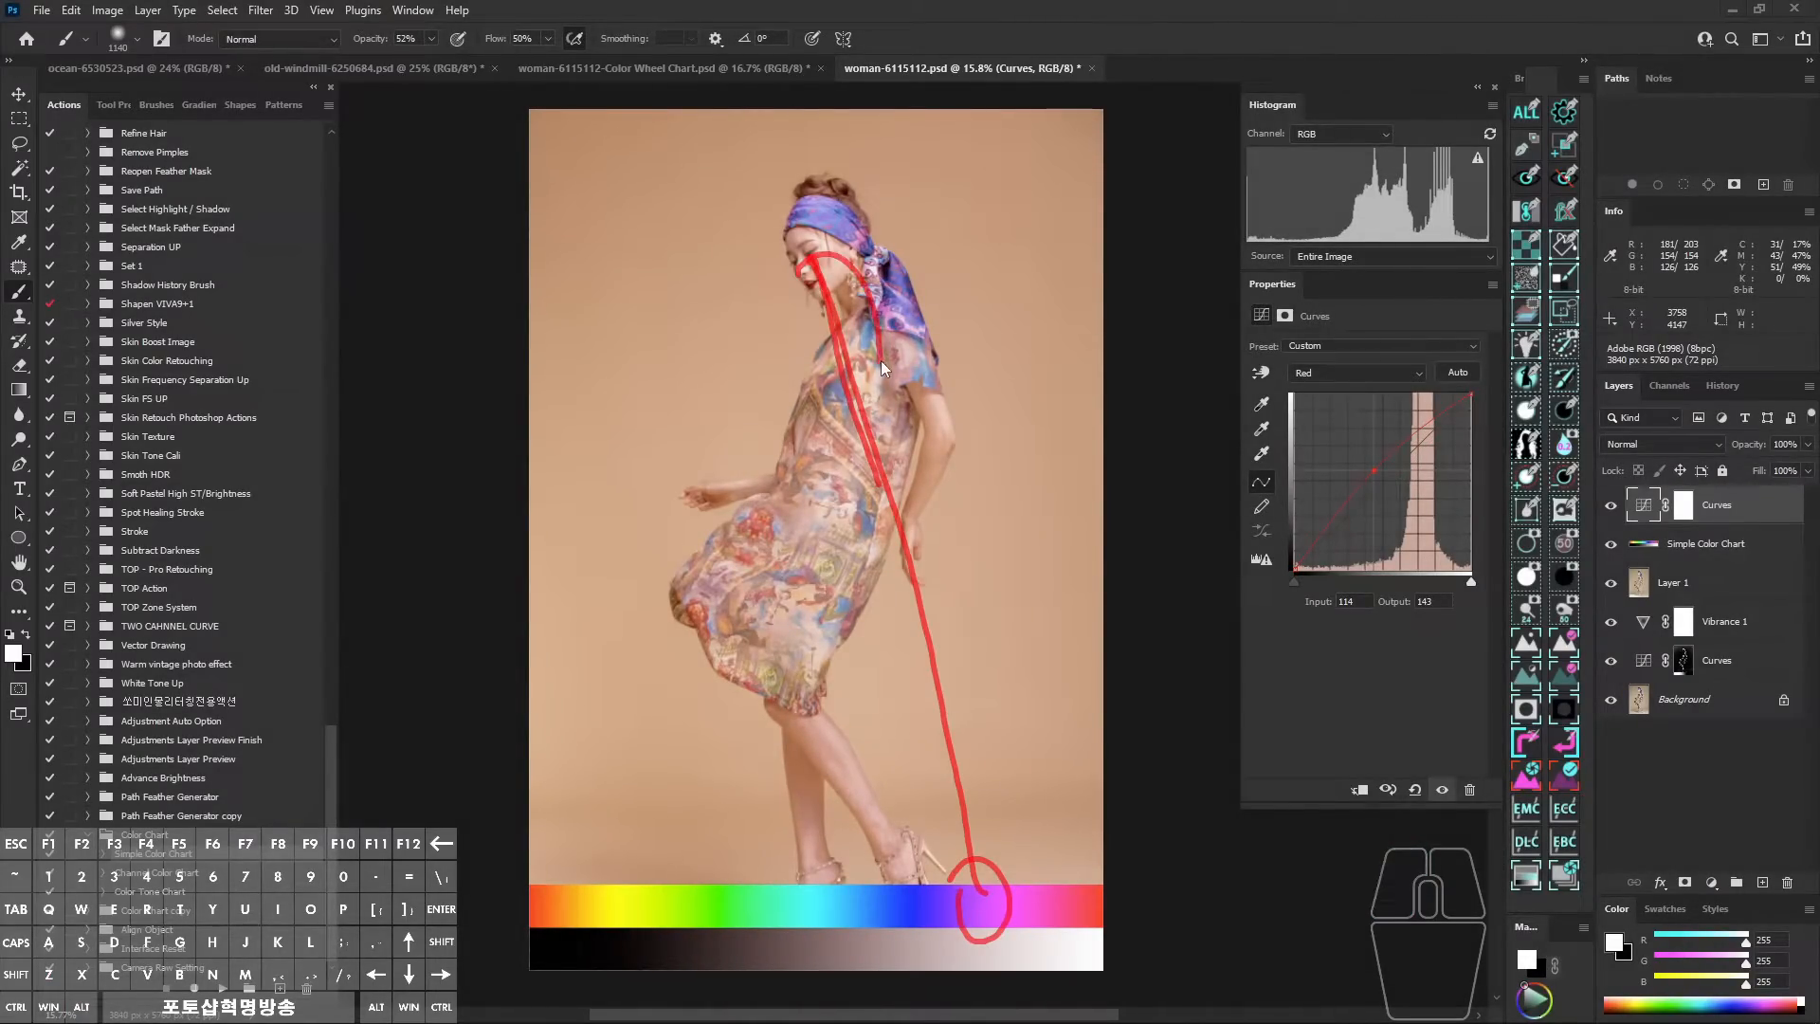
drag(939, 862, 941, 955)
mouse_move(994, 858)
mouse_down()
mouse_move(916, 867)
mouse_move(934, 833)
mouse_move(961, 909)
mouse_up()
drag(925, 832, 924, 962)
mouse_move(914, 865)
mouse_down()
mouse_move(962, 848)
mouse_move(904, 919)
mouse_move(993, 952)
mouse_move(952, 842)
mouse_move(934, 959)
mouse_move(945, 853)
mouse_move(1009, 919)
mouse_move(970, 856)
mouse_up()
key(alt+z)
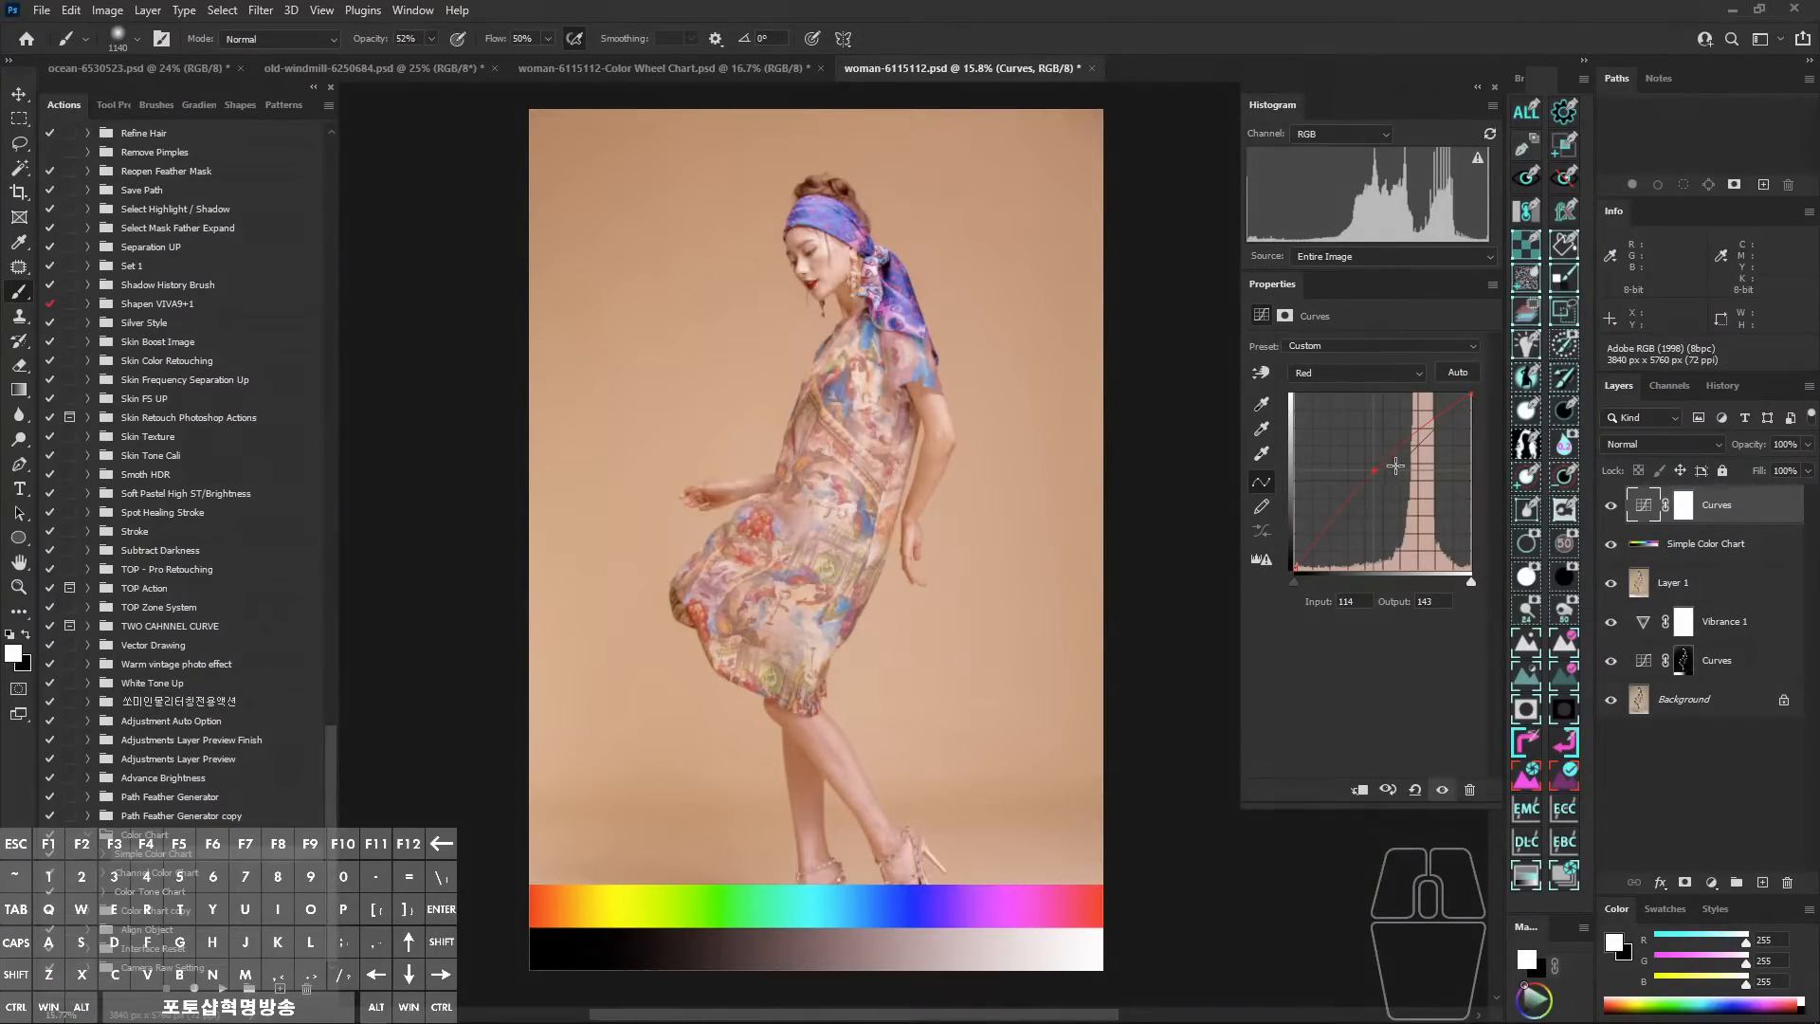
Raise and lower the red curve point while checking the headscarf up close, ending at input 106, output 147.
mouse_move(1373, 470)
mouse_down()
mouse_move(1376, 440)
mouse_move(1377, 463)
mouse_up()
key(ctrl+space)
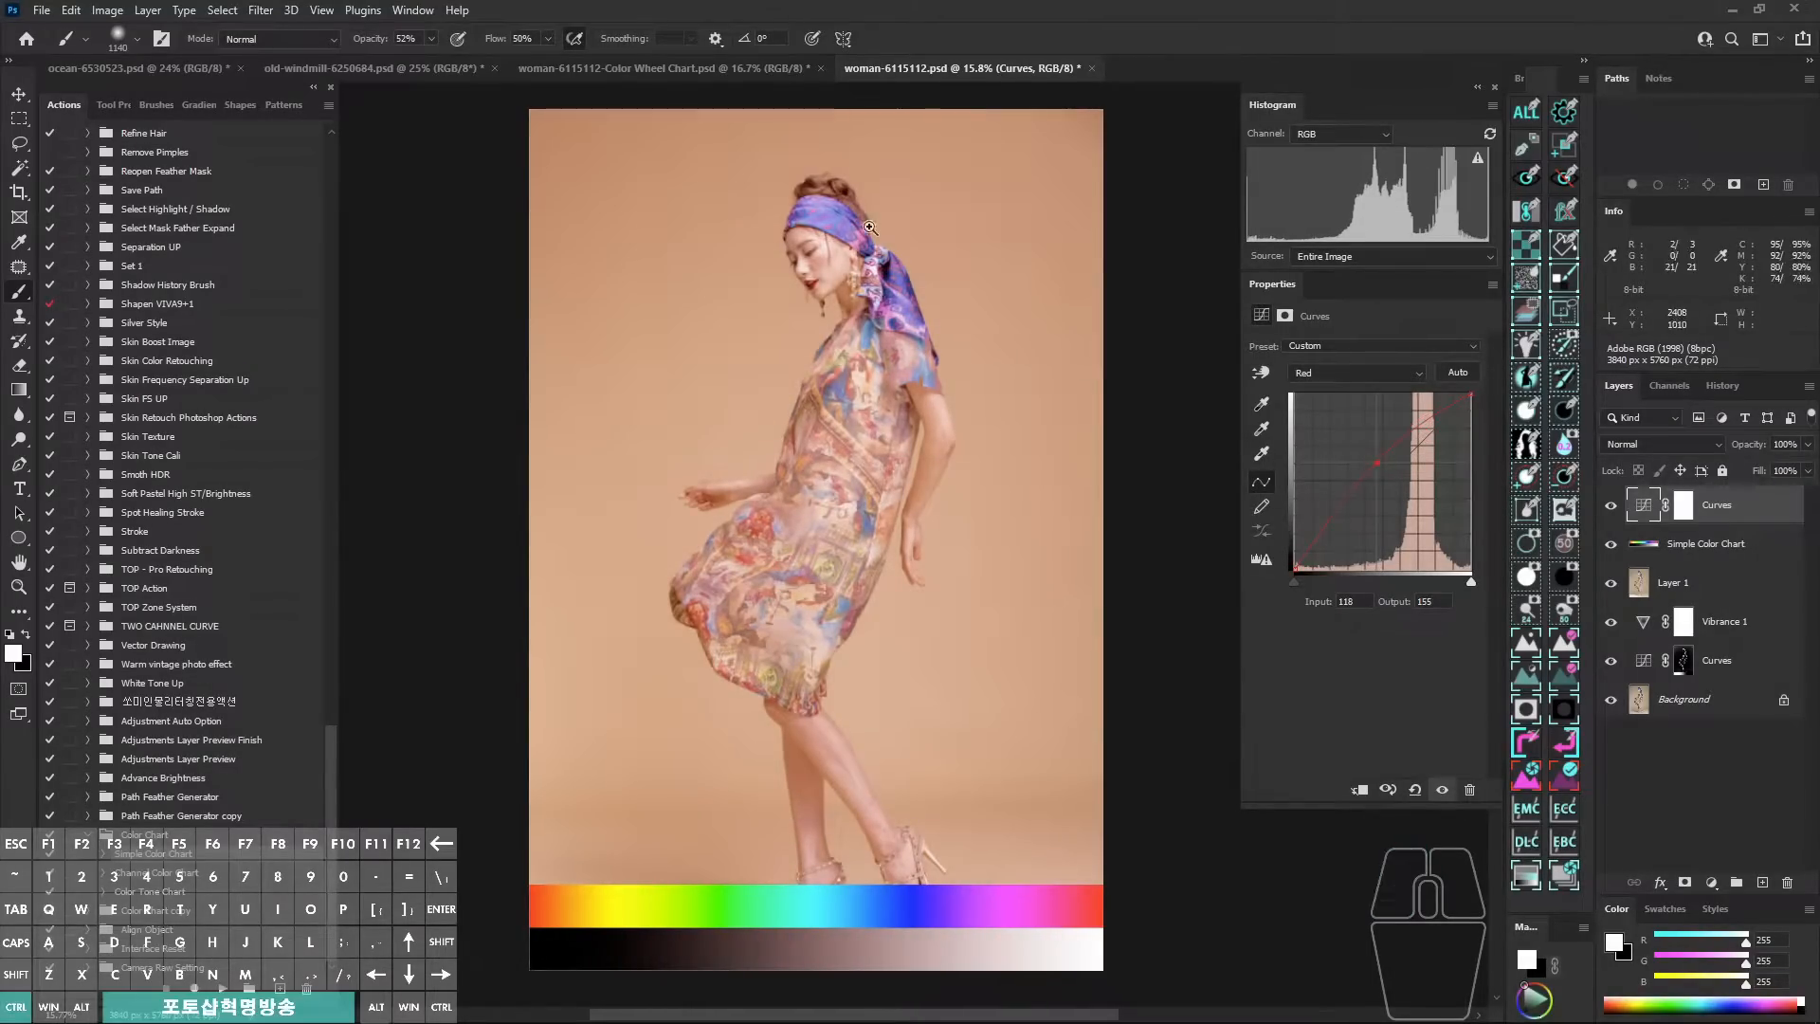
drag(838, 207, 887, 272)
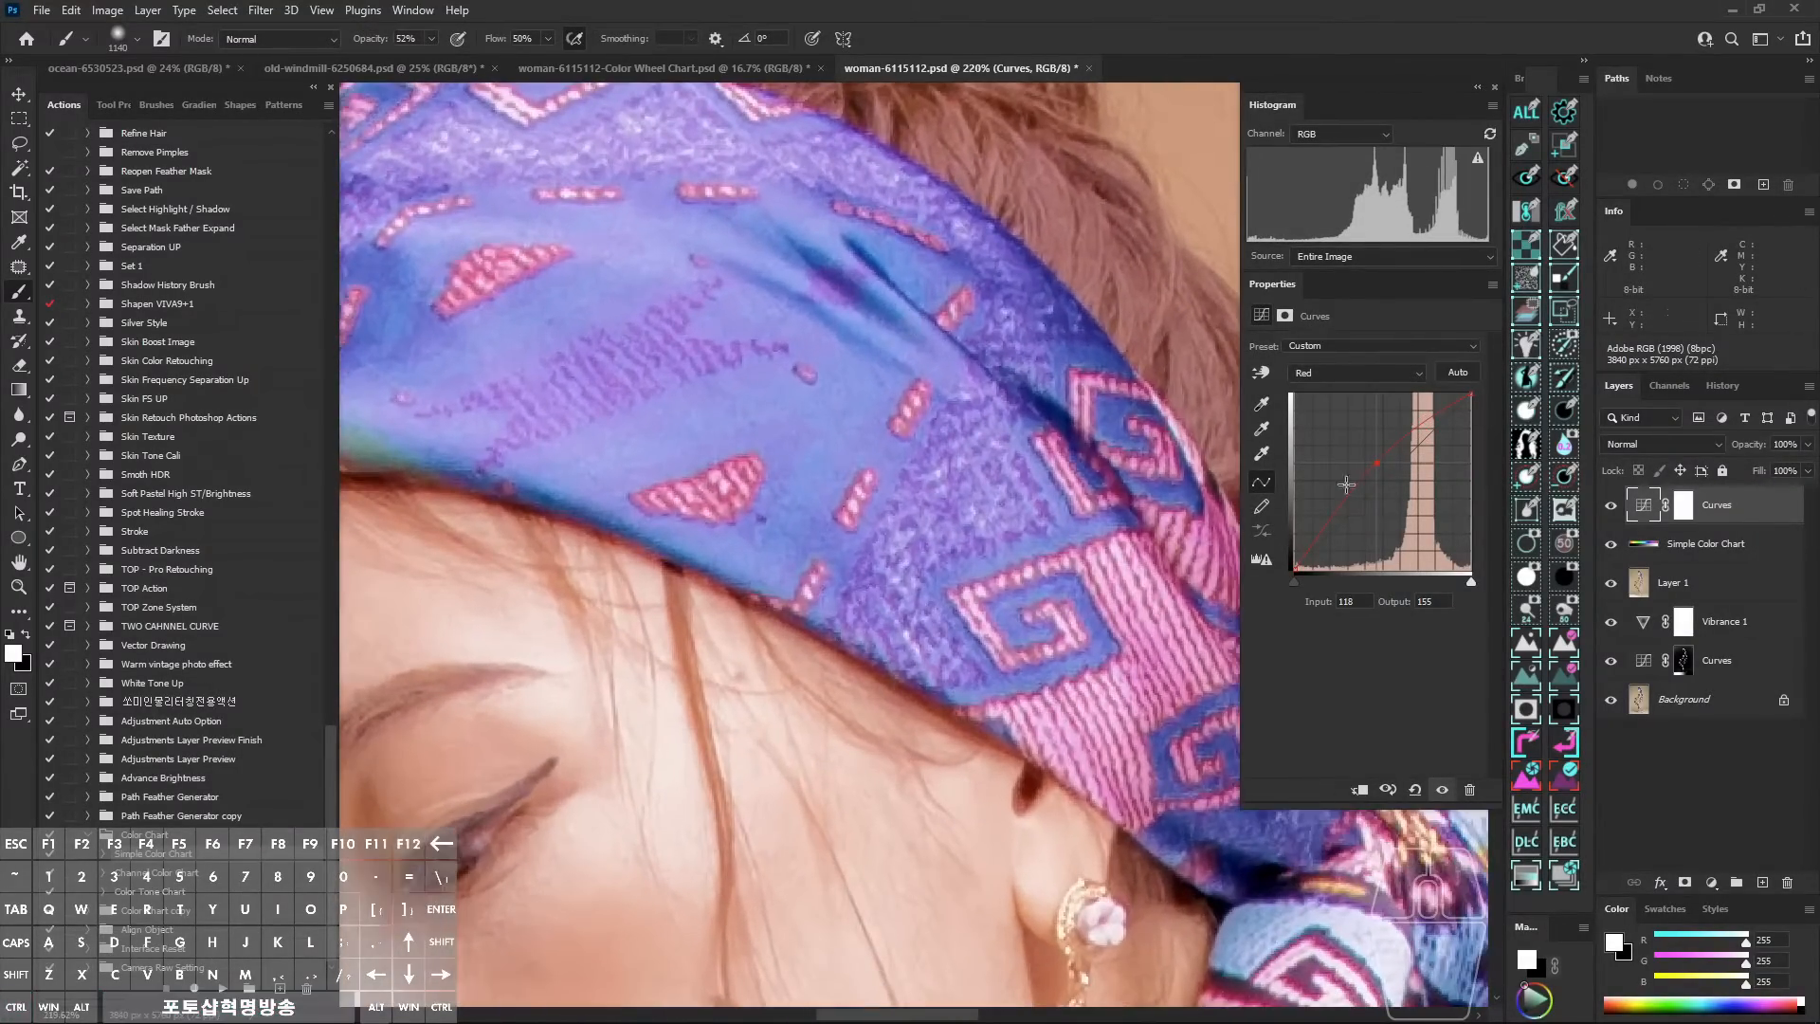
drag(1376, 463, 1380, 488)
key(alt)
drag(787, 279, 827, 296)
key(alt)
drag(1383, 487, 1367, 467)
drag(987, 472, 844, 472)
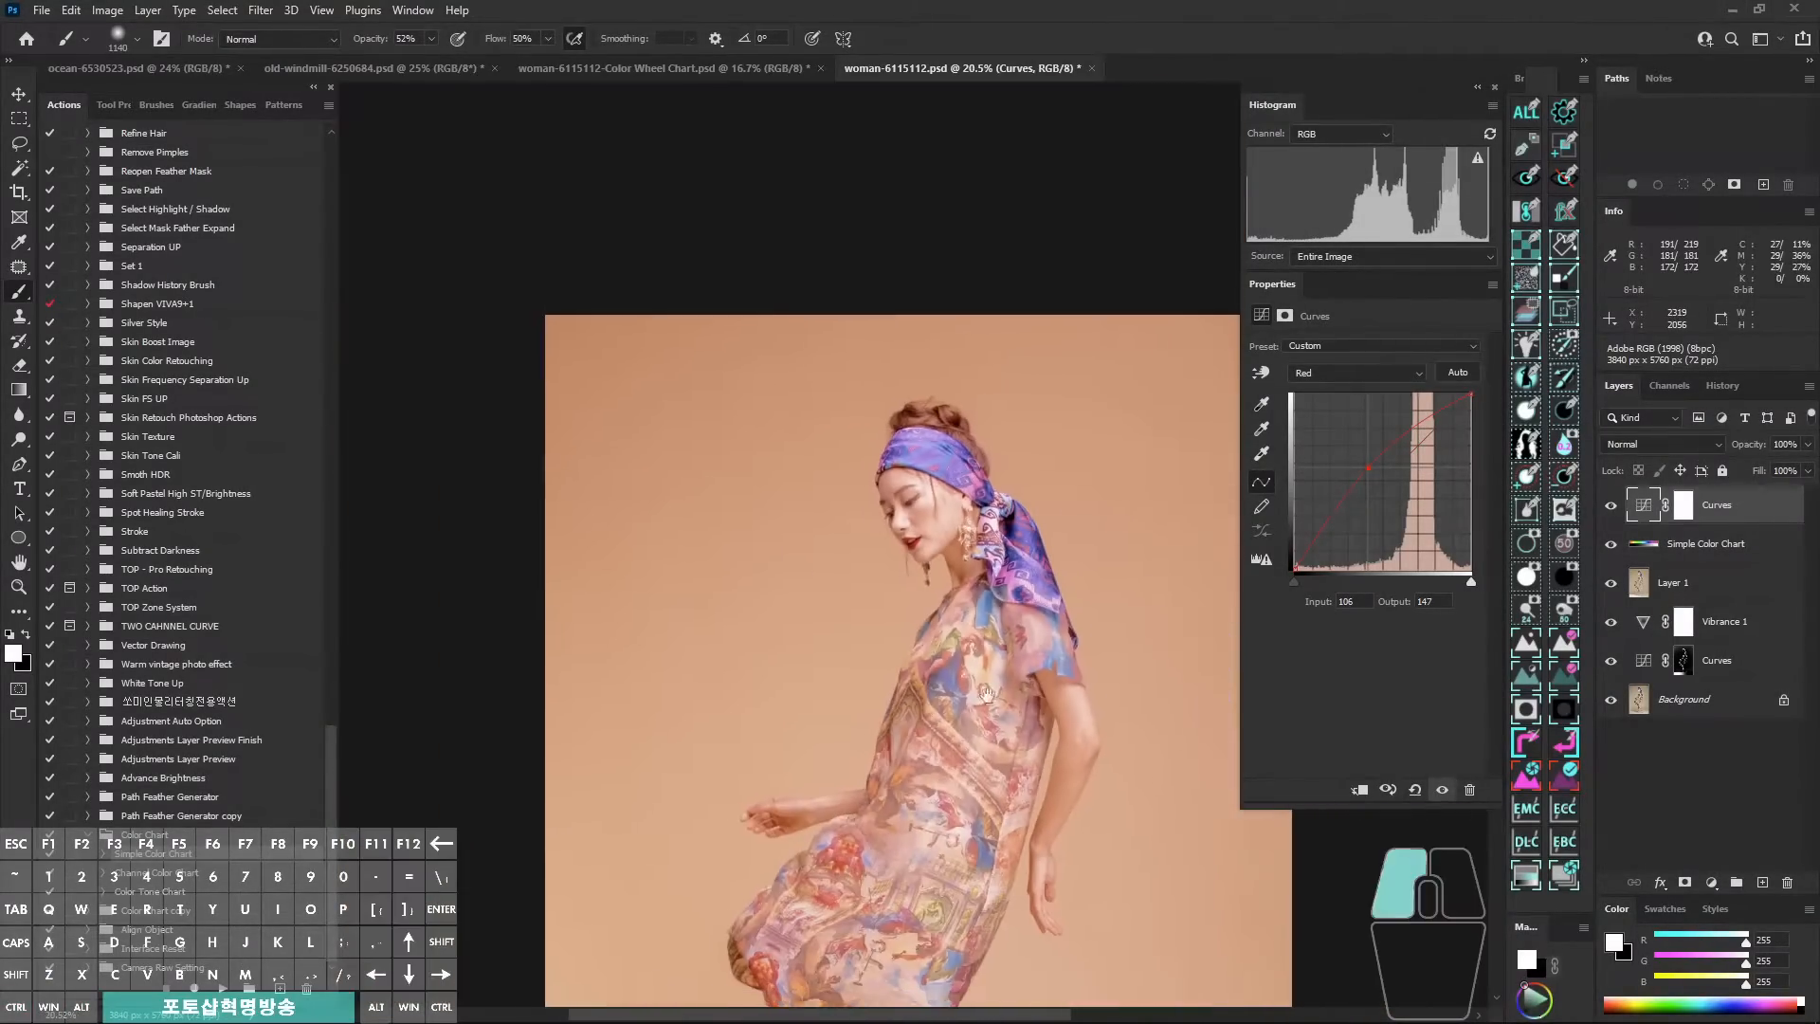
Lower the red curve point to input 116, output 114 and examine the chart's blue-to-magenta range up close.
drag(1005, 759, 934, 418)
drag(956, 636, 1378, 494)
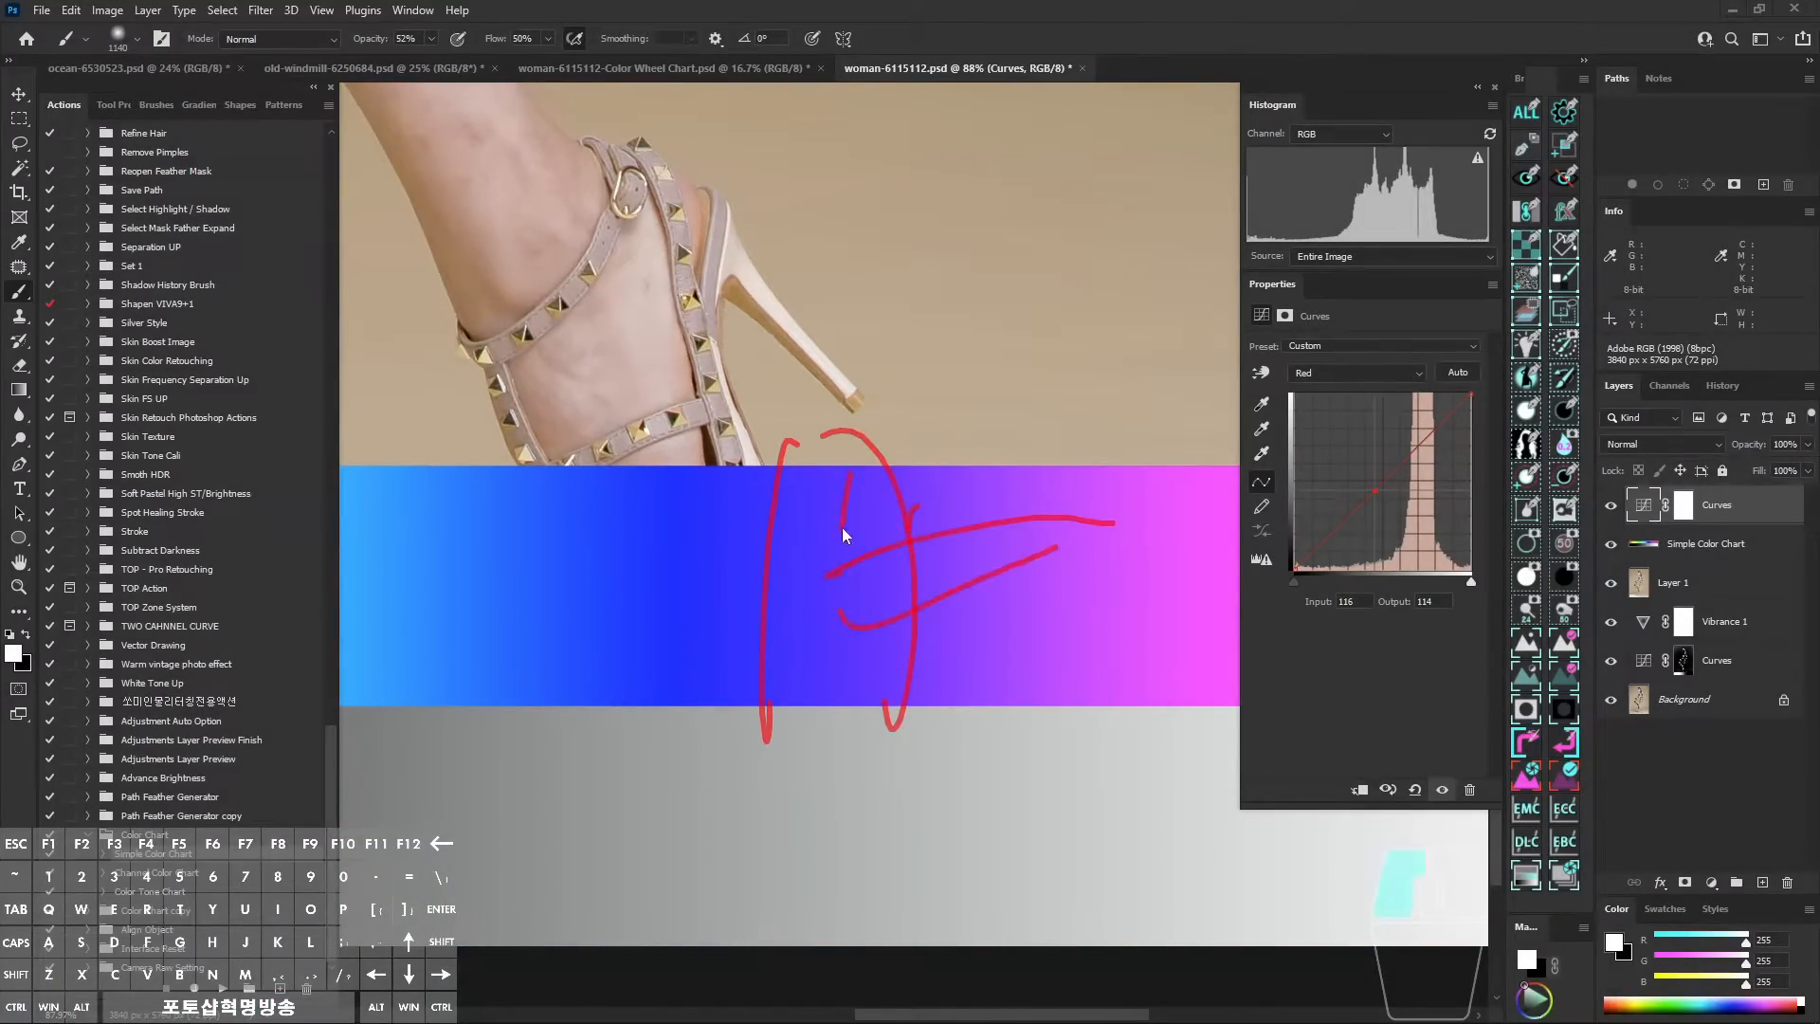
key(alt+z)
drag(999, 545, 758, 531)
mouse_move(1011, 180)
mouse_down()
mouse_move(971, 614)
mouse_move(1025, 675)
mouse_up()
mouse_move(848, 423)
mouse_down()
mouse_move(991, 545)
mouse_move(1009, 520)
mouse_up()
key(alt+z)
mouse_move(936, 466)
mouse_down()
mouse_move(890, 623)
mouse_move(997, 506)
mouse_up()
key(alt+z)
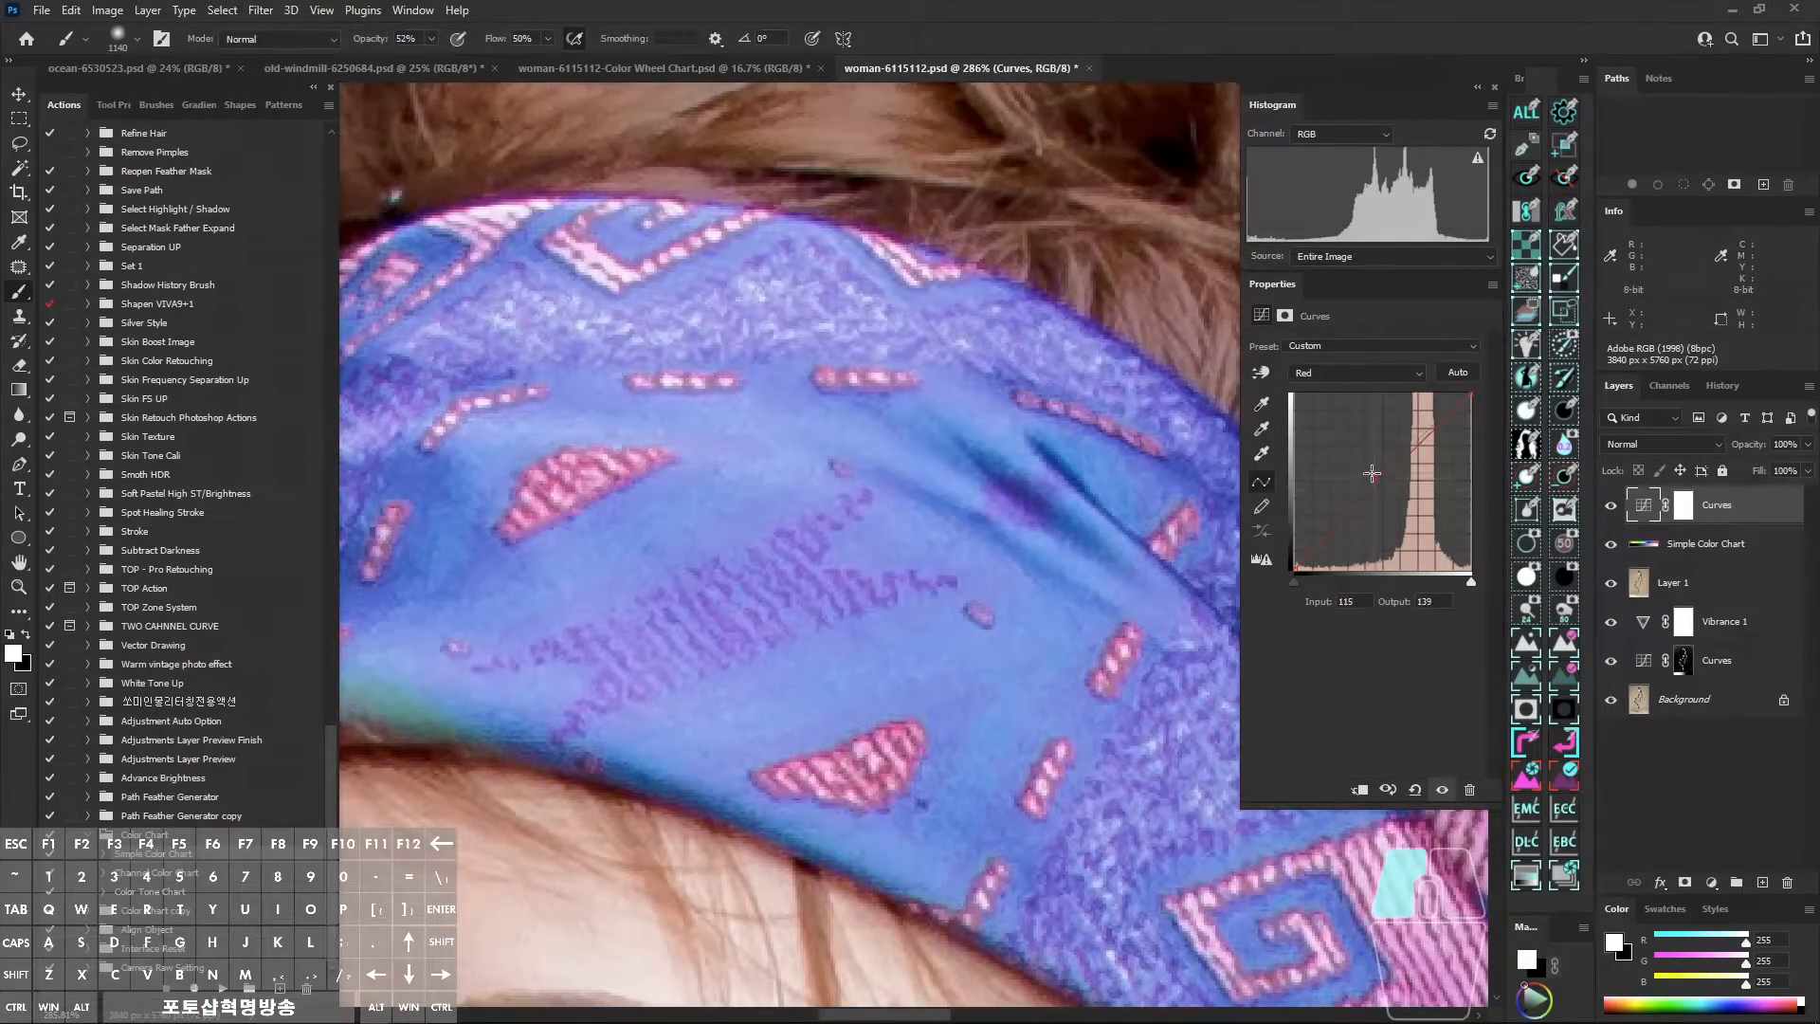
Vary the red curve point while checking the headscarf and the whole figure, ending at input 113, output 138.
drag(1371, 473, 1372, 467)
mouse_move(891, 497)
mouse_down()
mouse_move(957, 424)
mouse_move(987, 477)
mouse_move(853, 479)
mouse_up()
key(alt+z)
drag(933, 739, 882, 399)
drag(972, 617, 916, 636)
mouse_move(1373, 466)
mouse_down()
mouse_move(1377, 494)
mouse_move(1372, 471)
mouse_up()
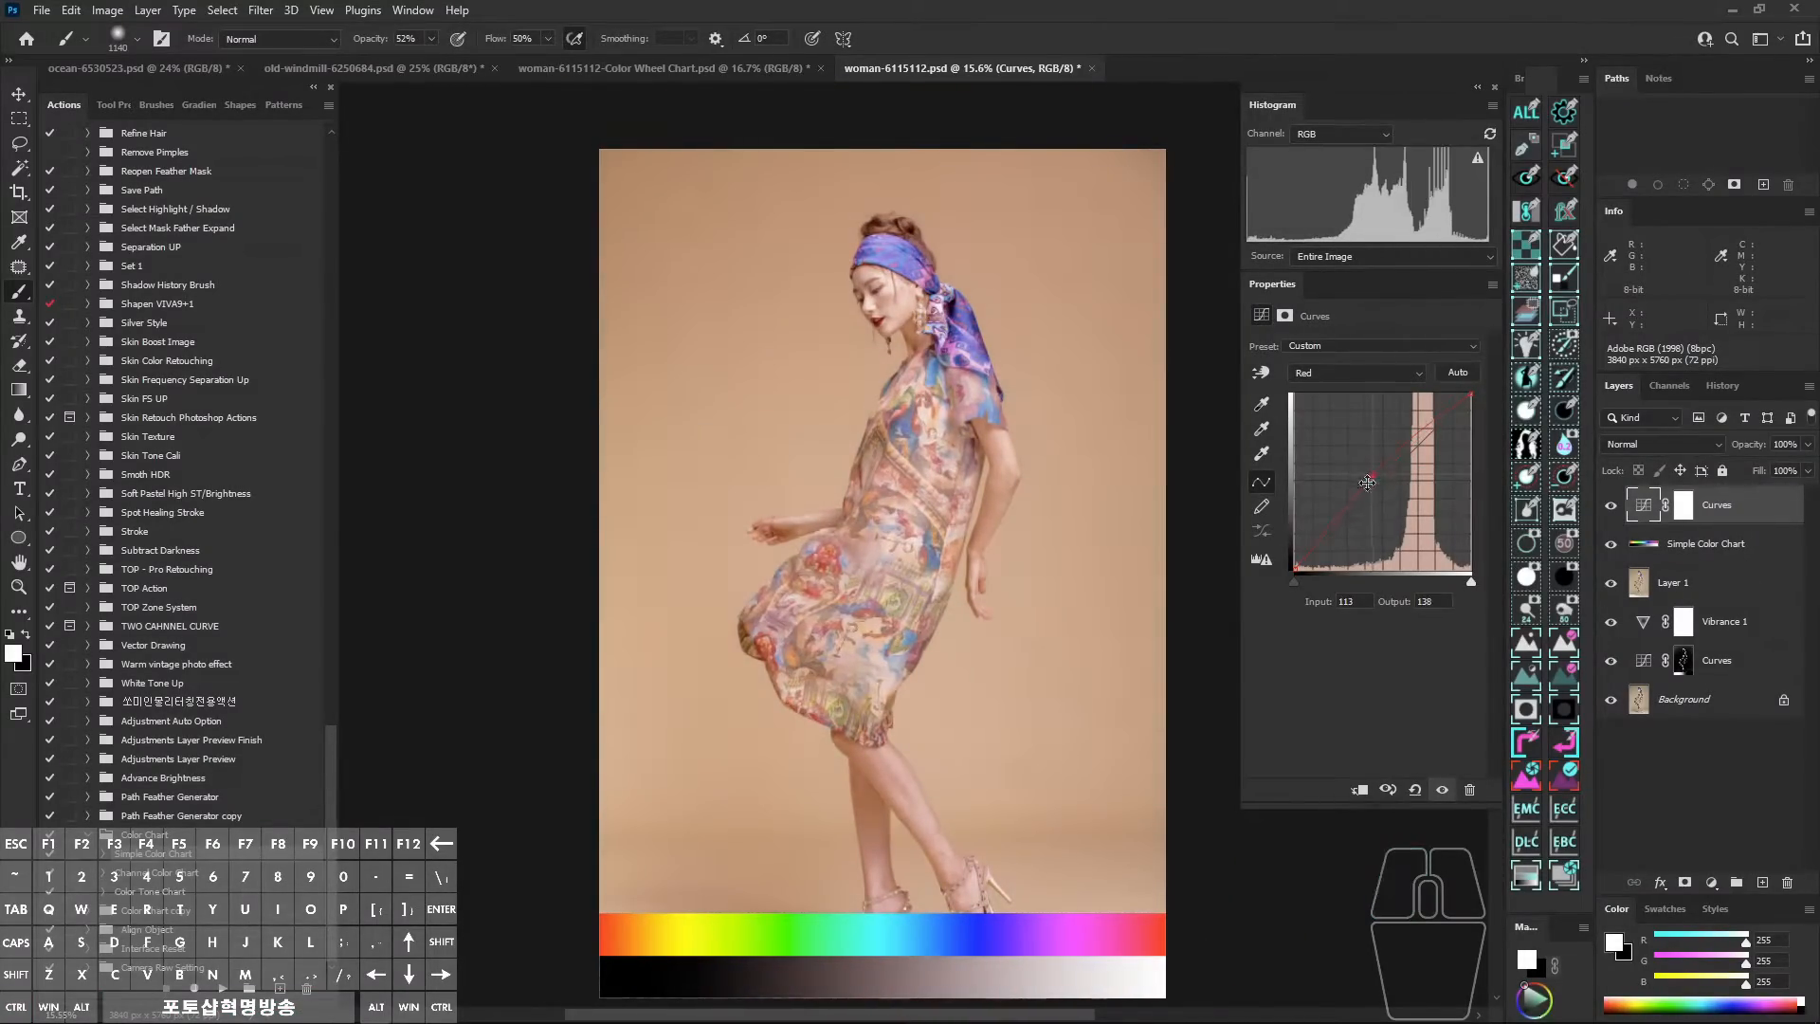
Fine-tune the red curve point to input 112, output 137 while checking the blue part of the chart.
drag(964, 899, 965, 966)
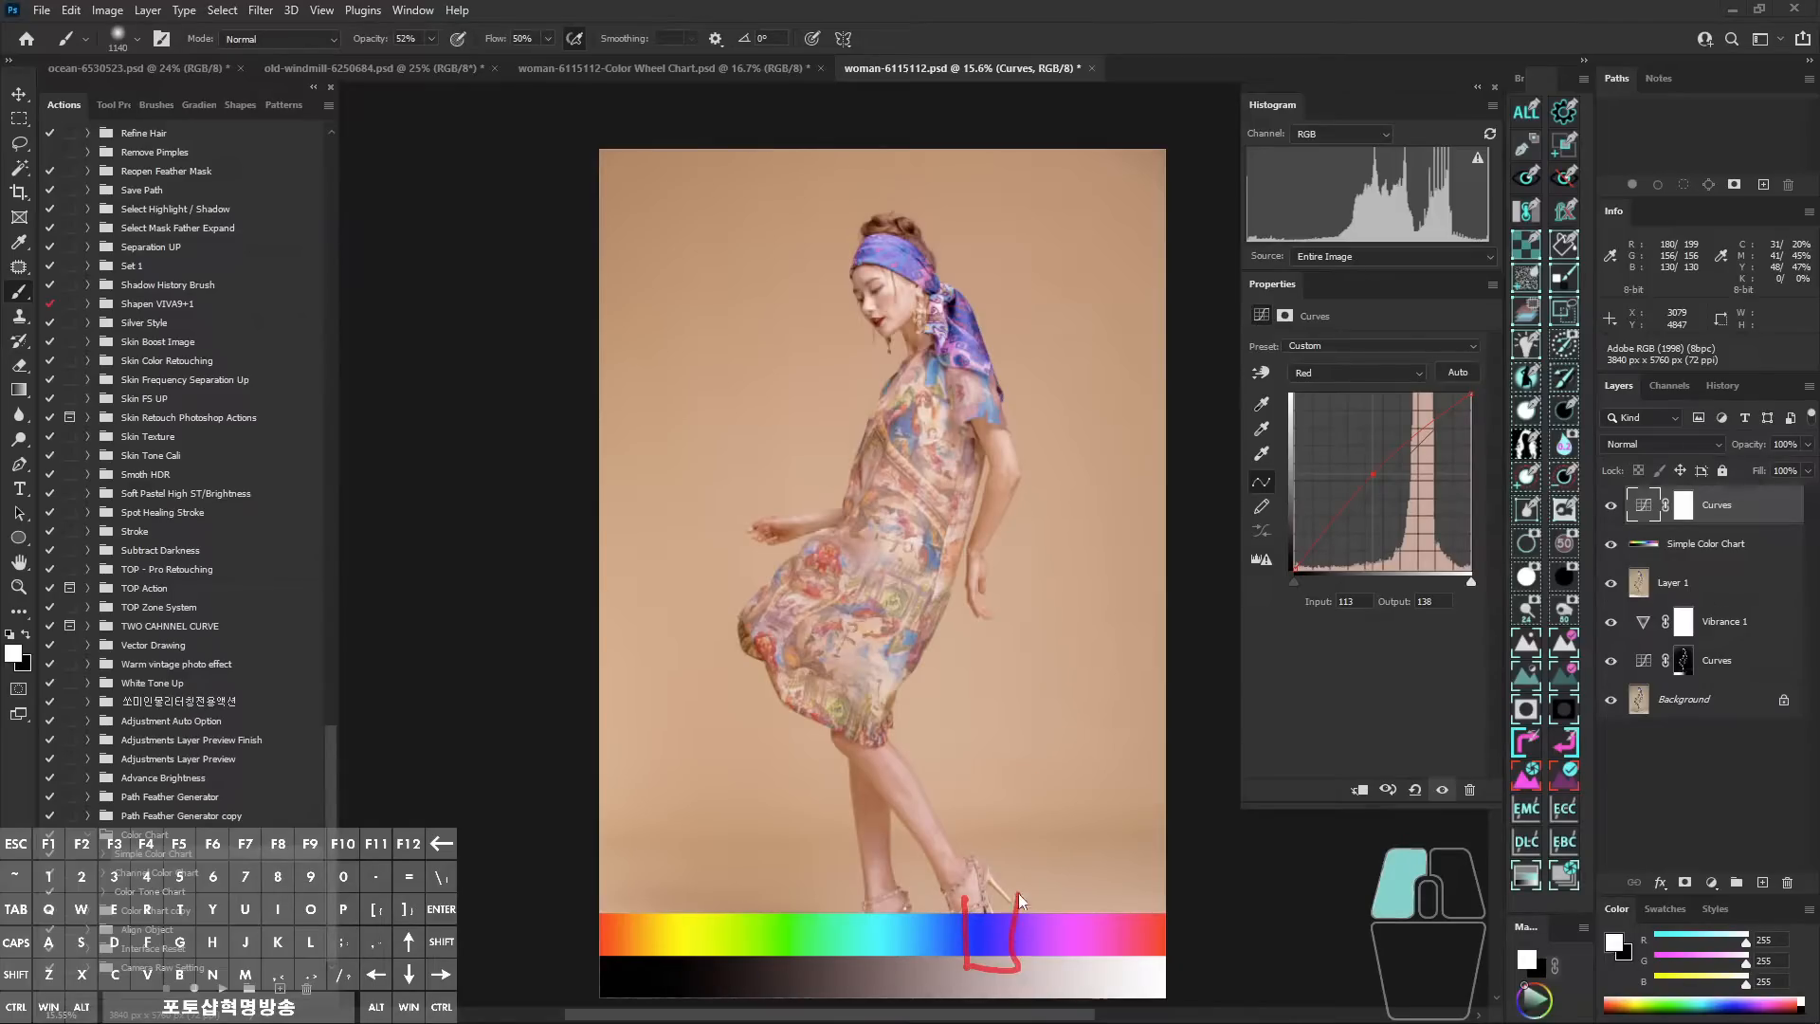
mouse_move(1018, 893)
mouse_down()
mouse_move(961, 903)
mouse_move(1006, 880)
mouse_up()
key(alt+z)
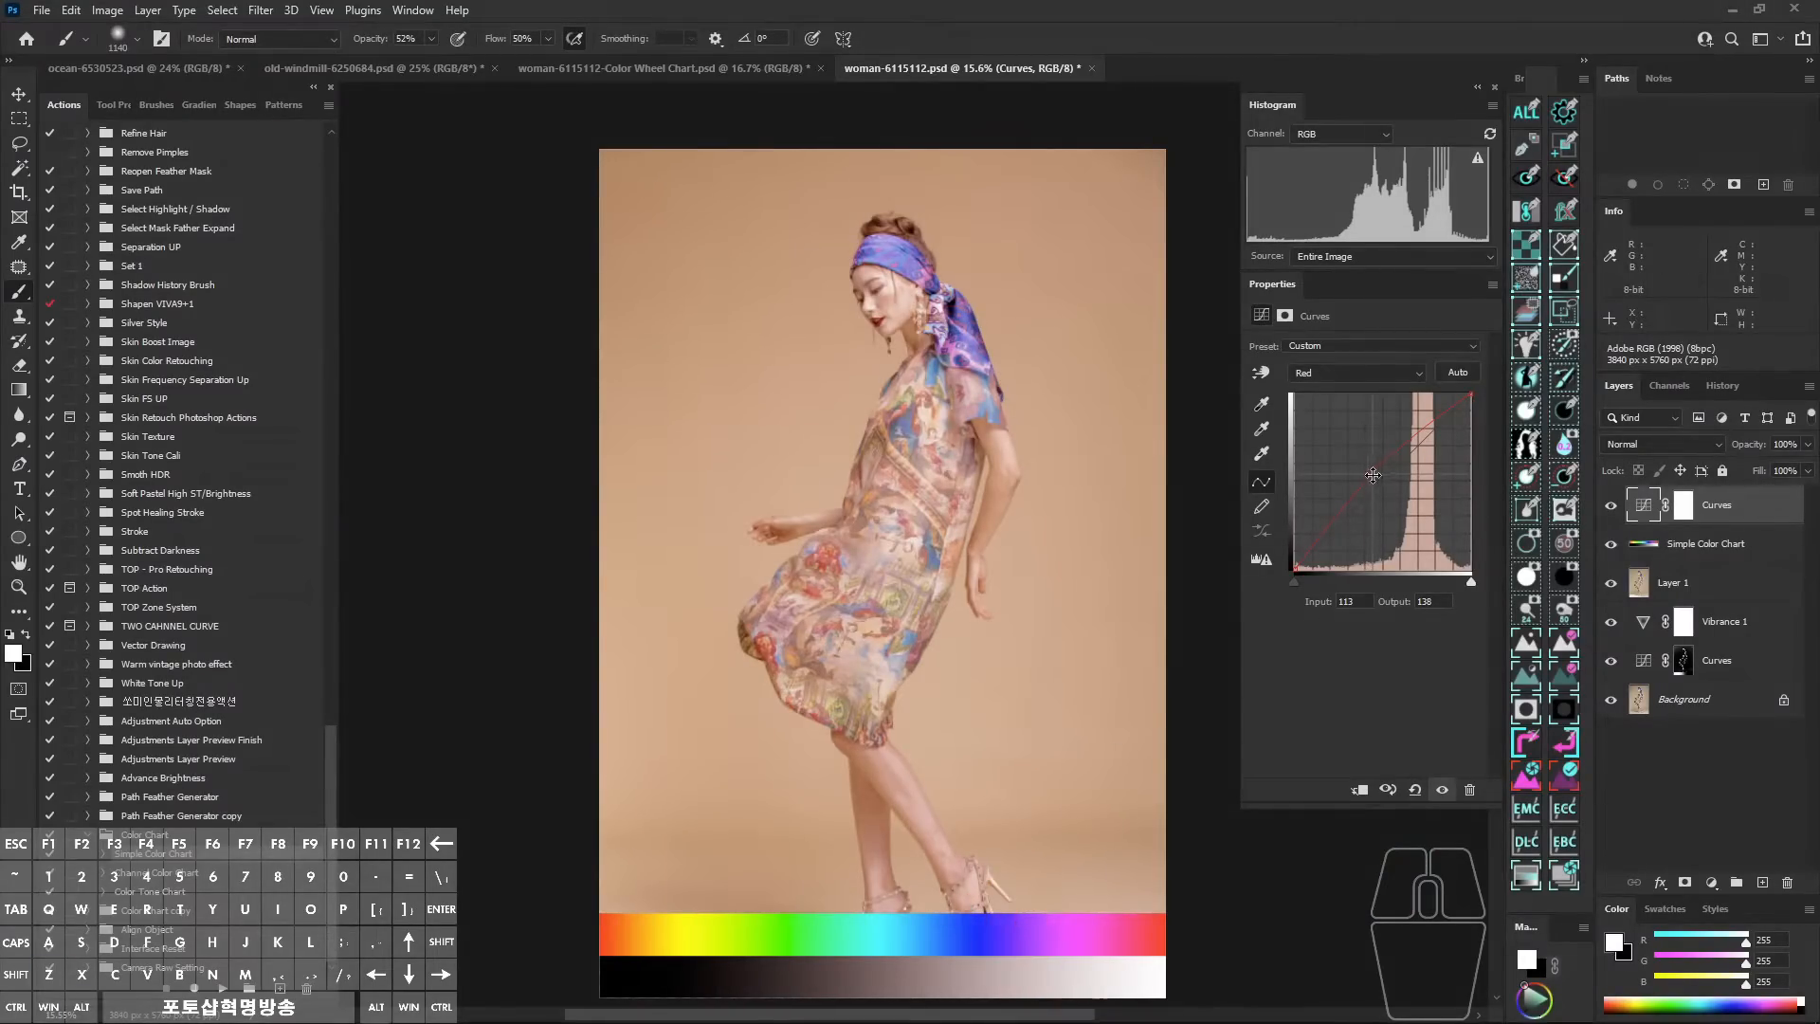
drag(1372, 475, 1371, 474)
drag(726, 872, 985, 849)
drag(891, 970, 890, 952)
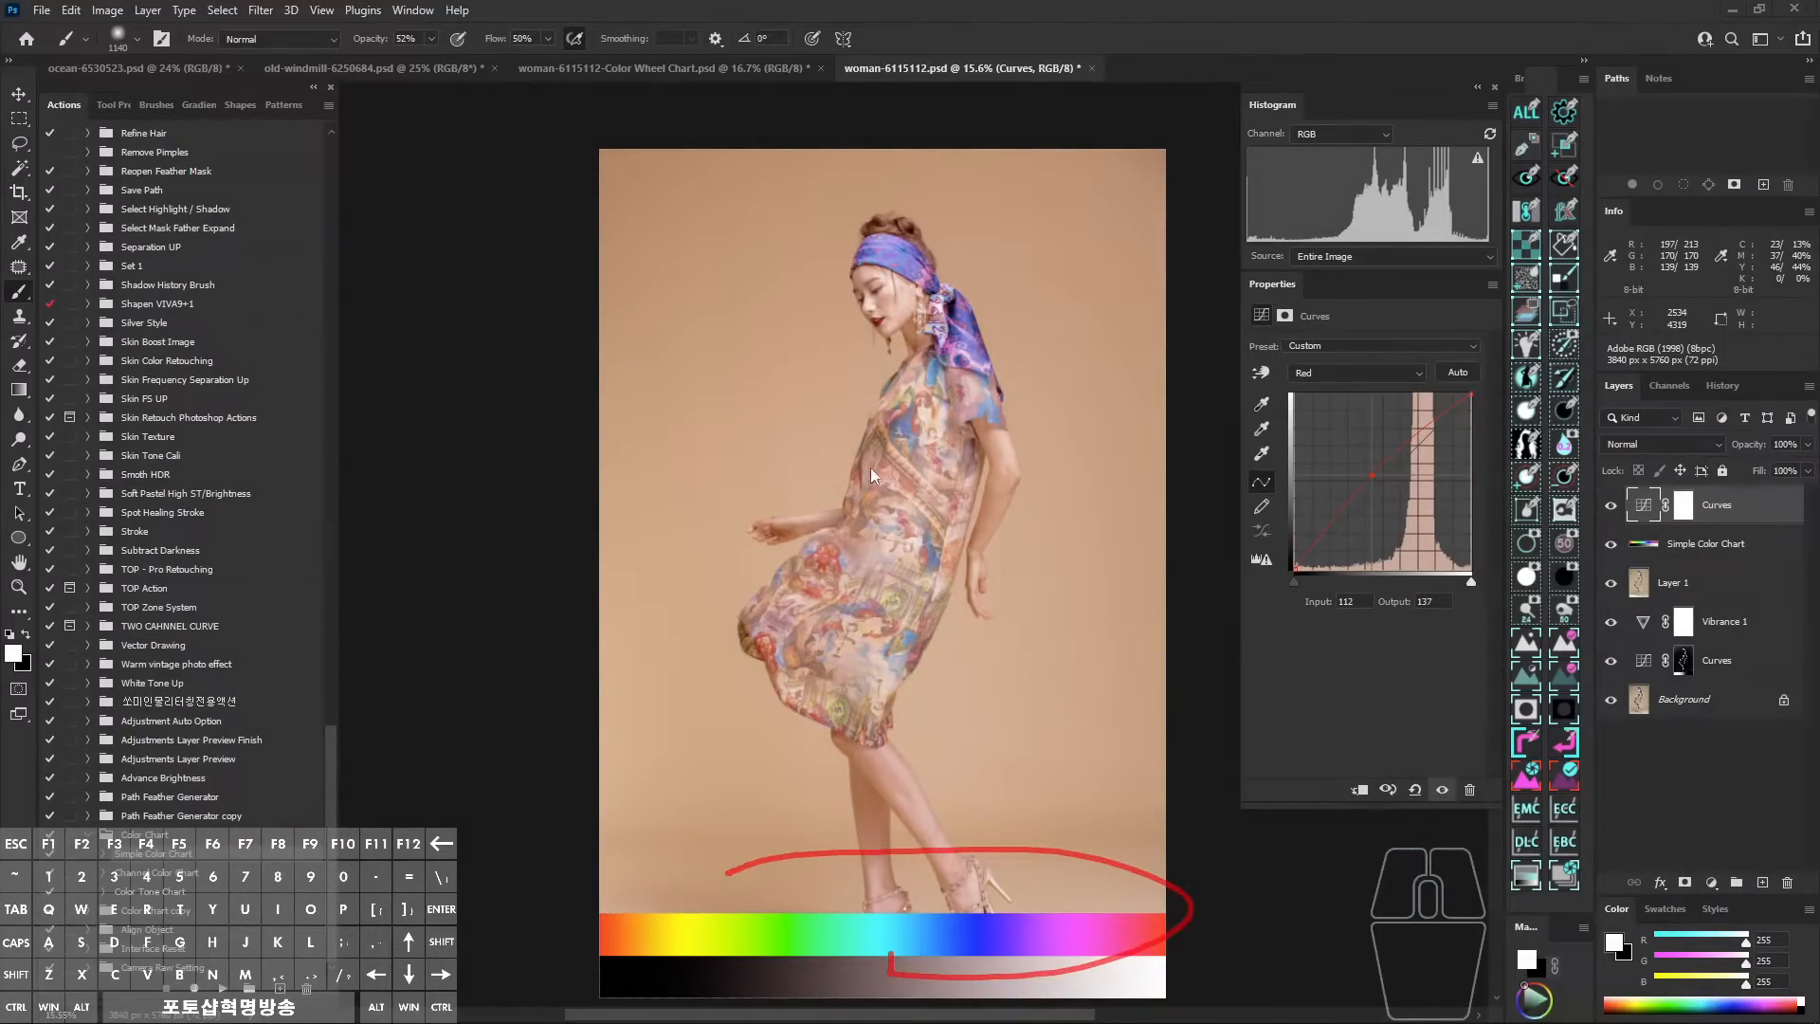
mouse_move(870, 400)
mouse_down()
mouse_move(888, 714)
mouse_move(820, 464)
mouse_up()
drag(1031, 924, 1027, 920)
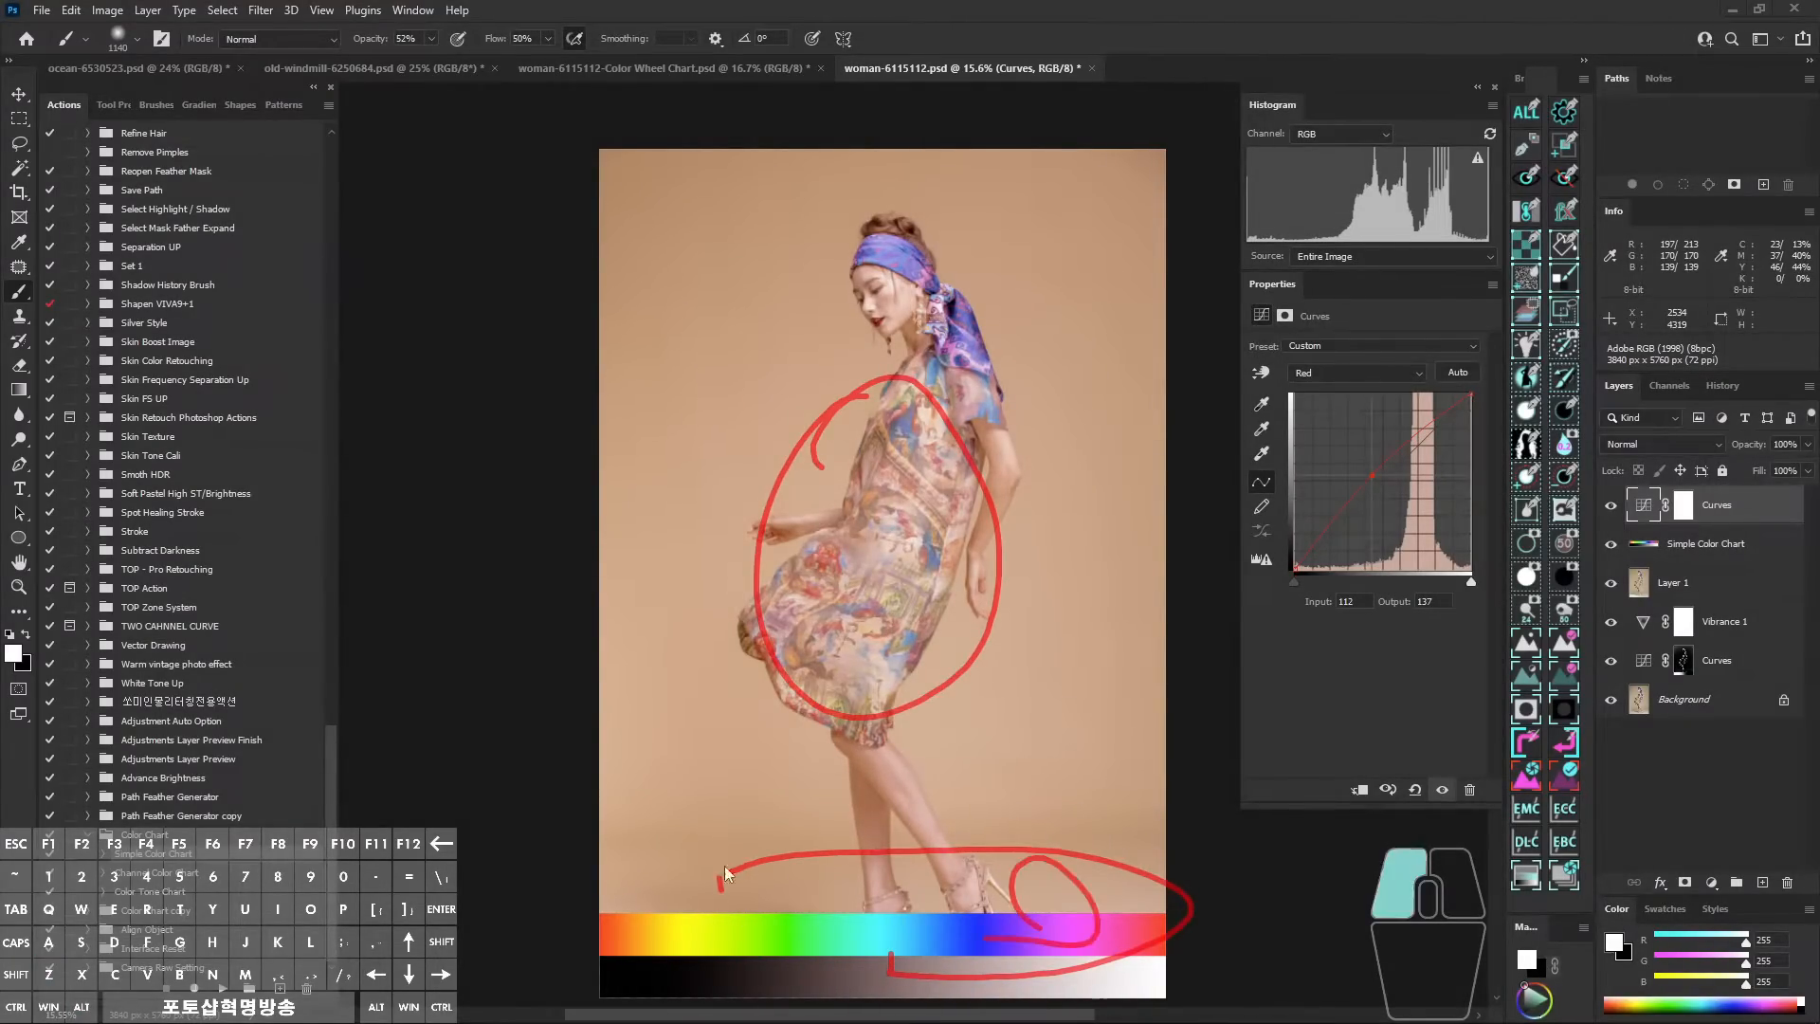
drag(724, 866, 714, 922)
drag(666, 888, 657, 901)
drag(941, 381, 1017, 460)
mouse_move(971, 946)
mouse_down()
mouse_move(1060, 907)
mouse_move(1021, 980)
mouse_move(1020, 861)
mouse_up()
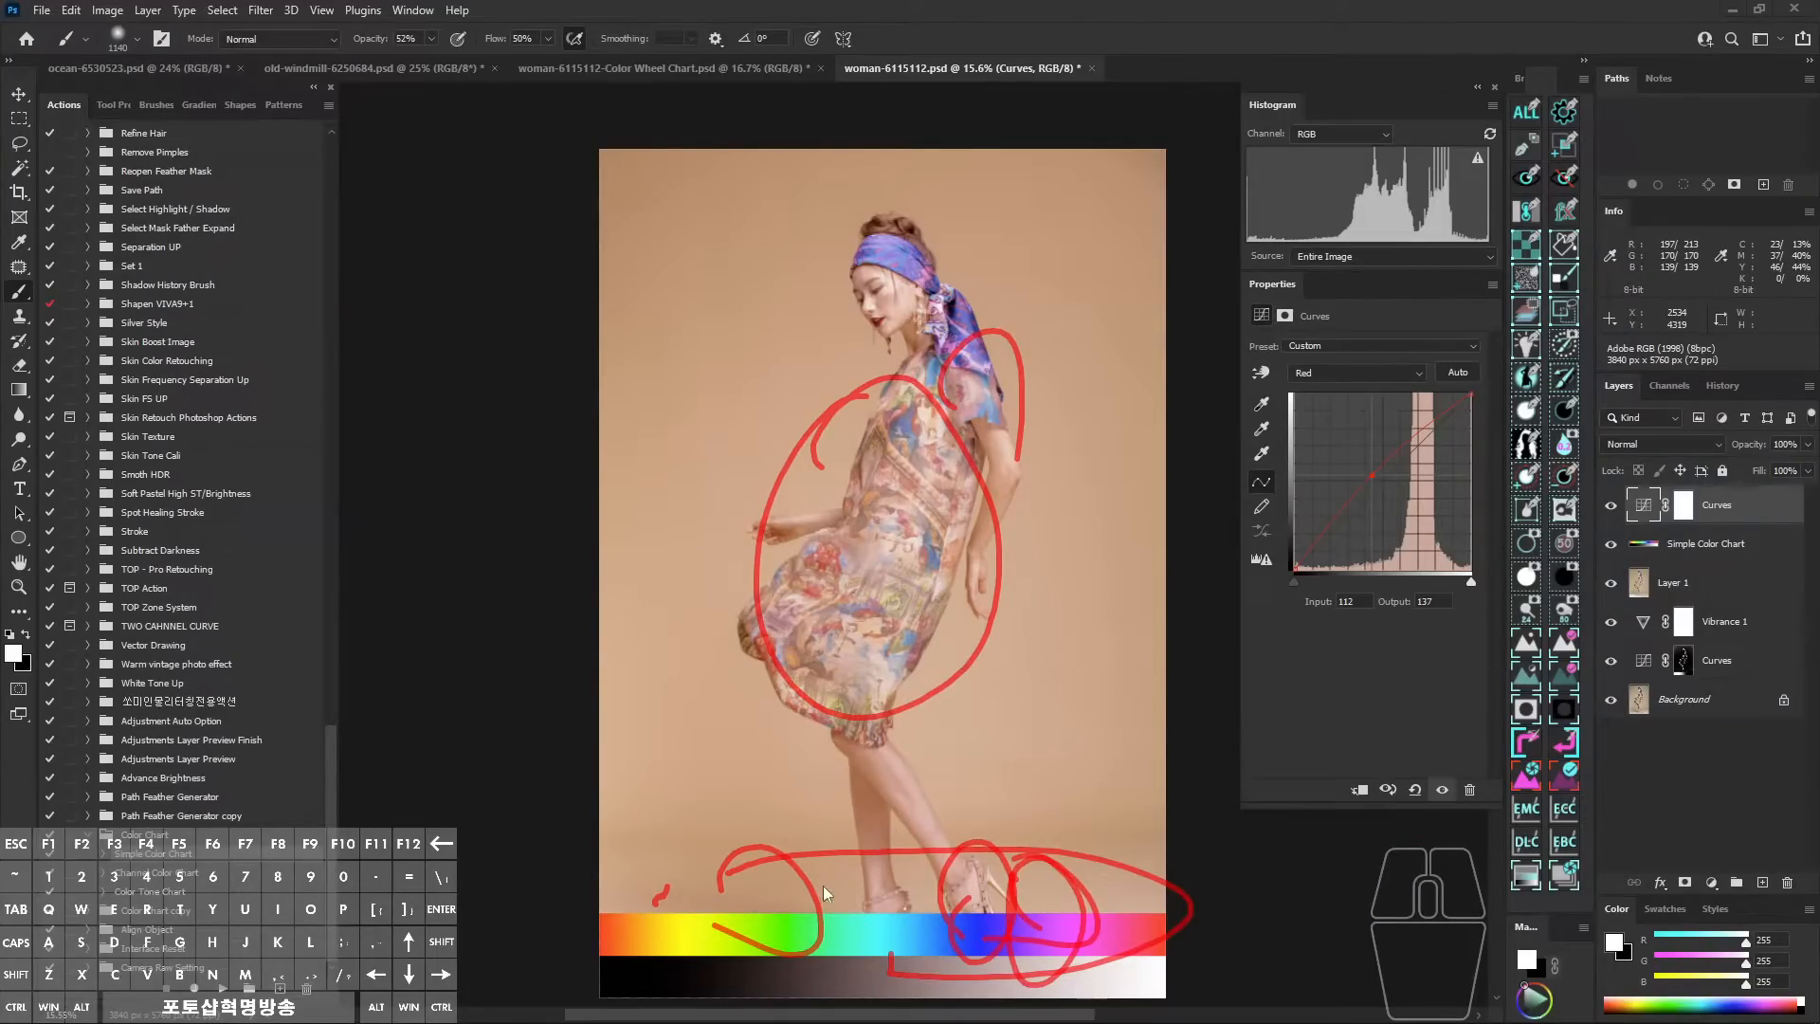
mouse_move(823, 885)
mouse_down()
mouse_move(924, 838)
mouse_move(930, 655)
mouse_up()
key(Escape)
Raise the red curve point to input 86, output 170 and examine the chart's yellow-to-green range.
drag(898, 451, 1009, 451)
drag(1009, 451, 787, 430)
drag(869, 805, 871, 676)
drag(873, 675, 982, 675)
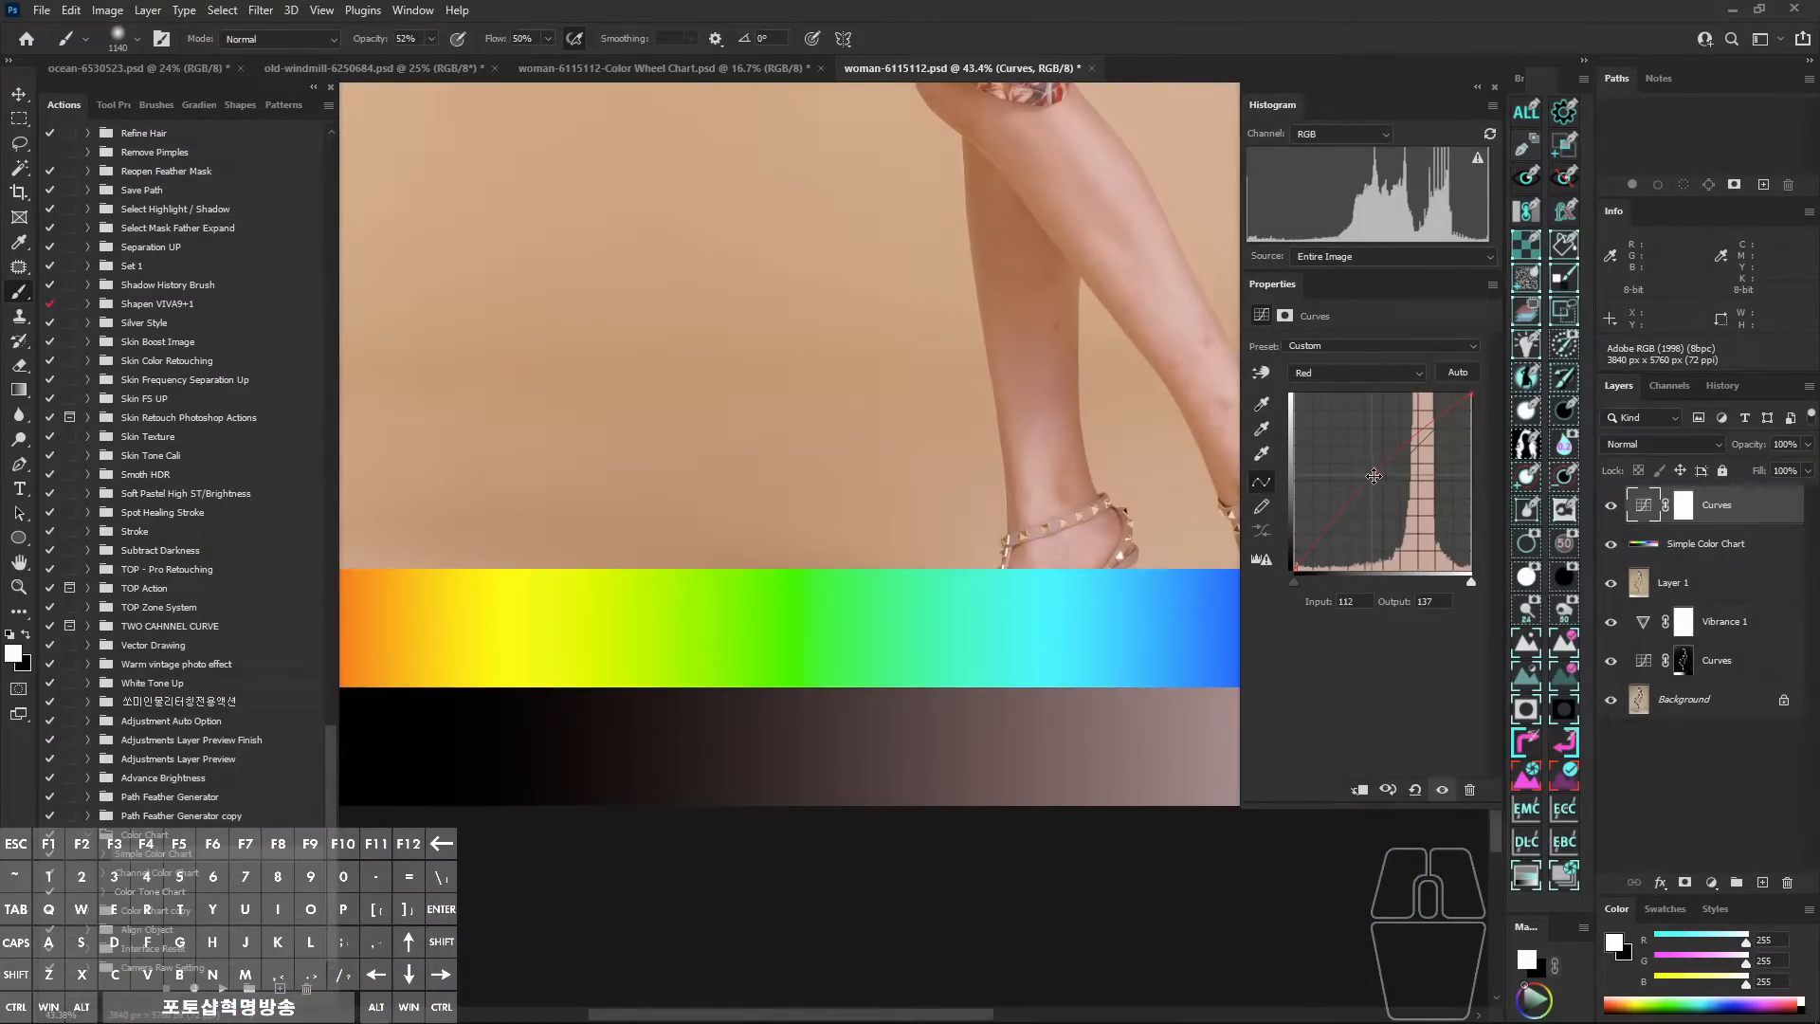
mouse_move(1373, 476)
mouse_down()
mouse_move(1376, 494)
mouse_move(1354, 452)
mouse_up()
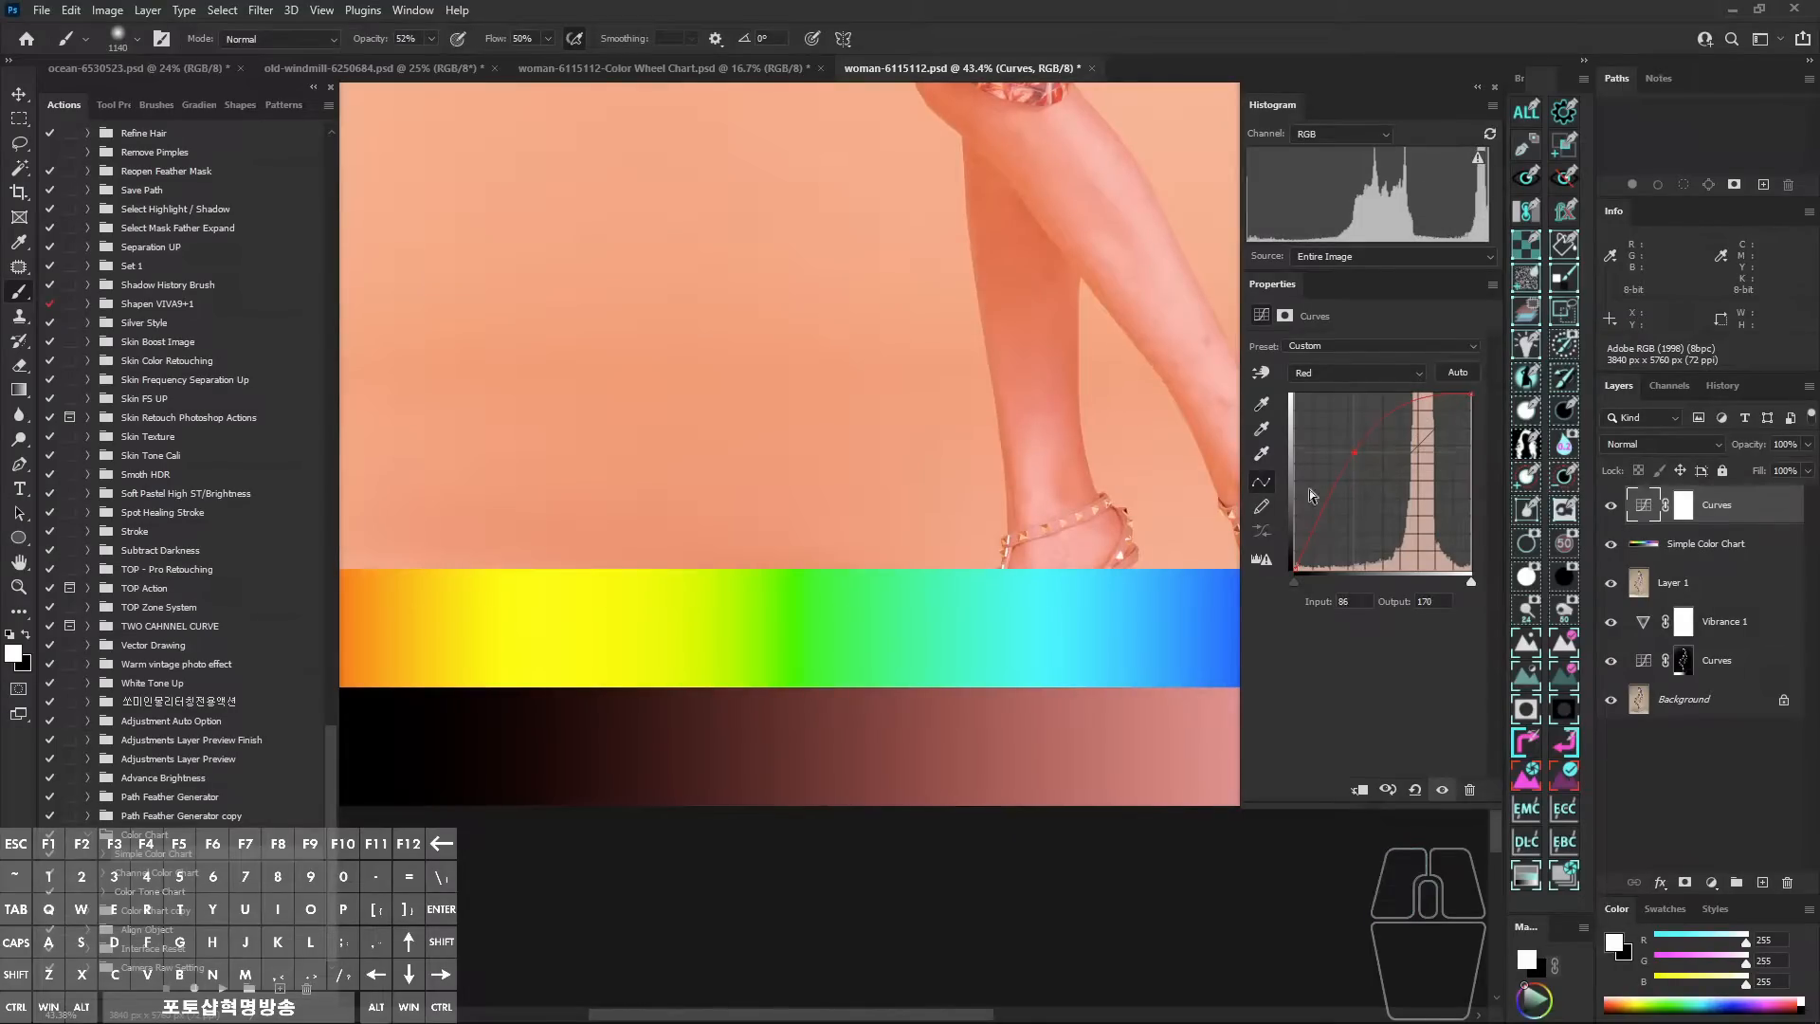
mouse_move(866, 641)
mouse_down()
mouse_move(836, 659)
mouse_move(749, 614)
mouse_move(768, 697)
mouse_up()
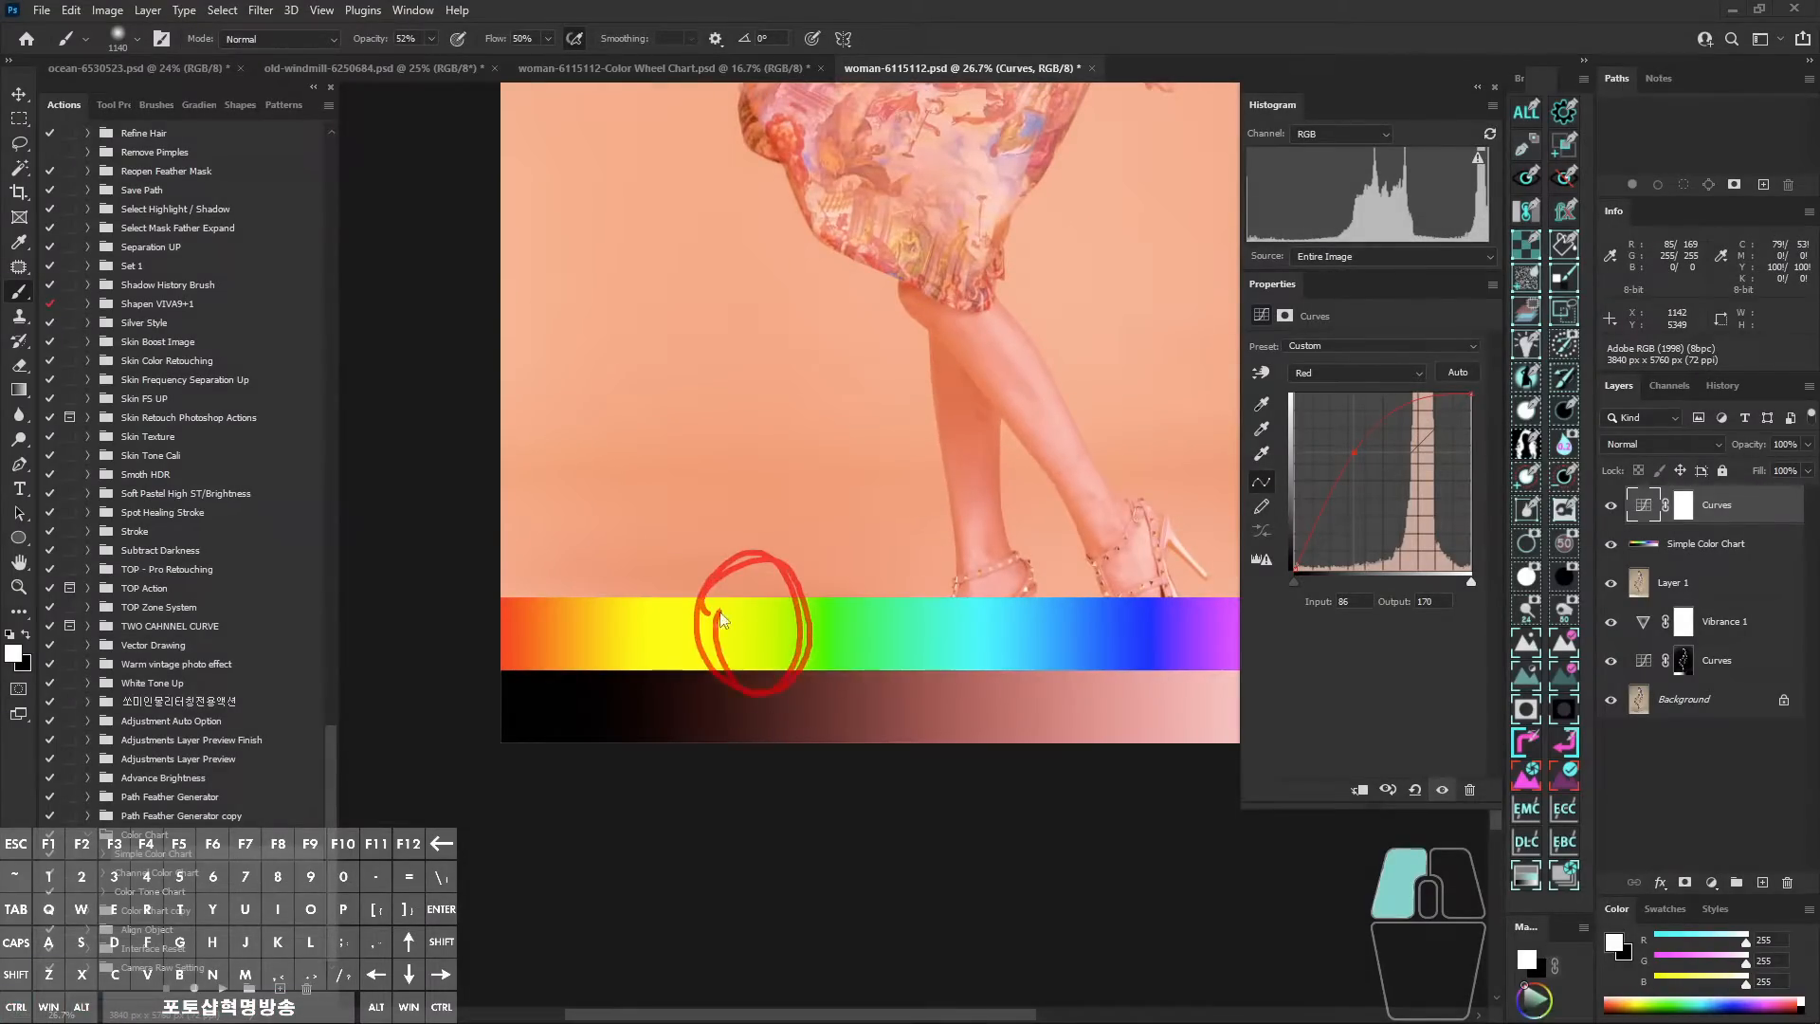
key(alt+z)
Lower the red curve point, then set it to input 103, output 133 while checking the green details of the dress pattern.
key(space)
mouse_move(946, 544)
mouse_down()
mouse_move(853, 718)
mouse_move(794, 898)
mouse_up()
drag(1354, 452, 1376, 494)
key(ctrl+space)
drag(784, 291, 882, 293)
drag(948, 567, 1071, 571)
drag(1376, 495, 1366, 482)
key(alt+z)
mouse_move(853, 608)
mouse_down()
mouse_move(921, 618)
mouse_move(1001, 675)
mouse_up()
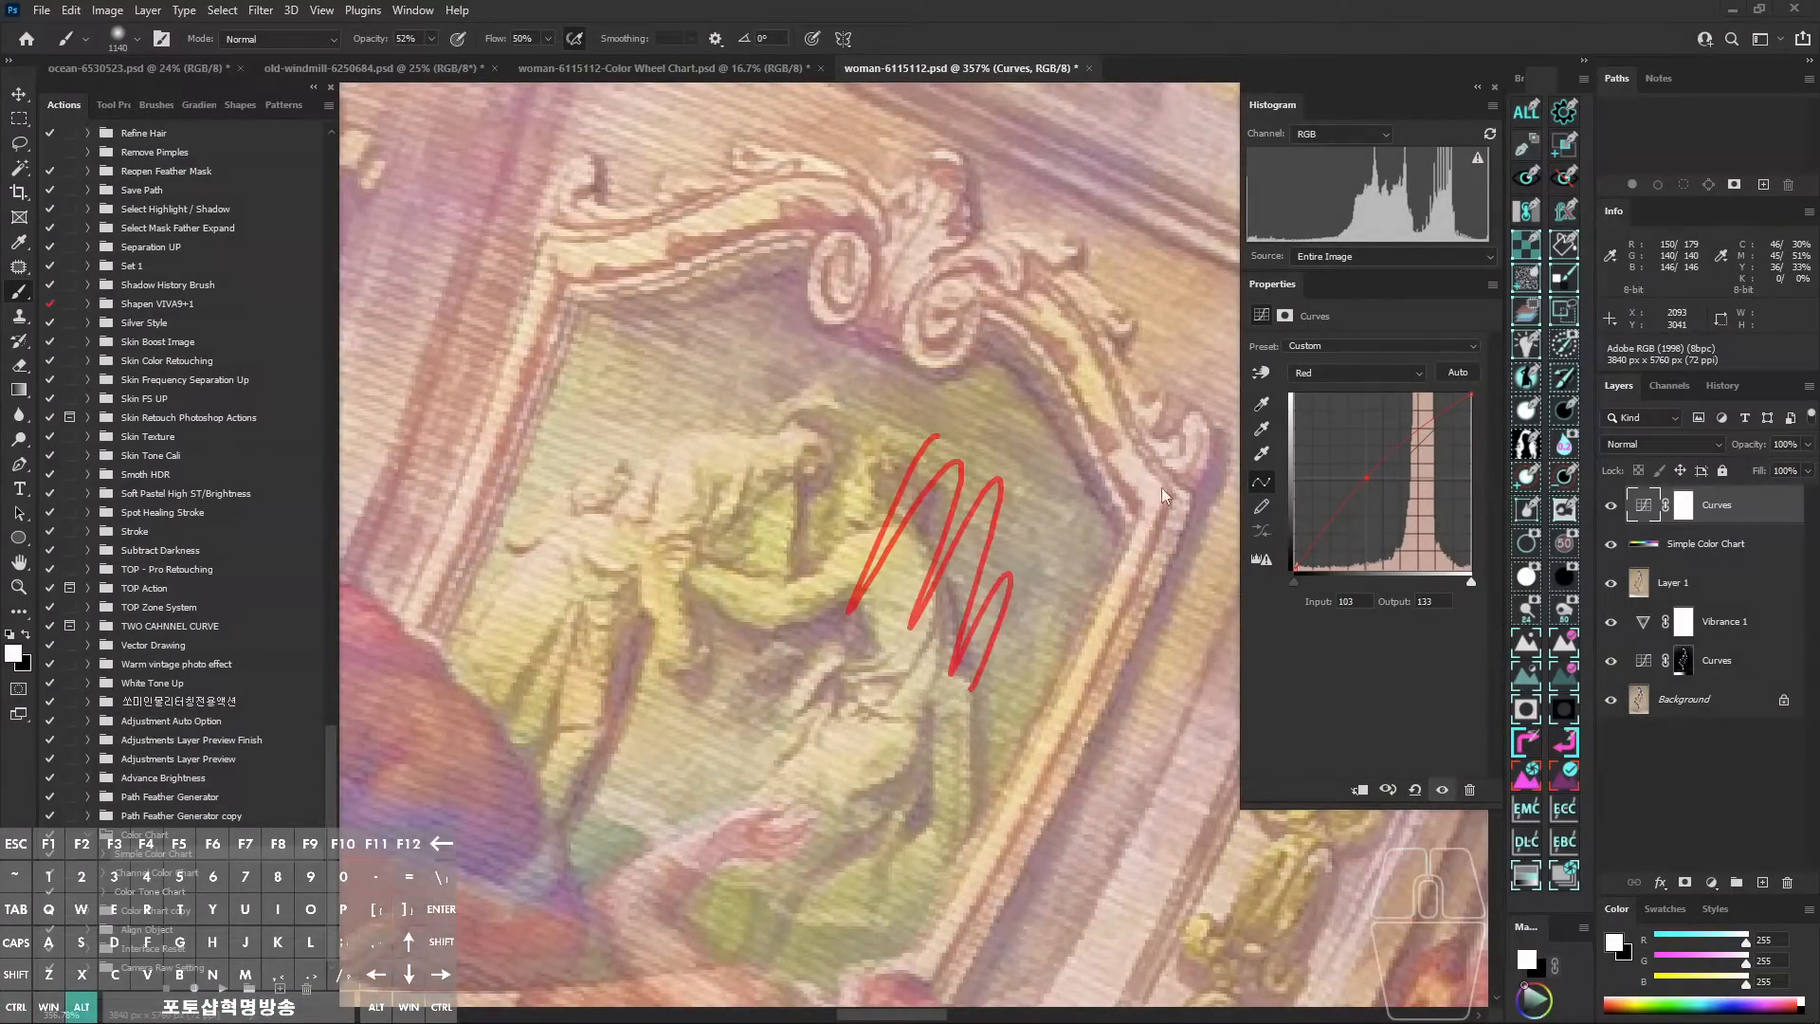
Remove the added point from the red curve and bring the whole image back into view.
key(alt+z)
drag(1371, 483, 1260, 521)
key(ctrl+space)
drag(1056, 577, 953, 560)
drag(1011, 756, 900, 811)
key(alt+z)
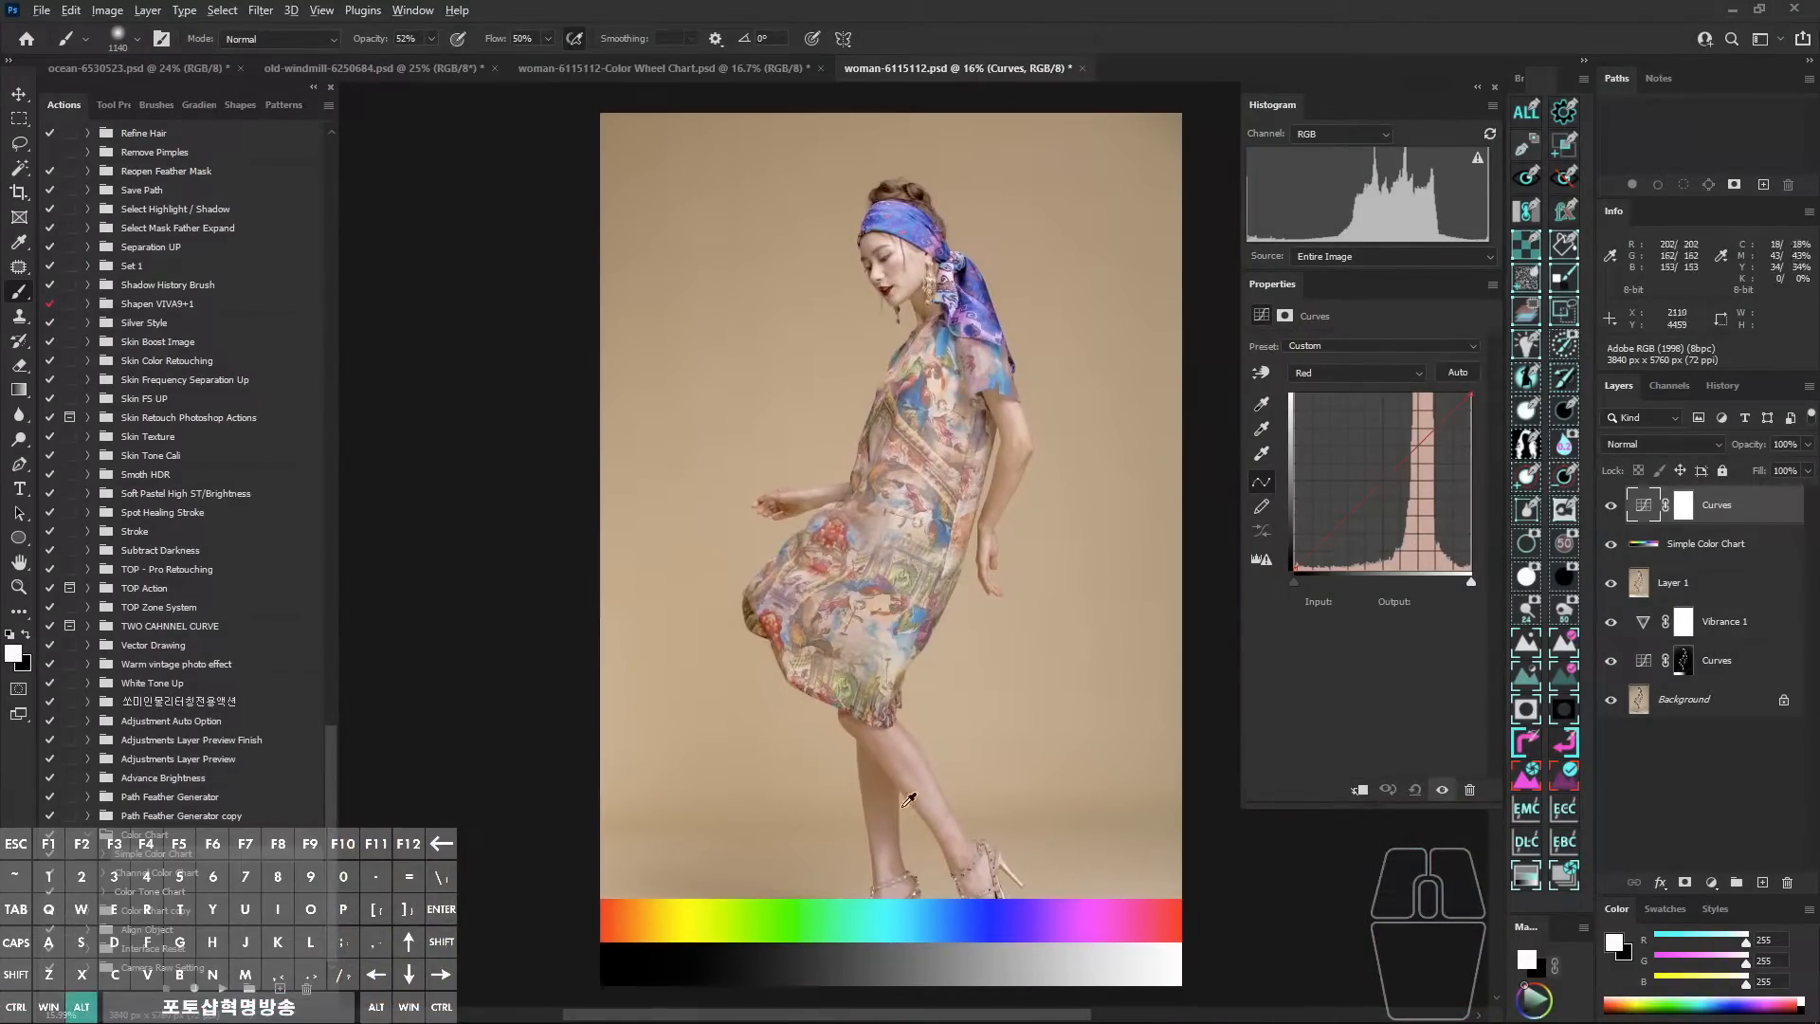
mouse_move(730, 899)
mouse_down()
mouse_move(974, 842)
mouse_move(879, 805)
mouse_move(1118, 948)
mouse_up()
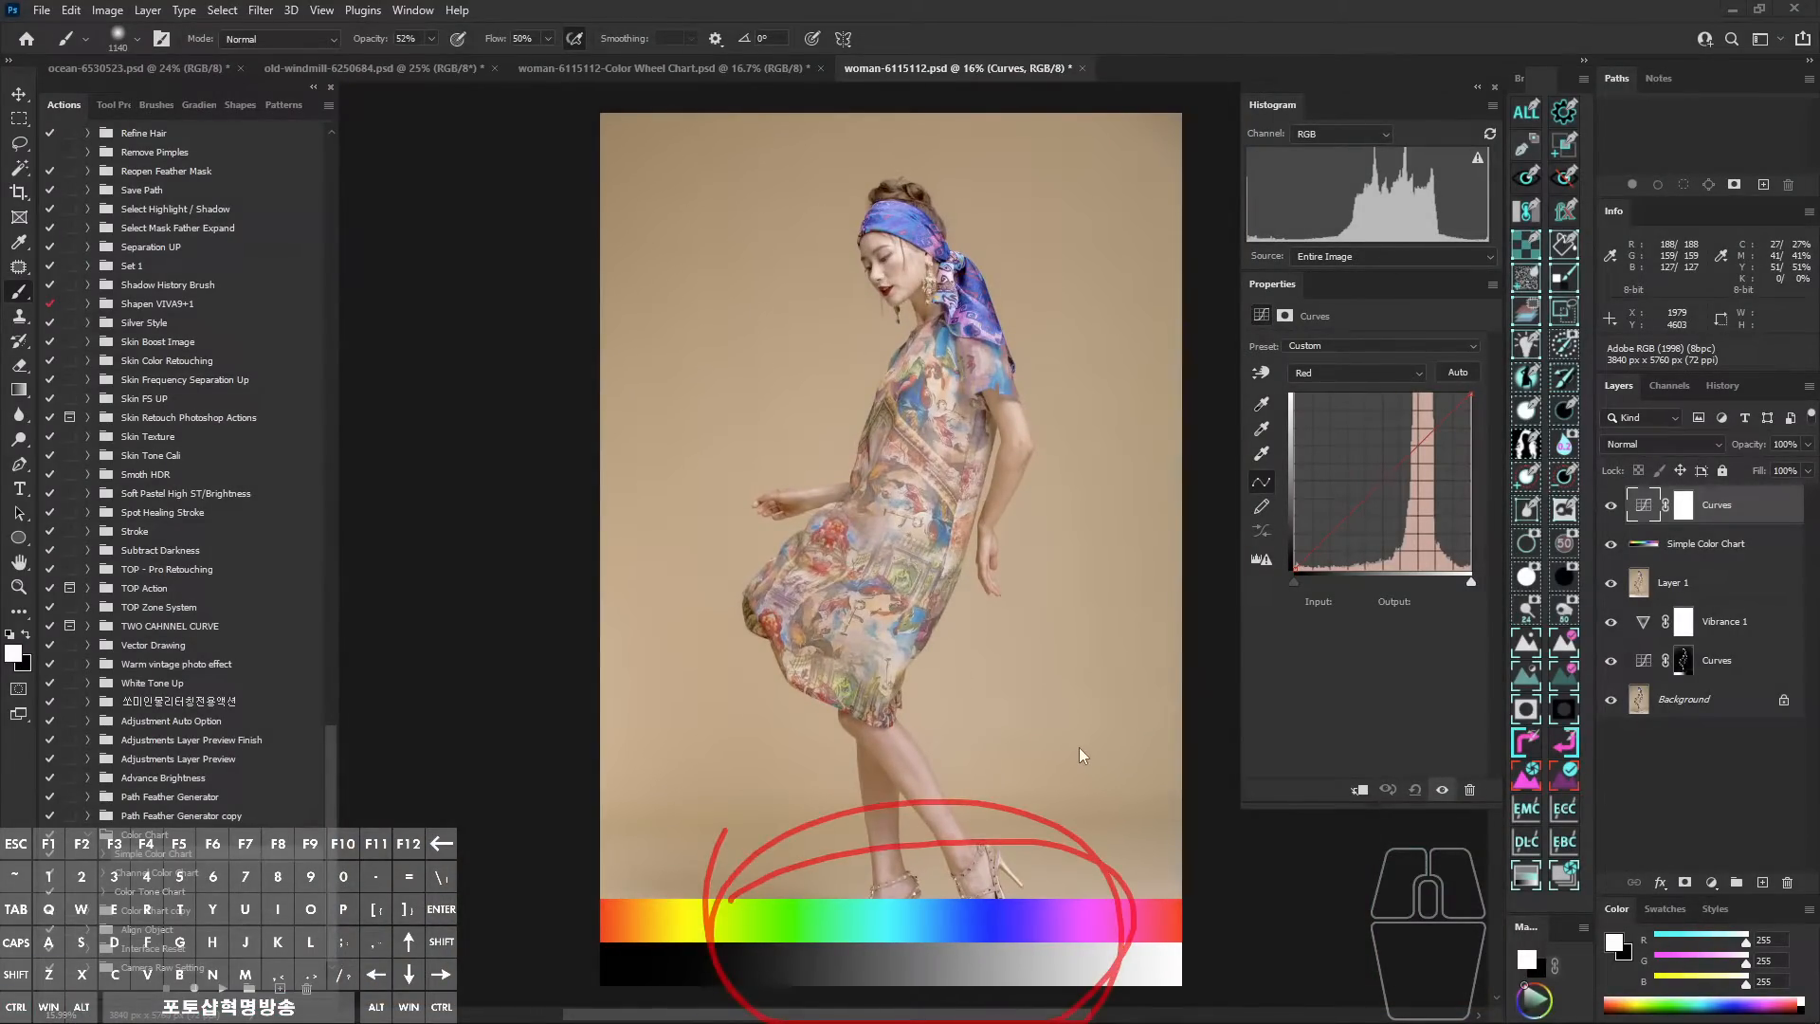
mouse_move(777, 516)
mouse_down()
mouse_move(874, 544)
mouse_move(941, 458)
mouse_up()
drag(914, 567, 955, 462)
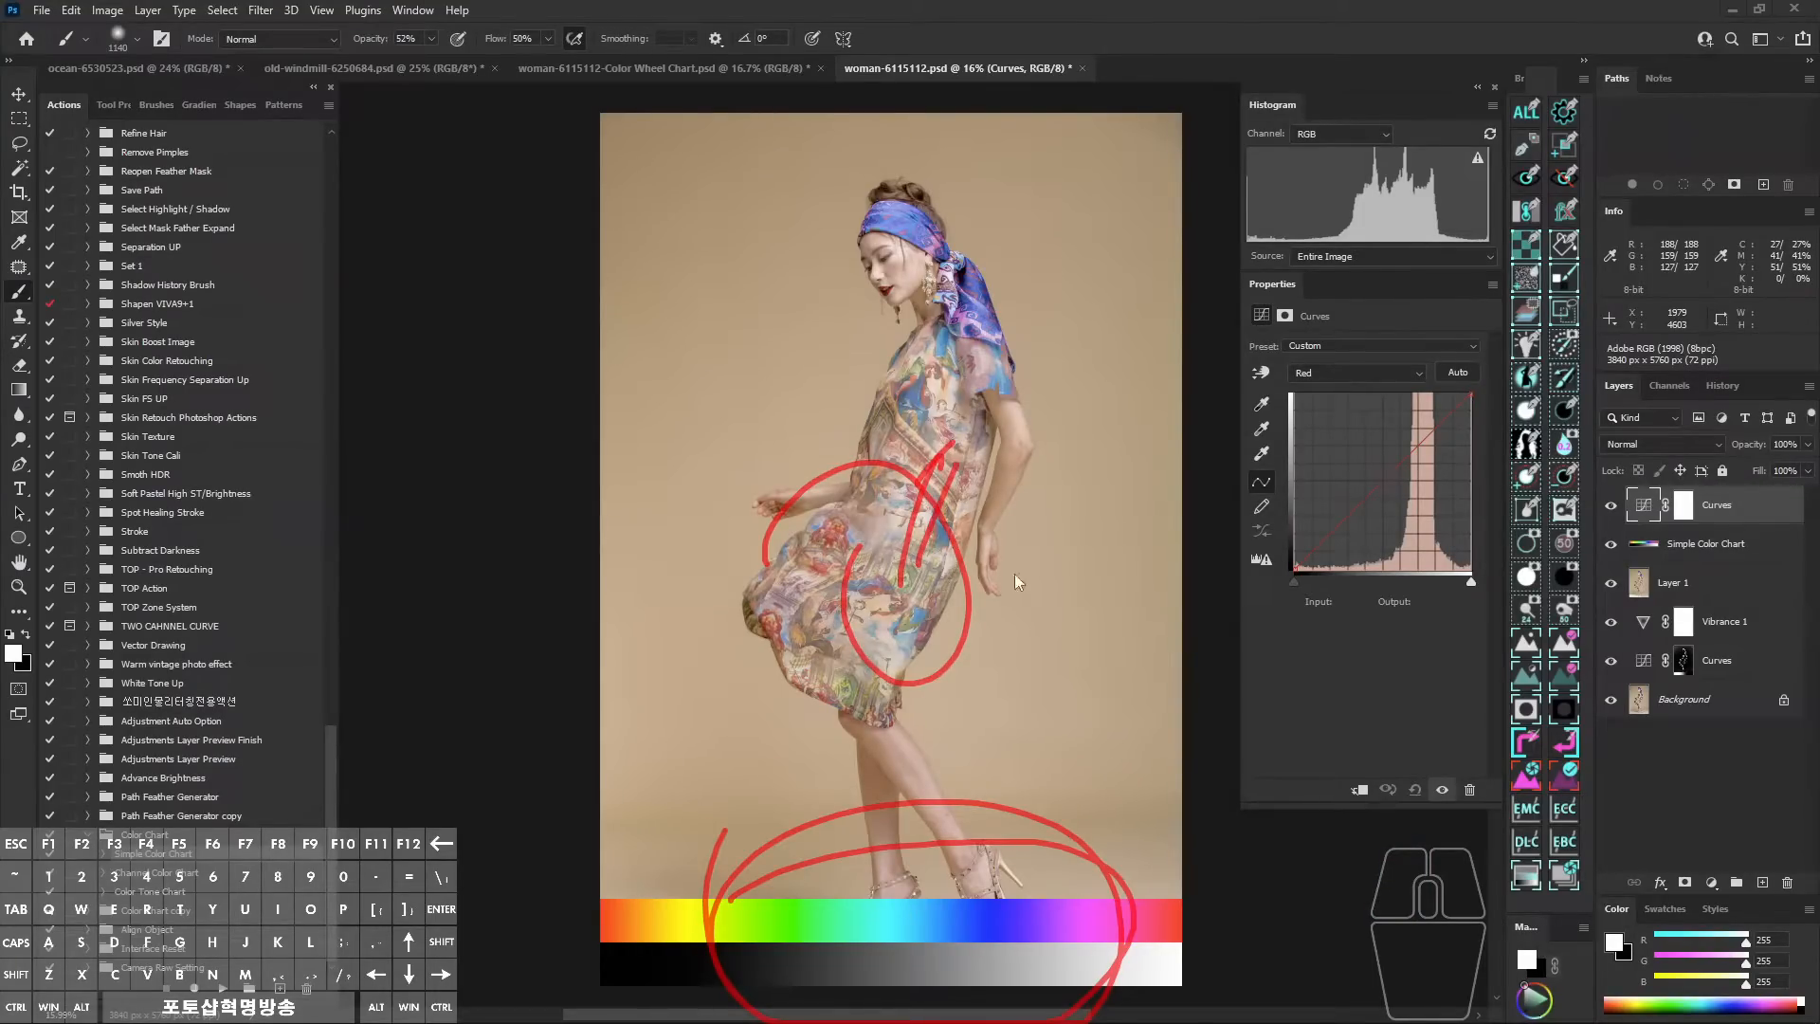
Examine the chart strip's yellow-green through blue and magenta ranges on the whole image.
mouse_move(938, 620)
mouse_down()
mouse_move(975, 553)
mouse_move(1009, 563)
mouse_move(1038, 542)
mouse_up()
key(alt+z)
key(space)
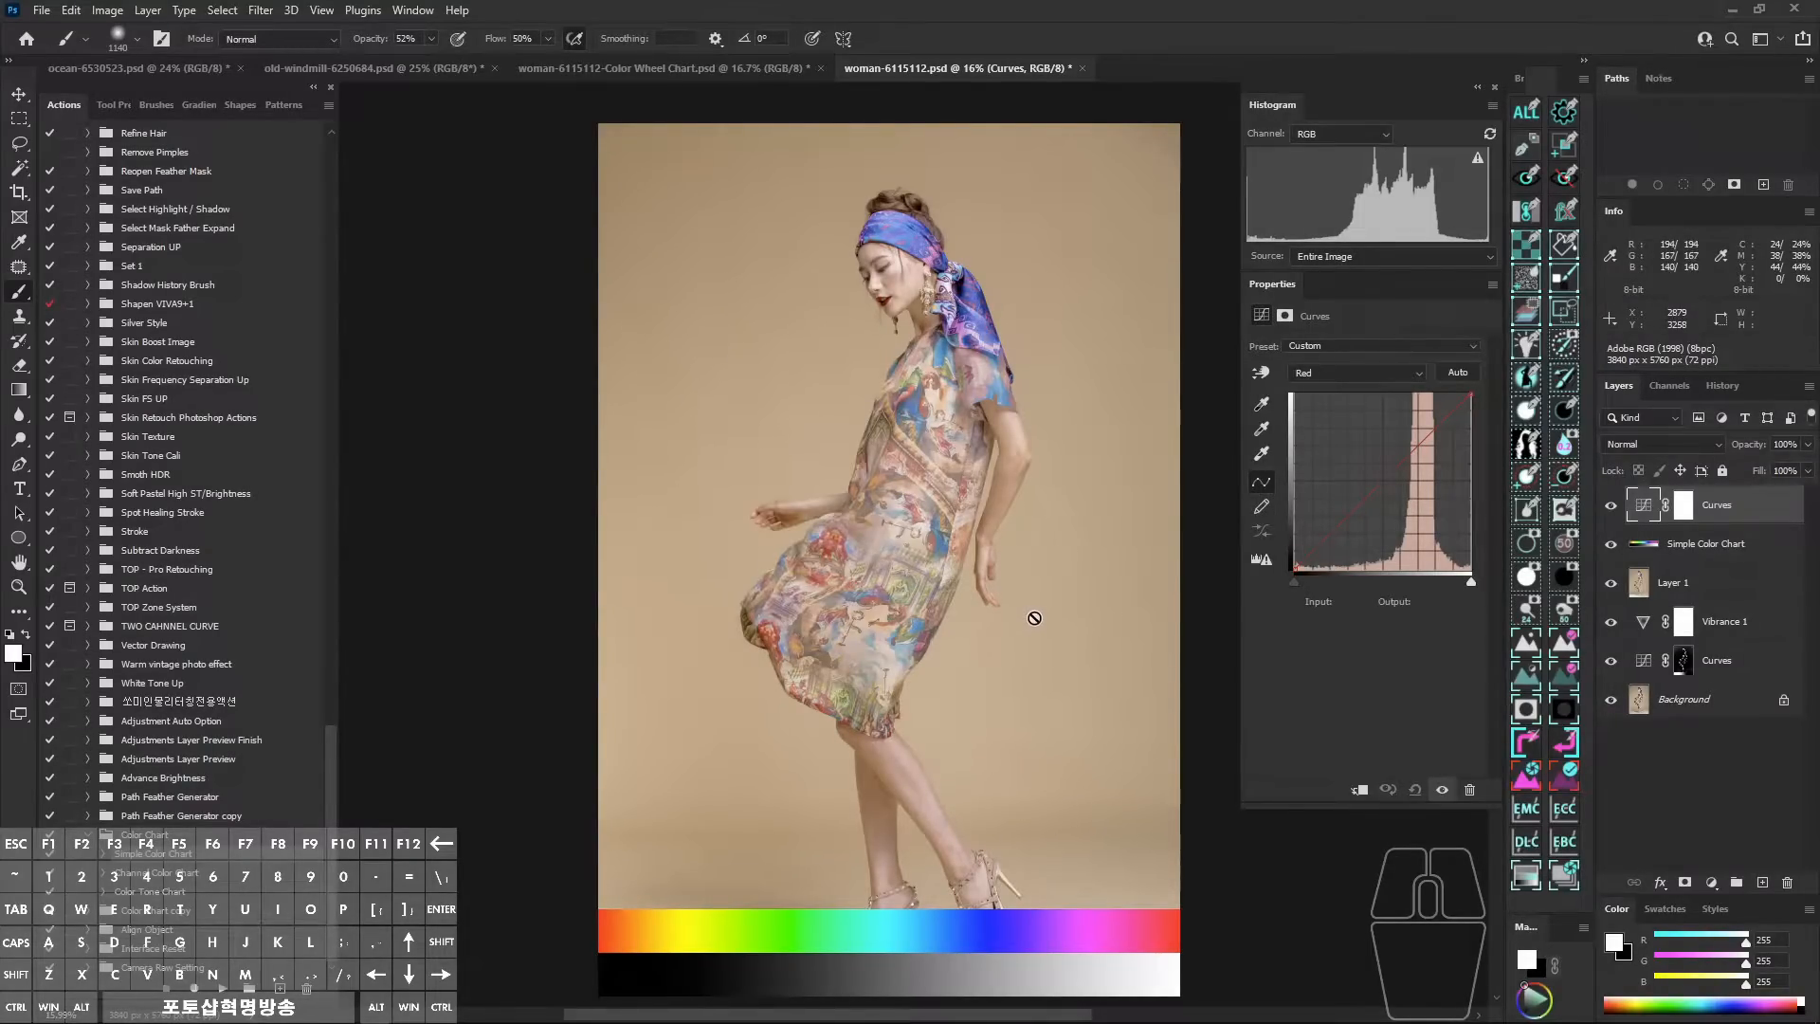
mouse_move(712, 881)
mouse_down()
mouse_move(1114, 948)
mouse_move(692, 927)
mouse_move(741, 977)
mouse_up()
drag(880, 876, 883, 991)
drag(924, 865, 925, 962)
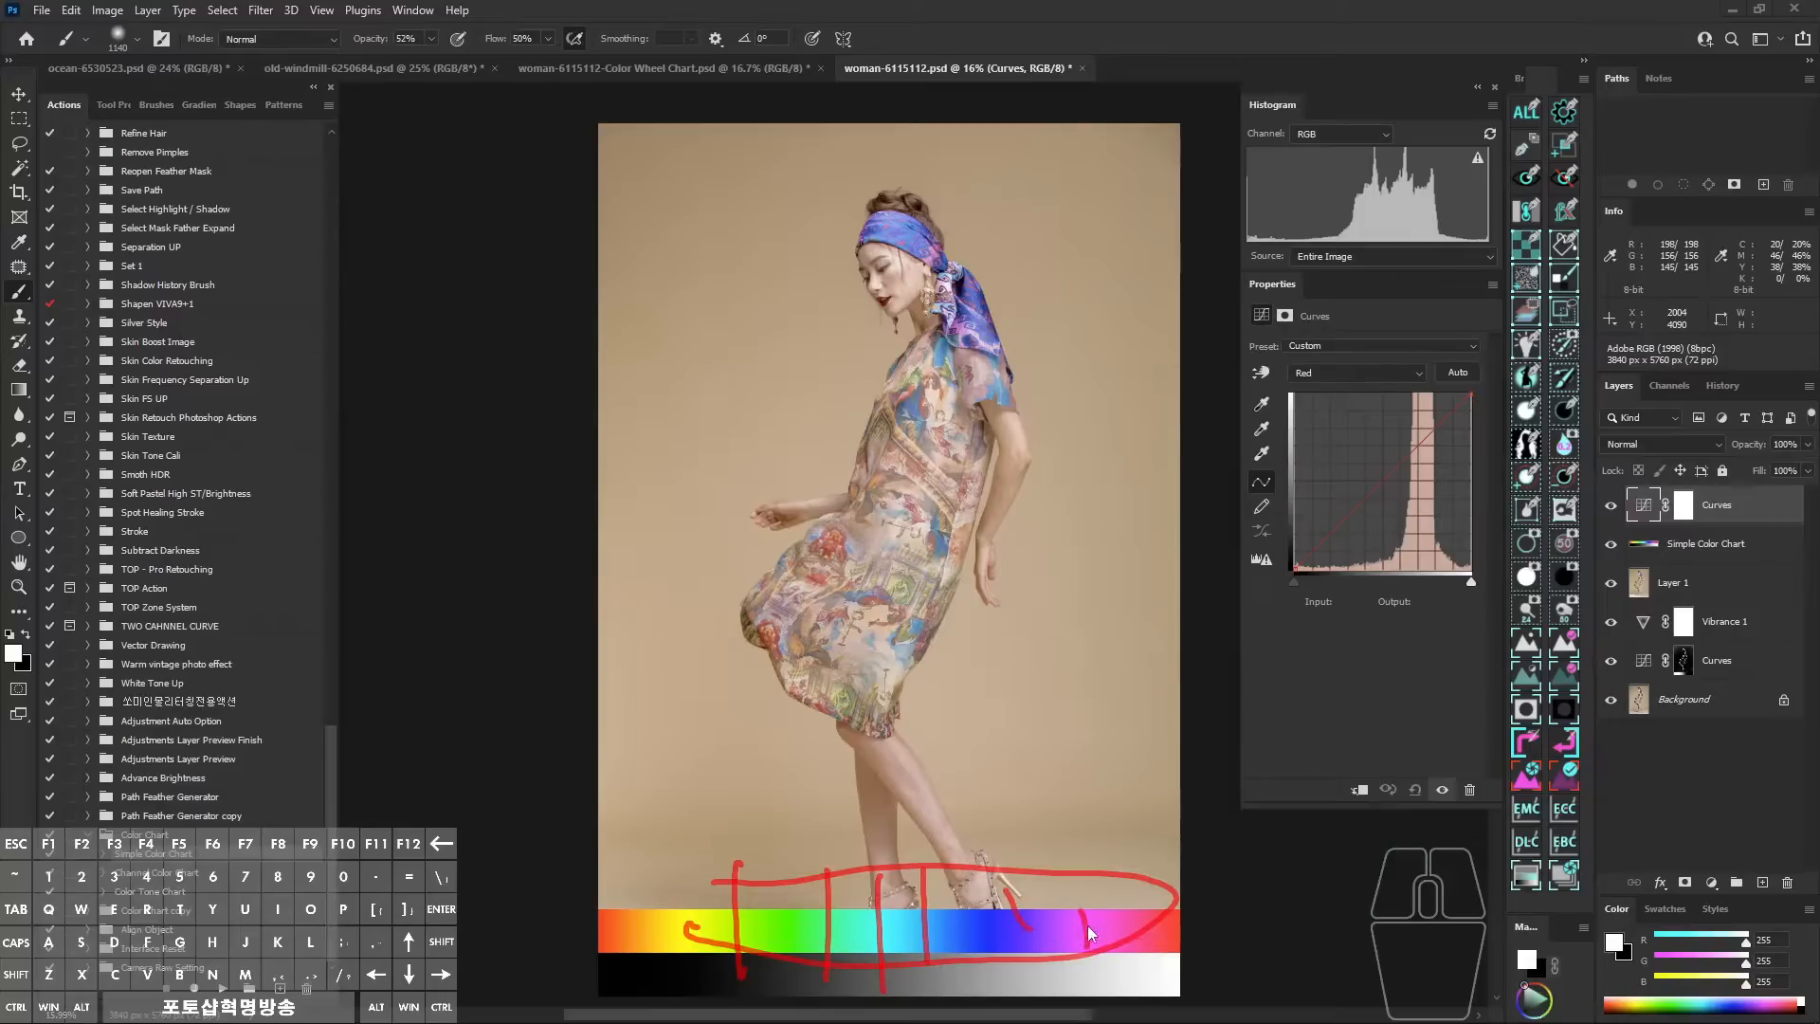
Raise the red curve with a point at input 109, output 139 while checking the blue headband.
key(ctrl+space)
drag(961, 377, 1033, 377)
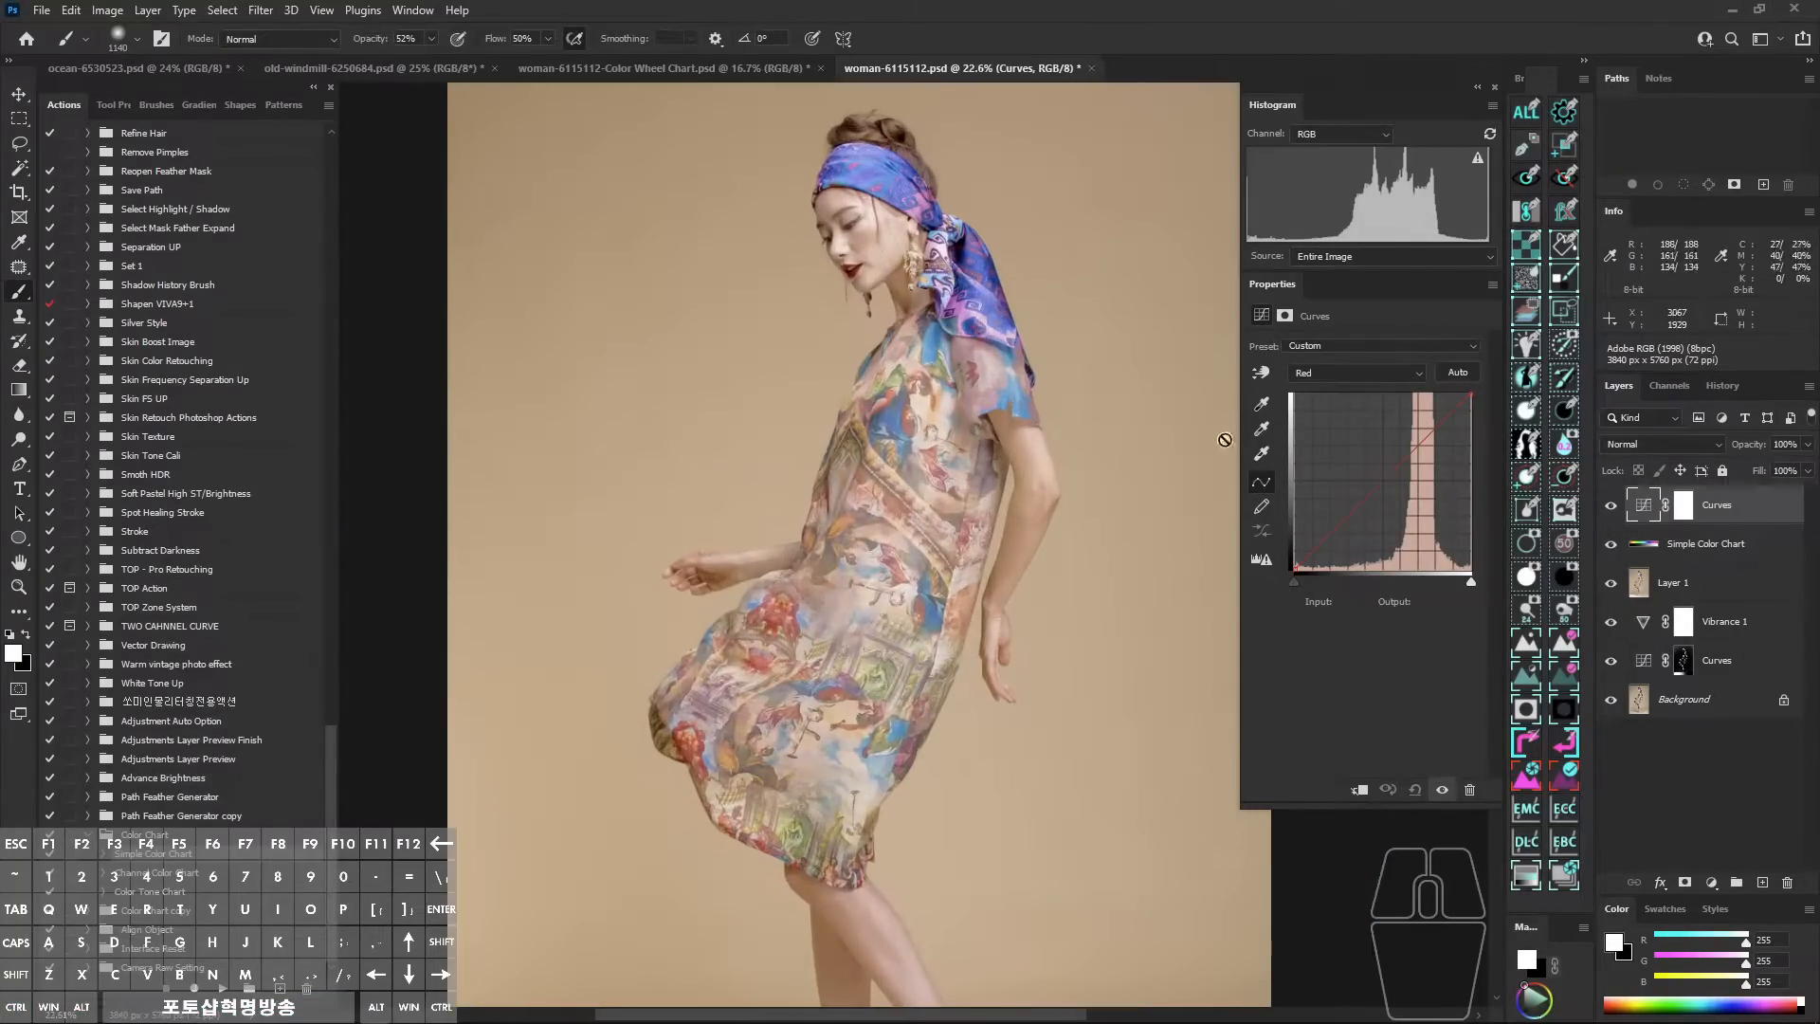
drag(1380, 487, 1369, 473)
key(space)
drag(899, 169, 938, 407)
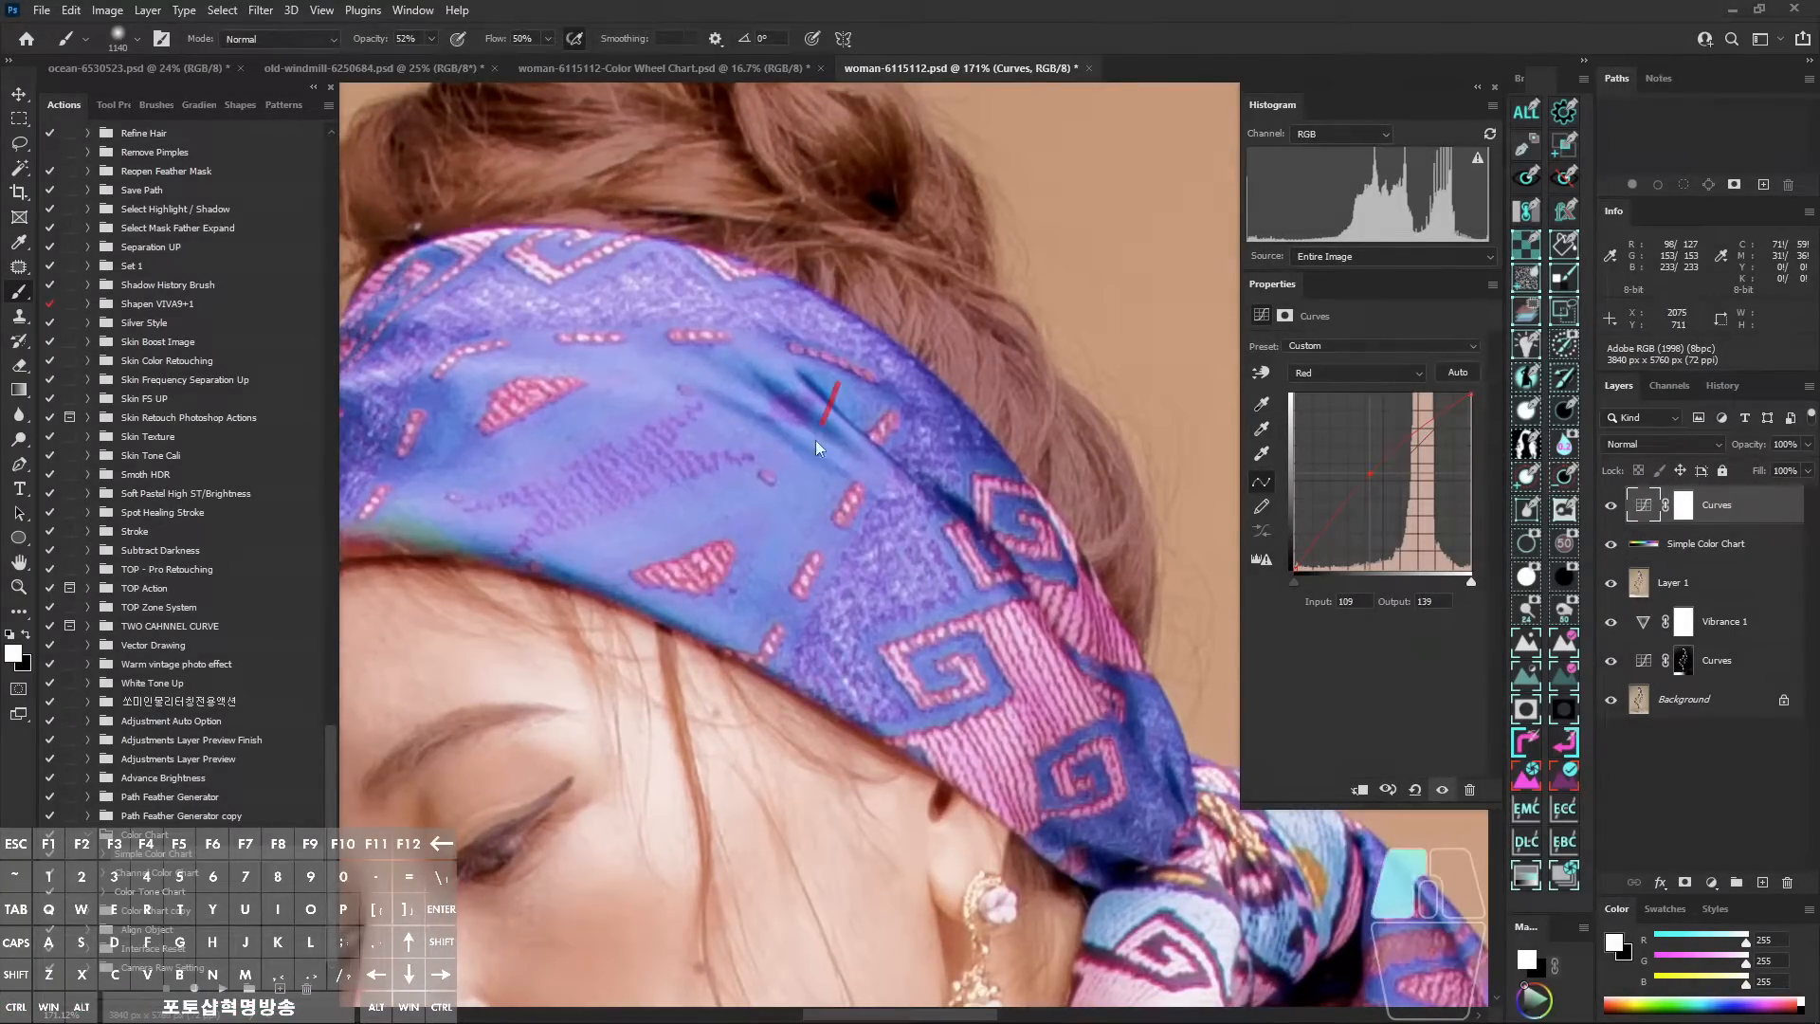
click(1734, 509)
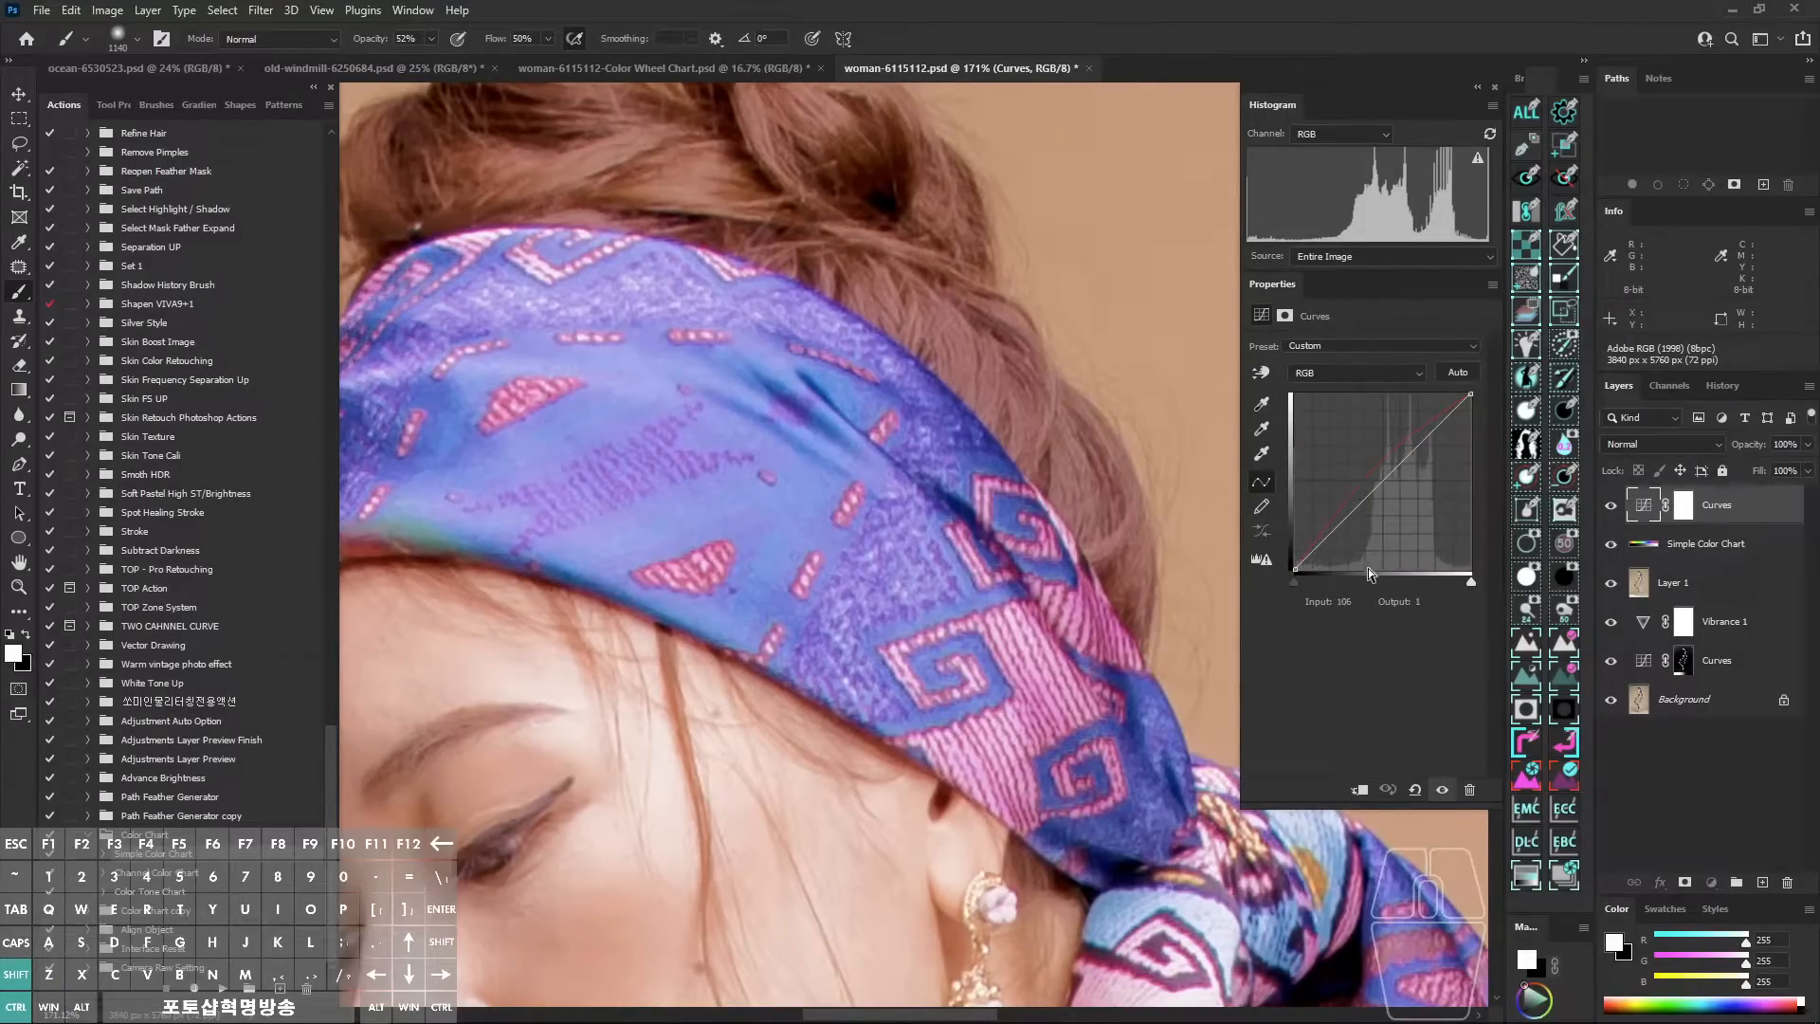
Add a Selective Color adjustment above the top Curves layer and choose the Blues range for editing.
key(ctrl+shift+k)
key(space)
drag(943, 567, 1061, 538)
click(1351, 371)
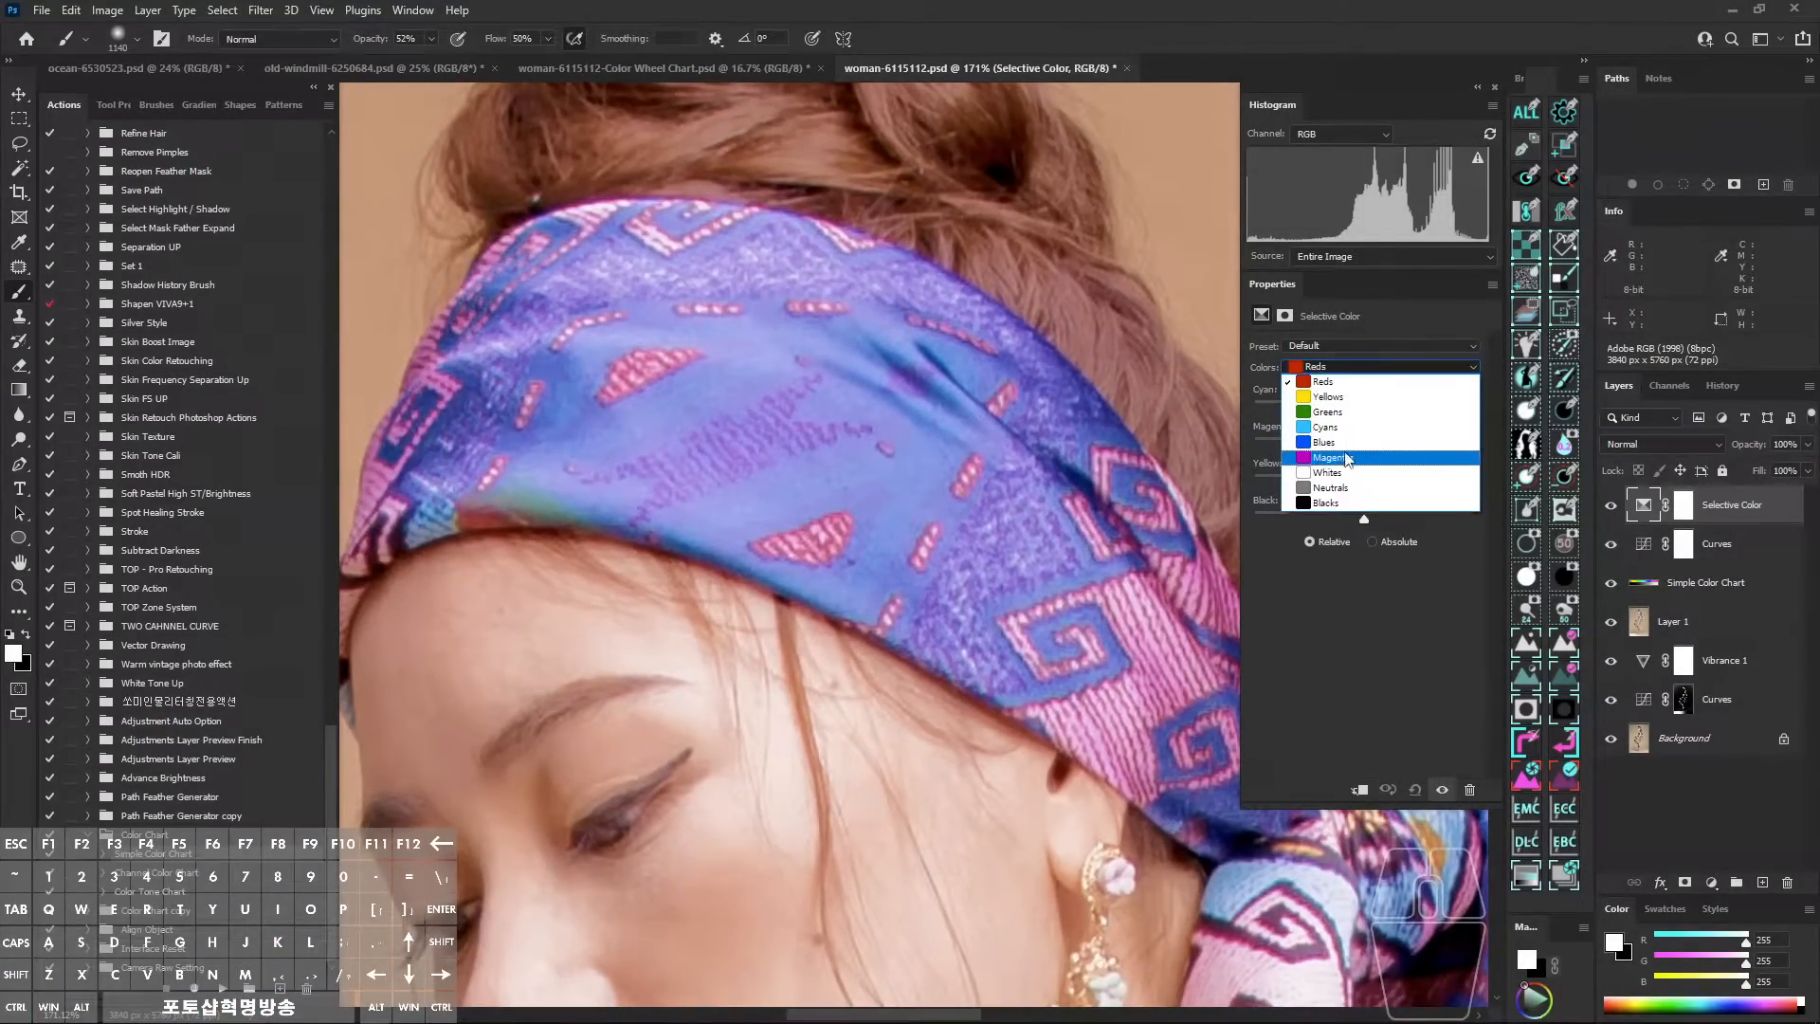
click(1344, 463)
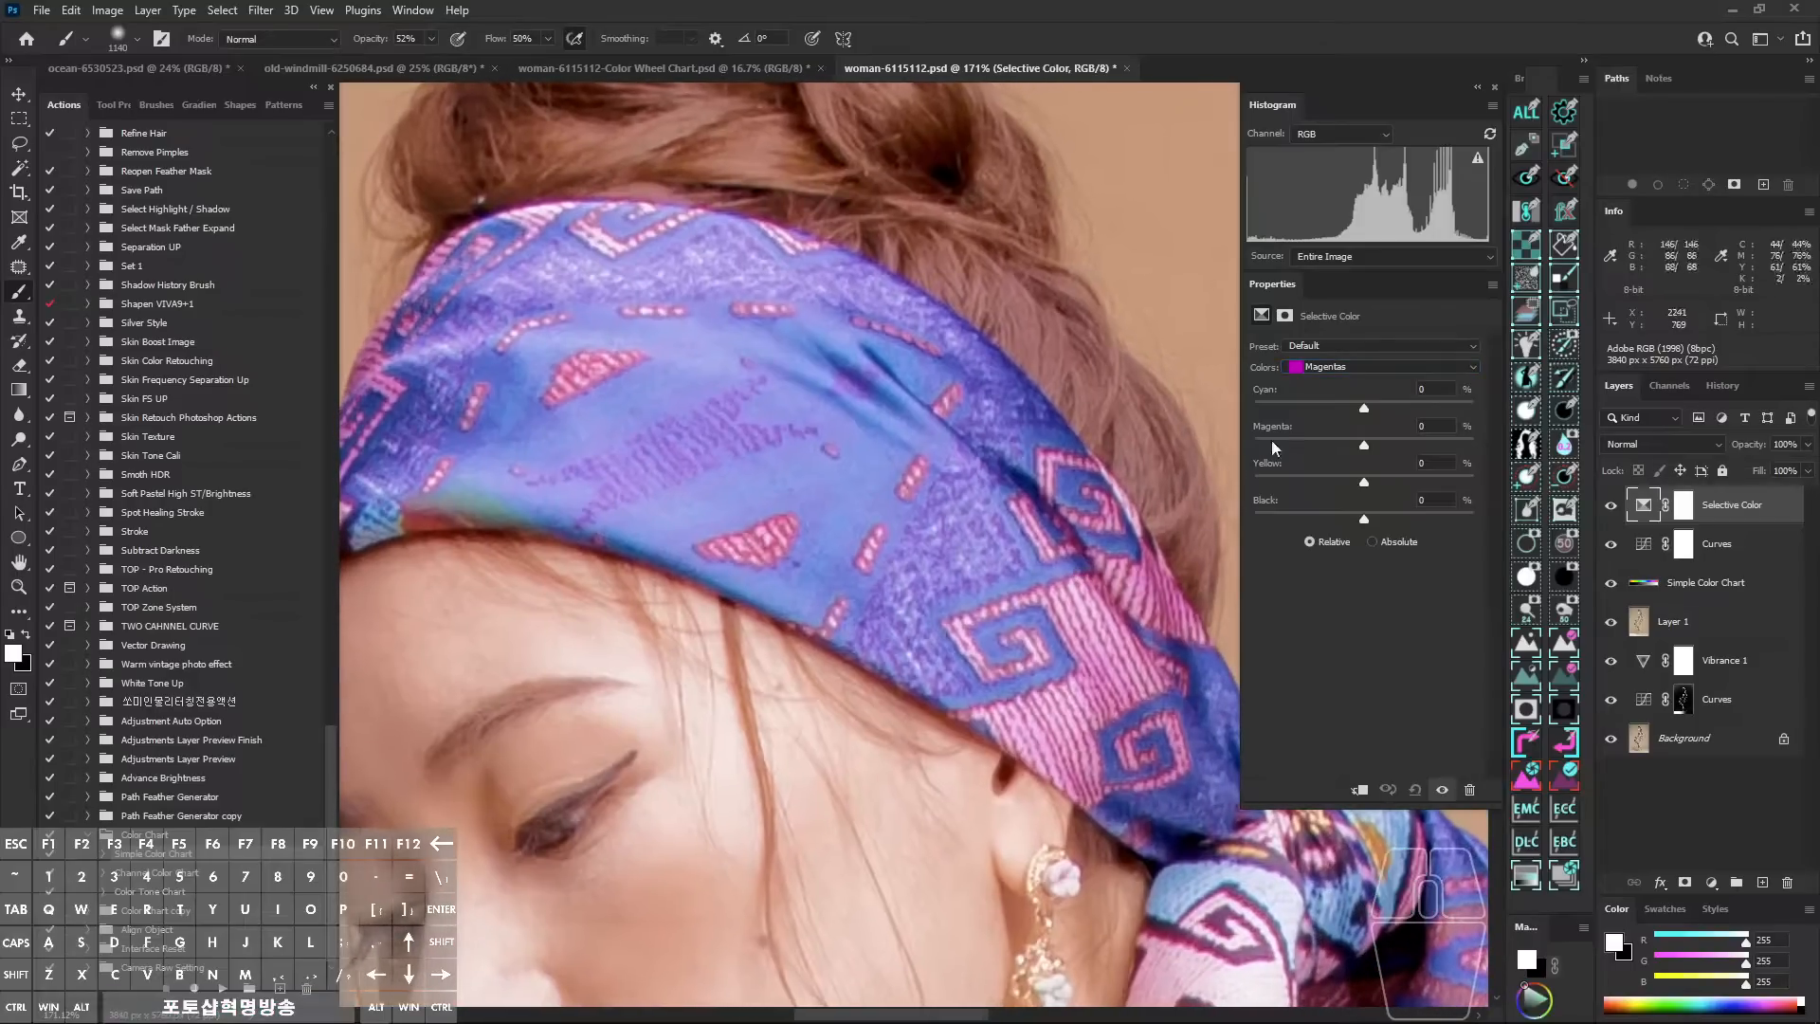
click(1351, 367)
click(1346, 442)
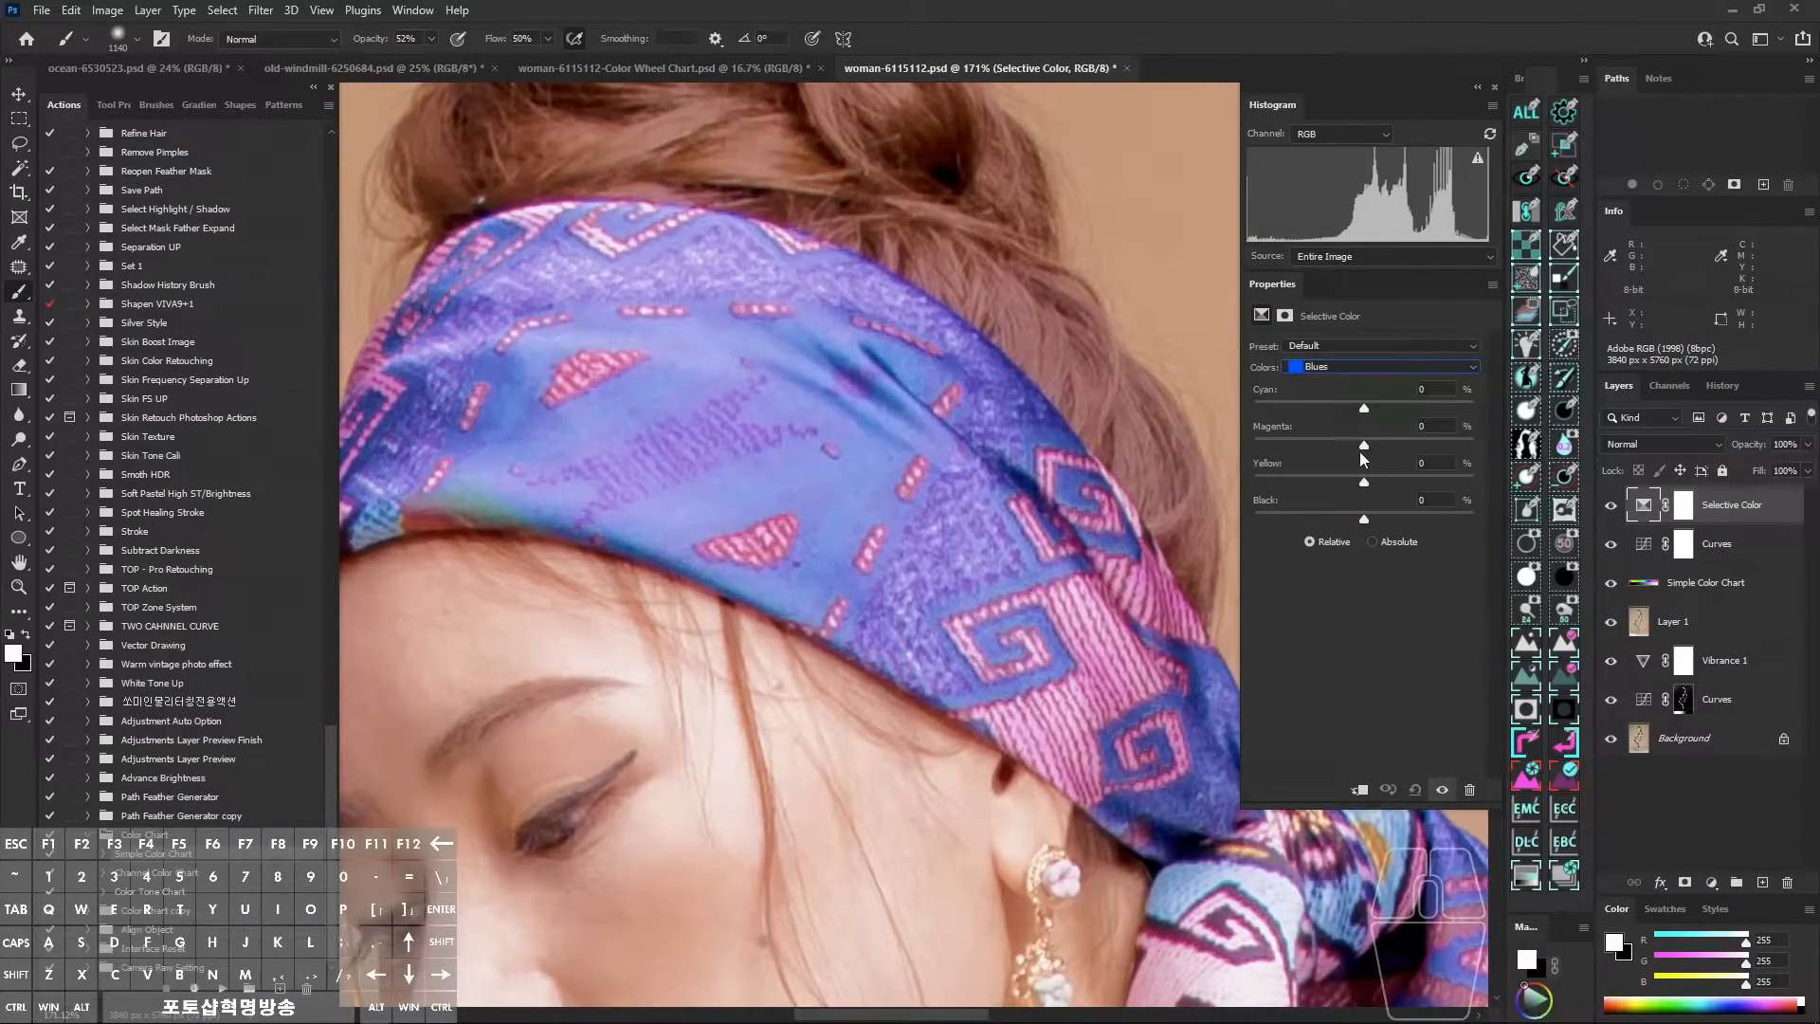
Set the Blues to Absolute with Cyan +24, Magenta -20 and Yellow -50.
drag(1363, 446, 1343, 480)
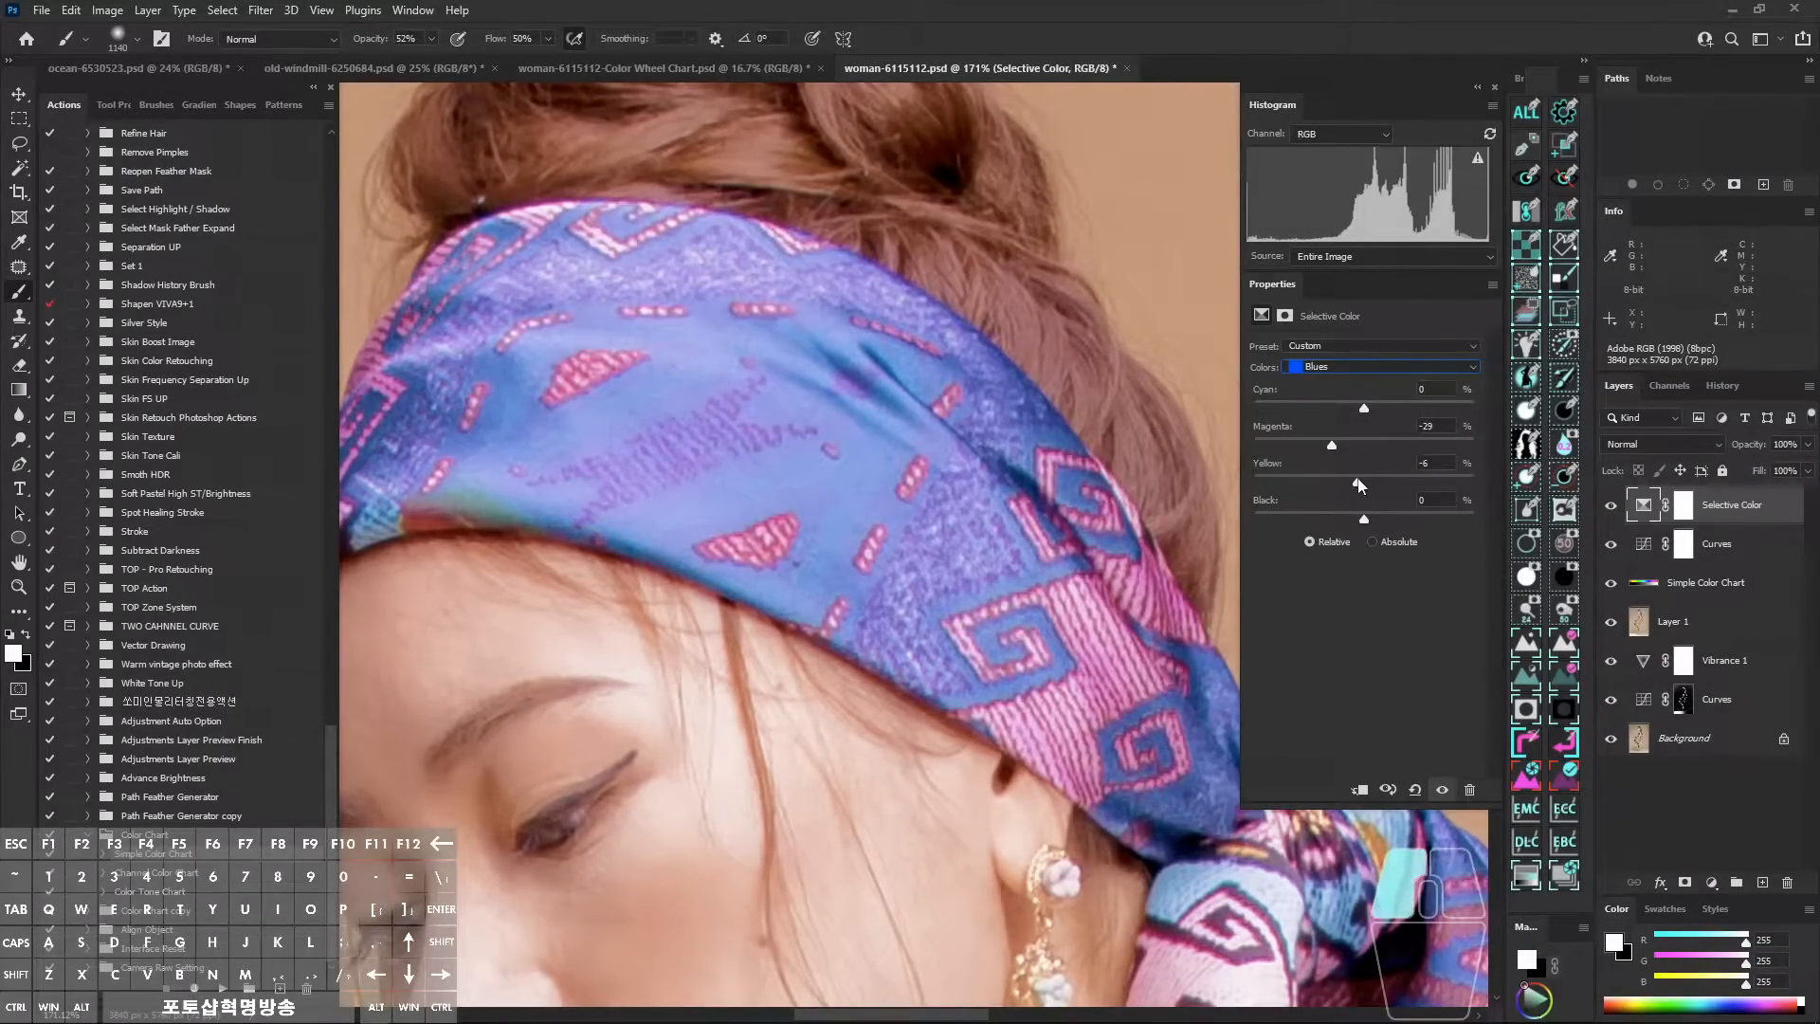
click(1371, 539)
drag(1335, 444, 1337, 483)
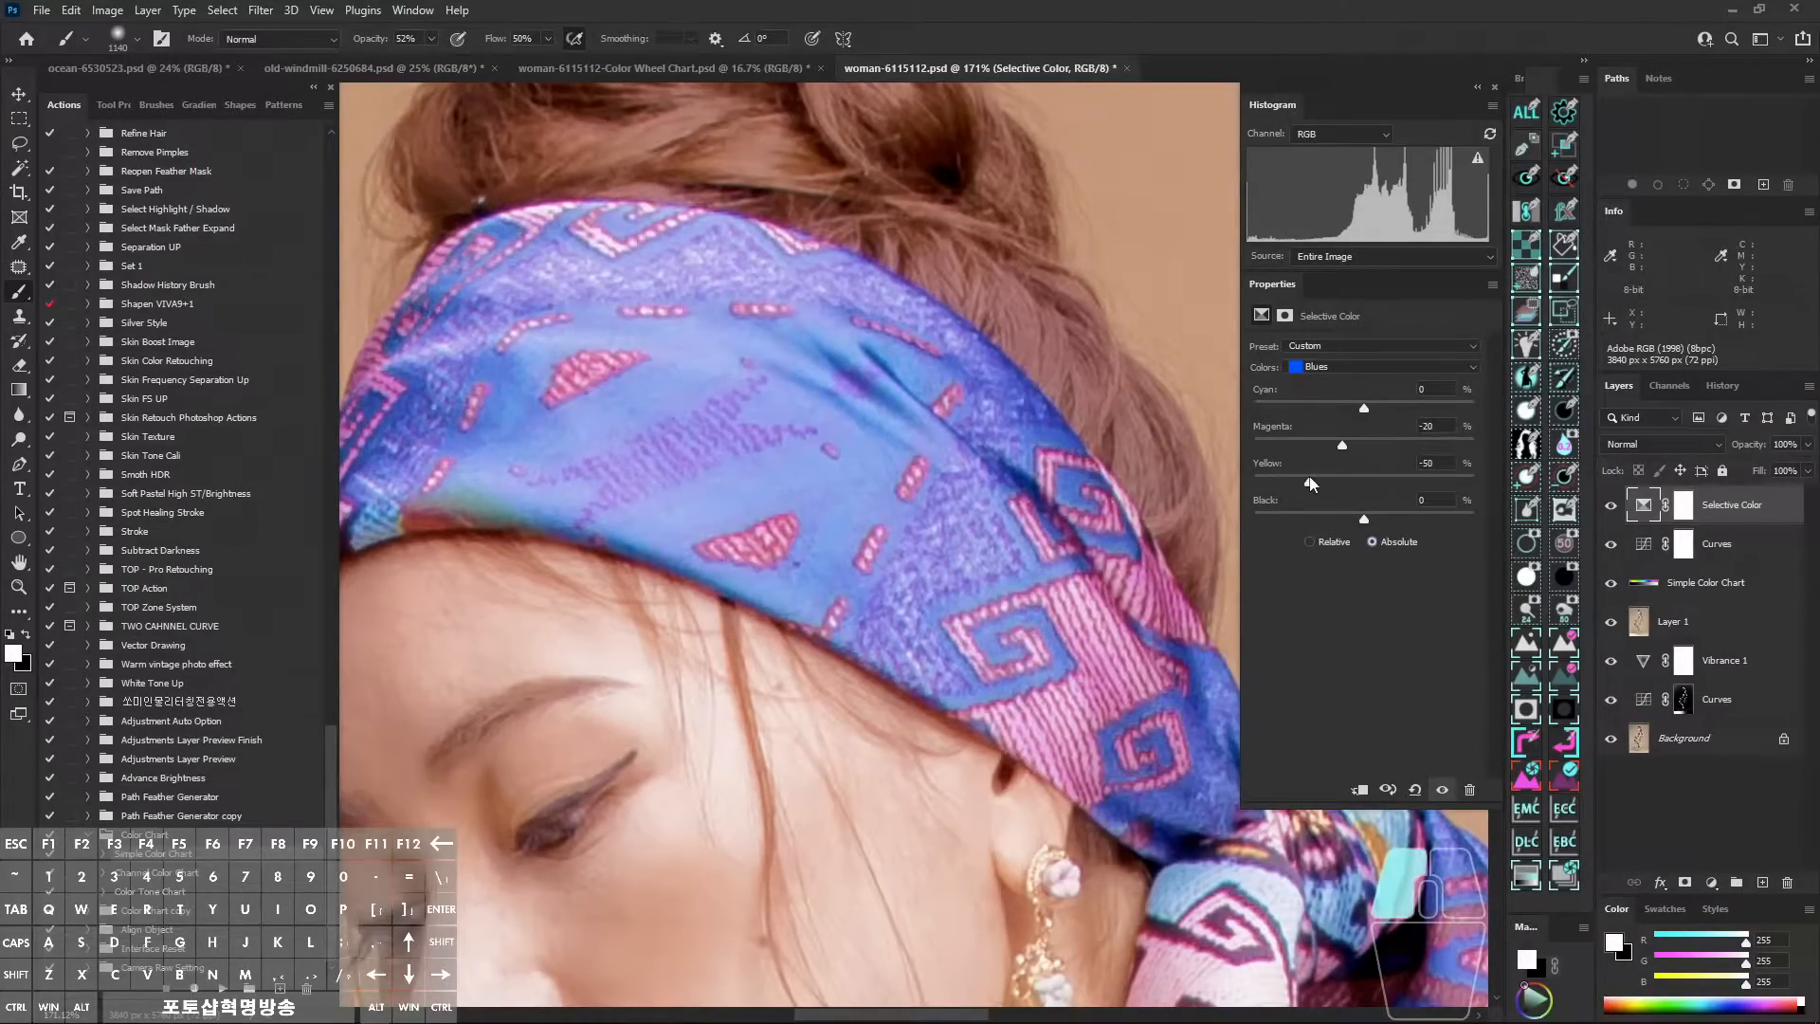
drag(1308, 484, 1310, 483)
drag(1364, 408, 1391, 412)
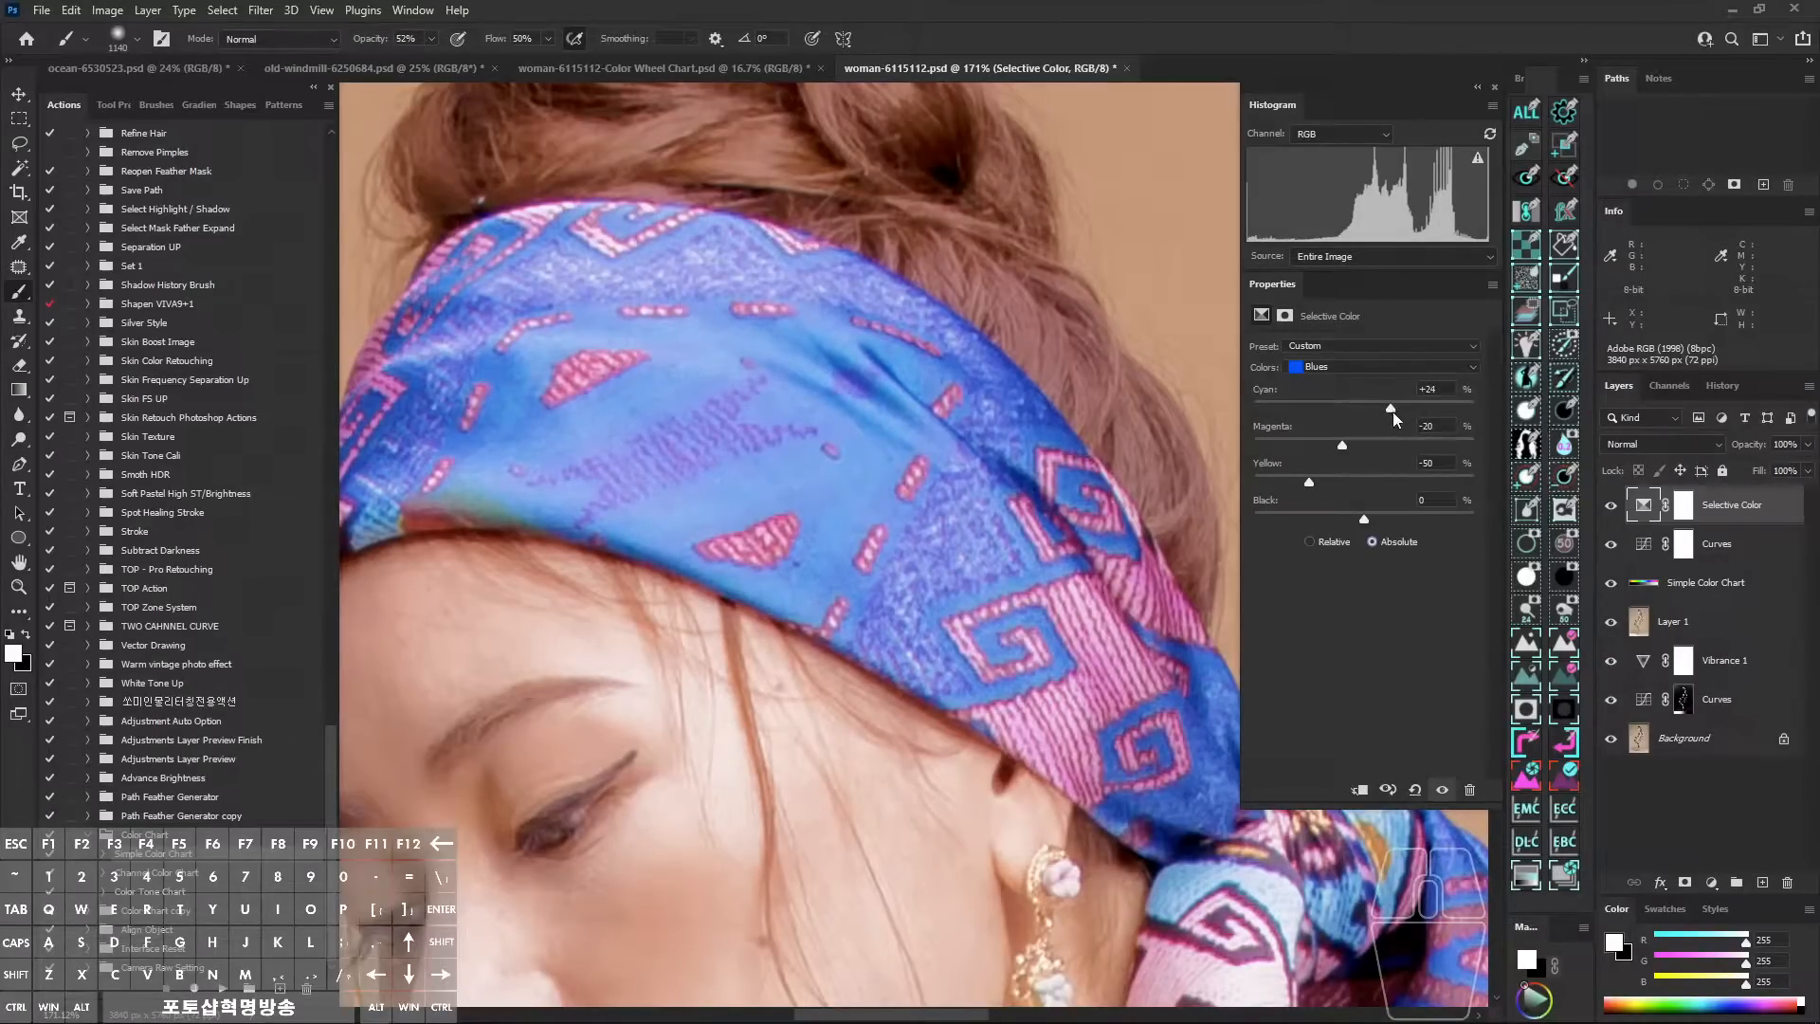
Compare the headband's color with the Selective Color adjustment hidden and shown.
key(space)
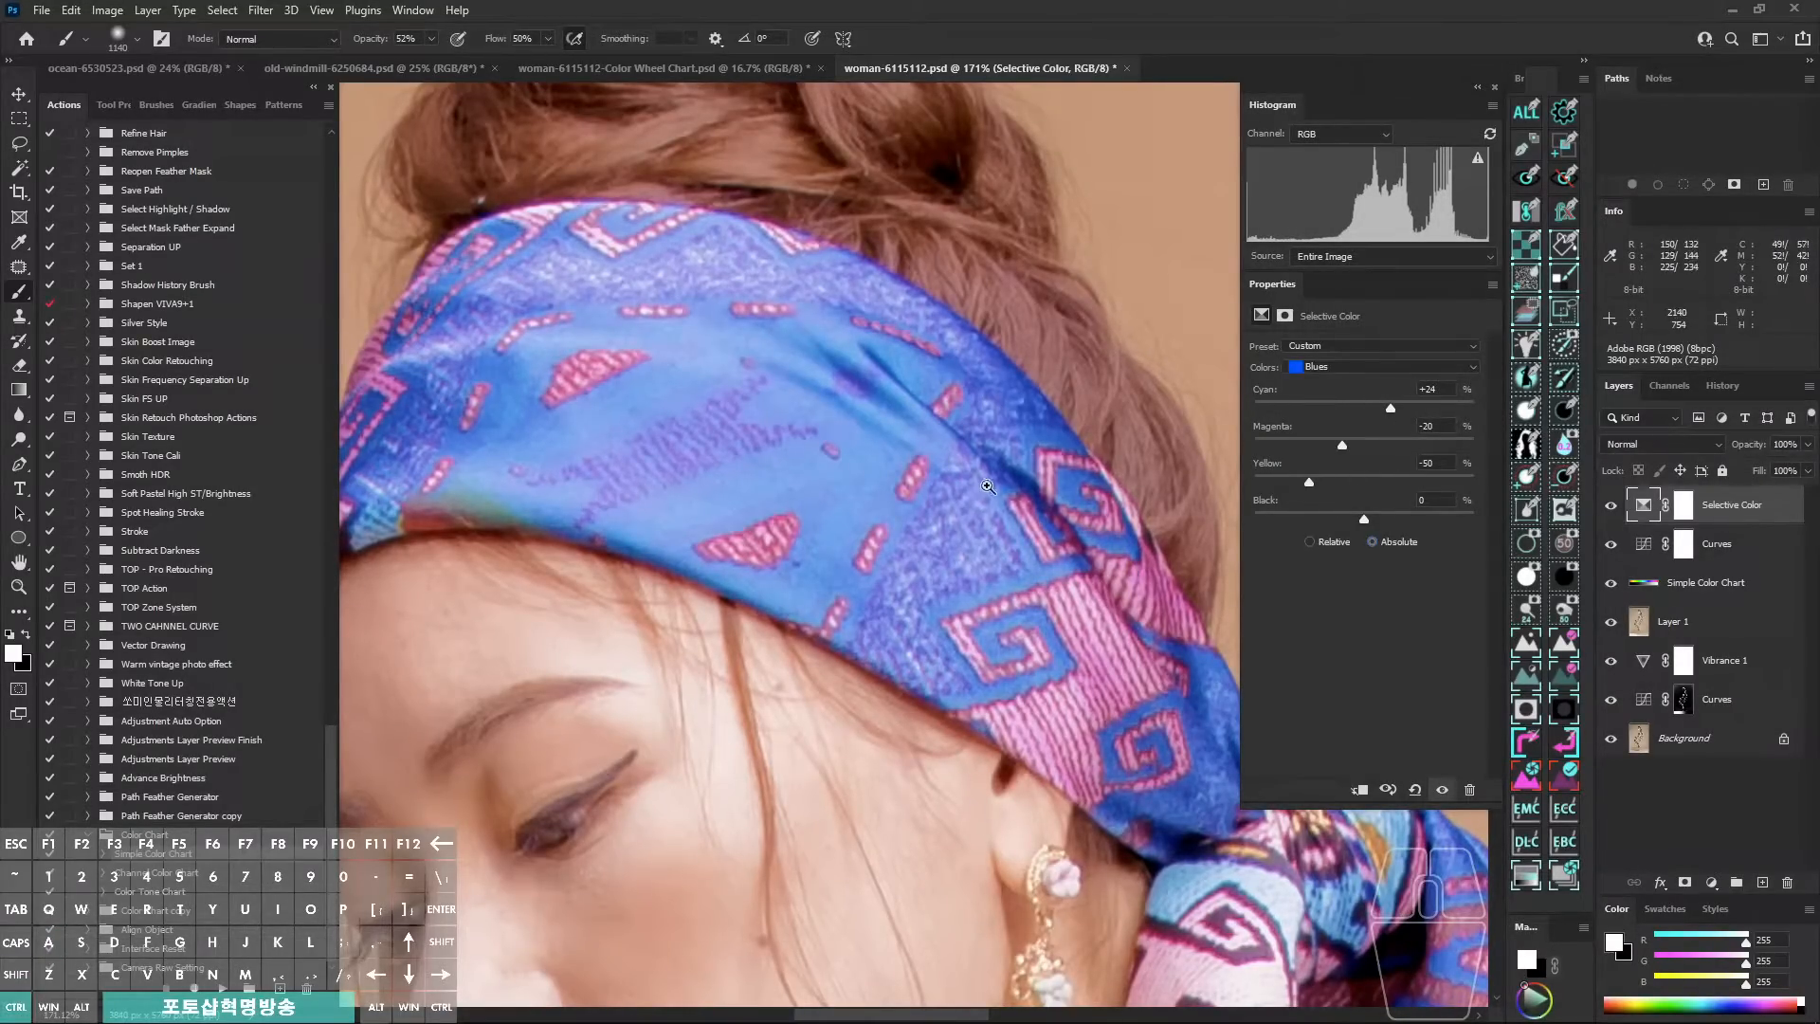
drag(987, 486, 758, 521)
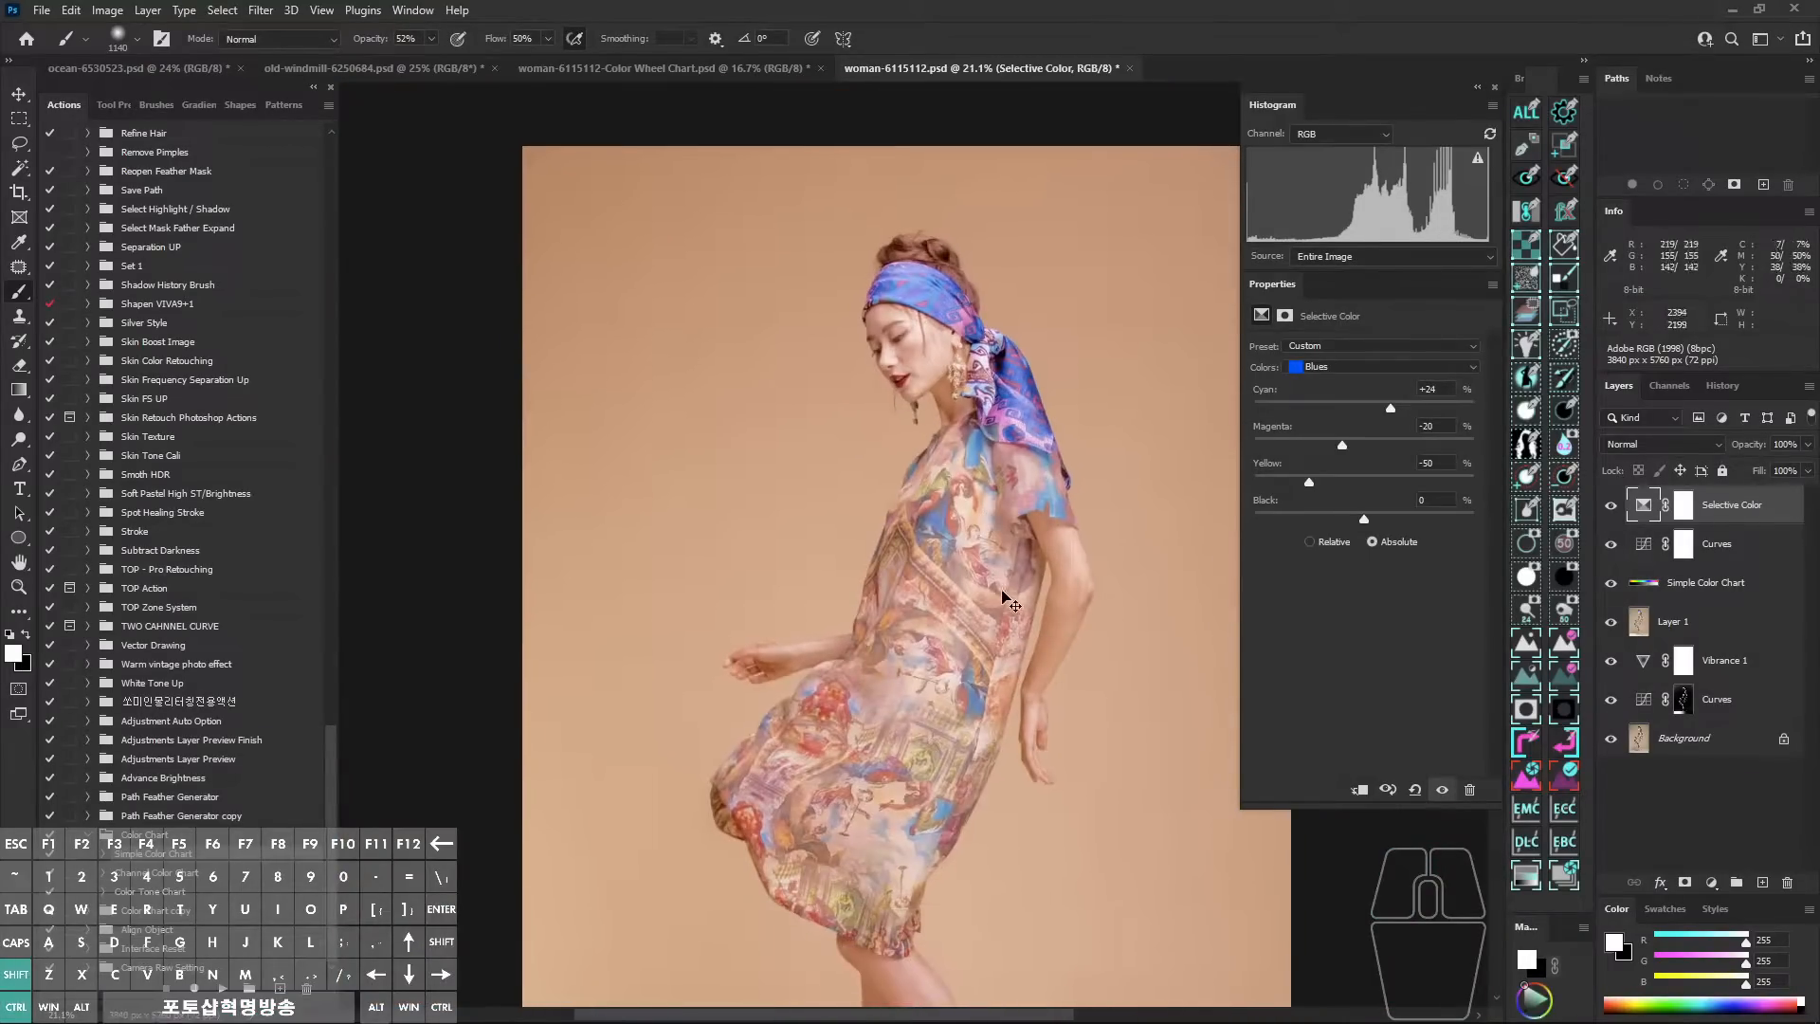
key(ctrl+comma)
key(ctrl+comma)
drag(961, 268, 1090, 289)
click(1647, 545)
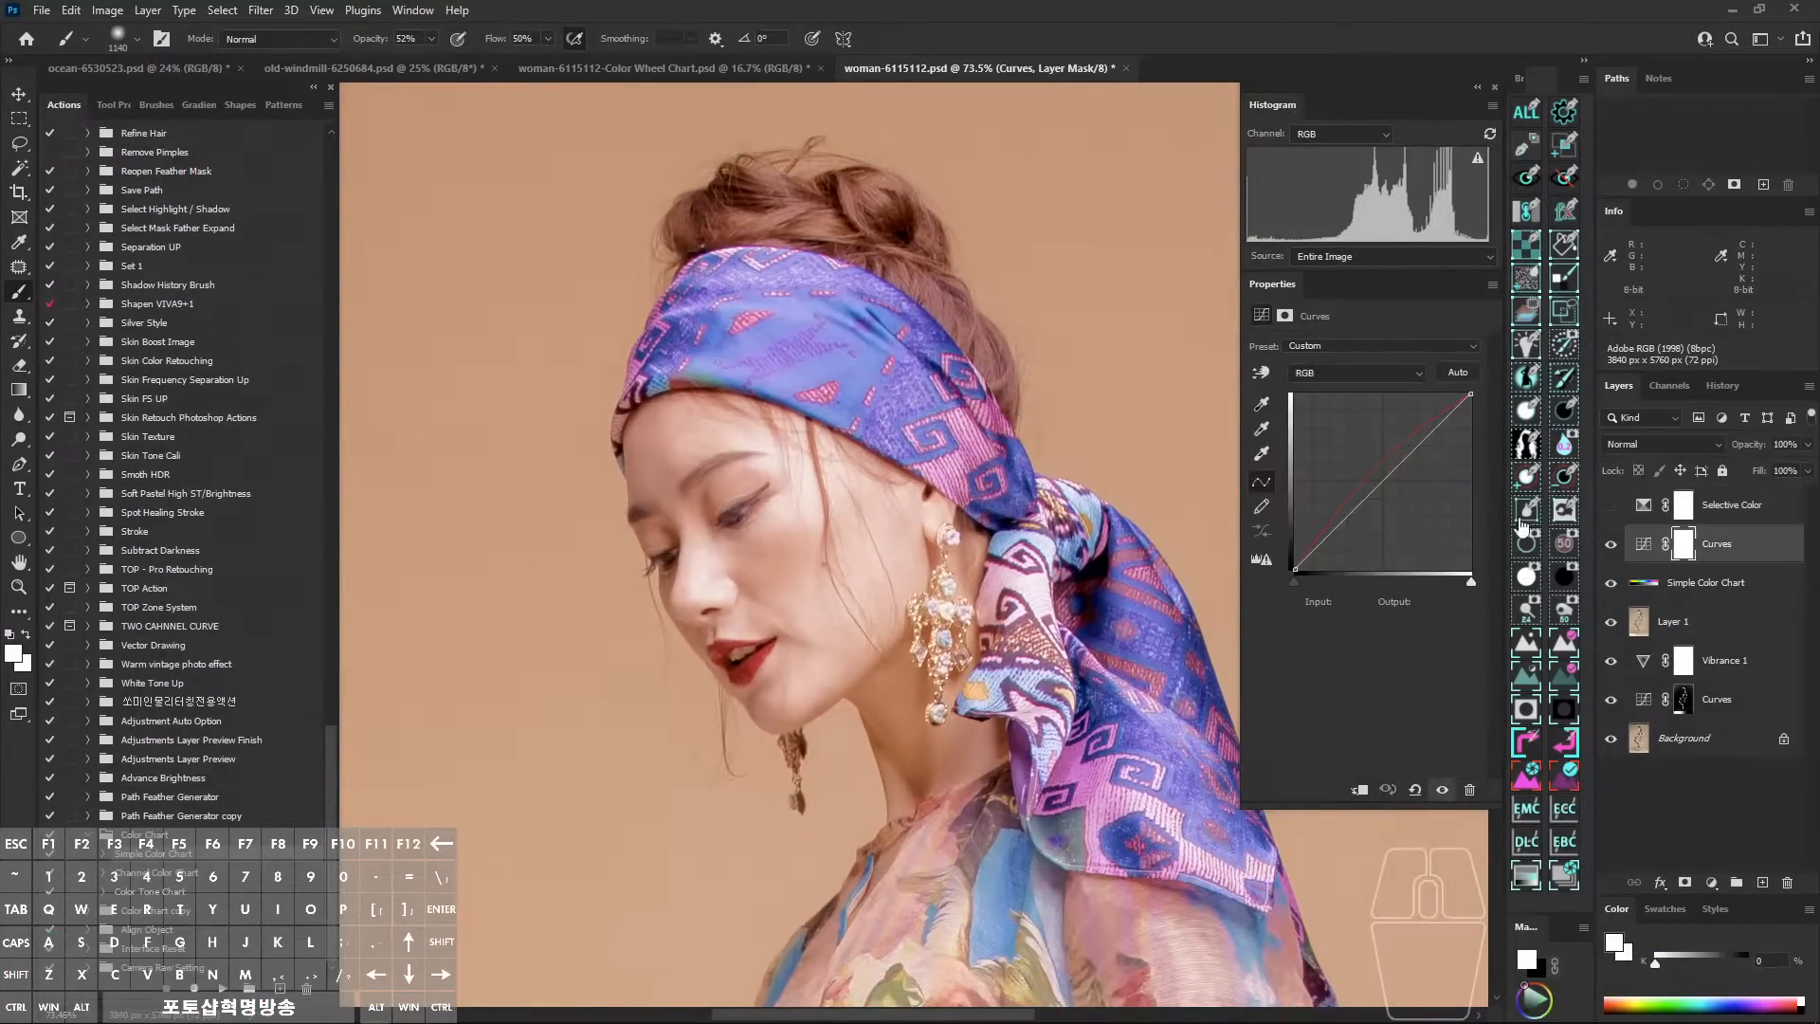
click(1611, 509)
click(1612, 507)
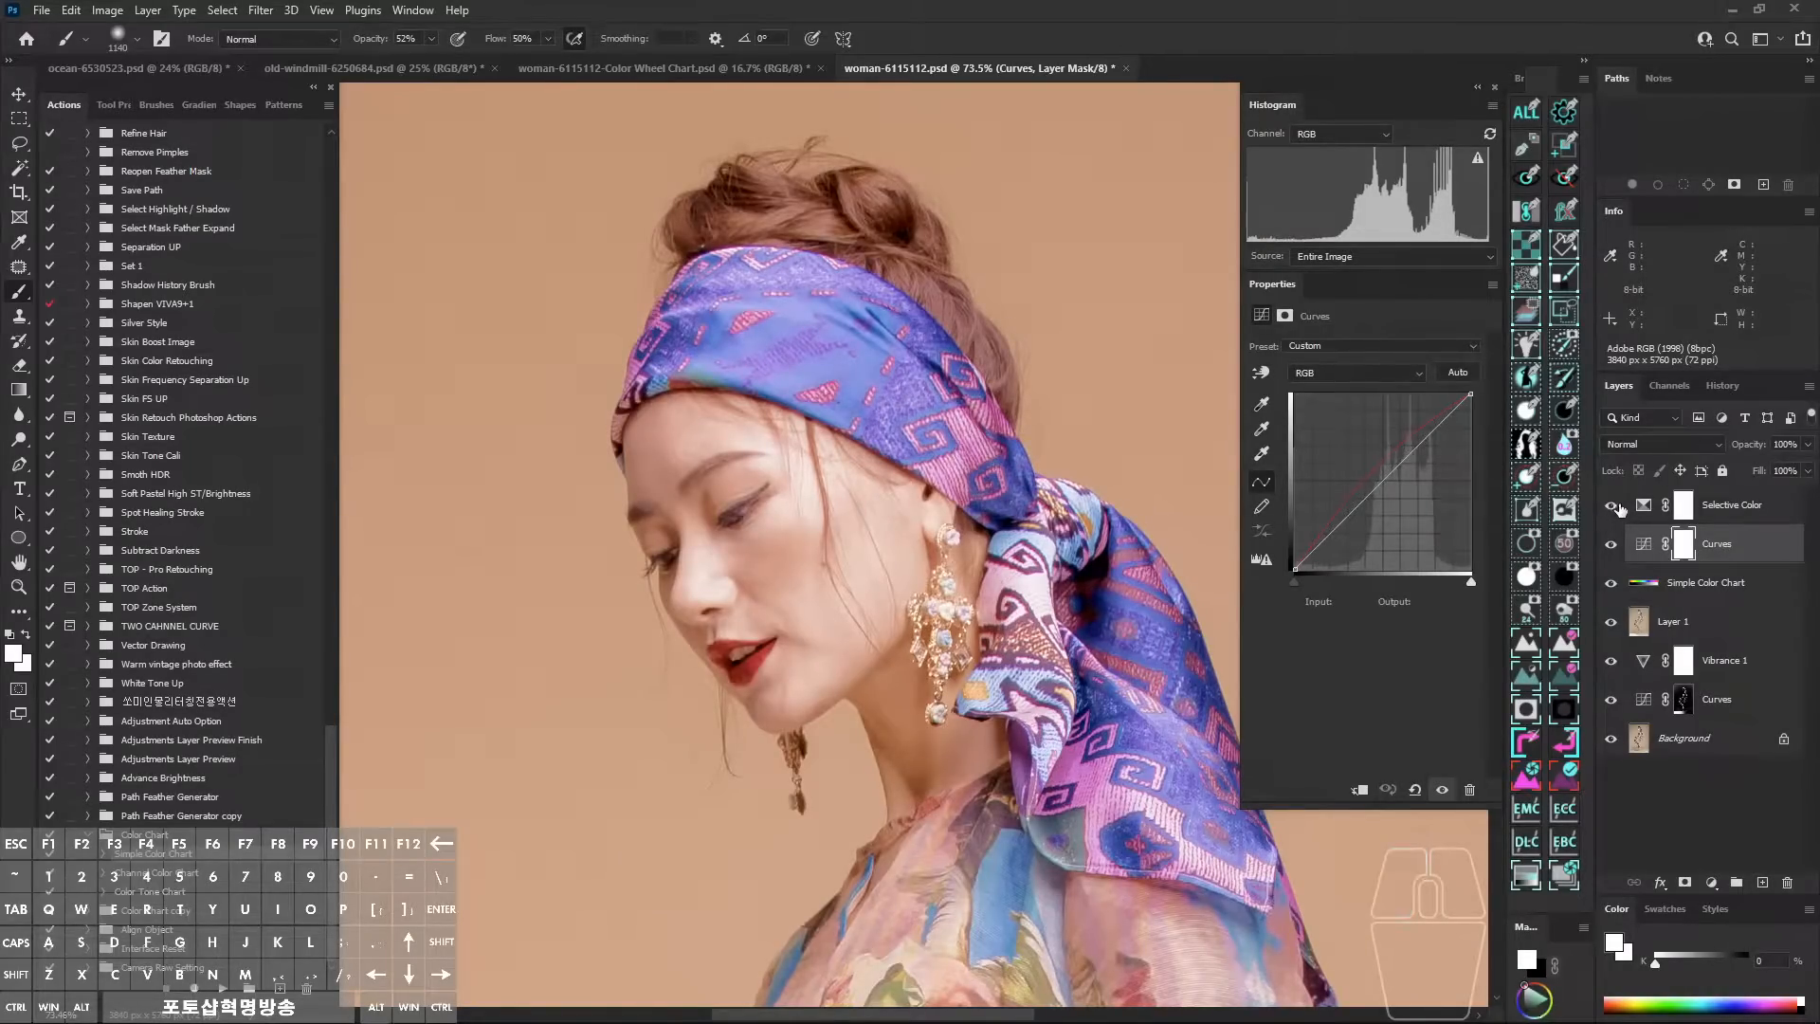
click(1644, 519)
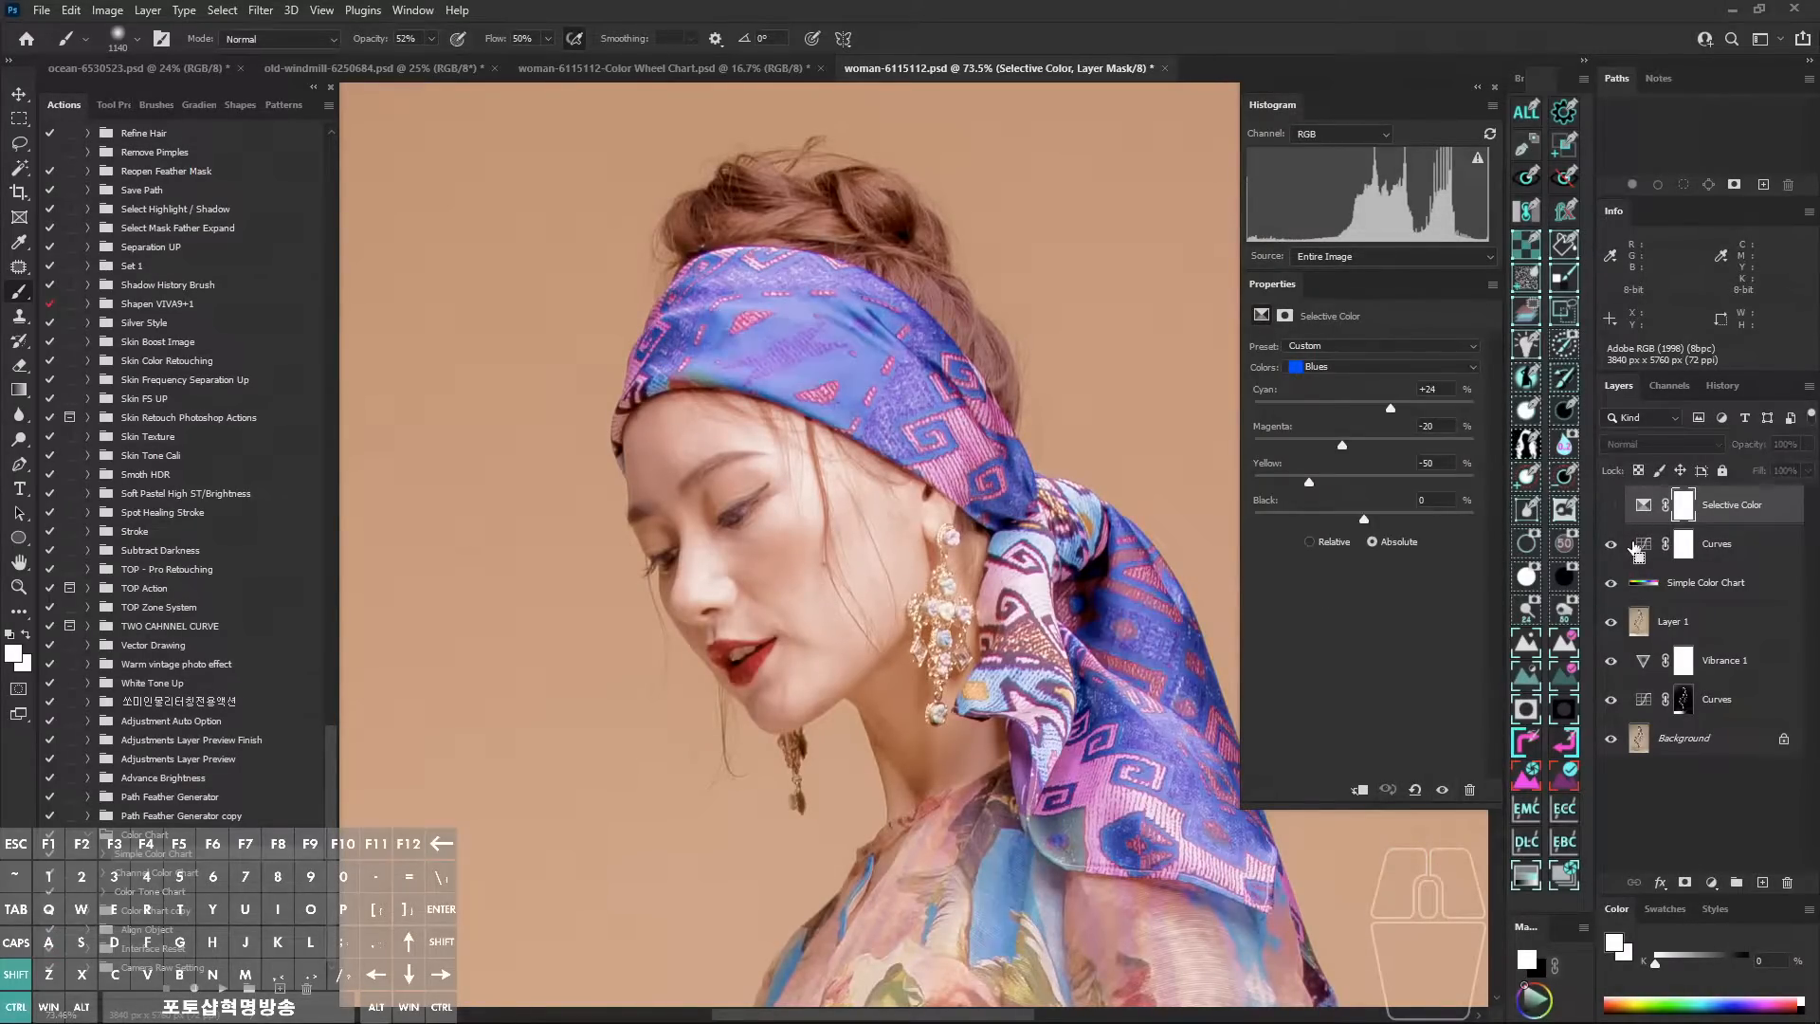
key(ctrl+shift+a)
key(ctrl+shift+a)
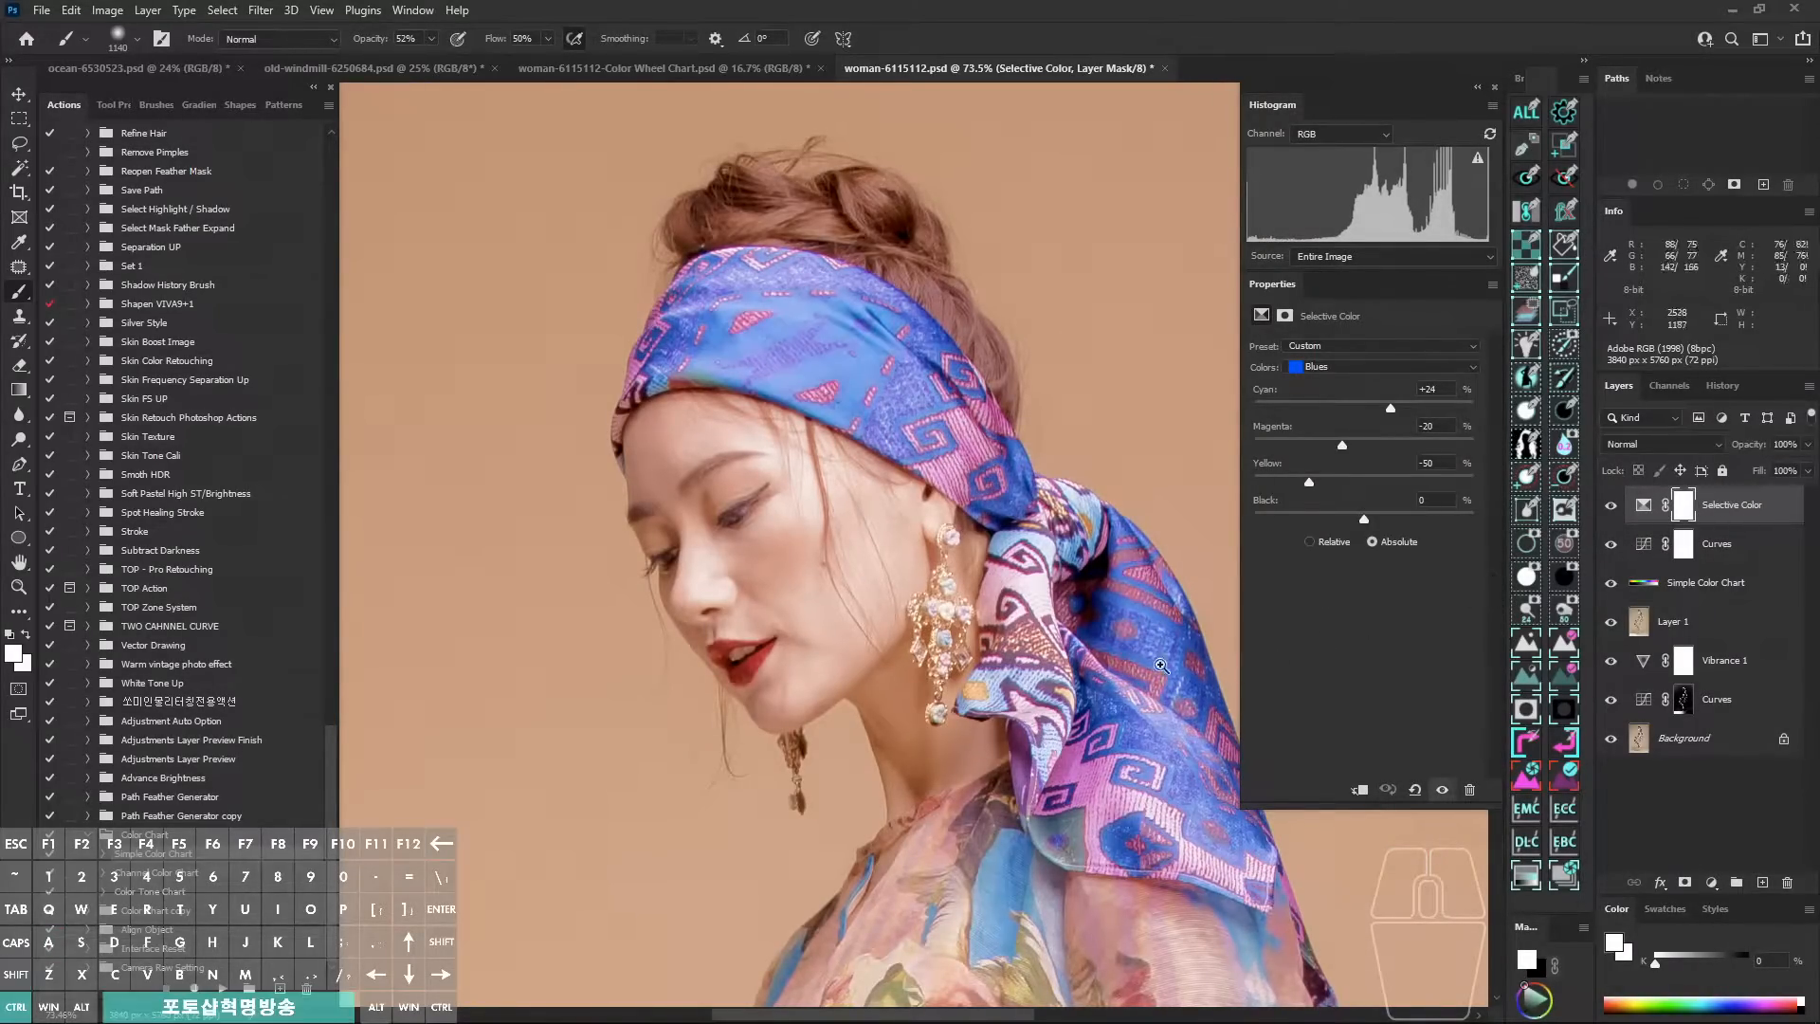
Compare the whole portrait and chart strip with the Selective Color layer hidden and shown.
drag(1118, 659, 947, 275)
drag(1087, 593, 1038, 616)
drag(1044, 684, 1028, 670)
drag(1028, 670, 1058, 685)
drag(1058, 685, 1026, 670)
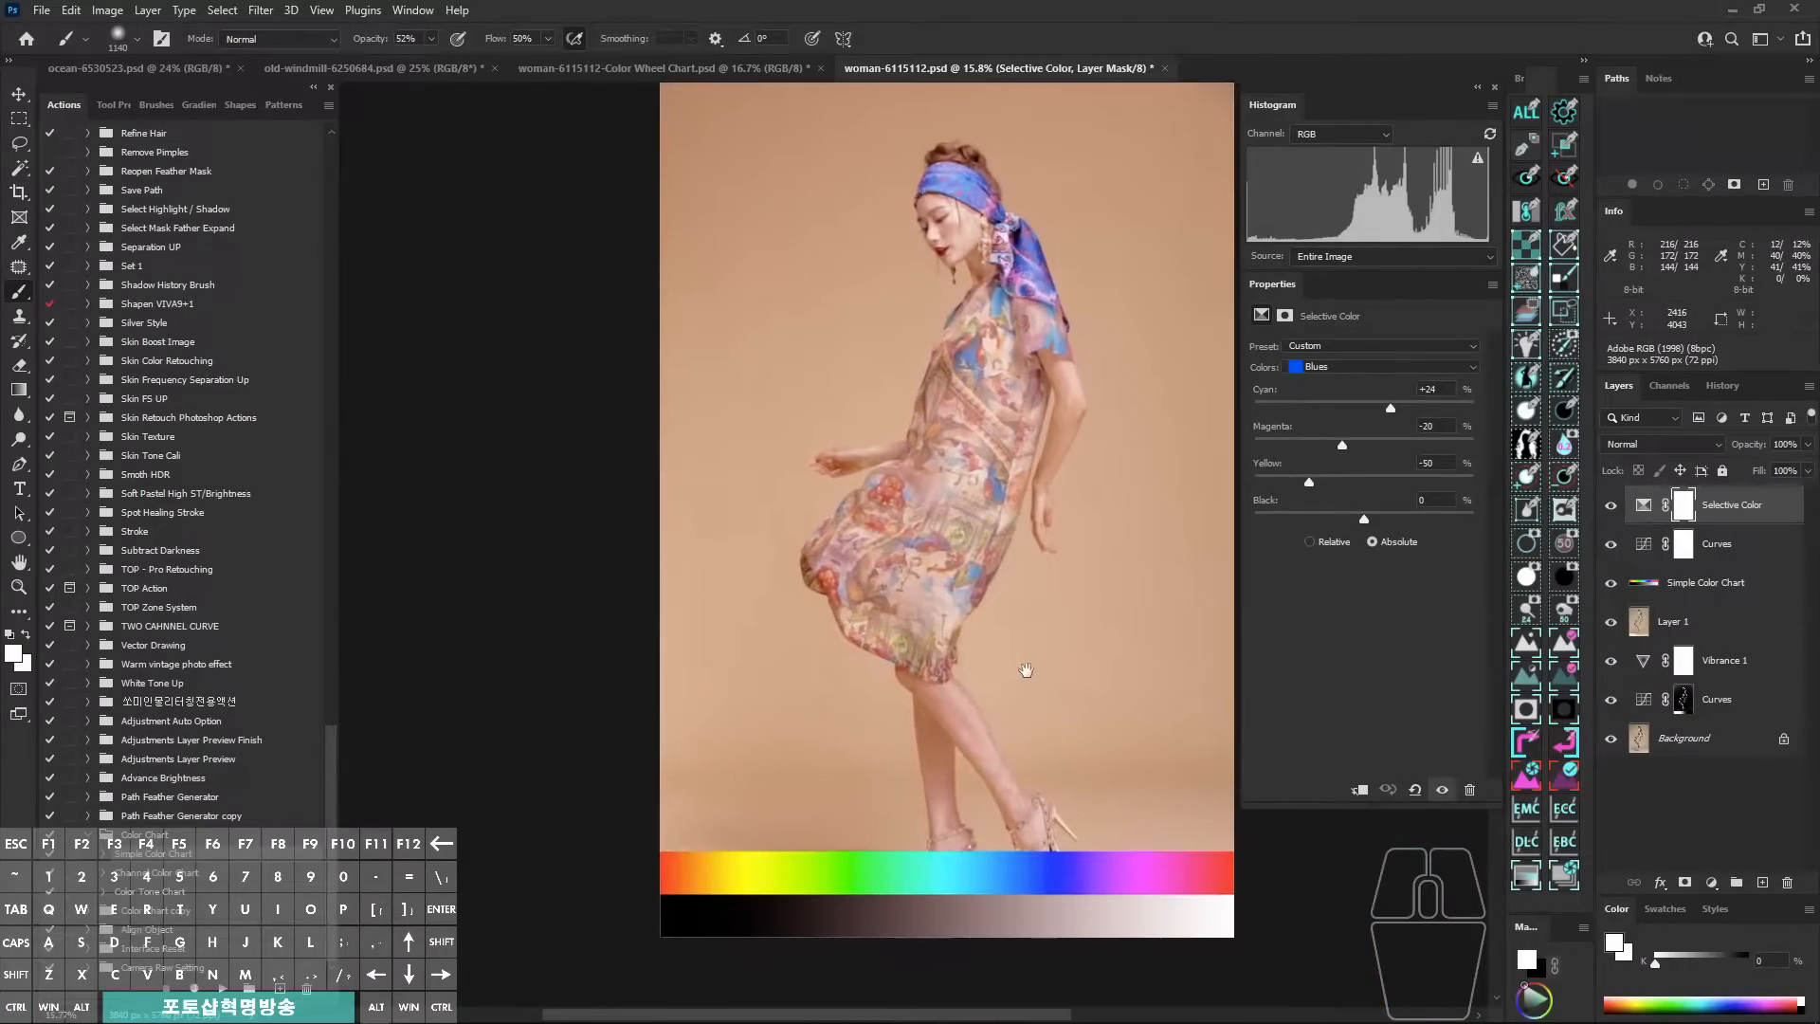
alt+click(860, 863)
click(1612, 509)
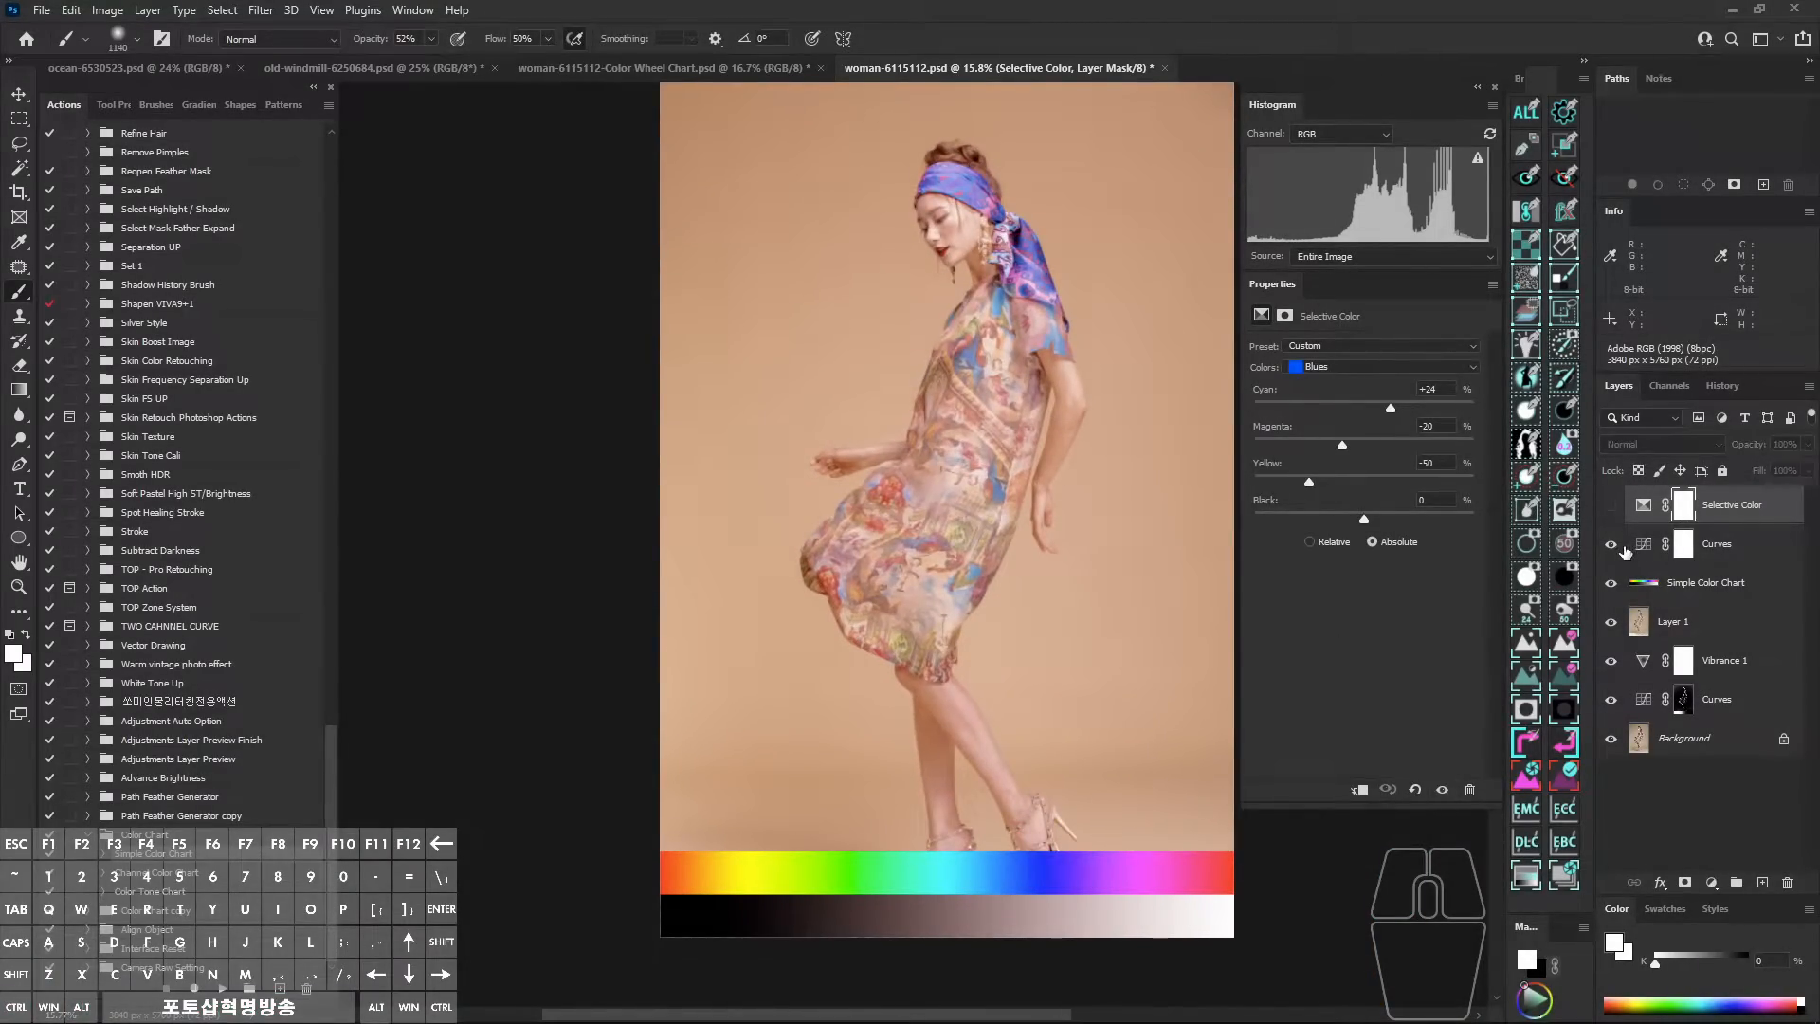
click(1613, 512)
click(1613, 513)
click(1612, 514)
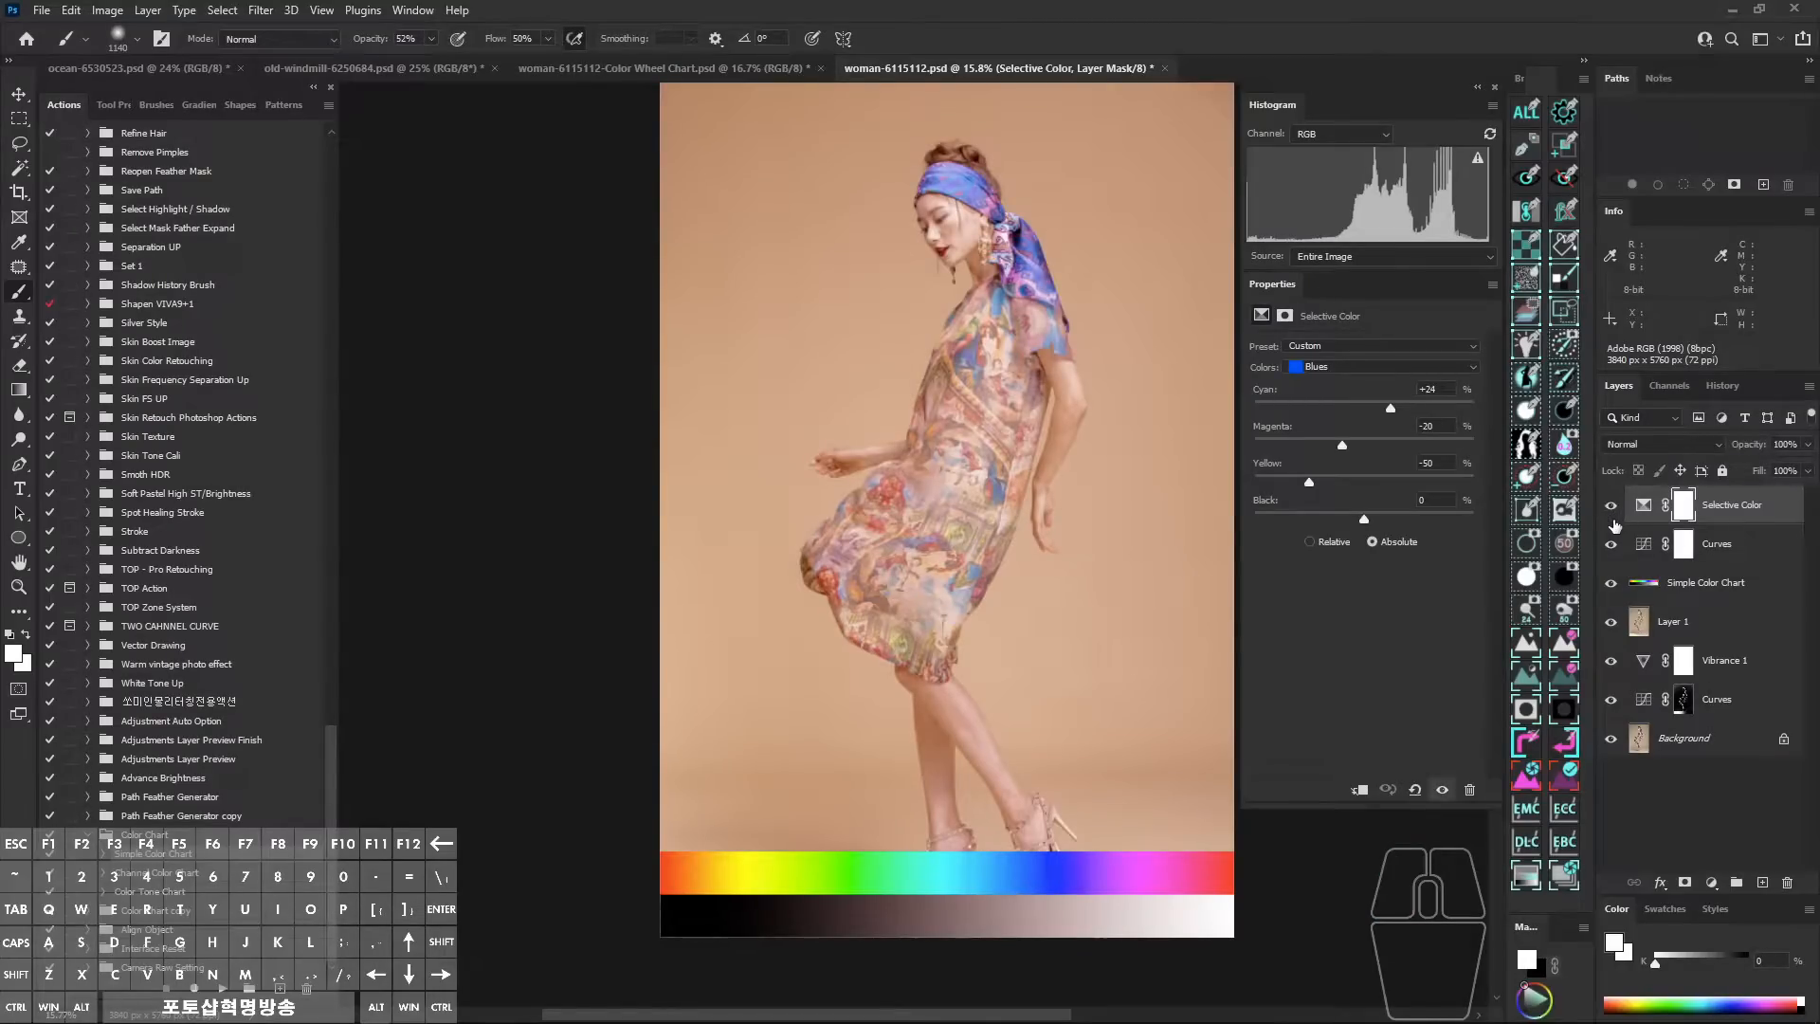
drag(1098, 626, 1064, 731)
drag(944, 325, 872, 588)
drag(1060, 798, 979, 606)
key(ctrl+shift+comma)
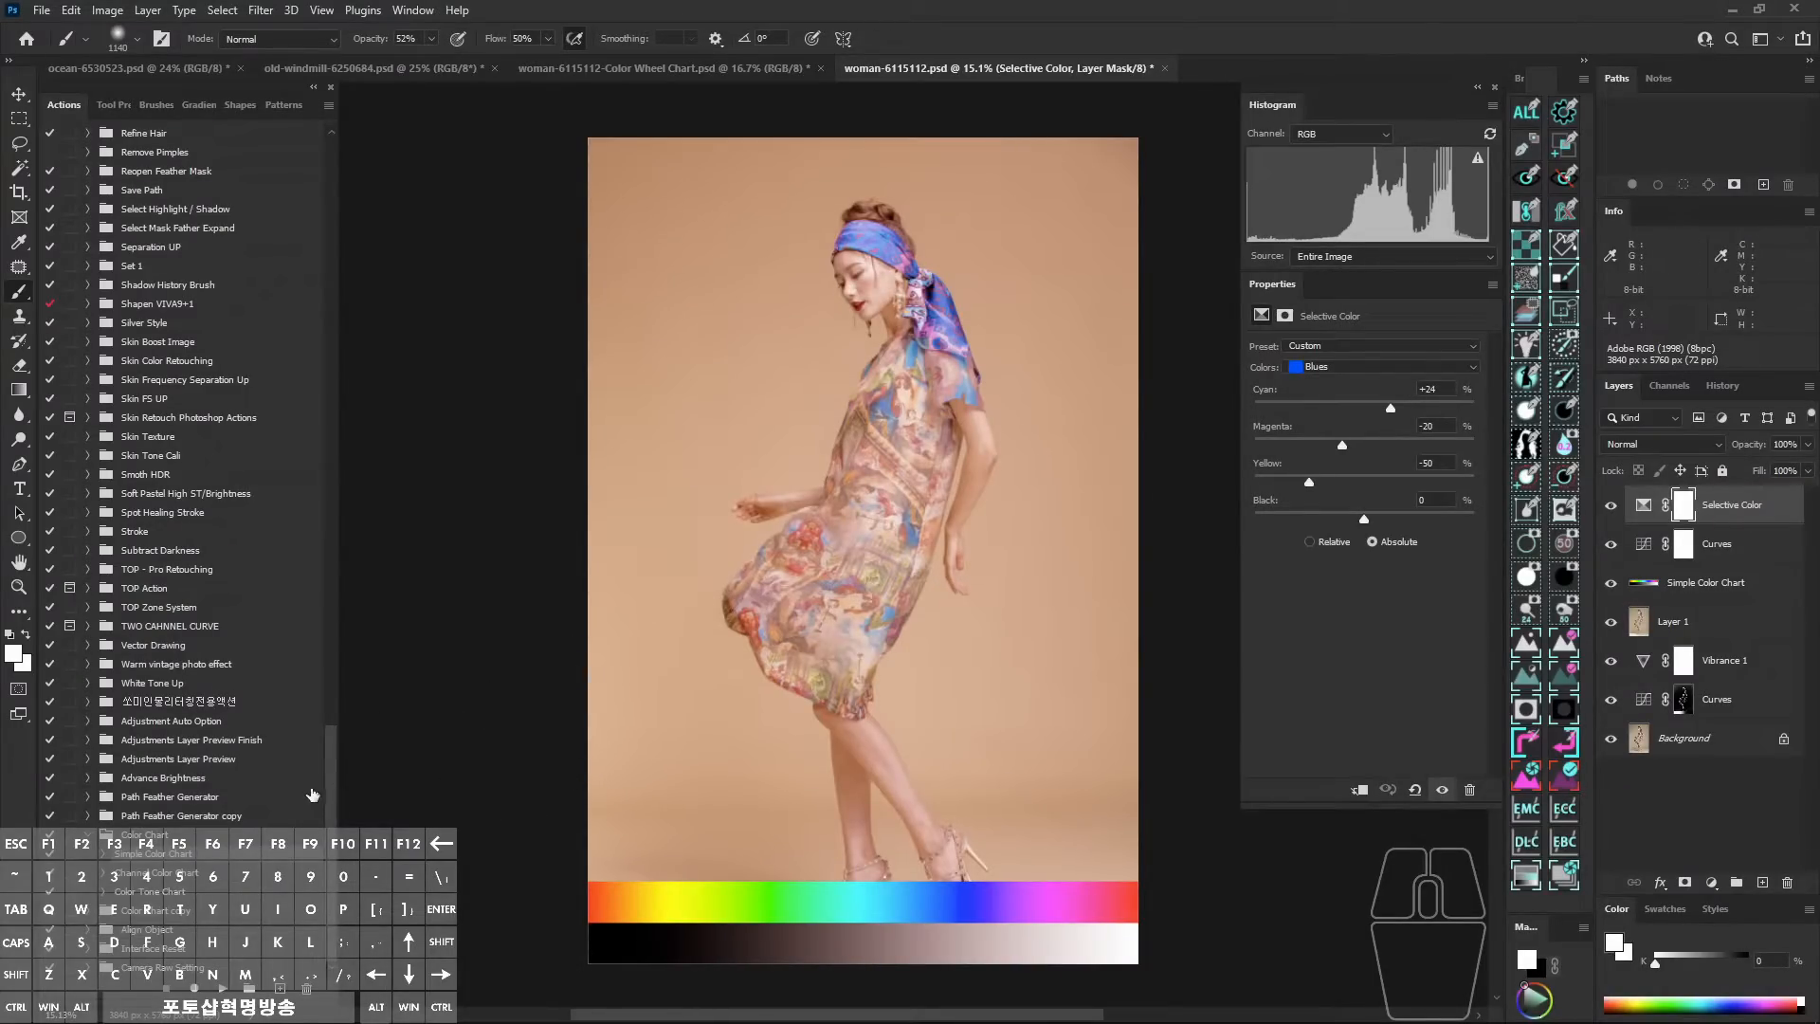
Delete all layers above Vibrance 1 and run the action that builds the Color Chart and ACR Color Chart layers.
click(334, 878)
shift+click(1723, 626)
key(Delete)
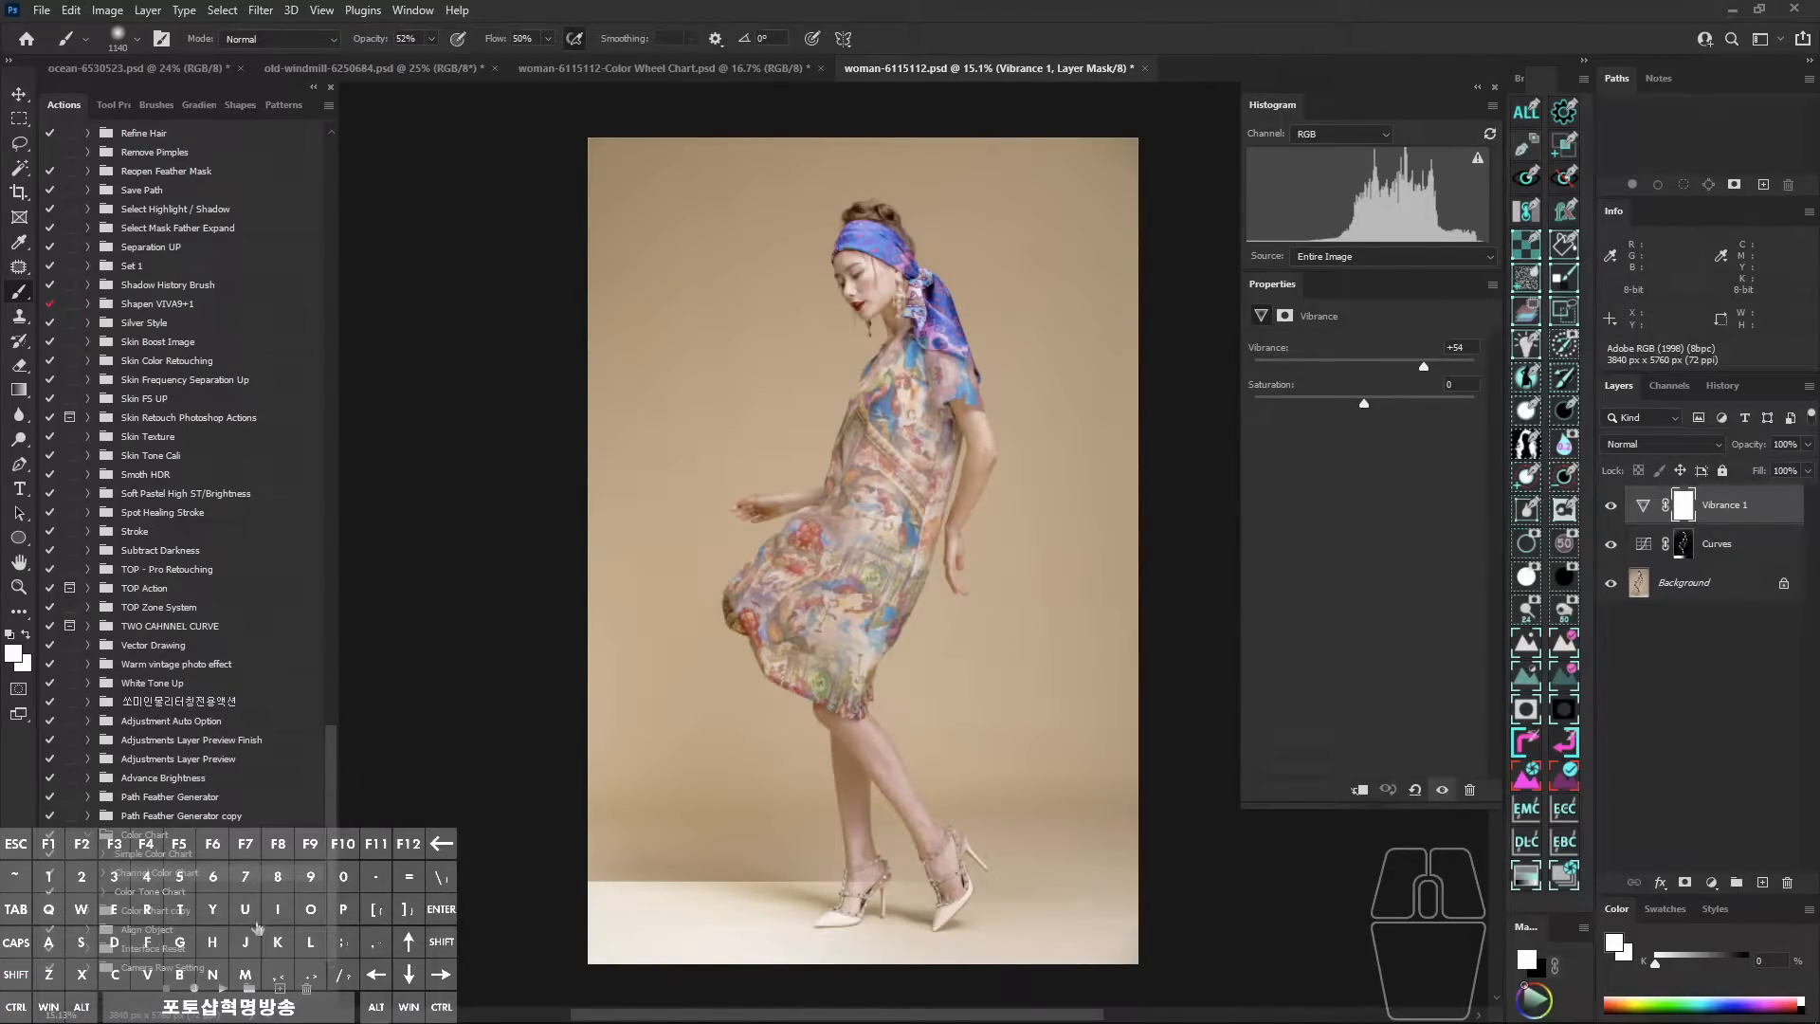
click(225, 989)
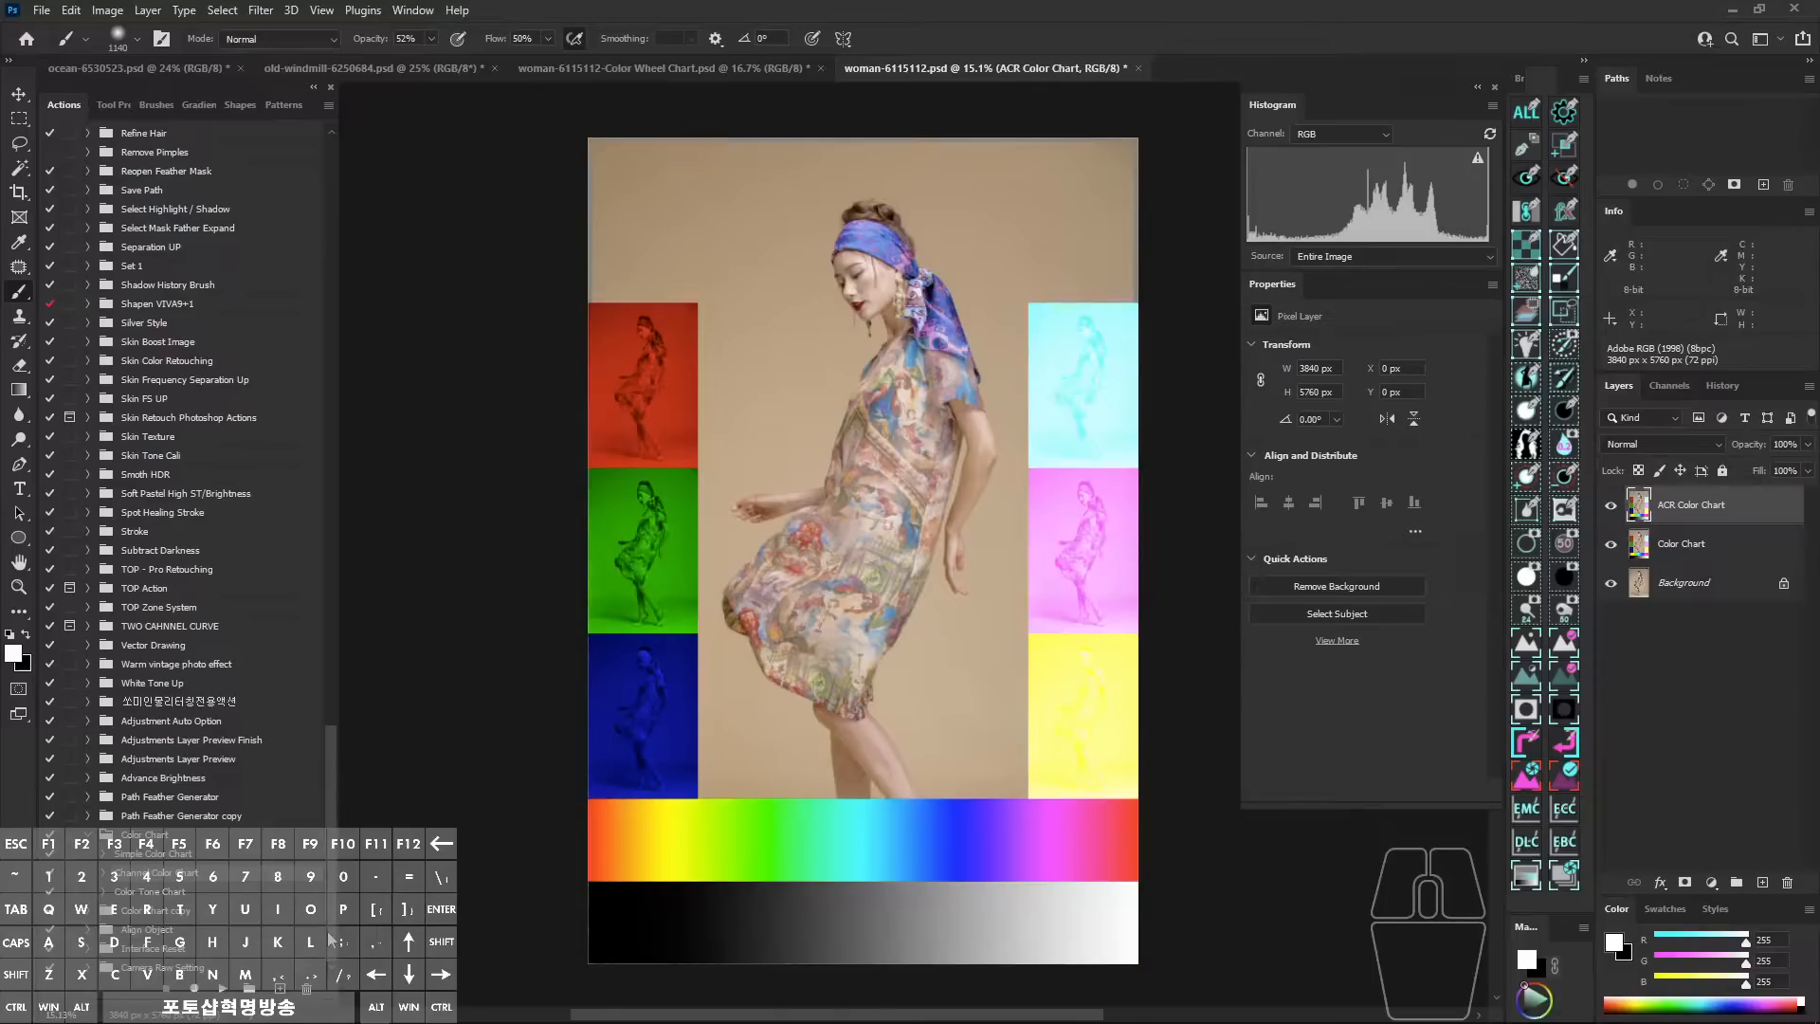
Examine the new chart's red, green, blue, cyan, magenta and yellow panels and its gradient strips.
key(alt)
mouse_move(711, 819)
mouse_down()
mouse_move(804, 808)
mouse_move(797, 921)
mouse_up()
drag(626, 572, 675, 713)
mouse_move(1133, 616)
mouse_down()
mouse_move(1116, 663)
mouse_move(1073, 626)
mouse_up()
key(alt)
key(space)
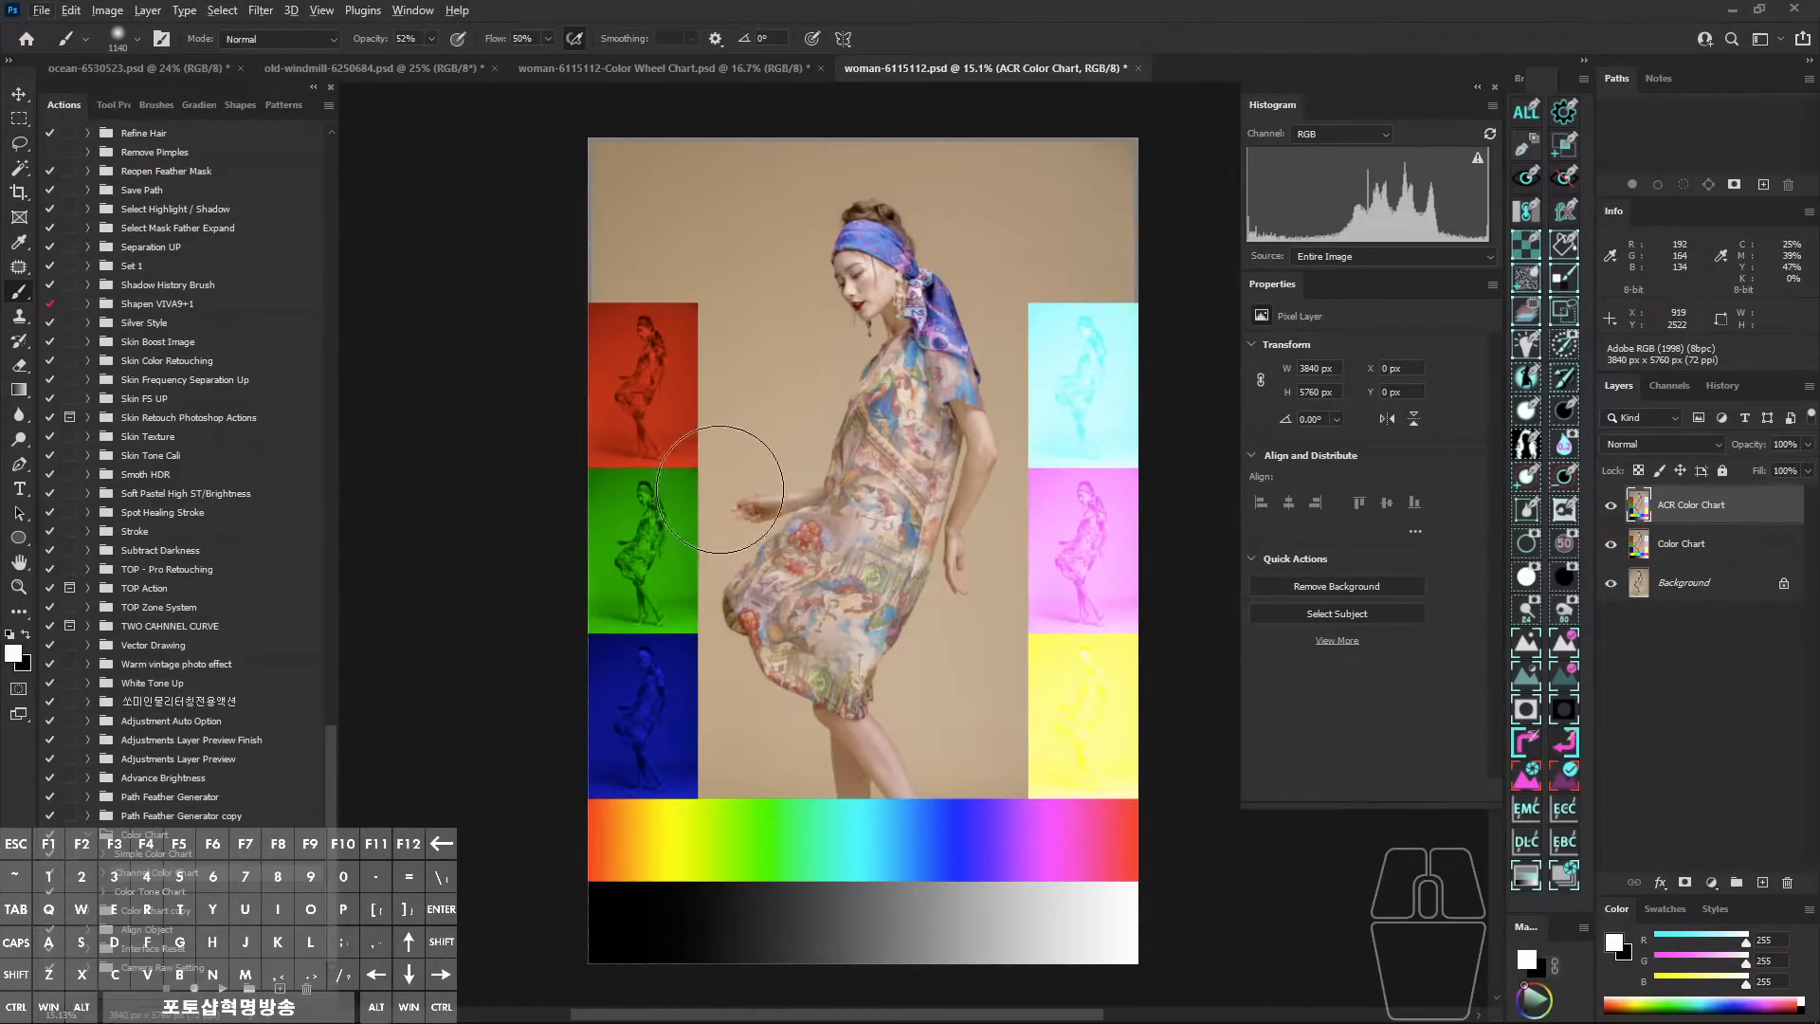
drag(728, 419, 763, 417)
key(alt+z)
mouse_move(612, 362)
mouse_down()
mouse_move(678, 341)
mouse_move(628, 352)
mouse_up()
mouse_move(601, 555)
mouse_down()
mouse_move(601, 531)
mouse_move(641, 552)
mouse_up()
mouse_move(621, 775)
mouse_down()
mouse_move(612, 743)
mouse_move(650, 742)
mouse_up()
mouse_move(1137, 732)
mouse_down()
mouse_move(1140, 751)
mouse_move(1047, 693)
mouse_up()
drag(1130, 607, 1065, 515)
key(Escape)
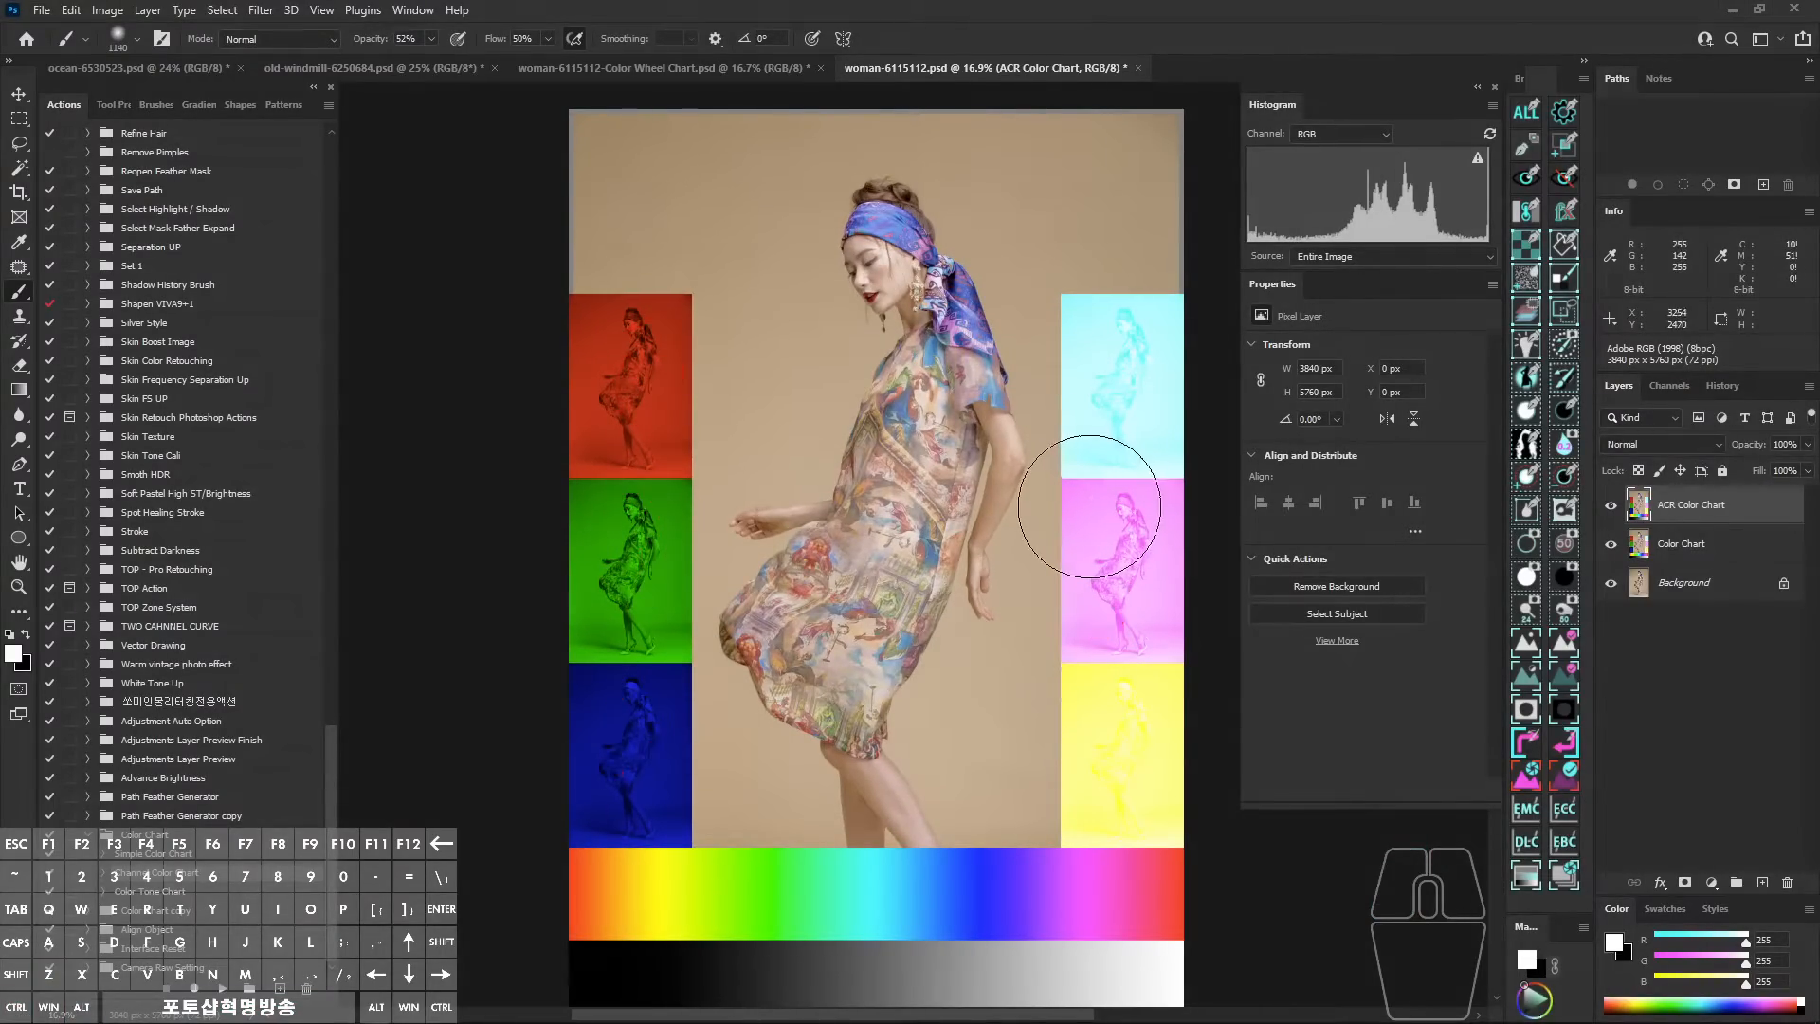
drag(1115, 455, 1069, 460)
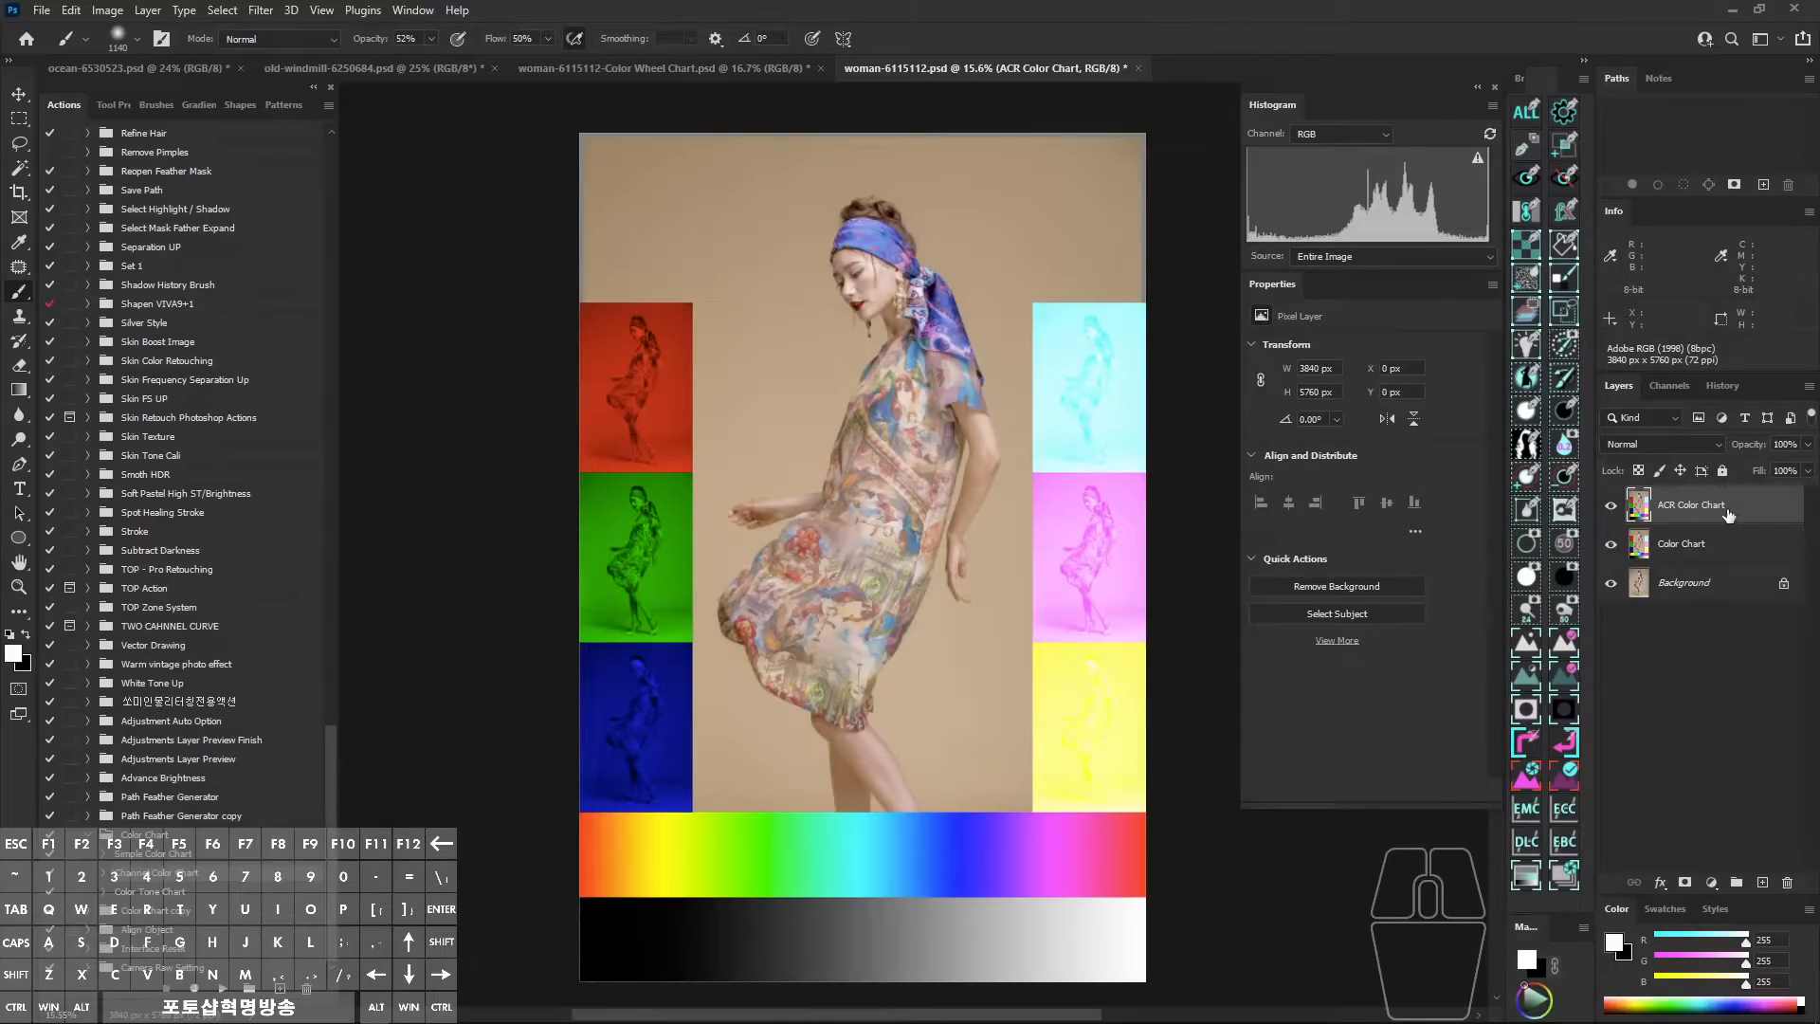
Open the ACR Color Chart layer in the Camera Raw filter with a magnified side-by-side before/after view.
click(260, 11)
click(311, 149)
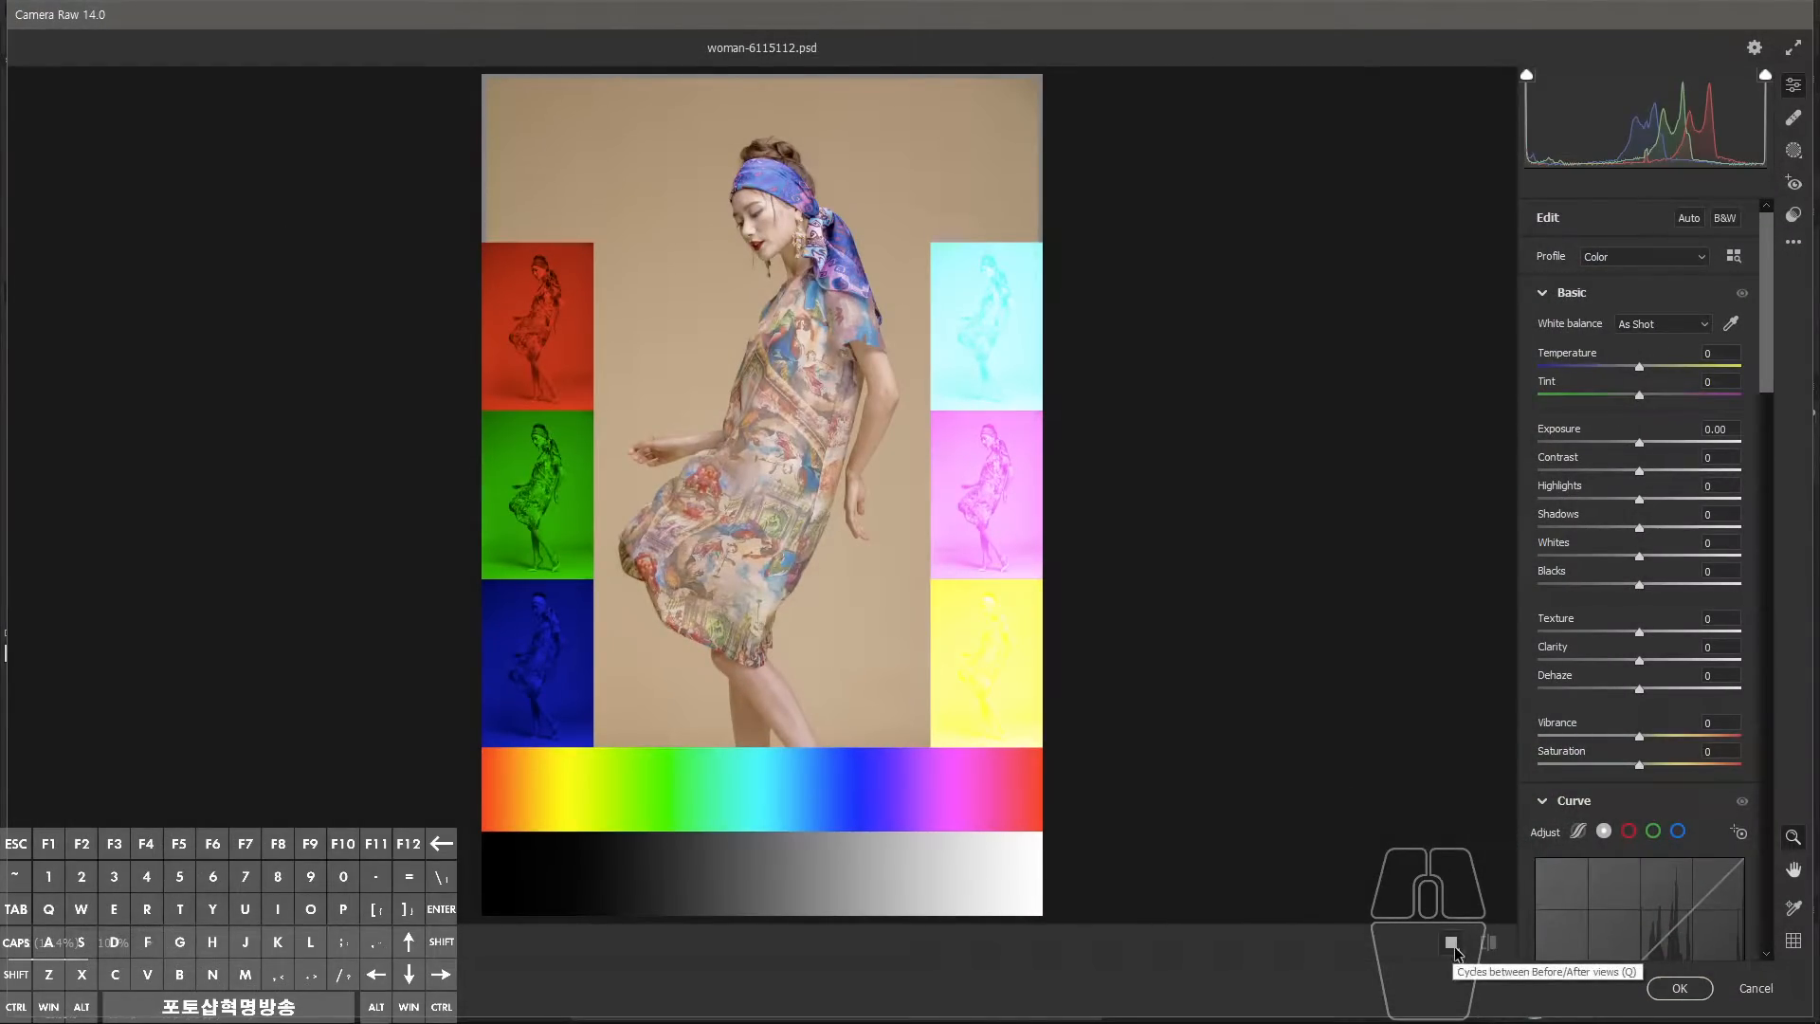
click(1451, 943)
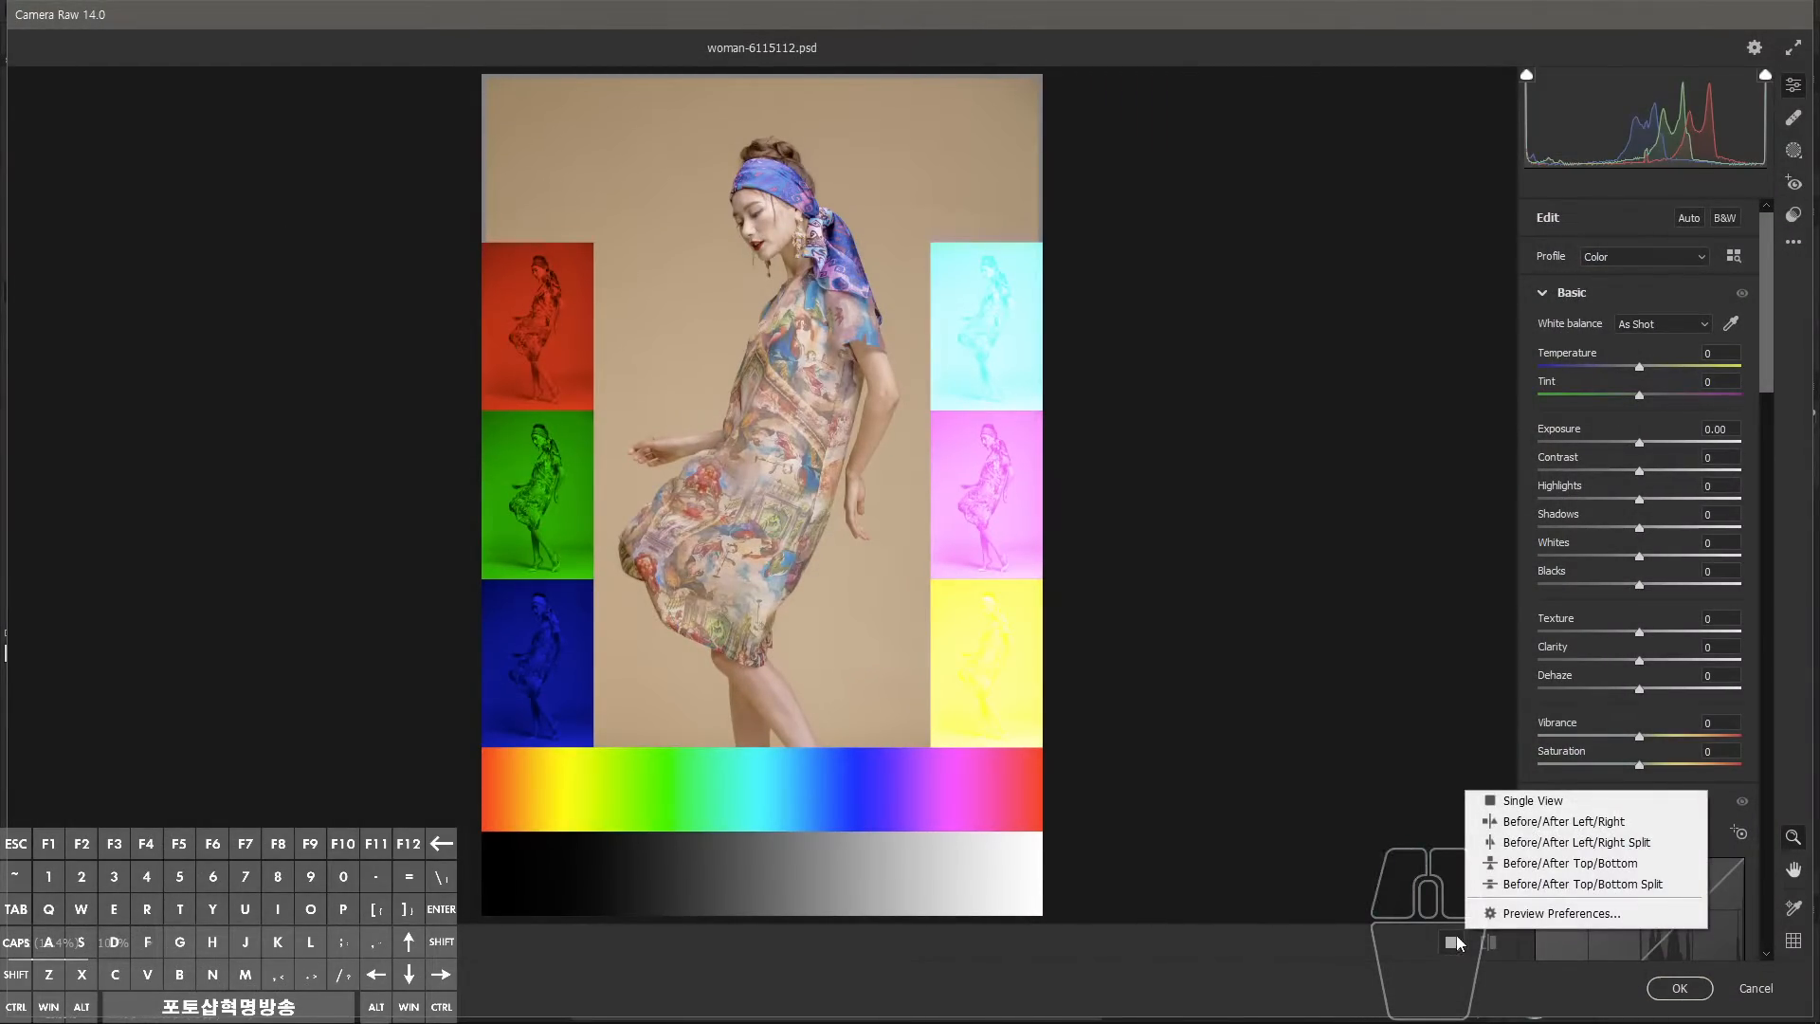
click(1452, 942)
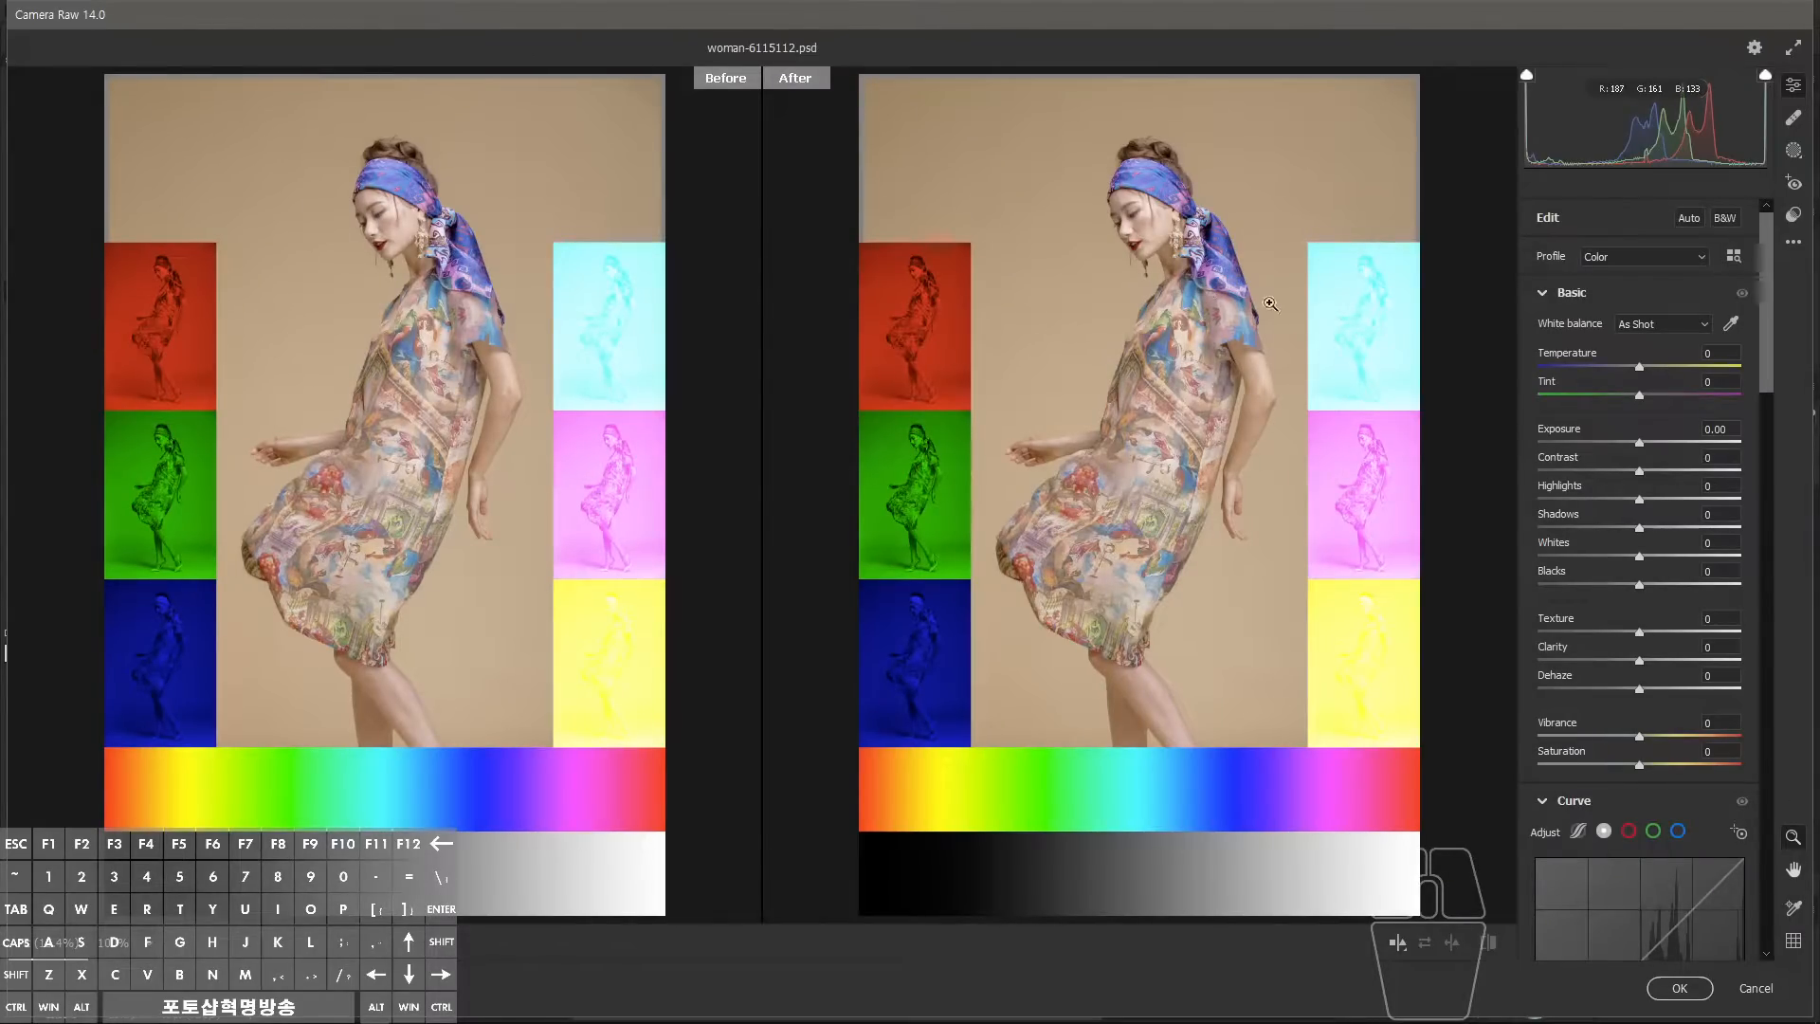
click(1257, 354)
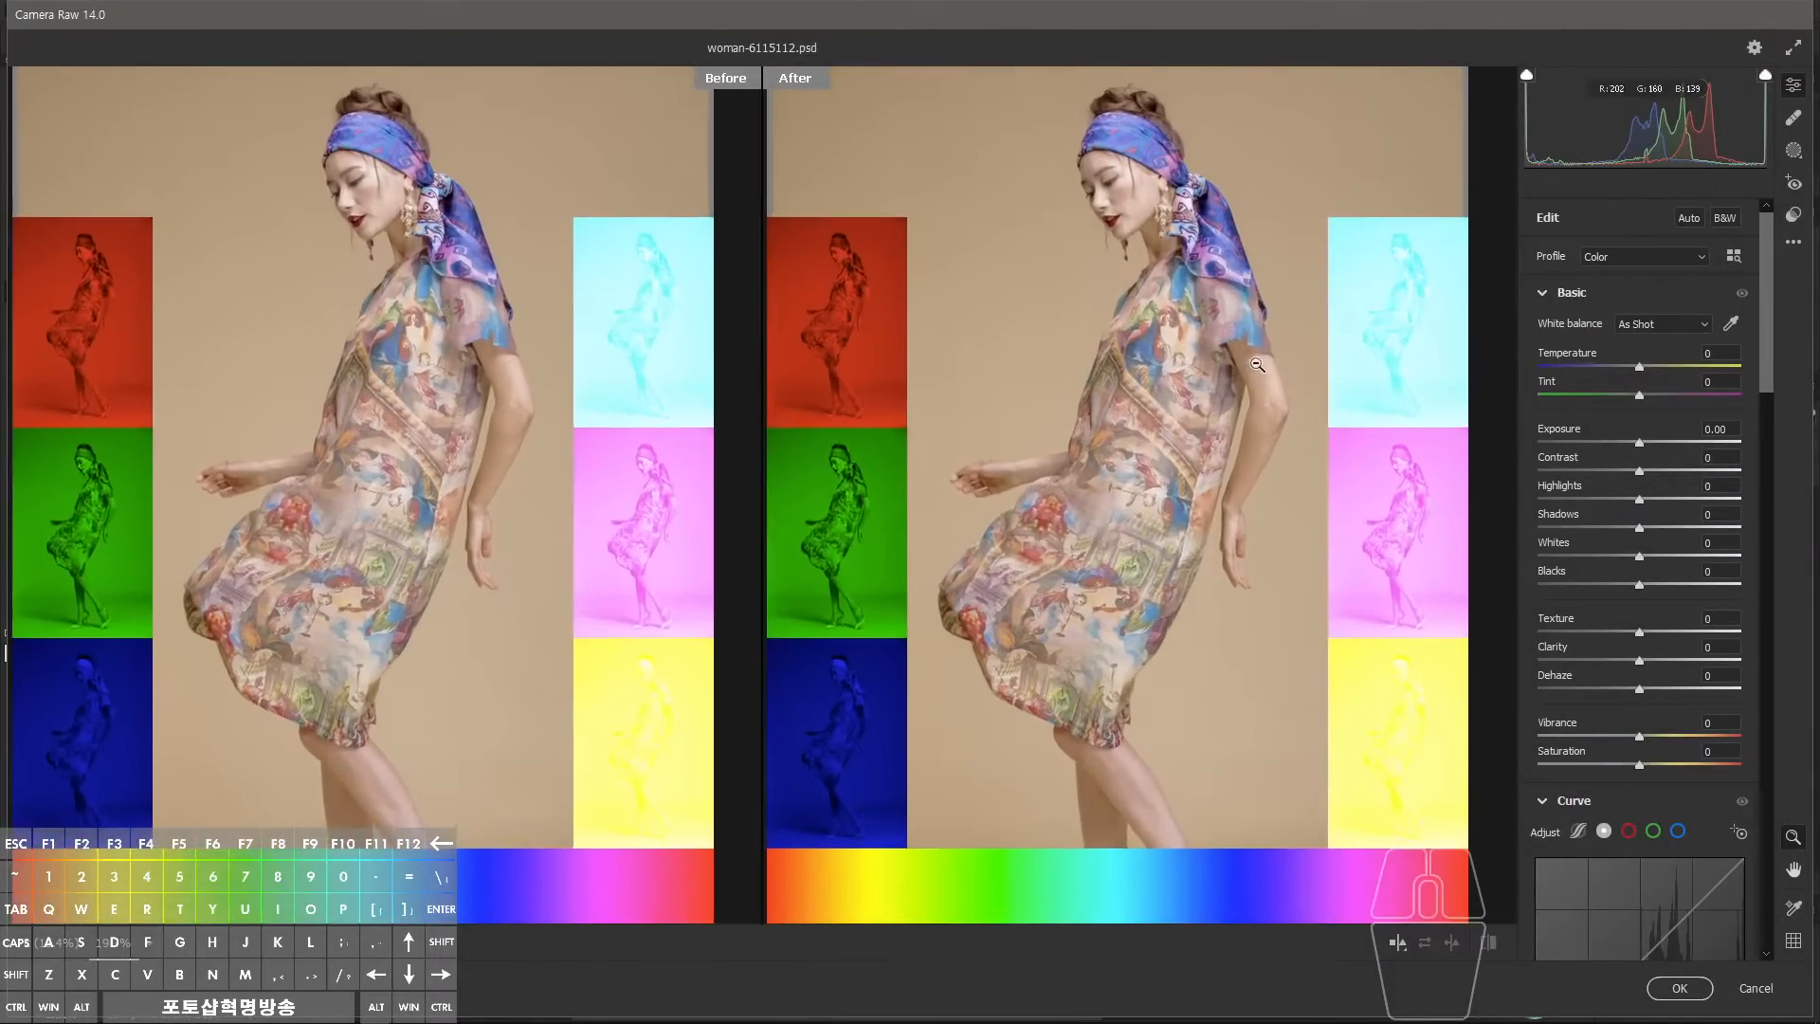
Lower the white balance temperature to -18 while checking the cyan, magenta and yellow panels against the portrait.
mouse_move(1640, 373)
mouse_down()
mouse_move(1590, 365)
mouse_move(1647, 373)
mouse_move(1601, 375)
mouse_move(1627, 381)
mouse_up()
key(alt)
mouse_move(1404, 304)
mouse_down()
mouse_move(1383, 352)
mouse_move(1430, 372)
mouse_move(1417, 286)
mouse_move(1423, 351)
mouse_move(1443, 289)
mouse_move(1403, 327)
mouse_move(1166, 232)
mouse_move(1180, 218)
mouse_move(1192, 290)
mouse_up()
mouse_move(1417, 517)
mouse_down()
mouse_move(1357, 504)
mouse_move(1178, 315)
mouse_up()
mouse_move(1161, 333)
mouse_down()
mouse_move(1212, 302)
mouse_move(1247, 362)
mouse_up()
drag(1401, 736, 1157, 349)
key(Escape)
click(1629, 369)
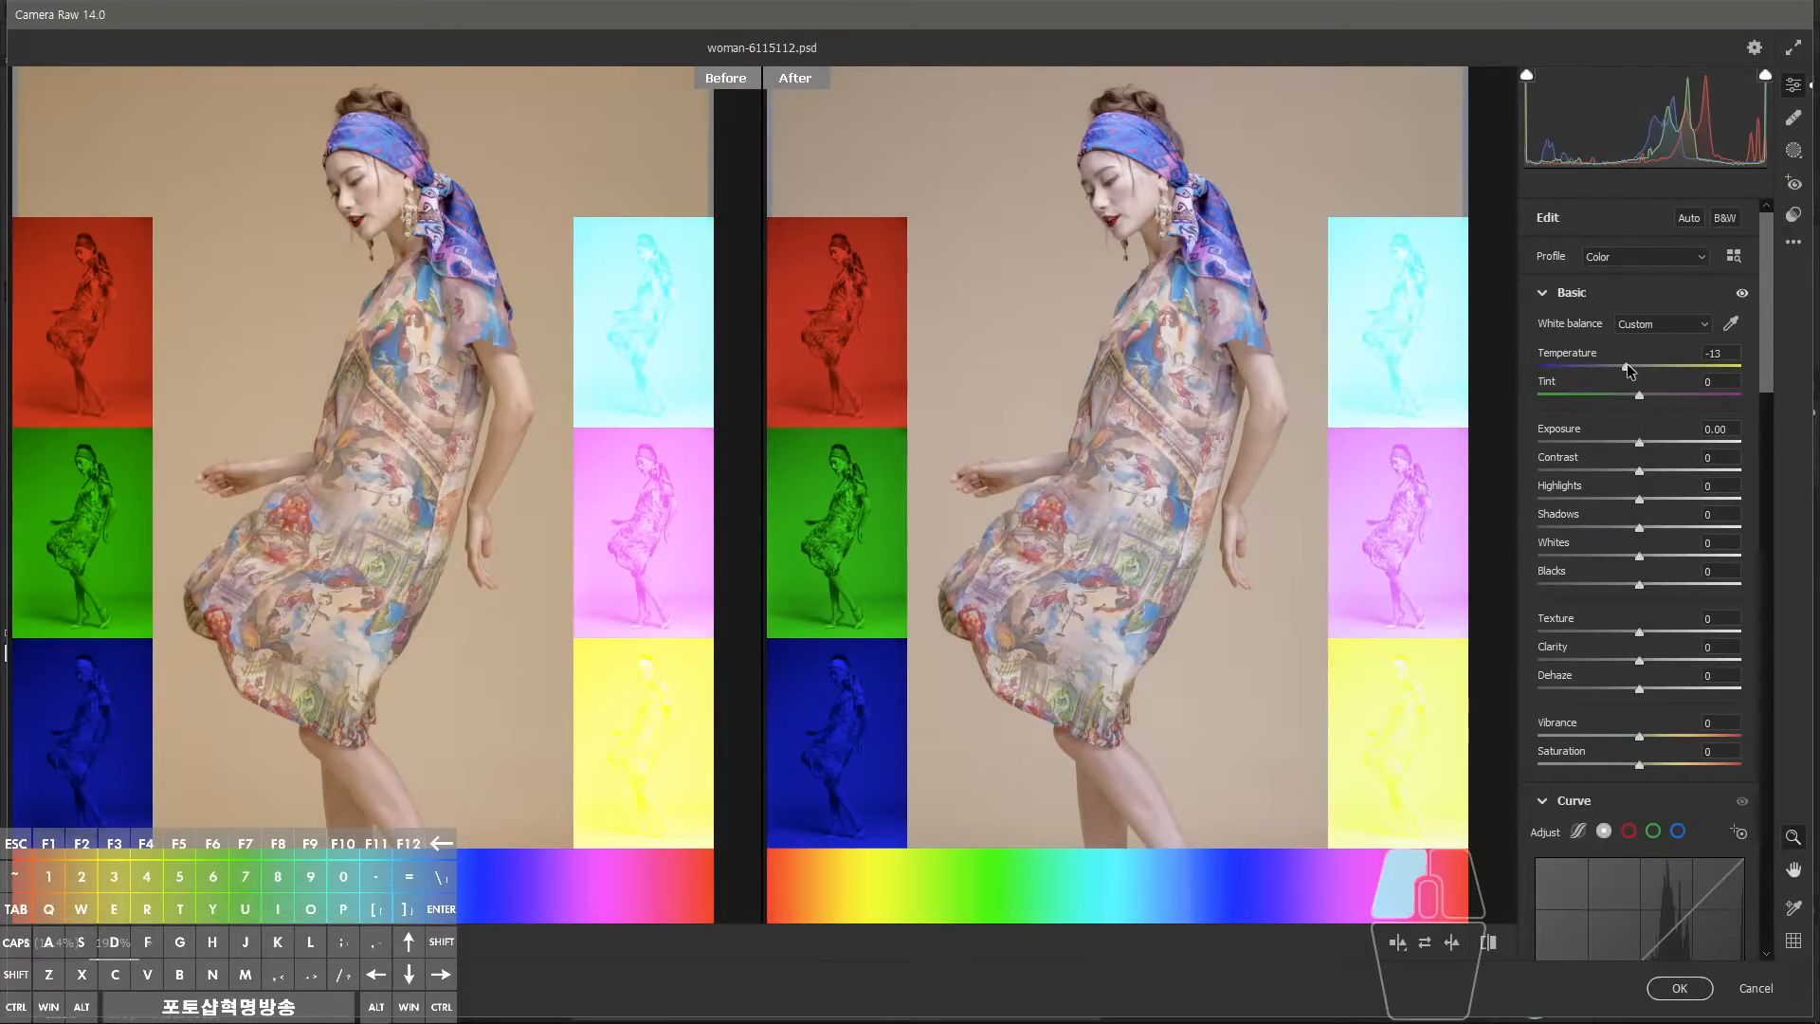
mouse_move(1626, 372)
mouse_down()
mouse_move(1643, 373)
mouse_move(1621, 373)
mouse_up()
Check the blue and green panels, and set the tint to +27 while checking the magenta panel and blue-to-magenta strip.
key(alt+z)
drag(834, 728, 853, 701)
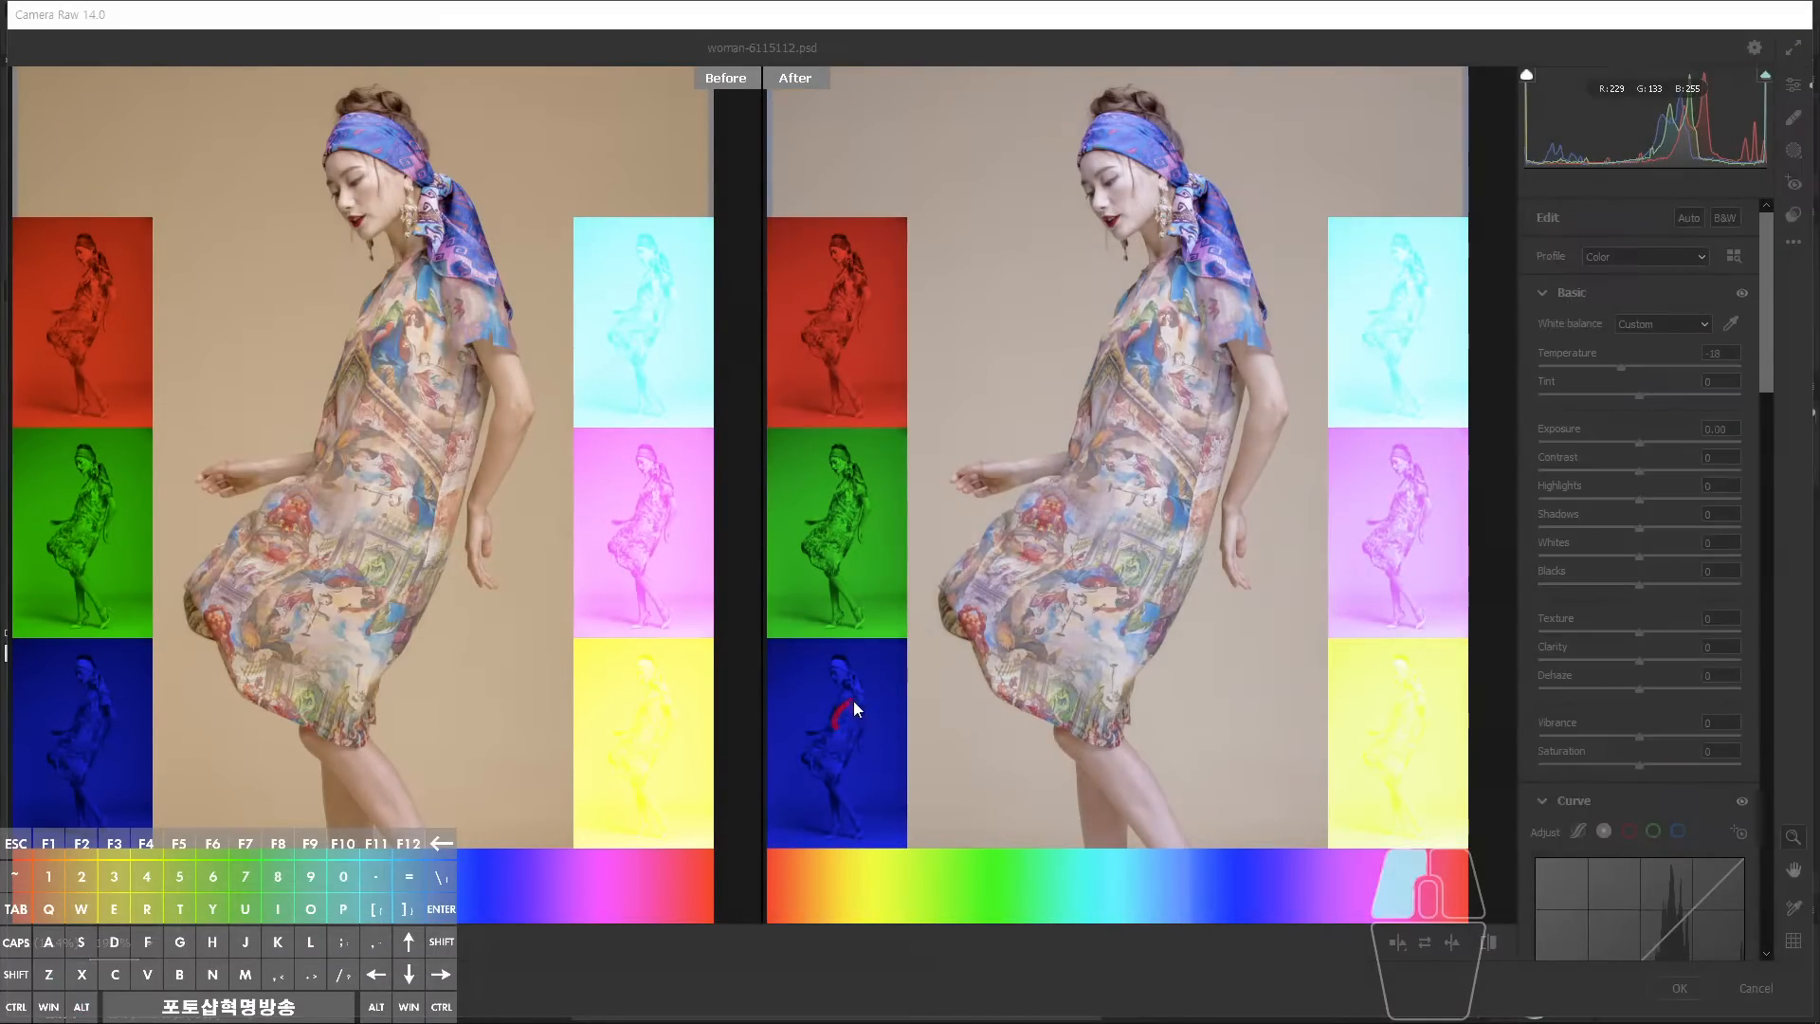
drag(847, 772, 849, 772)
drag(868, 603, 861, 599)
key(alt+z)
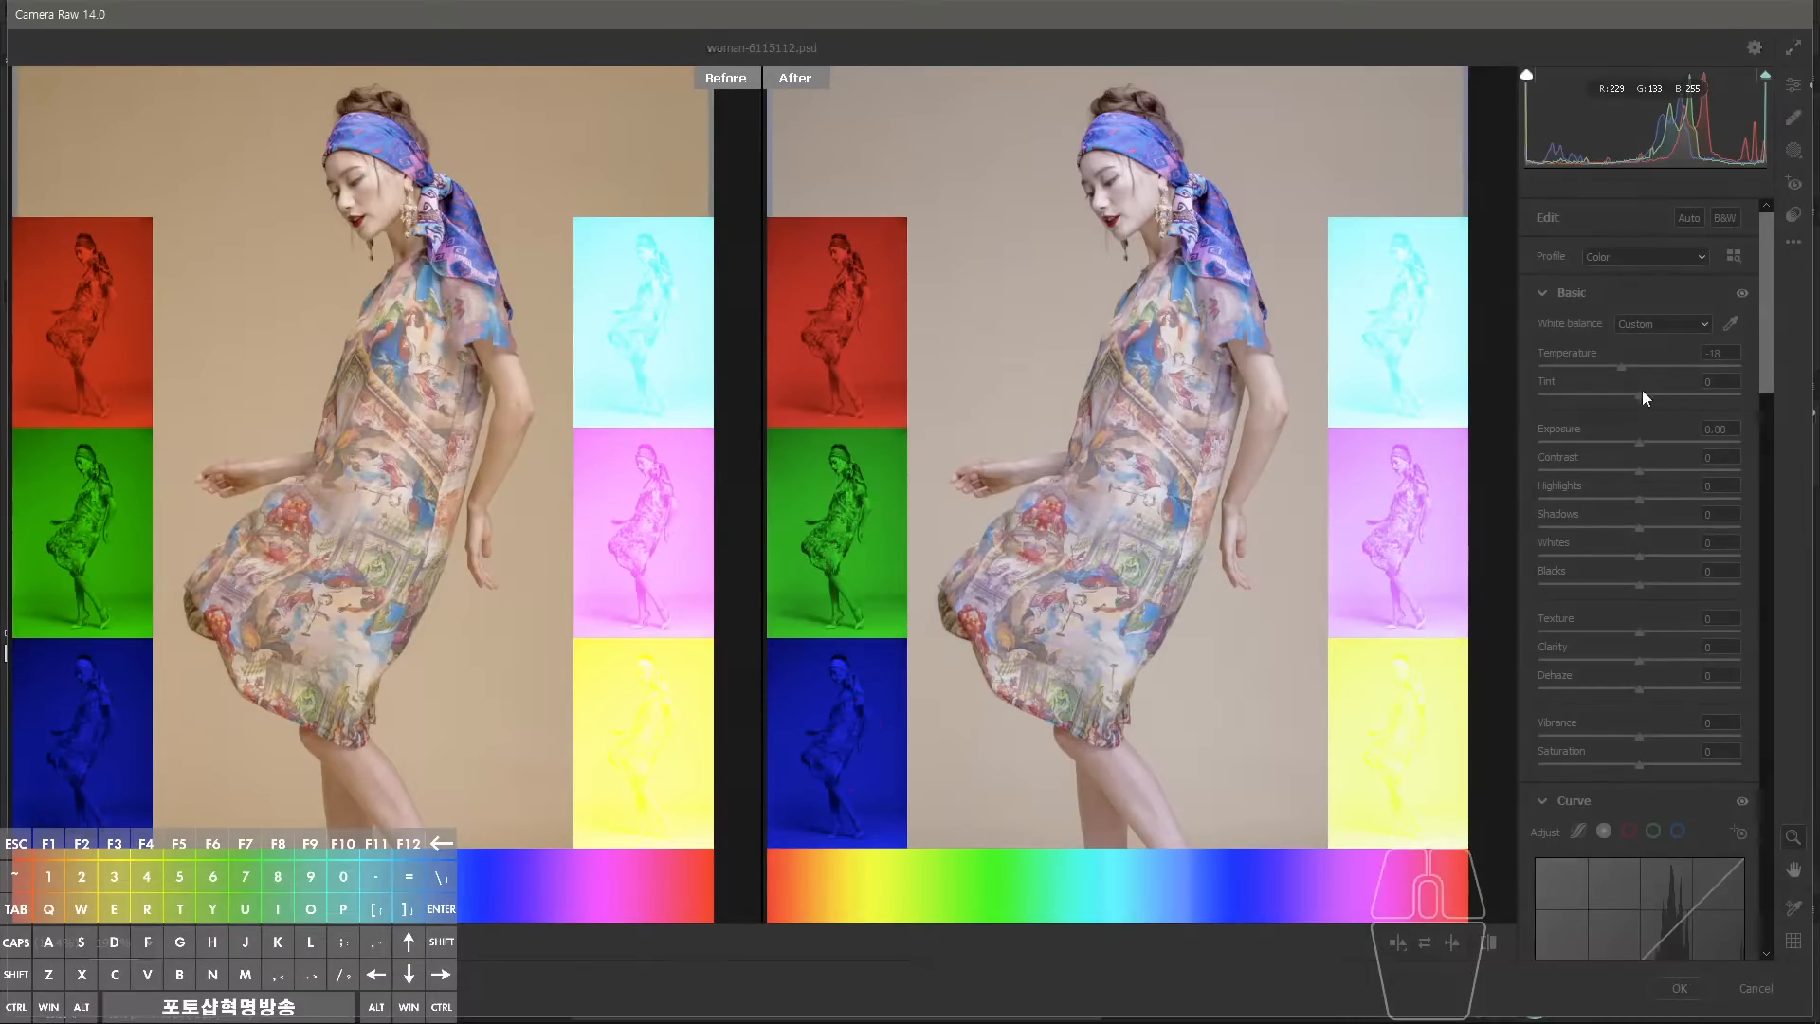
mouse_move(1641, 400)
mouse_down()
mouse_move(1689, 394)
mouse_move(1627, 401)
mouse_move(1666, 396)
mouse_up()
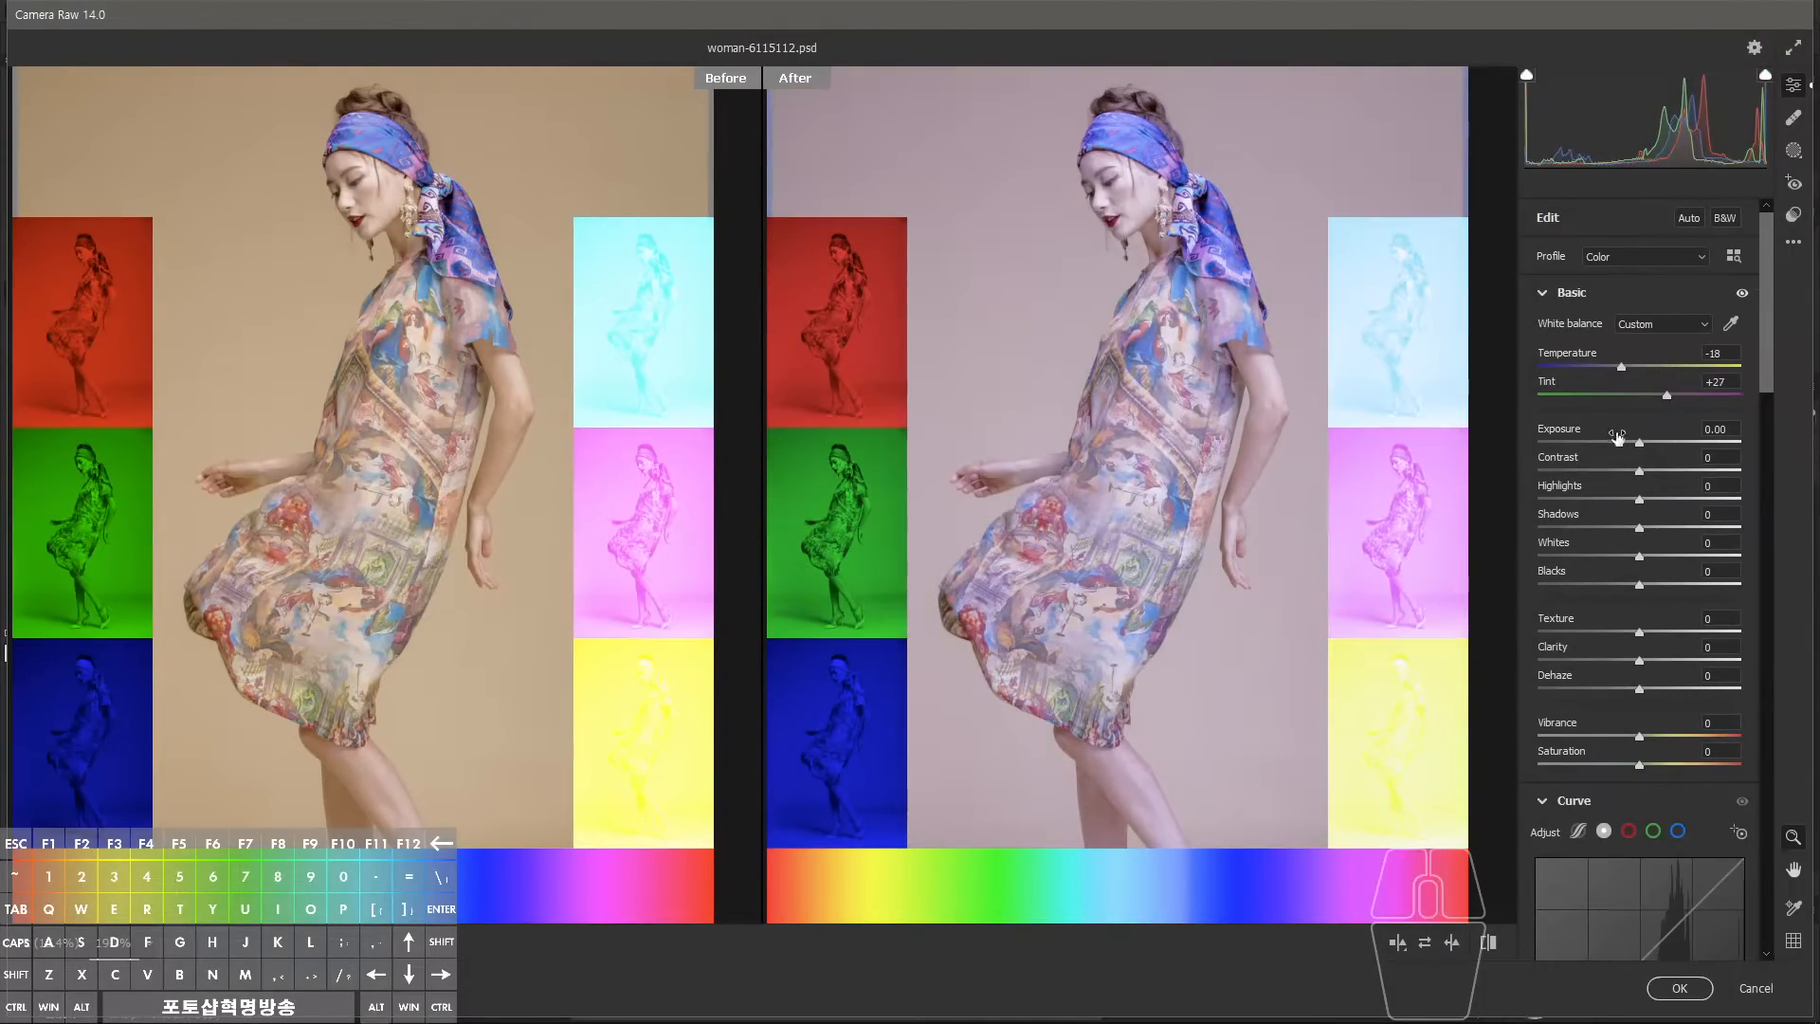
key(alt)
key(alt+z)
mouse_move(1376, 589)
mouse_down()
mouse_move(1389, 502)
mouse_move(1370, 607)
mouse_up()
mouse_move(1228, 877)
mouse_down()
mouse_move(1284, 843)
mouse_move(1231, 925)
mouse_up()
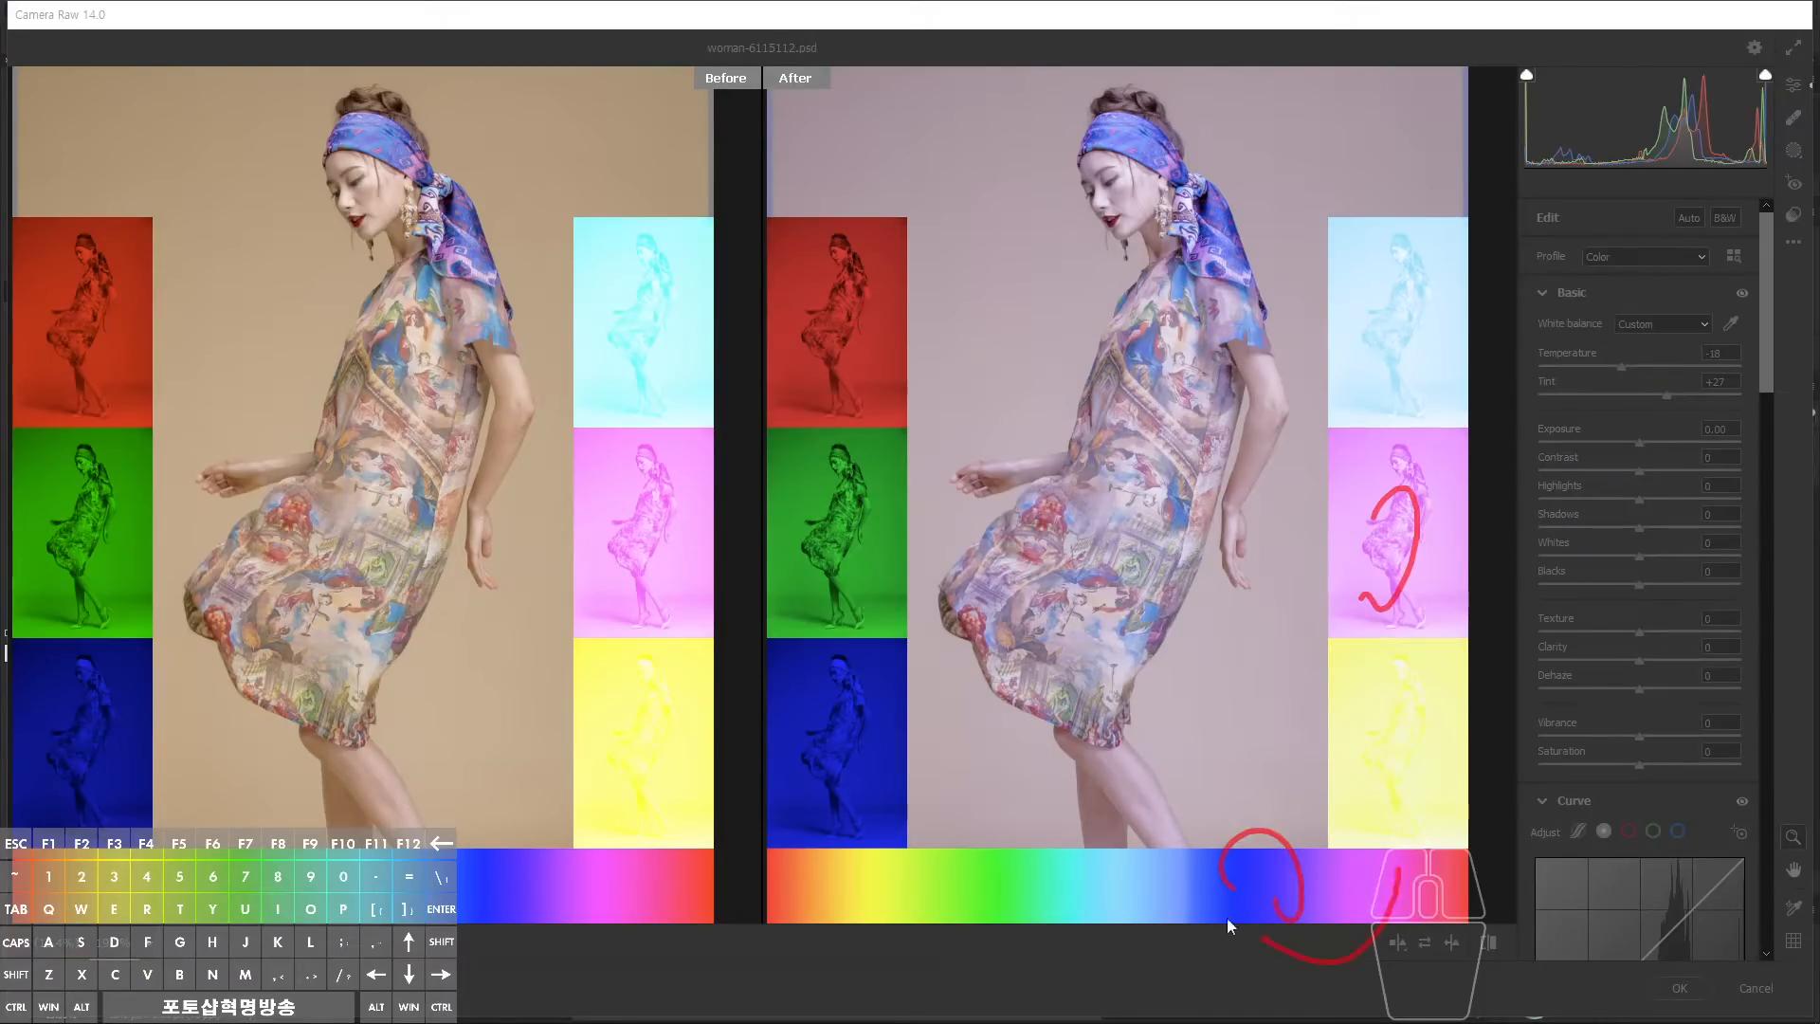
Set the white balance temperature to -3 and tint to +11, and switch the Color Mixer to Saturation.
key(Escape)
drag(1666, 396, 1636, 367)
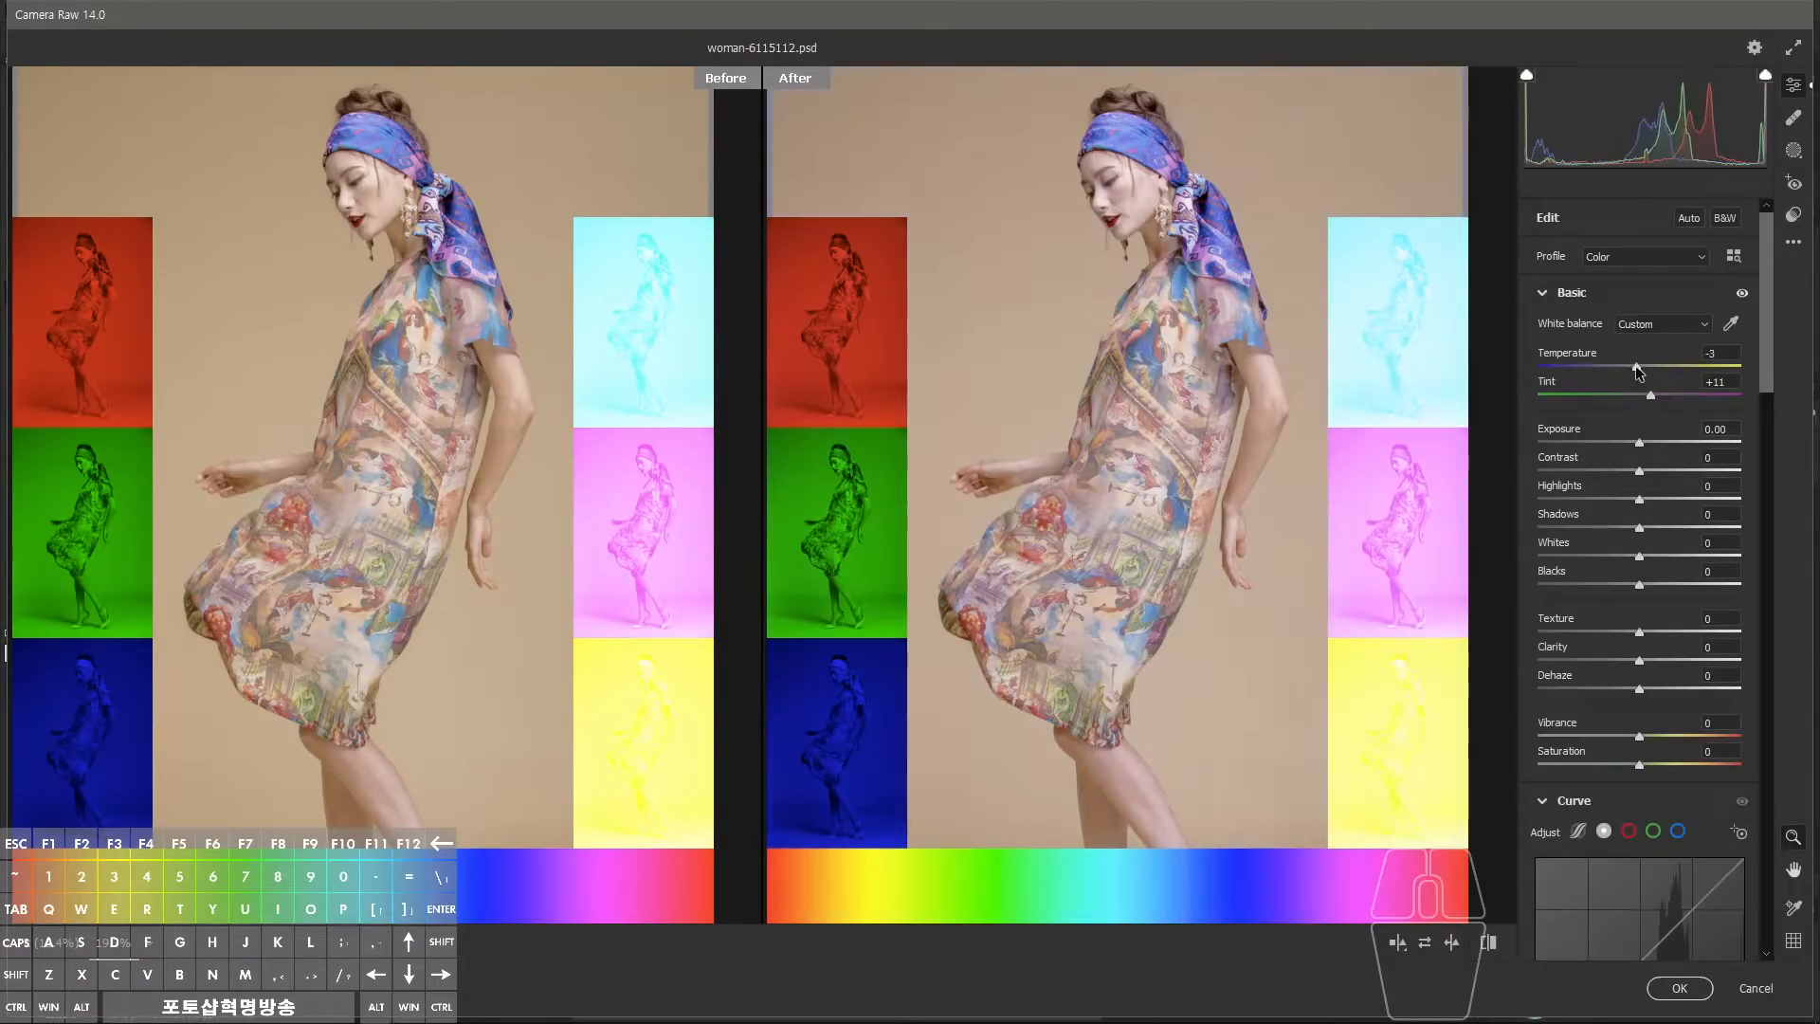
drag(1775, 367, 1761, 626)
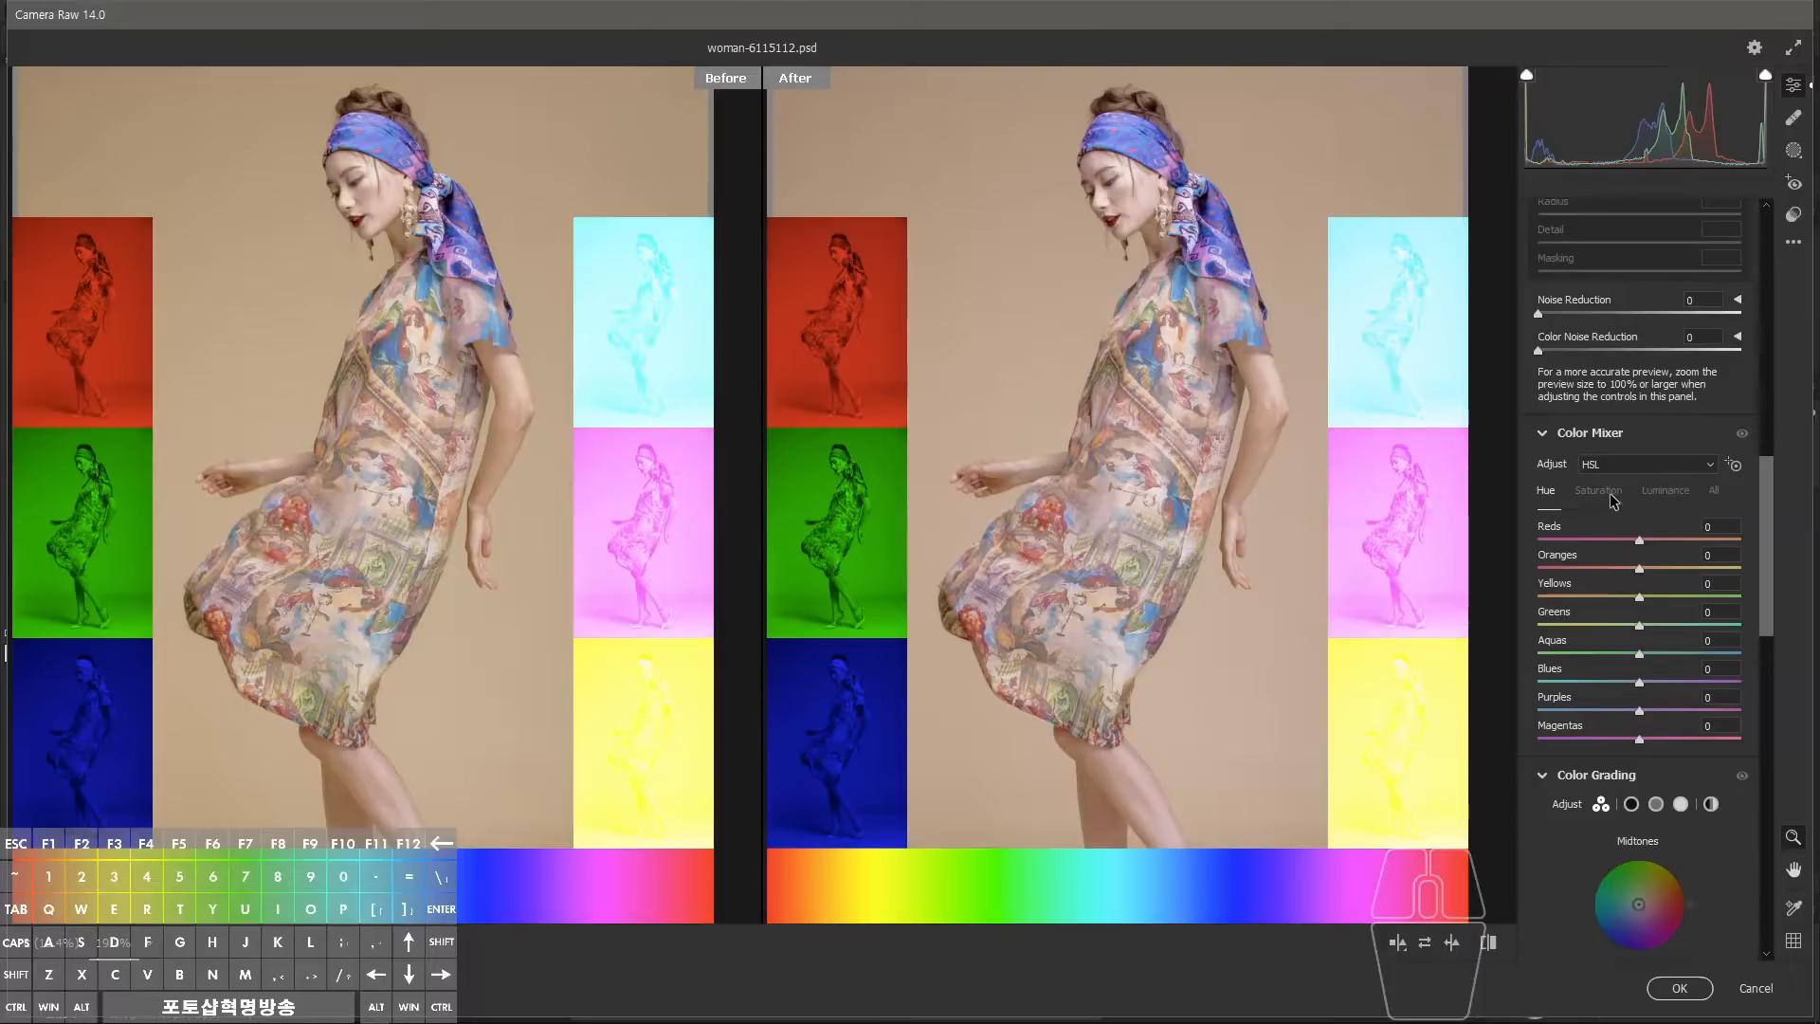
click(1598, 491)
drag(1758, 479, 1758, 302)
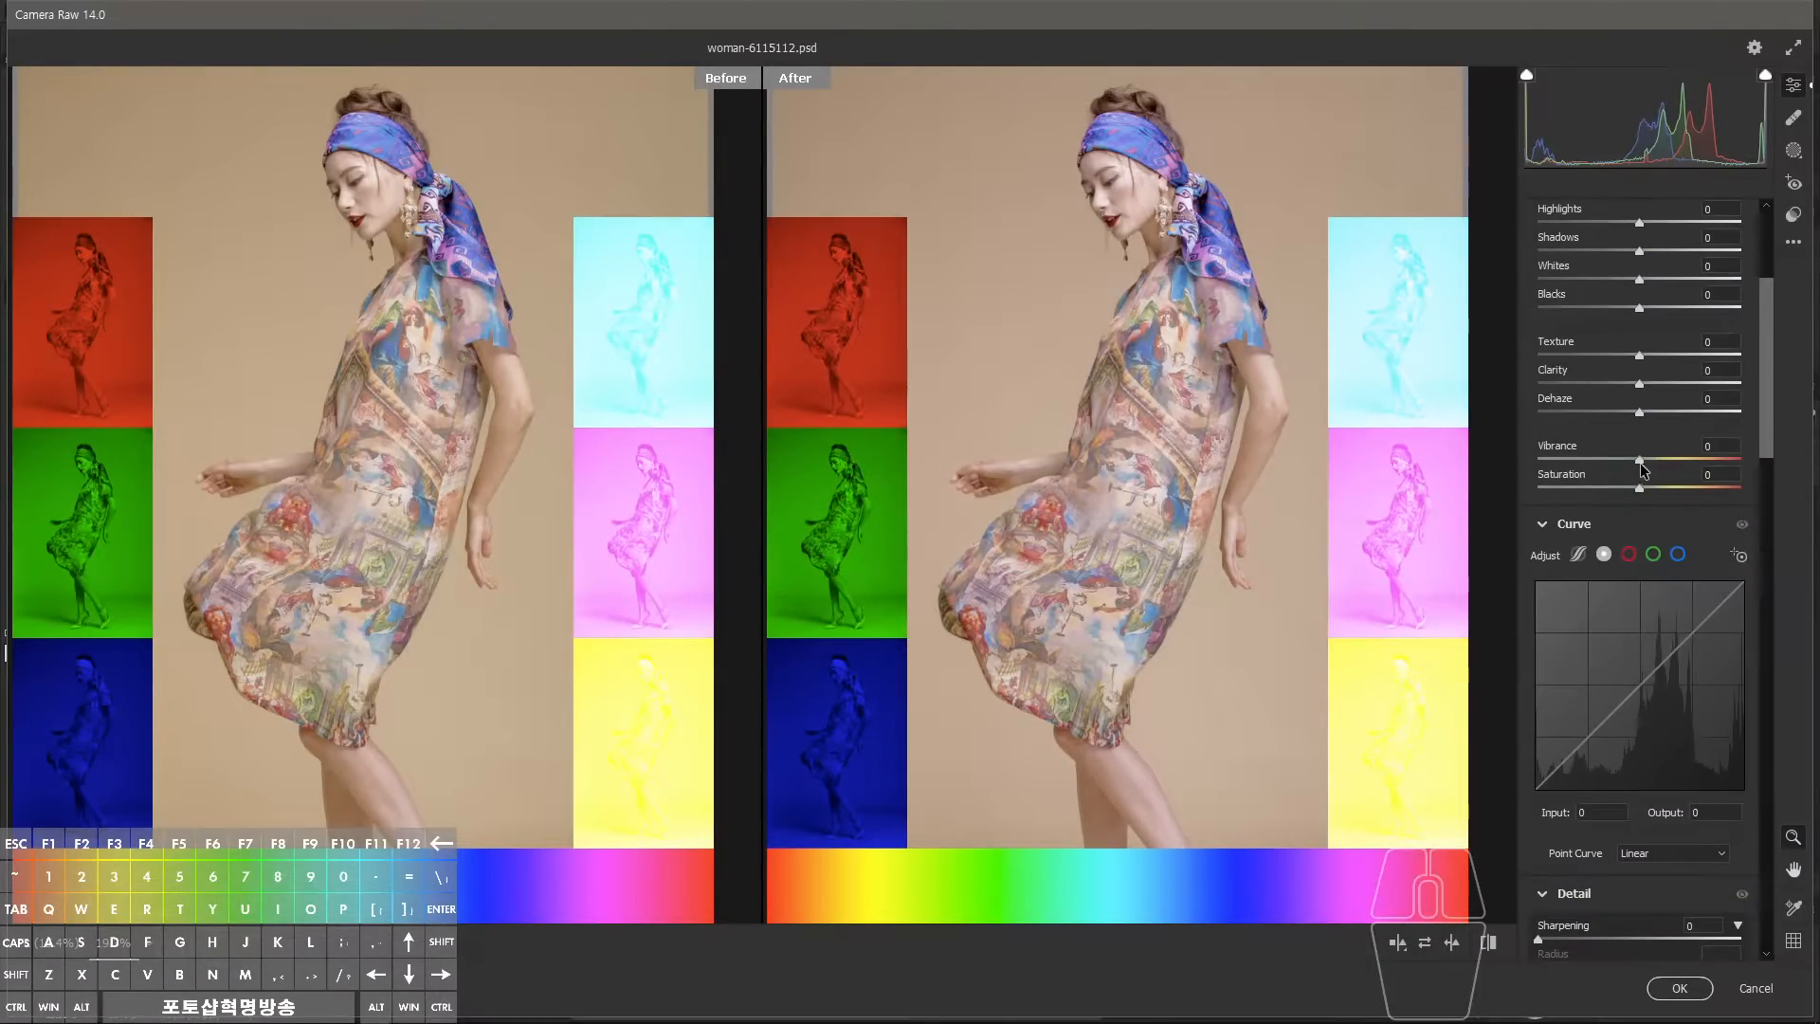
Lower Vibrance to -43 and check the cyan-to-blue part of the After view's hue strip.
drag(1640, 460, 1595, 460)
key(alt+2)
drag(1086, 884, 1140, 828)
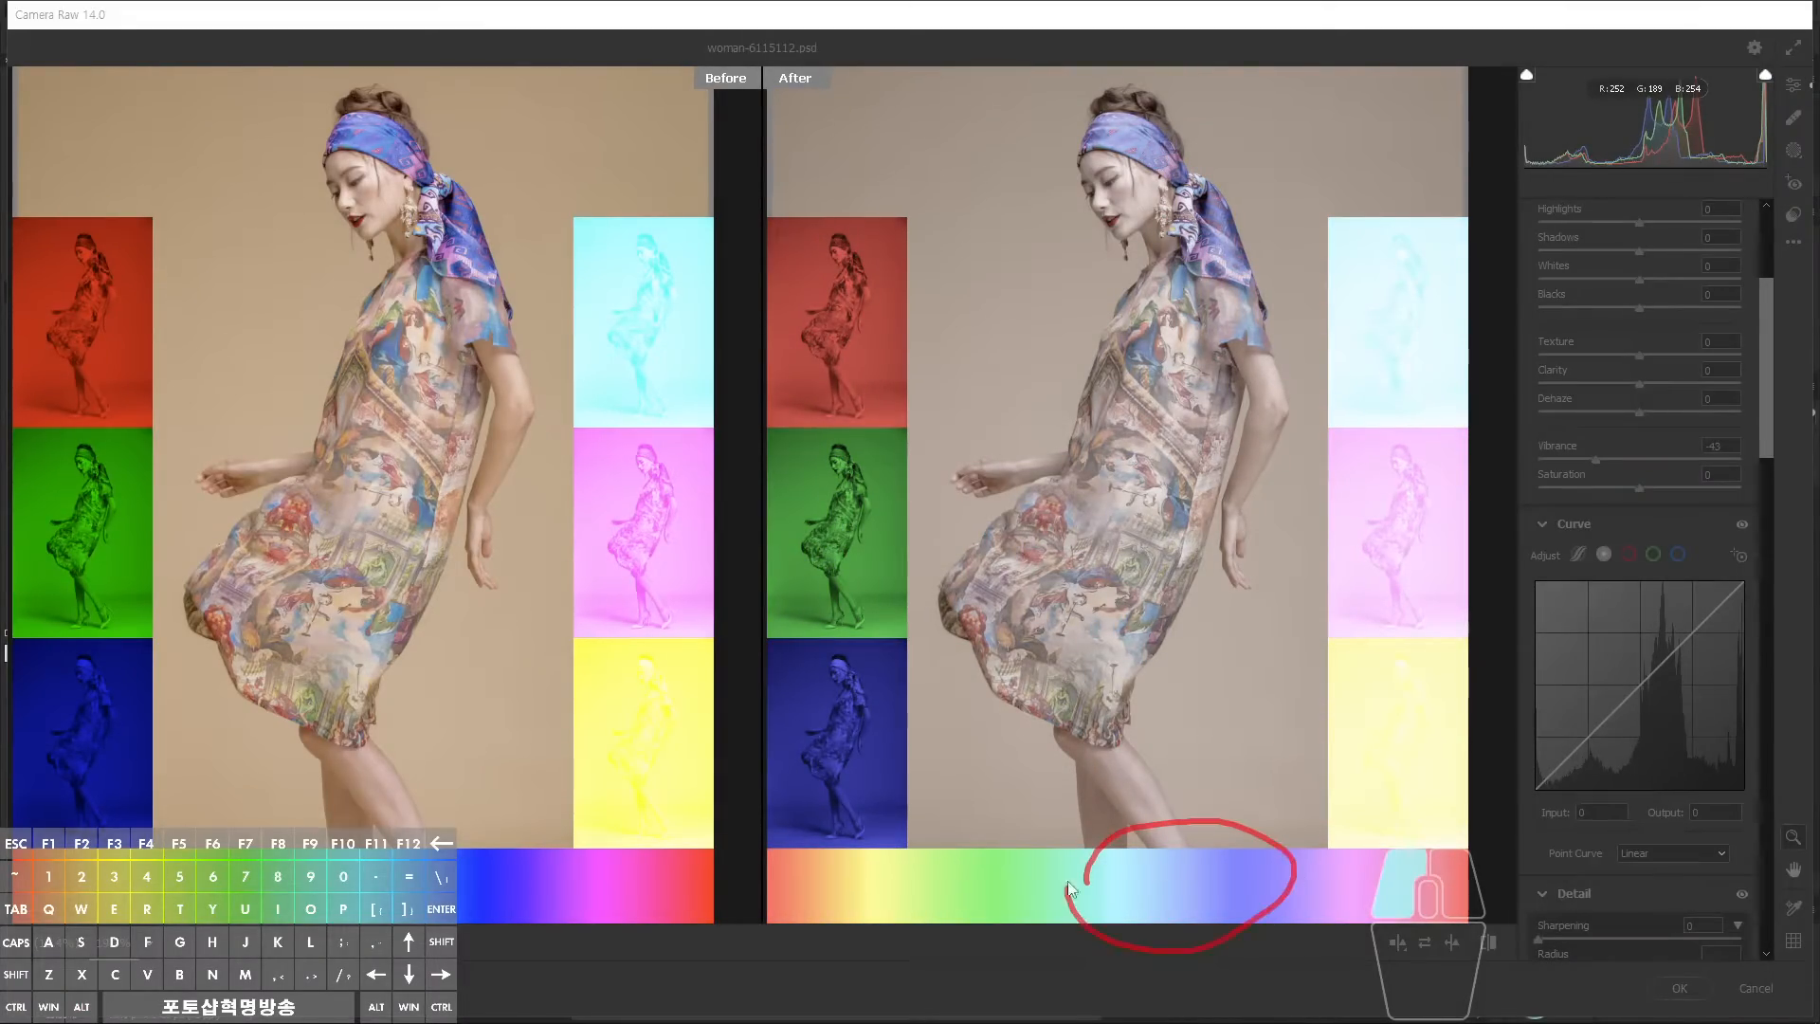
drag(1183, 902, 1184, 910)
drag(1230, 805, 1247, 936)
drag(1291, 796, 1304, 913)
key(alt+z)
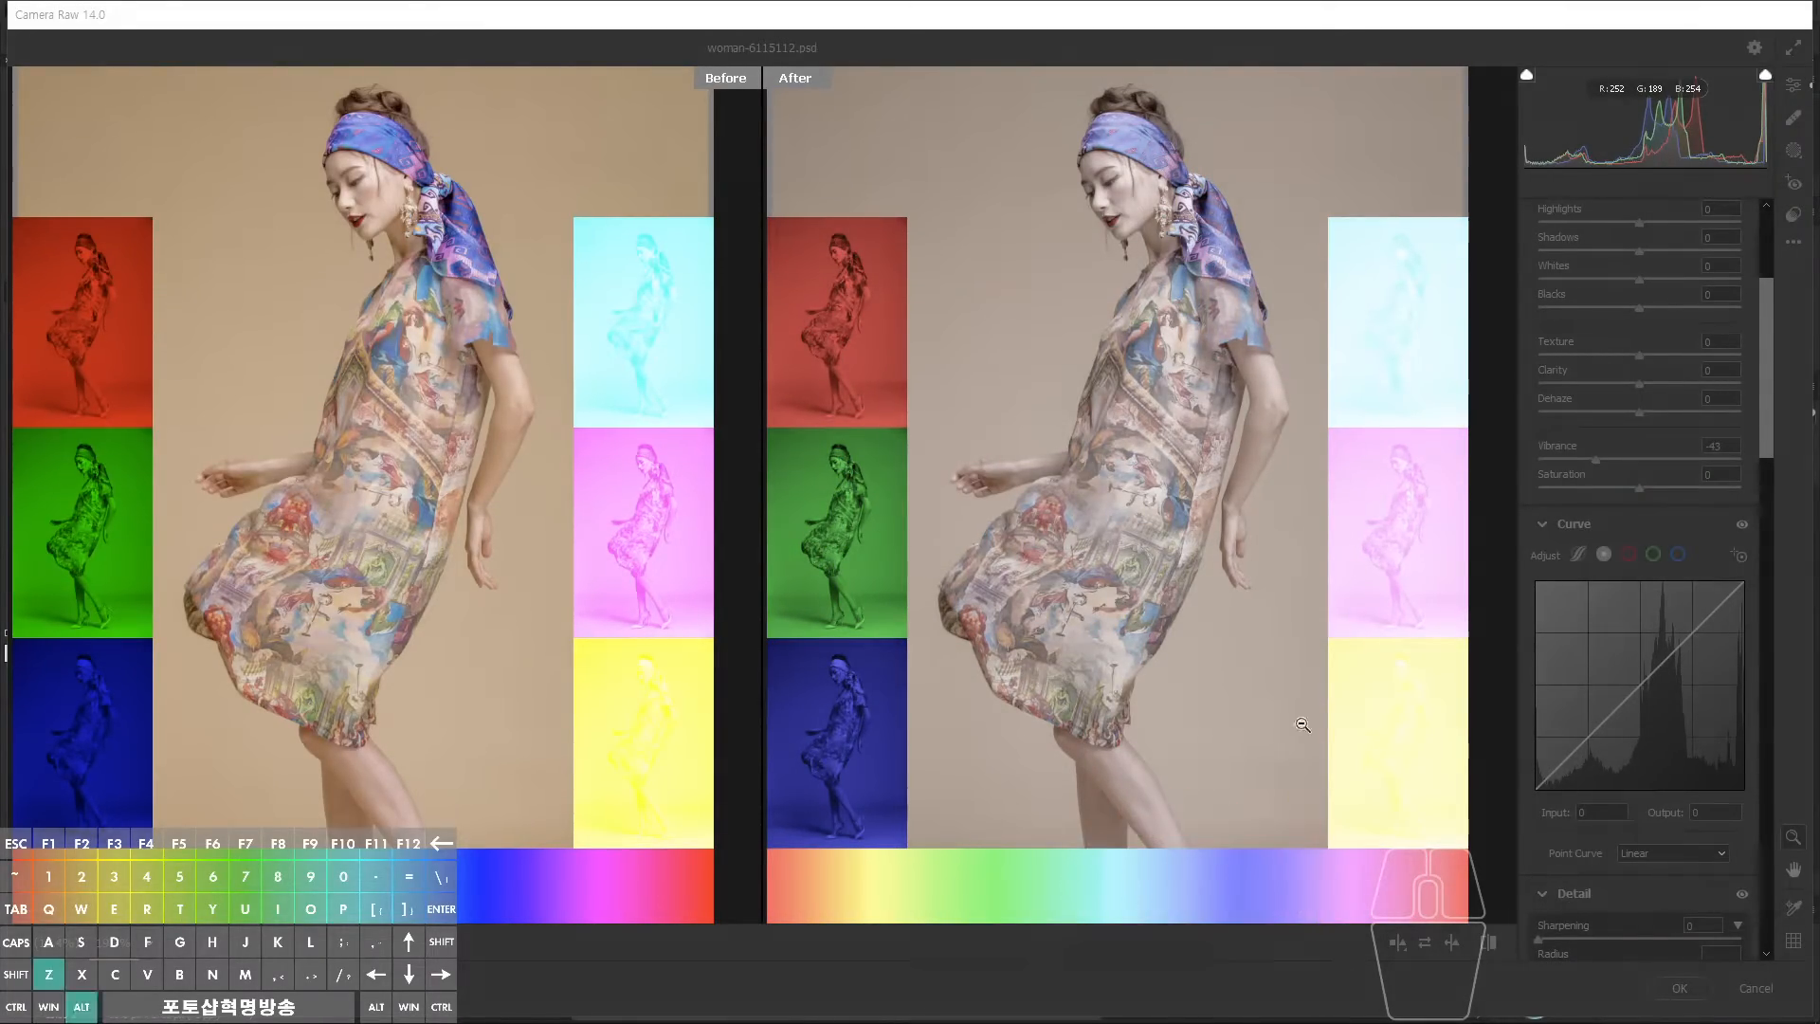
Examine the cyan band of the After view's full hue strip, and reset Vibrance to 0.
key(ctrl+space)
mouse_move(1311, 595)
mouse_down()
mouse_move(1352, 528)
mouse_move(1353, 418)
mouse_up()
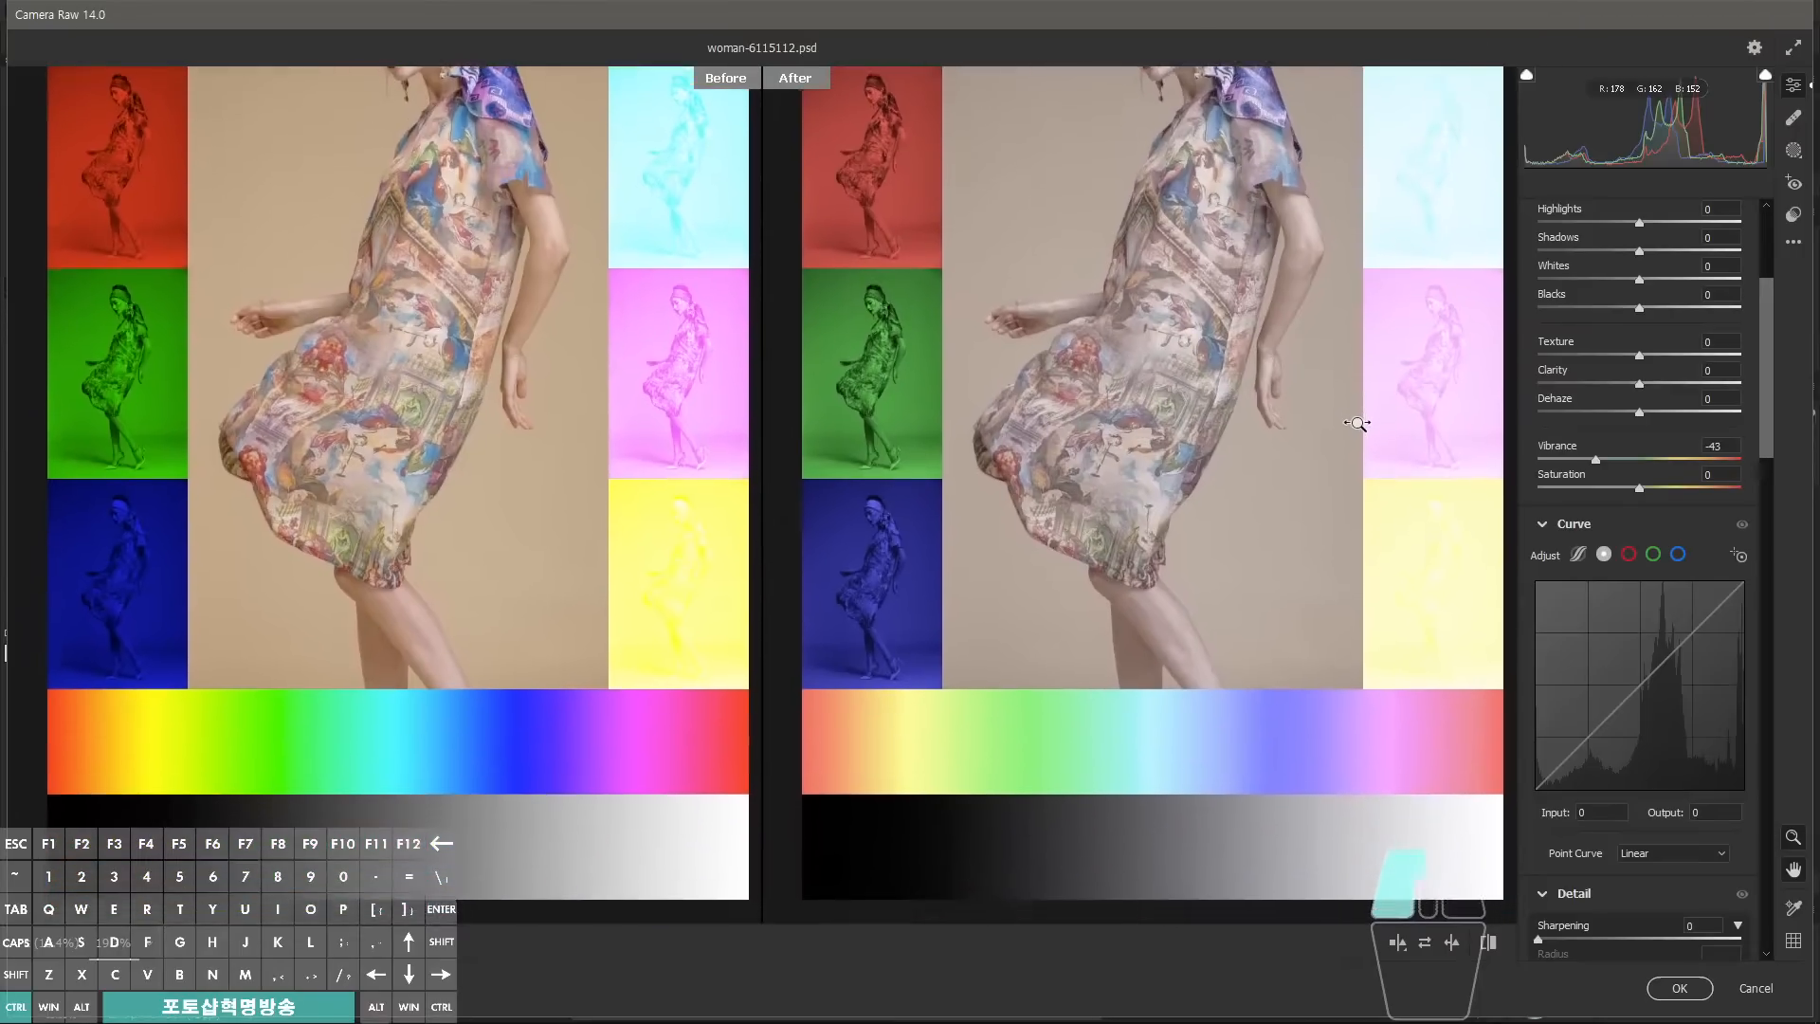
key(alt+2)
mouse_move(1151, 661)
mouse_down()
mouse_move(1150, 774)
mouse_move(1219, 702)
mouse_up()
drag(1228, 658, 1223, 817)
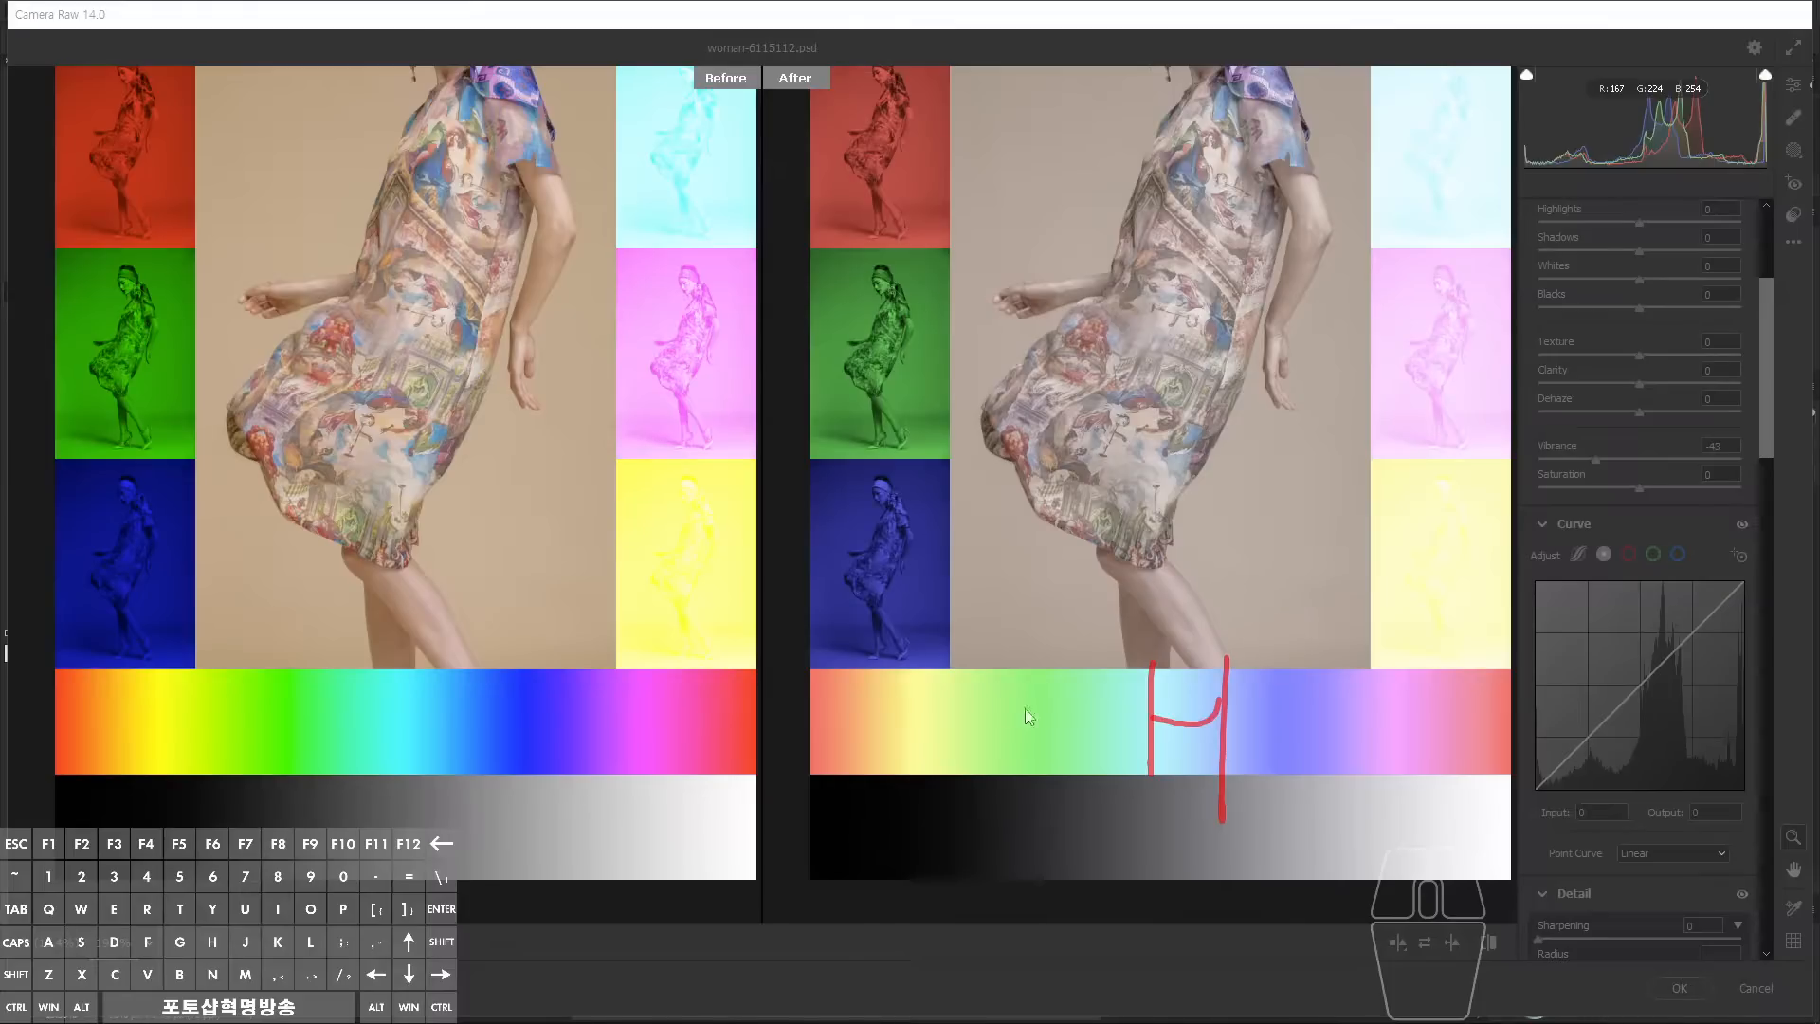
mouse_move(1254, 585)
mouse_down()
mouse_move(1220, 752)
mouse_move(1223, 678)
mouse_up()
drag(1144, 664, 1144, 711)
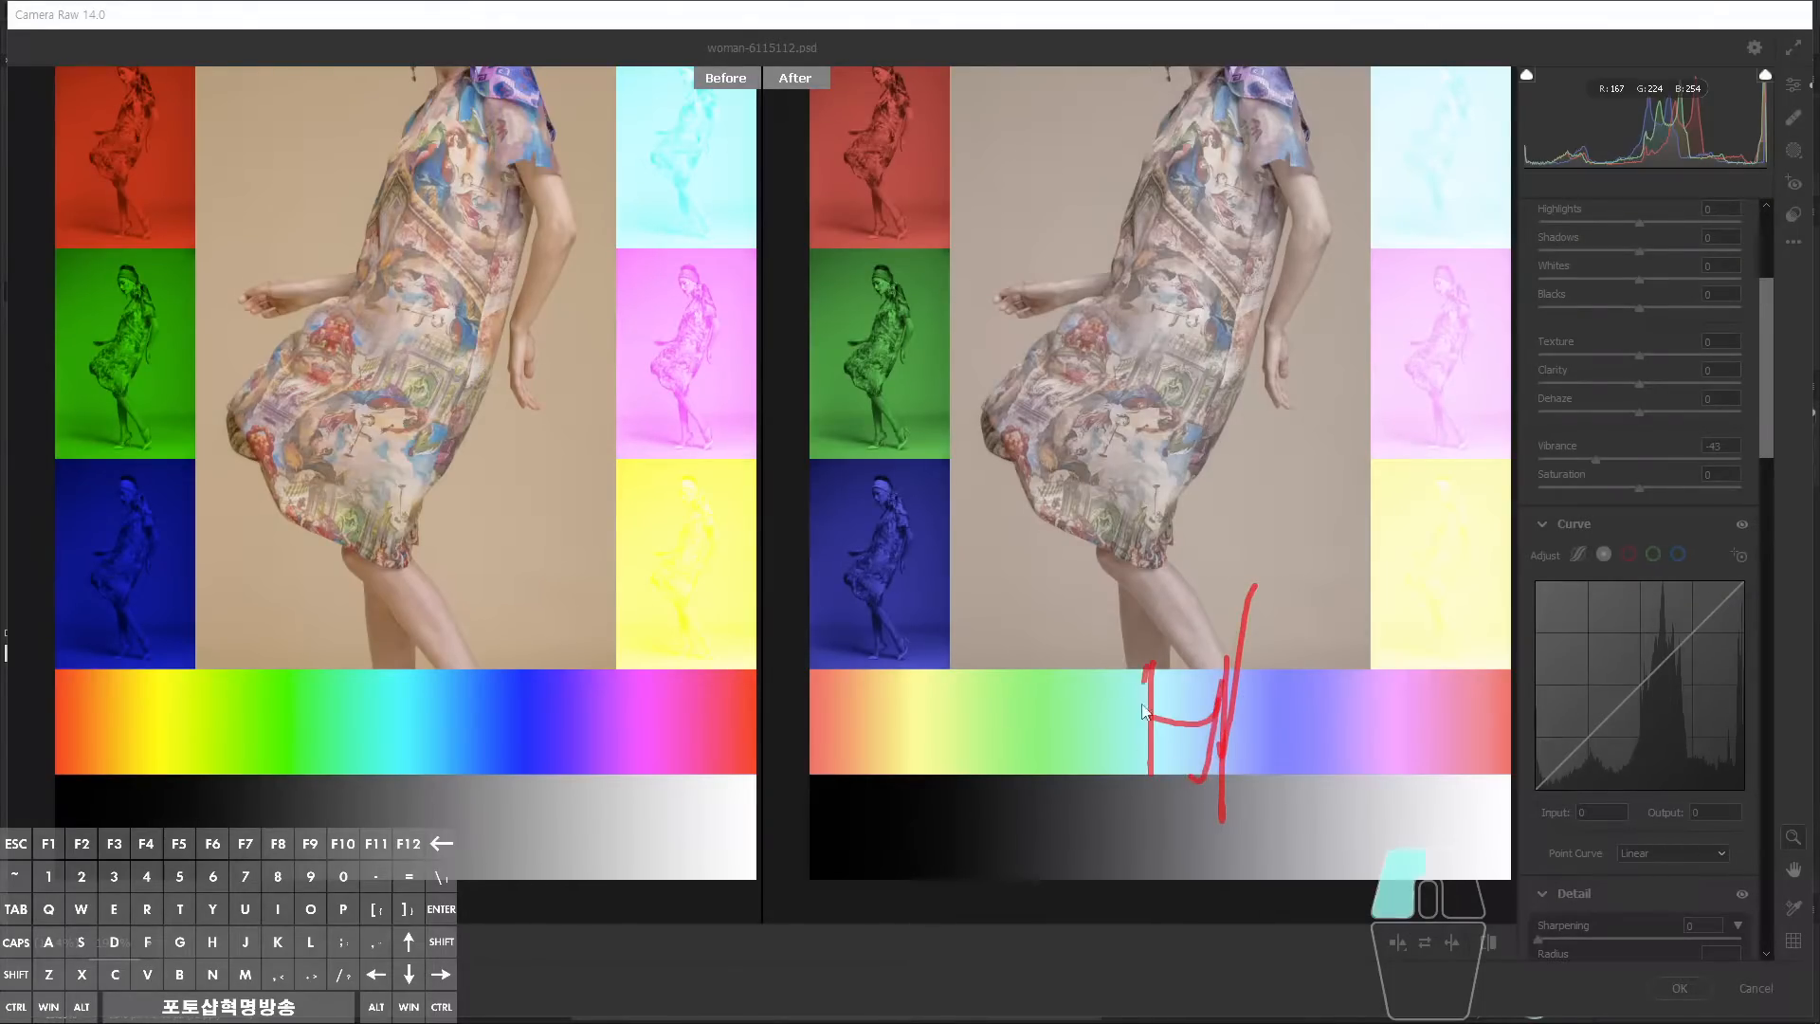
key(alt+2)
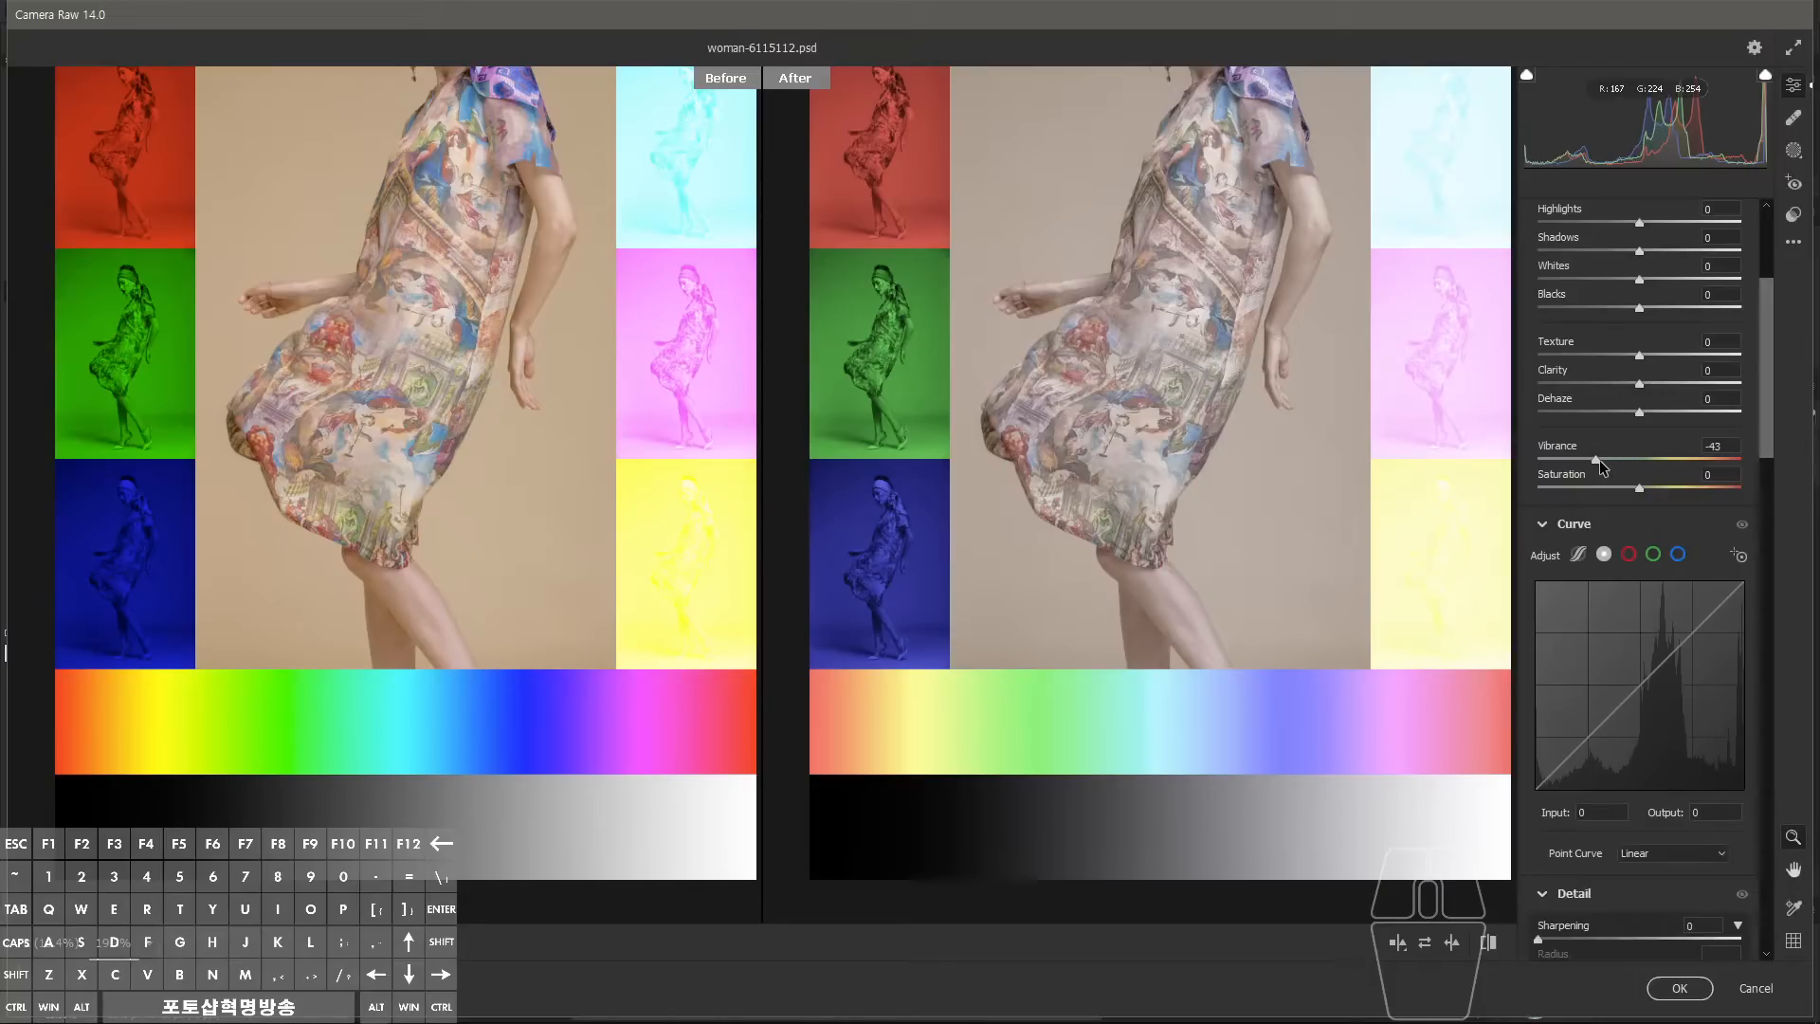
mouse_move(1619, 465)
mouse_down()
mouse_move(1601, 461)
mouse_move(1637, 461)
mouse_move(1643, 487)
mouse_move(1736, 493)
mouse_move(1643, 485)
mouse_move(1642, 458)
mouse_up()
Lower the Color Mixer's Reds saturation to -96 and check the red ends of the hue strip.
drag(1767, 442, 1762, 638)
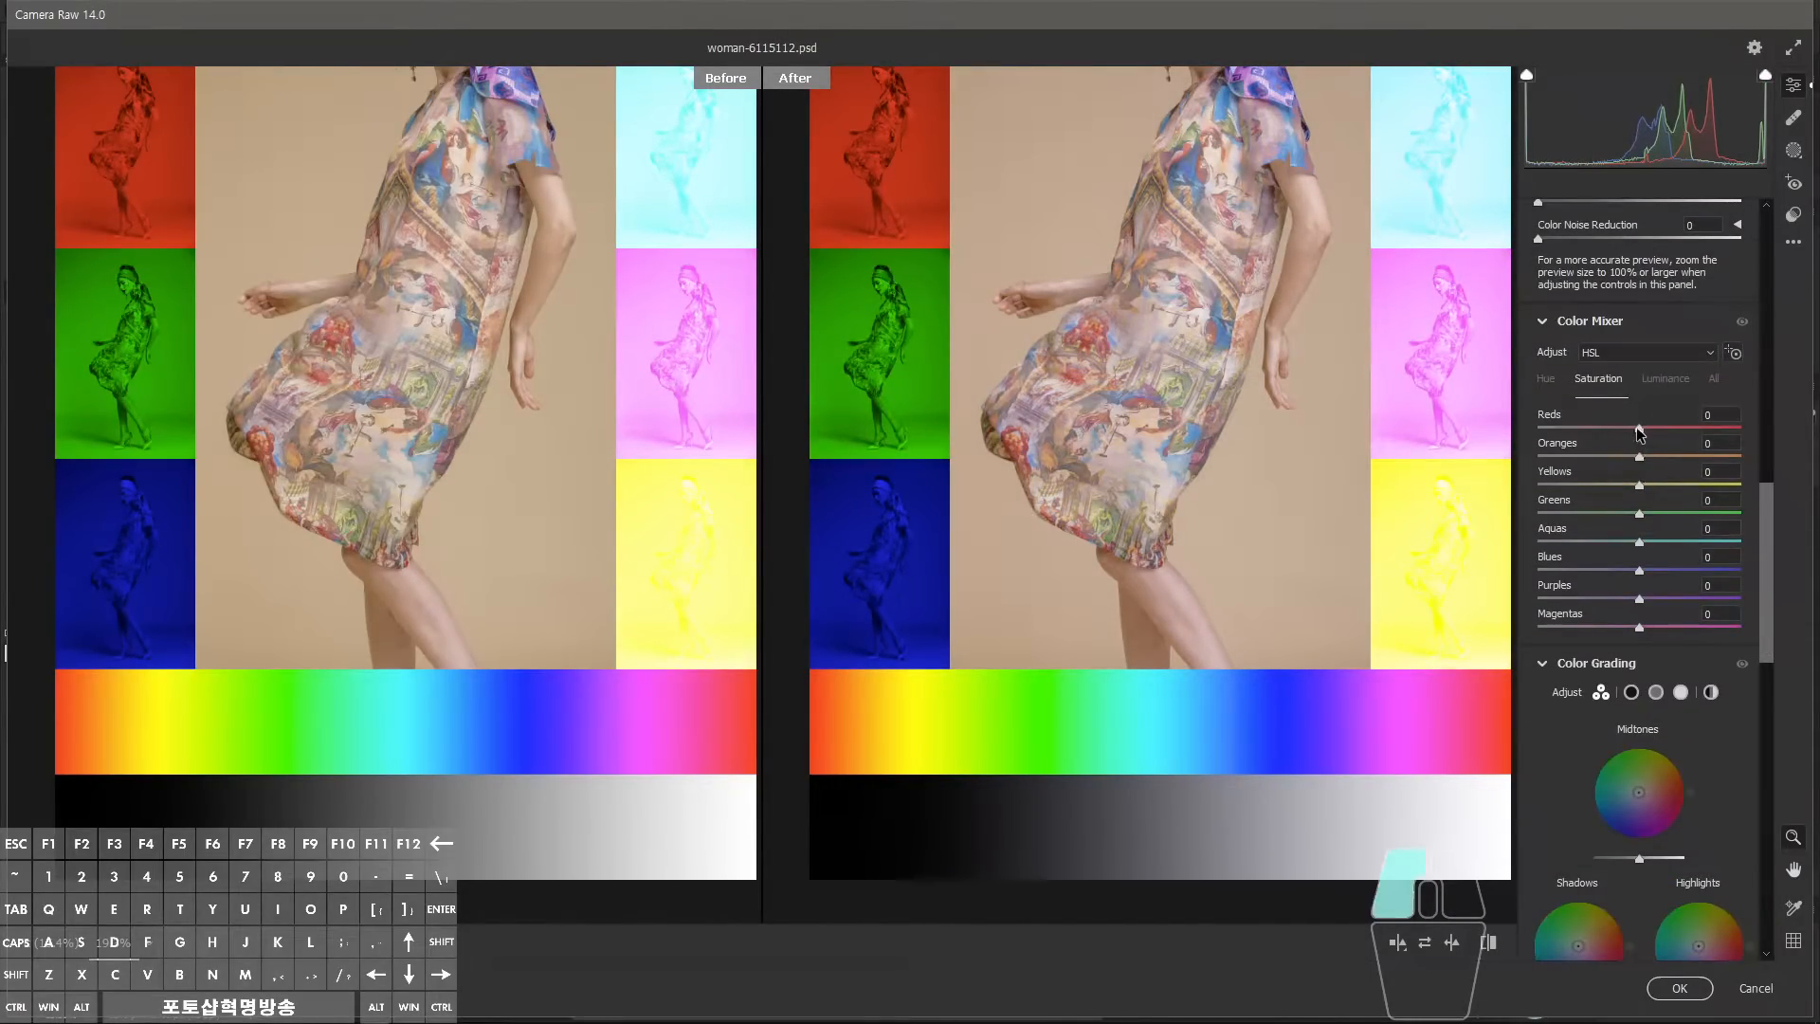
drag(1638, 429, 1541, 434)
mouse_move(1461, 688)
mouse_down()
mouse_move(1511, 685)
mouse_move(1428, 702)
mouse_up()
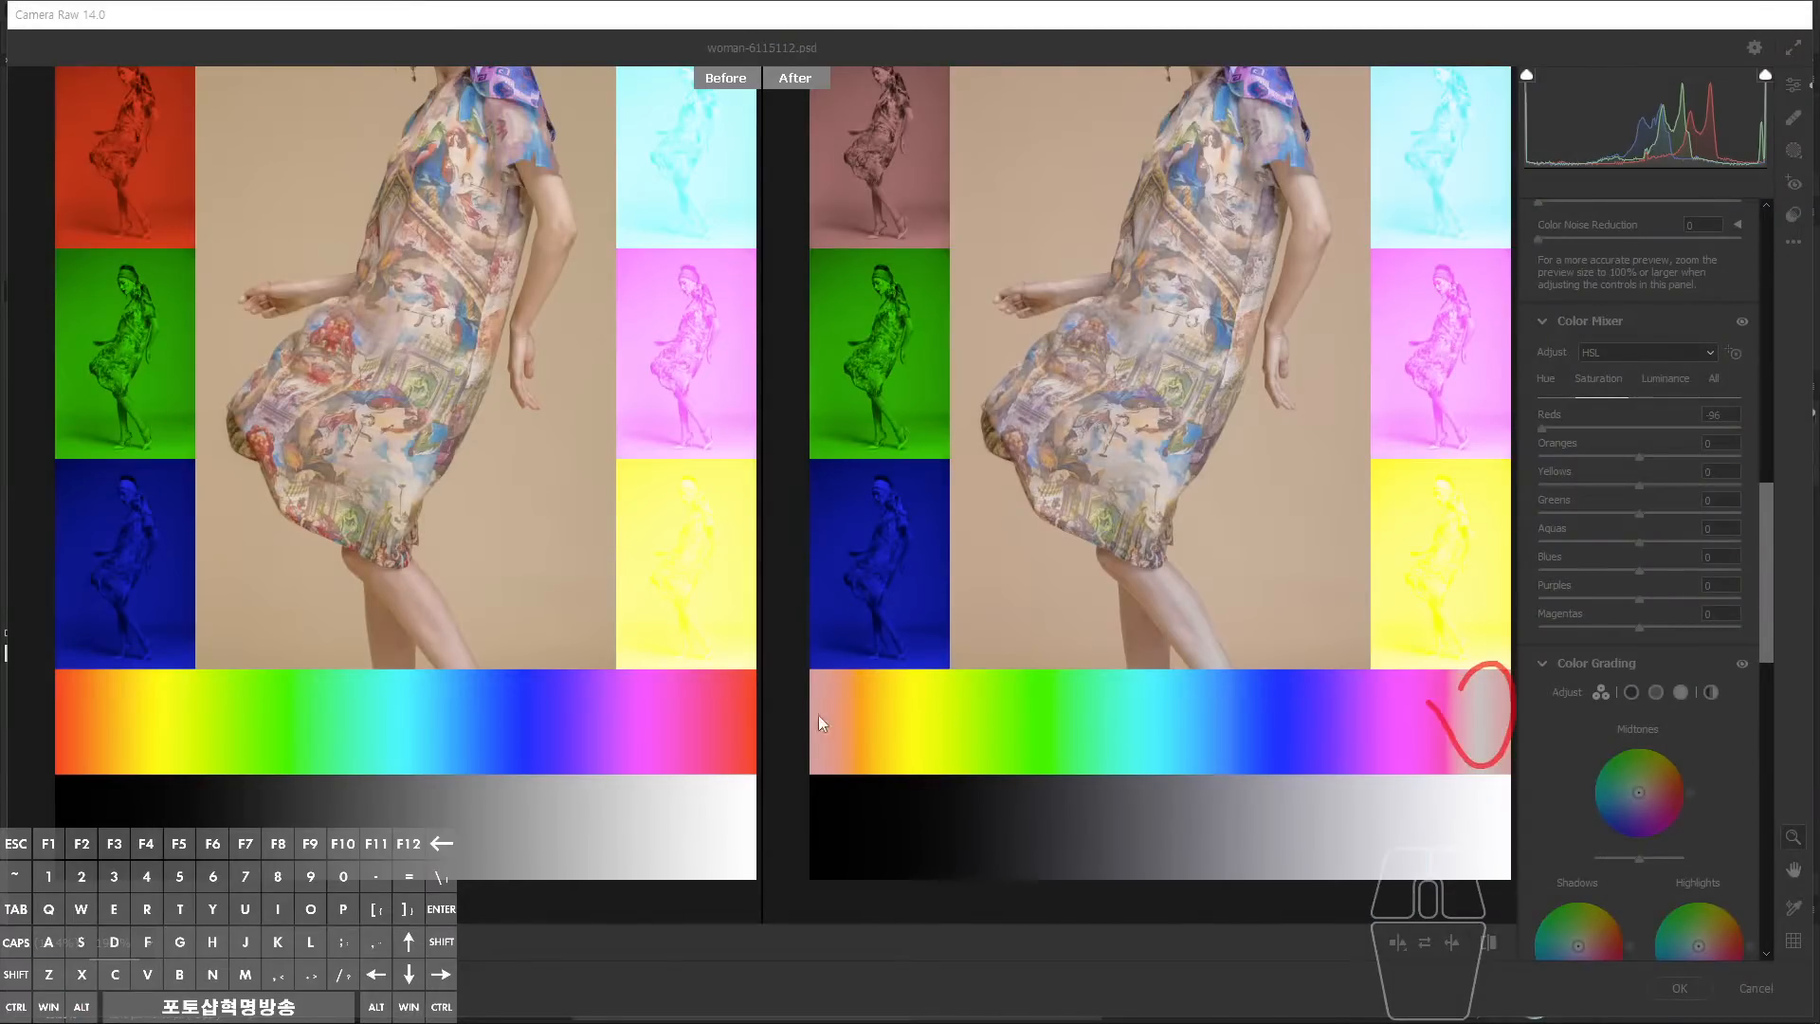
key(space)
key(Escape)
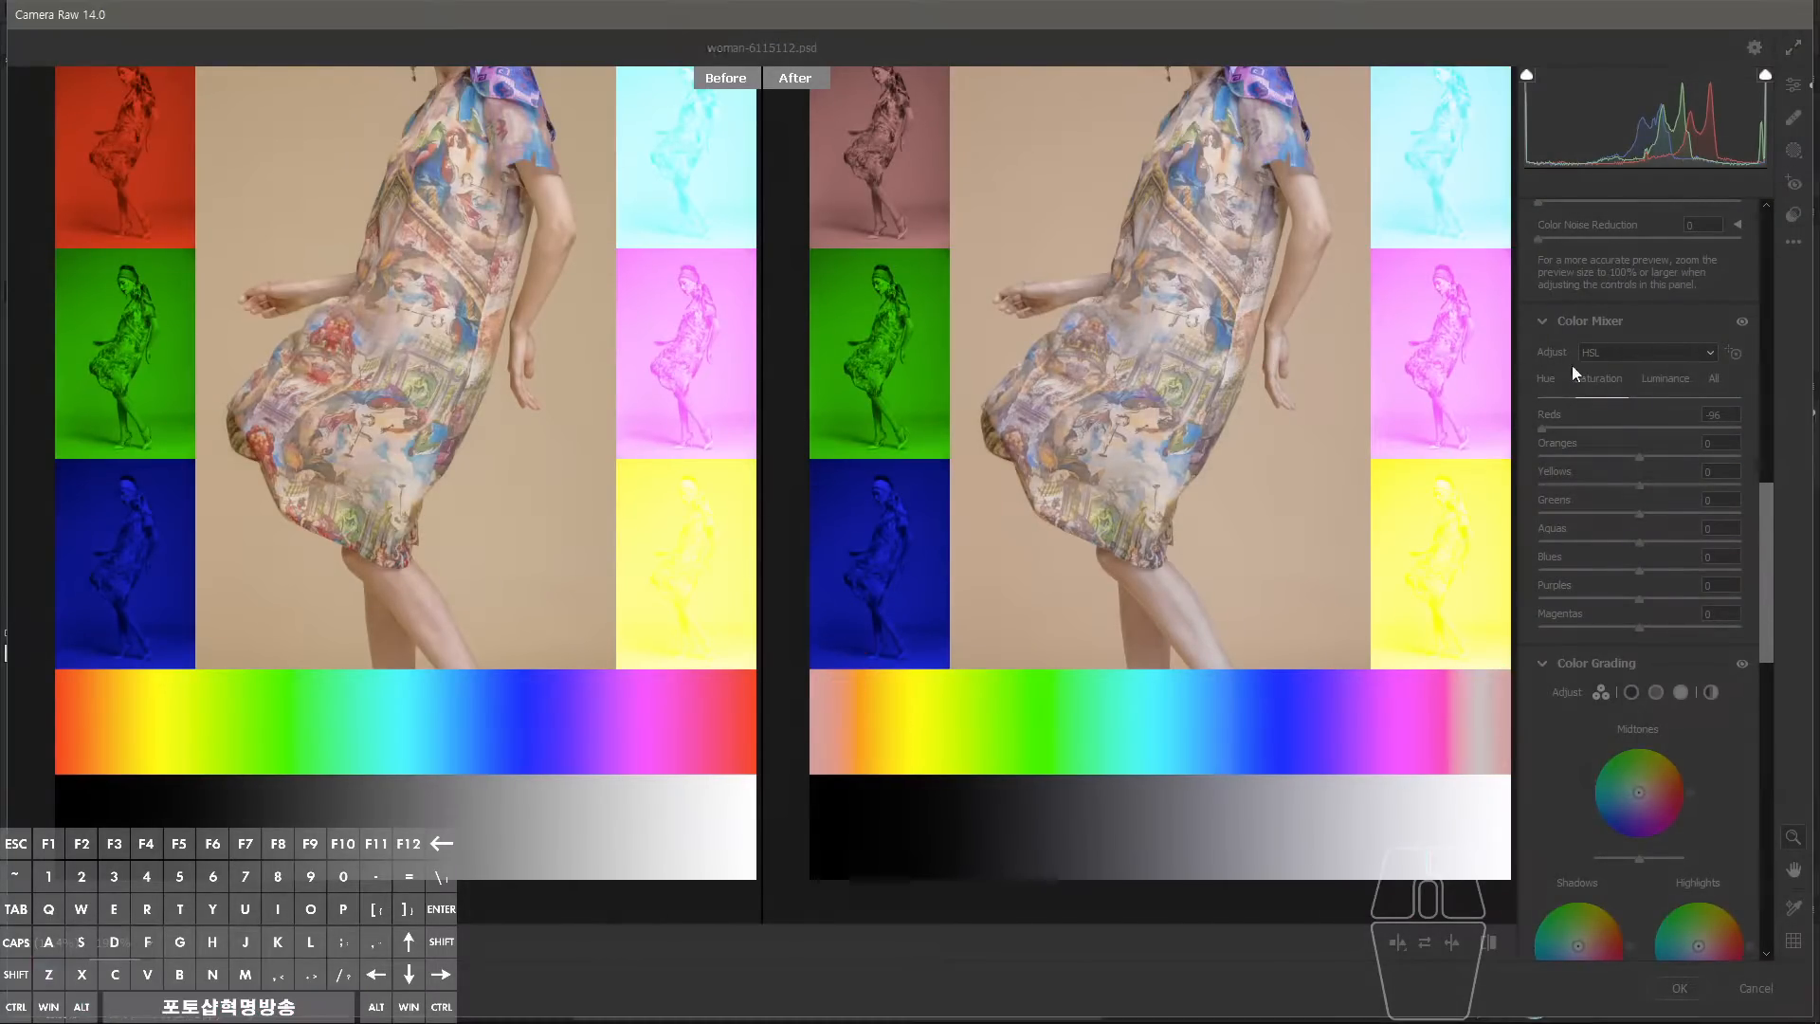
Raise the Reds saturation and set the hues to Reds -6, Oranges -1, Yellows +5, Greens +1, Aquas -22, Blues +7 and Purples -7.
mouse_move(1543, 428)
mouse_down()
mouse_move(1657, 430)
mouse_move(1632, 429)
mouse_move(1669, 457)
mouse_move(1609, 457)
mouse_move(1687, 483)
mouse_move(1645, 484)
mouse_move(1685, 514)
mouse_move(1640, 513)
mouse_up()
click(1545, 378)
mouse_move(1639, 541)
mouse_down()
mouse_move(1704, 536)
mouse_move(1626, 542)
mouse_move(1659, 582)
mouse_move(1580, 589)
mouse_move(1646, 585)
mouse_move(1651, 566)
mouse_up()
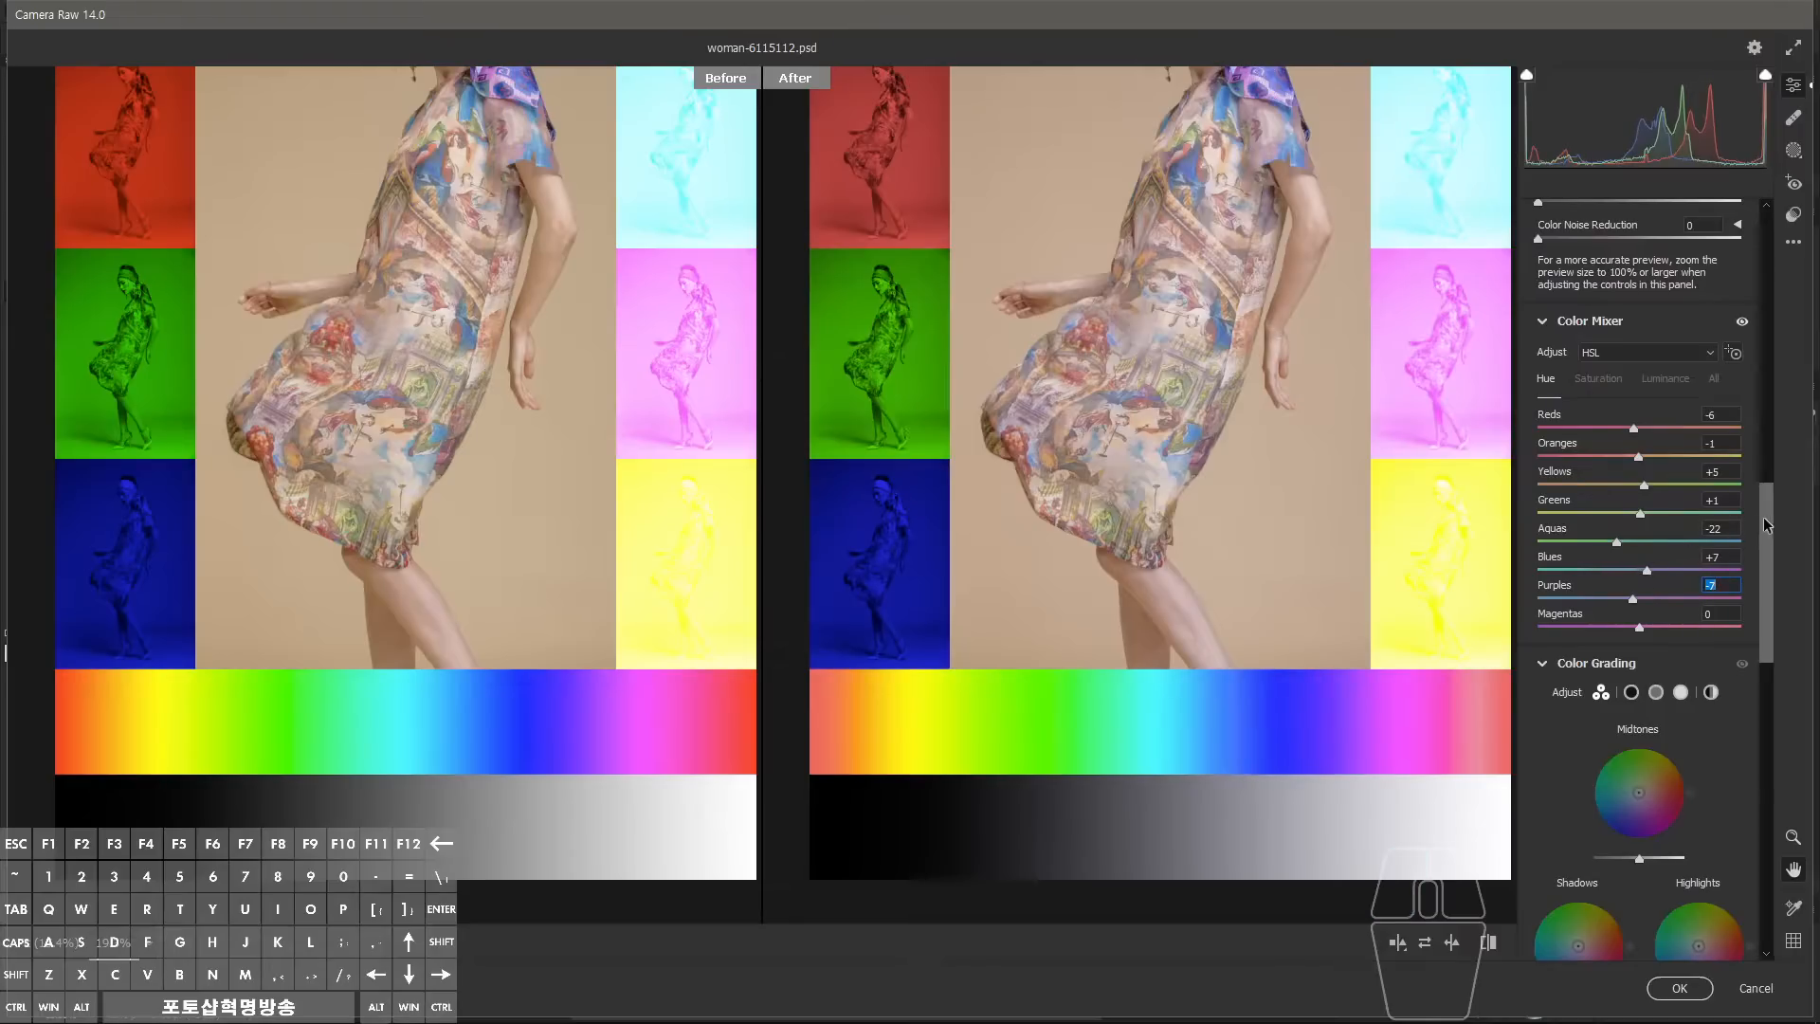
Apply the Clean Red Light preset from the TOP group with the whole portrait and chart in view.
scroll(1751, 464, up, 1)
scroll(1752, 465, up, 2)
drag(1252, 240, 1222, 488)
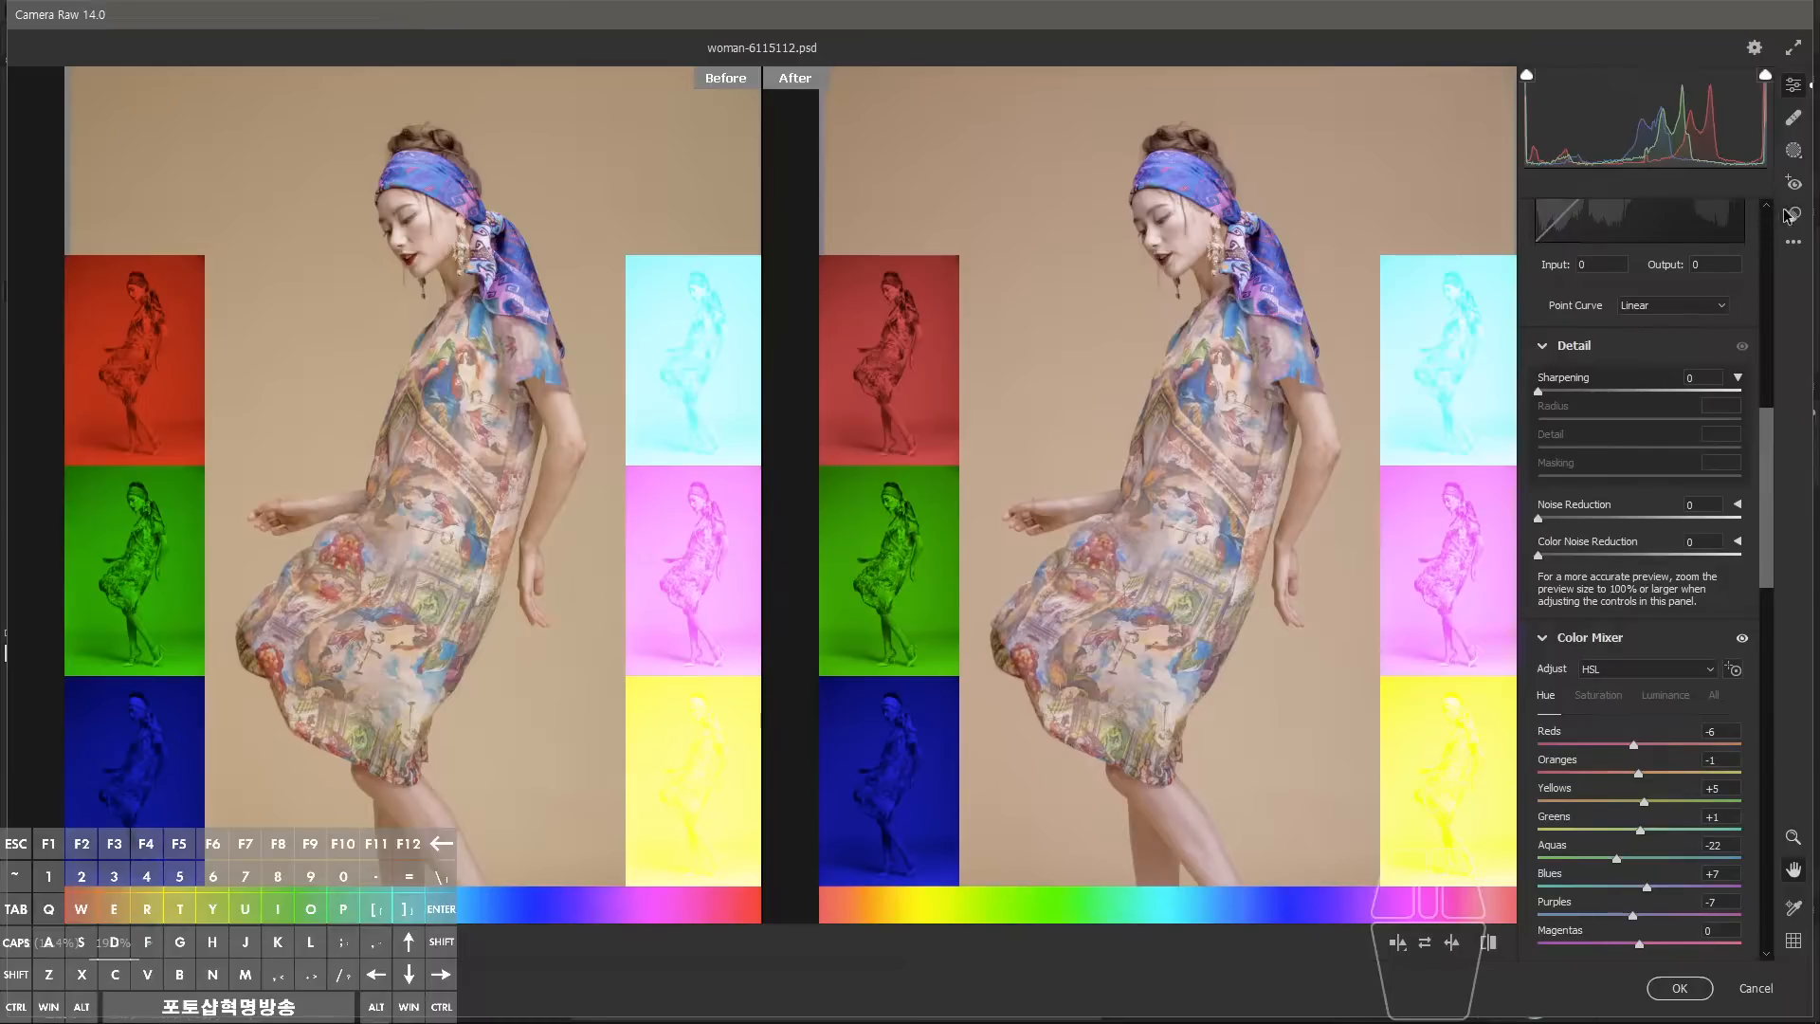
click(1790, 218)
scroll(1770, 365, down, 2)
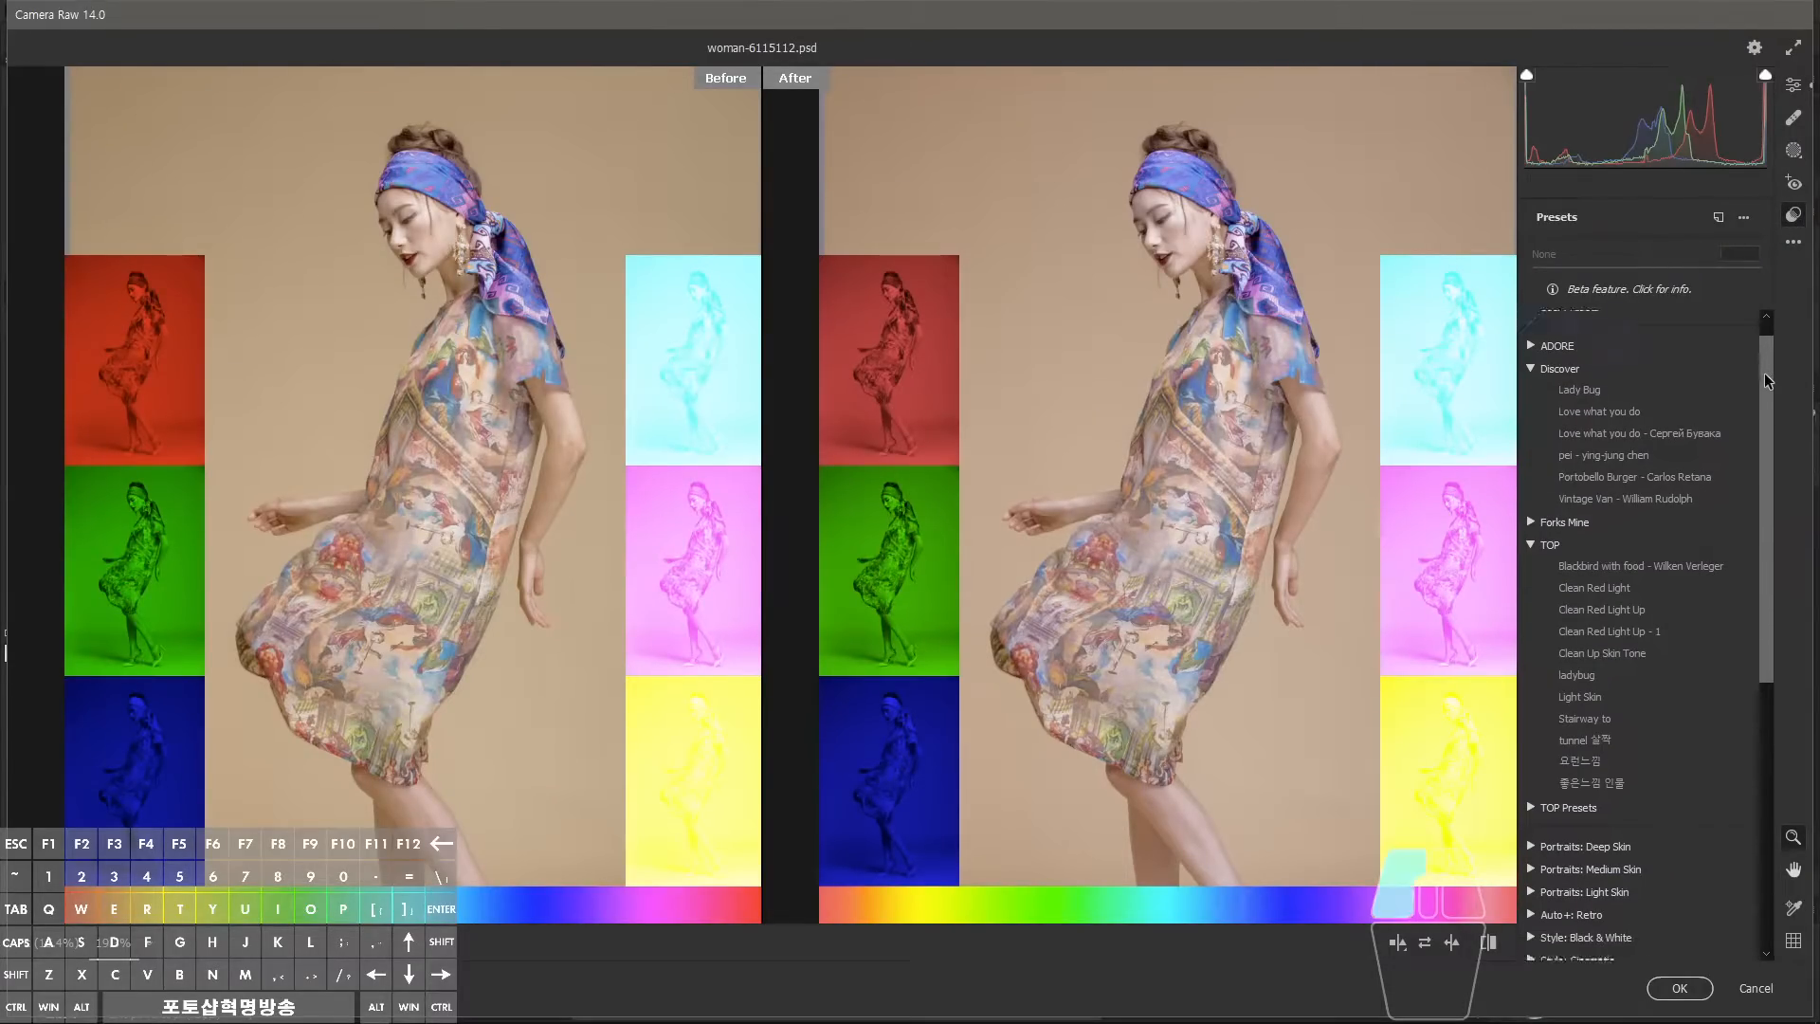
mouse_move(1283, 515)
mouse_down()
mouse_move(1235, 527)
mouse_move(1312, 569)
mouse_move(1307, 541)
mouse_up()
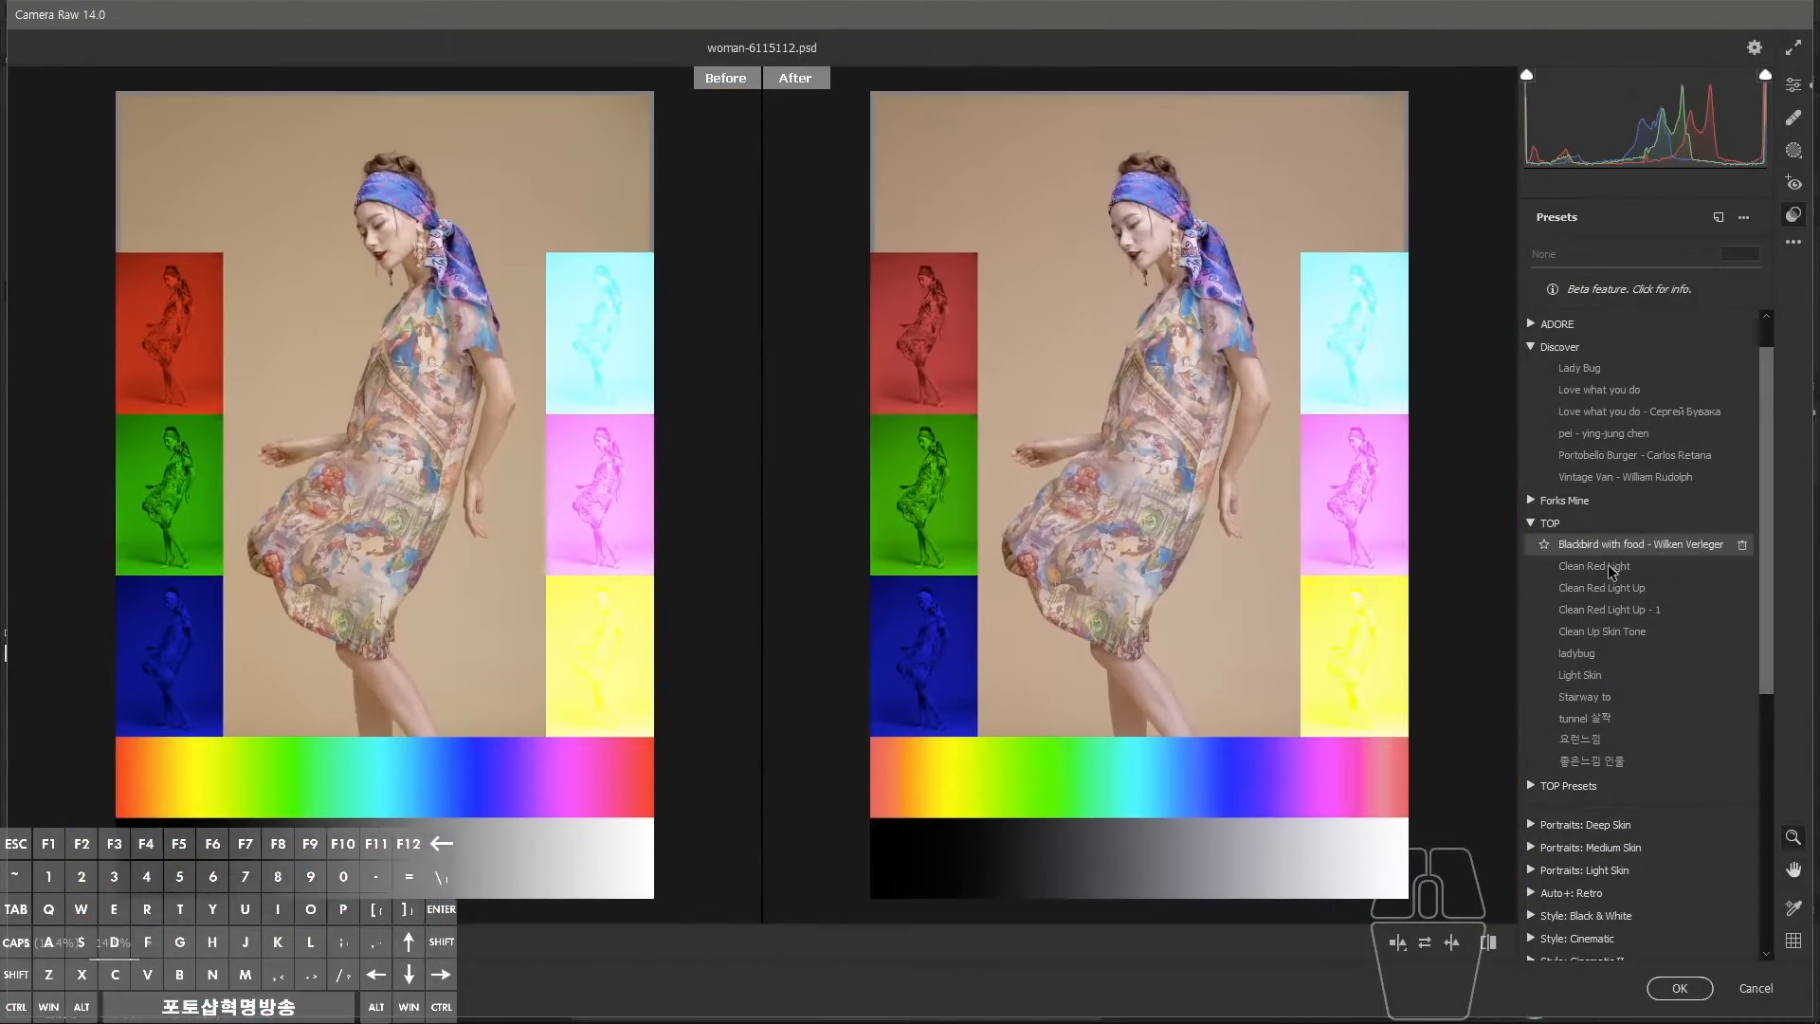
click(1602, 566)
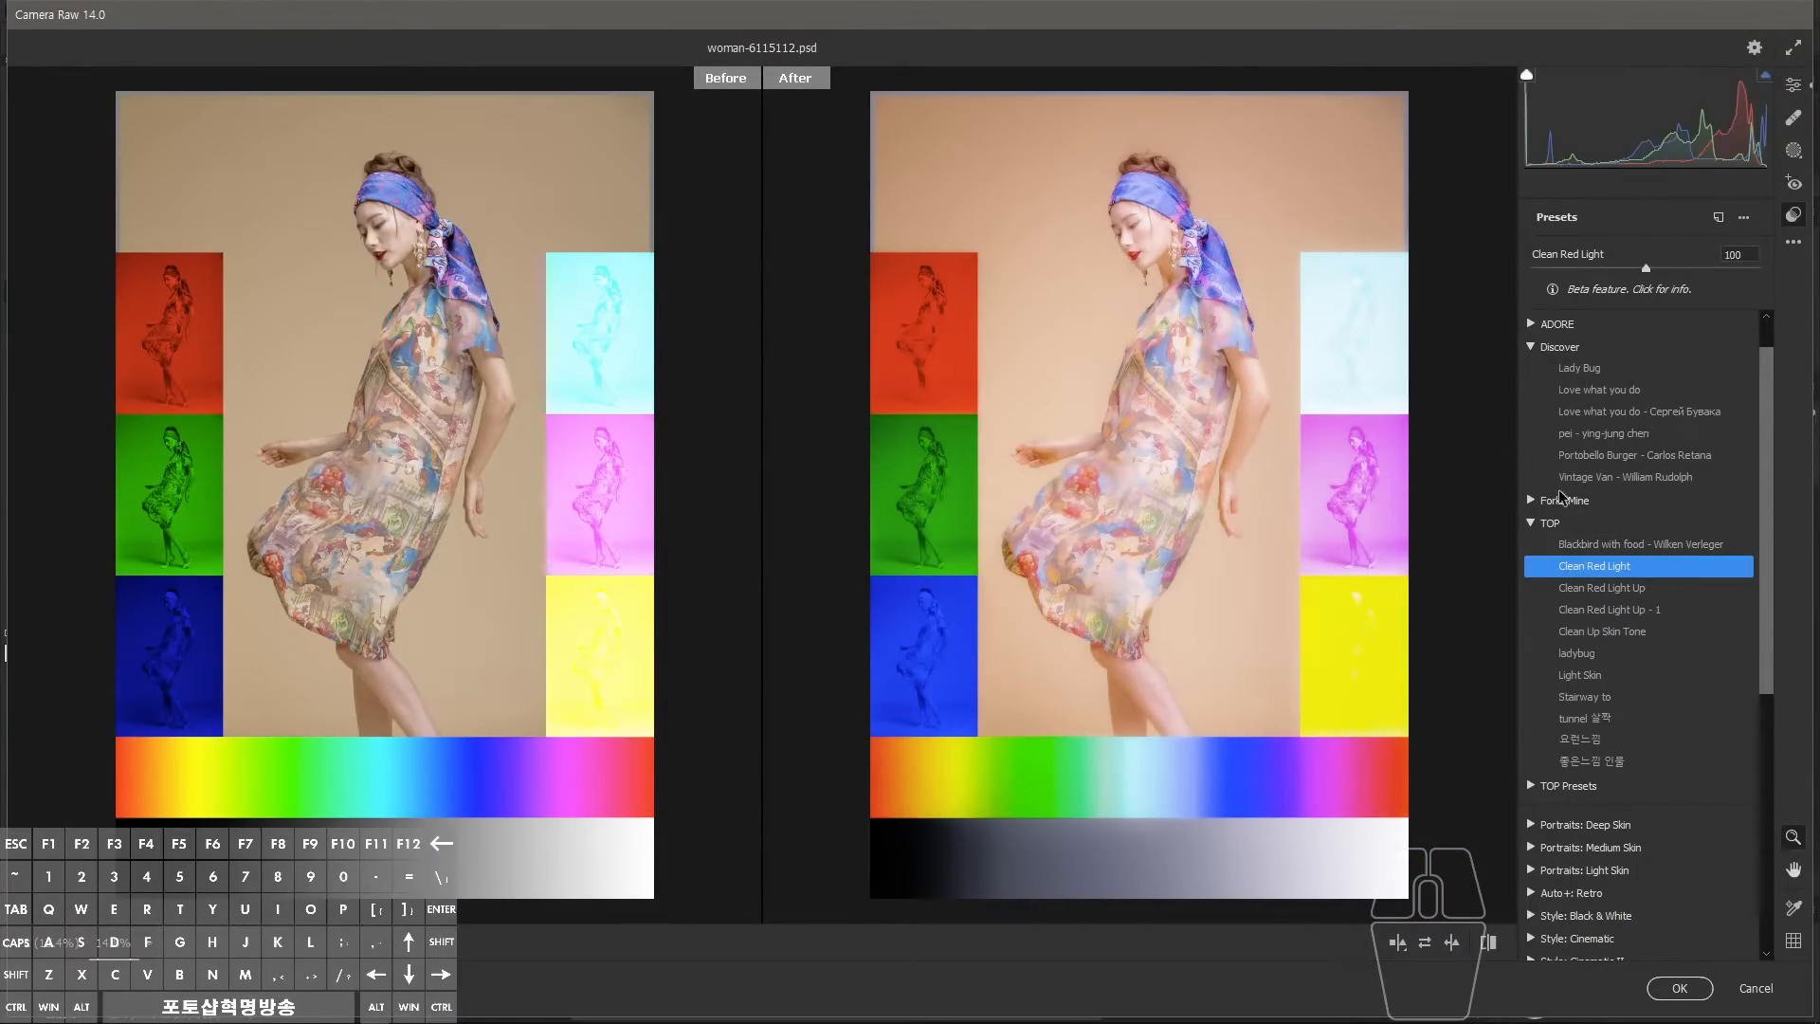
Examine the preset's effect on the red and yellow panels and the cyan part of the hue strip.
drag(1355, 594, 1413, 597)
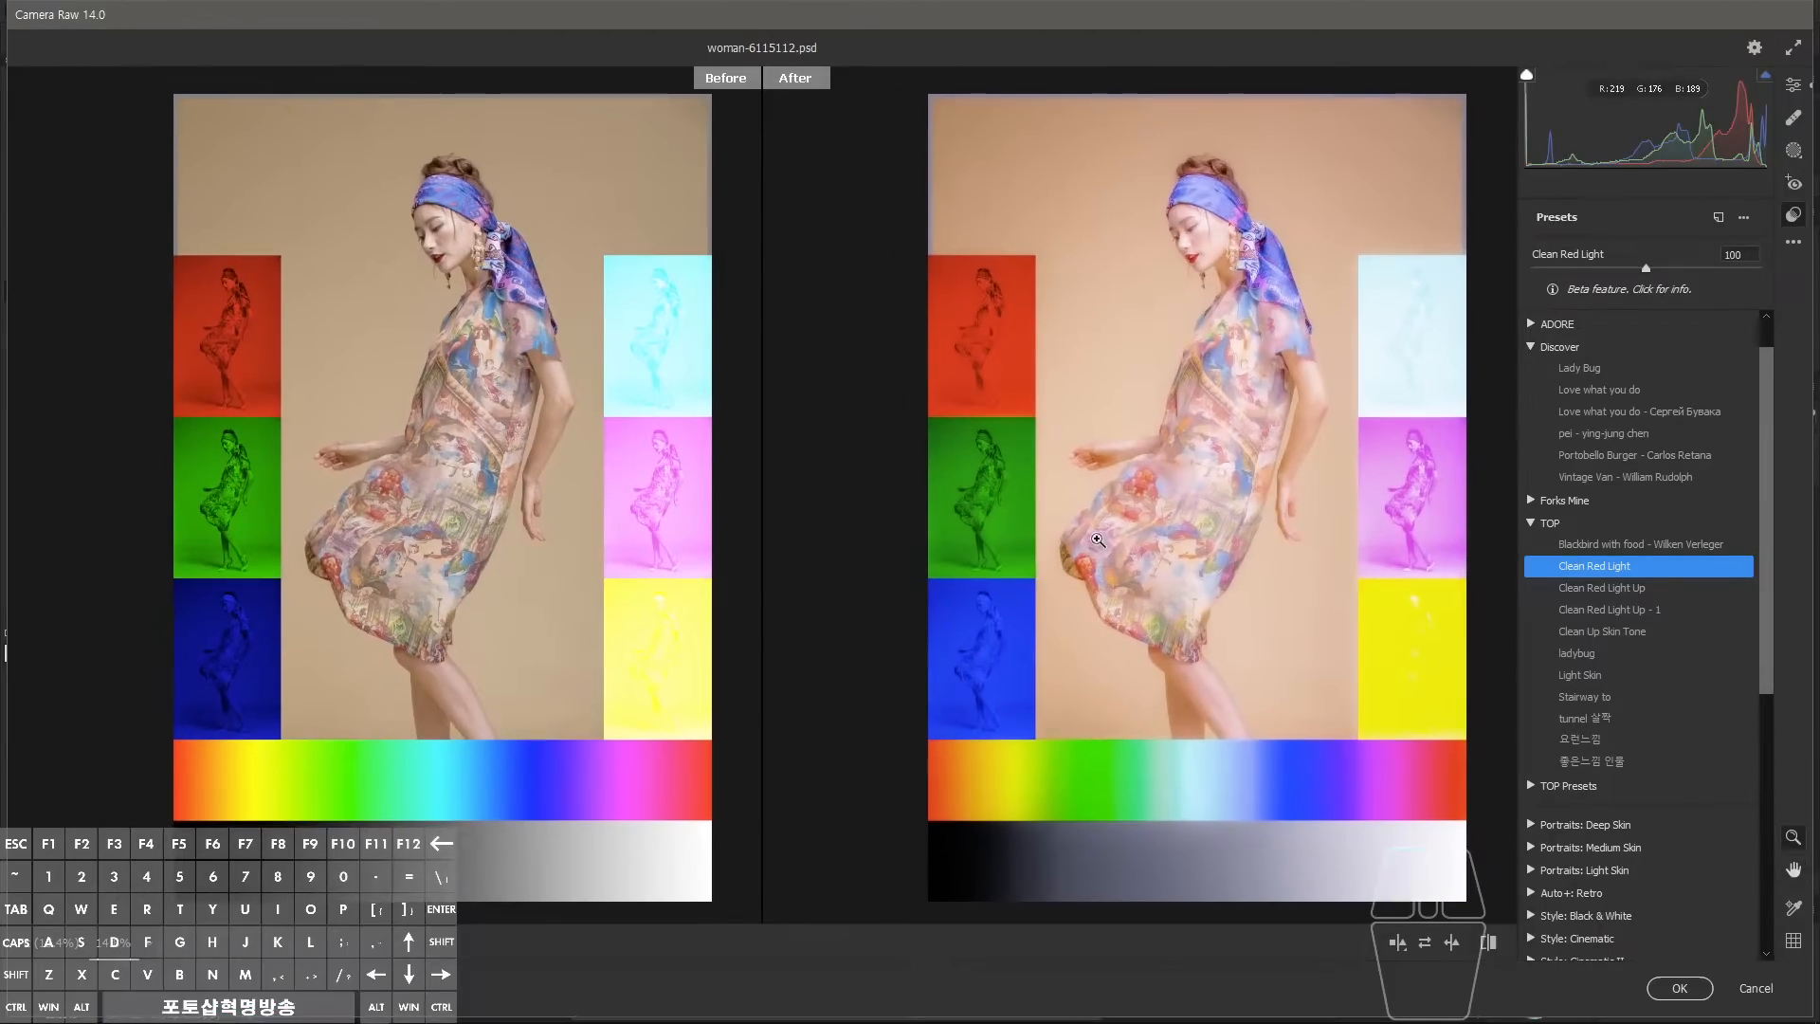
key(alt+Tab)
drag(957, 319, 1014, 347)
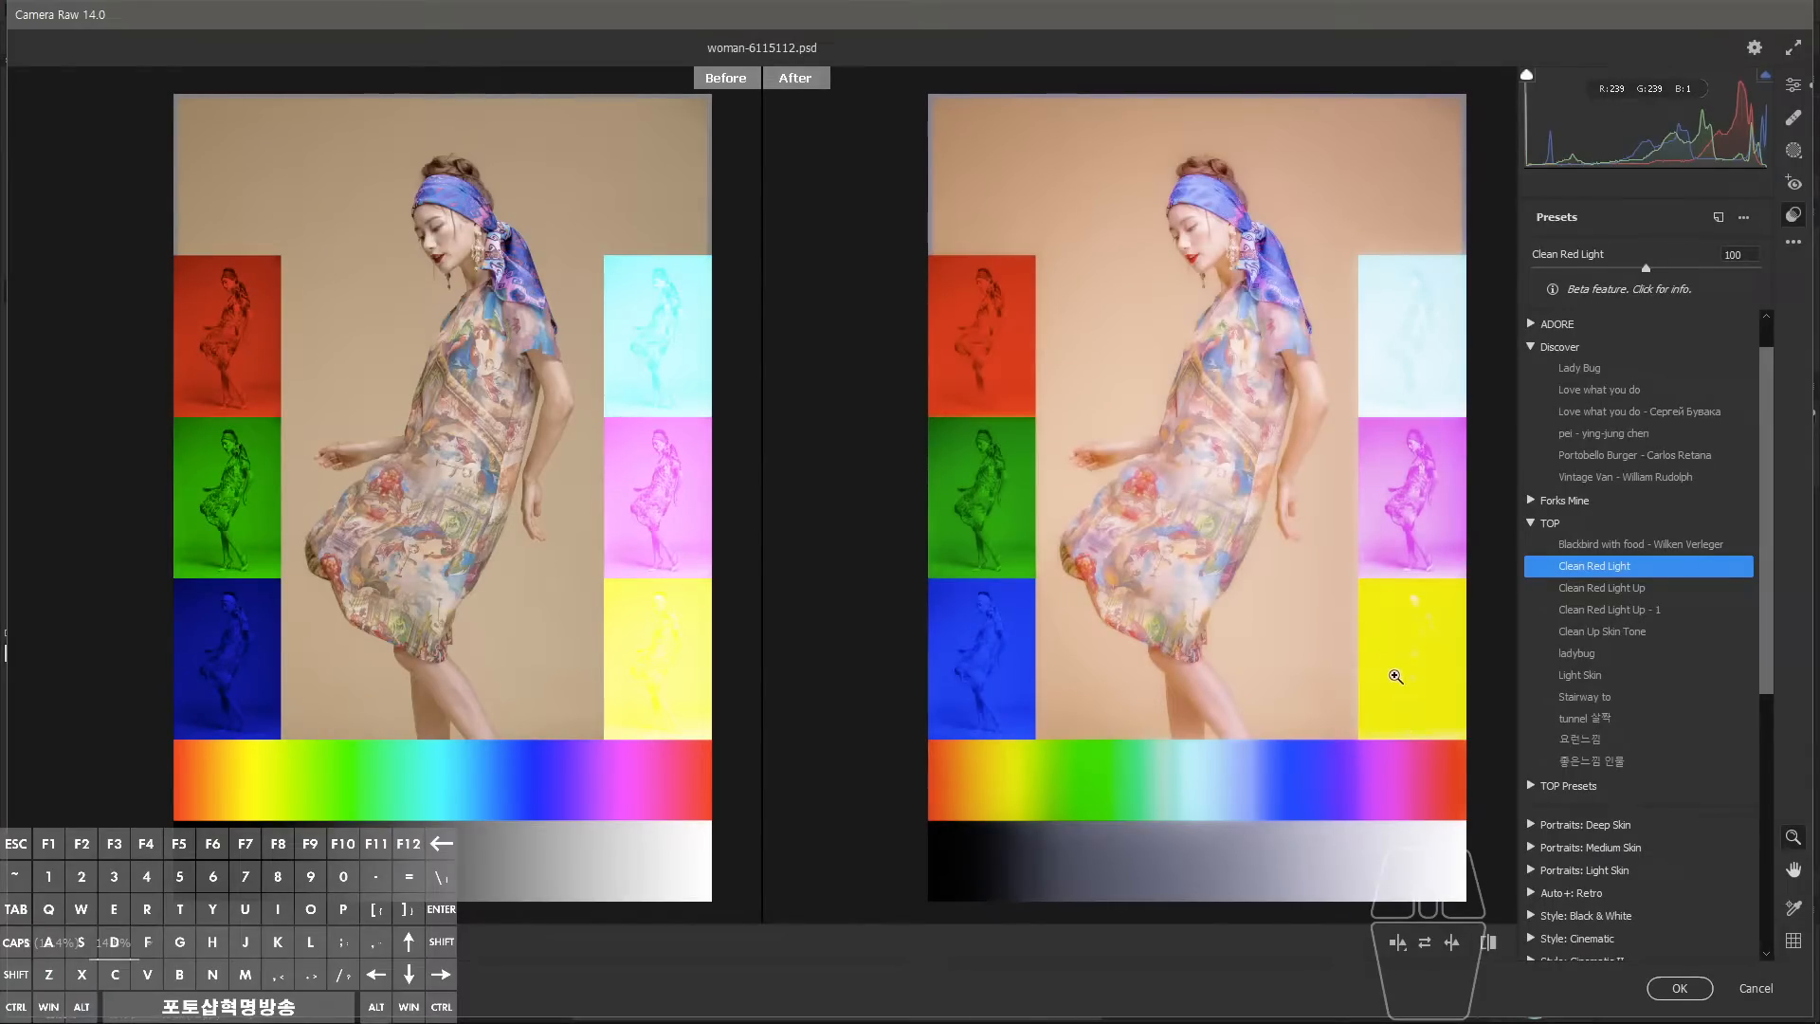
key(alt+Tab)
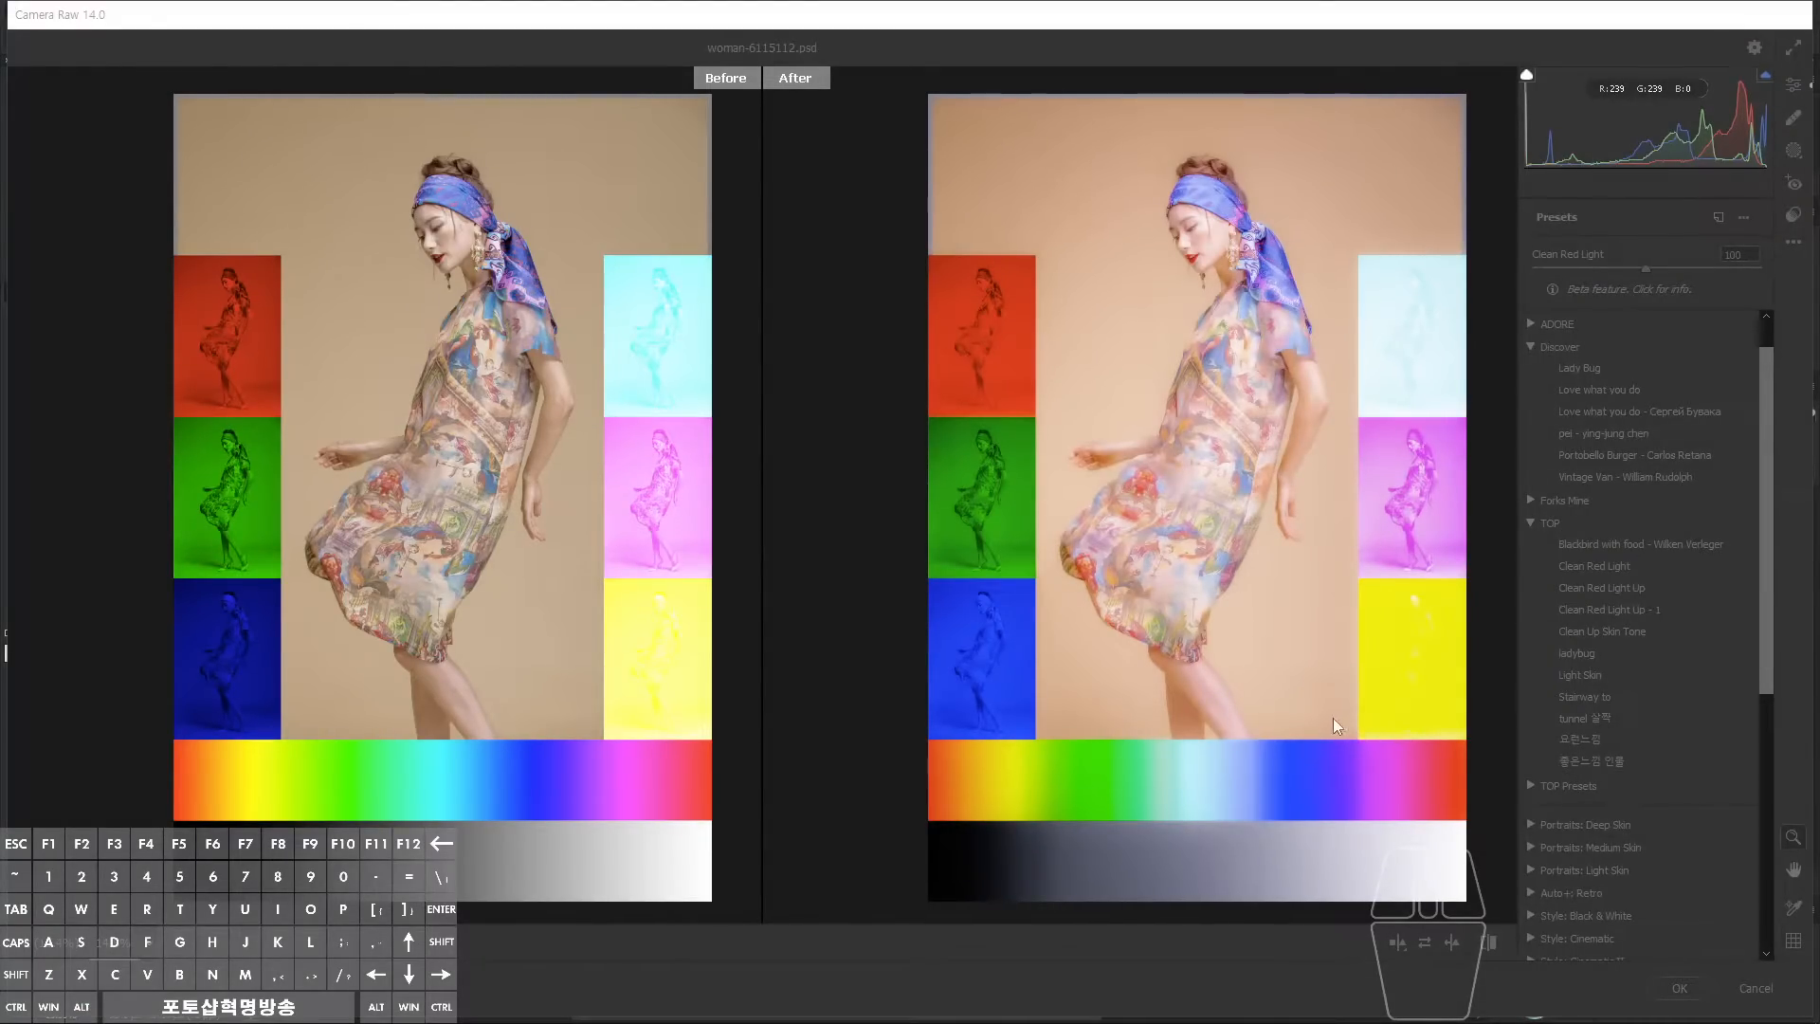
click(1361, 708)
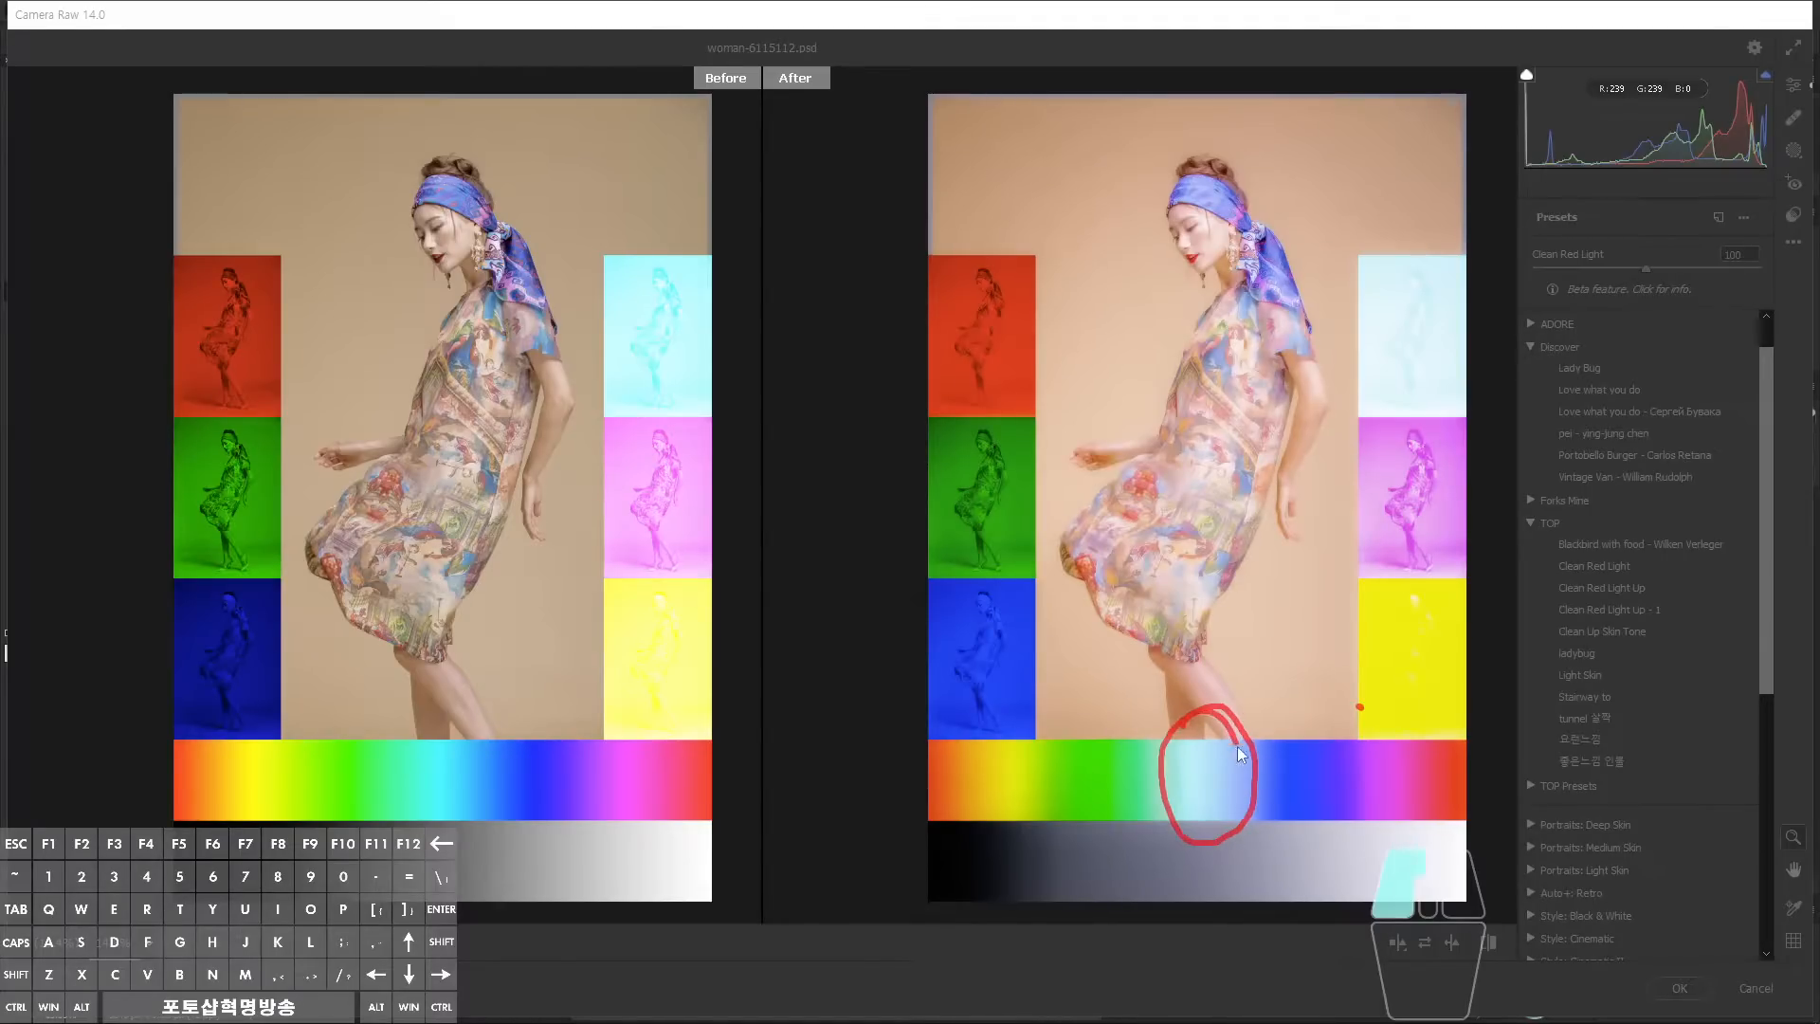
key(Escape)
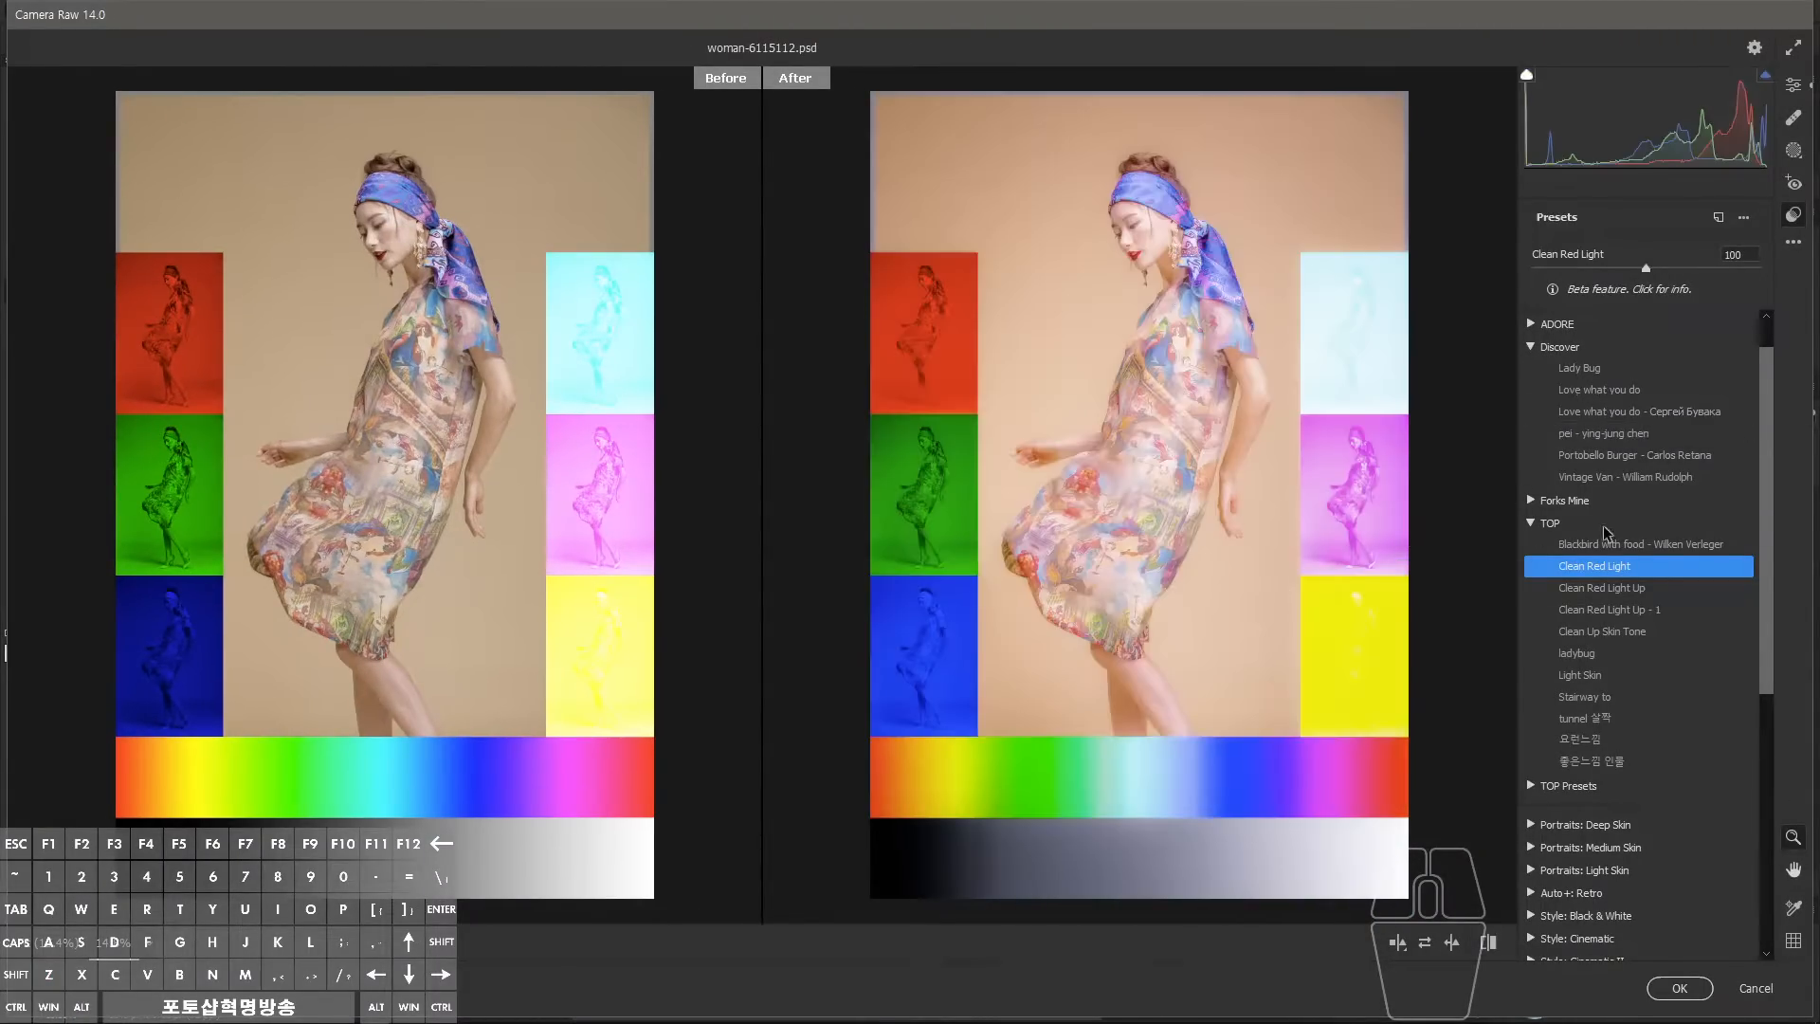
Examine the pale cyan band of the After hue strip against its neighbouring hues and the gray gradient.
key(space)
drag(1167, 623, 1191, 608)
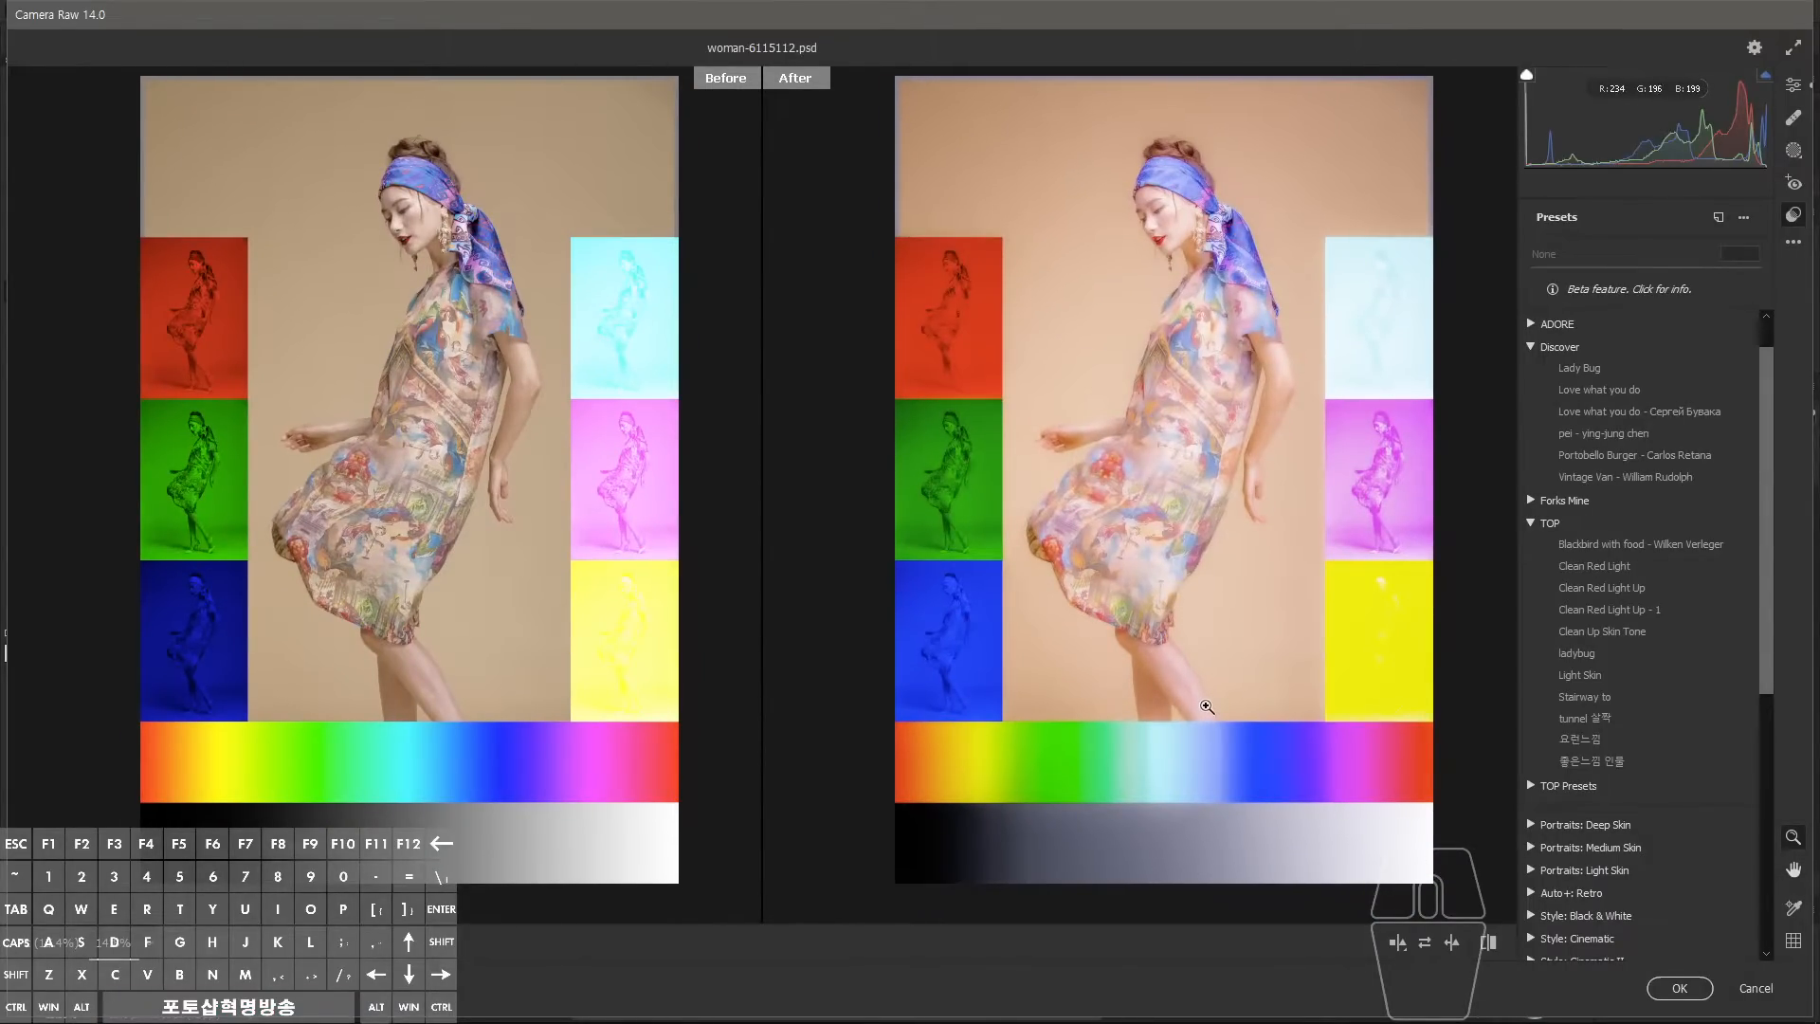
key(space)
drag(1182, 762, 1190, 727)
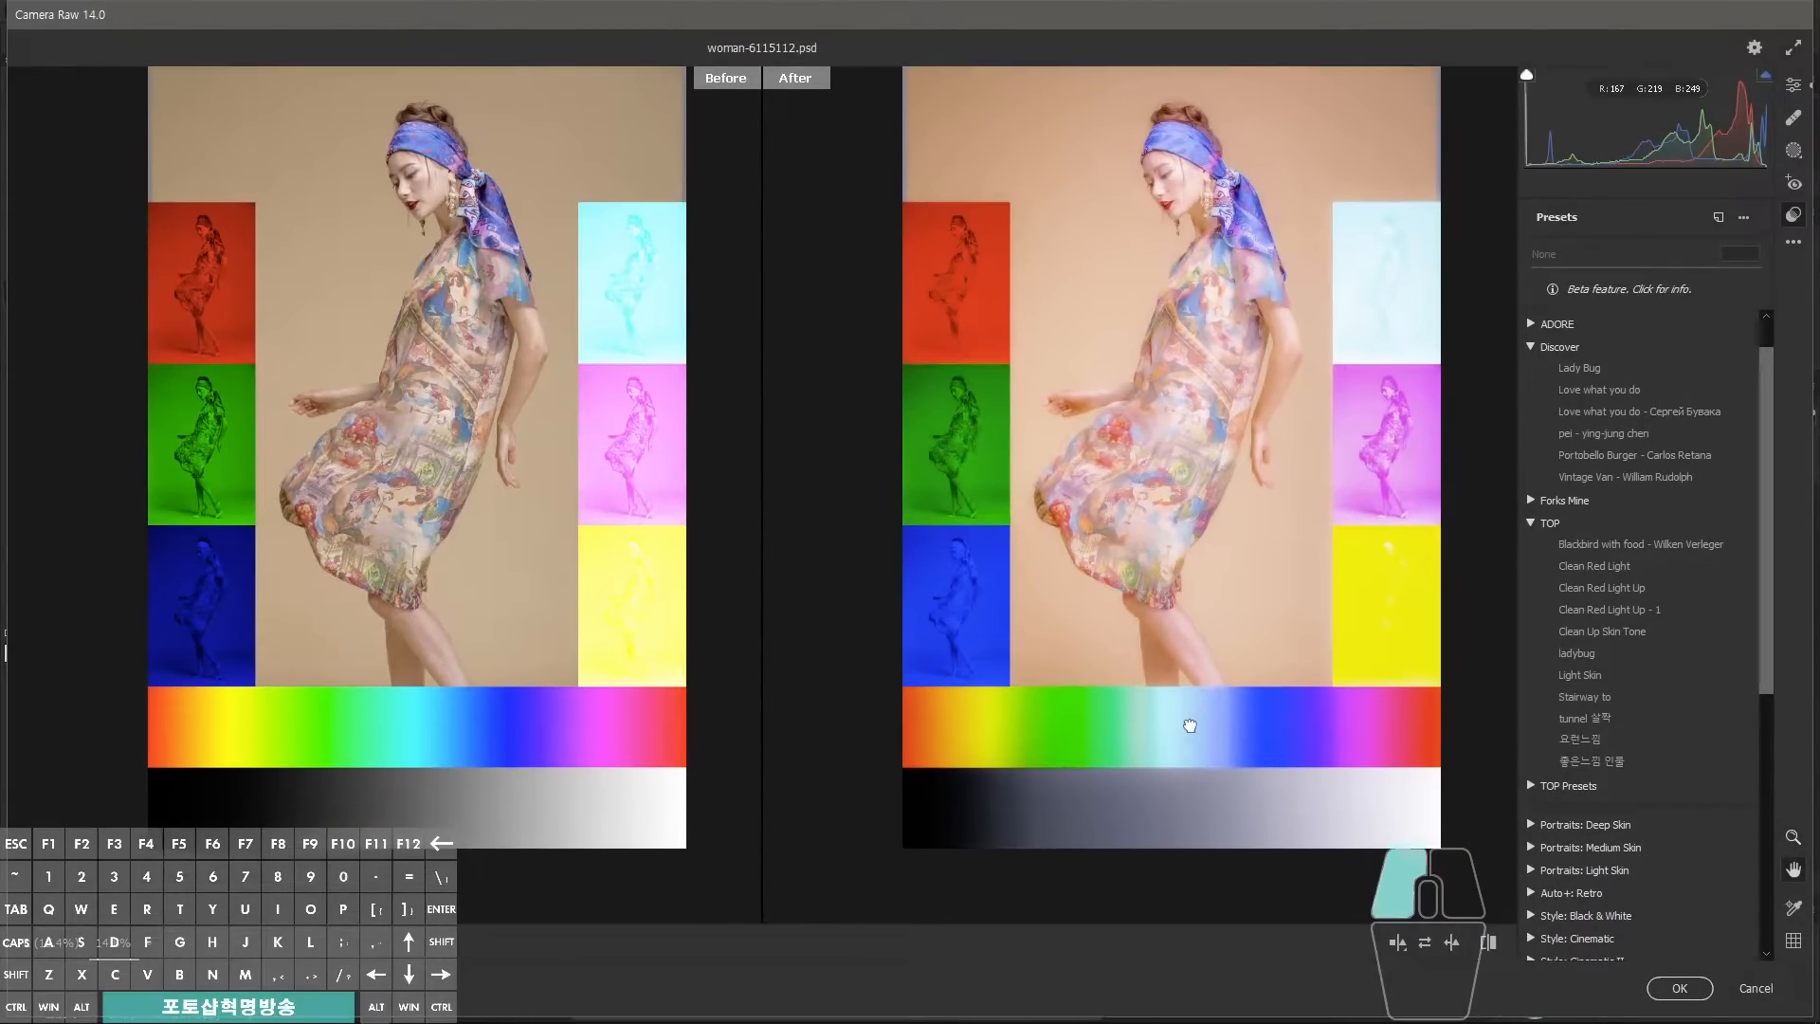
key(alt+z)
drag(1002, 790, 1003, 790)
mouse_move(1254, 841)
mouse_down()
mouse_move(1120, 746)
mouse_move(1179, 546)
mouse_move(1175, 656)
mouse_move(1167, 531)
mouse_move(1201, 626)
mouse_up()
mouse_move(1080, 788)
mouse_down()
mouse_move(1235, 834)
mouse_move(1094, 822)
mouse_move(1150, 796)
mouse_move(1162, 666)
mouse_move(1159, 741)
mouse_move(1237, 725)
mouse_move(1245, 658)
mouse_move(1237, 784)
mouse_move(1134, 670)
mouse_move(1237, 722)
mouse_up()
drag(1311, 561, 1279, 611)
drag(1250, 571, 1317, 611)
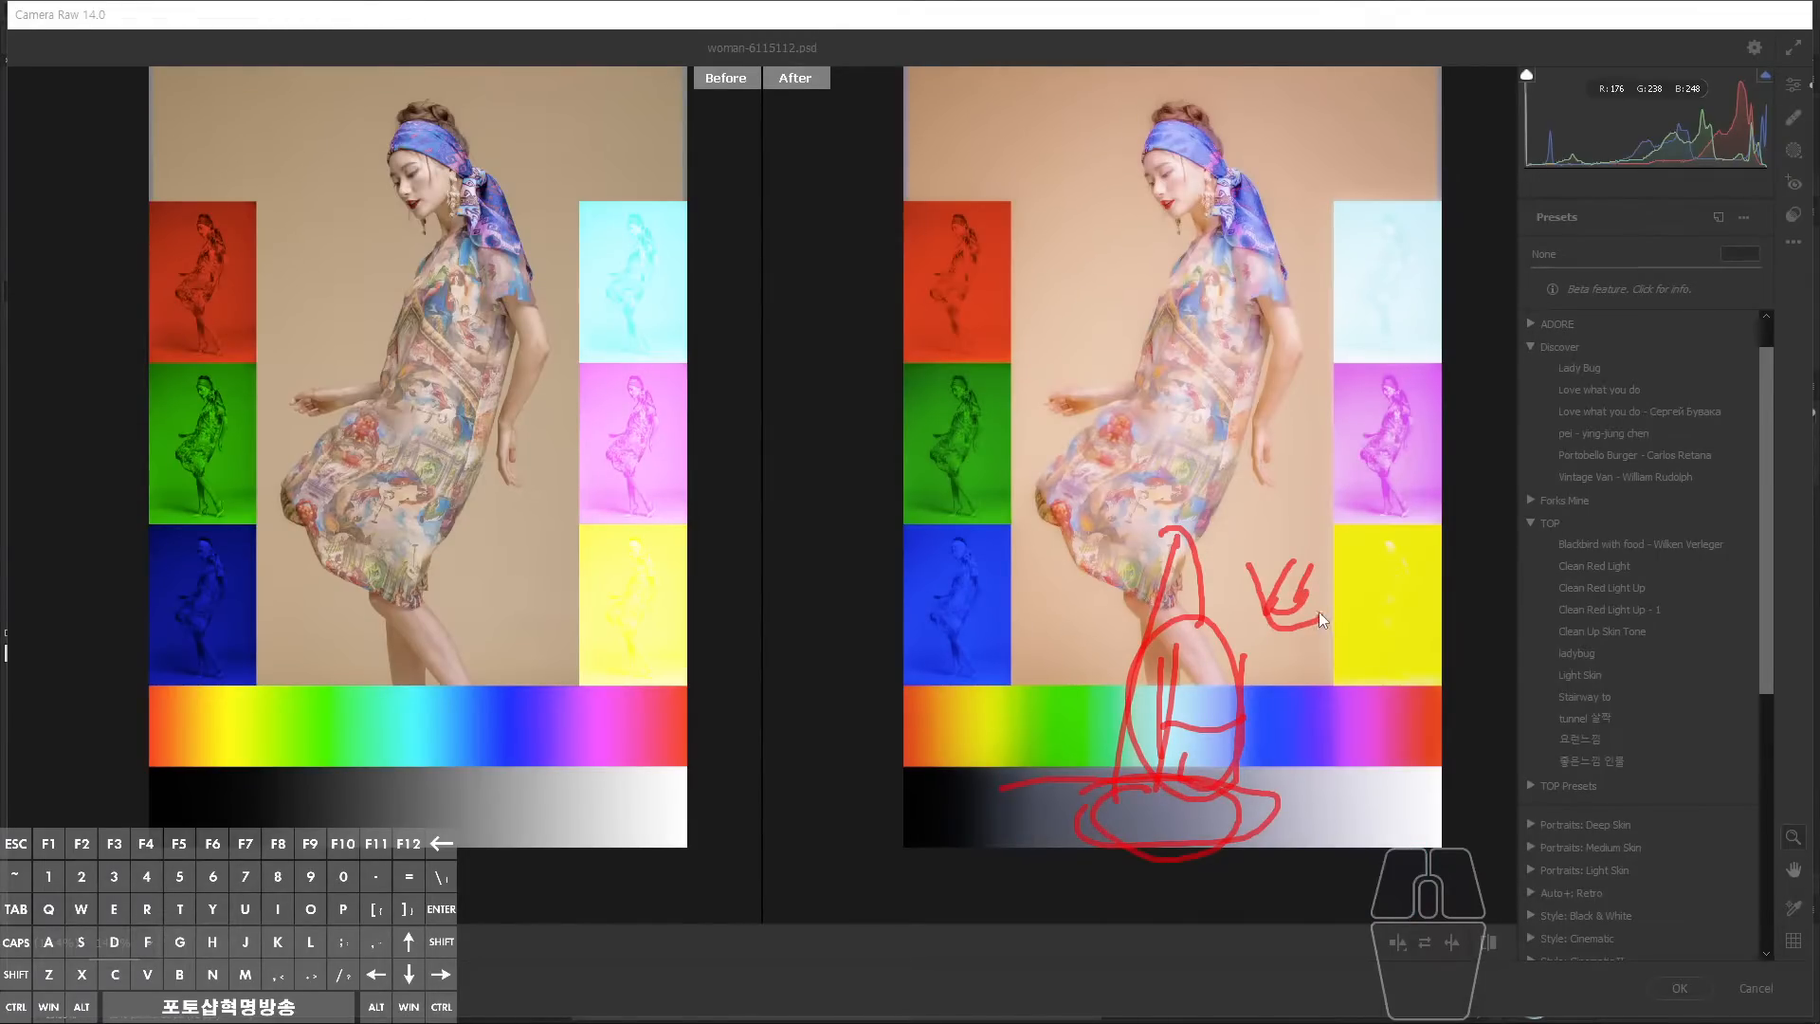
key(alt+z)
Compare the cyan panel with the opposite red panel in the After view.
key(space)
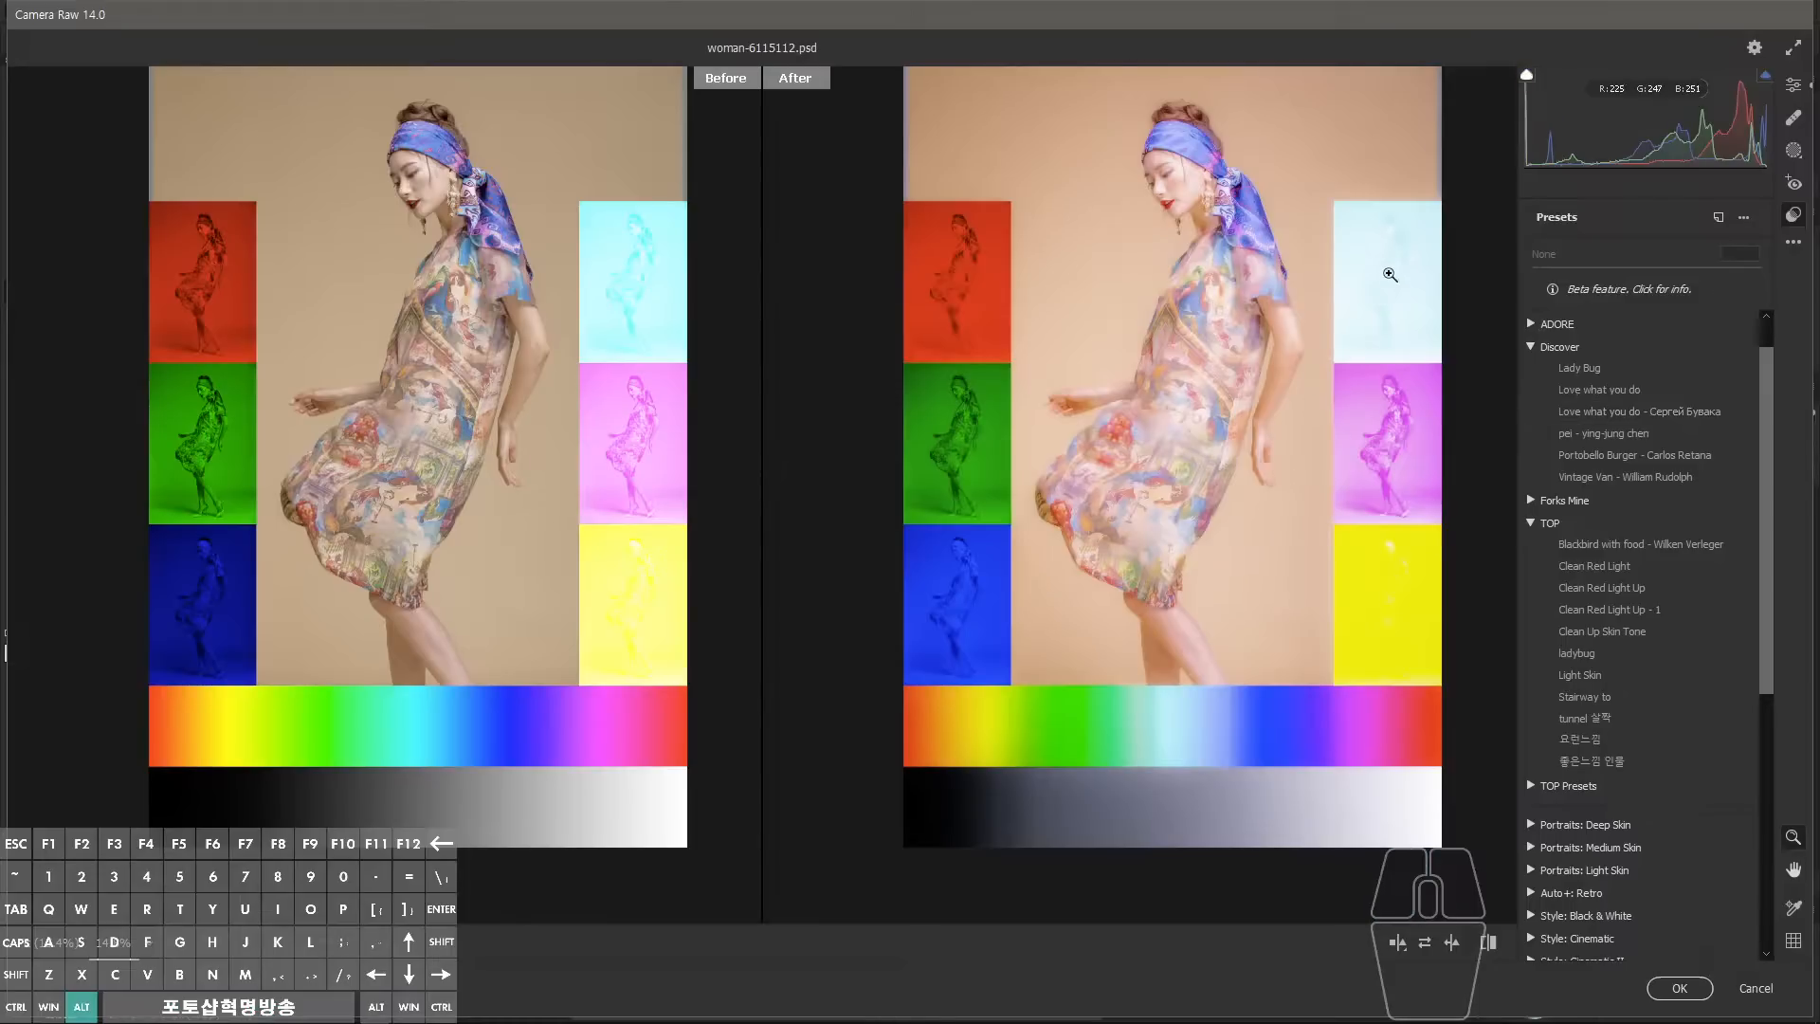
key(alt+z)
mouse_move(1352, 307)
mouse_down()
mouse_move(1388, 216)
mouse_move(1371, 333)
mouse_up()
mouse_move(1416, 233)
mouse_down()
mouse_move(1385, 344)
mouse_move(1373, 332)
mouse_up()
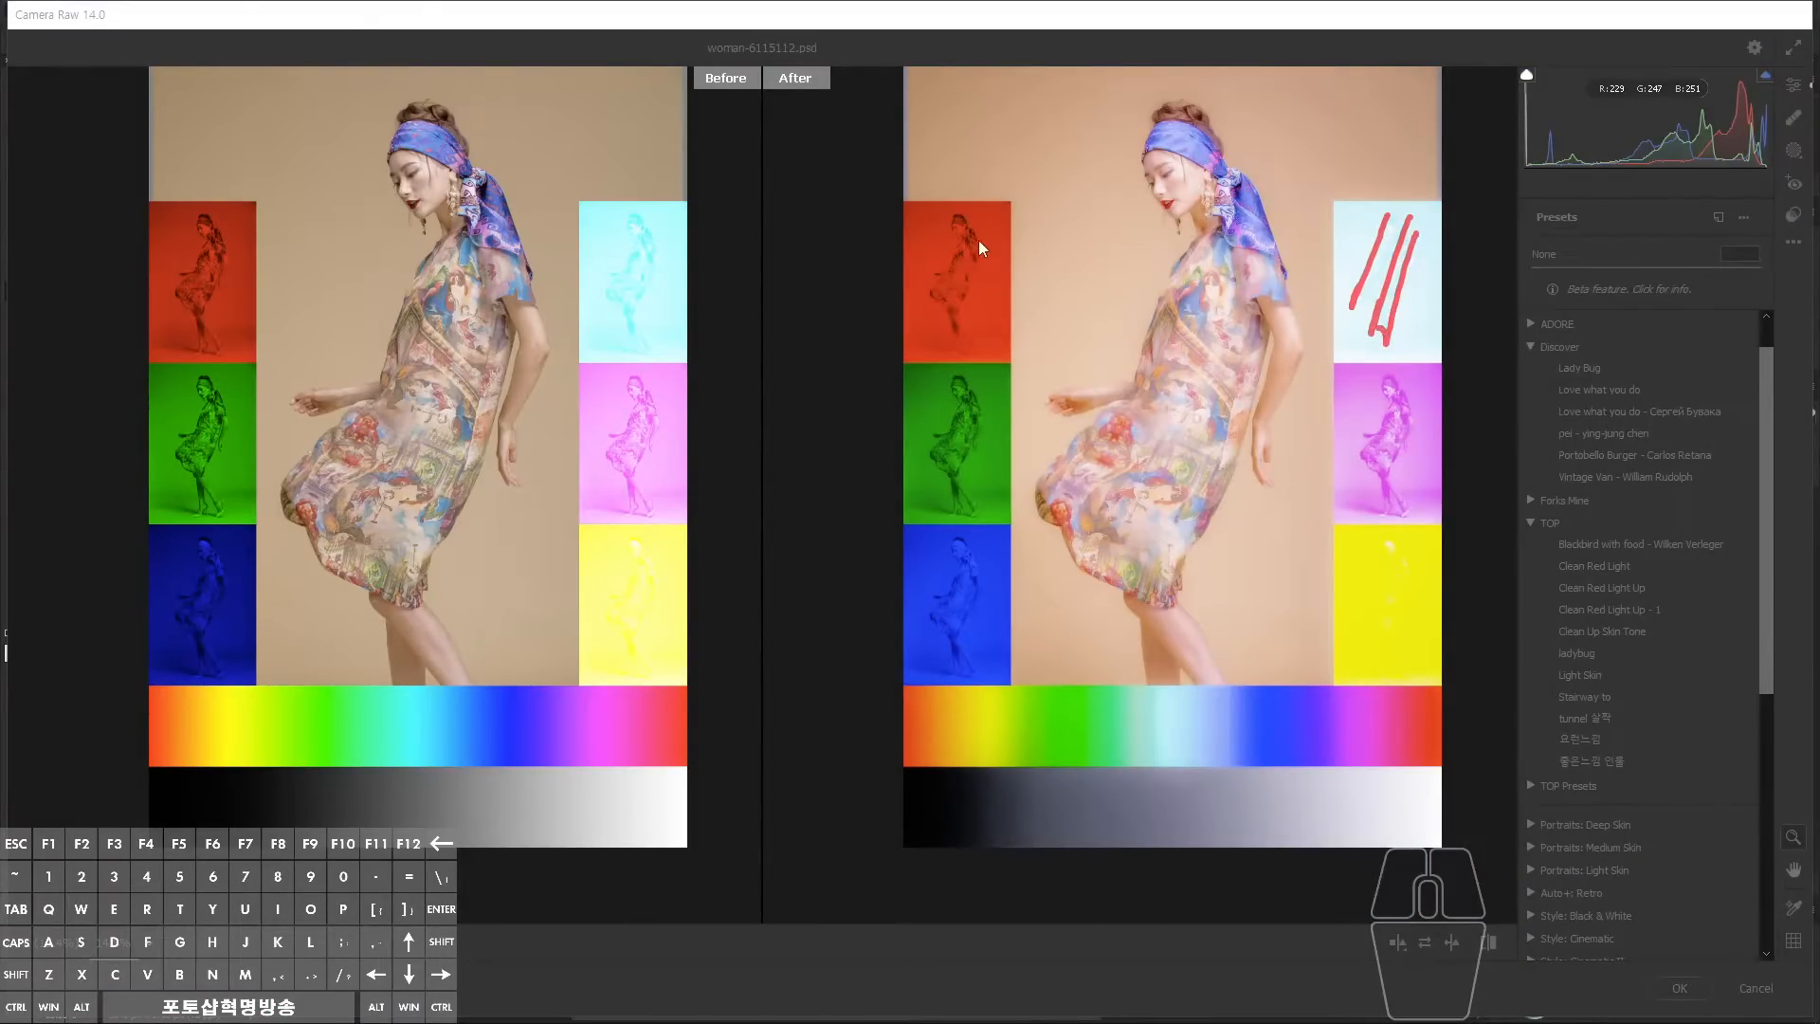
mouse_move(984, 208)
mouse_down()
mouse_move(927, 313)
mouse_move(944, 338)
mouse_up()
drag(1009, 241, 961, 344)
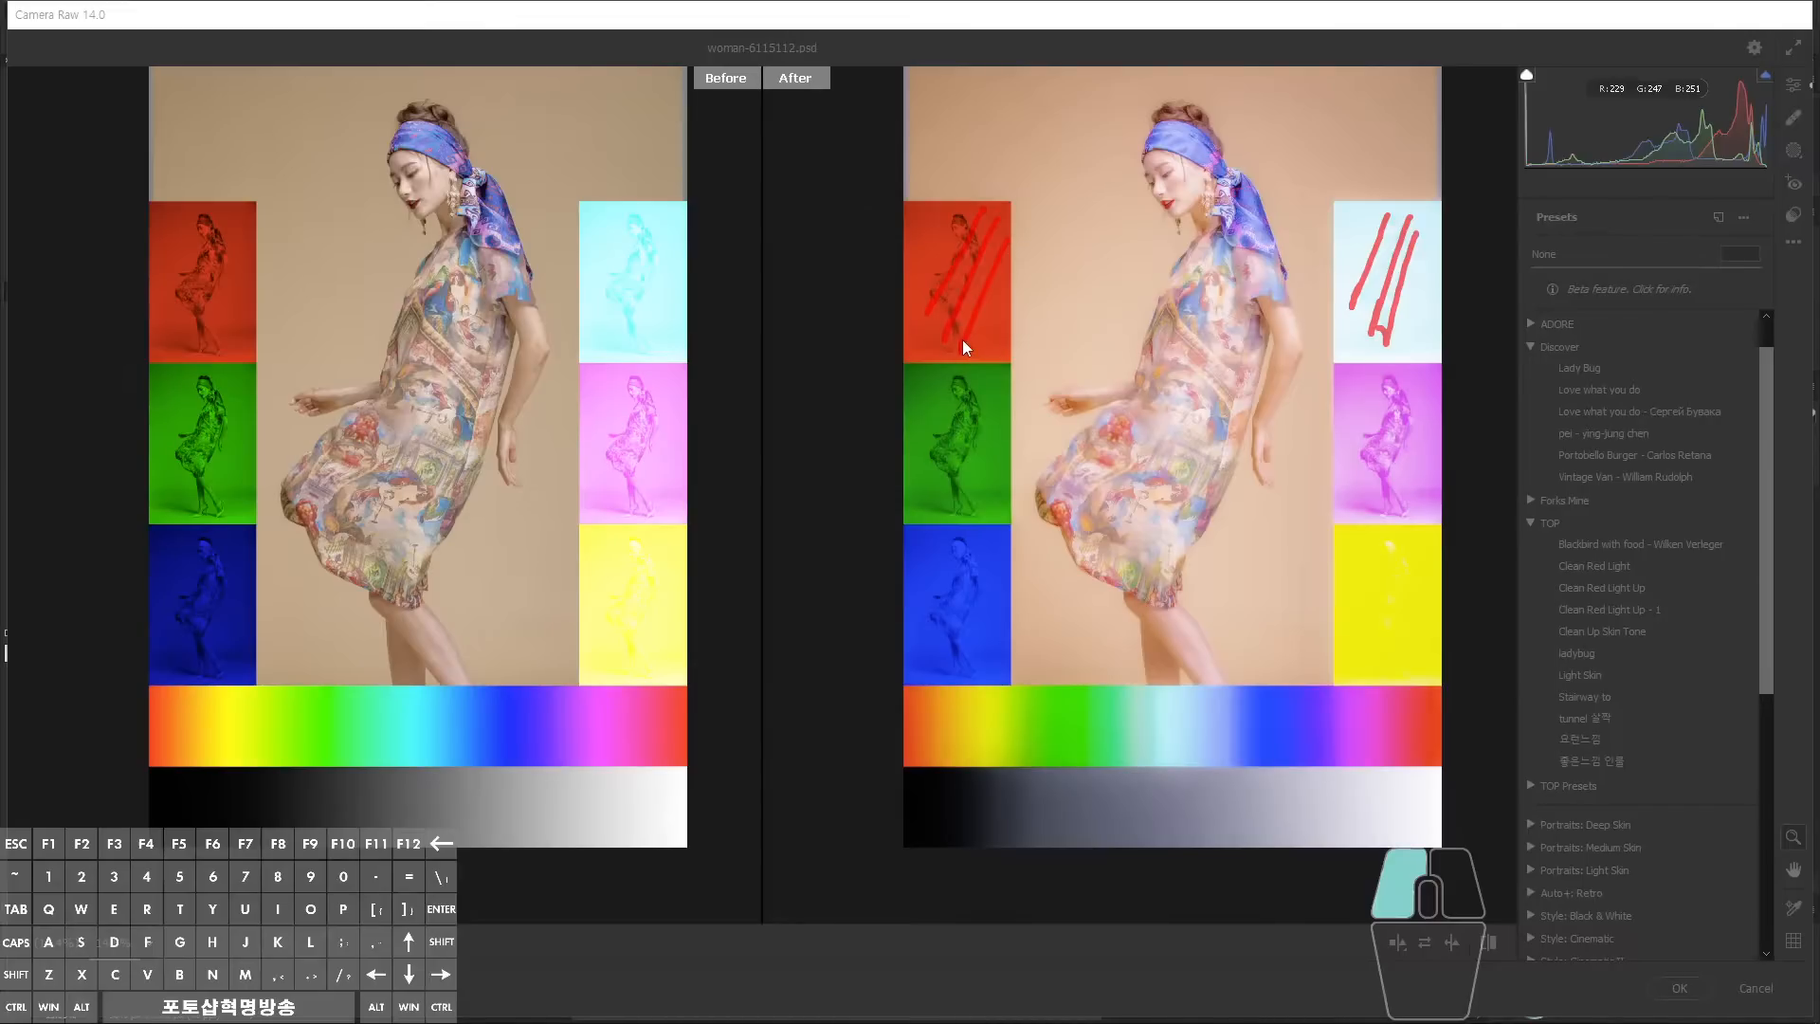
mouse_move(1067, 286)
mouse_down()
mouse_move(1269, 282)
mouse_move(1317, 288)
mouse_up()
mouse_move(1311, 250)
mouse_down()
mouse_move(1306, 309)
mouse_move(1286, 301)
mouse_up()
mouse_move(1070, 240)
mouse_down()
mouse_move(1059, 280)
mouse_move(1085, 327)
mouse_up()
drag(1386, 213, 1414, 318)
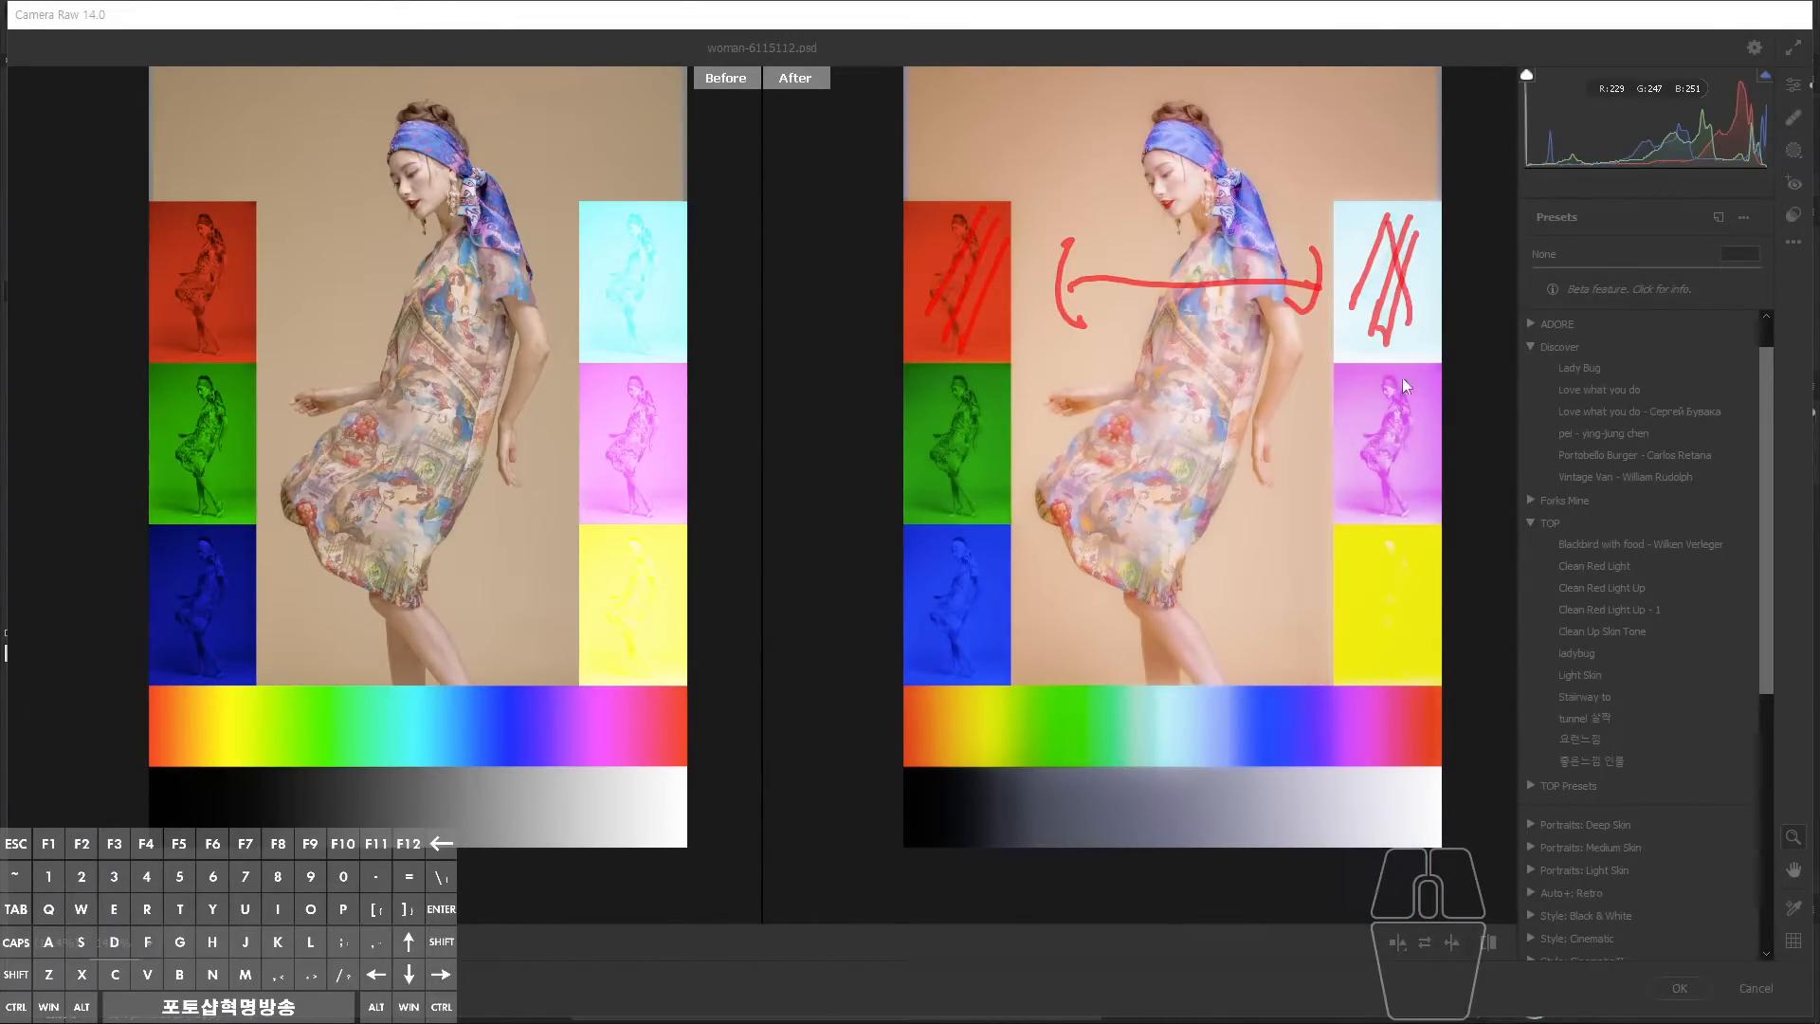
Check the magenta, green, blue and yellow panels of the After view.
drag(1405, 406, 1397, 471)
drag(927, 410, 963, 442)
drag(948, 579, 953, 614)
mouse_move(1386, 606)
mouse_down()
mouse_move(1382, 661)
mouse_move(1410, 562)
mouse_move(1383, 594)
mouse_move(1429, 537)
mouse_move(1419, 588)
mouse_move(1442, 538)
mouse_up()
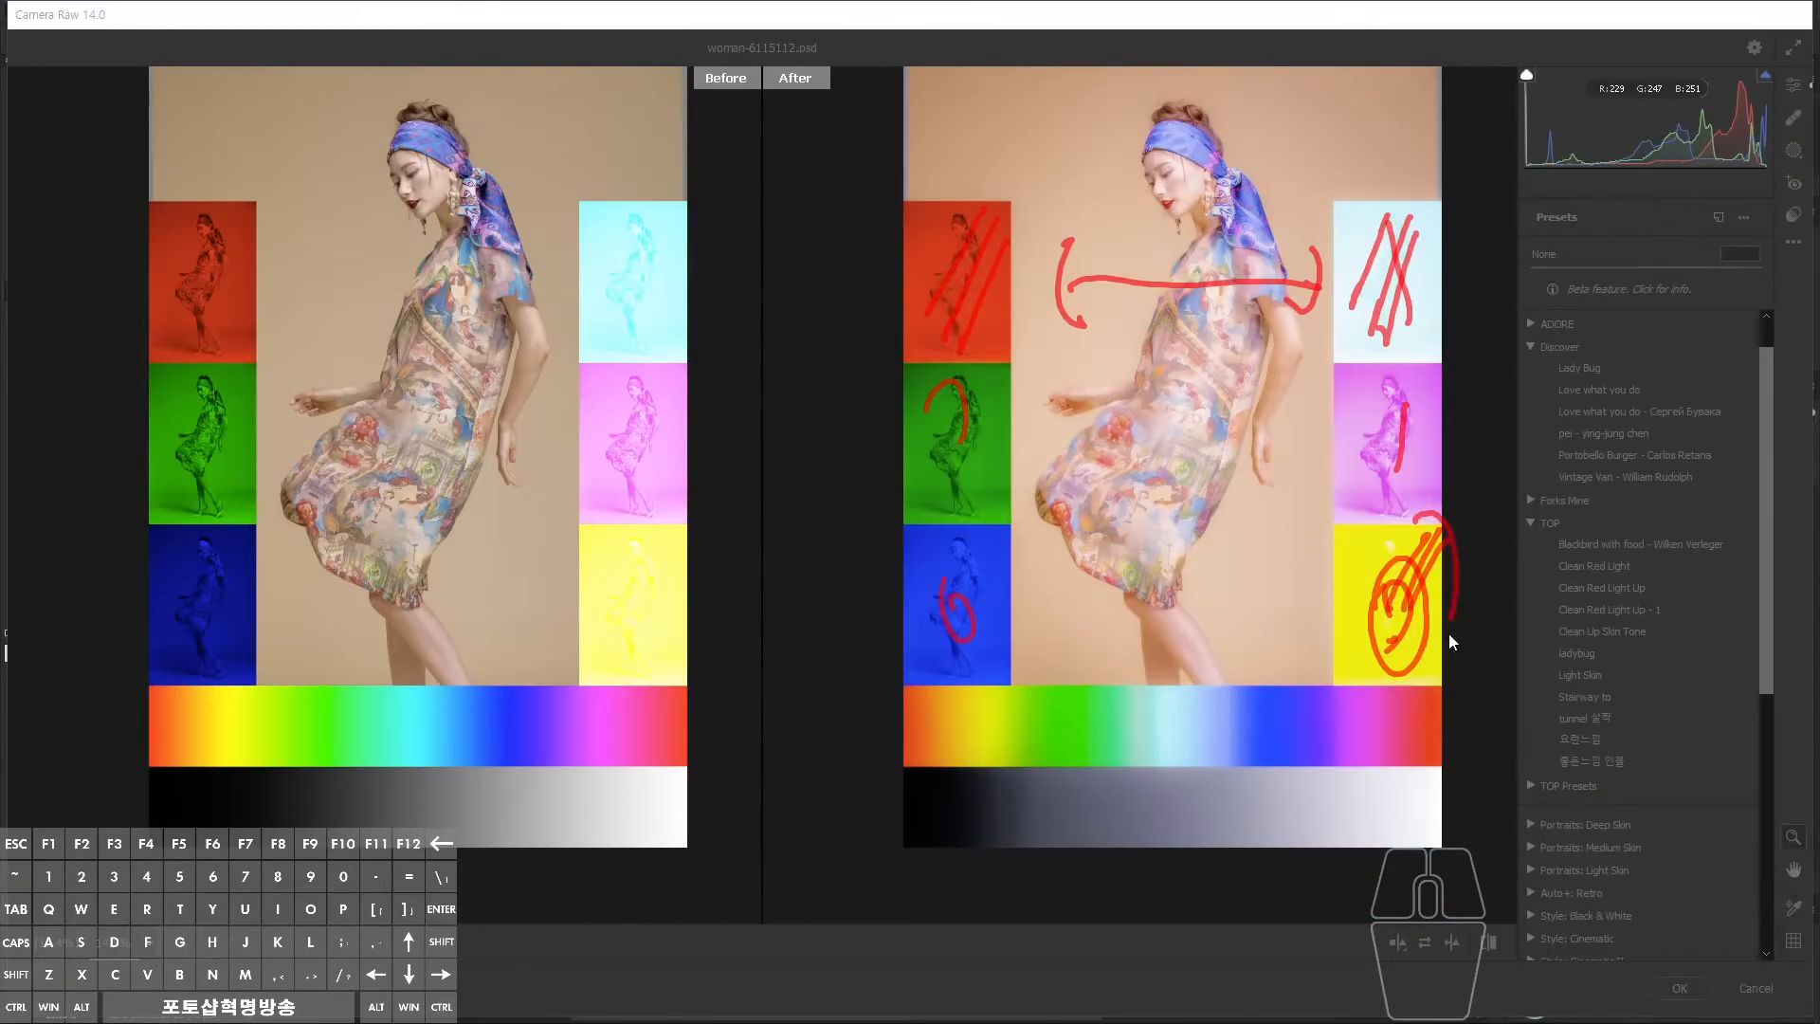
key(Escape)
Compare the yellow panel with the opposite blue panel in the After view.
key(space)
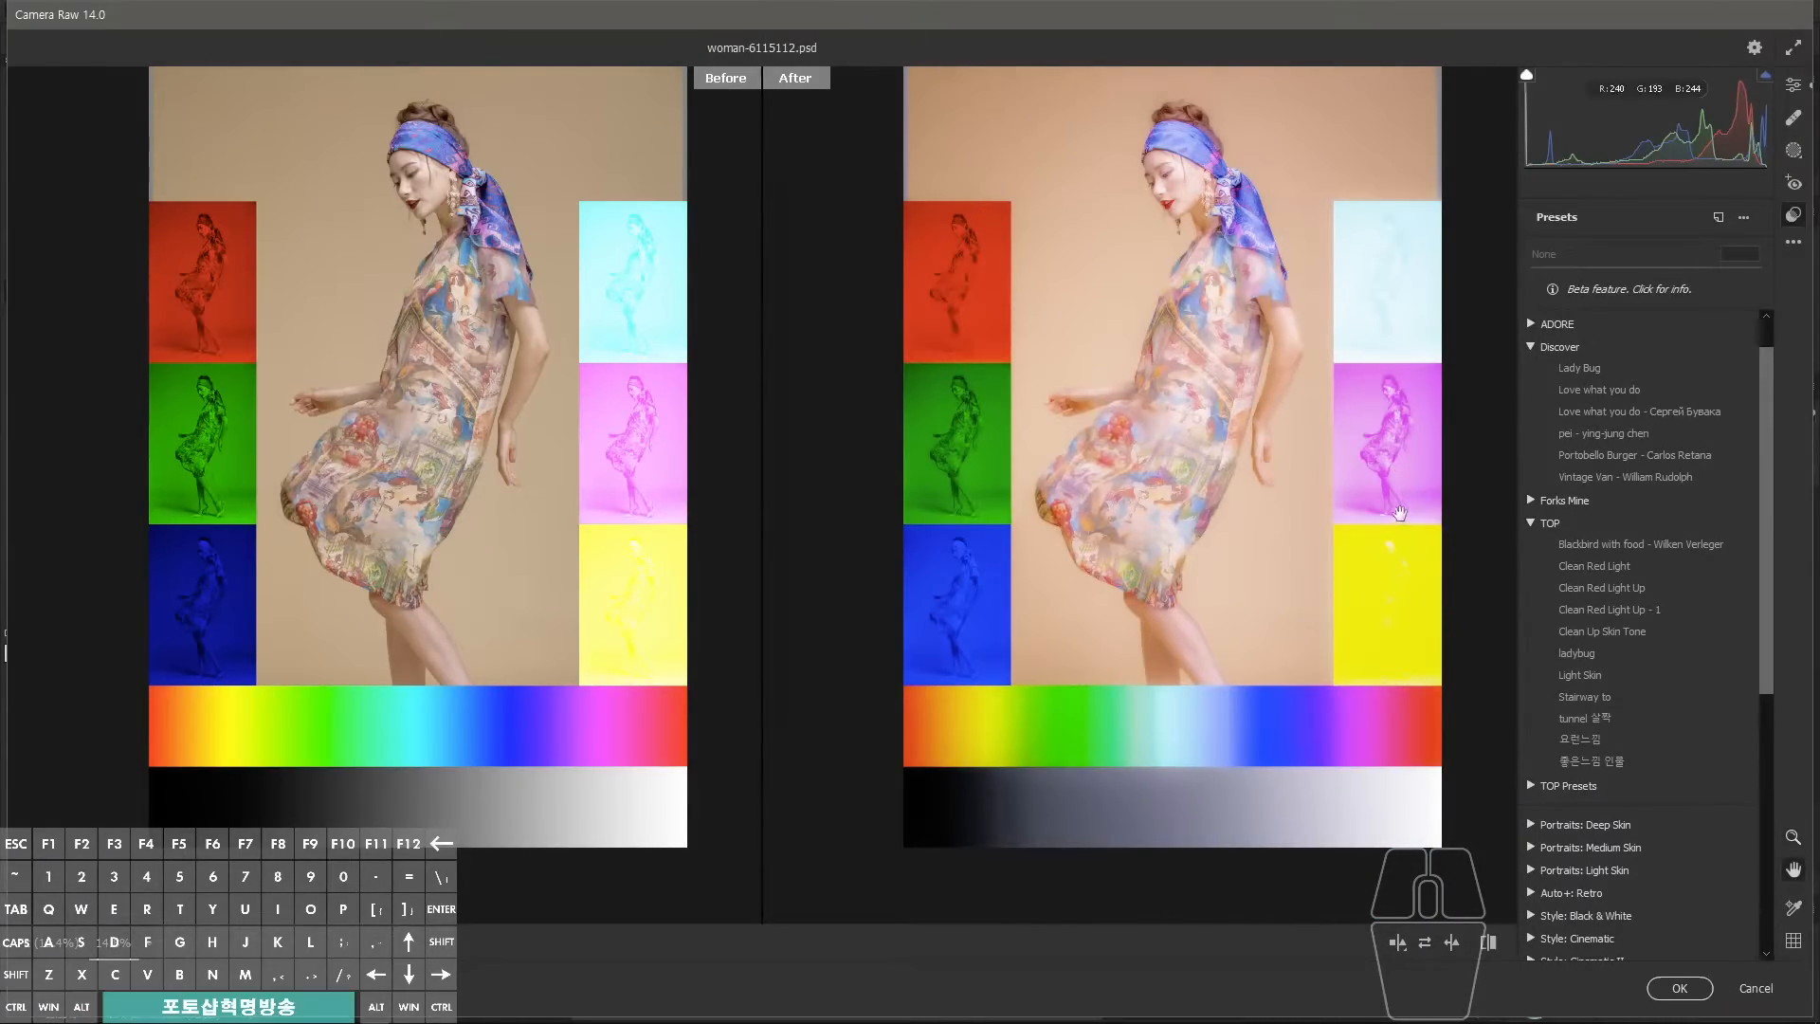
drag(1393, 494, 1392, 539)
key(alt+z)
mouse_move(1386, 654)
mouse_down()
mouse_move(1367, 614)
mouse_move(1356, 637)
mouse_up()
mouse_move(919, 648)
mouse_down()
mouse_move(970, 656)
mouse_move(933, 647)
mouse_up()
key(Escape)
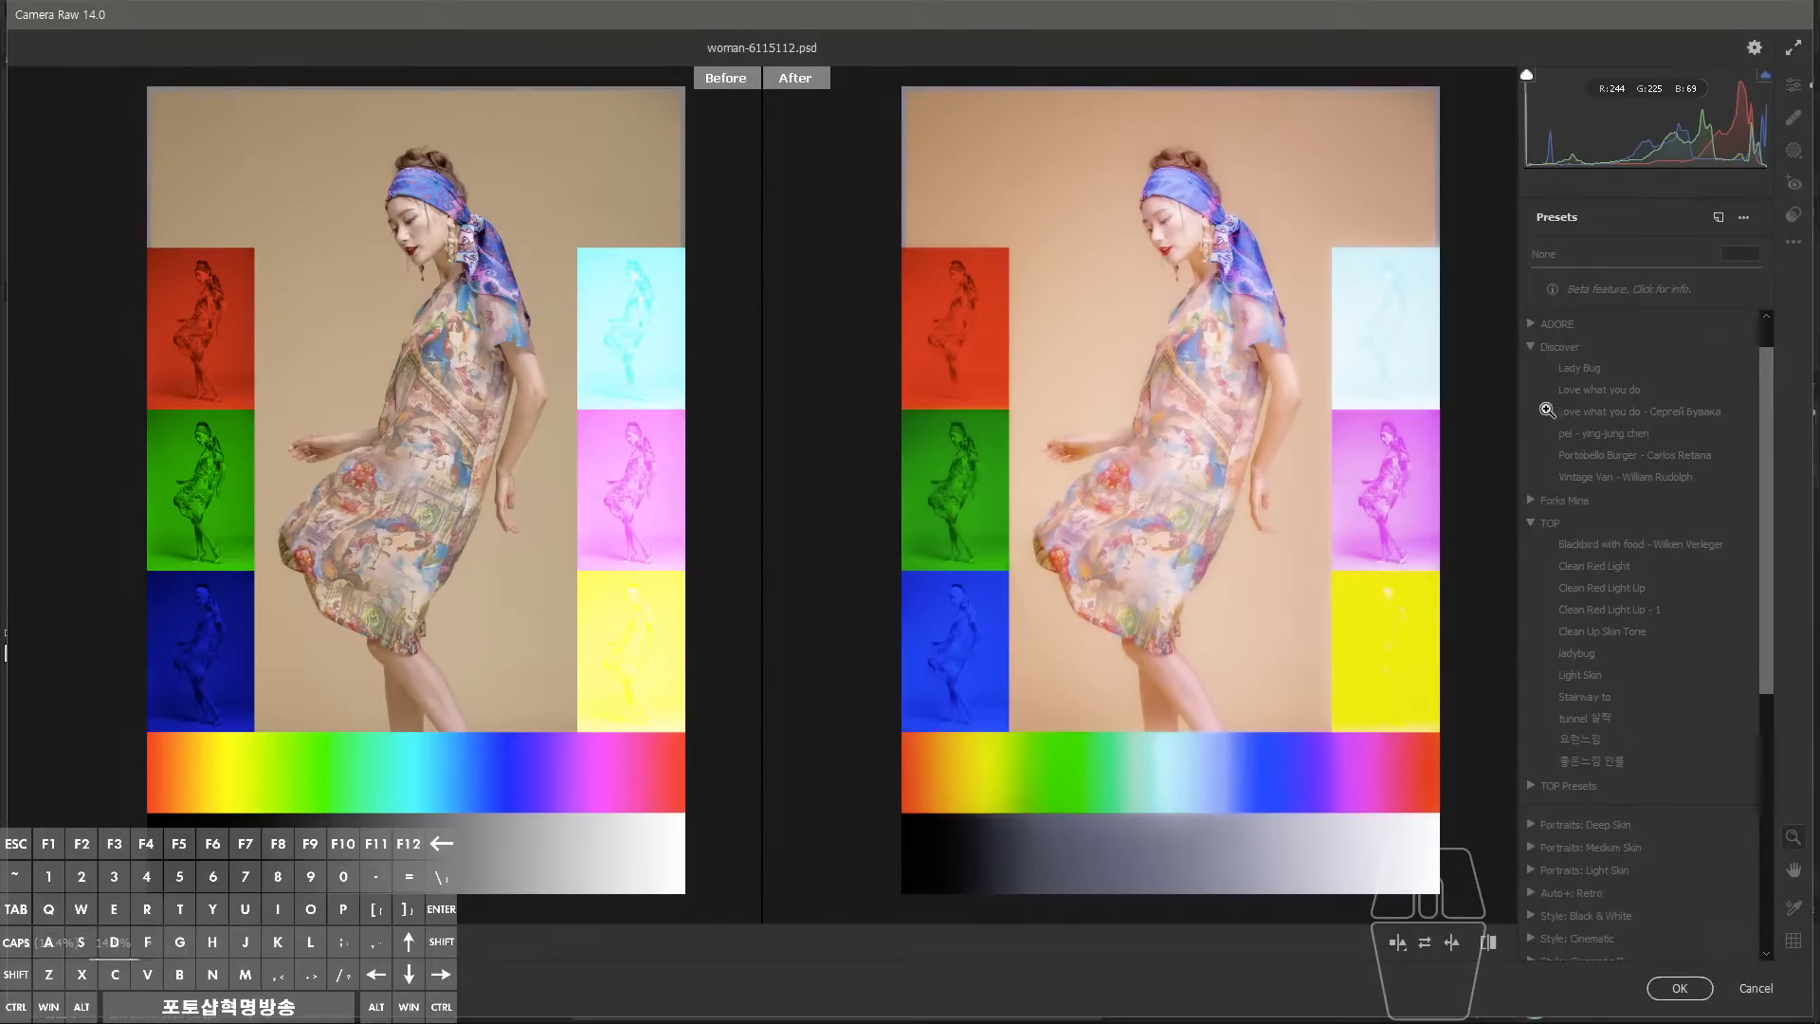
Return to the preset's edit settings and preview the image with the Basic adjustments hidden.
click(1796, 89)
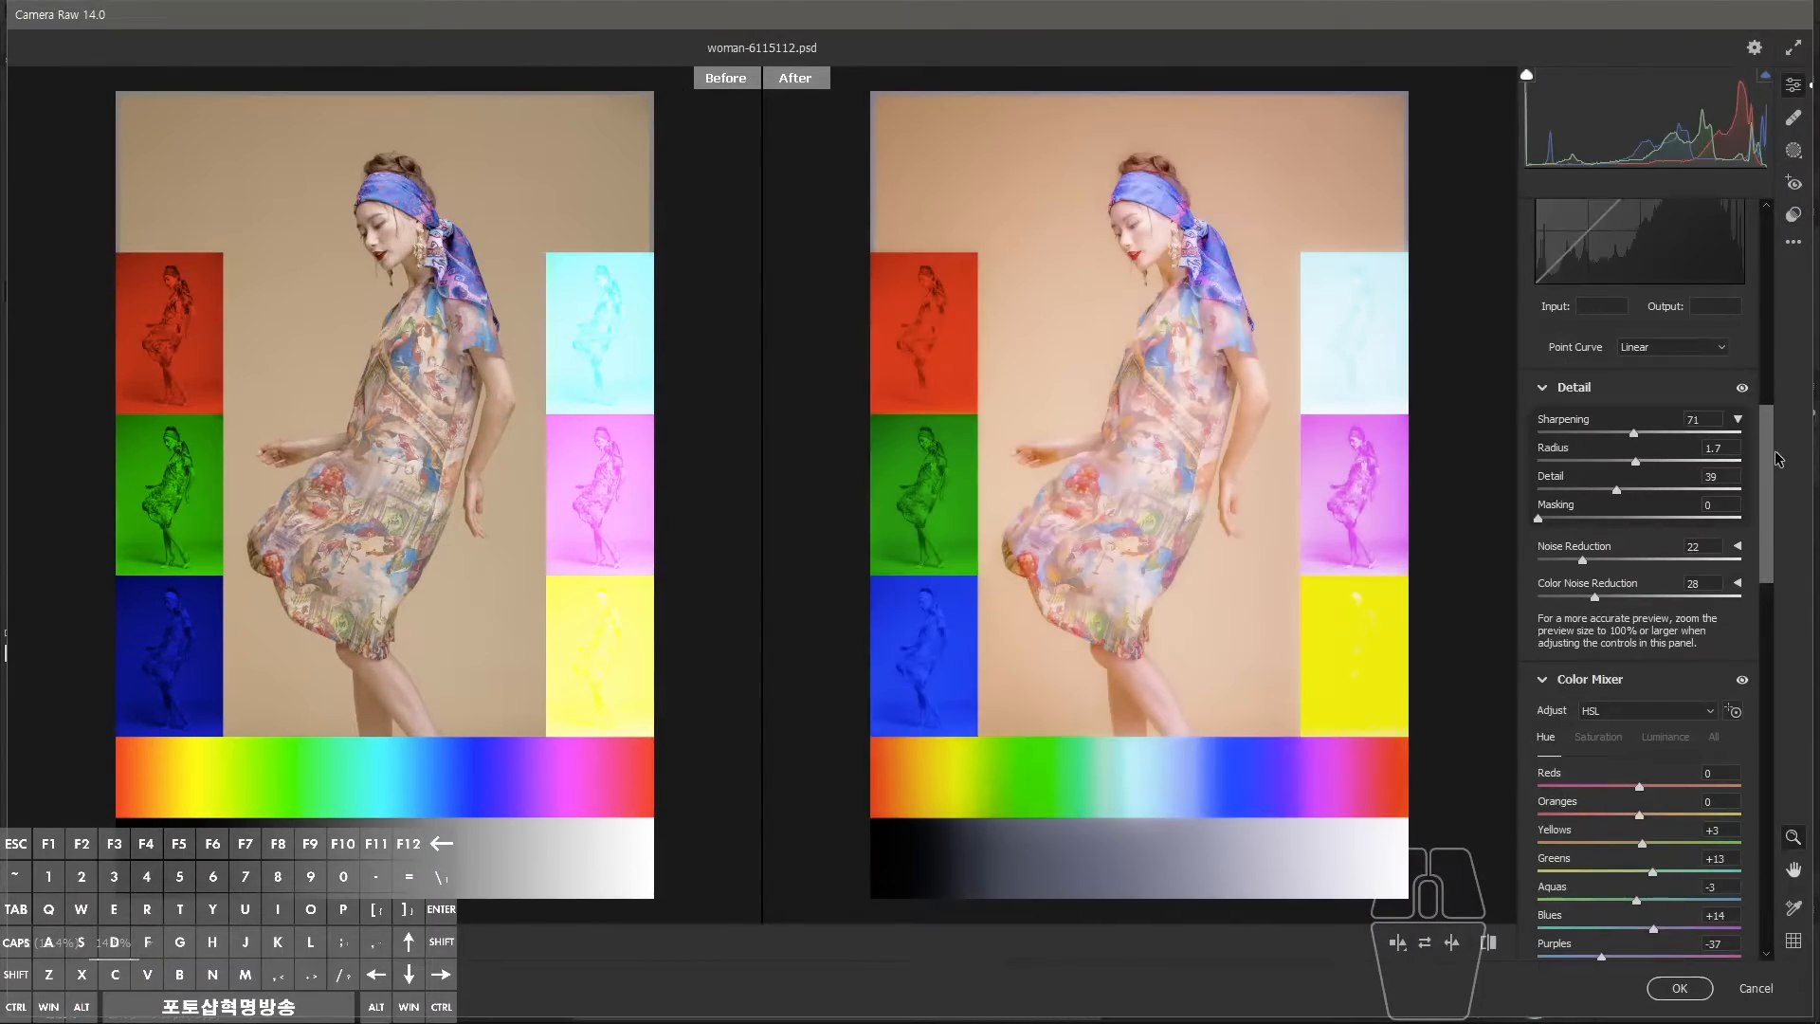
drag(1772, 461, 1775, 272)
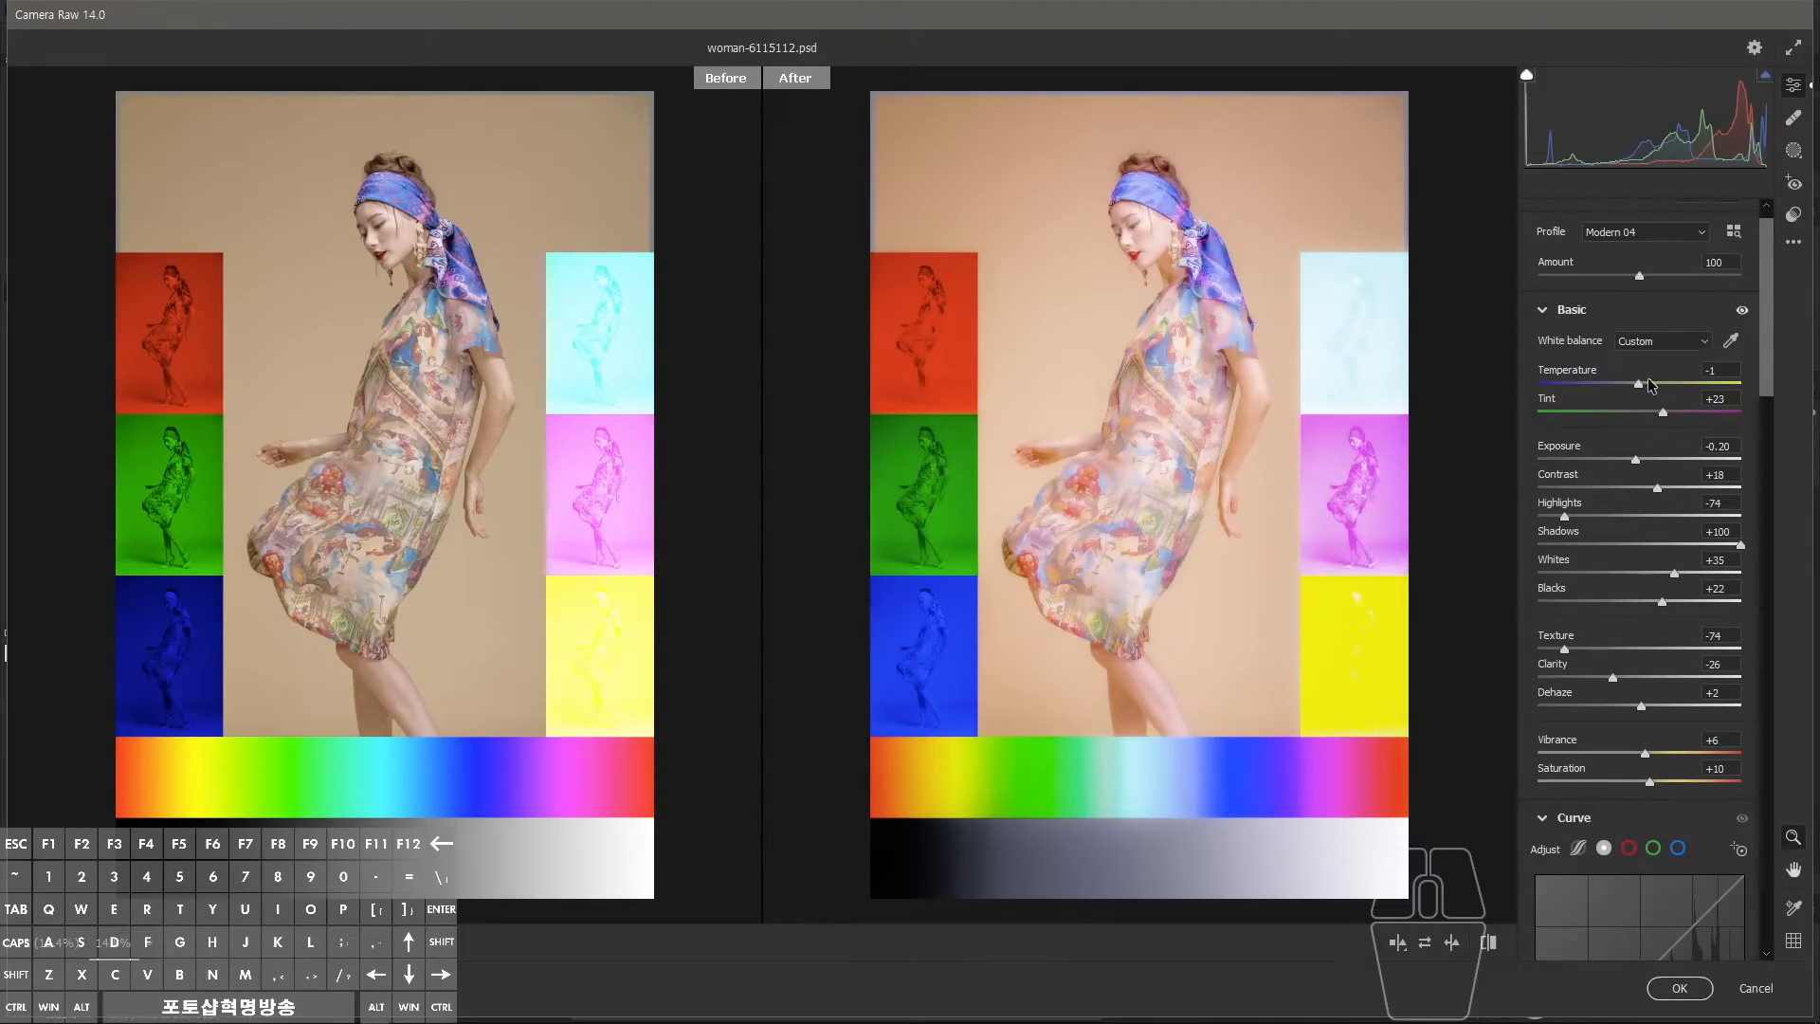
click(1739, 309)
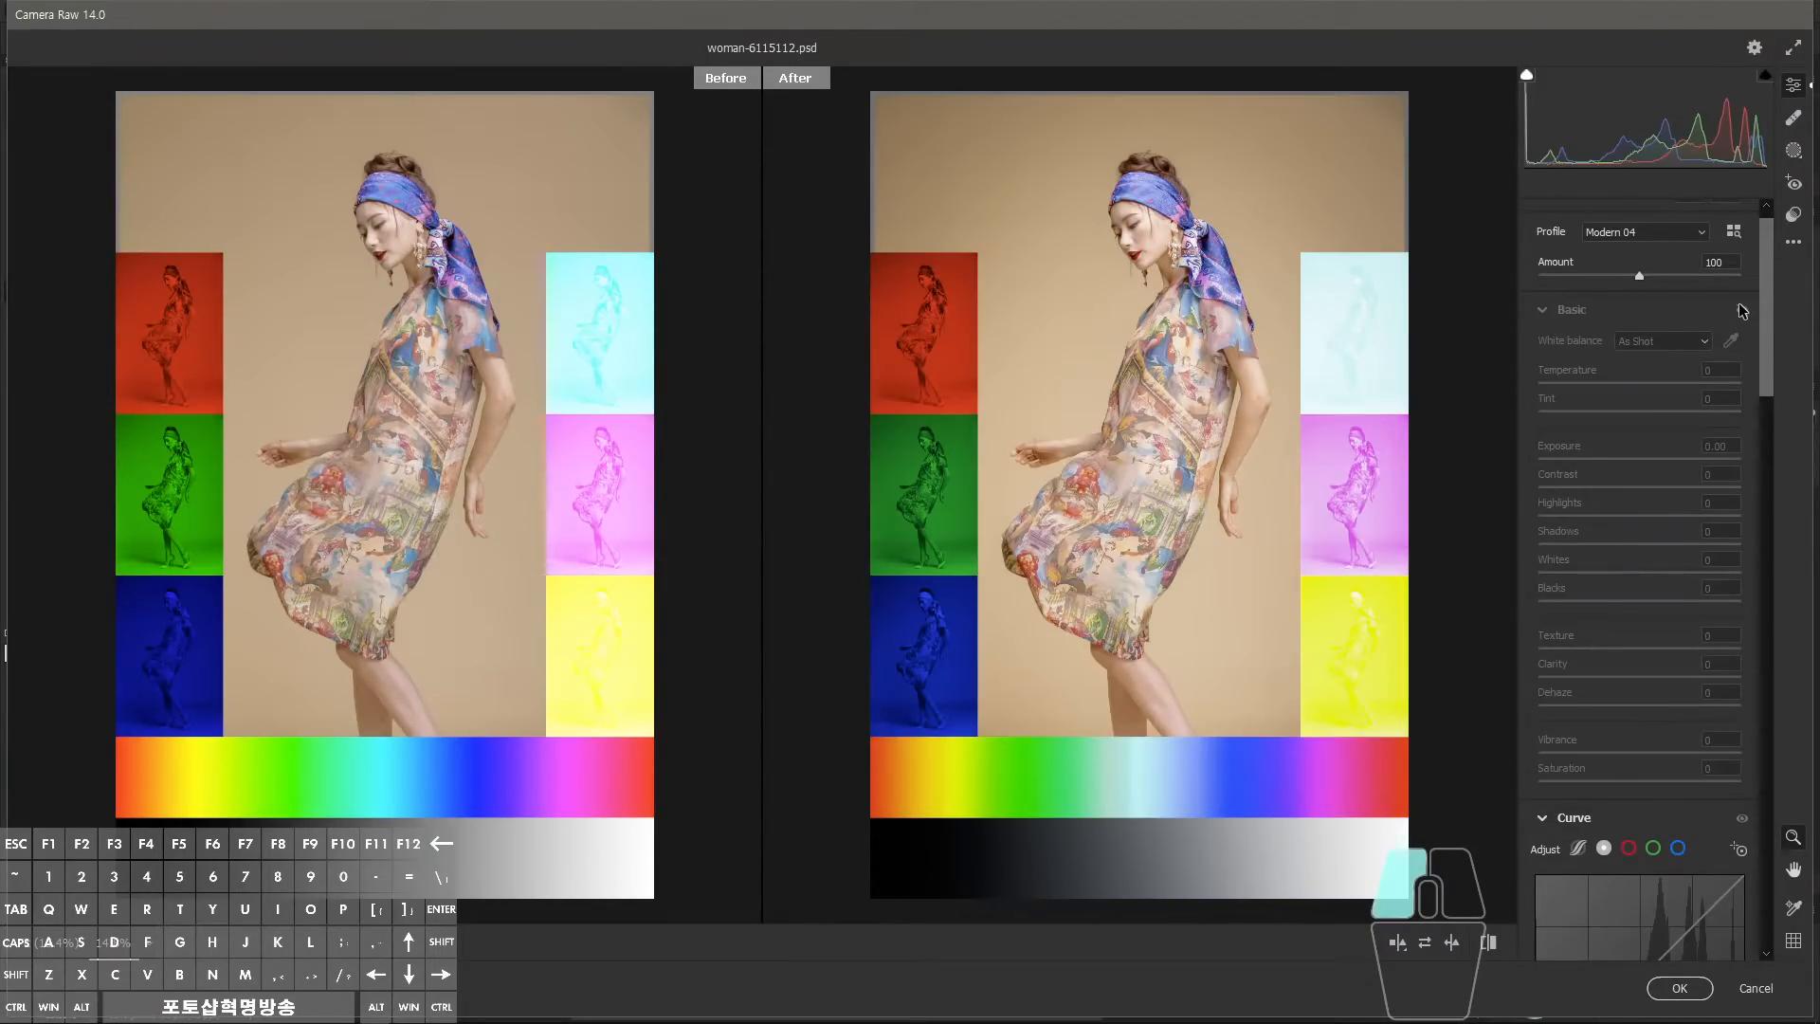
Toggle the Basic adjustments' visibility repeatedly to compare the After view with and without them.
click(1741, 309)
click(1742, 311)
click(1743, 311)
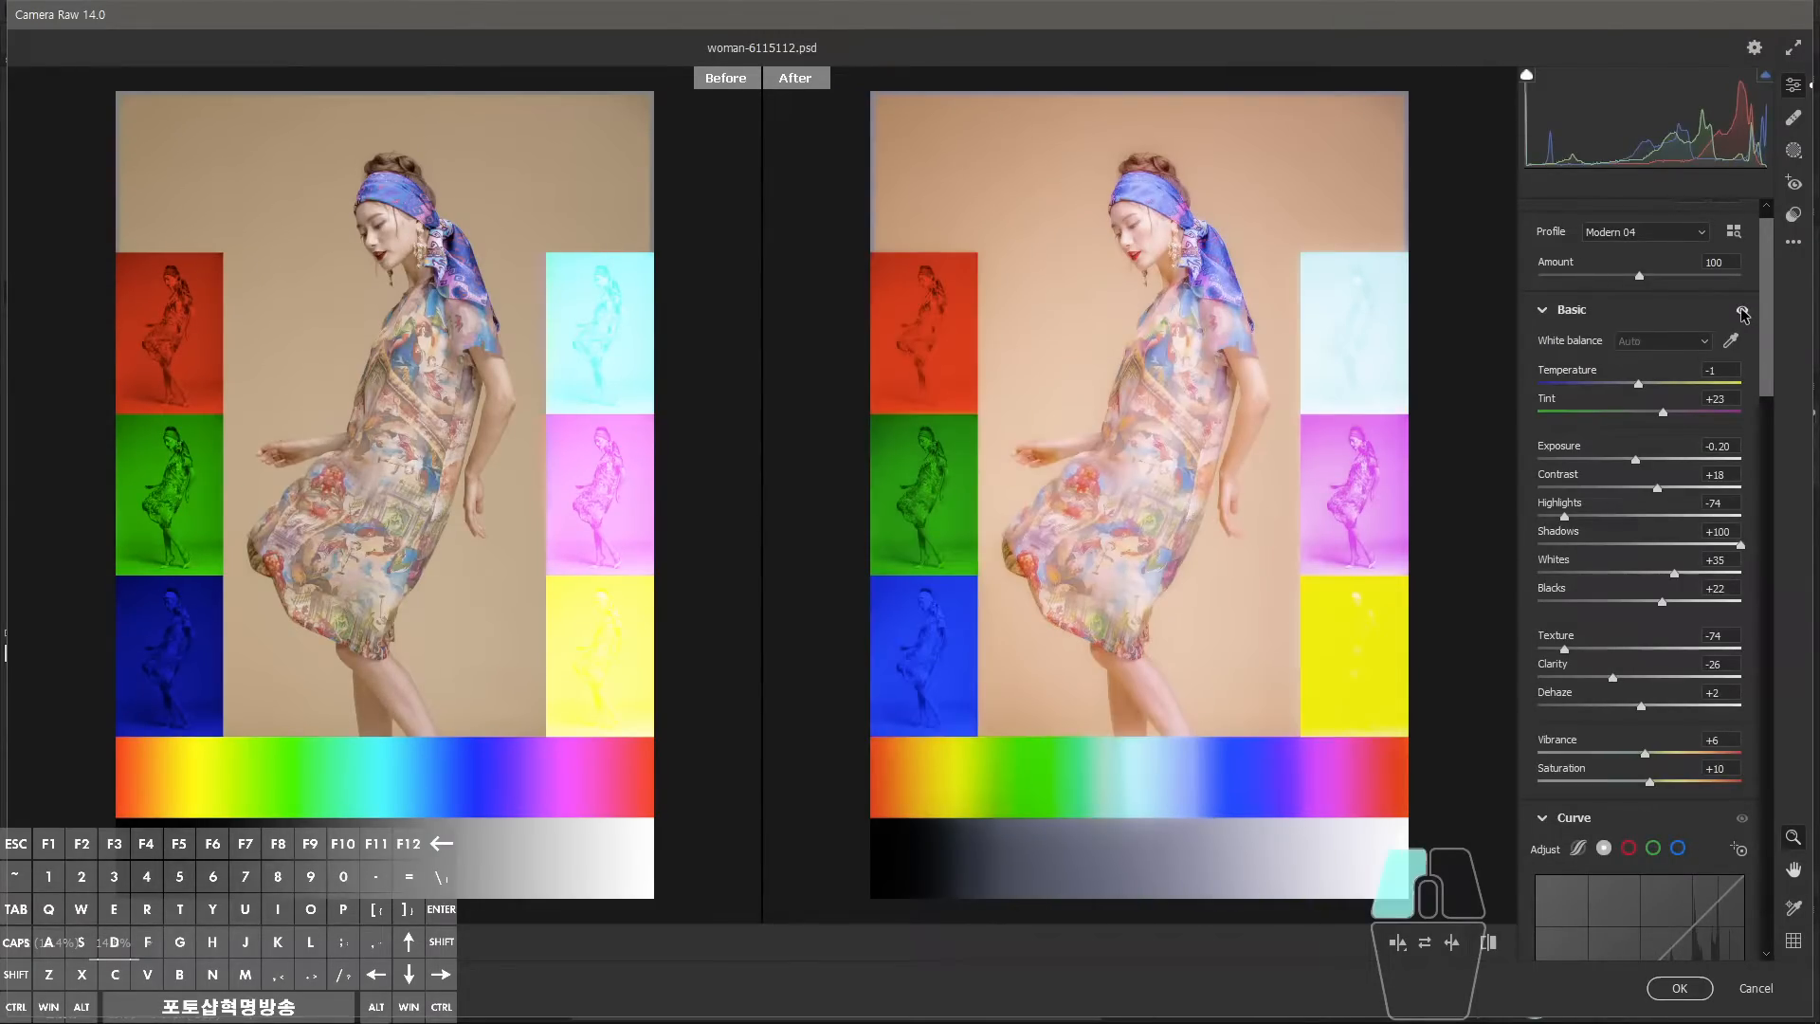
click(1742, 311)
click(1742, 311)
click(1742, 311)
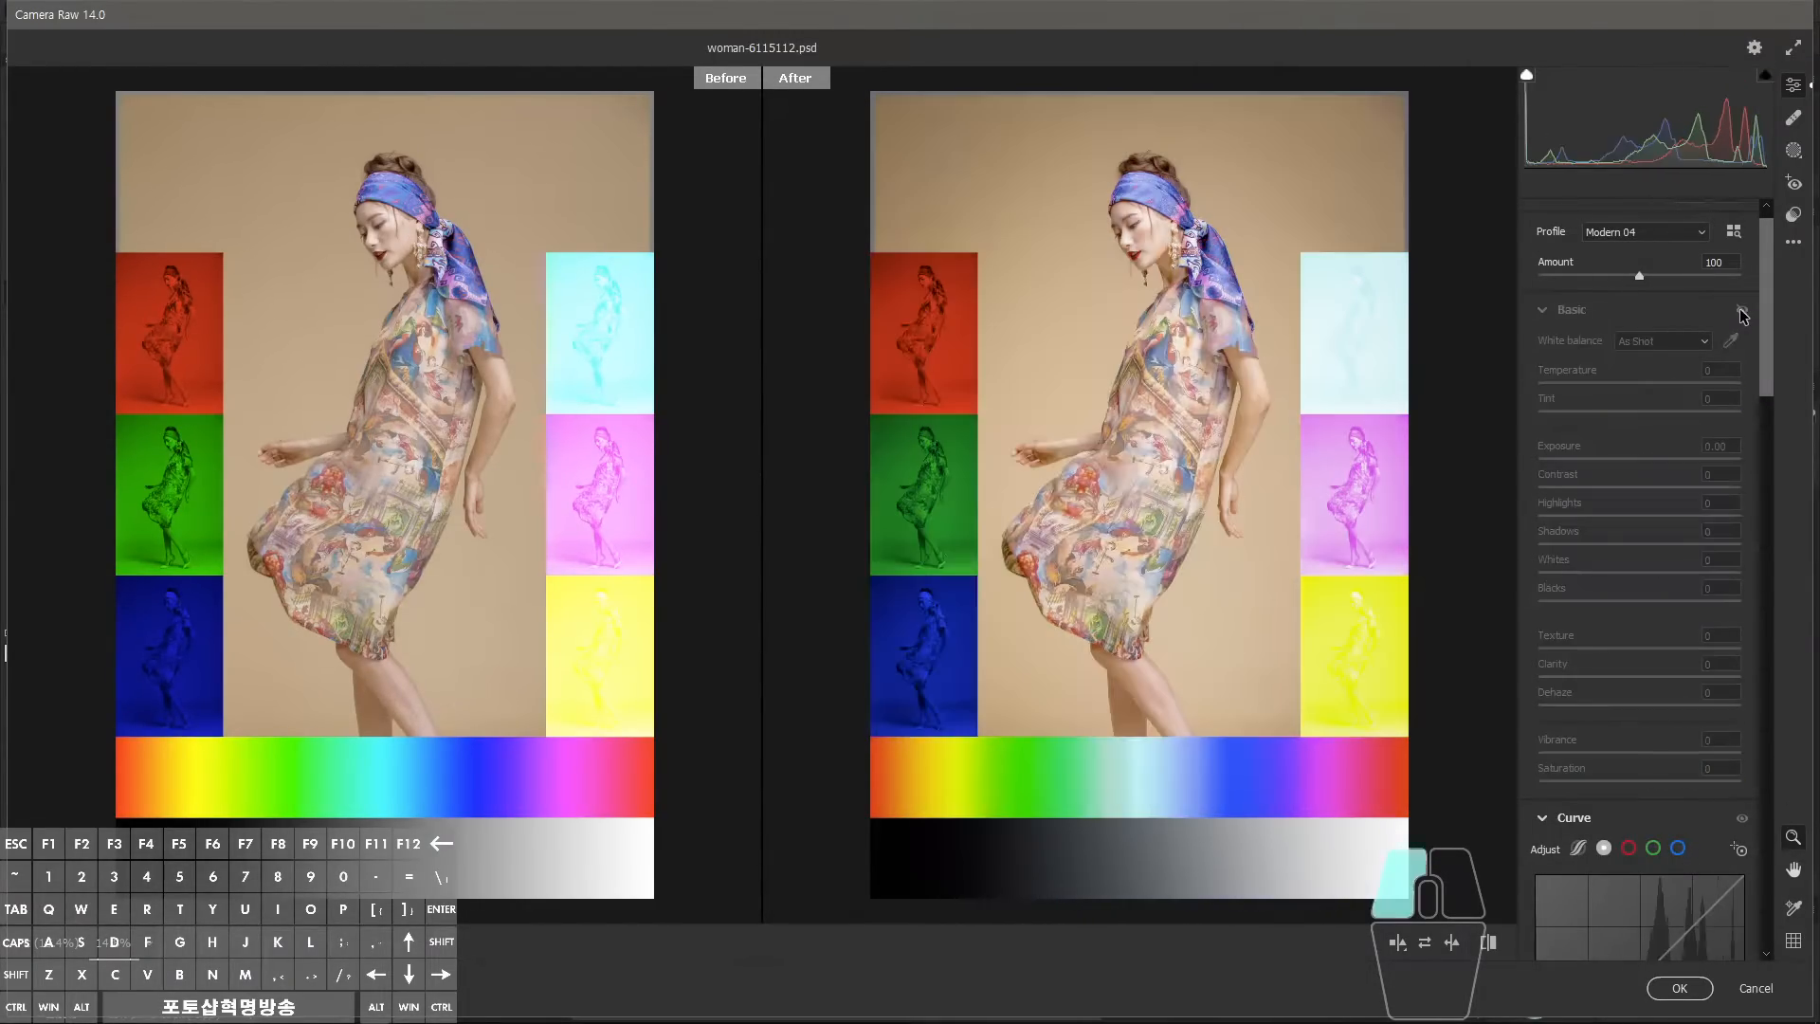
click(1742, 311)
click(1742, 311)
click(1742, 311)
click(1742, 311)
click(1742, 310)
click(1742, 311)
click(1742, 311)
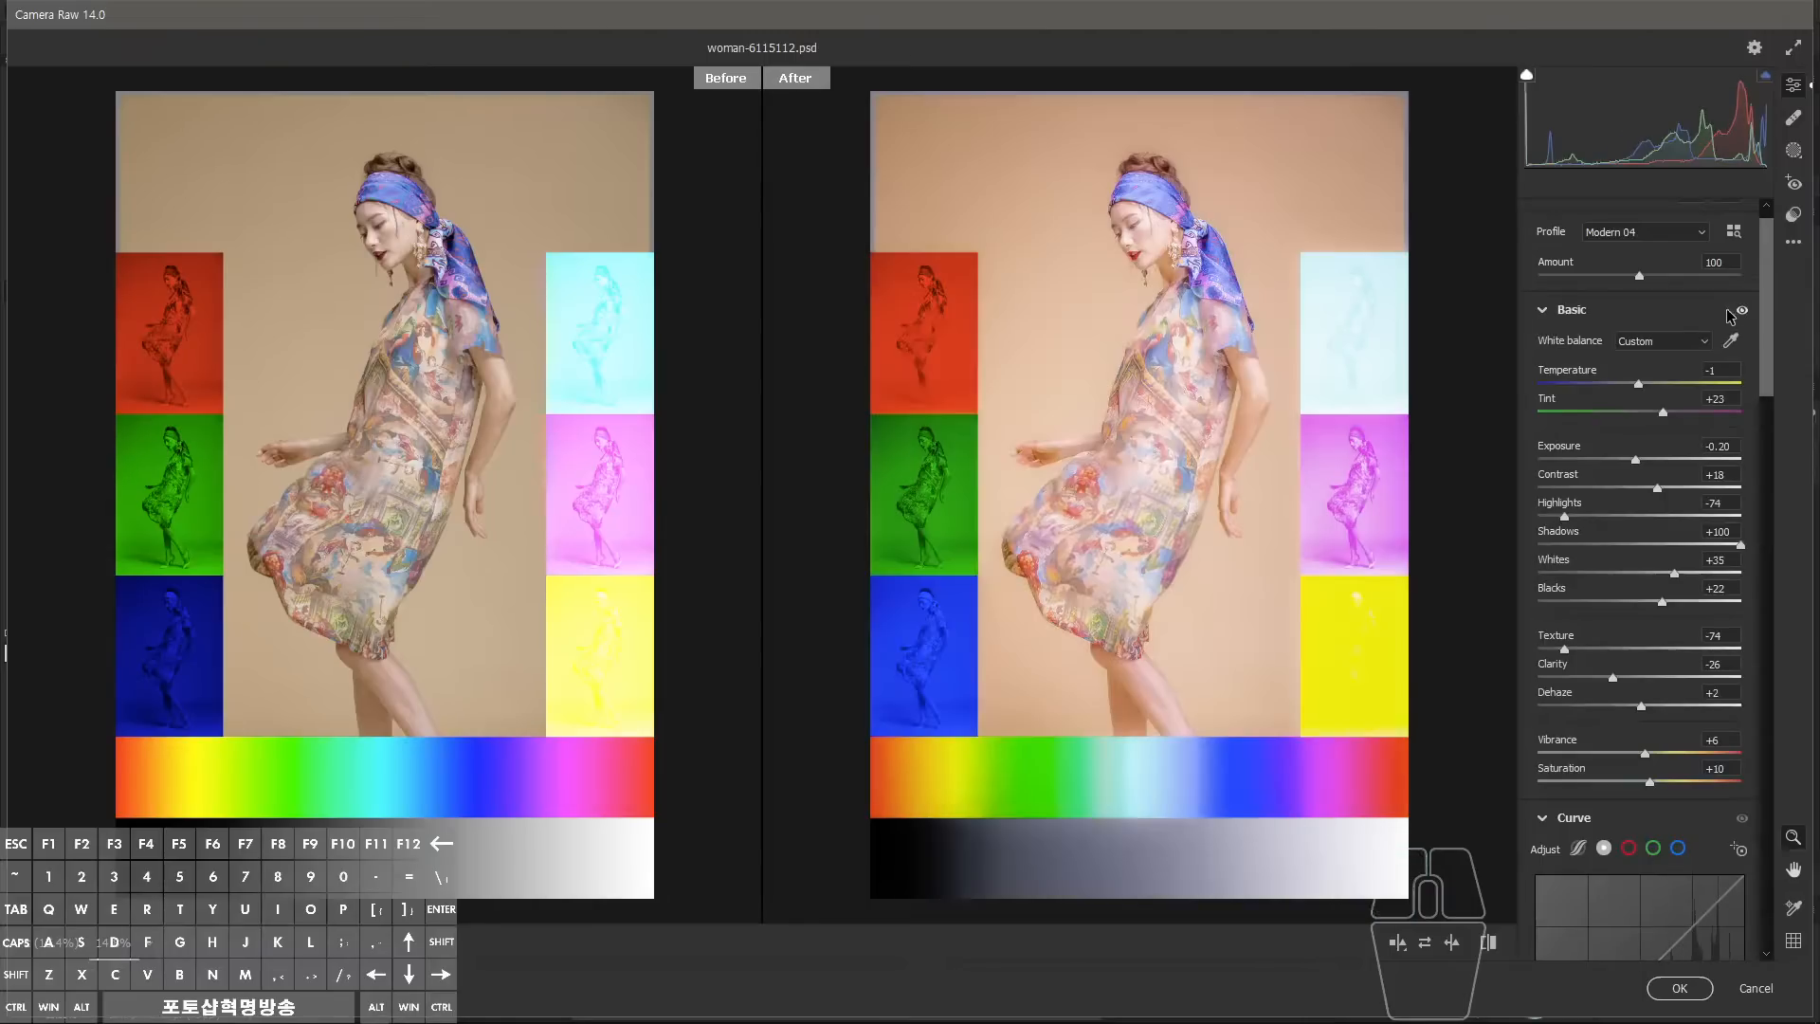
Compare the red panels of the Before and After views and check the After view's green panel.
key(alt)
drag(981, 254, 934, 315)
drag(998, 275, 945, 328)
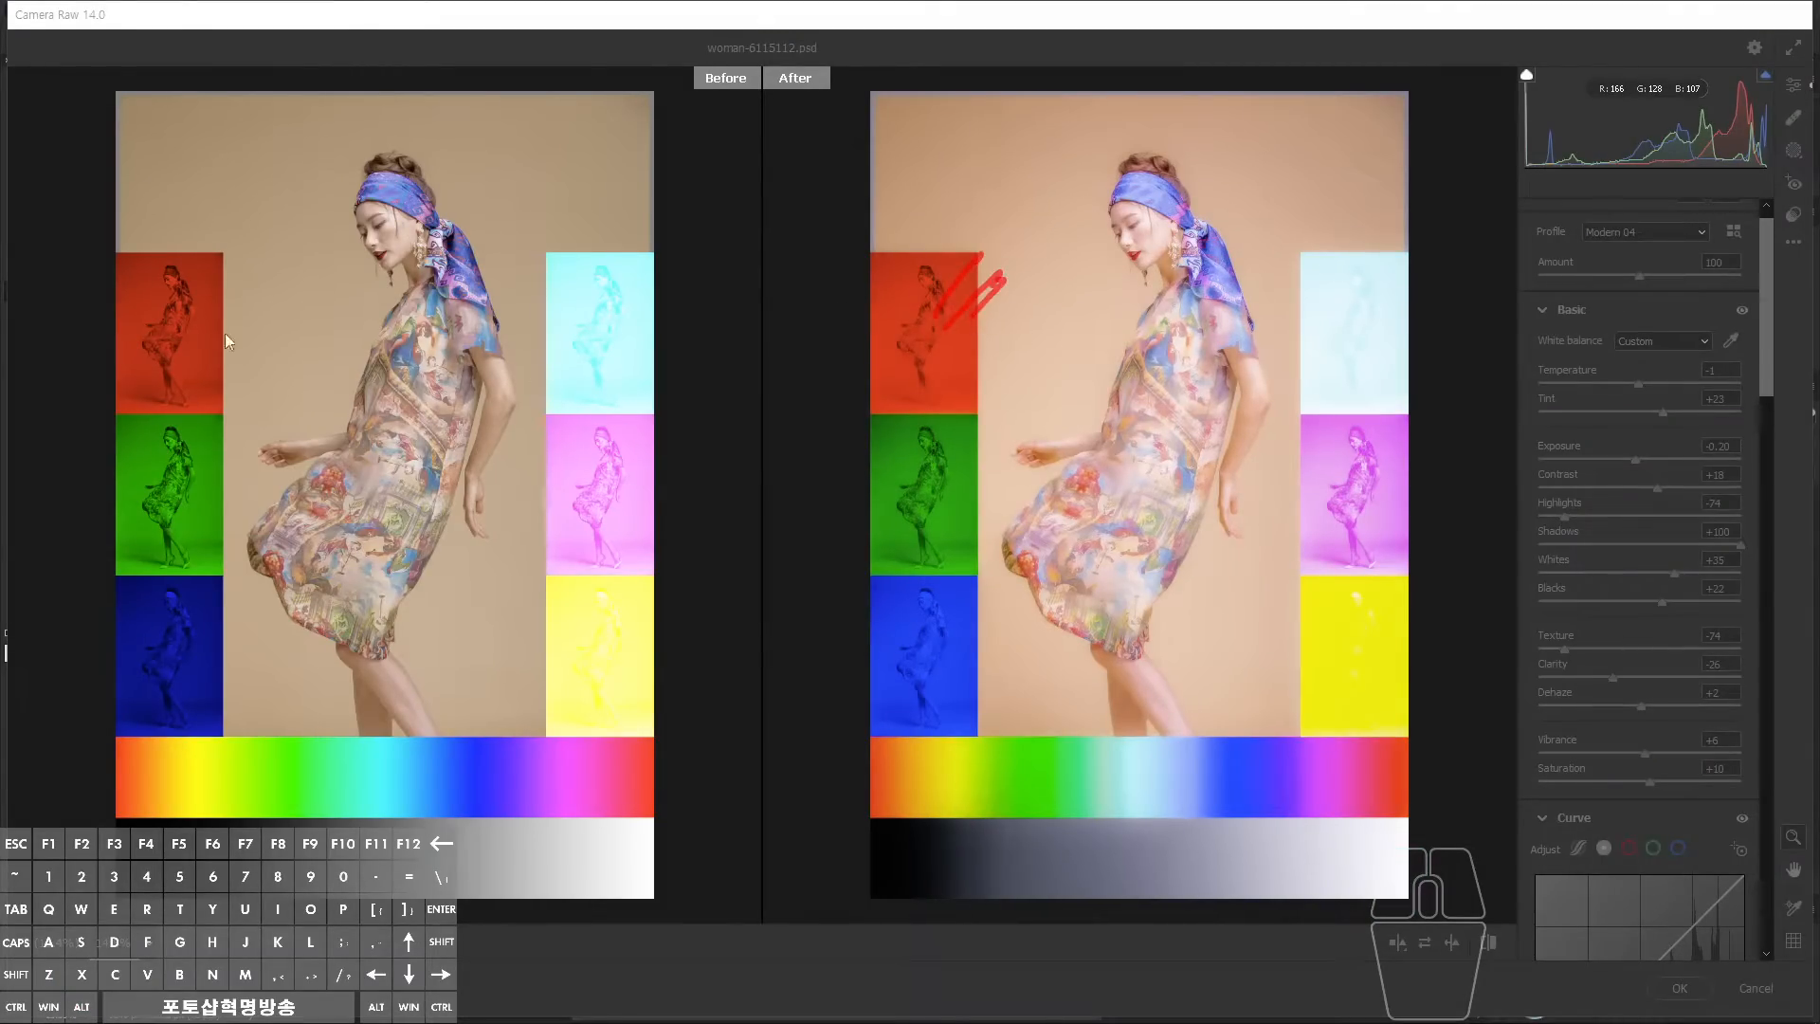
drag(225, 268, 185, 333)
drag(233, 245, 252, 304)
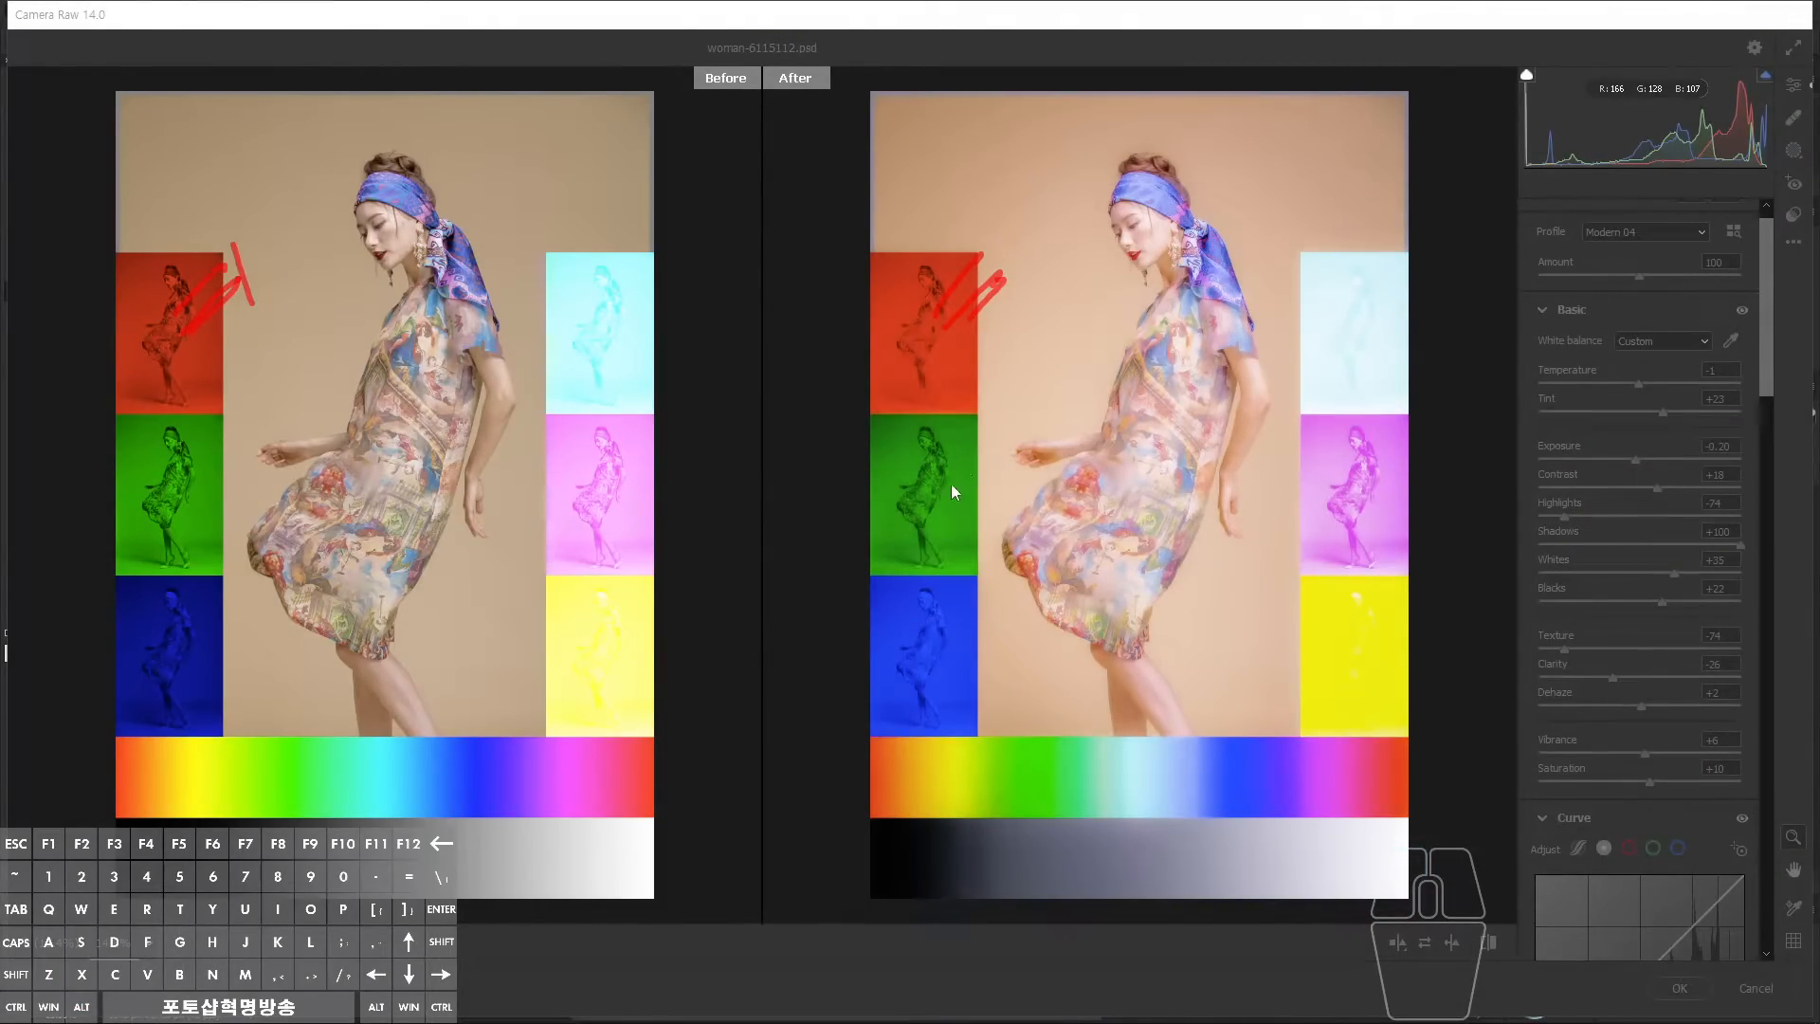
drag(1015, 403, 1026, 512)
key(Escape)
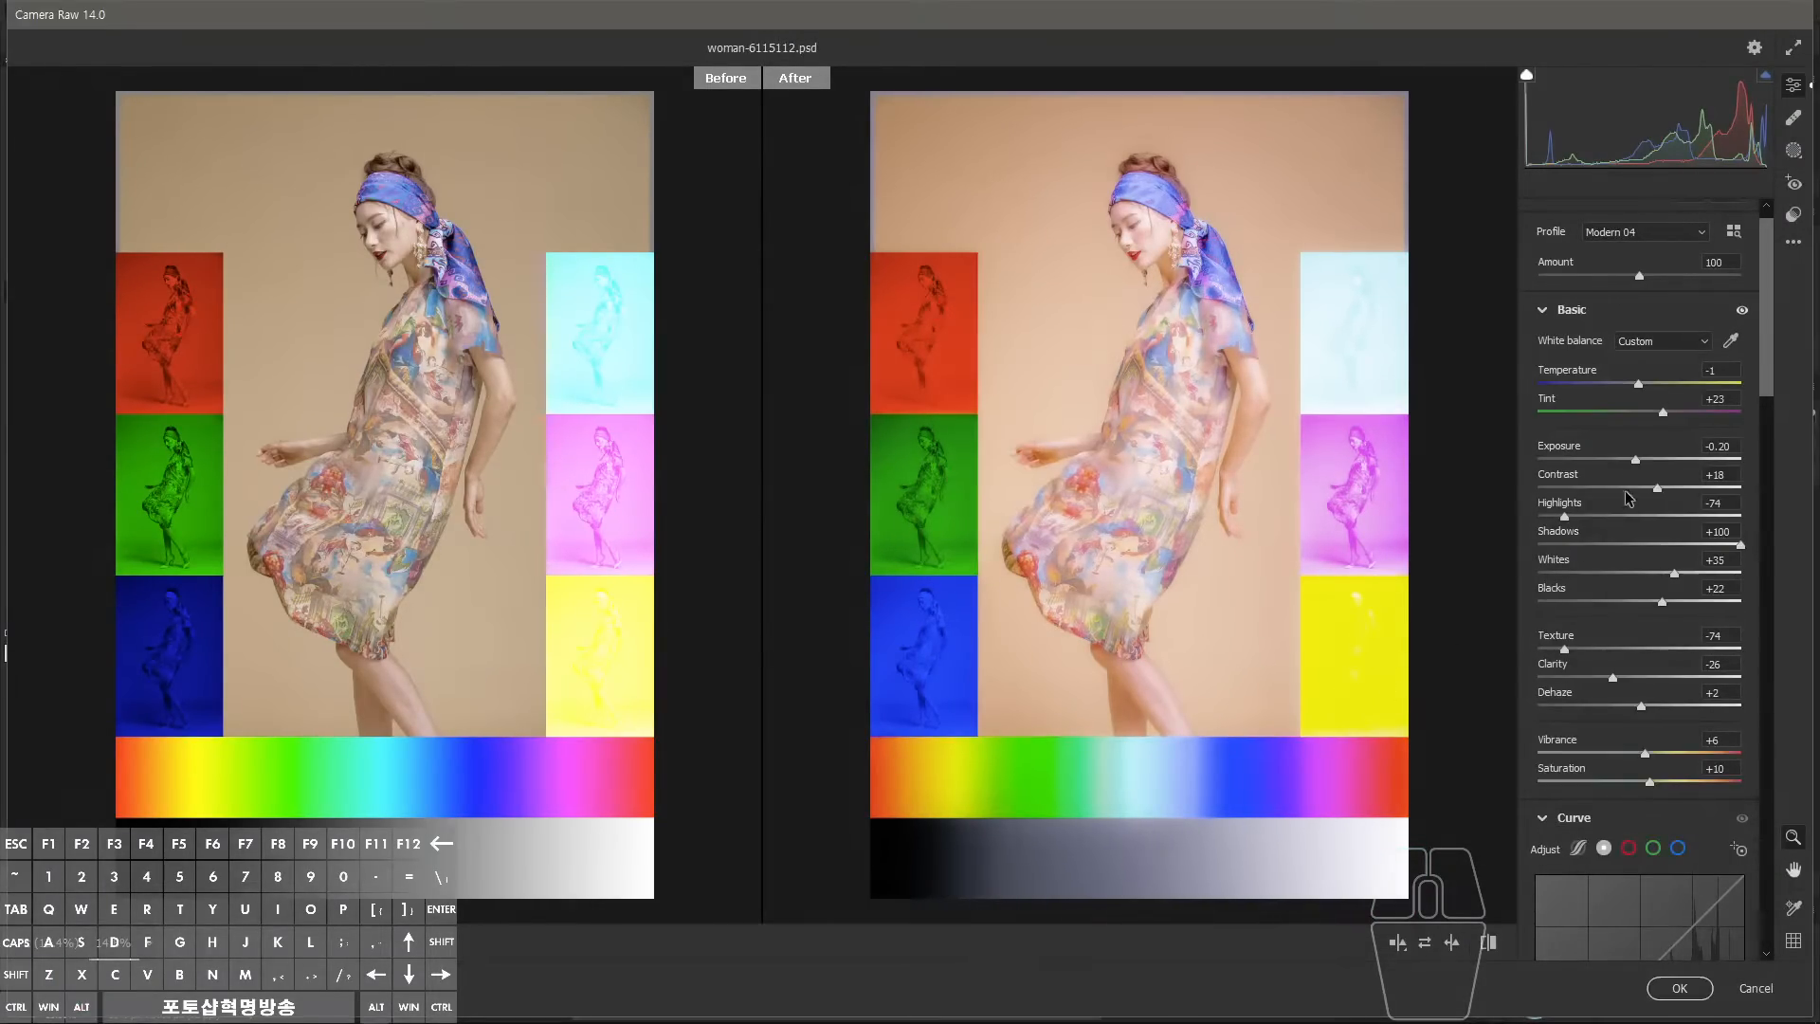
Set Vibrance to +7 and Saturation to +14 in the Basic adjustments.
click(1742, 313)
key(alt+2)
drag(1637, 745, 1648, 799)
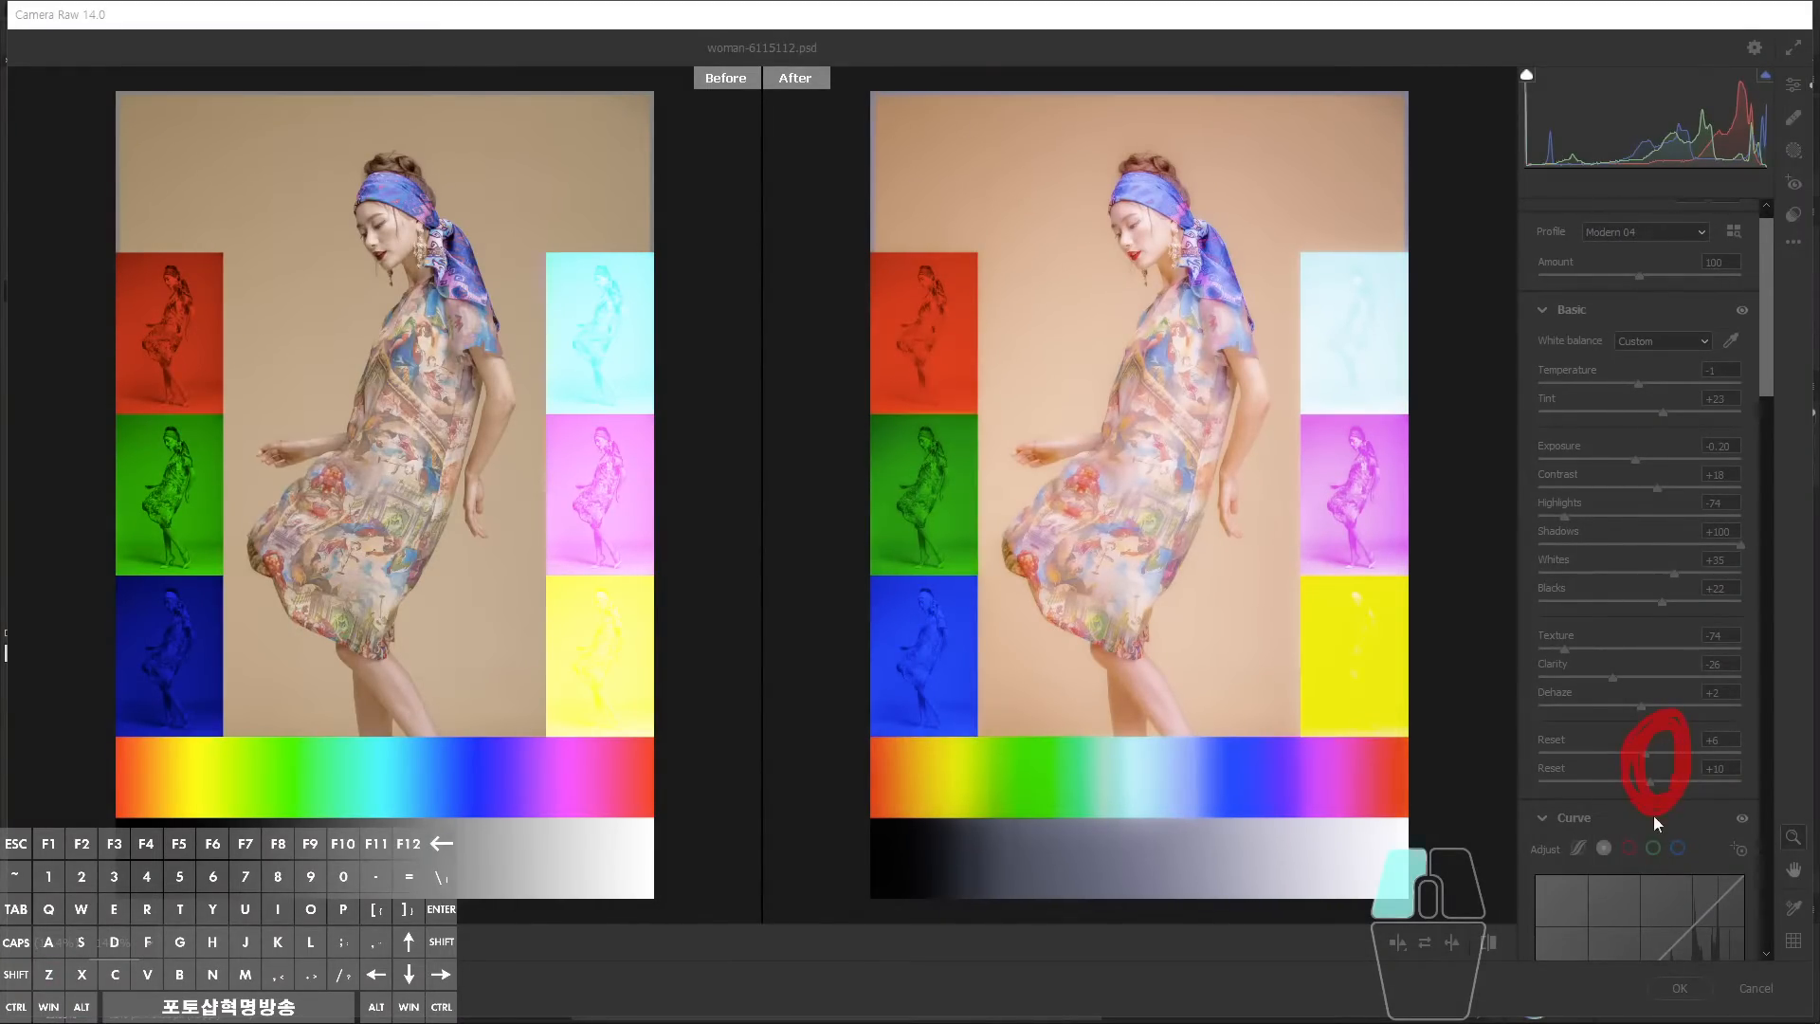
key(Escape)
mouse_move(1650, 758)
mouse_down()
mouse_move(1667, 756)
mouse_move(1652, 757)
mouse_move(1660, 781)
mouse_up()
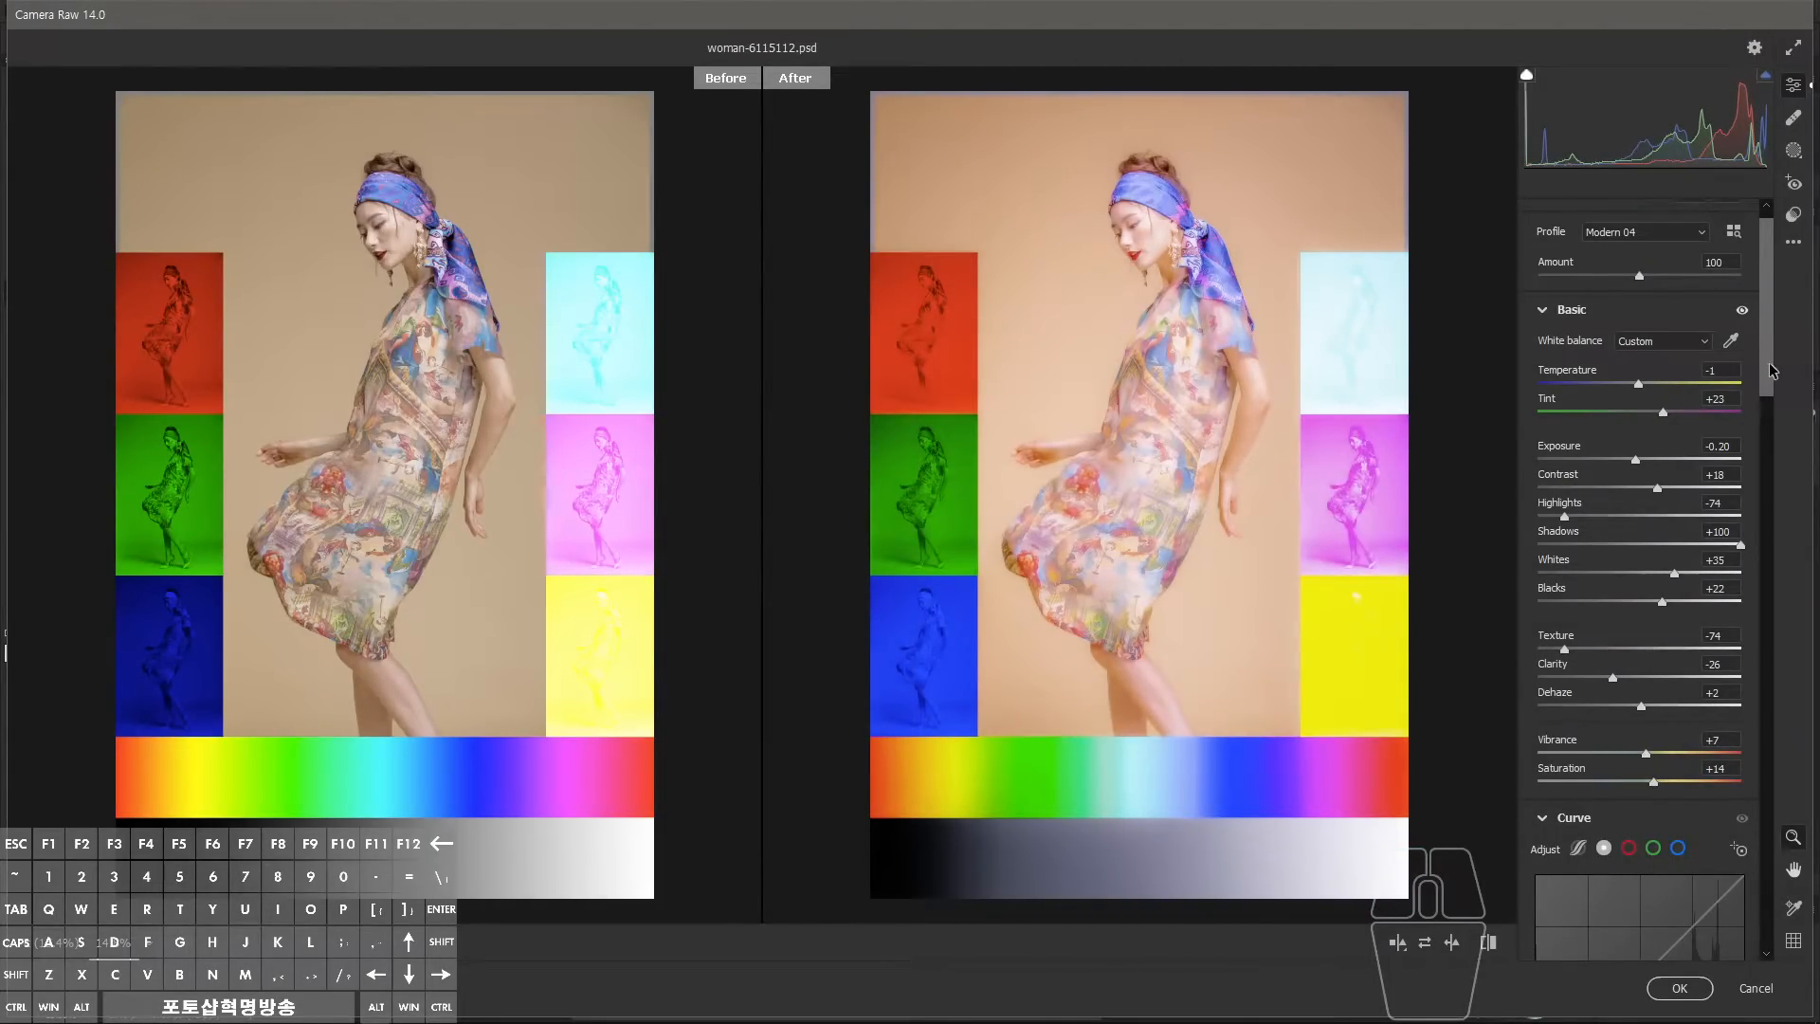
Test the Shadows slider at +100 and compare the dark and mid tones of the grayscale gradient in both views.
drag(1769, 364, 1763, 372)
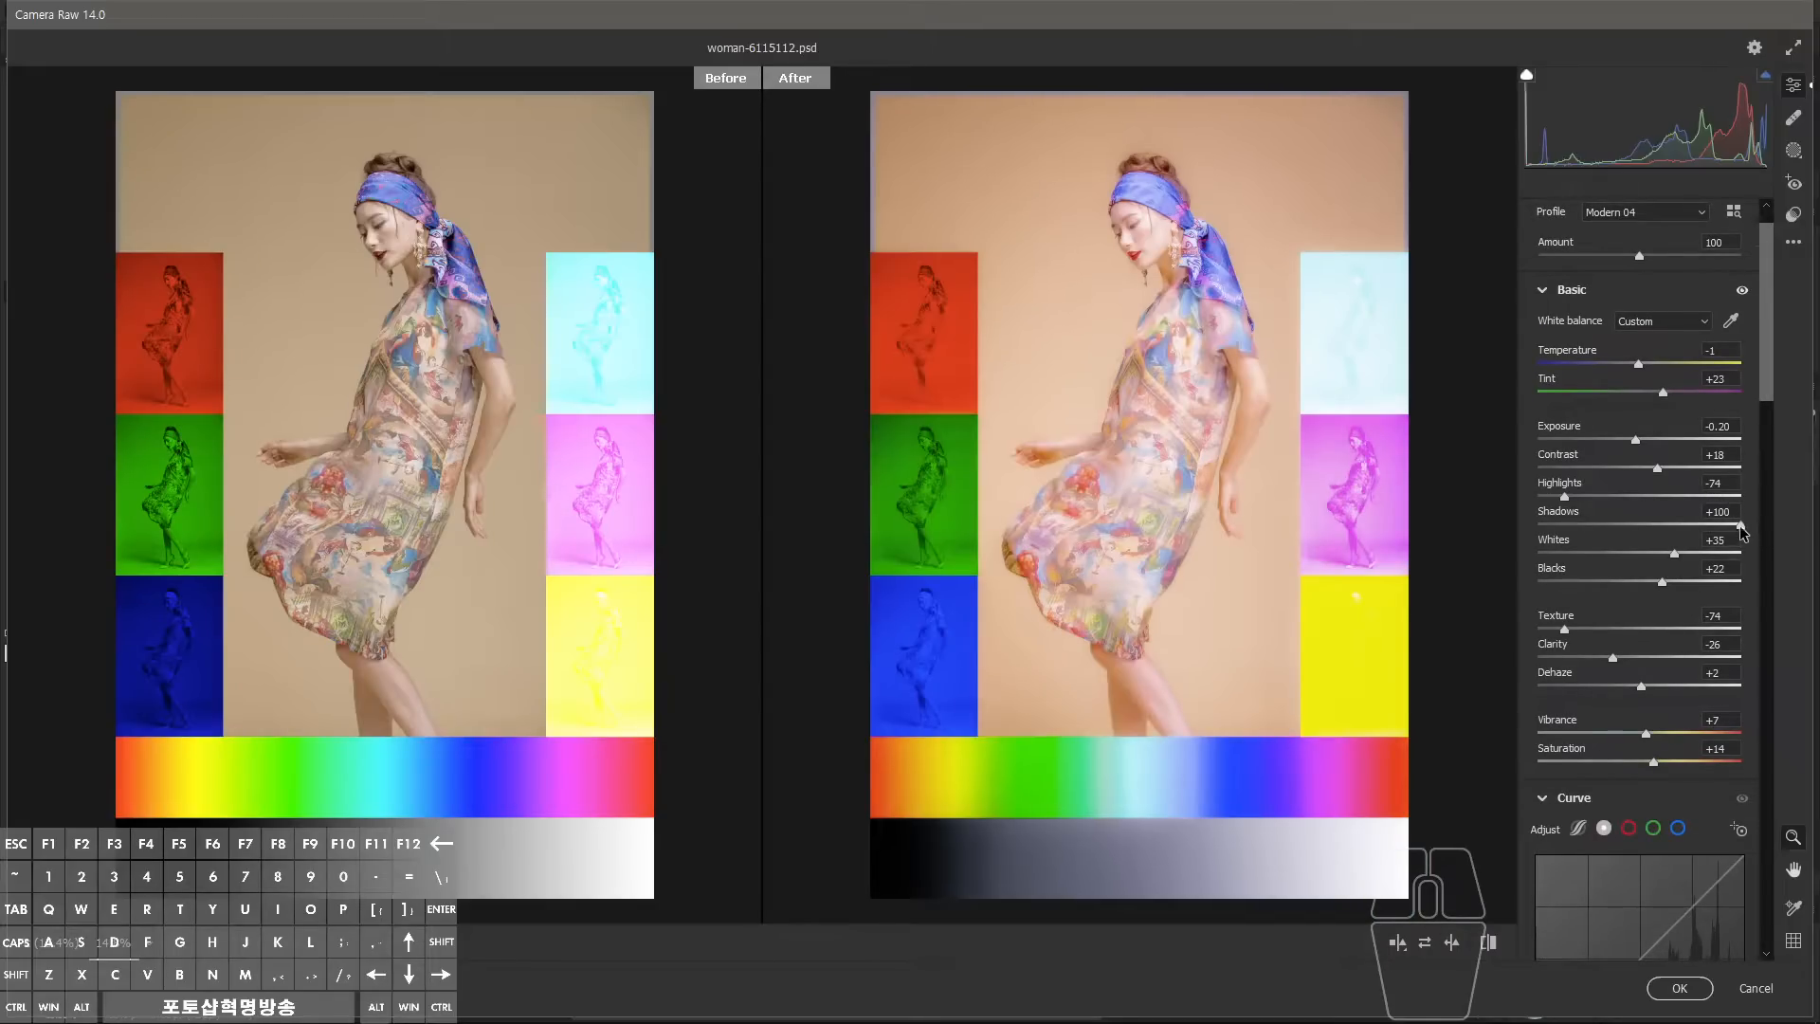
mouse_move(1740, 526)
mouse_down()
mouse_move(1619, 532)
mouse_move(1755, 527)
mouse_up()
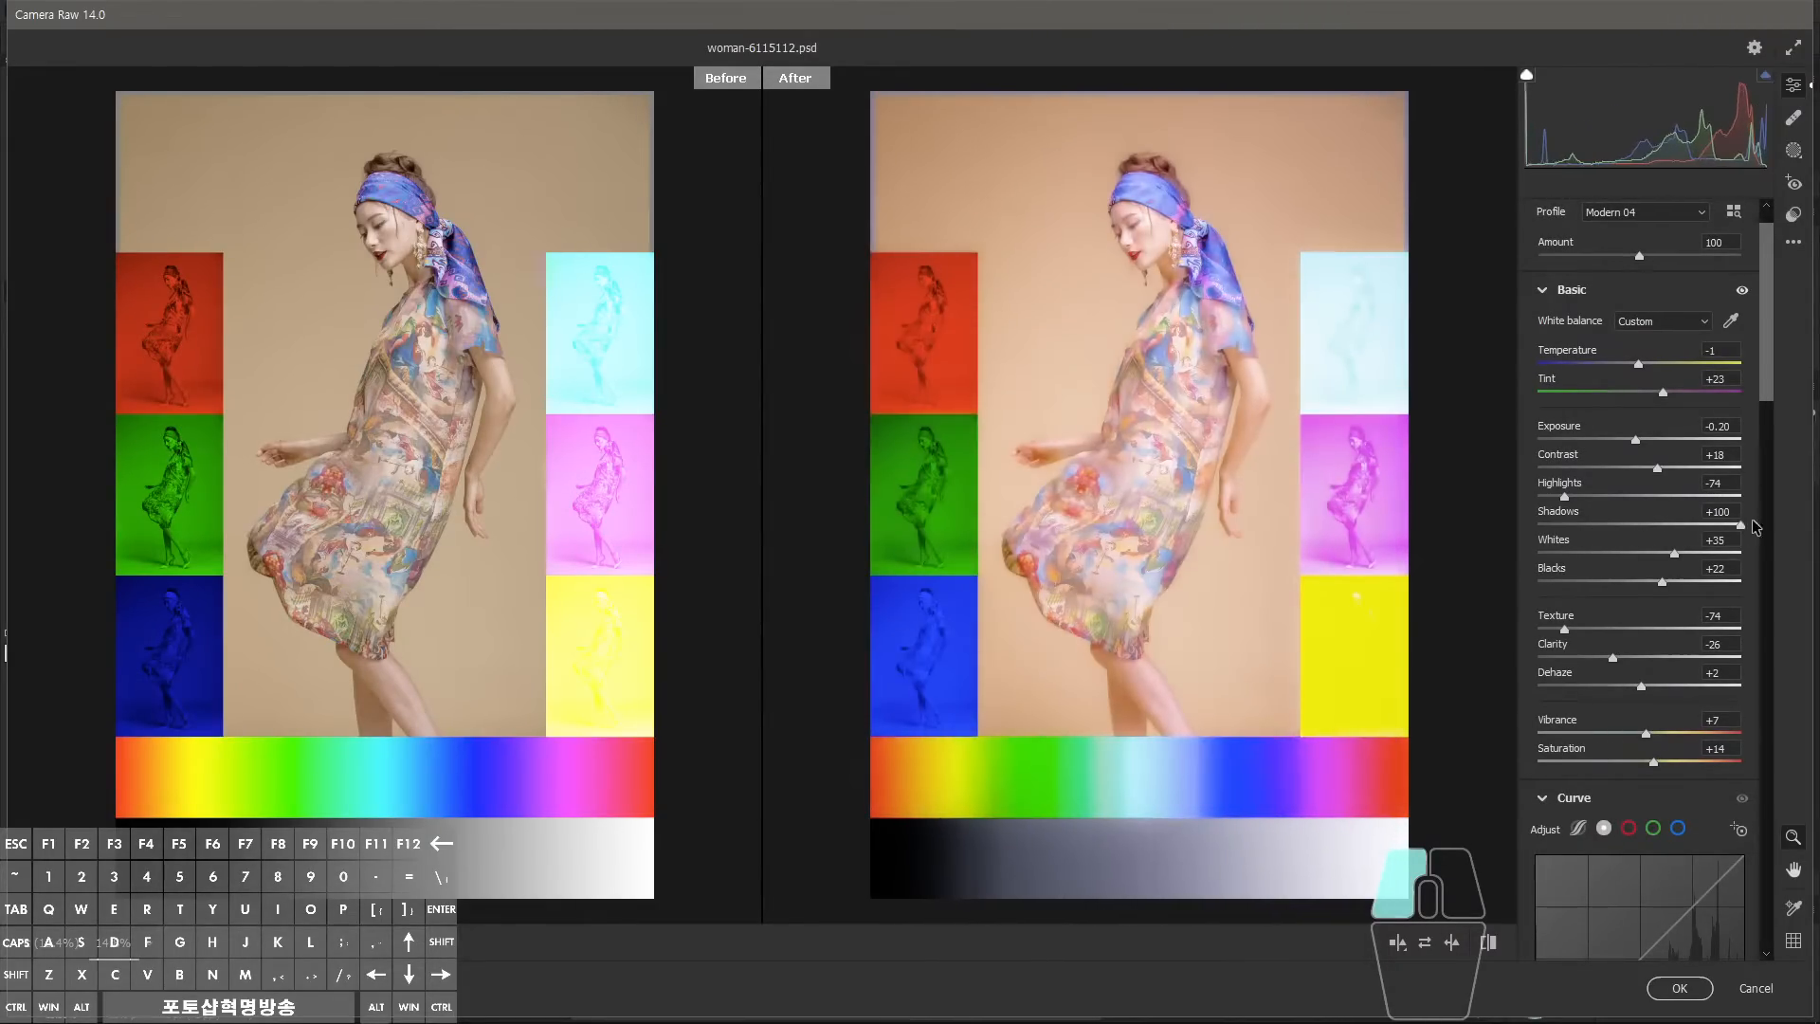
key(alt+z)
mouse_move(1002, 832)
mouse_down()
mouse_move(1063, 925)
mouse_move(971, 885)
mouse_up()
mouse_move(233, 827)
mouse_down()
mouse_move(360, 883)
mouse_move(245, 891)
mouse_up()
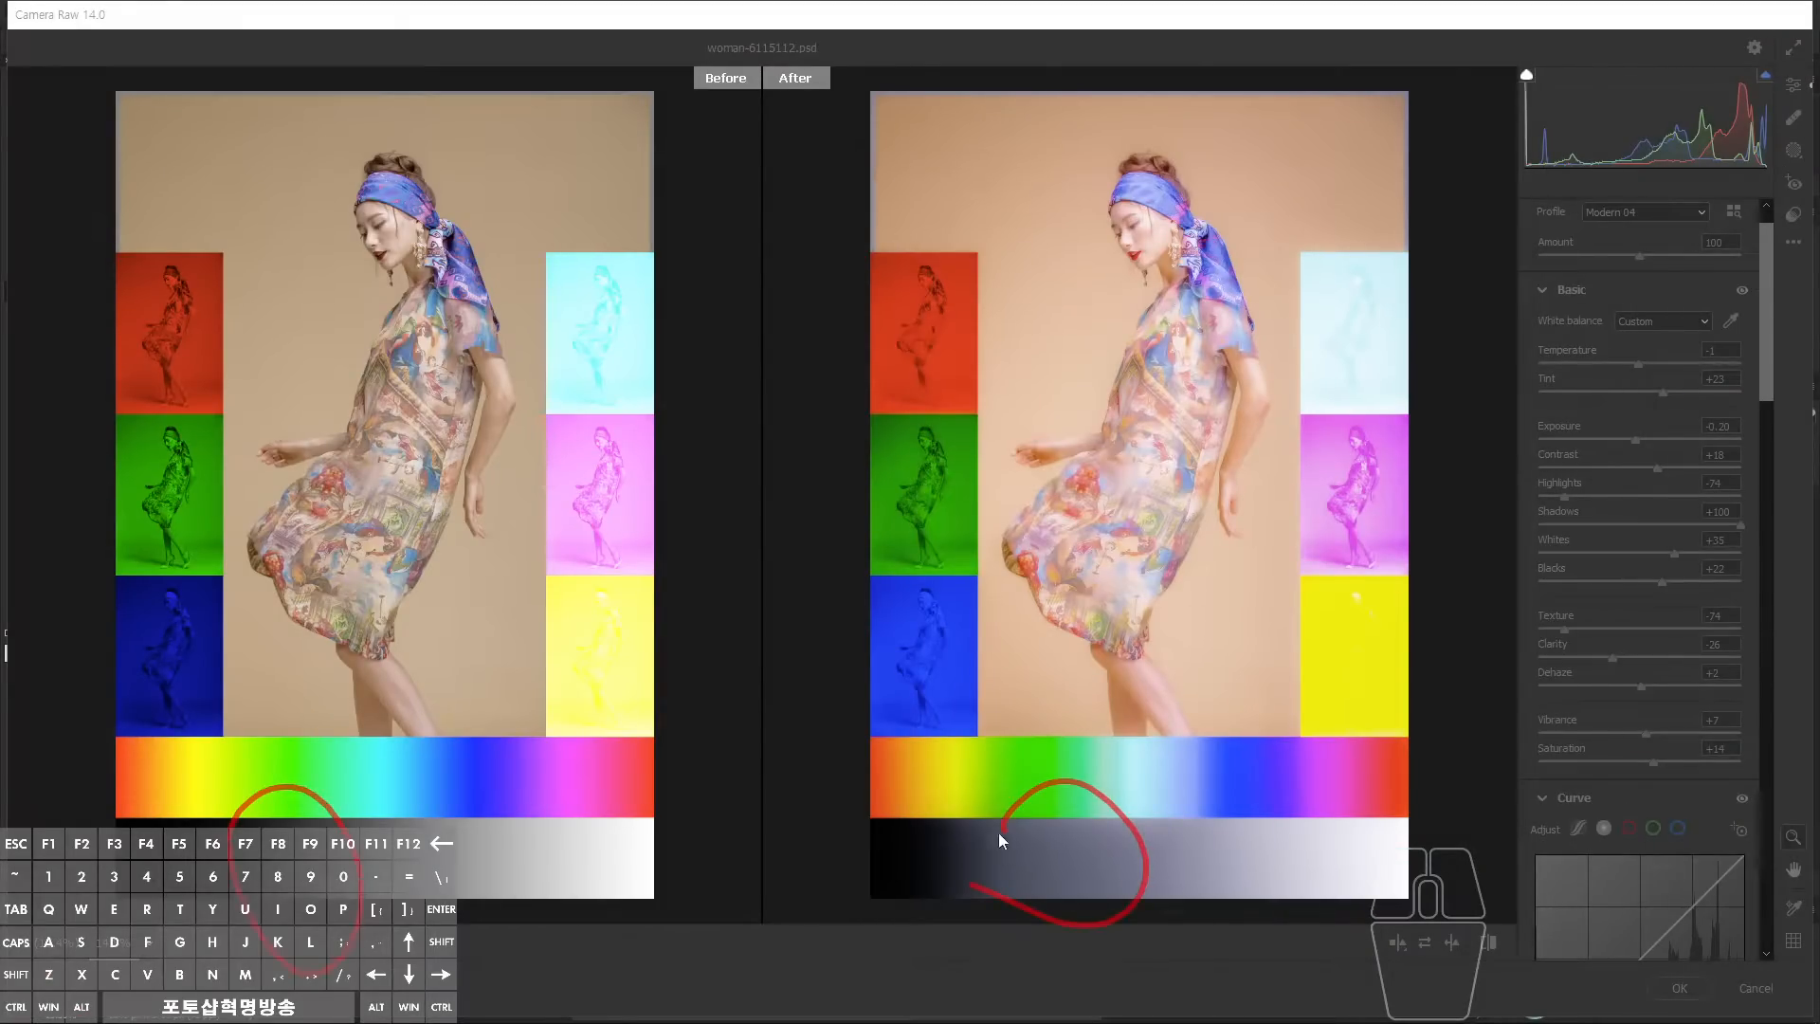
drag(998, 832, 989, 967)
drag(1140, 1004, 1144, 775)
key(Escape)
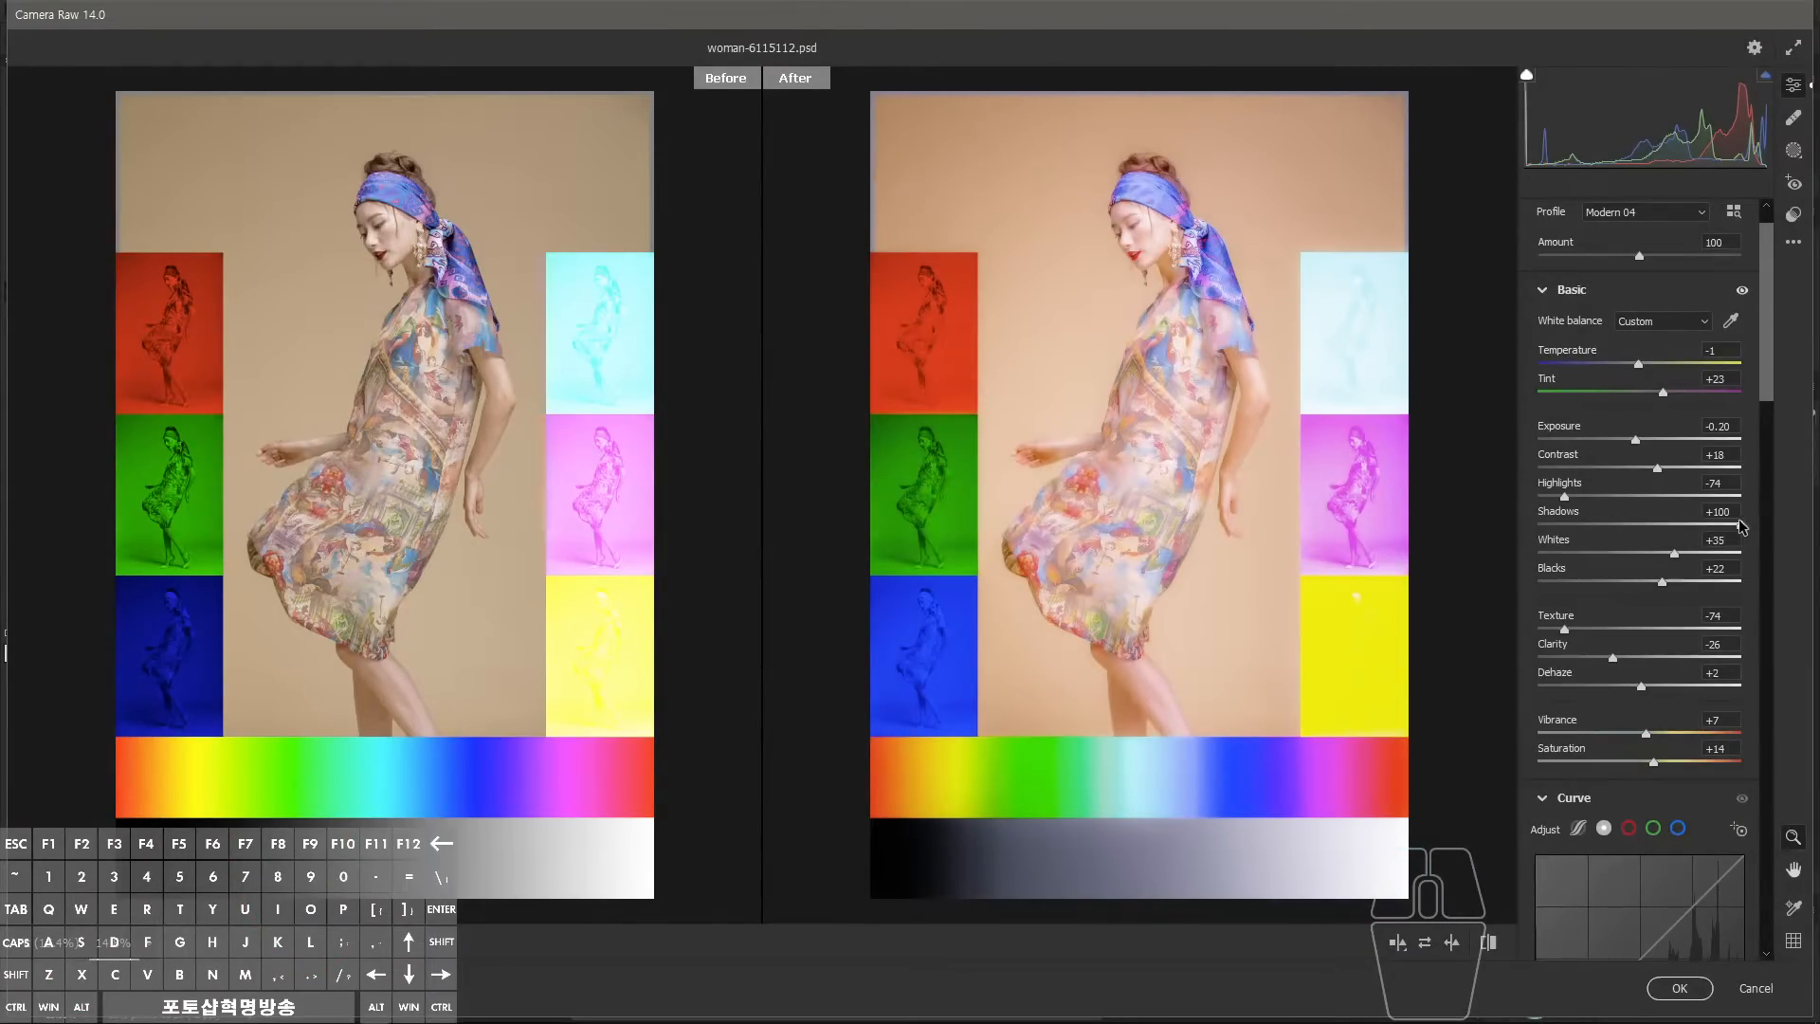
mouse_move(1739, 522)
mouse_down()
mouse_move(1619, 523)
mouse_move(1749, 517)
mouse_up()
Set Highlights to -75 and review the tonal adjustments from Exposure to Dehaze against the image.
mouse_move(1564, 492)
mouse_down()
mouse_move(1696, 493)
mouse_move(1543, 493)
mouse_move(1592, 493)
mouse_move(1566, 491)
mouse_up()
key(alt)
mouse_move(1691, 668)
mouse_down()
mouse_move(1537, 654)
mouse_move(1665, 756)
mouse_up()
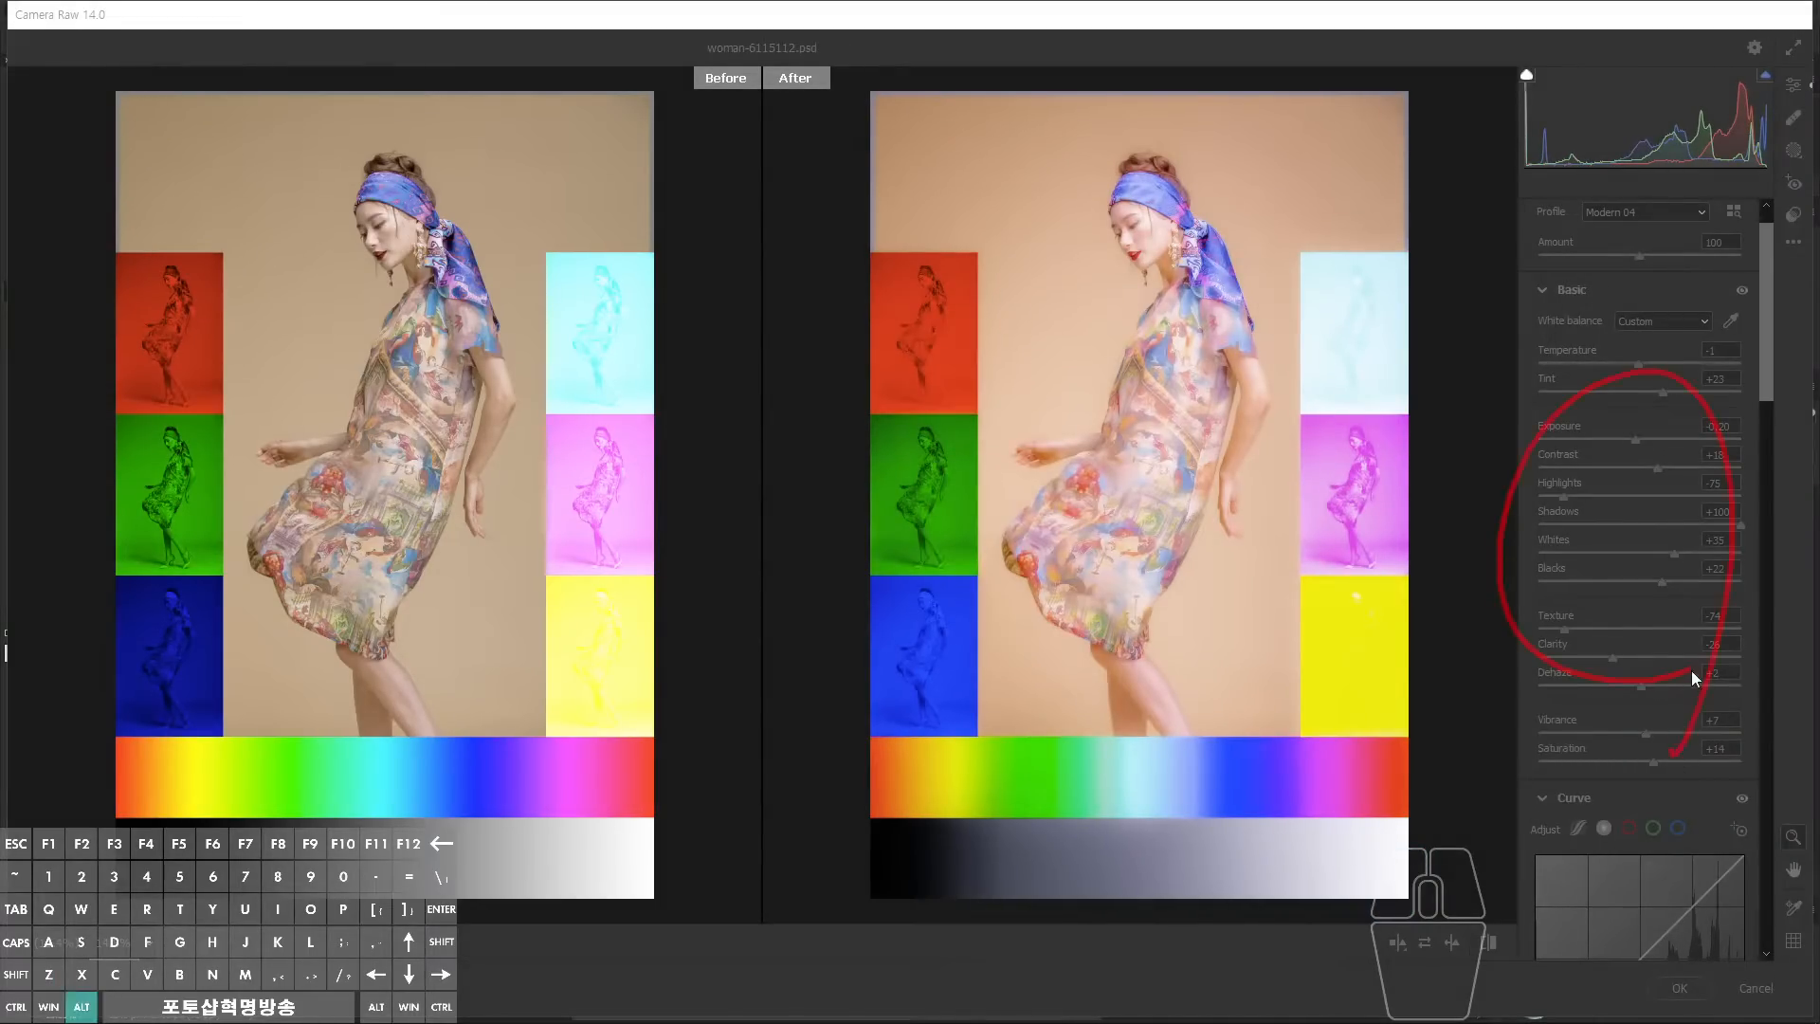
key(alt+z)
key(alt+z)
mouse_move(980, 518)
mouse_down()
mouse_move(1005, 518)
mouse_move(1050, 460)
mouse_up()
mouse_move(1202, 567)
mouse_down()
mouse_move(1416, 555)
mouse_move(1631, 581)
mouse_up()
mouse_move(1635, 655)
mouse_down()
mouse_move(1681, 434)
mouse_move(1537, 568)
mouse_up()
key(alt+z)
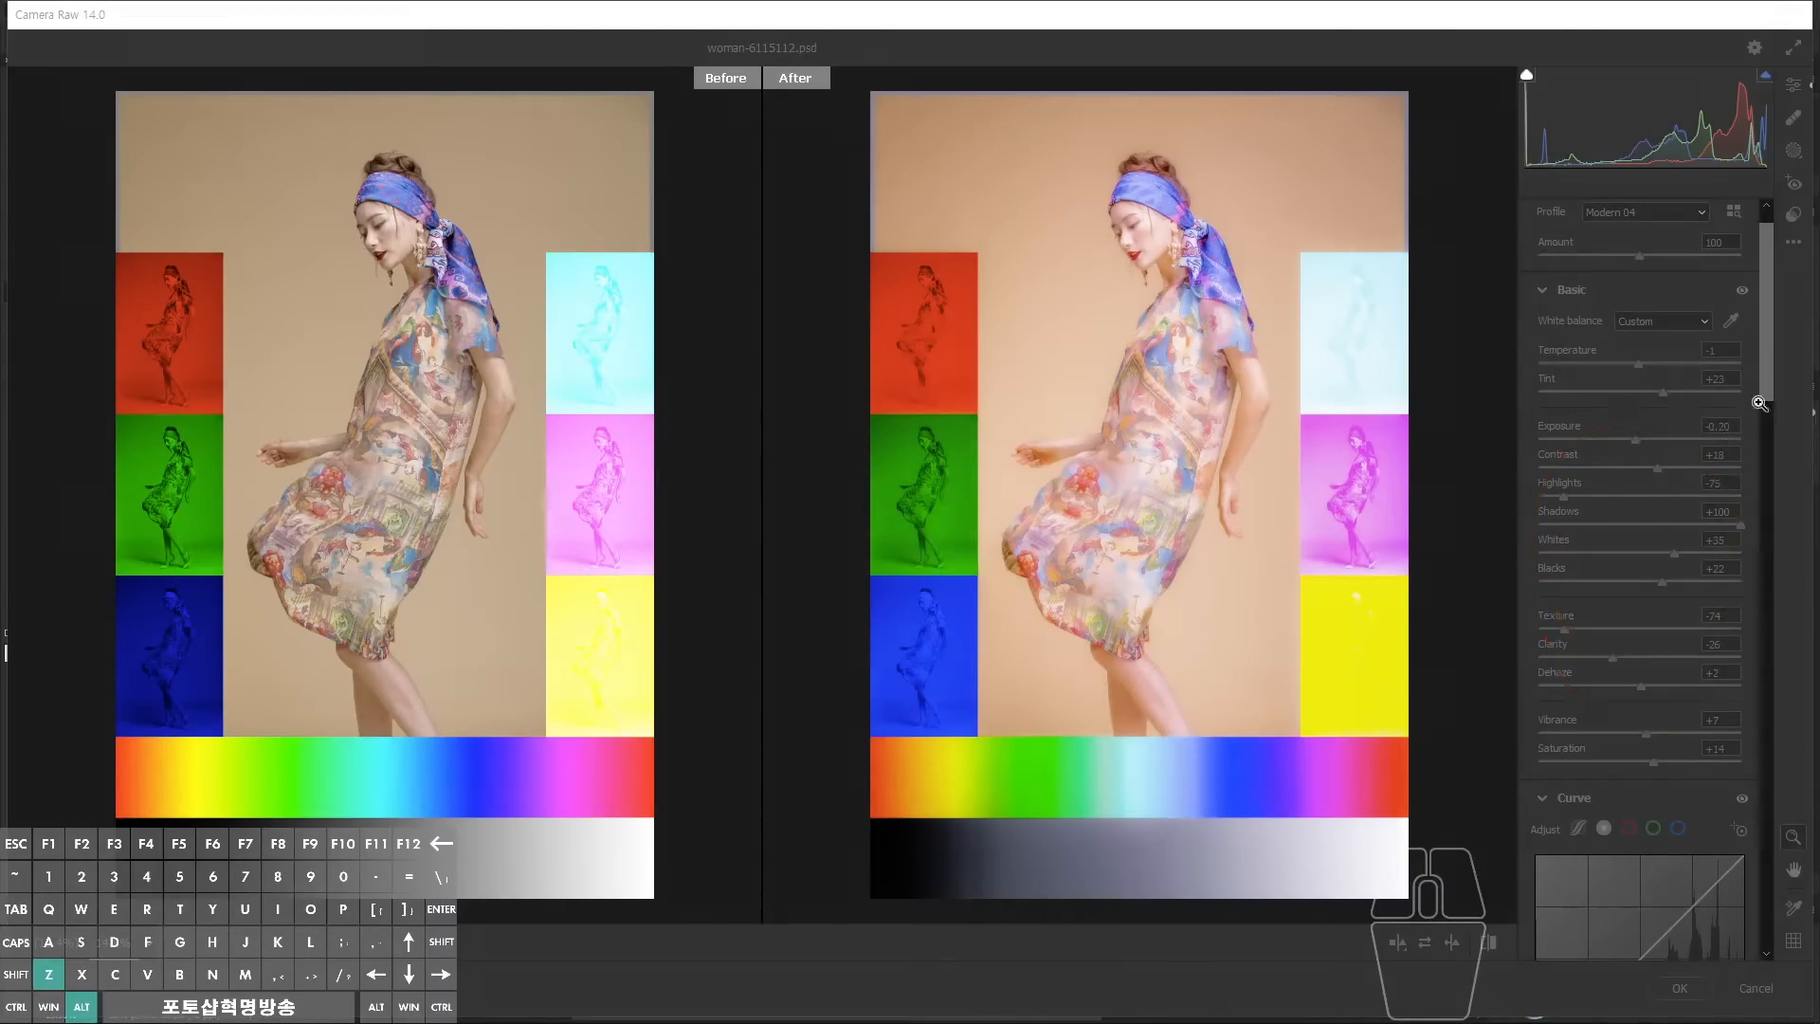
Set the Purples hue to -6 in the Color Mixer.
drag(1765, 379, 1761, 654)
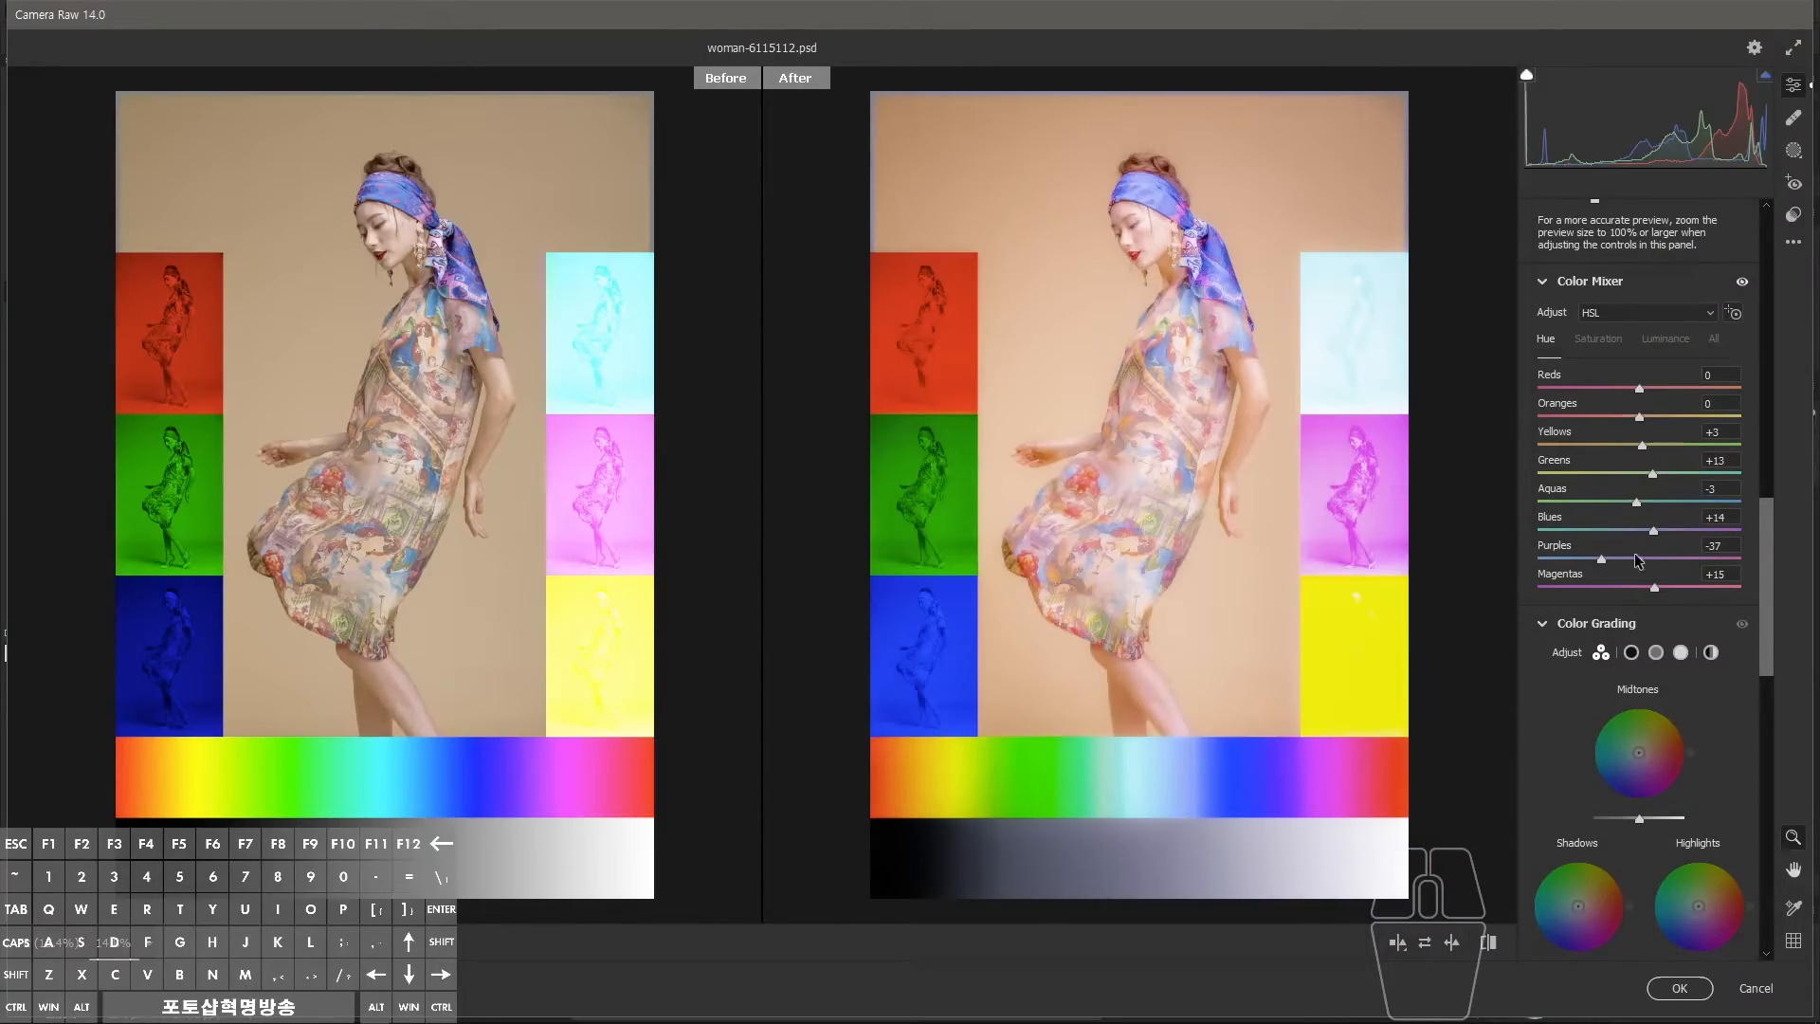
mouse_move(1606, 558)
mouse_down()
mouse_move(1690, 554)
mouse_move(1573, 561)
mouse_move(1663, 561)
mouse_move(1636, 562)
mouse_up()
key(alt)
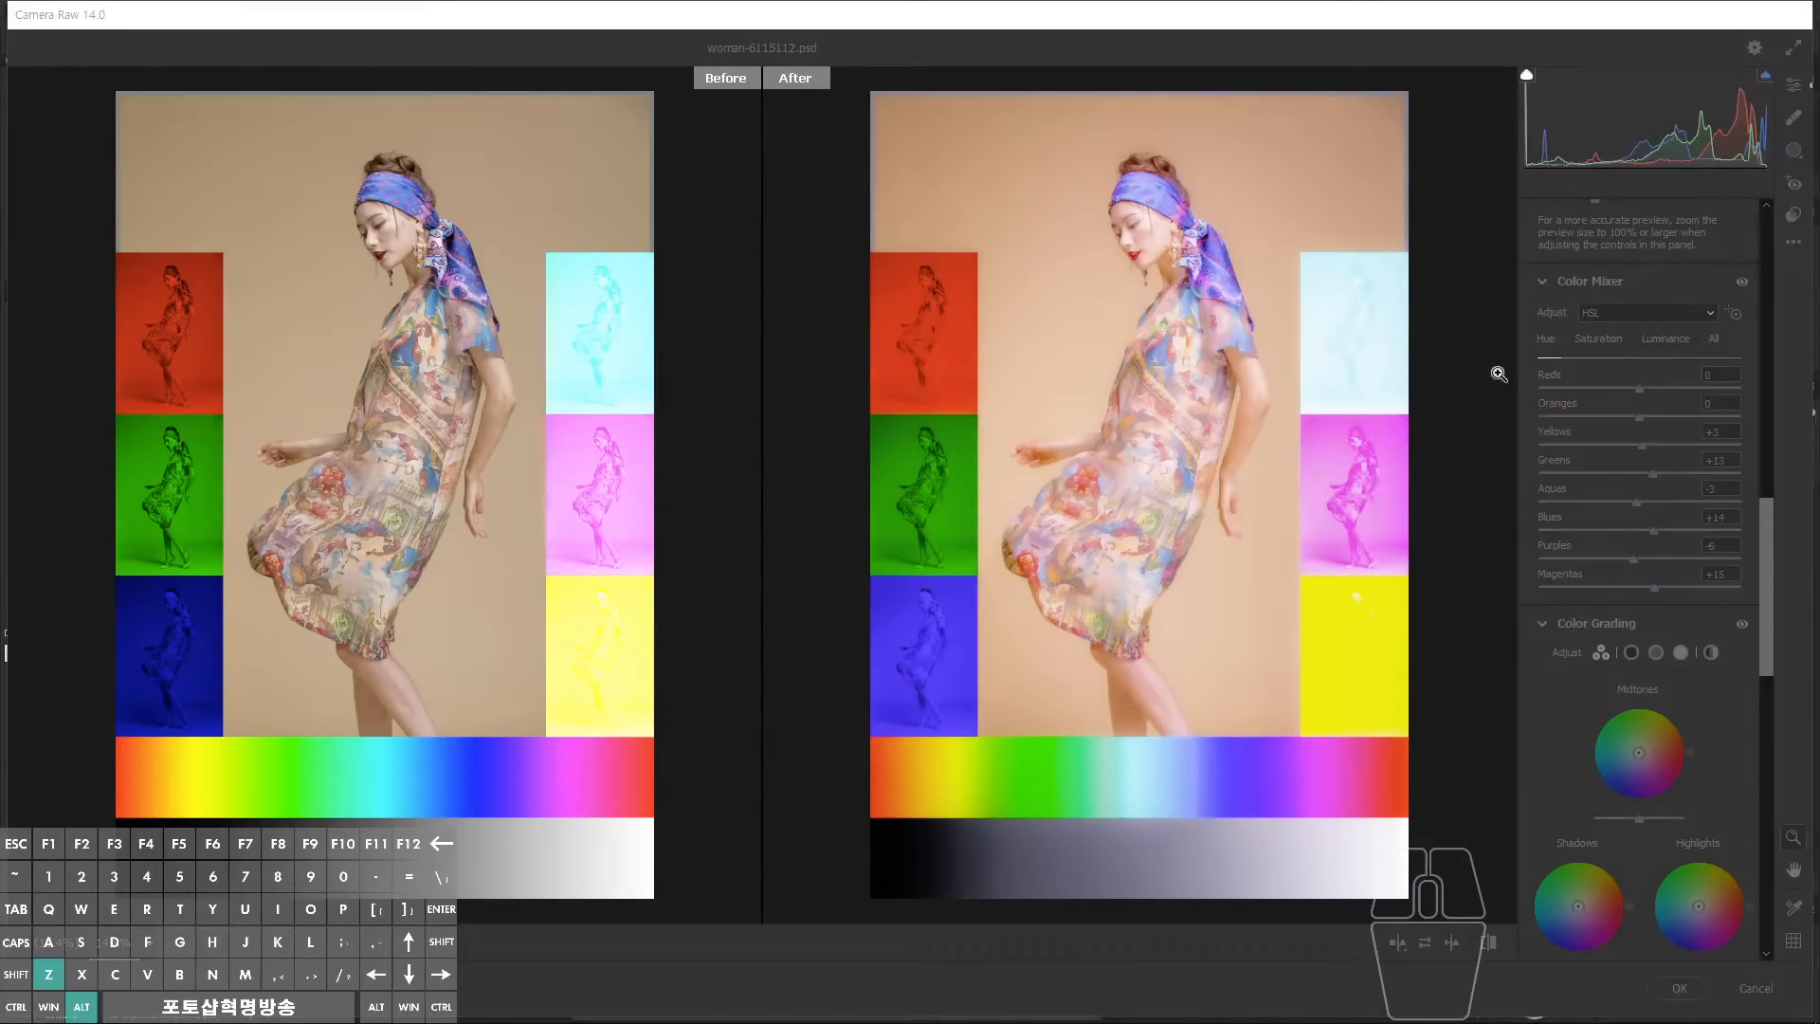
Set the Aquas saturation in the Color Mixer to -20 after trying +11 and checking the spectrum strip.
click(1600, 340)
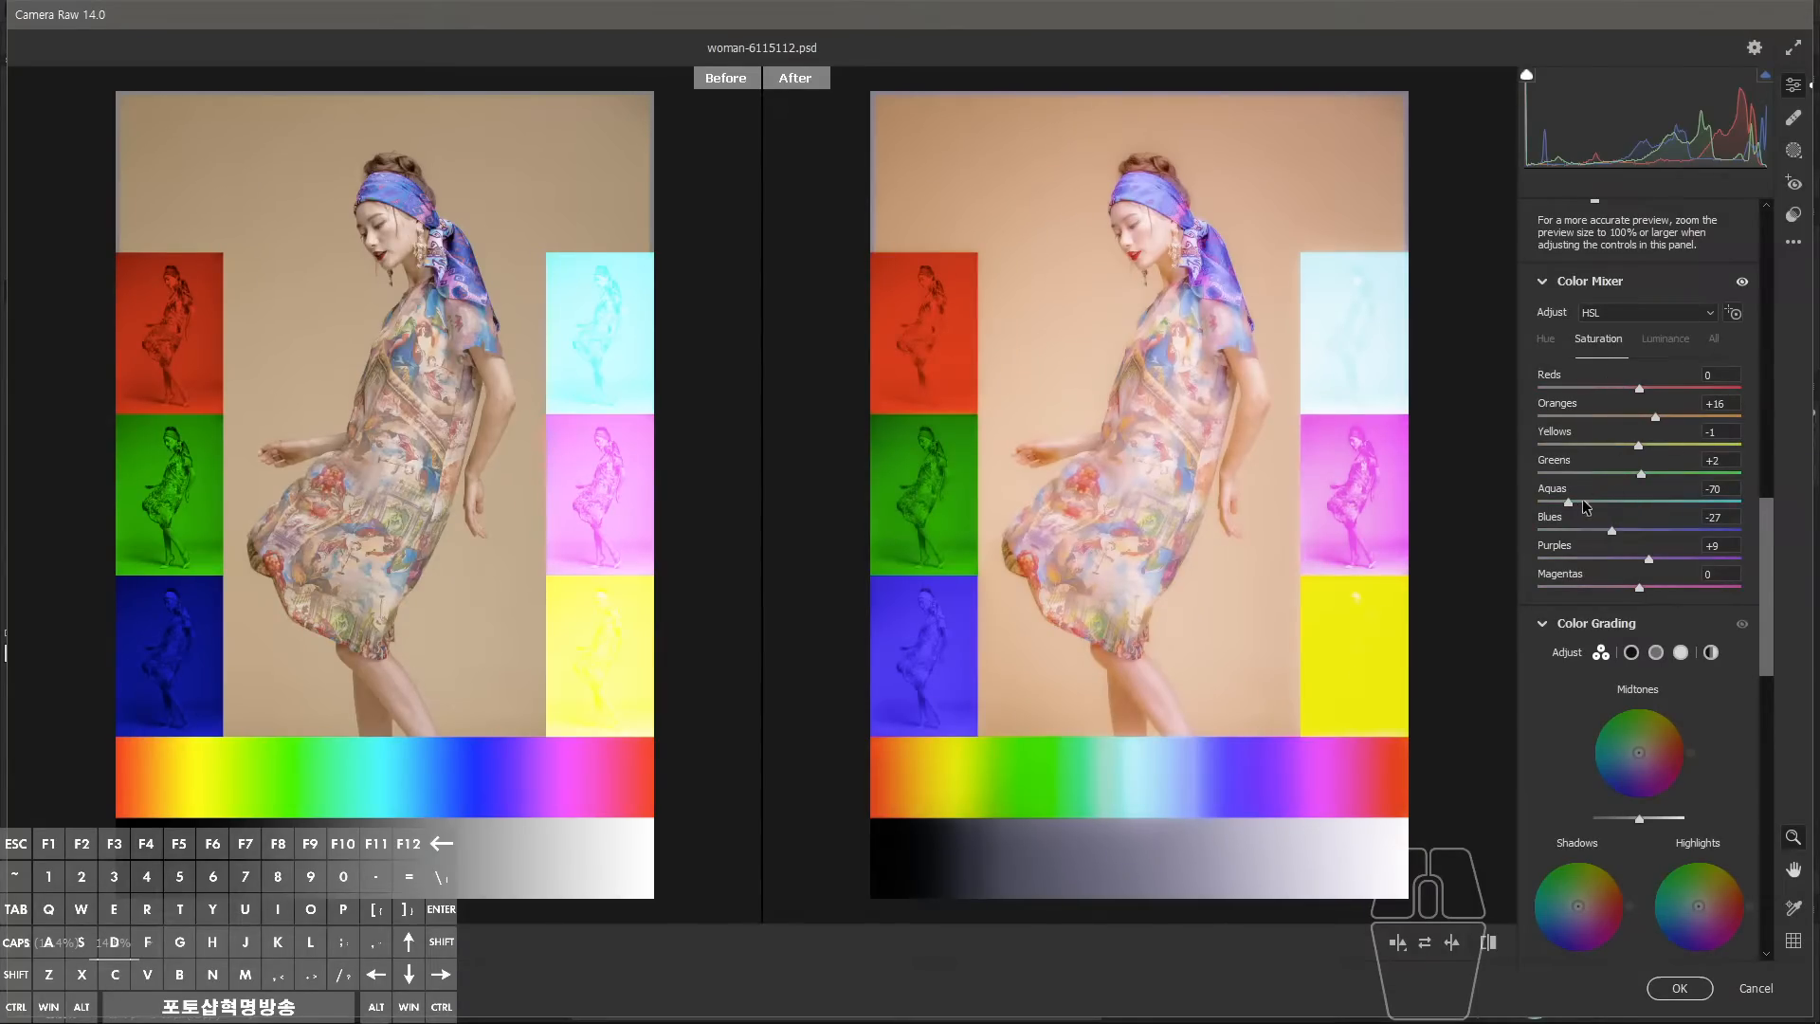
drag(1569, 503, 1650, 503)
click(1162, 737)
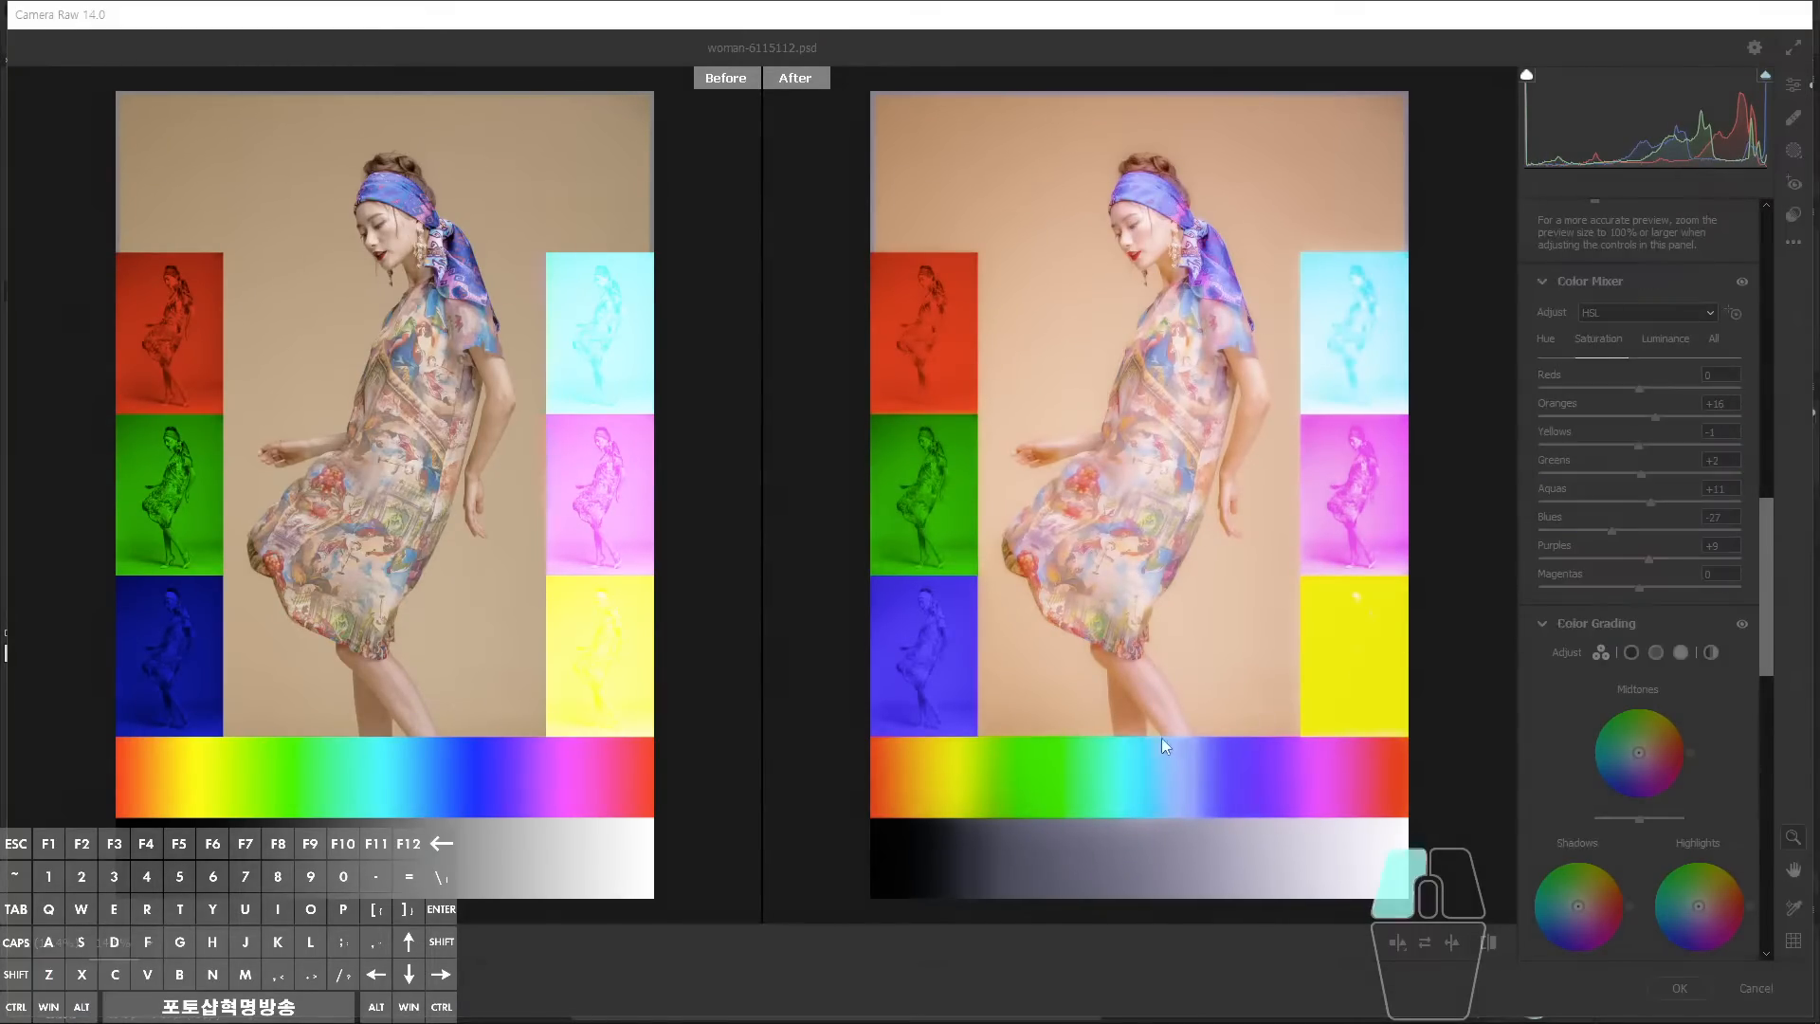
drag(1162, 737, 1217, 684)
mouse_move(1650, 502)
mouse_down()
mouse_move(1589, 504)
mouse_move(1646, 502)
mouse_move(1621, 502)
mouse_up()
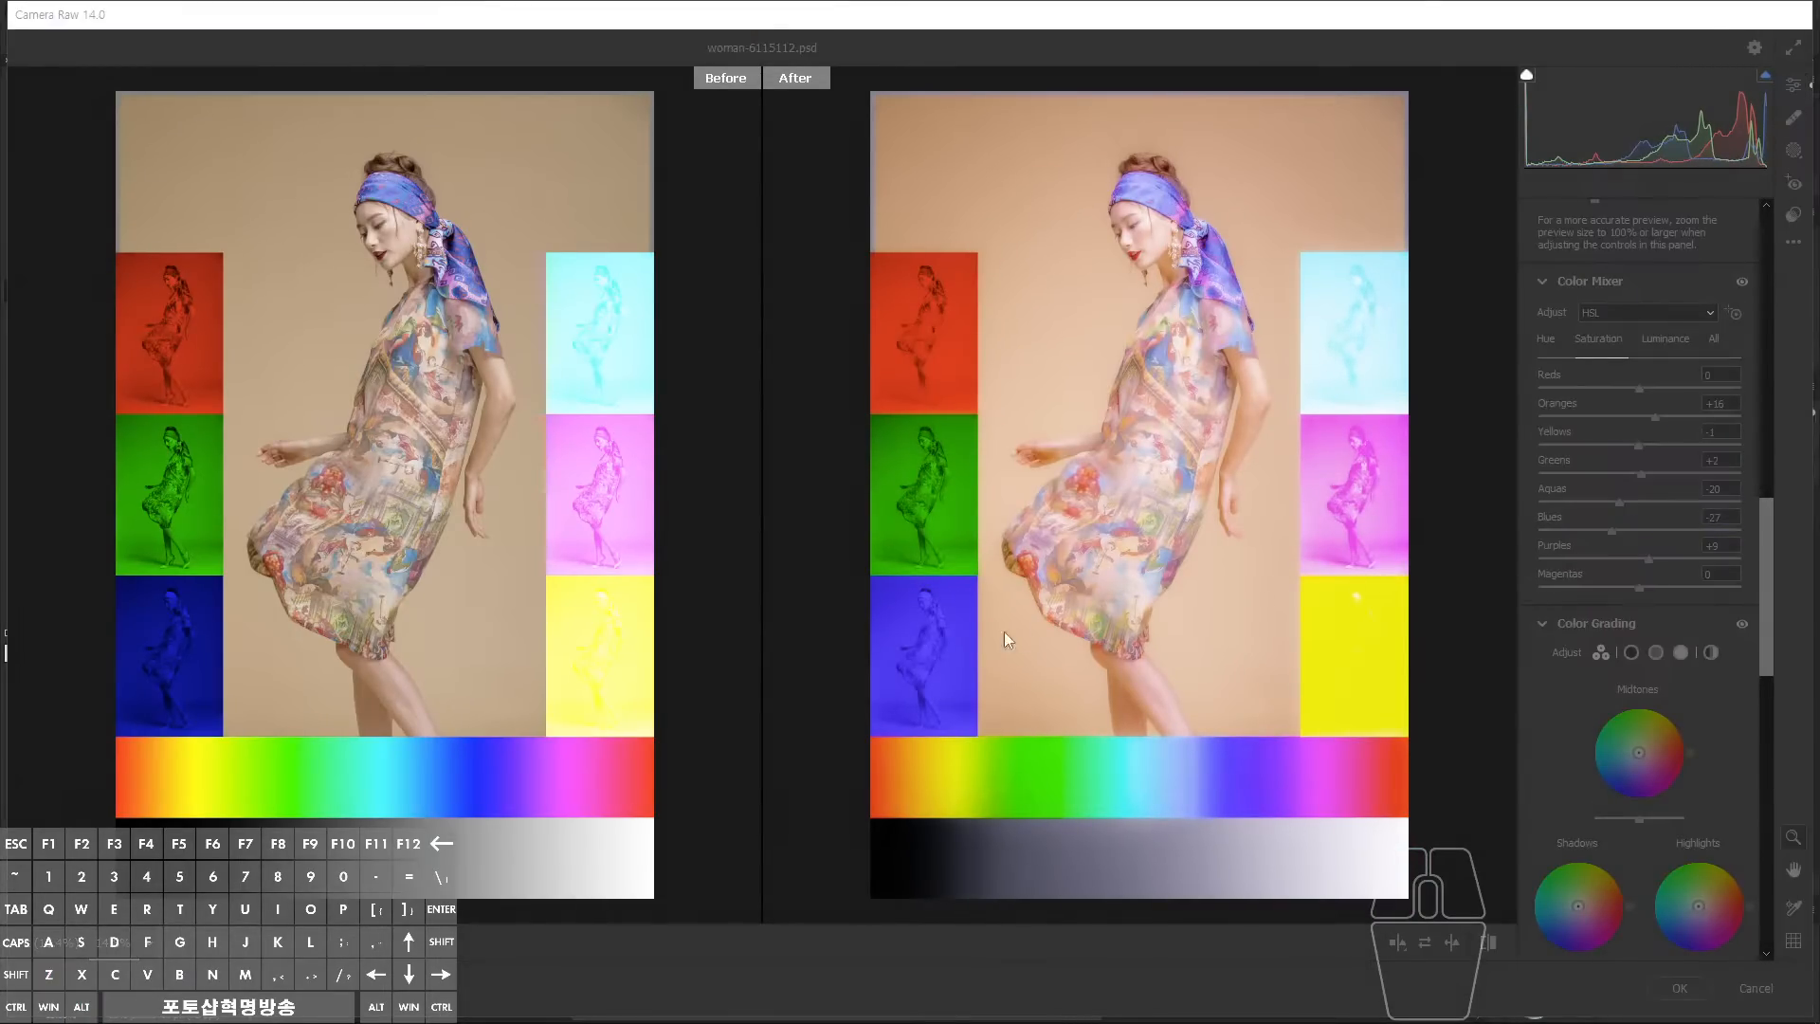
Examine the six color panels of the After view and relate them to the Color Mixer saturation sliders.
mouse_move(984, 618)
mouse_down()
mouse_move(1288, 810)
mouse_move(910, 644)
mouse_up()
mouse_move(886, 346)
mouse_down()
mouse_move(1012, 573)
mouse_move(1015, 752)
mouse_move(912, 445)
mouse_up()
mouse_move(1336, 381)
mouse_down()
mouse_move(1351, 413)
mouse_move(1320, 455)
mouse_up()
mouse_move(1346, 534)
mouse_down()
mouse_move(1325, 525)
mouse_move(1688, 464)
mouse_up()
drag(1321, 627, 1706, 558)
mouse_move(1617, 382)
mouse_down()
mouse_move(1715, 581)
mouse_move(1654, 749)
mouse_up()
key(Escape)
Compare the Basic Vibrance and Saturation sliders with the Color Mixer's separate saturation sliders for each color.
mouse_move(1769, 551)
mouse_down()
mouse_move(1771, 292)
mouse_move(1767, 322)
mouse_up()
key(ctrl+2)
drag(1539, 474, 1618, 460)
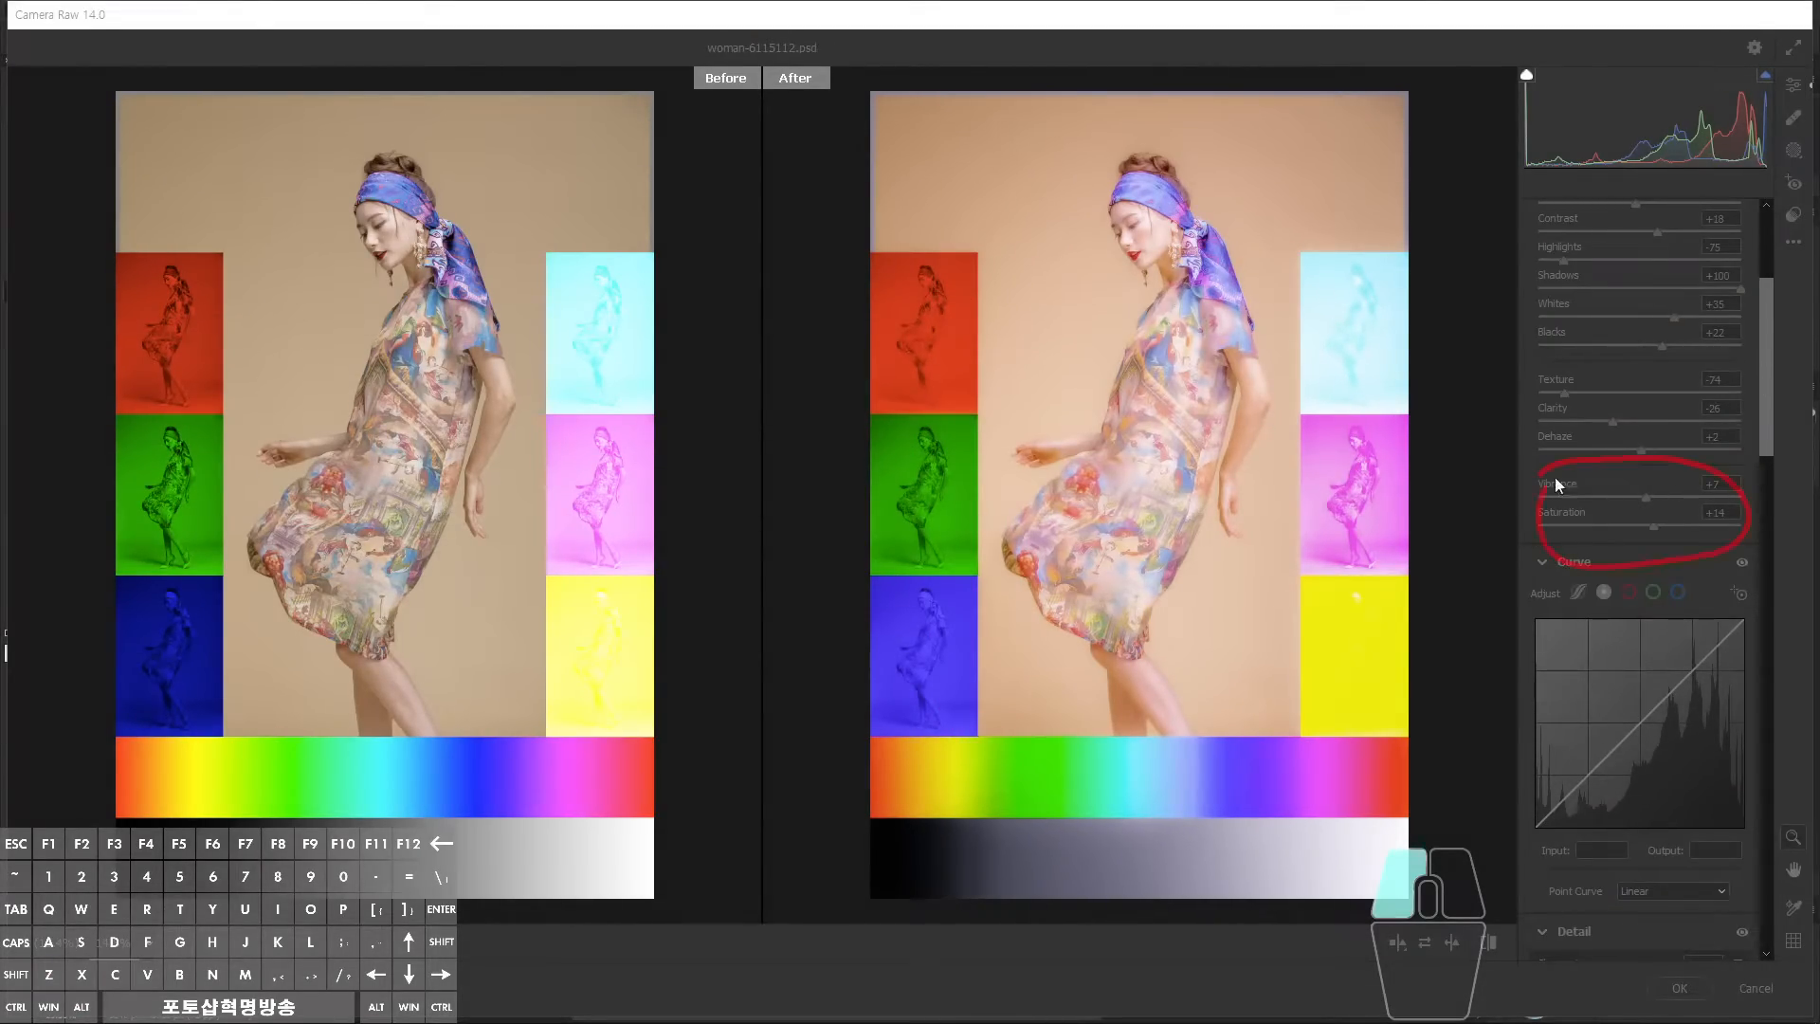
key(Escape)
mouse_move(1769, 431)
mouse_down()
mouse_move(1766, 748)
mouse_move(1775, 619)
mouse_up()
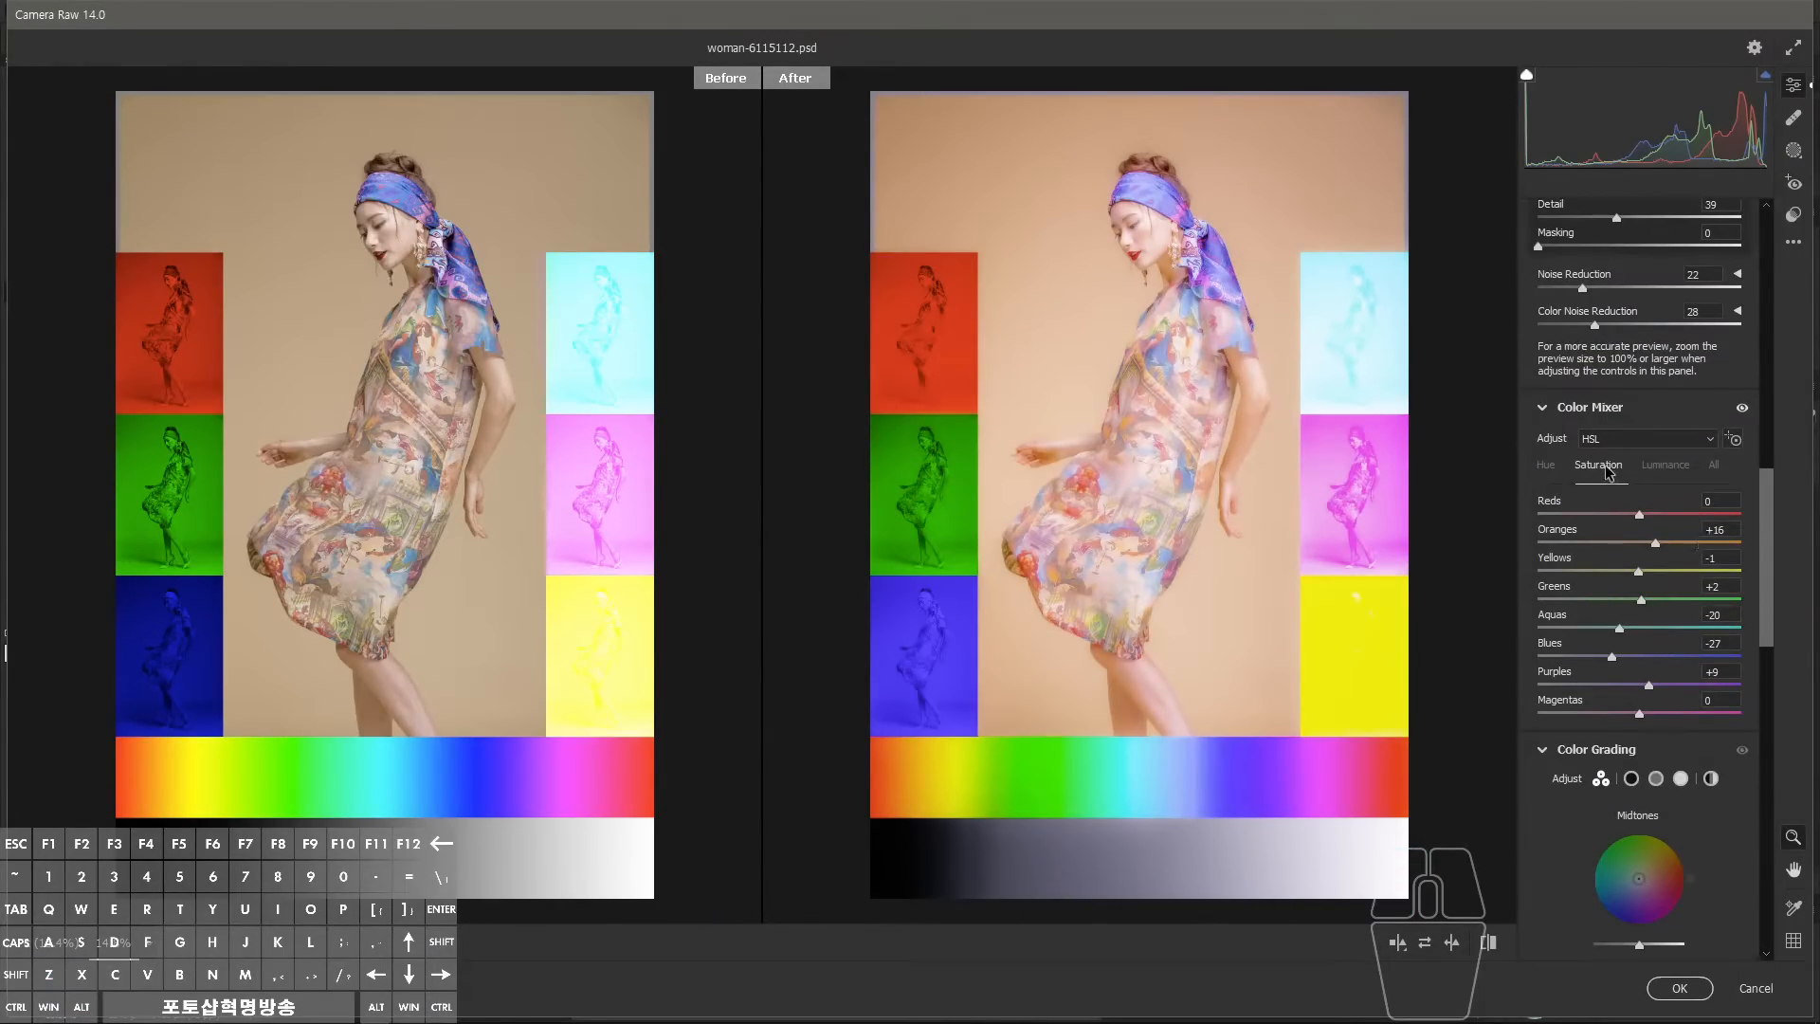
key(ctrl+2)
drag(1606, 593, 1540, 517)
key(Escape)
drag(1767, 567, 1767, 567)
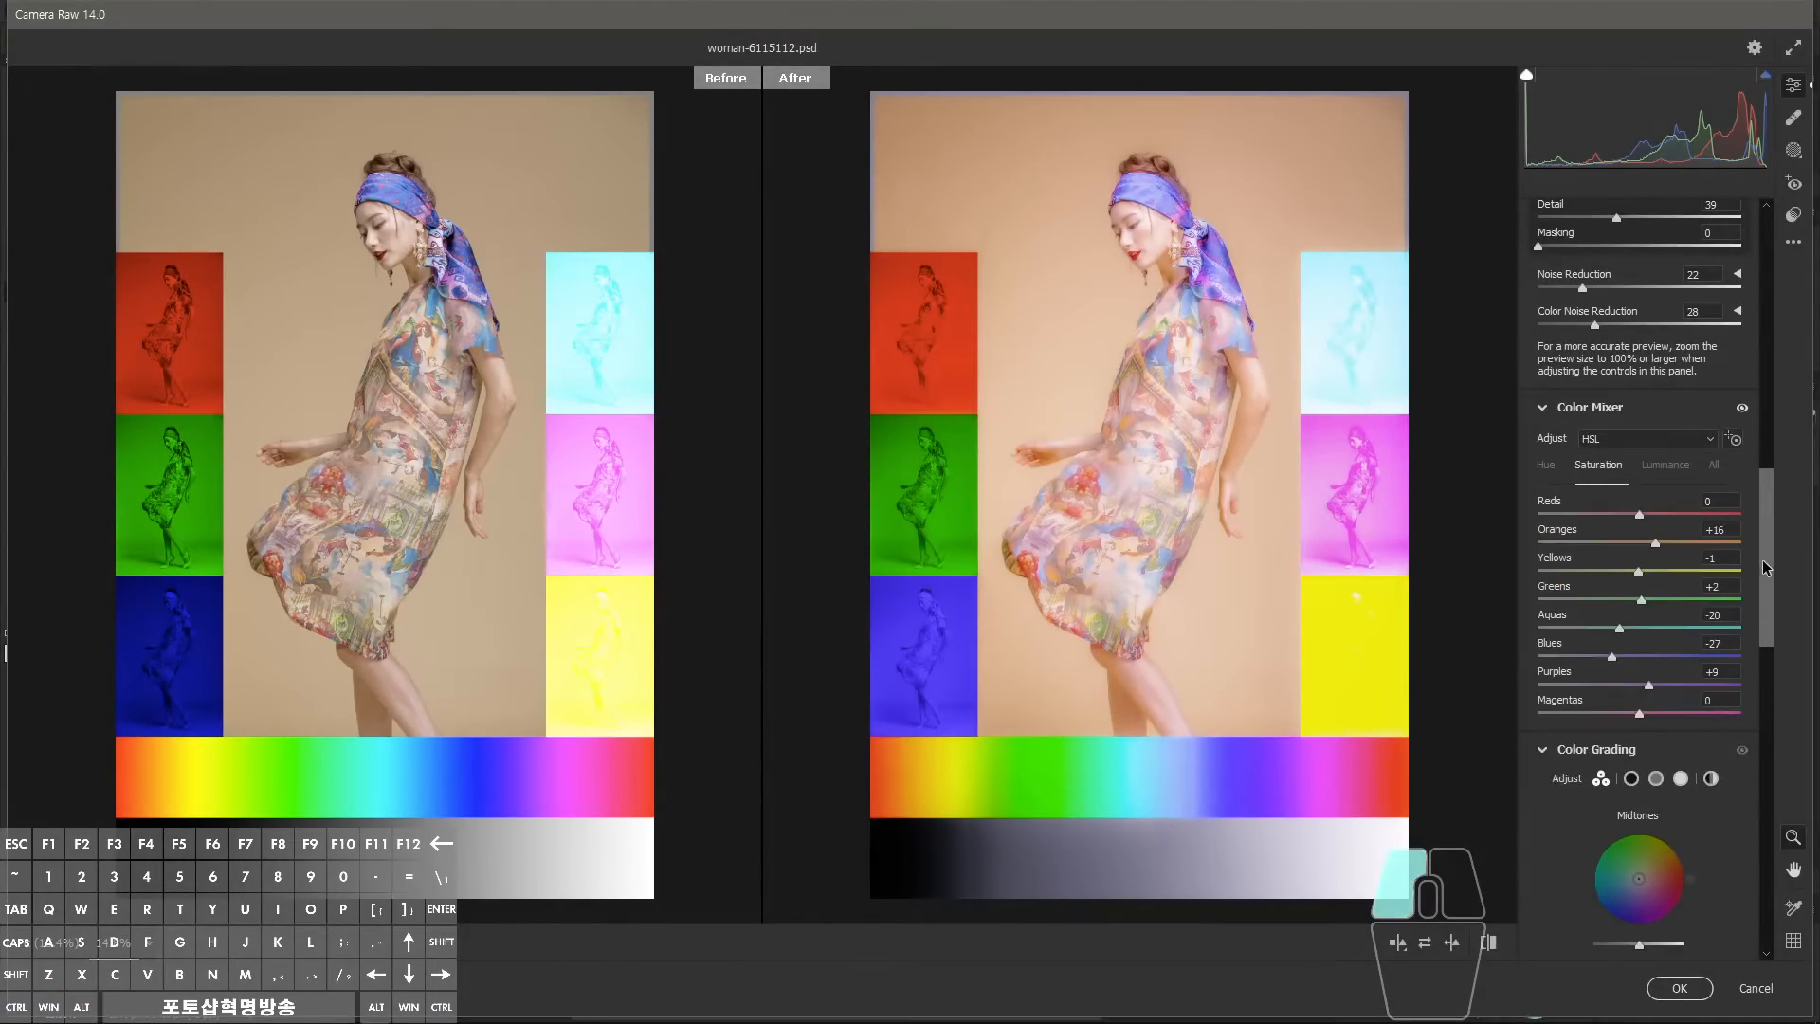
scroll(1766, 567, down, 2)
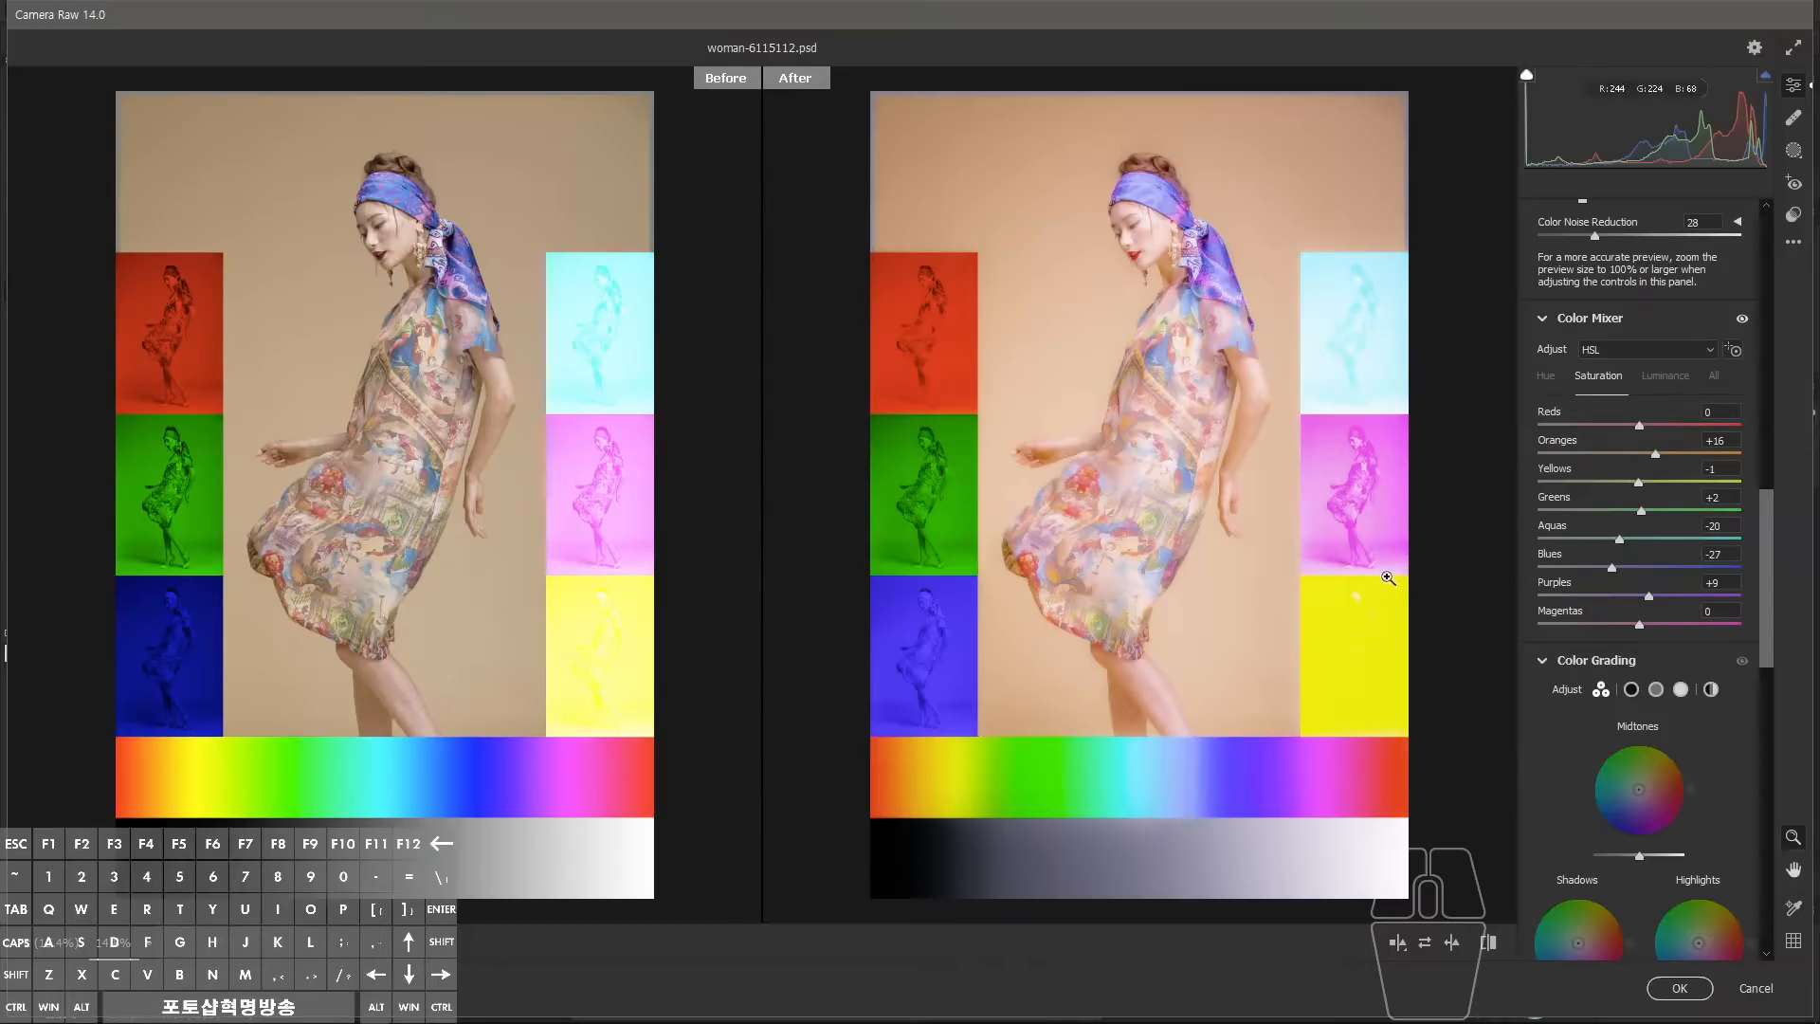
Examine how the Color Mixer saturation sliders relate to the cyan and magenta panels and the spectrum strip.
key(ctrl+2)
mouse_move(1599, 466)
mouse_down()
mouse_move(1696, 505)
mouse_move(1584, 483)
mouse_up()
drag(1633, 490, 1299, 413)
mouse_move(1617, 517)
mouse_down()
mouse_move(1306, 481)
mouse_move(1270, 460)
mouse_up()
drag(1340, 367, 1318, 564)
key(Escape)
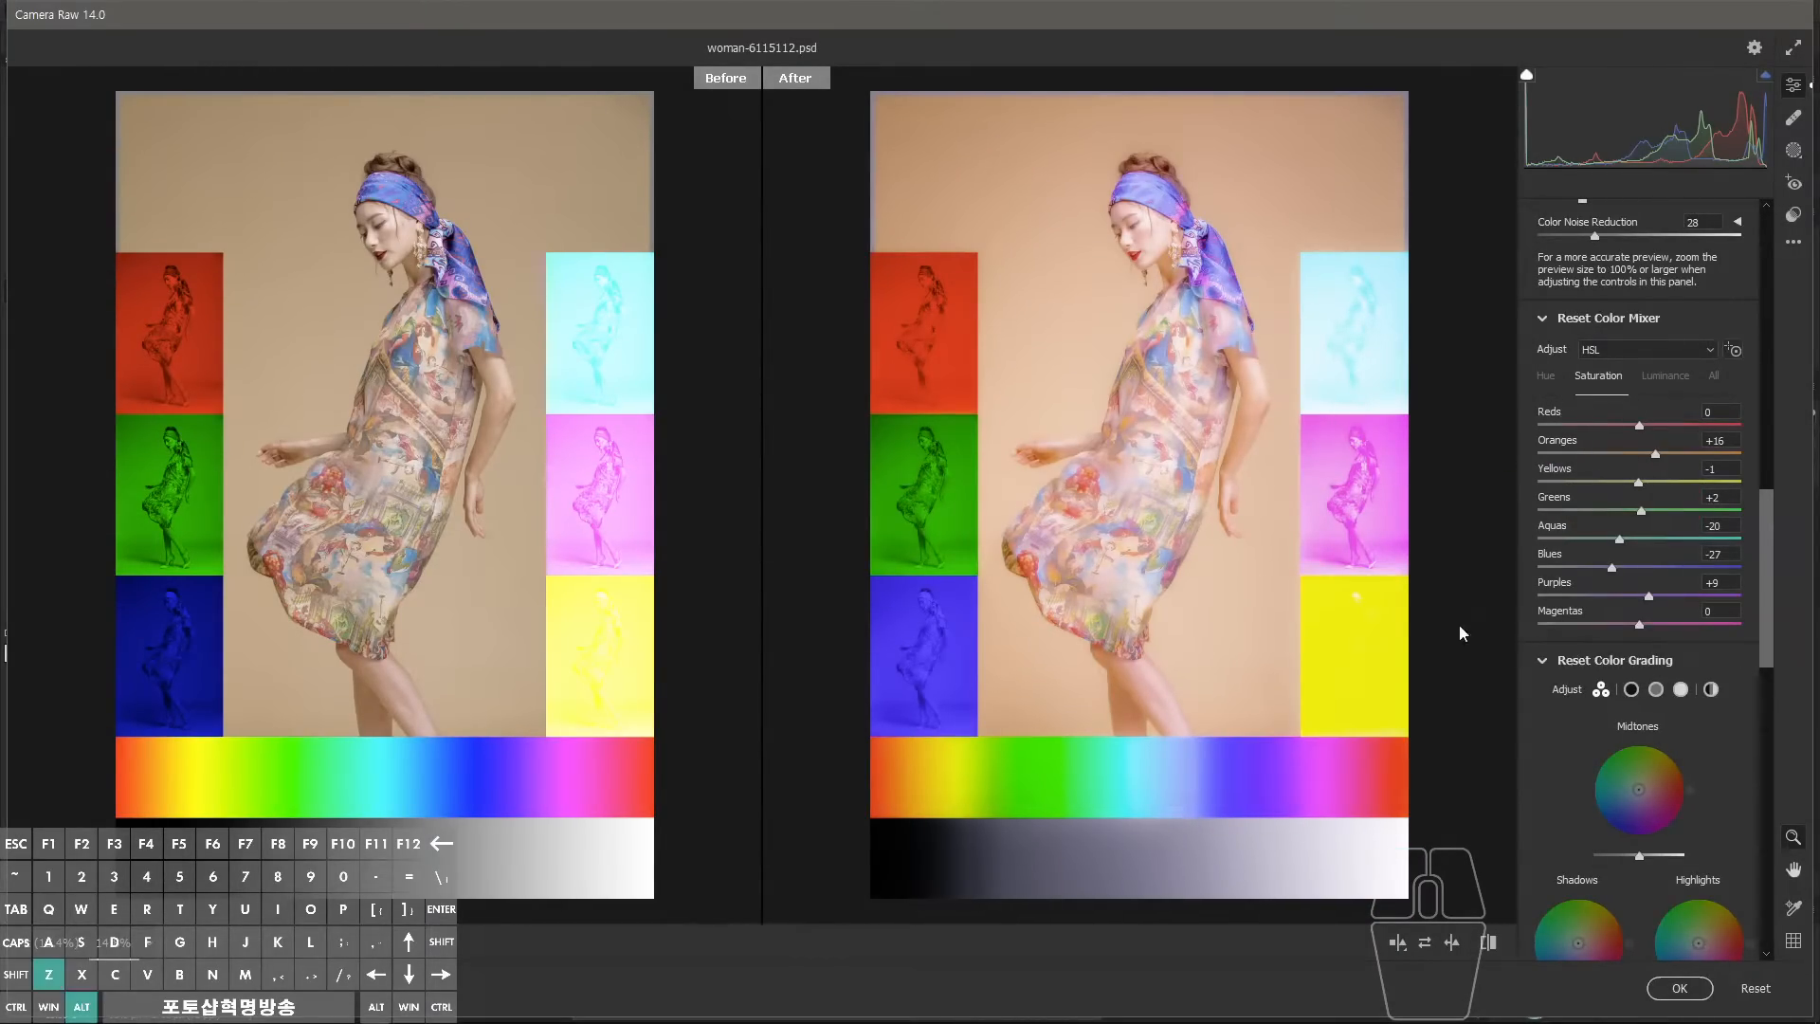
key(ctrl+2)
mouse_move(1132, 749)
mouse_down()
mouse_move(1202, 704)
mouse_move(1146, 760)
mouse_move(1198, 702)
mouse_move(1186, 781)
mouse_move(1318, 381)
mouse_up()
mouse_move(1257, 664)
mouse_down()
mouse_move(1164, 280)
mouse_move(1217, 307)
mouse_move(1225, 356)
mouse_up()
key(alt)
Fine-tune the Oranges saturation and the Aquas hue in the Color Mixer.
drag(1654, 450, 1658, 452)
click(1546, 375)
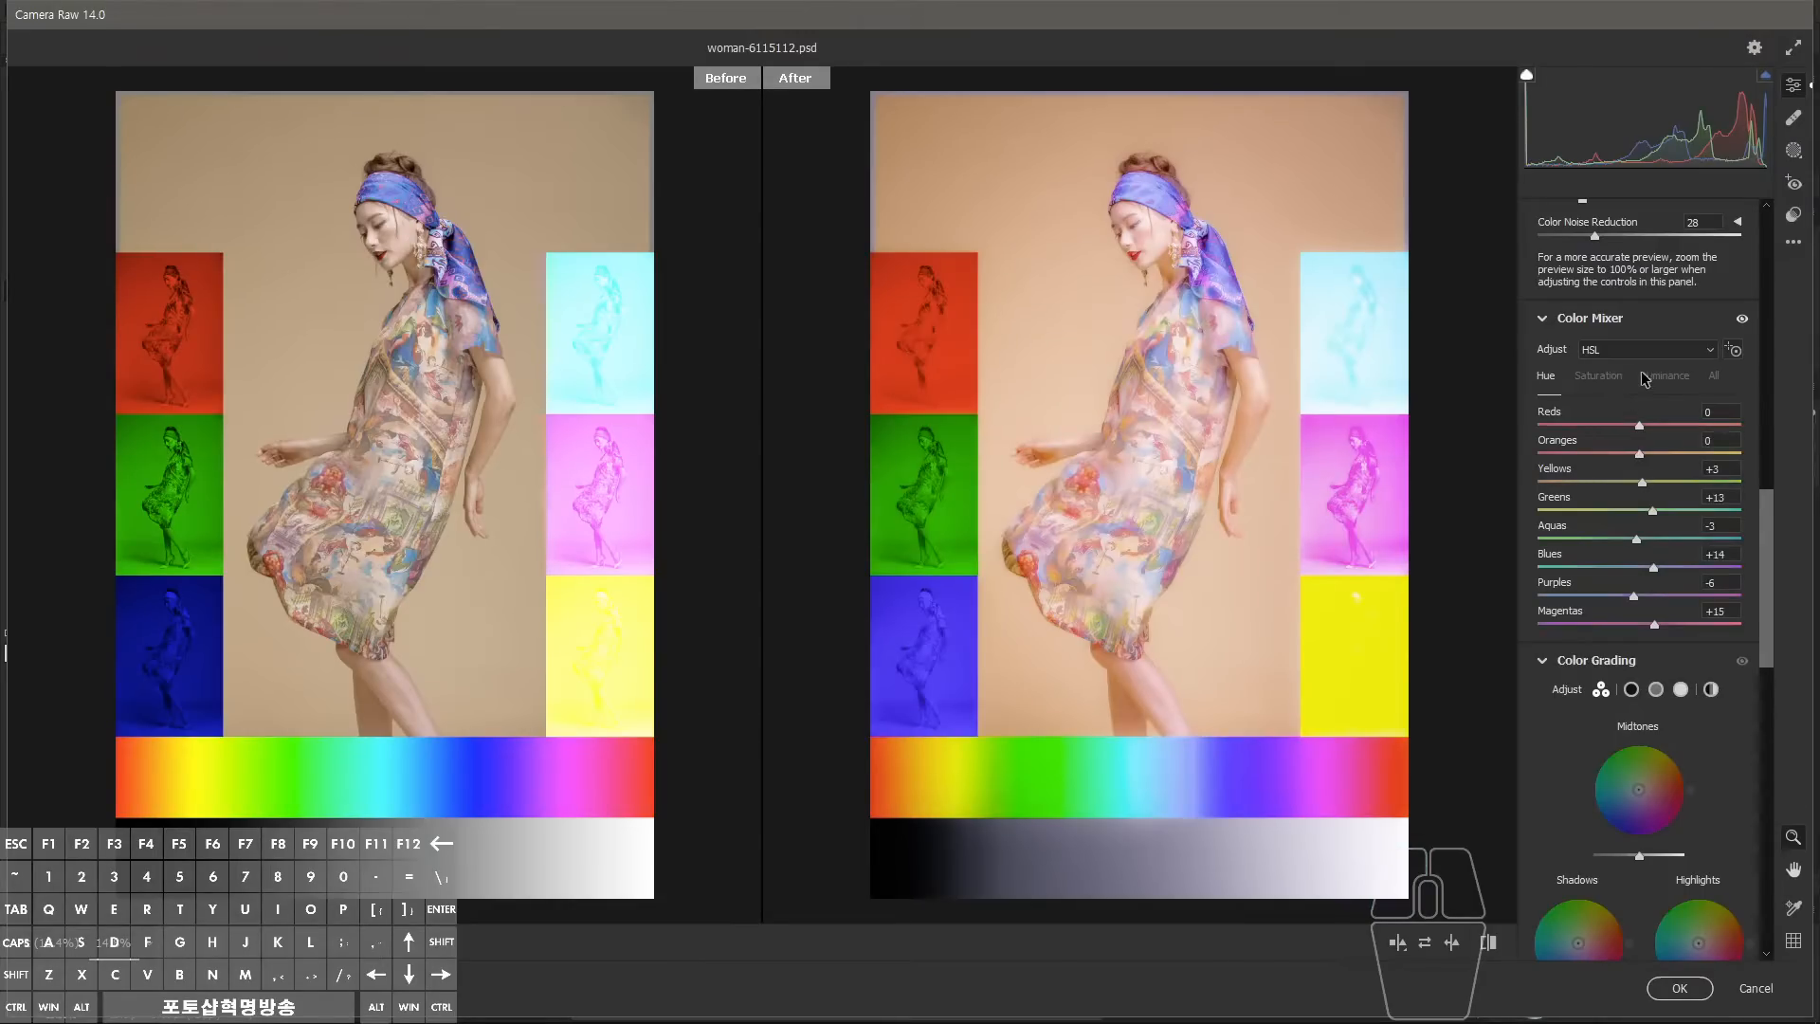
drag(1643, 542, 1648, 542)
Set the Red Primary hue to -3 in the Calibration adjustments.
drag(1759, 547, 1766, 853)
drag(1245, 536, 1299, 572)
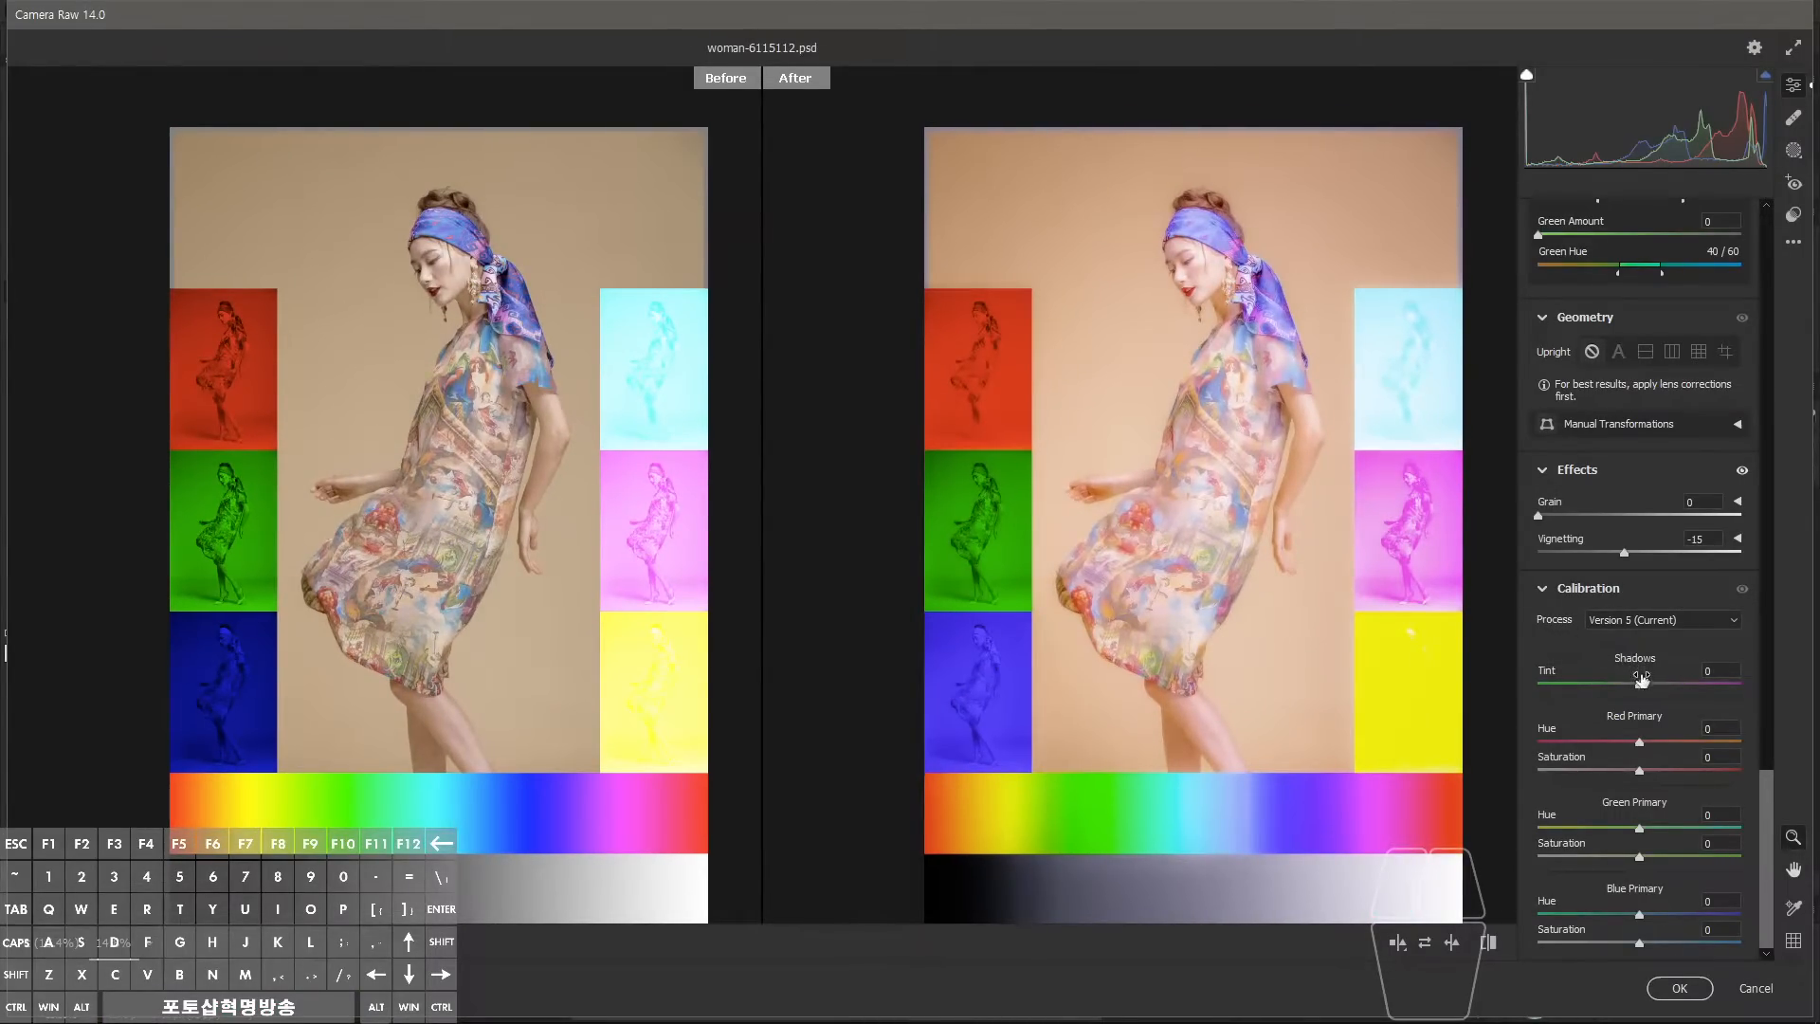
drag(1602, 745, 1640, 765)
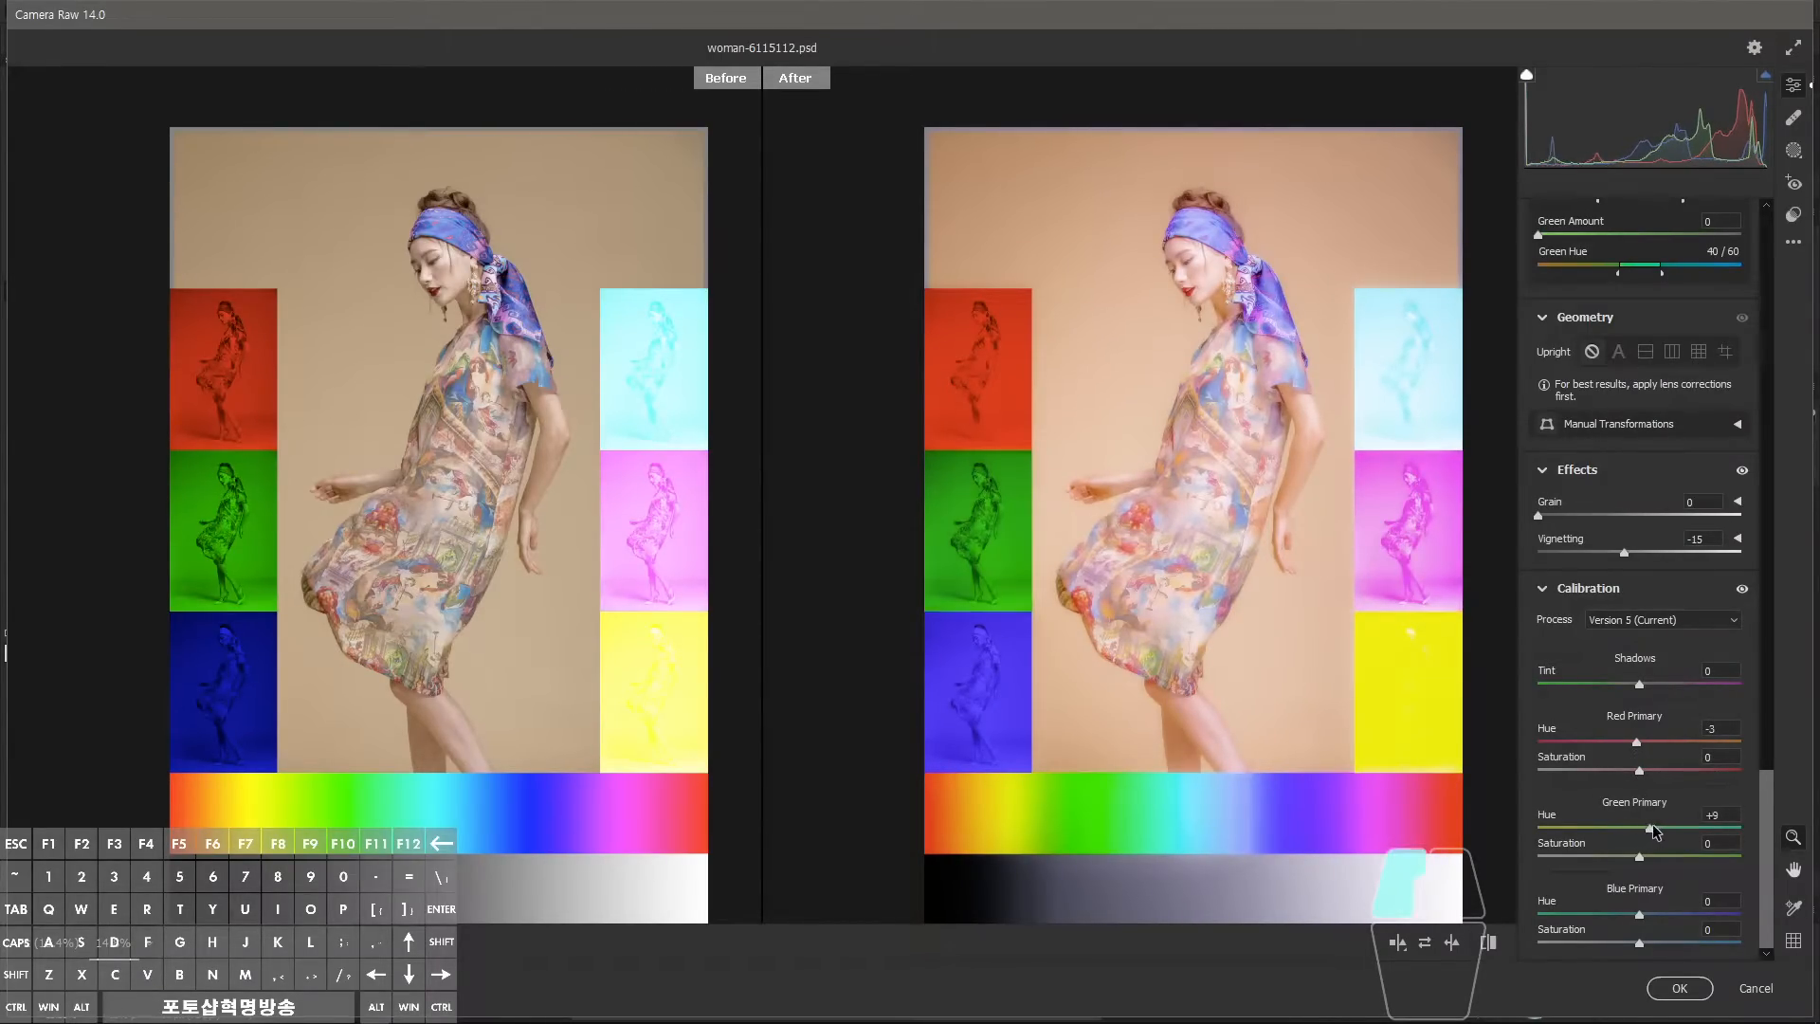
Set the Green Primary hue to -9 and saturation to -10, and fine-tune the Blue and Red Primary values.
drag(1652, 830, 1626, 829)
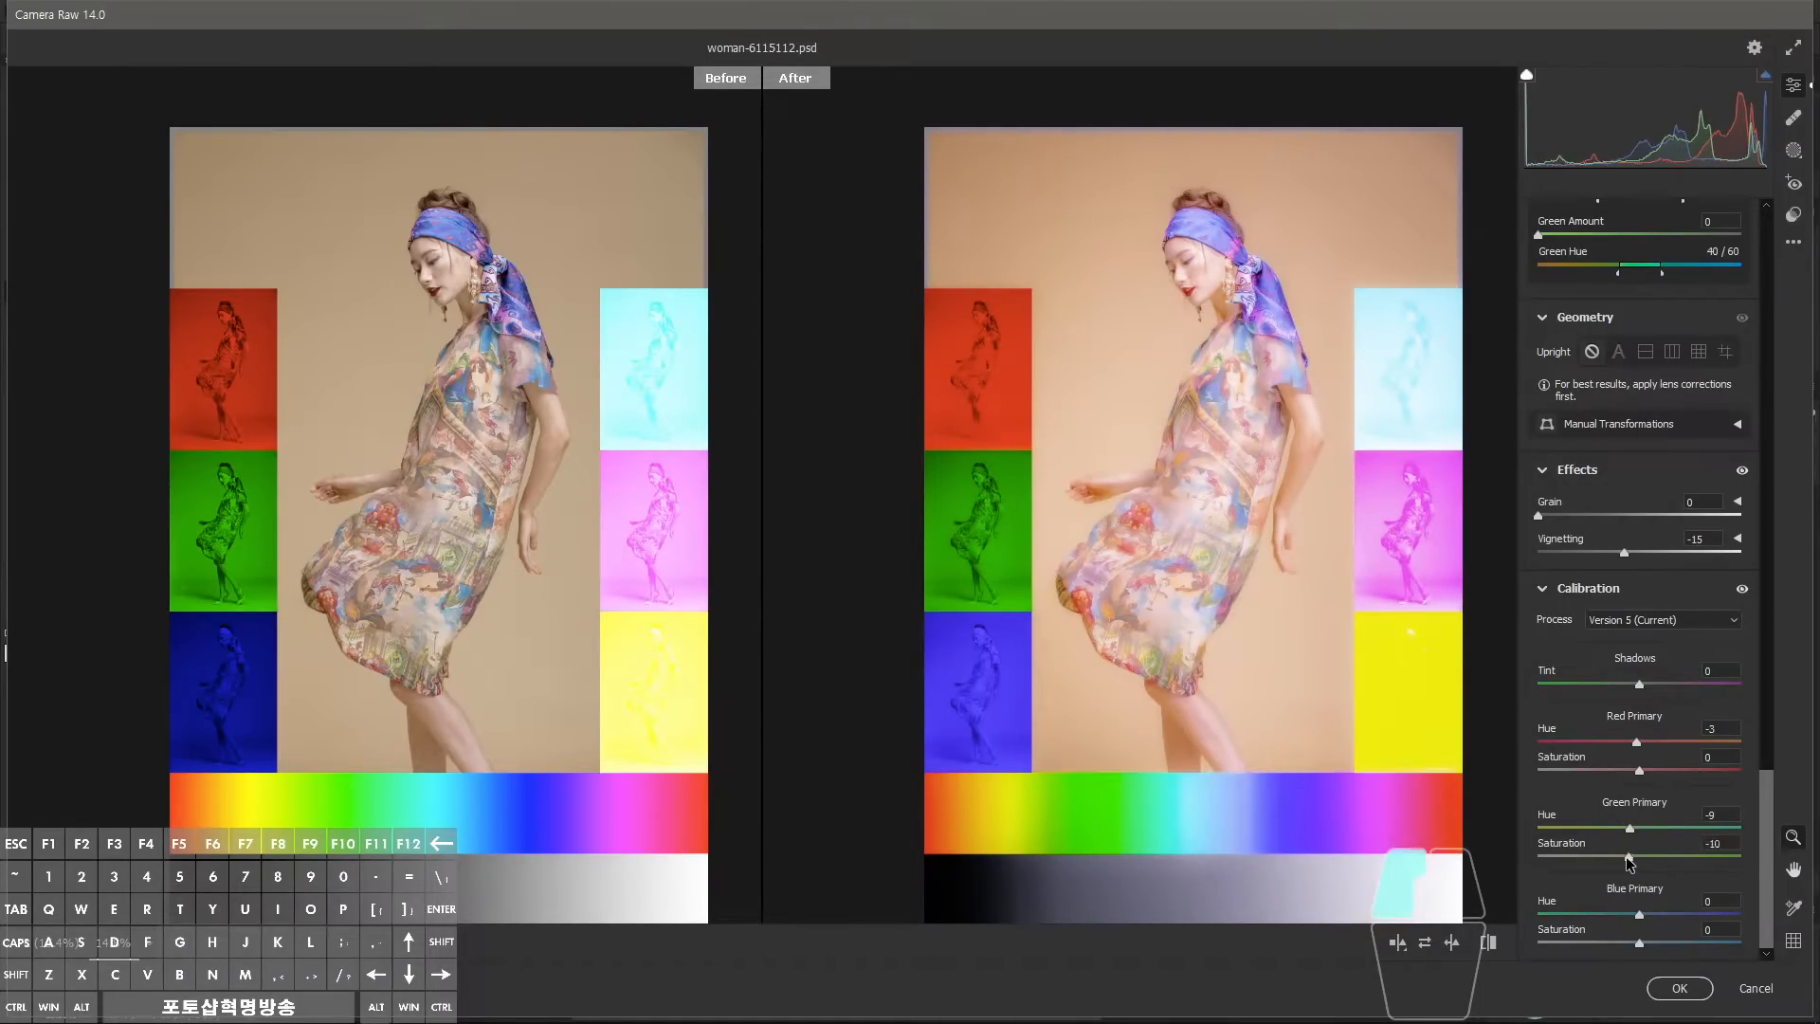
mouse_move(1640, 941)
mouse_down()
mouse_move(1664, 950)
mouse_move(1641, 936)
mouse_move(1649, 915)
mouse_move(1634, 938)
mouse_up()
mouse_move(1638, 743)
mouse_down()
mouse_move(1649, 774)
mouse_move(1632, 774)
mouse_up()
Review the overall edit, open the dialog for saving the current settings as a new preset, and close it.
drag(1760, 801, 1727, 254)
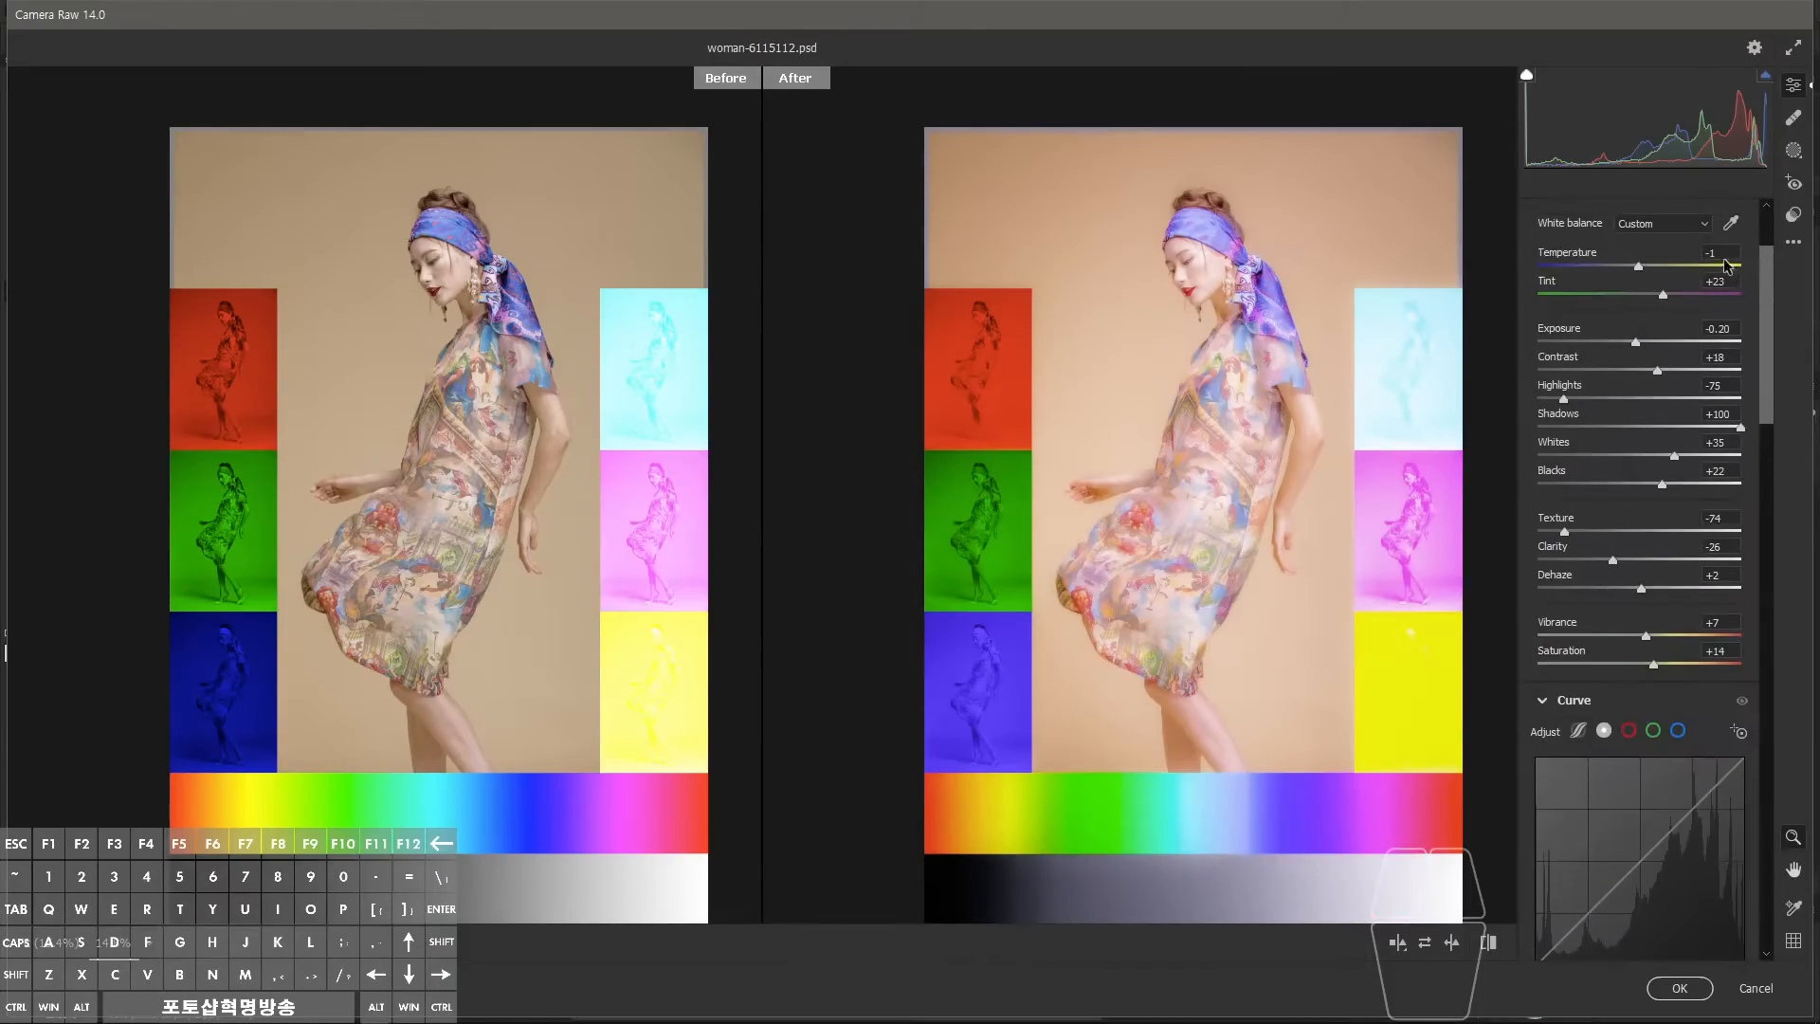
drag(1204, 274, 1220, 436)
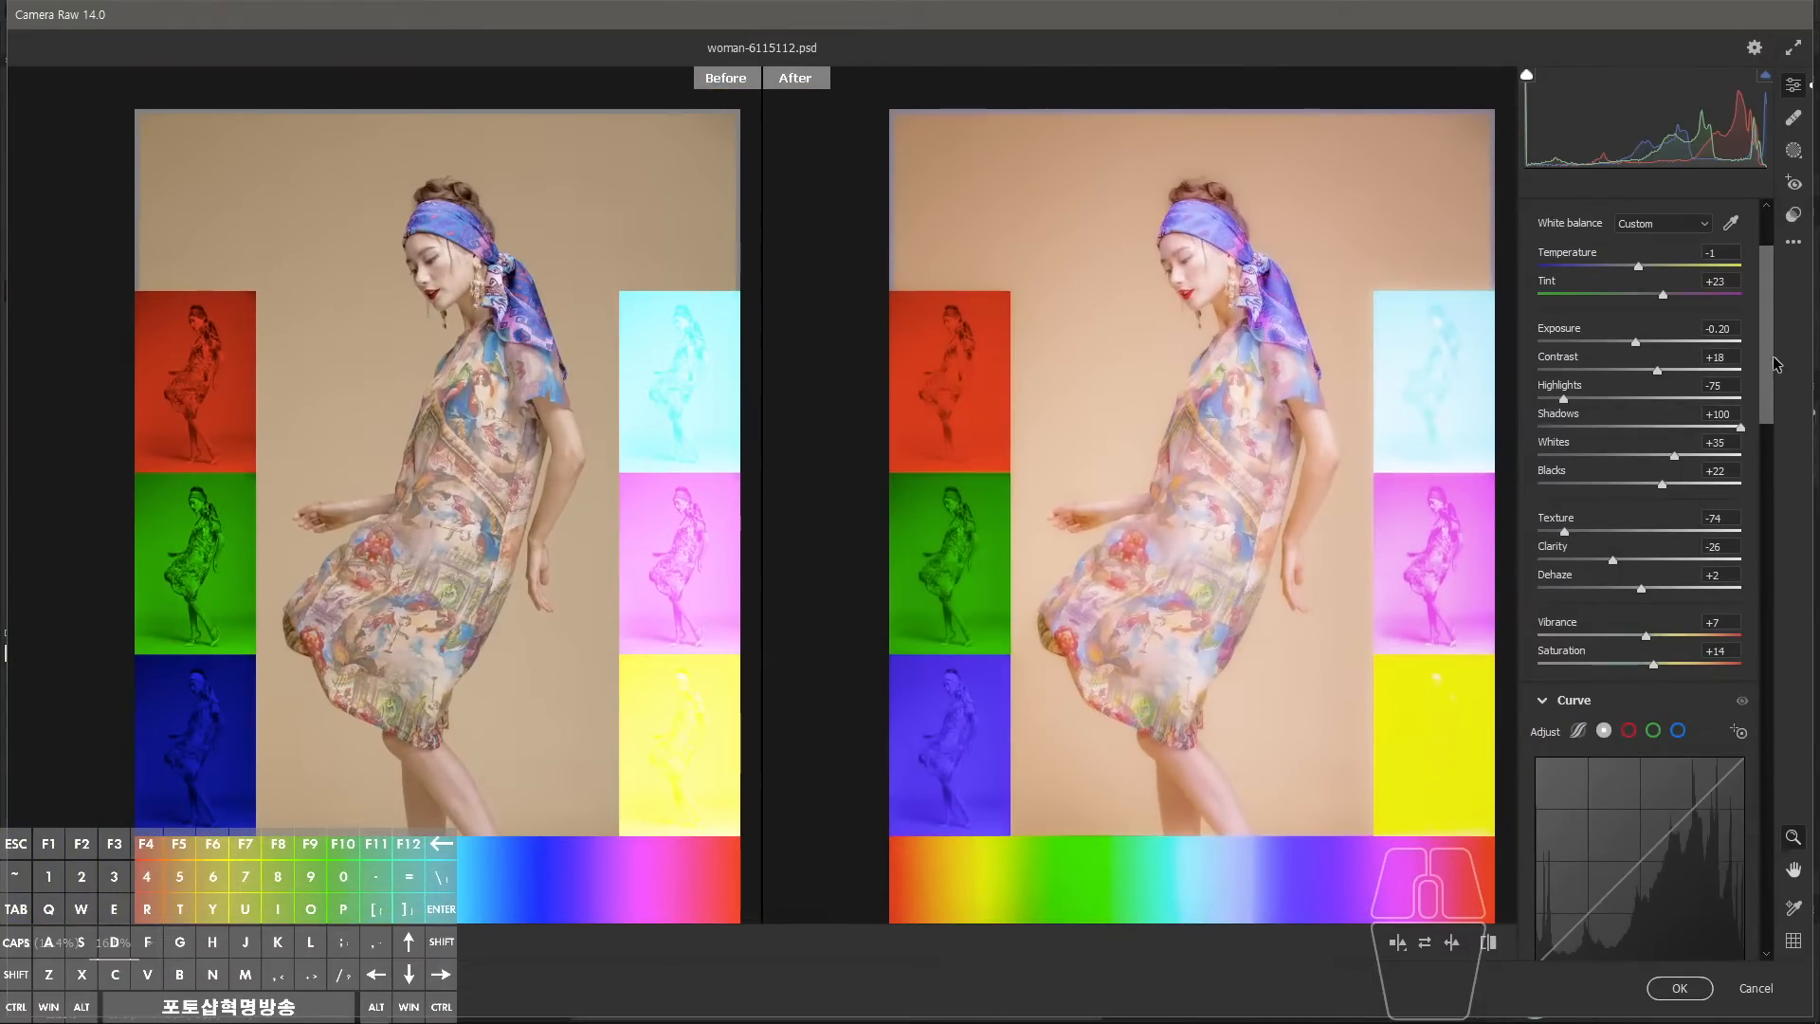
scroll(1627, 352, up, 3)
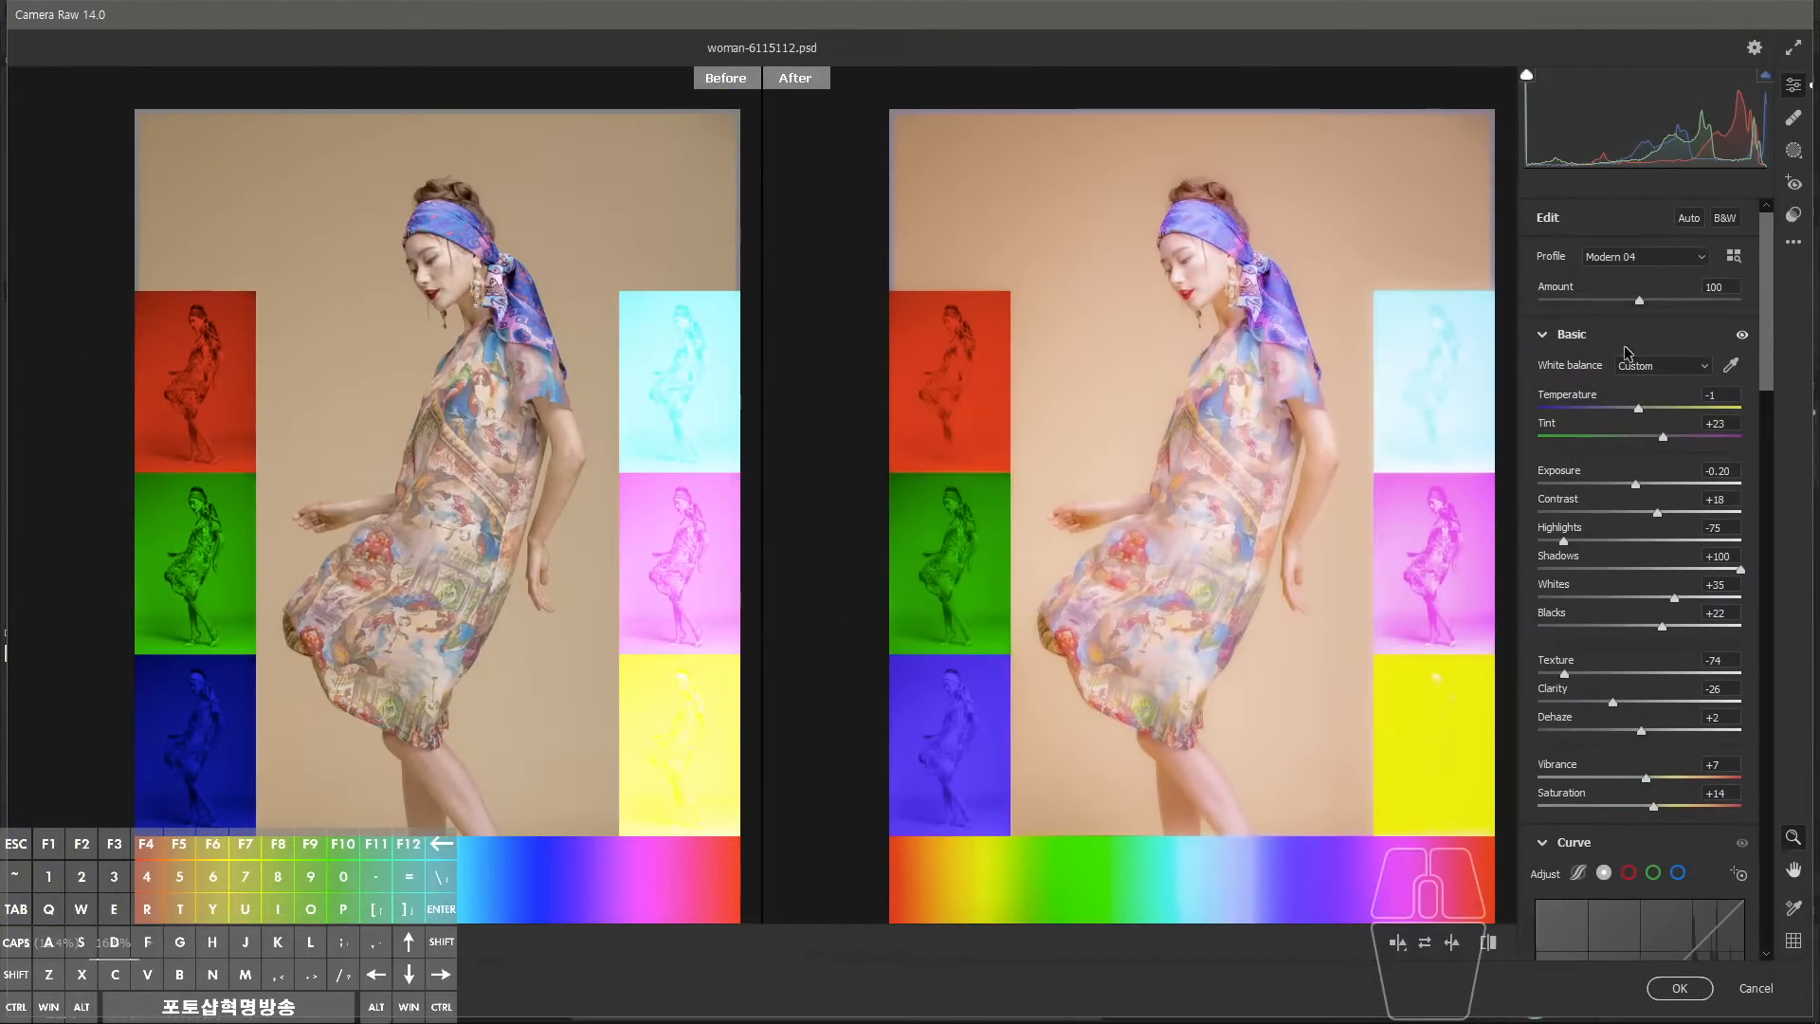
click(1793, 217)
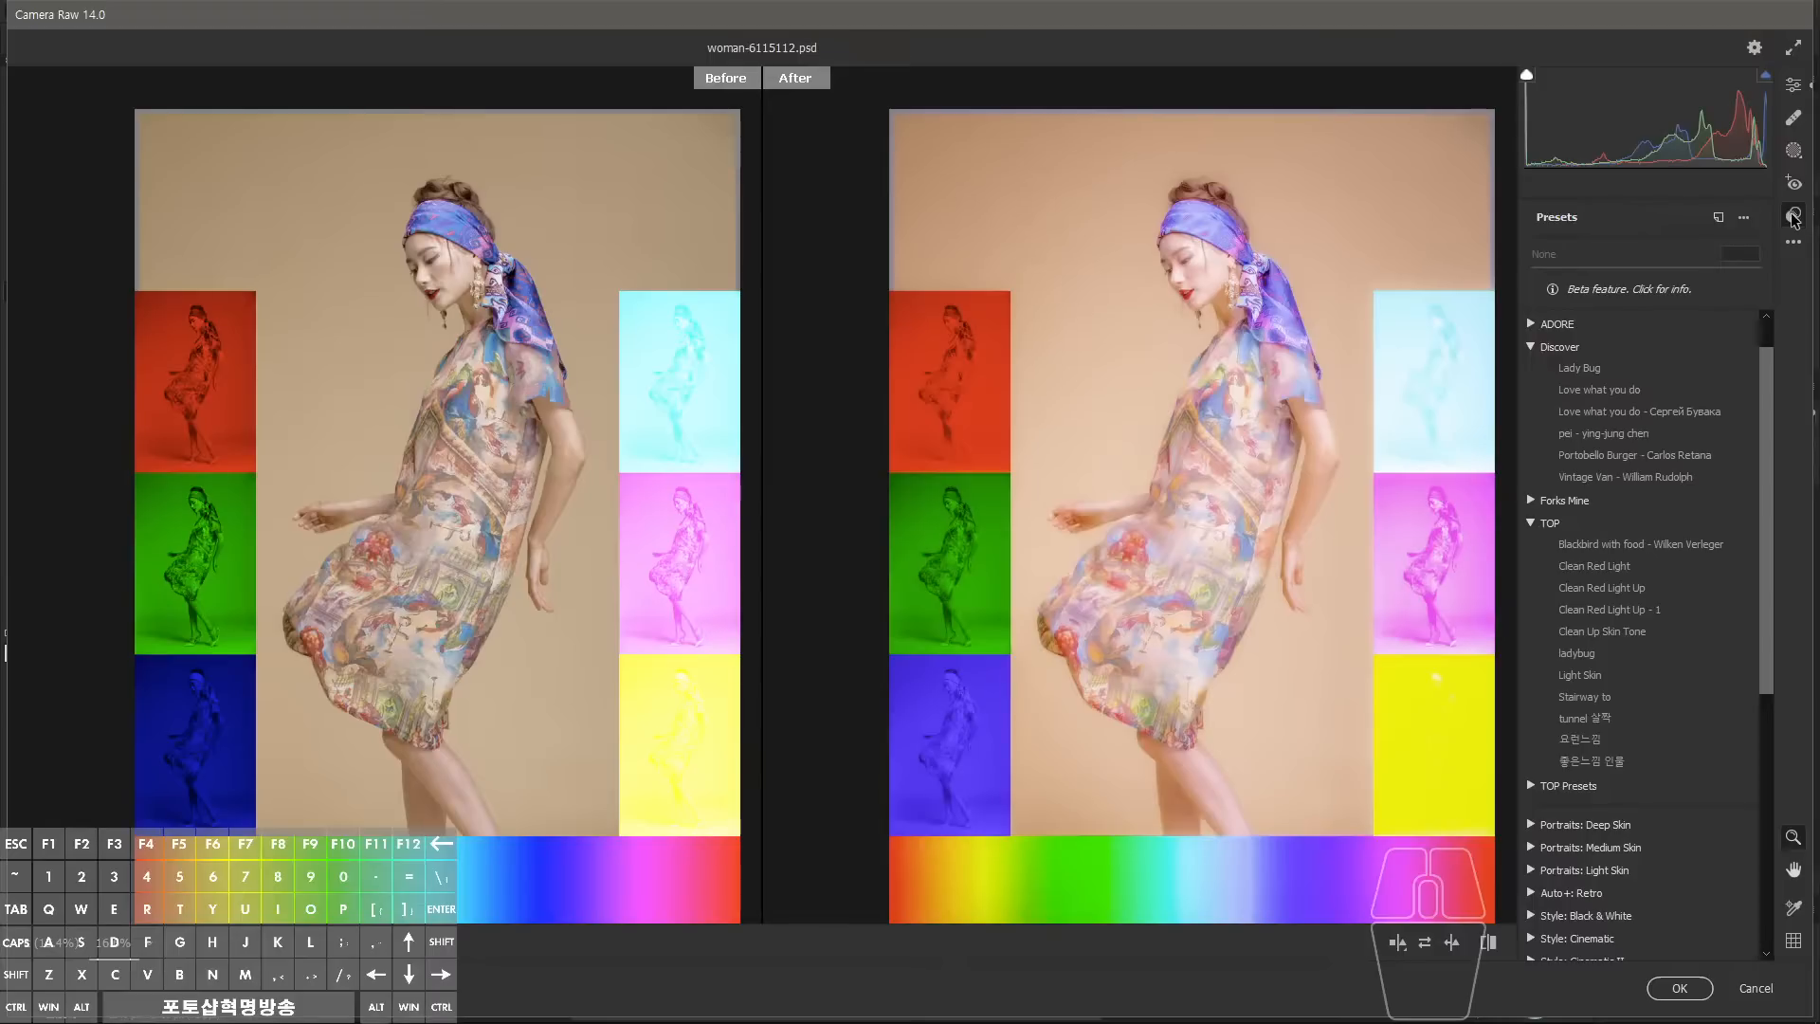
click(1718, 217)
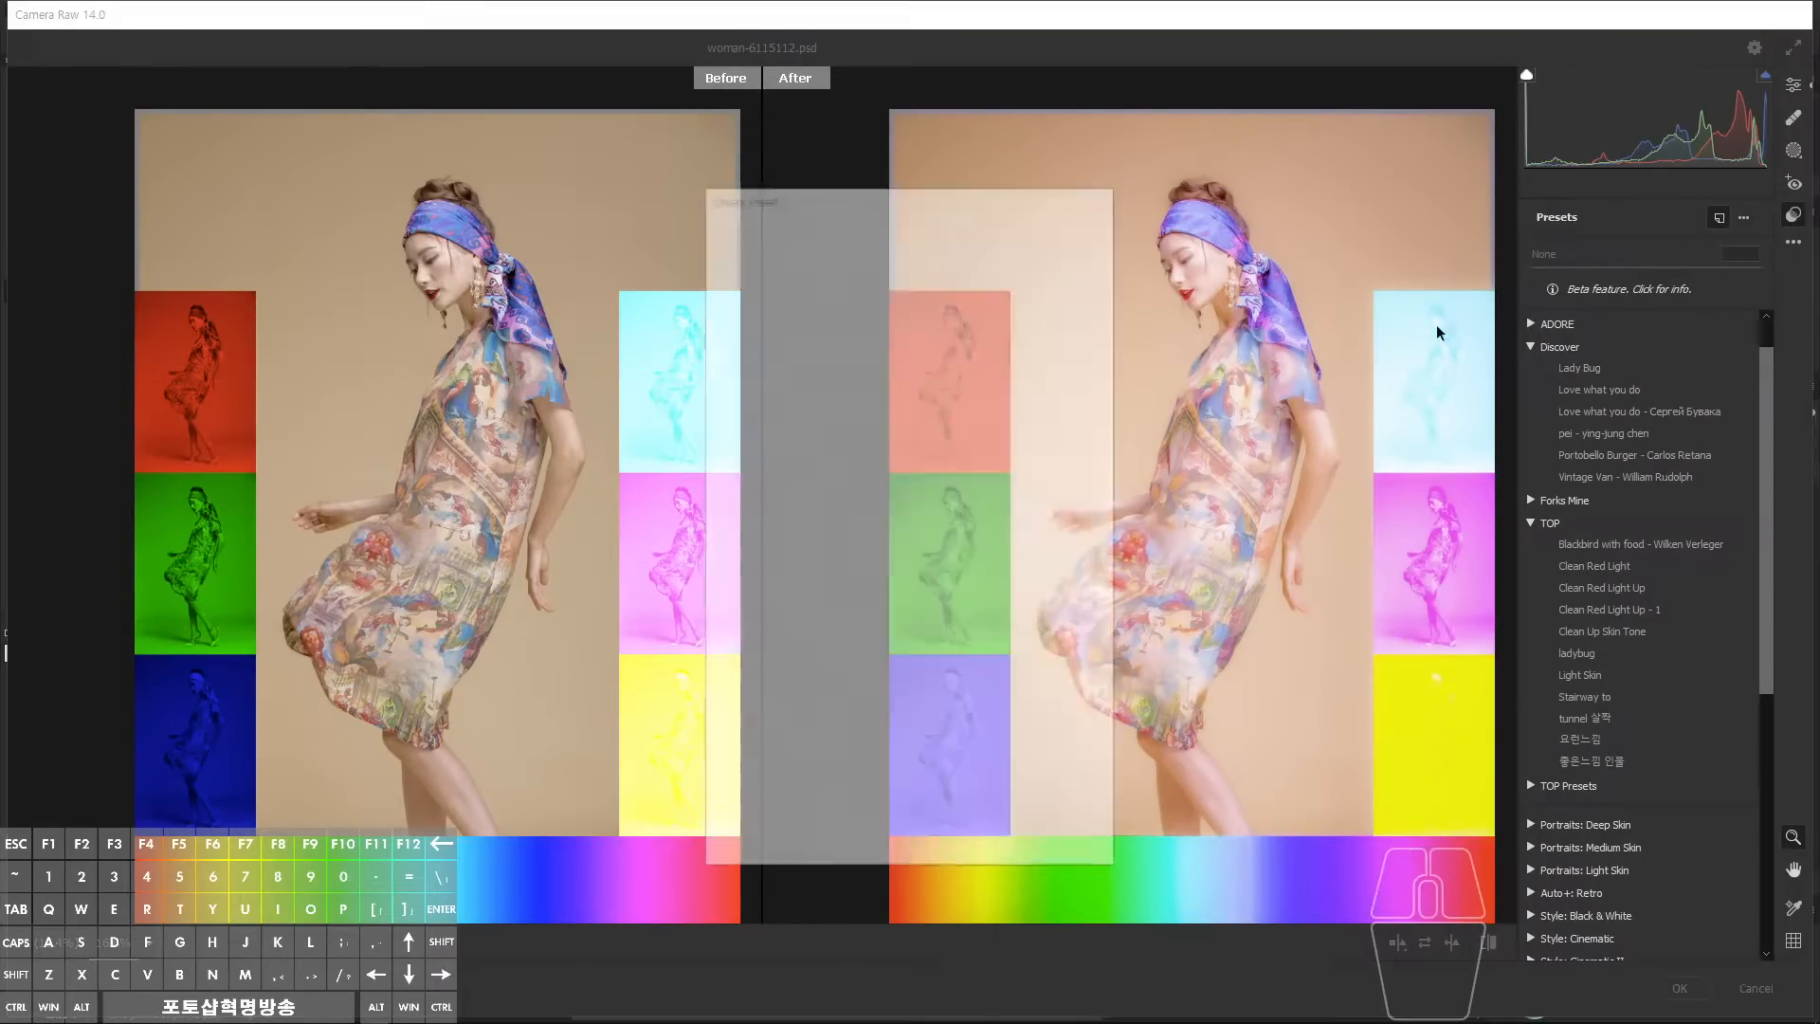
click(1075, 271)
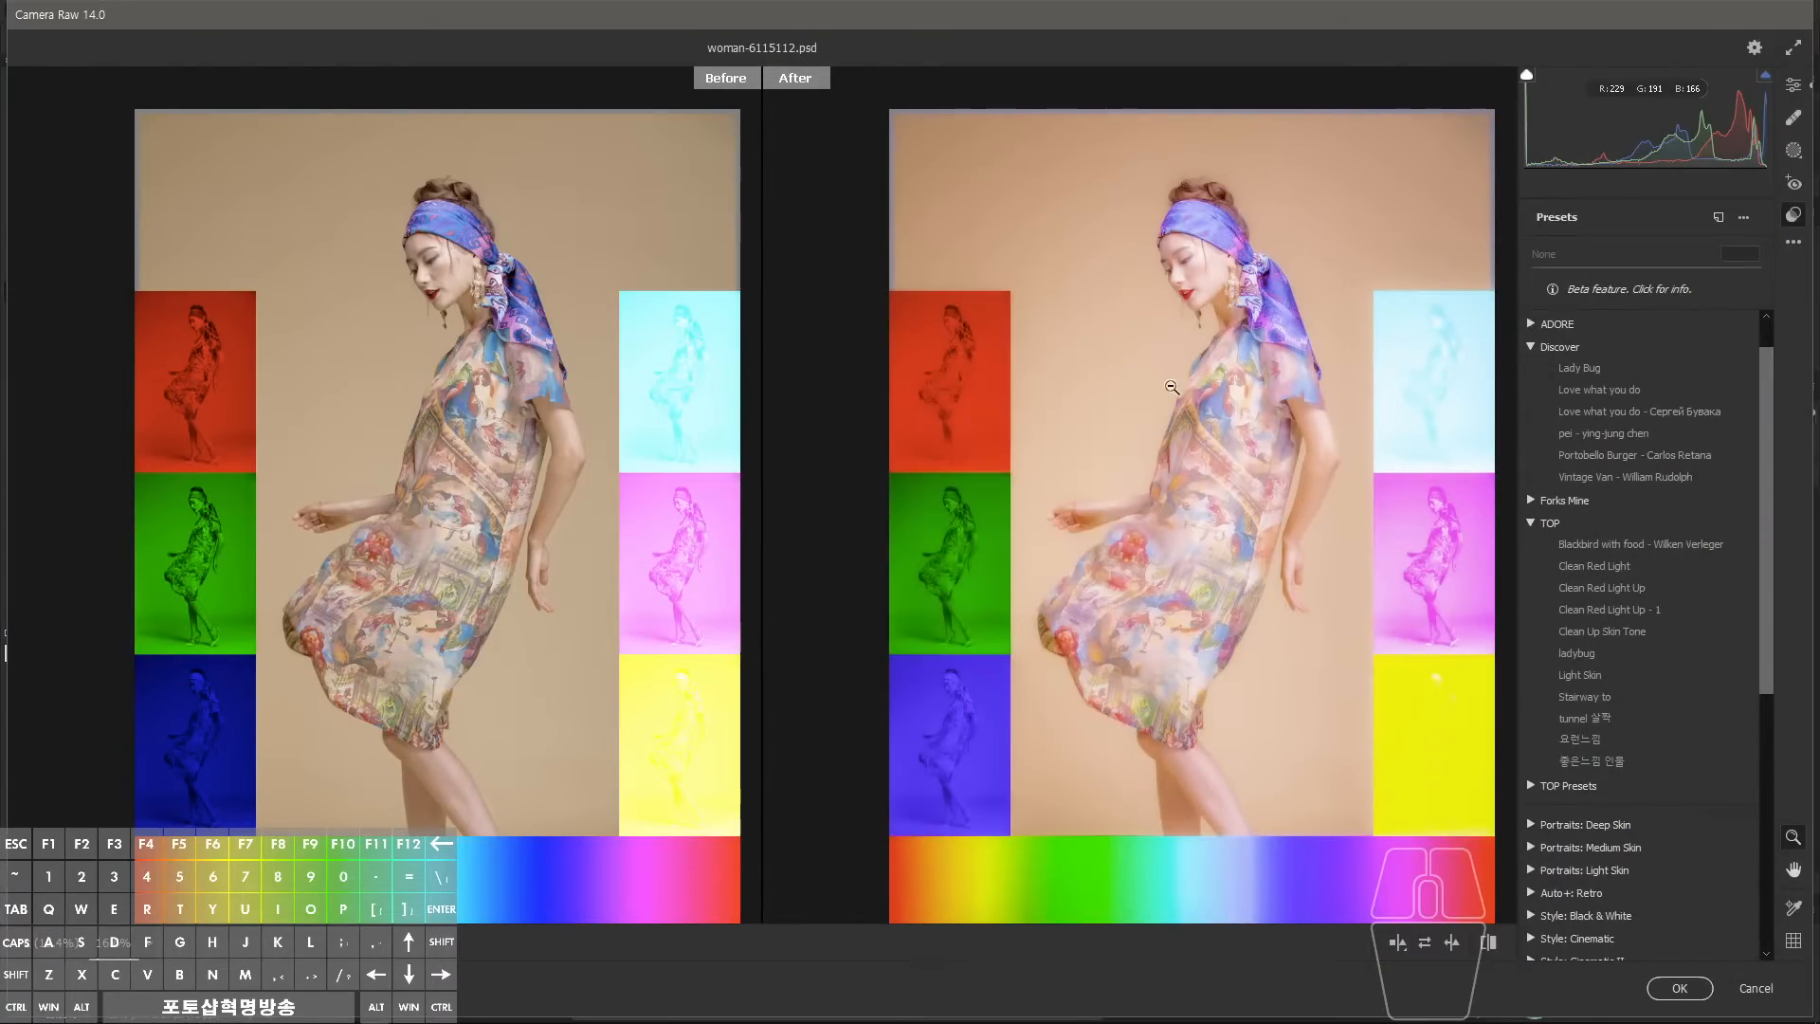
key(alt+z)
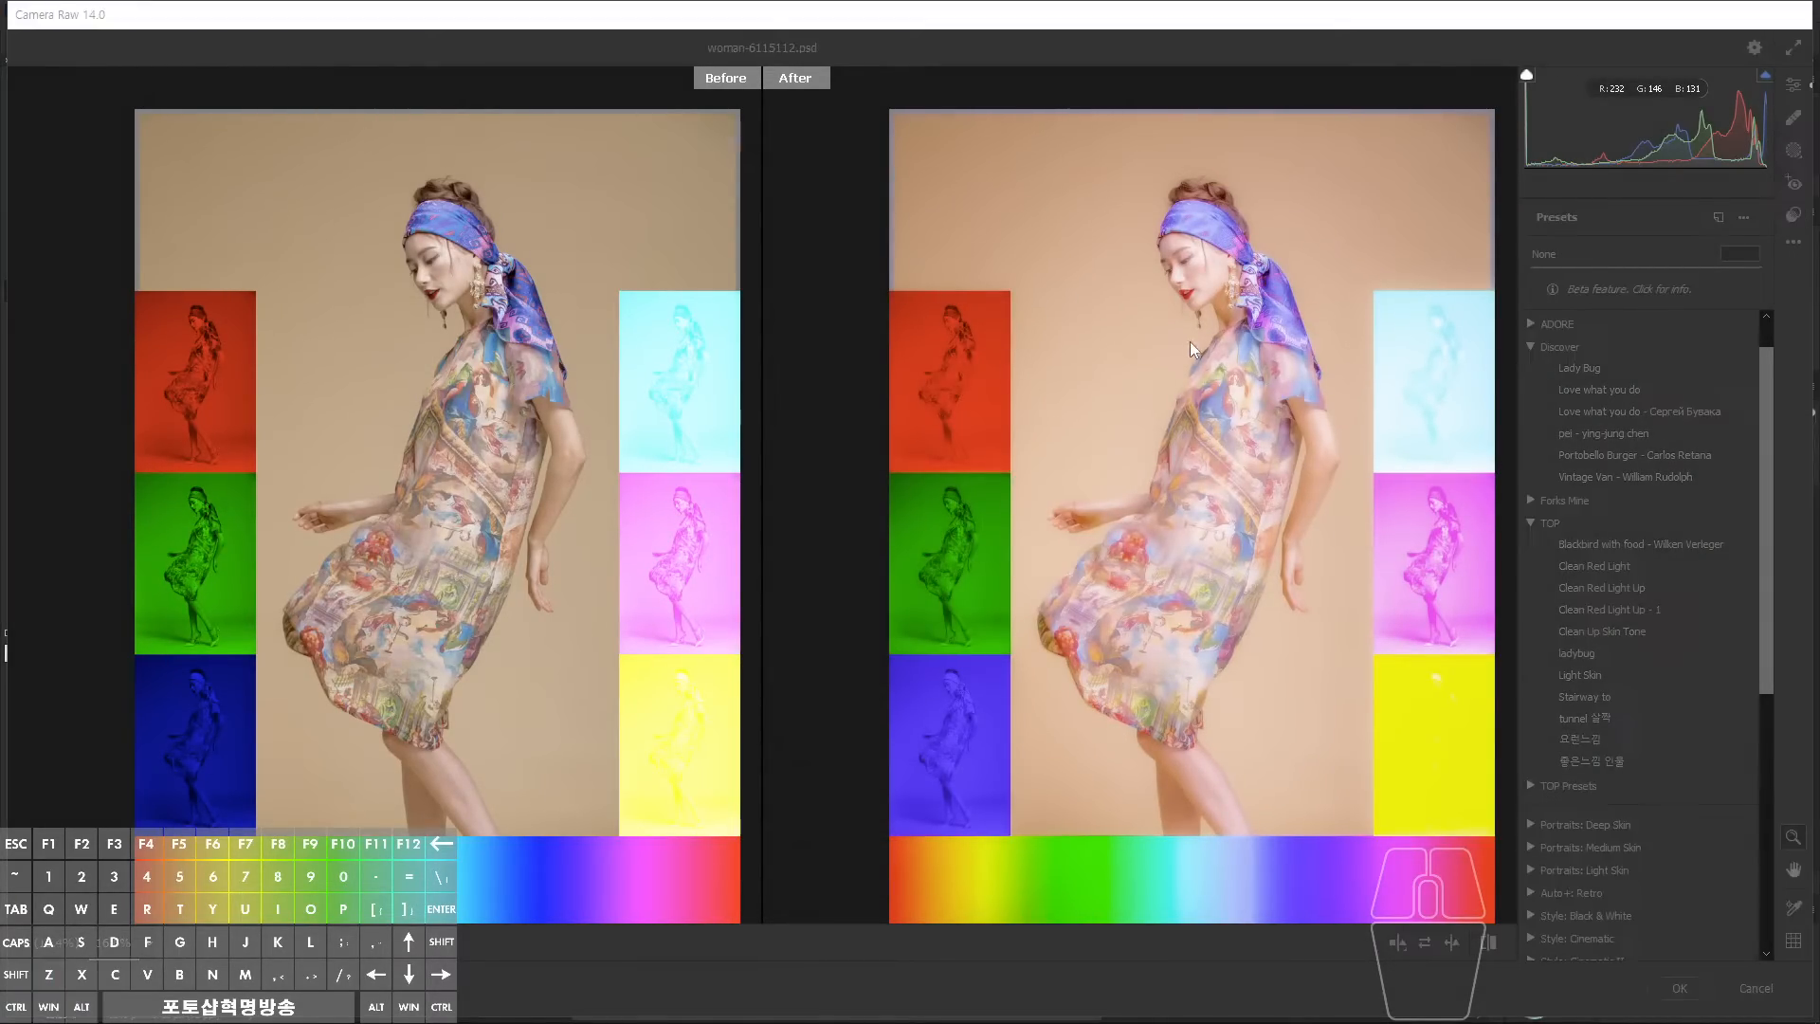
Examine the color swatches and hue strip around the adjusted portrait against the before view, together with the saved presets.
mouse_move(960, 386)
mouse_down()
mouse_move(955, 493)
mouse_move(1460, 730)
mouse_move(1419, 398)
mouse_up()
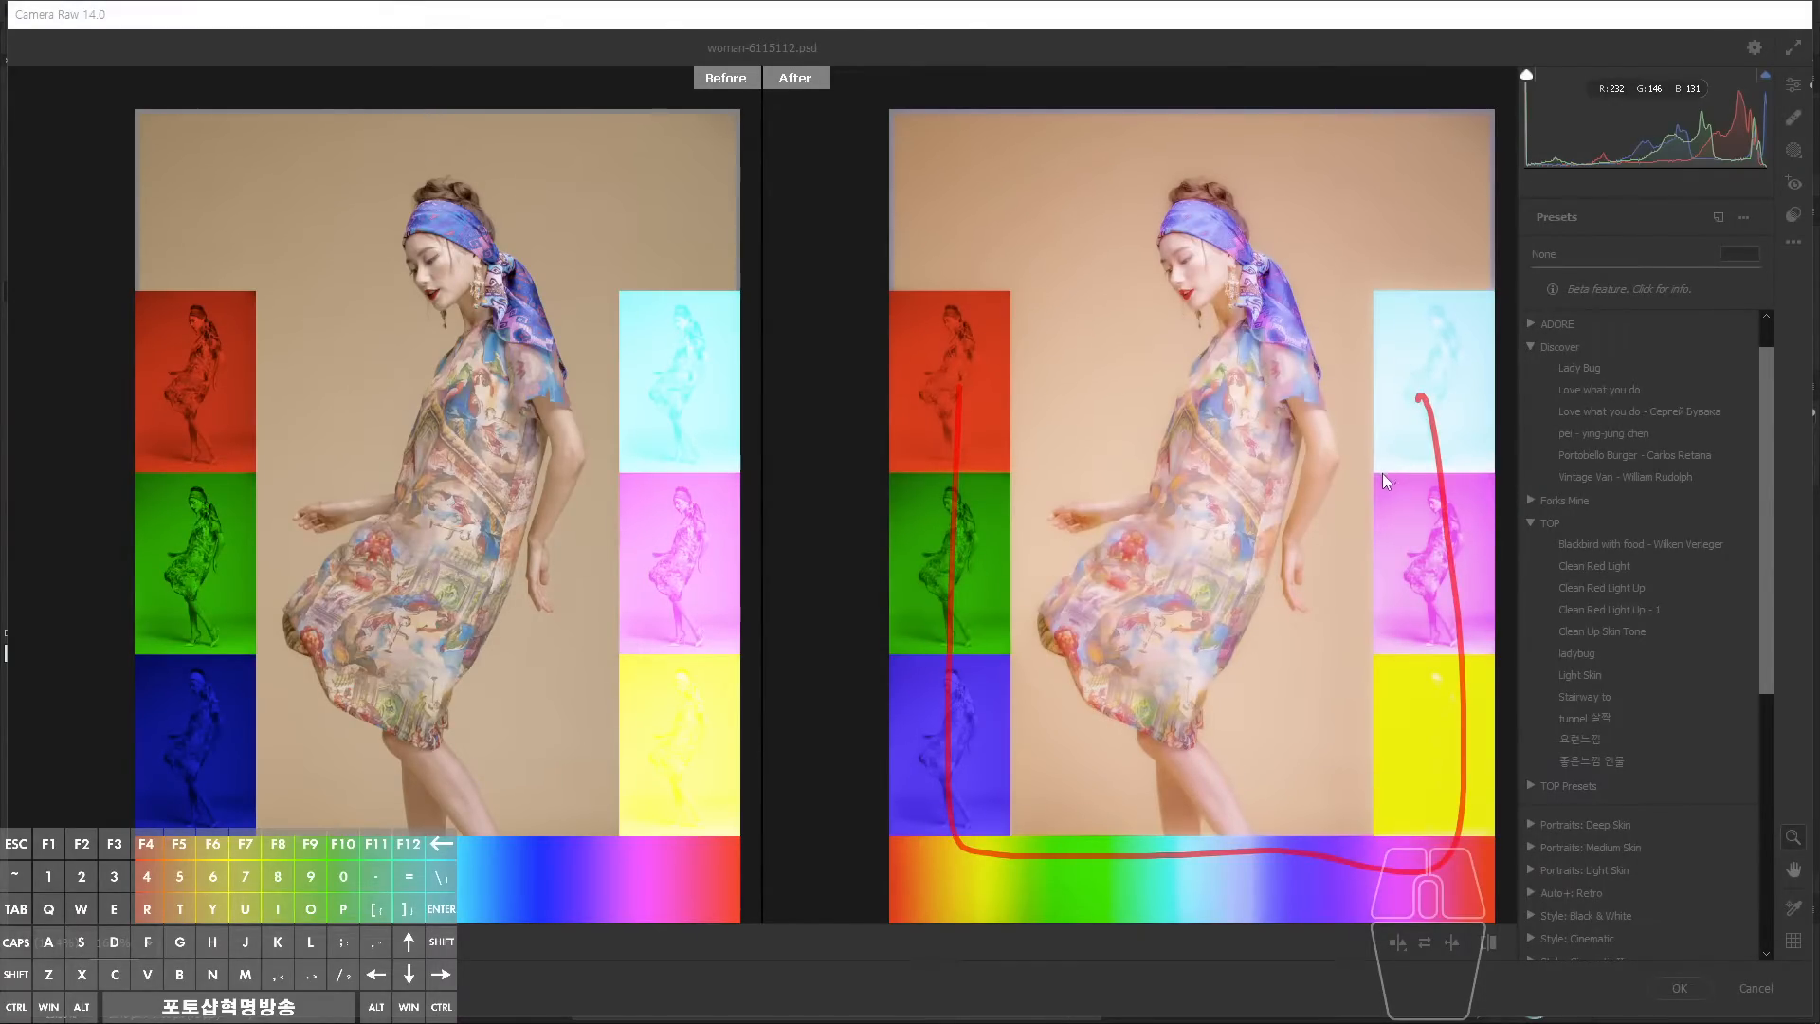
drag(959, 350, 935, 384)
mouse_move(888, 549)
mouse_down()
mouse_move(963, 654)
mouse_move(947, 817)
mouse_up()
mouse_move(1002, 725)
mouse_down()
mouse_move(1237, 611)
mouse_move(1660, 516)
mouse_up()
drag(1072, 751, 1704, 582)
drag(1367, 726, 1657, 627)
mouse_move(1606, 456)
mouse_down()
mouse_move(1640, 633)
mouse_move(1613, 685)
mouse_up()
mouse_move(1213, 871)
mouse_down()
mouse_move(1617, 659)
mouse_move(1591, 786)
mouse_move(1659, 683)
mouse_up()
key(alt)
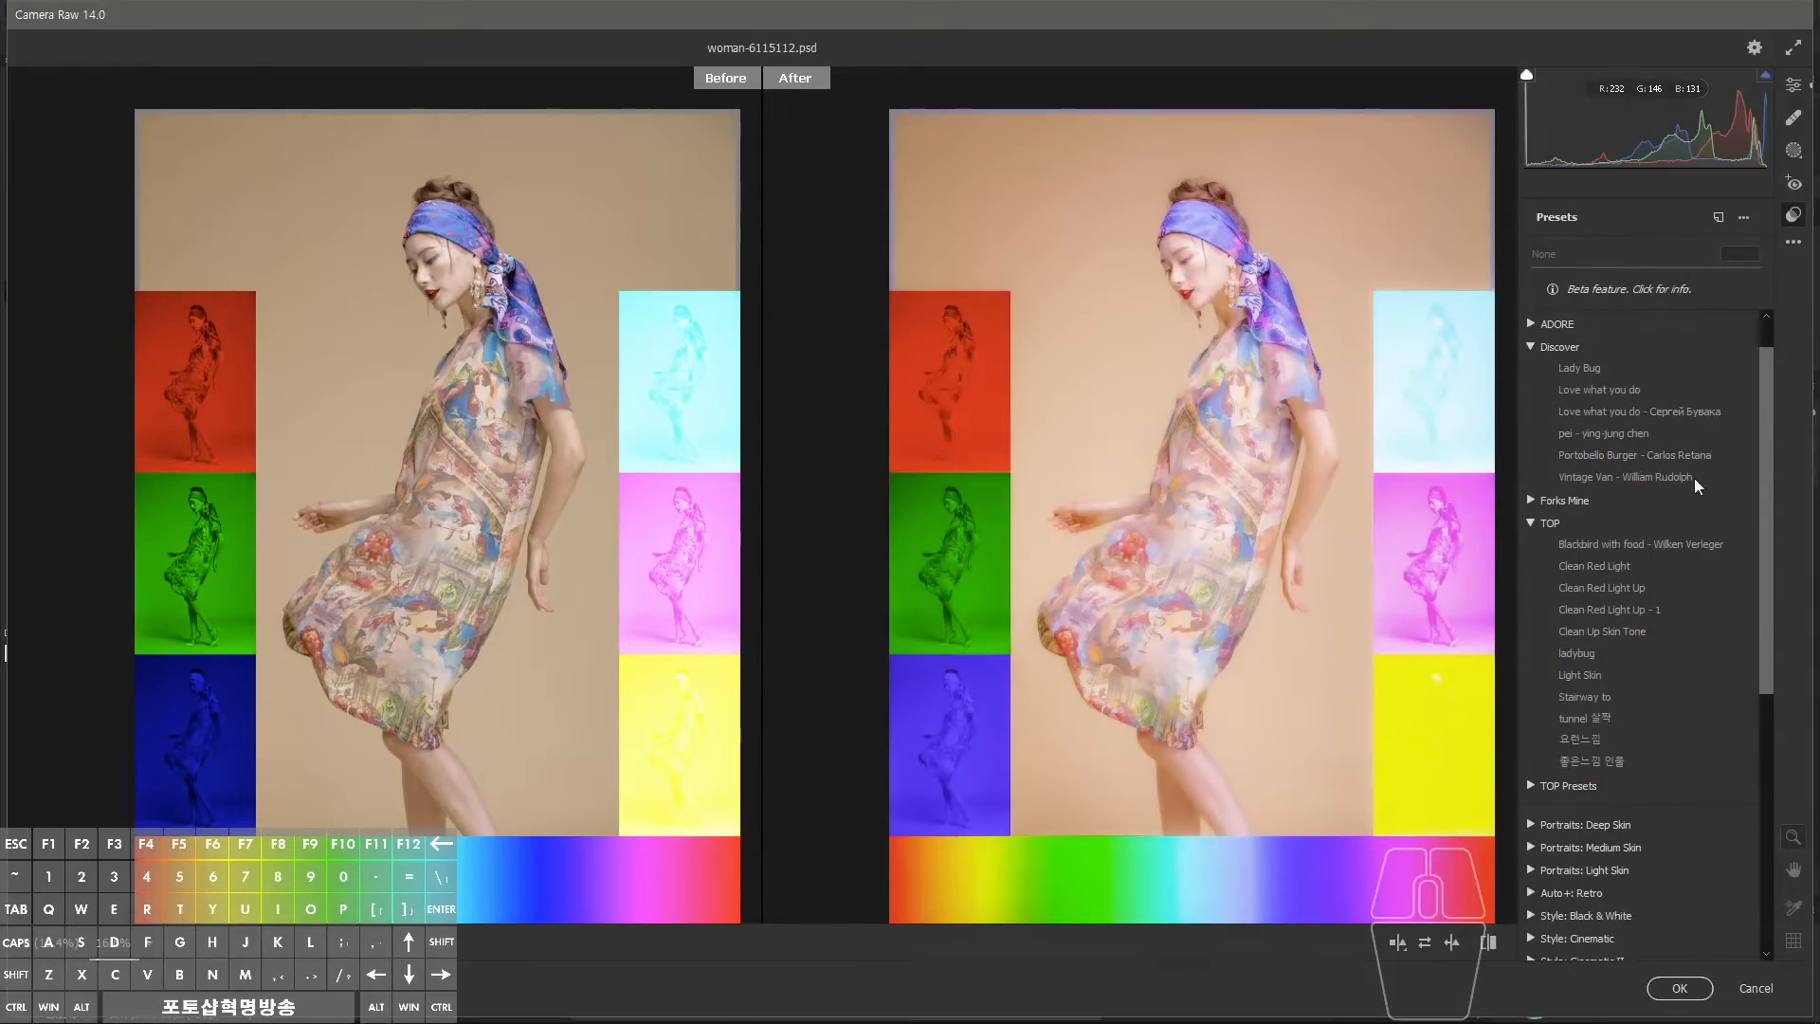
Apply the Camera Raw adjustments to the ACR Color Chart layer.
drag(1761, 389, 1772, 371)
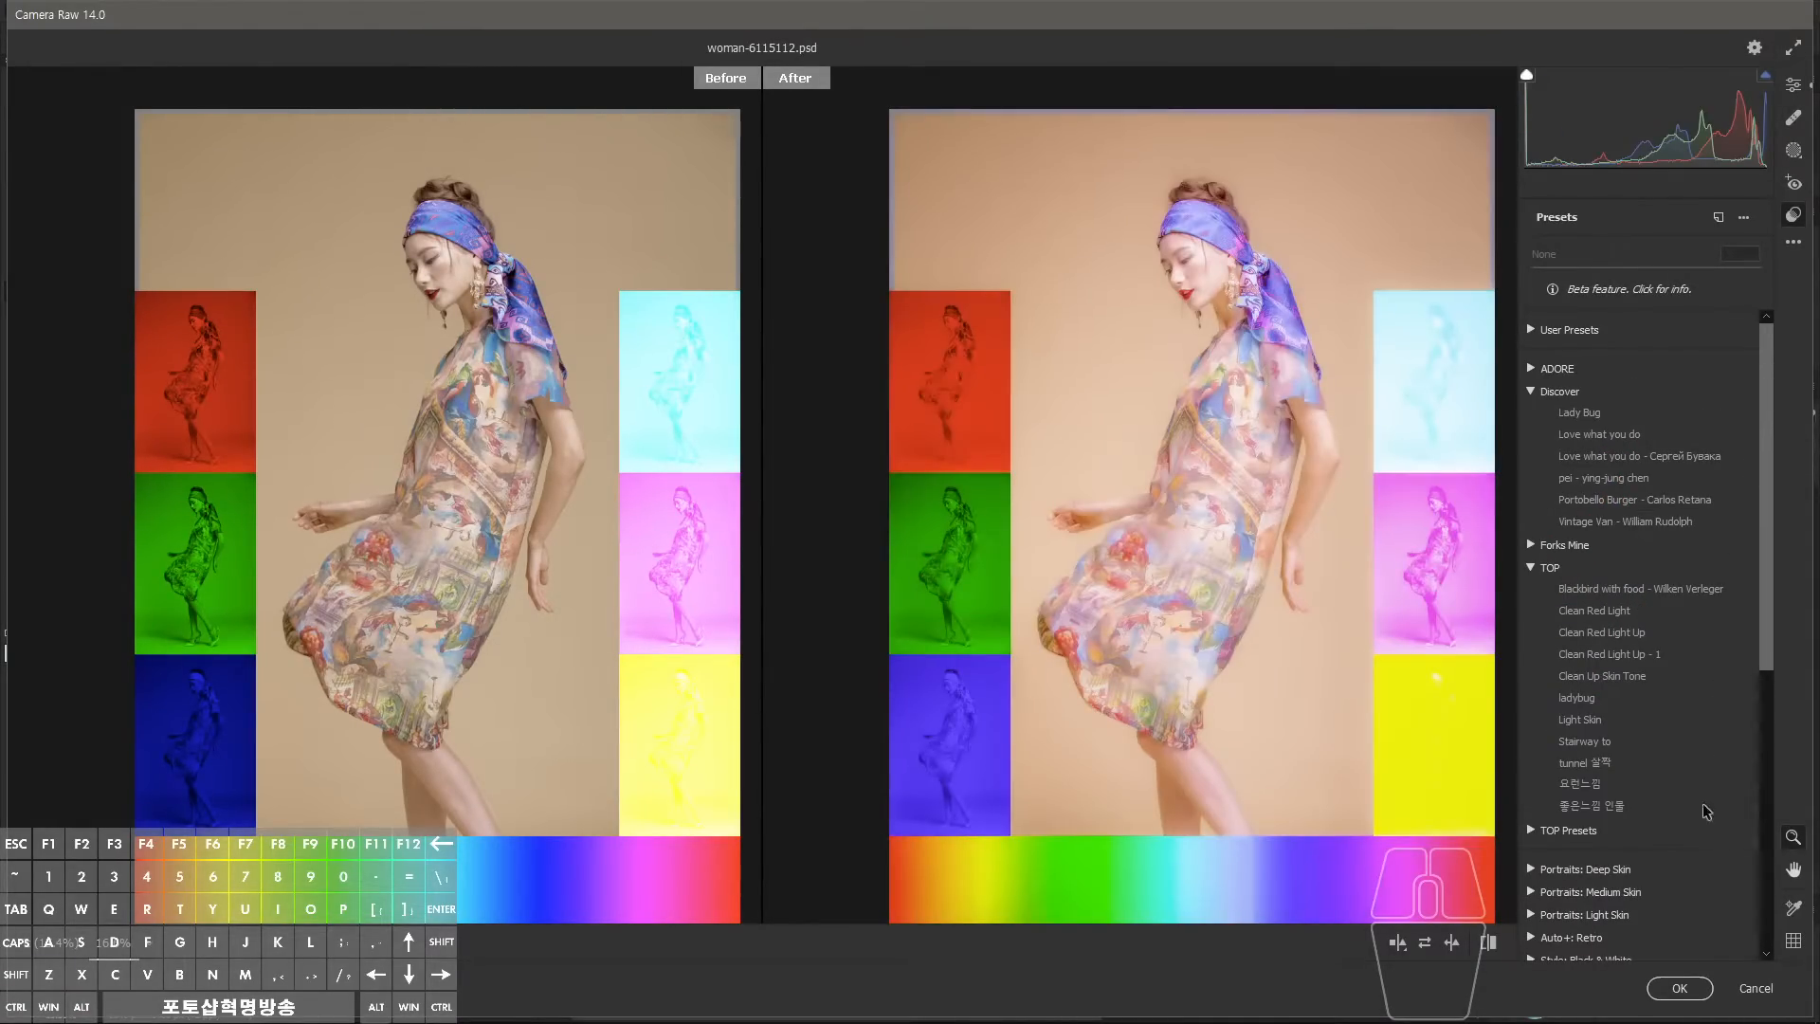
click(1688, 990)
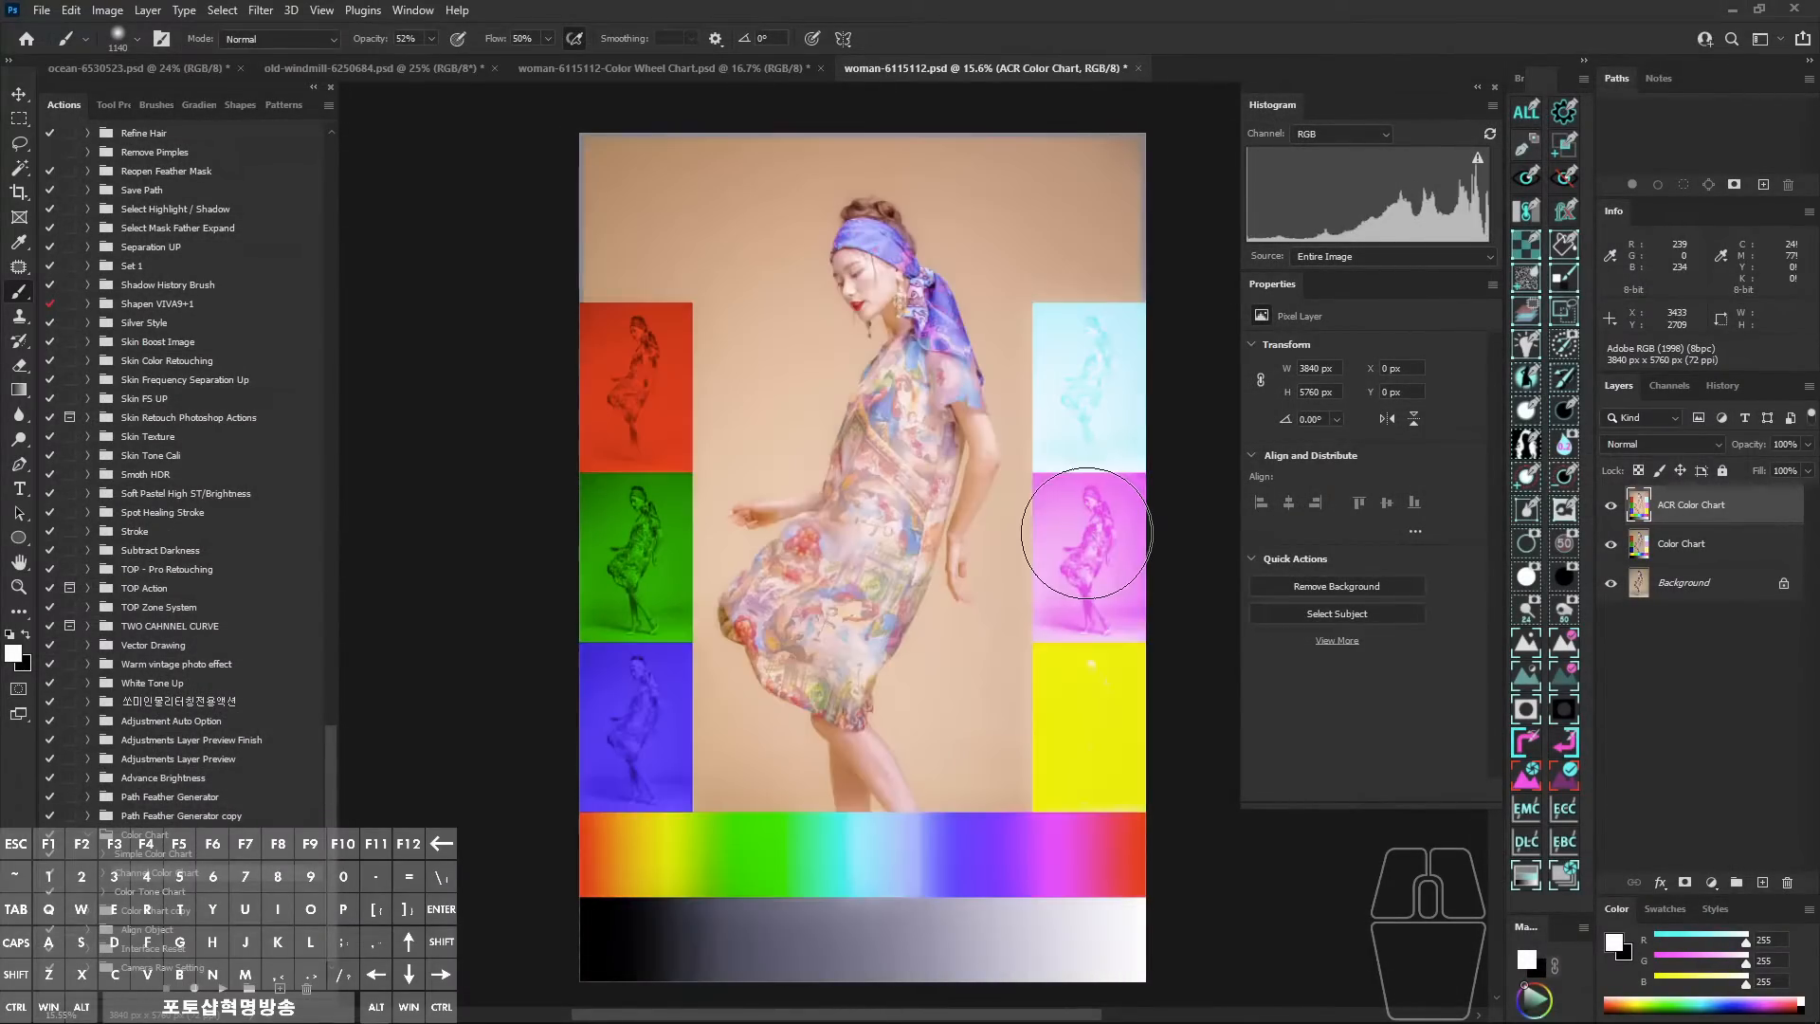
Hide the ACR Color Chart and Color Chart layers and duplicate the Background layer.
drag(1611, 513, 1612, 548)
click(1683, 586)
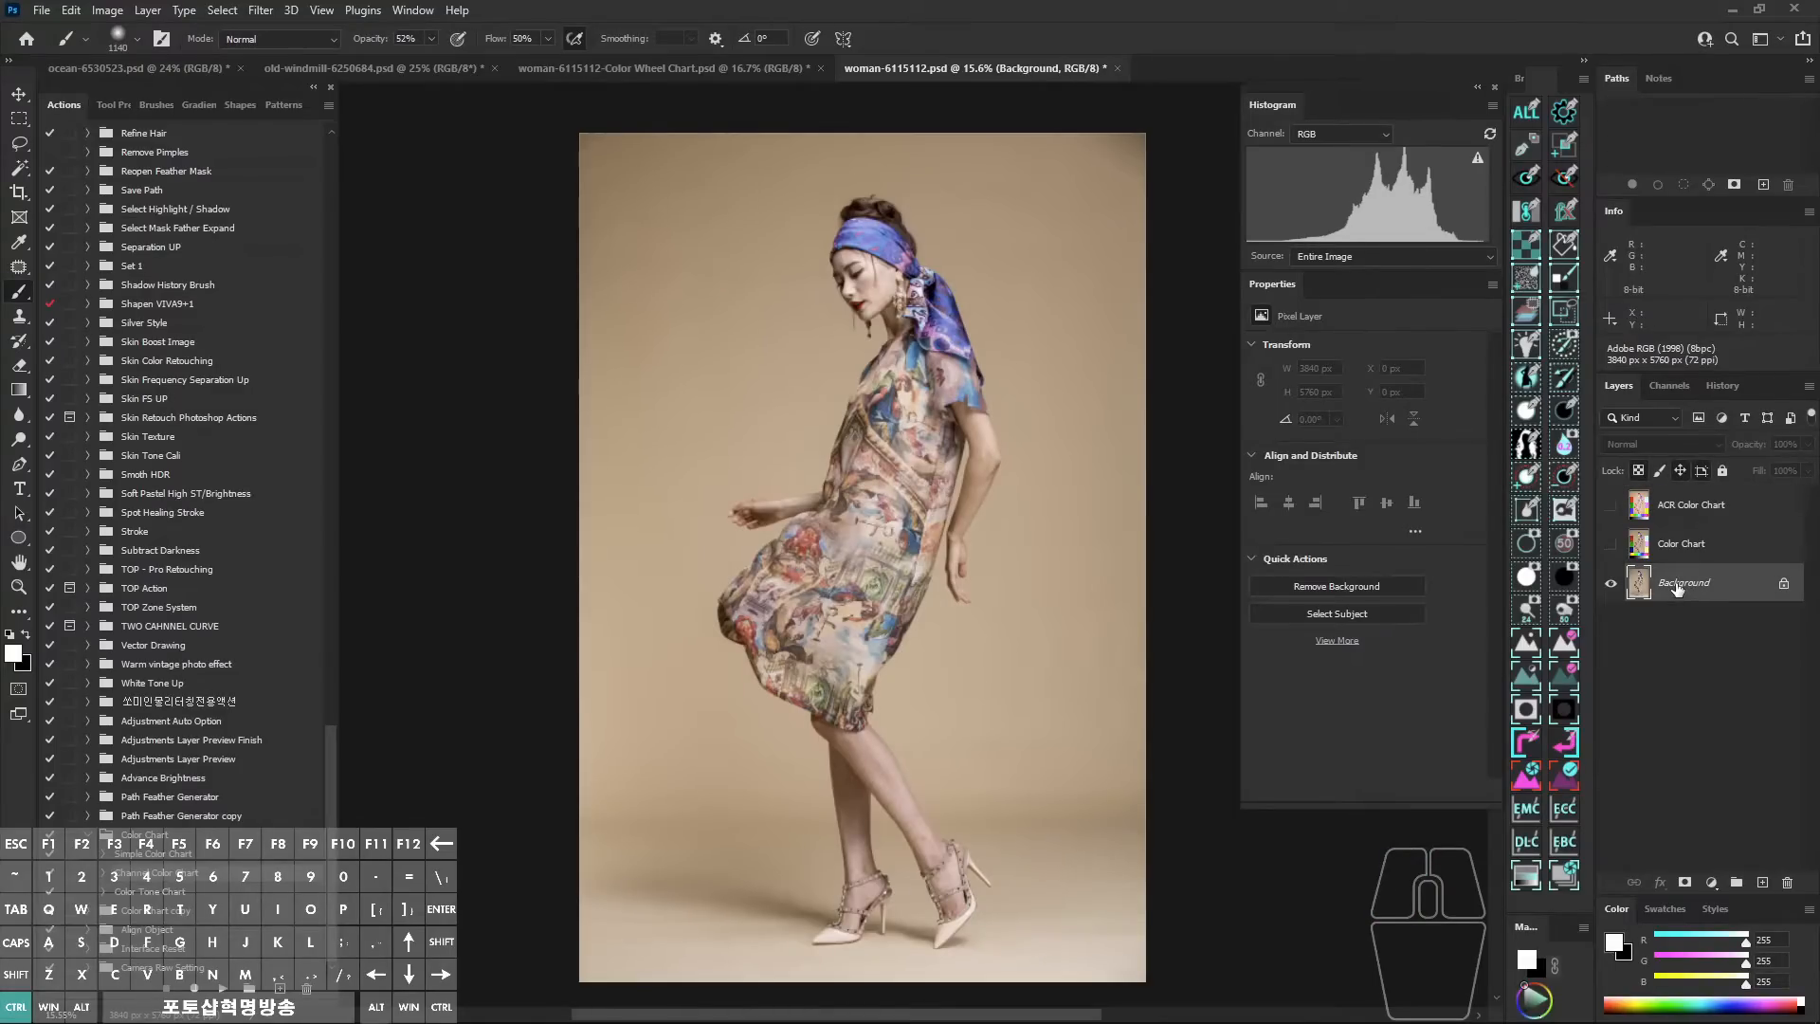
key(ctrl+j)
Compare the ACR Color Chart layer with the plain portrait and apply the same Camera Raw adjustments to the Background copy layer.
click(1612, 508)
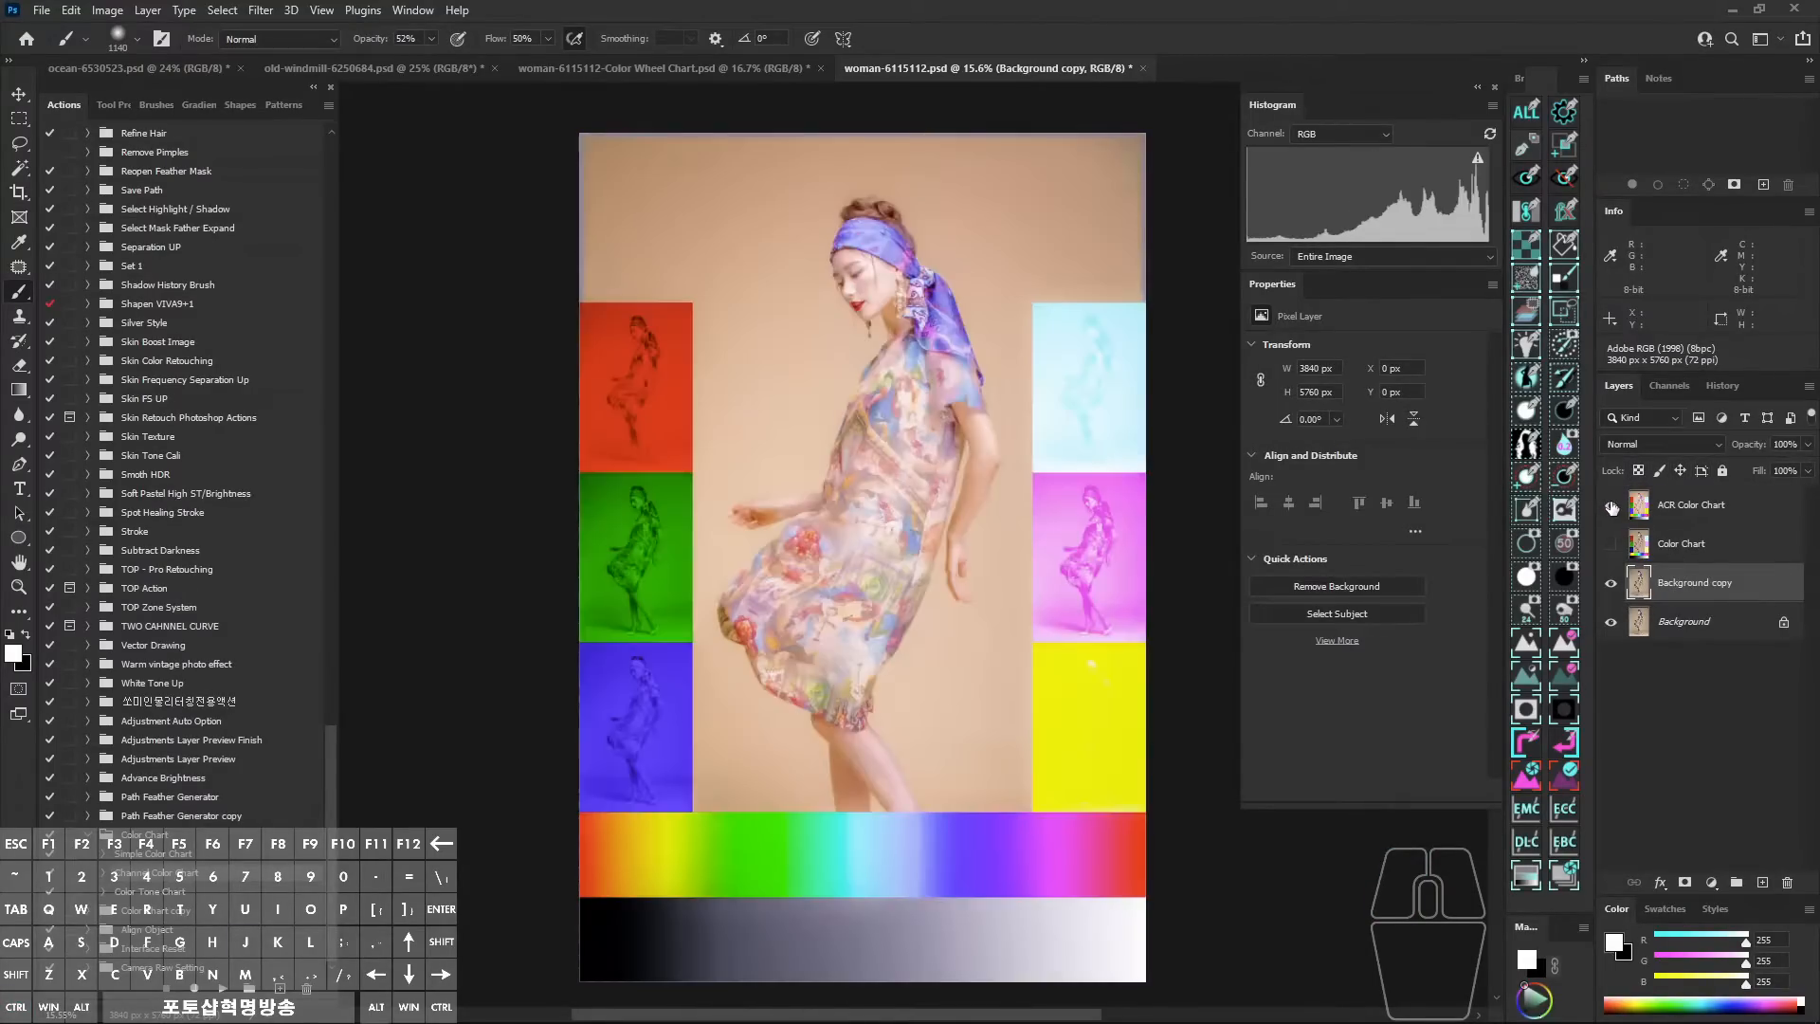
click(1613, 509)
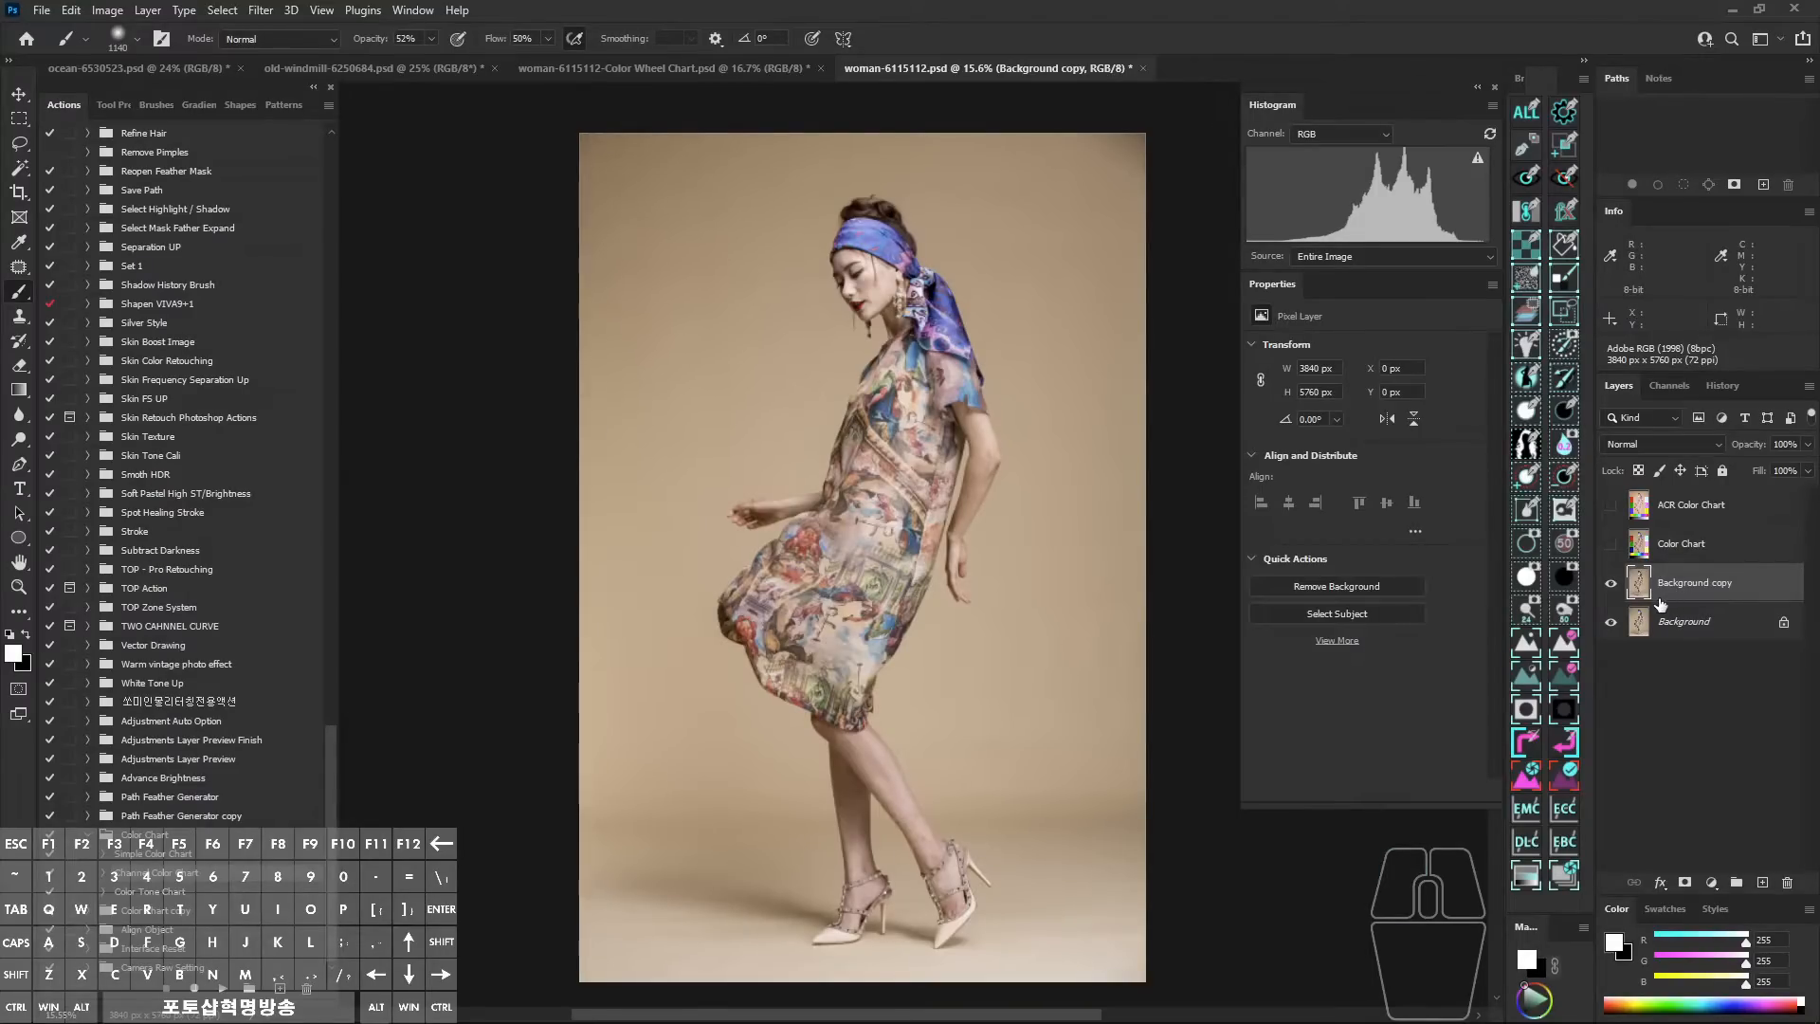
click(1613, 509)
click(1616, 509)
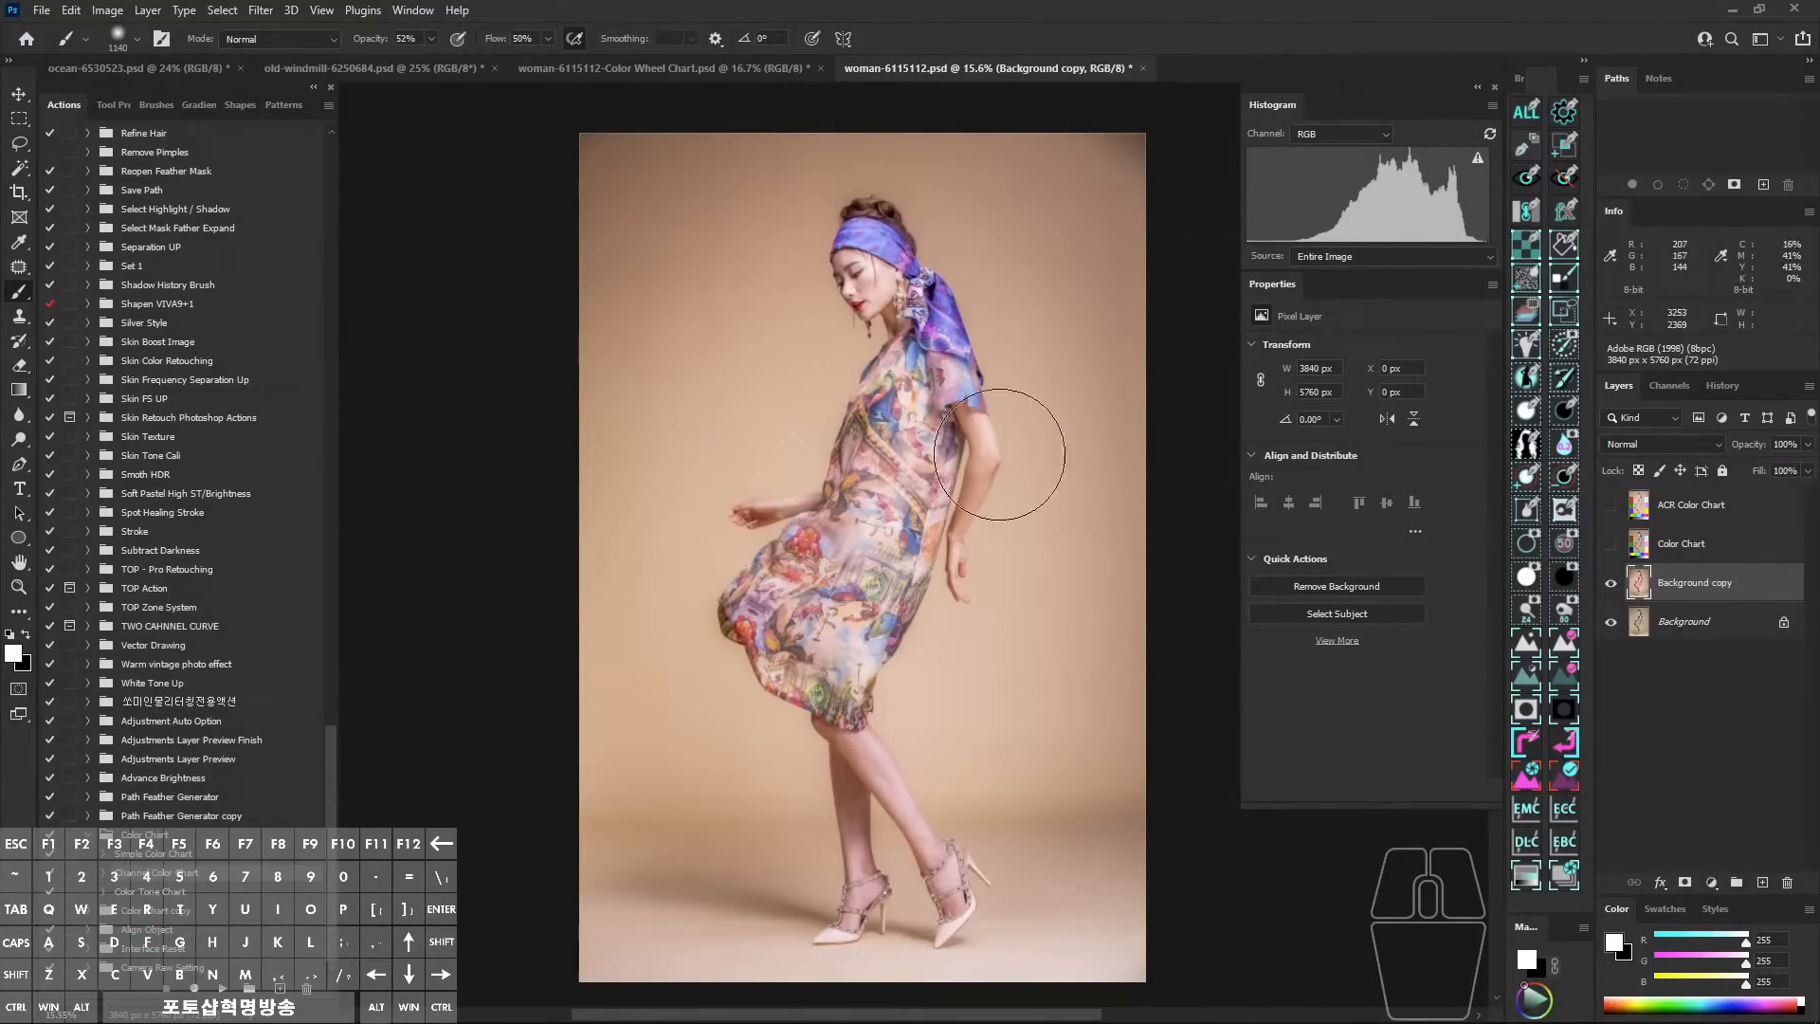
Compare the adjusted Background copy with the original portrait, up close on the face and over the whole image.
drag(880, 264, 1042, 284)
key(ctrl+comma)
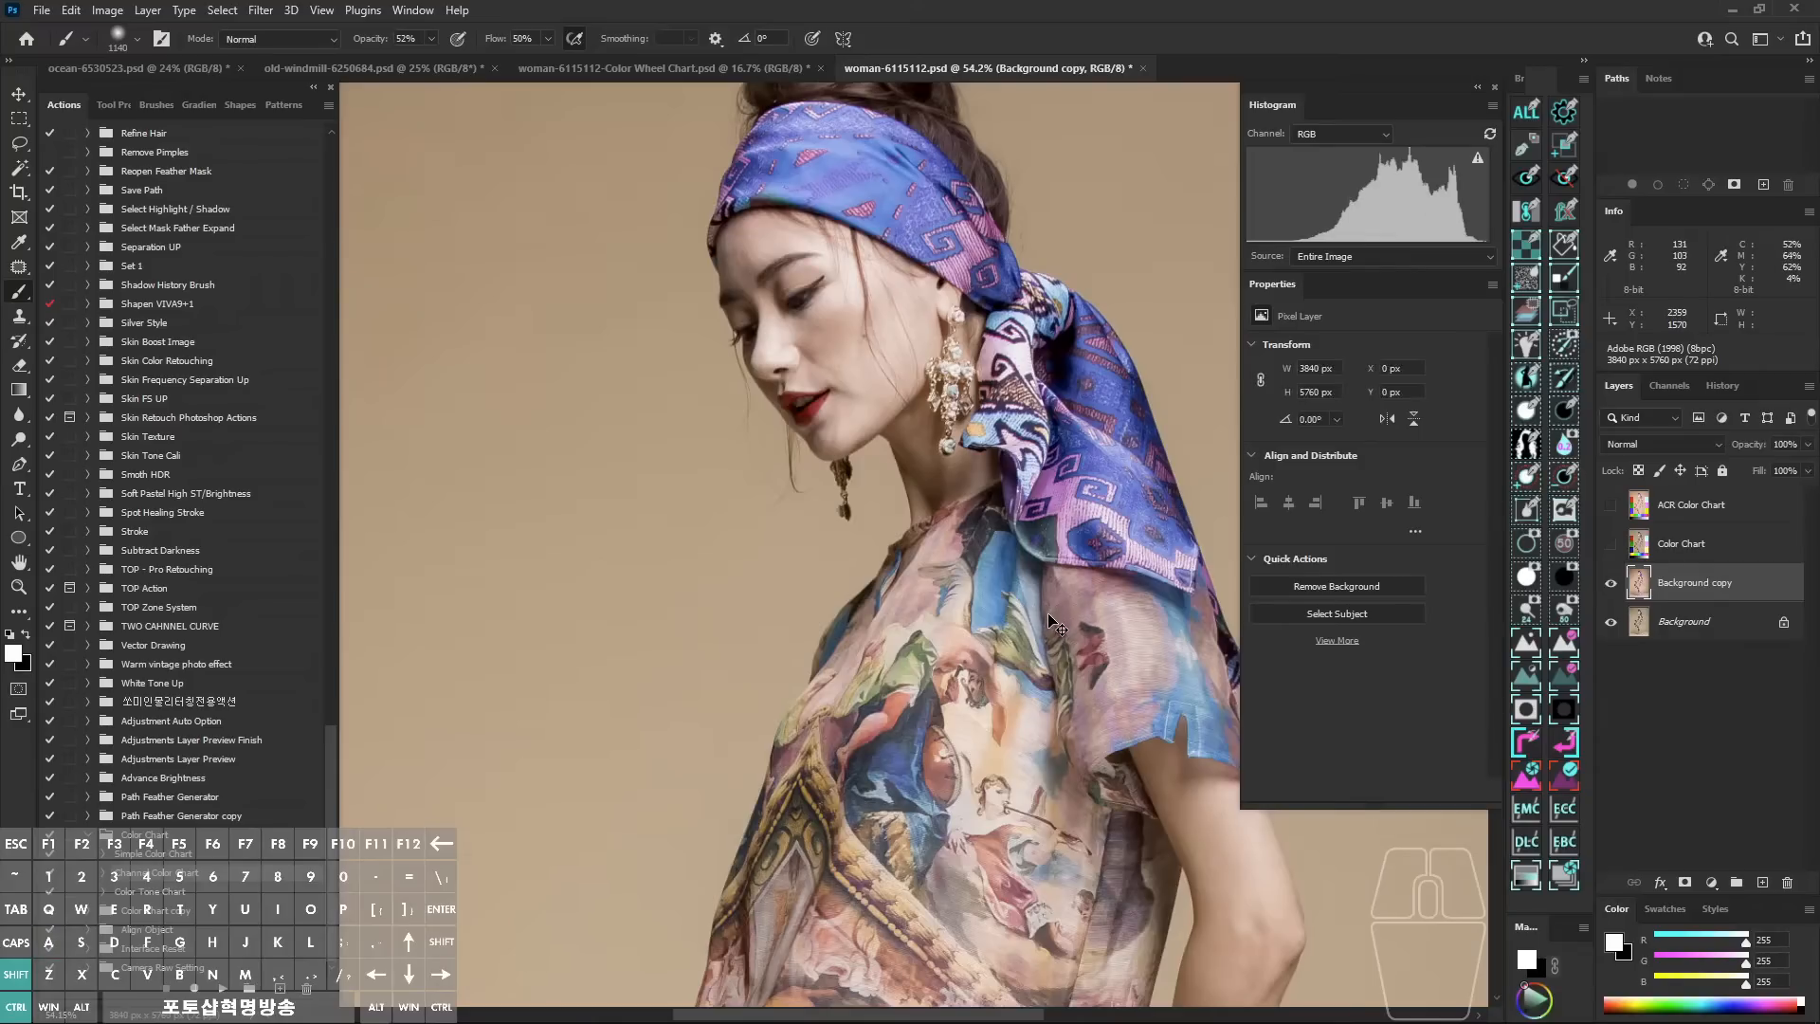
key(ctrl+comma)
key(ctrl+0)
drag(997, 465, 1038, 460)
drag(1038, 461, 988, 438)
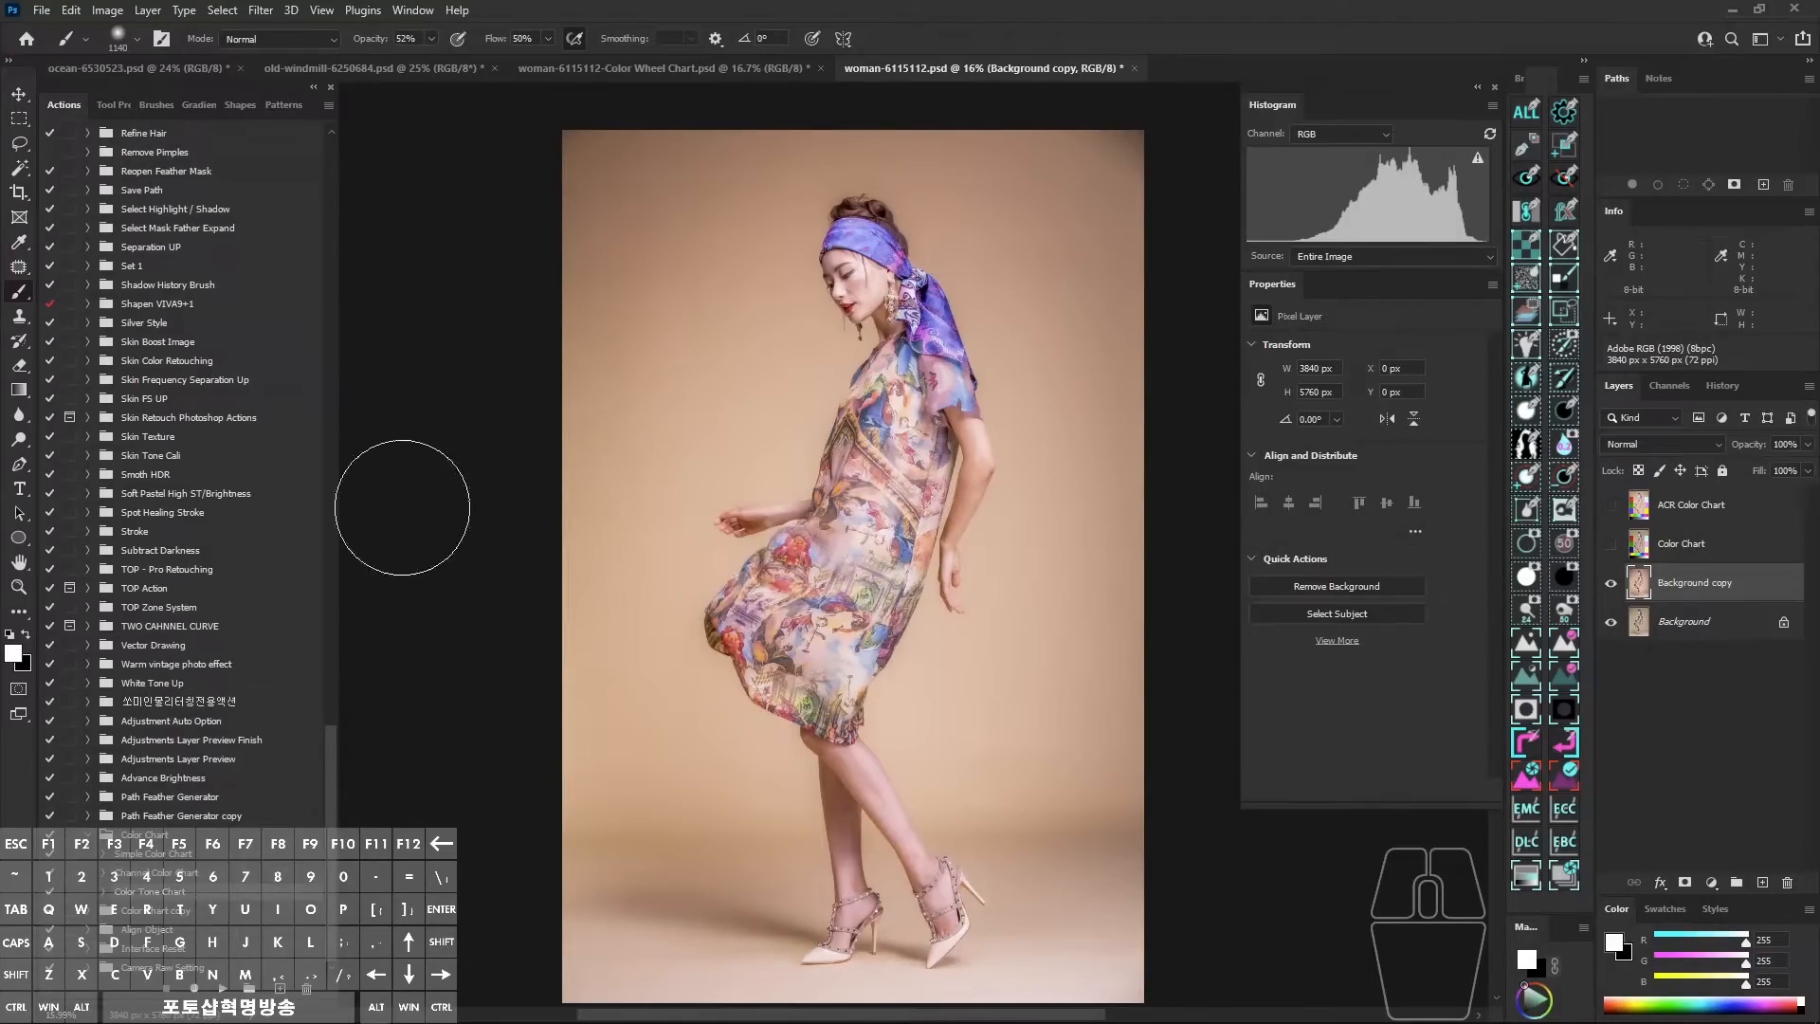
Switch to the ocean-6530523.psd document and run the Color Tone Chart action on it, keeping the photo unobstructed.
click(207, 66)
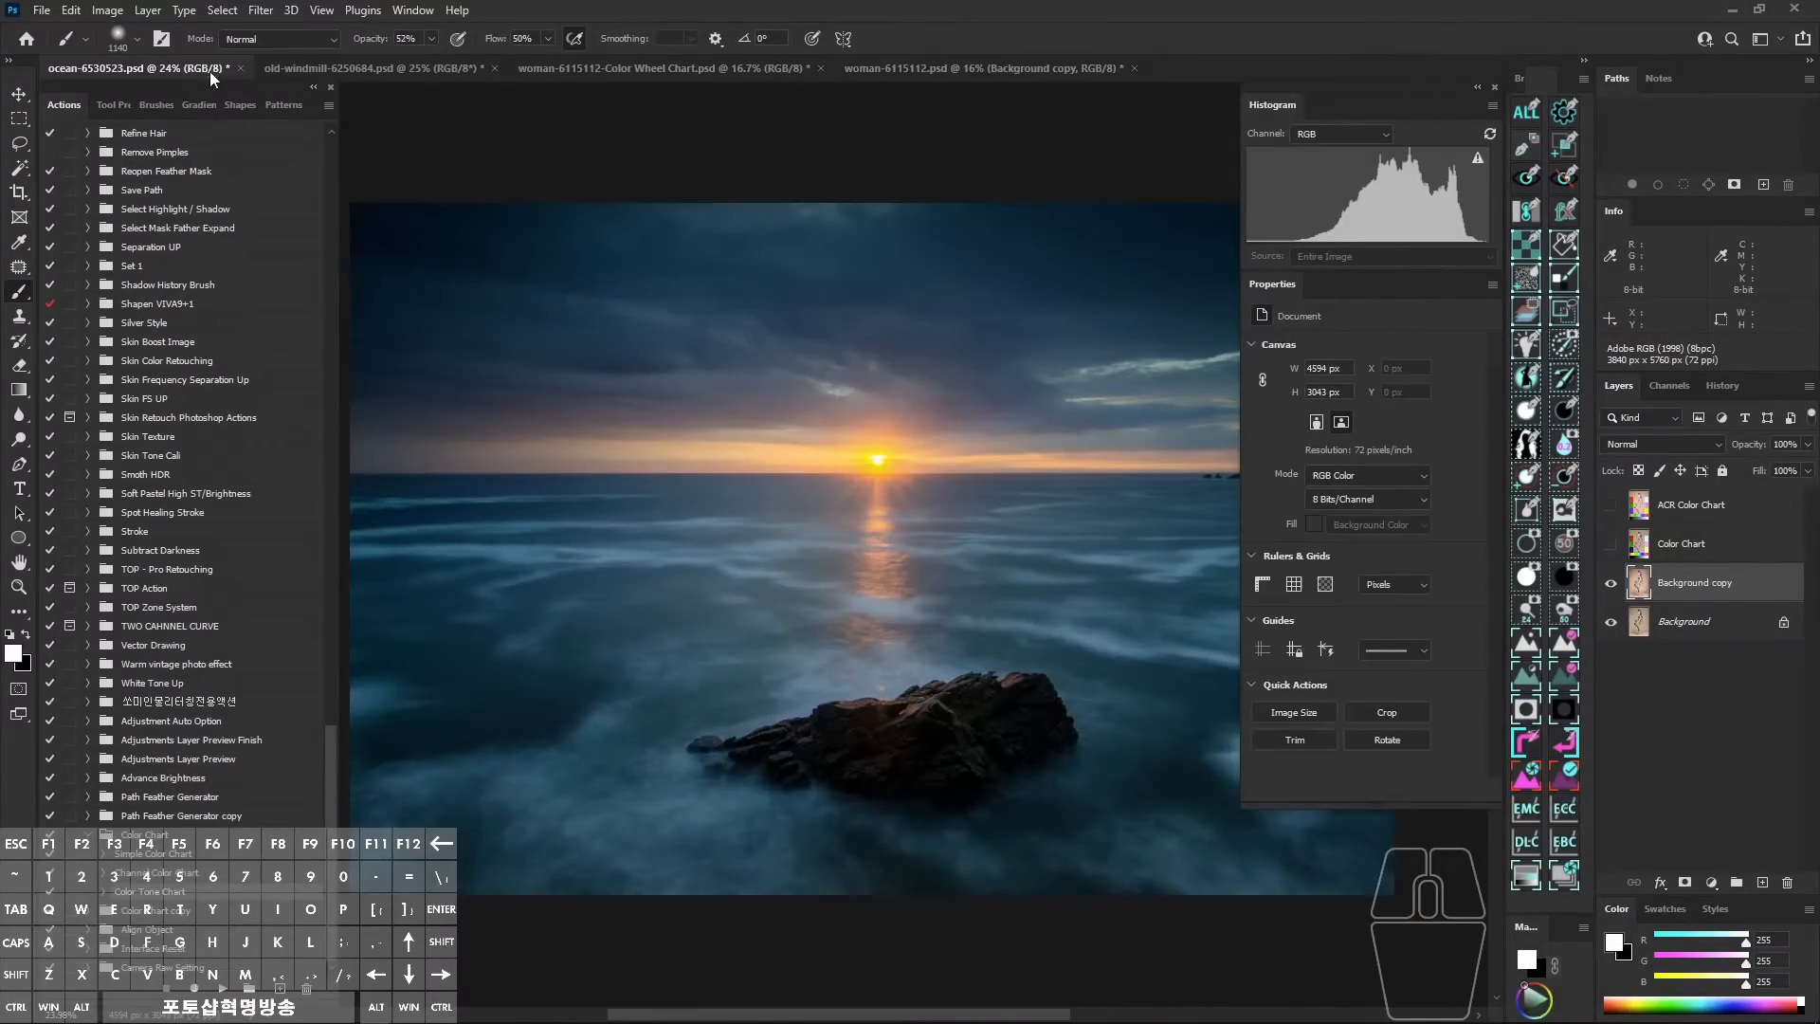
click(221, 988)
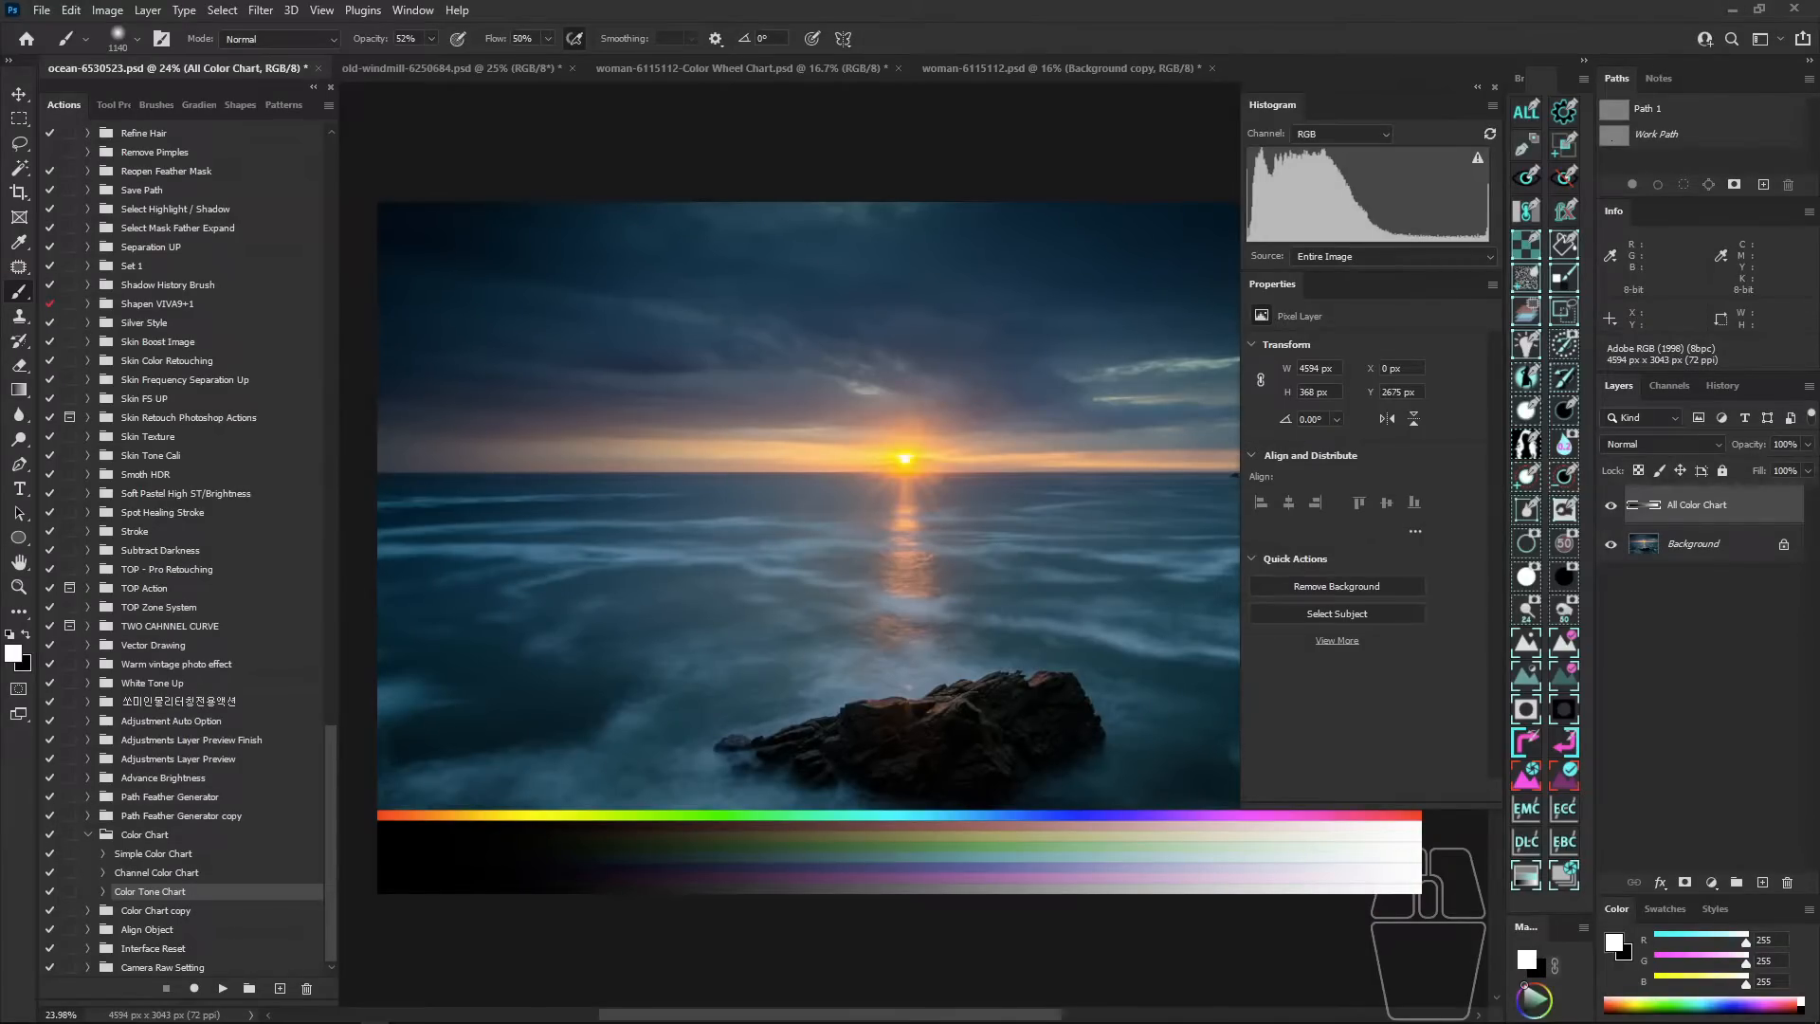
key(shift+Tab)
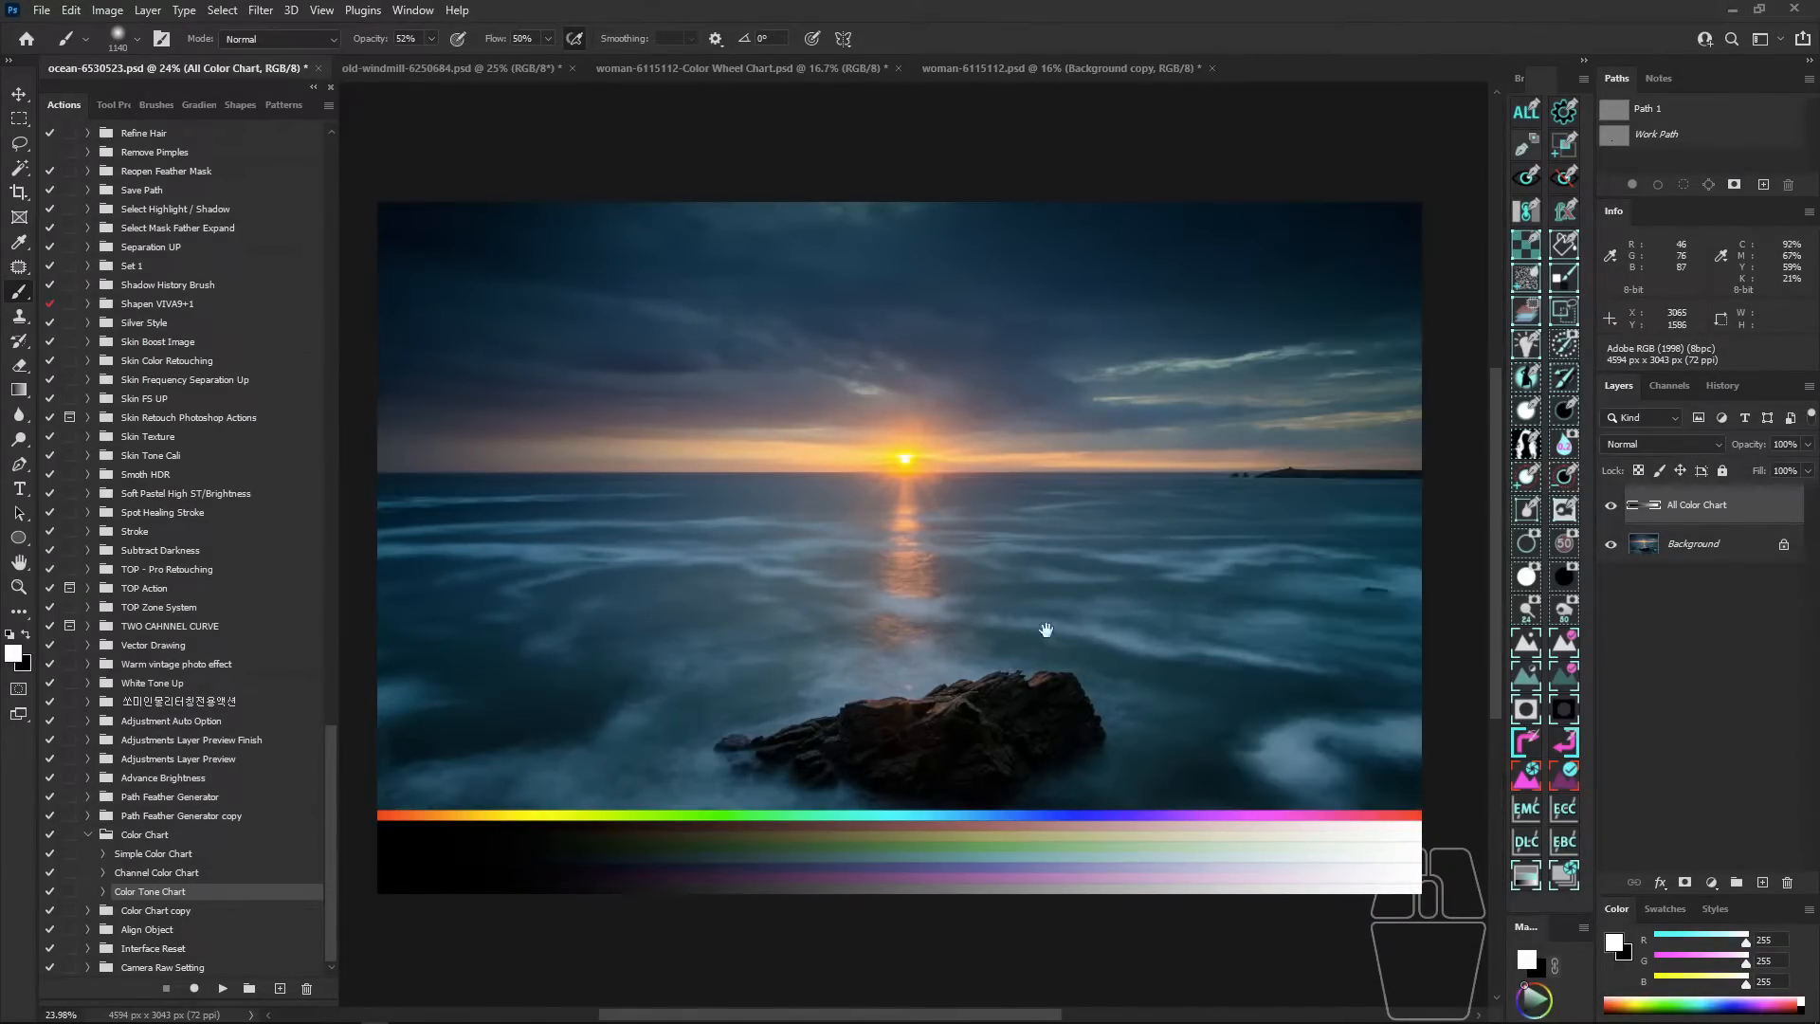
Examine the hue strip and tone gradients of the All Color Chart layer against the sunset photo, with the chart shown and hidden.
mouse_move(1014, 682)
mouse_down()
mouse_move(1083, 582)
mouse_move(1050, 582)
mouse_up()
drag(459, 723, 1401, 728)
drag(681, 802, 1262, 794)
key(Escape)
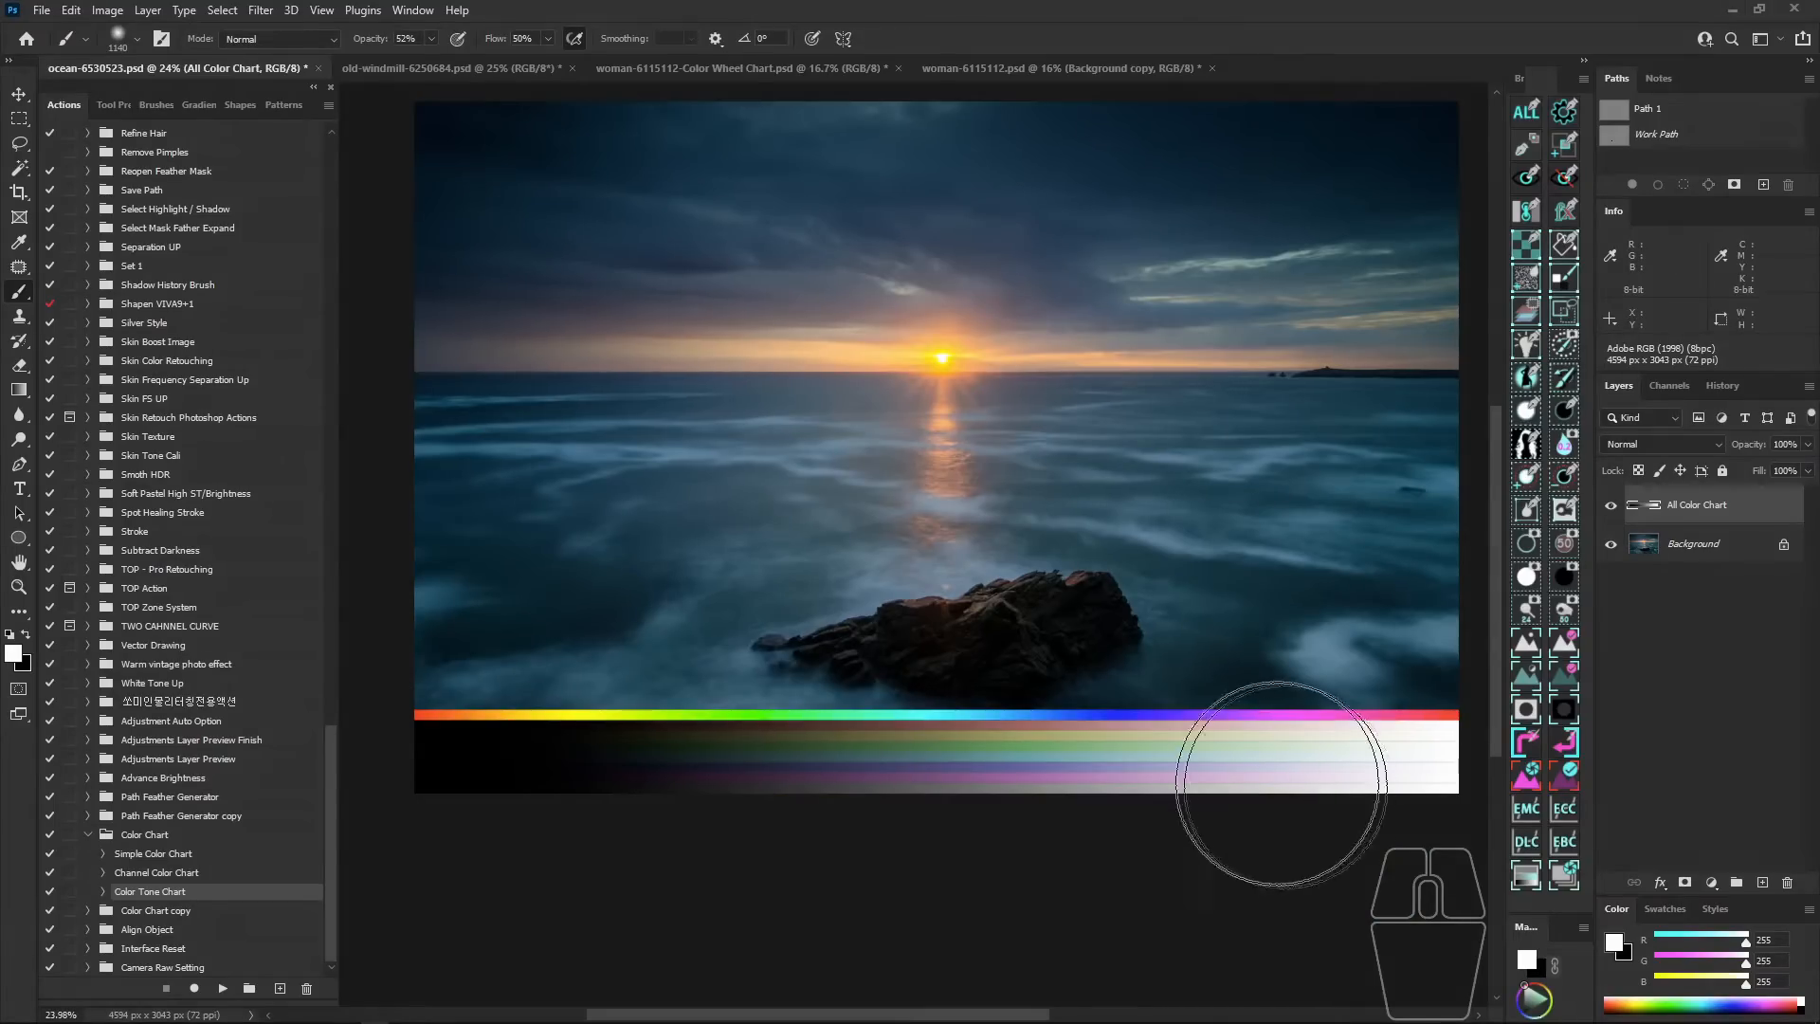
mouse_move(553, 736)
mouse_down()
mouse_move(1367, 728)
mouse_move(488, 840)
mouse_move(408, 796)
mouse_up()
key(Escape)
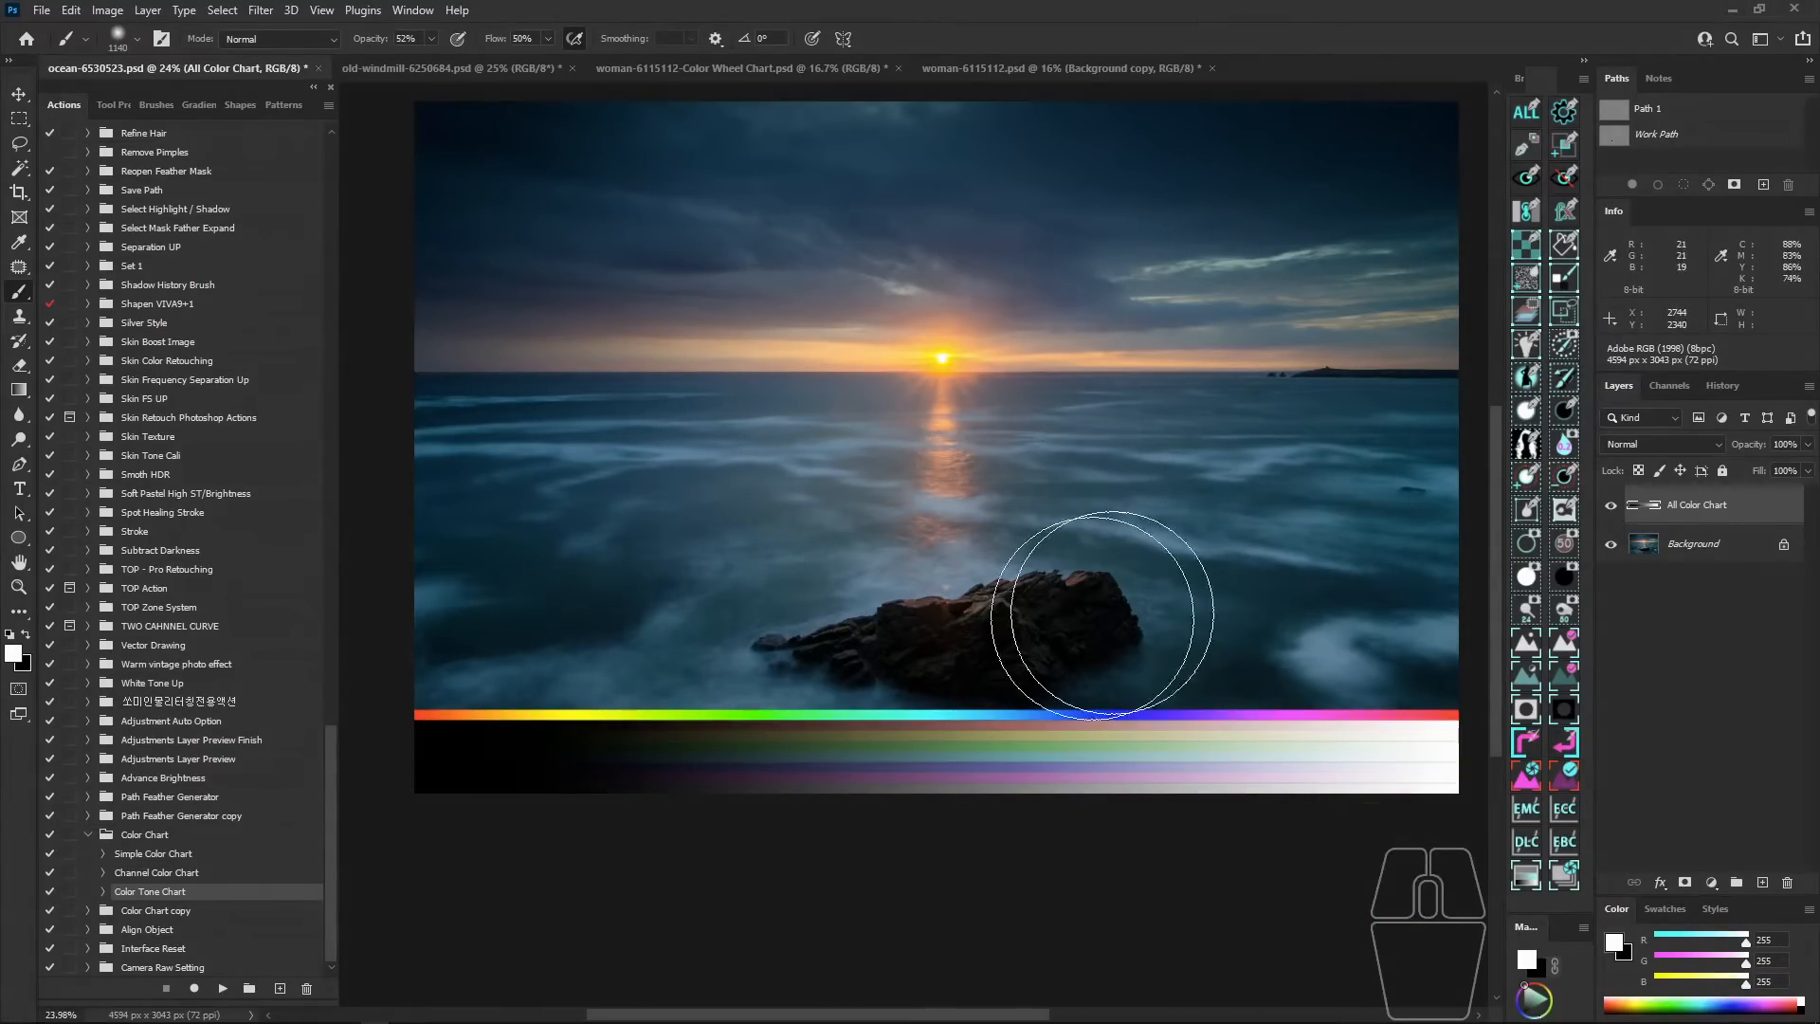
drag(1177, 583, 1165, 648)
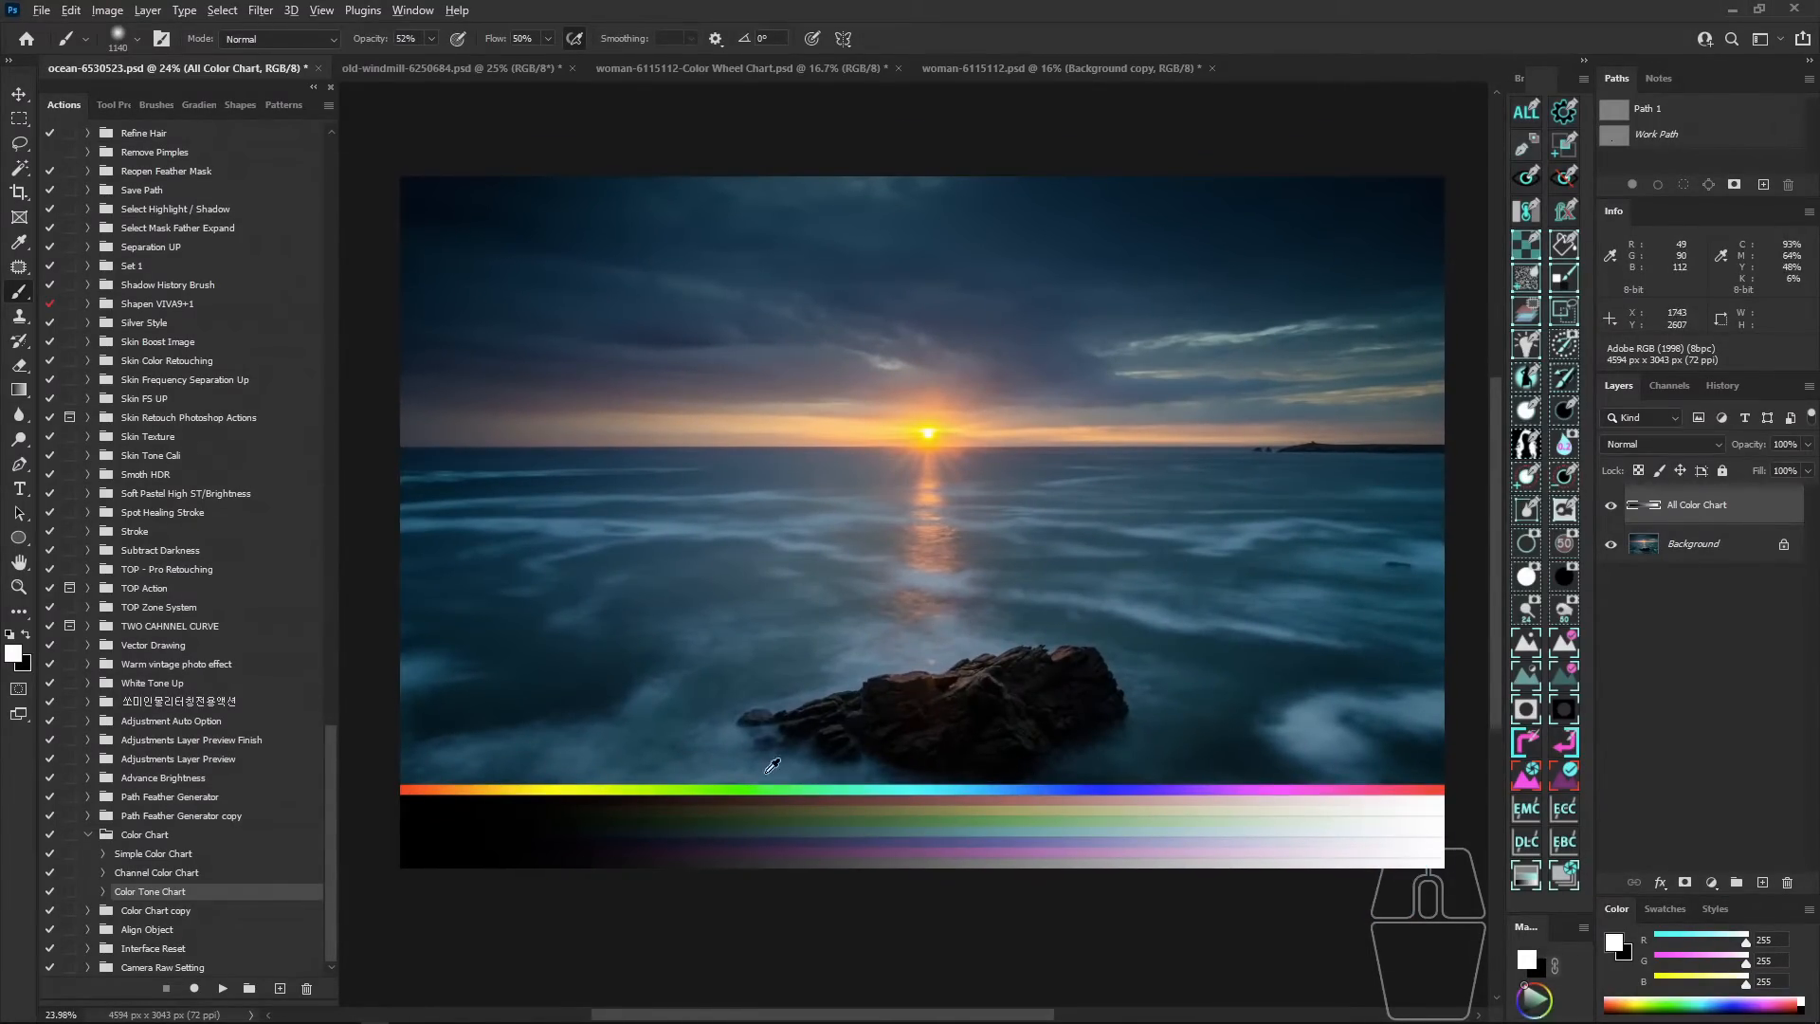
key(ctrl+)
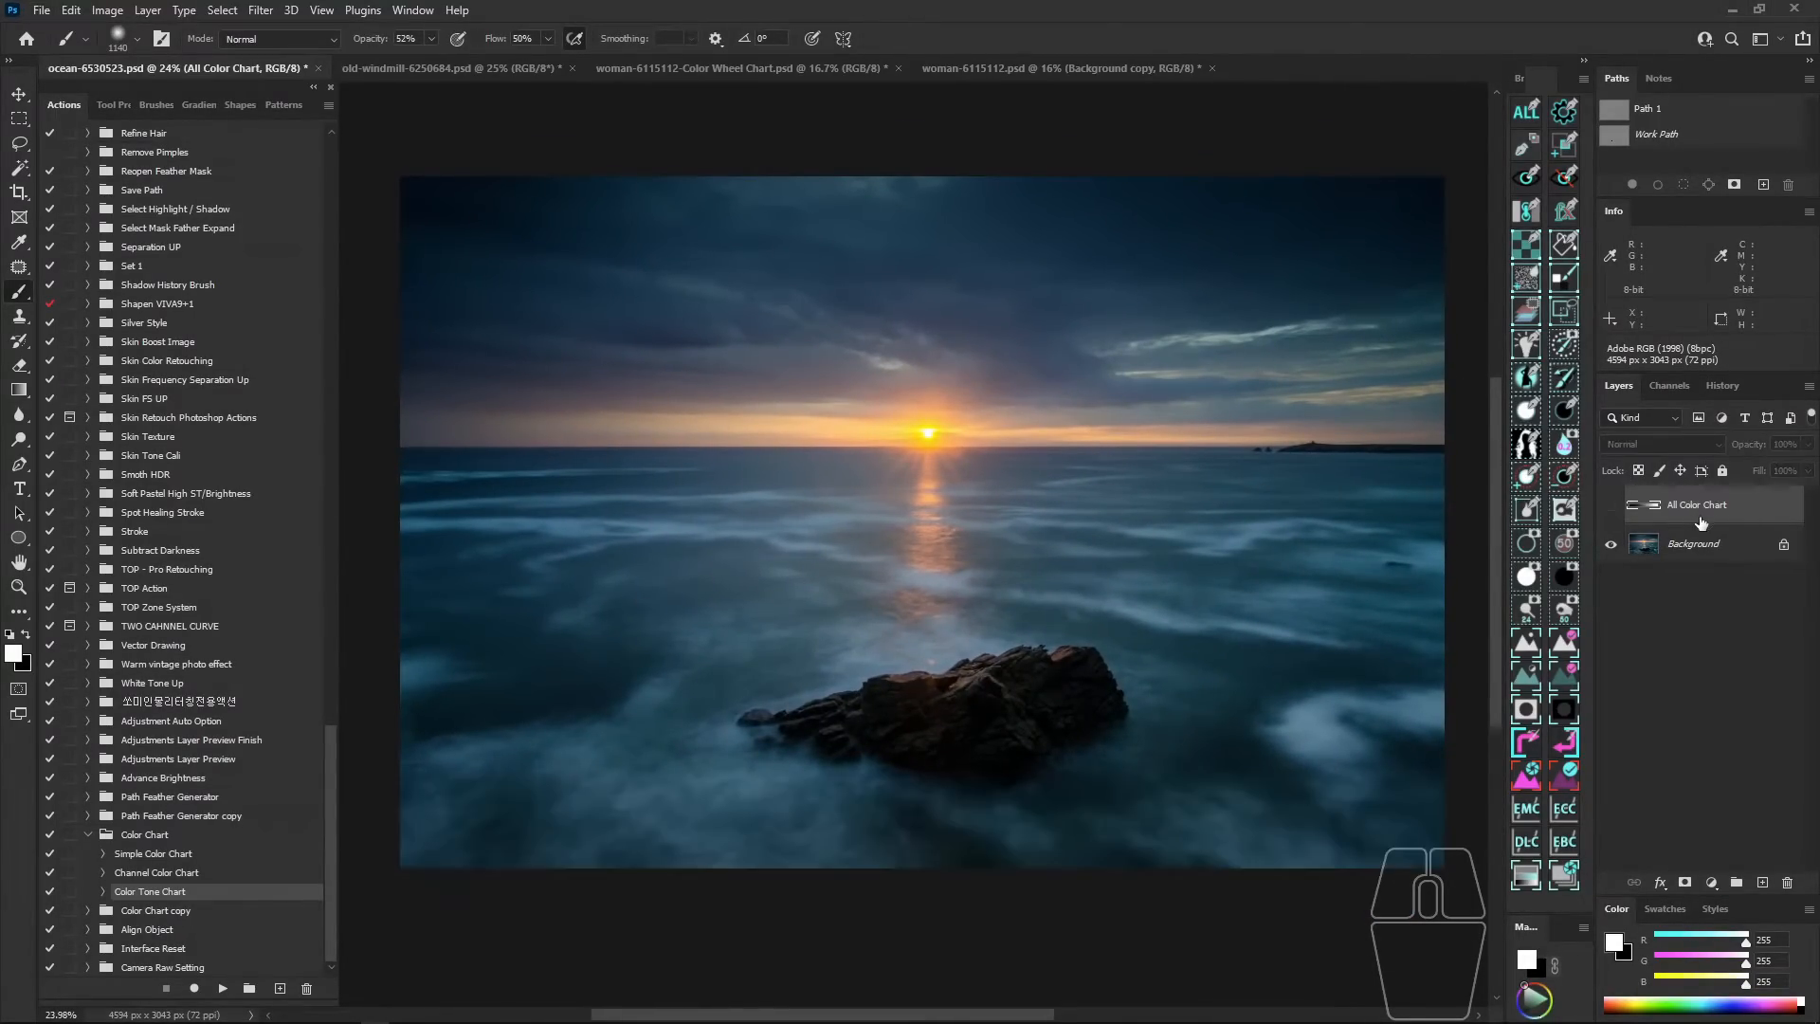
key(ctrl+)
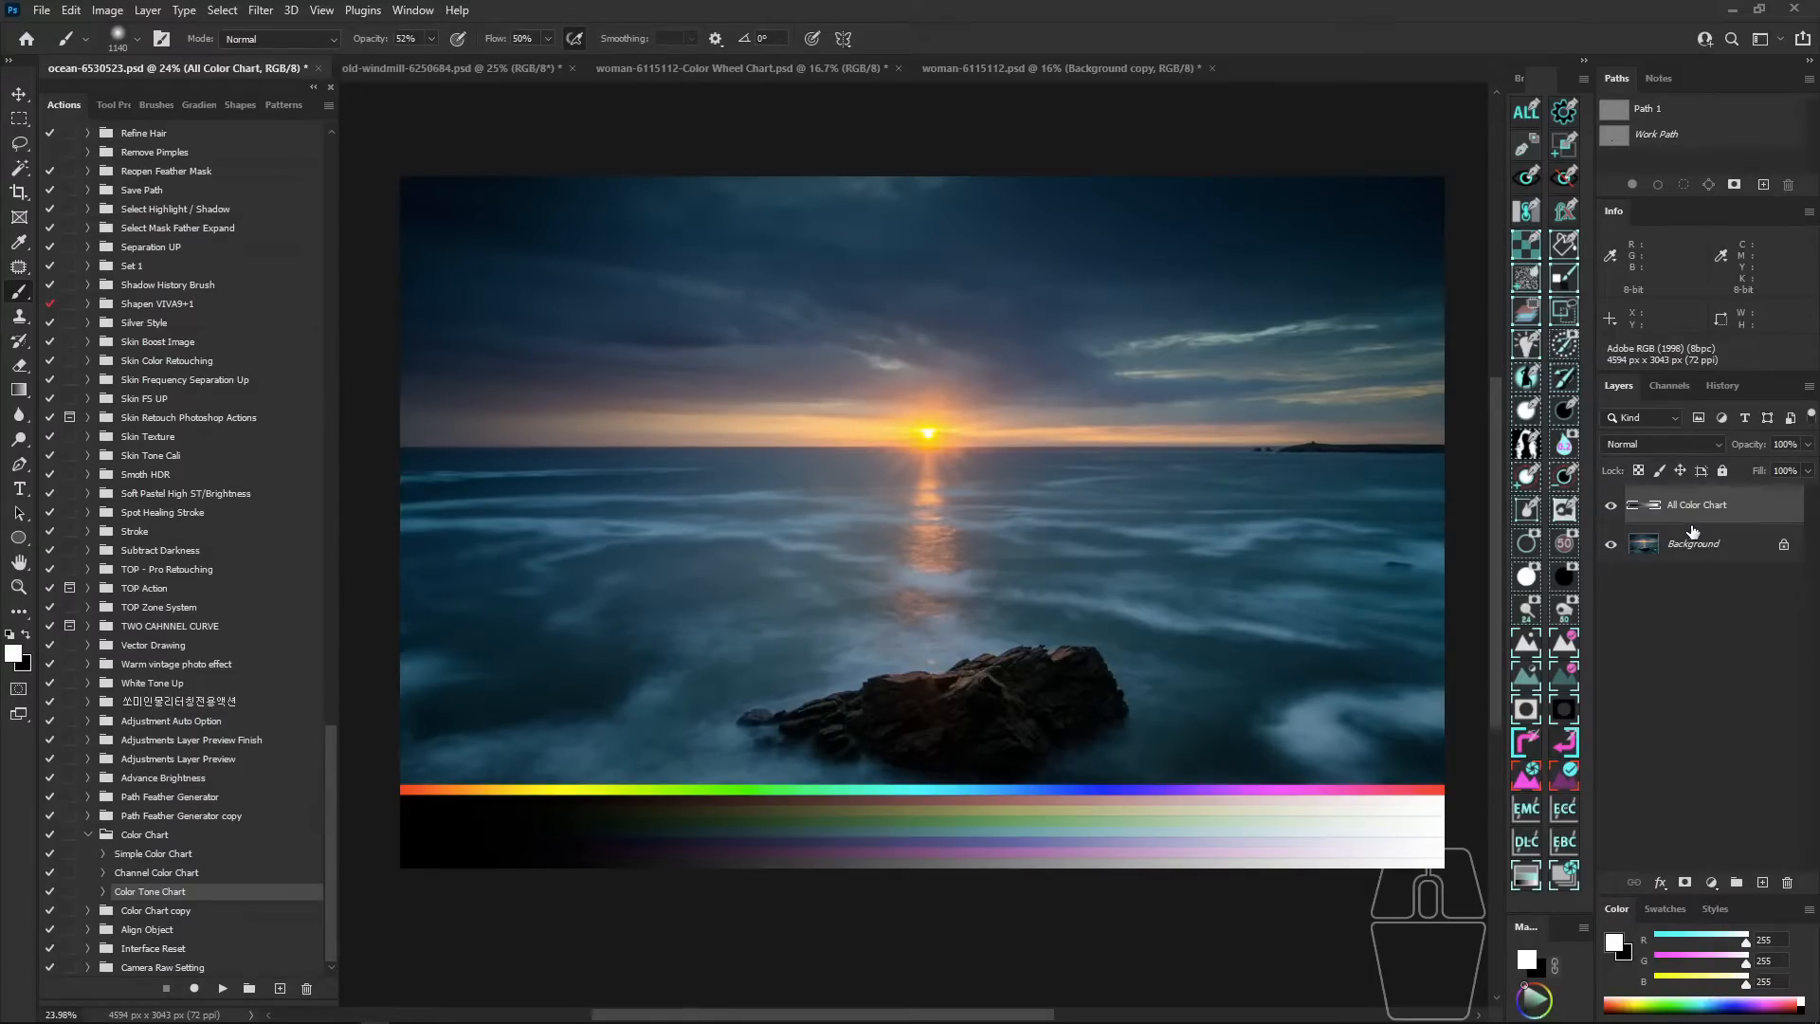
Add a Curves adjustment layer above the All Color Chart layer and review the chart's hue strip and tone gradients.
key(ctrl+m)
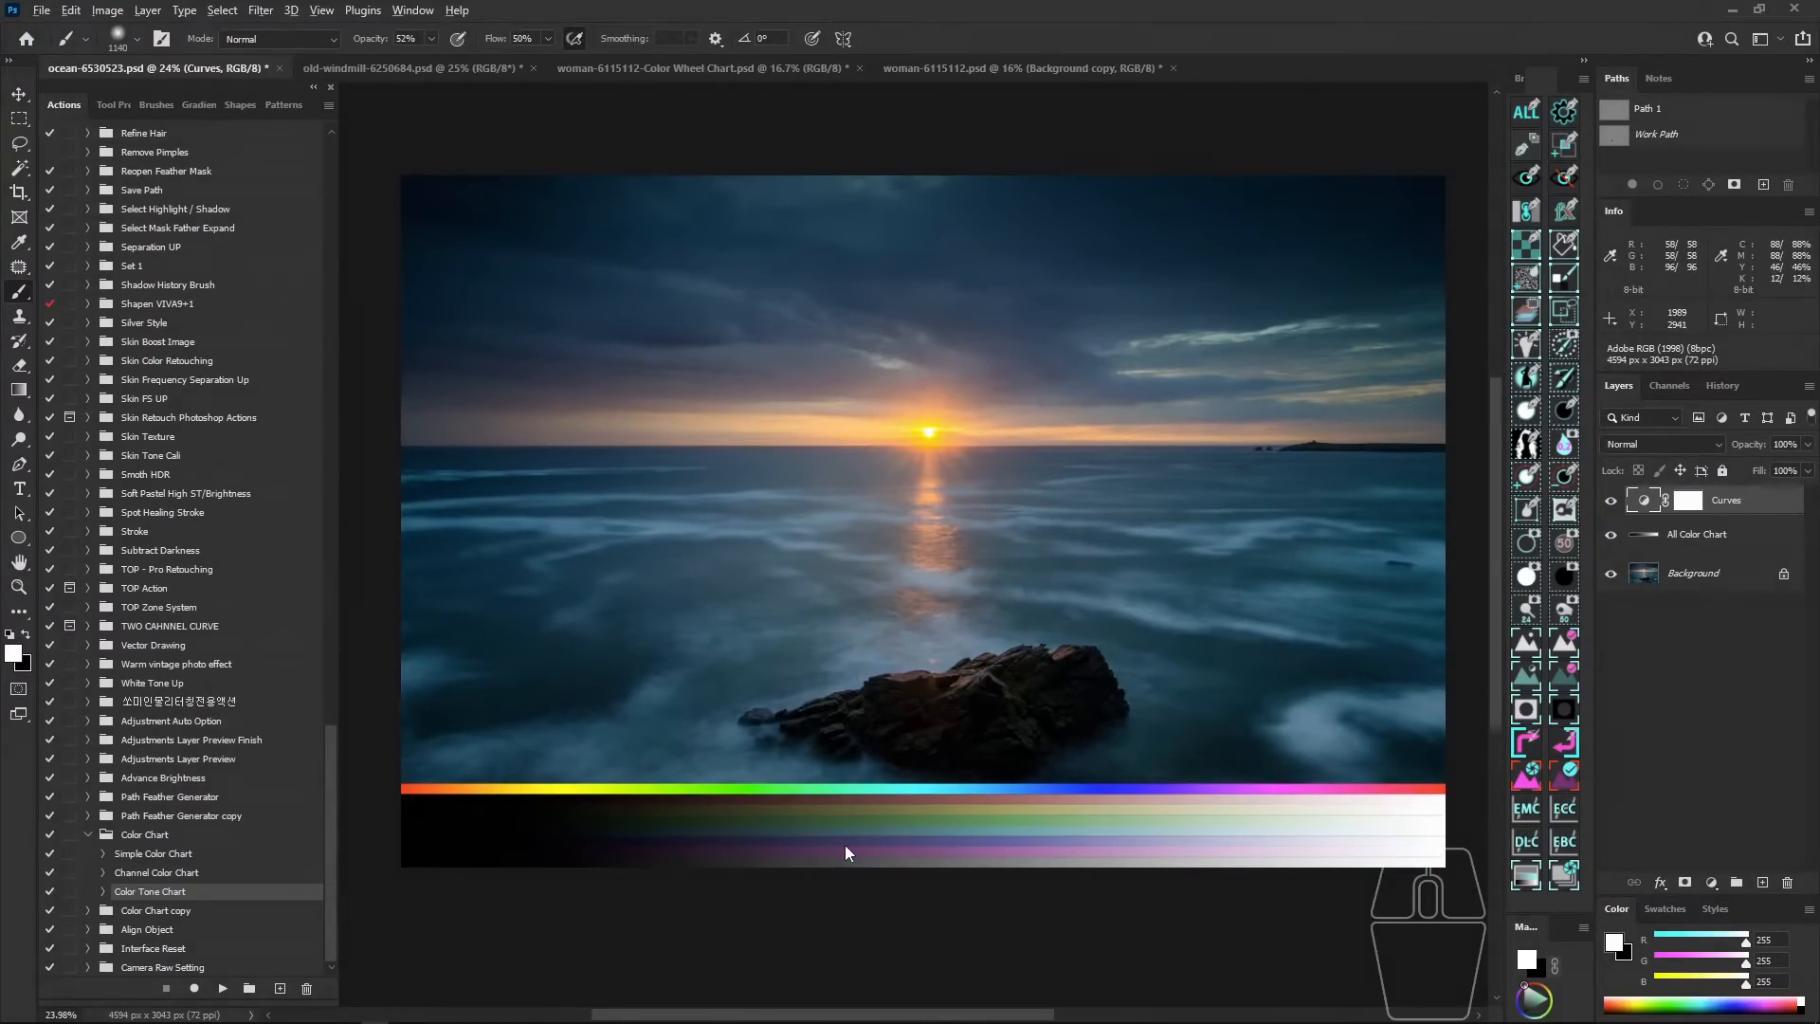
mouse_move(614, 813)
mouse_down()
mouse_move(1001, 795)
mouse_move(597, 868)
mouse_up()
drag(883, 799, 885, 798)
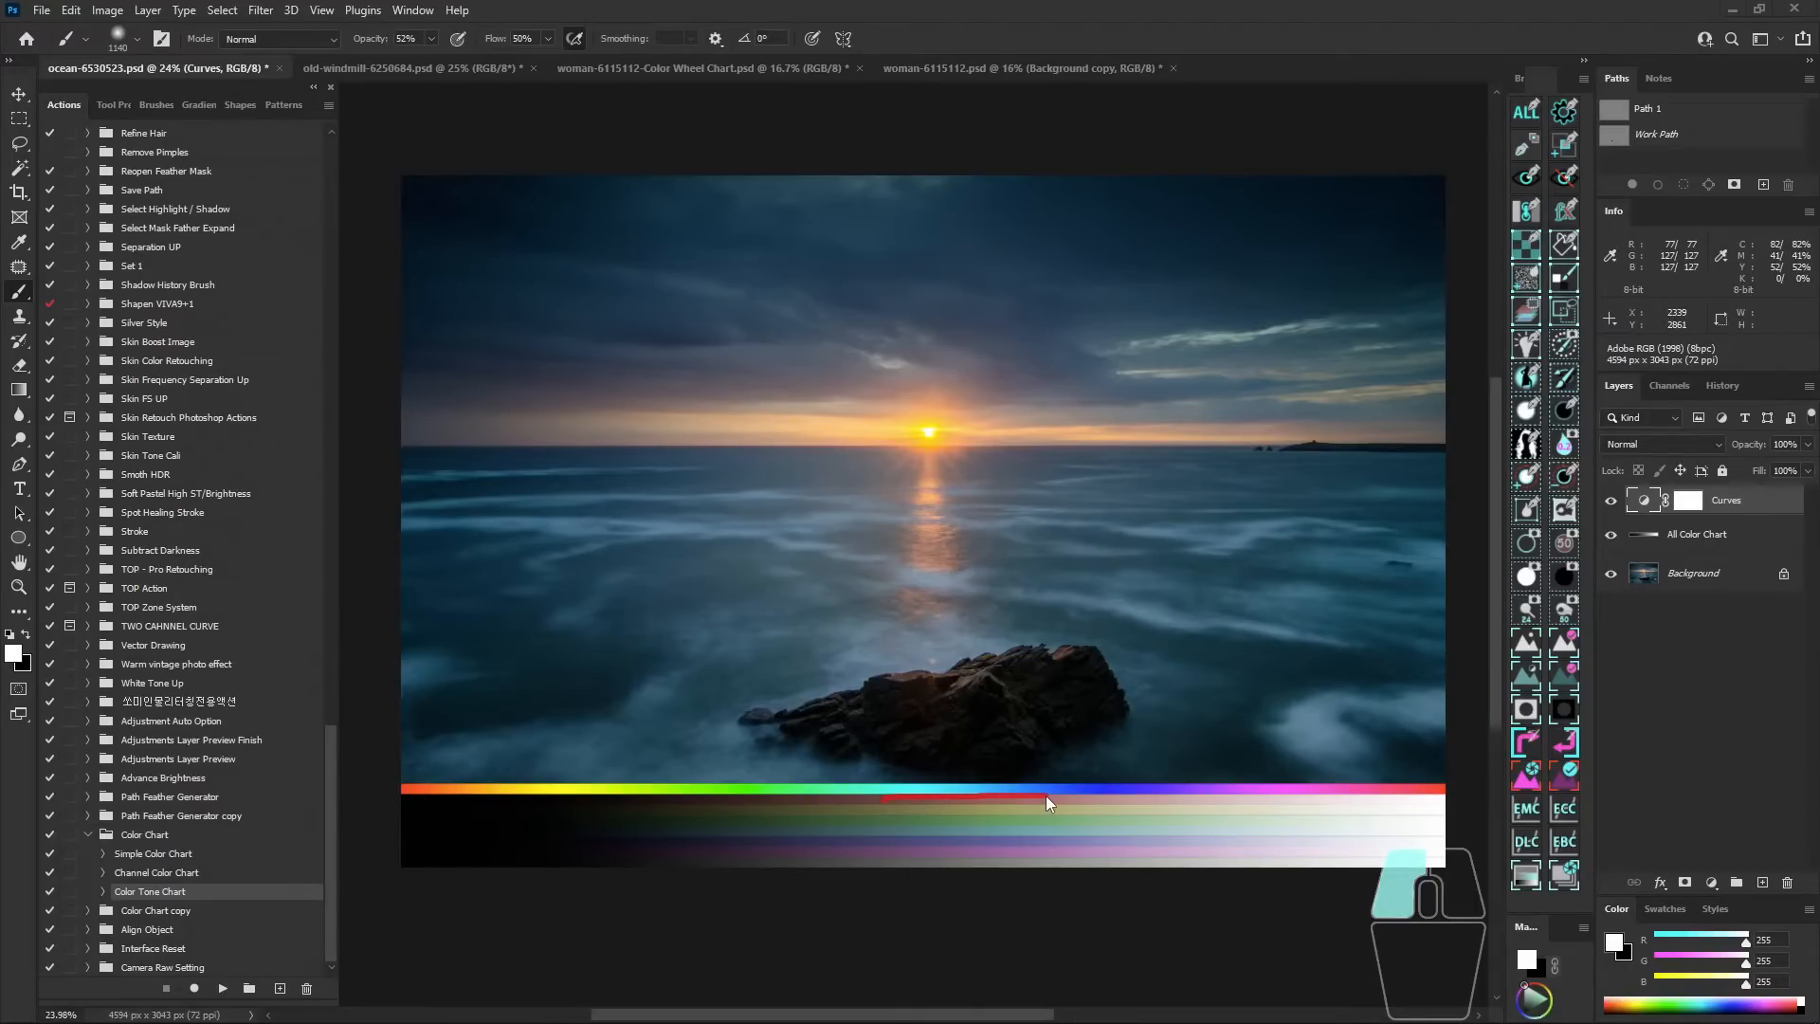
mouse_move(1046, 803)
mouse_down()
mouse_move(1000, 811)
mouse_move(1047, 852)
mouse_up()
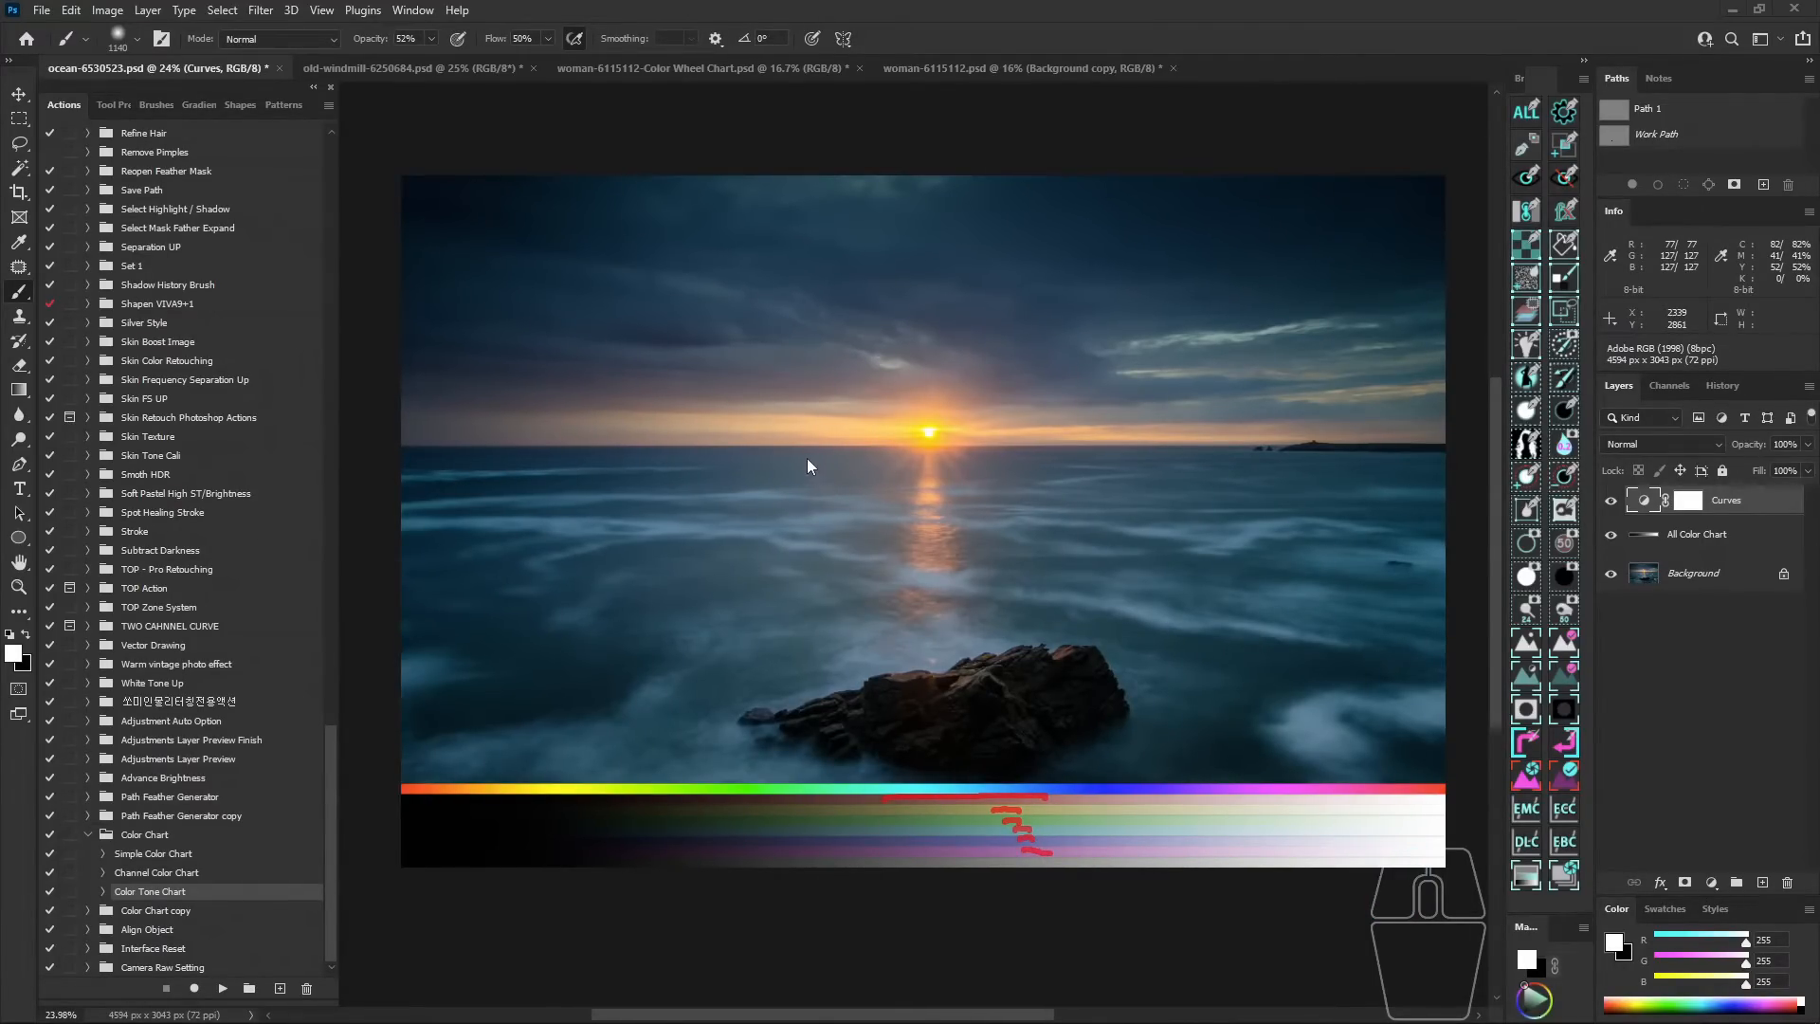
drag(1527, 937, 917, 256)
key(Escape)
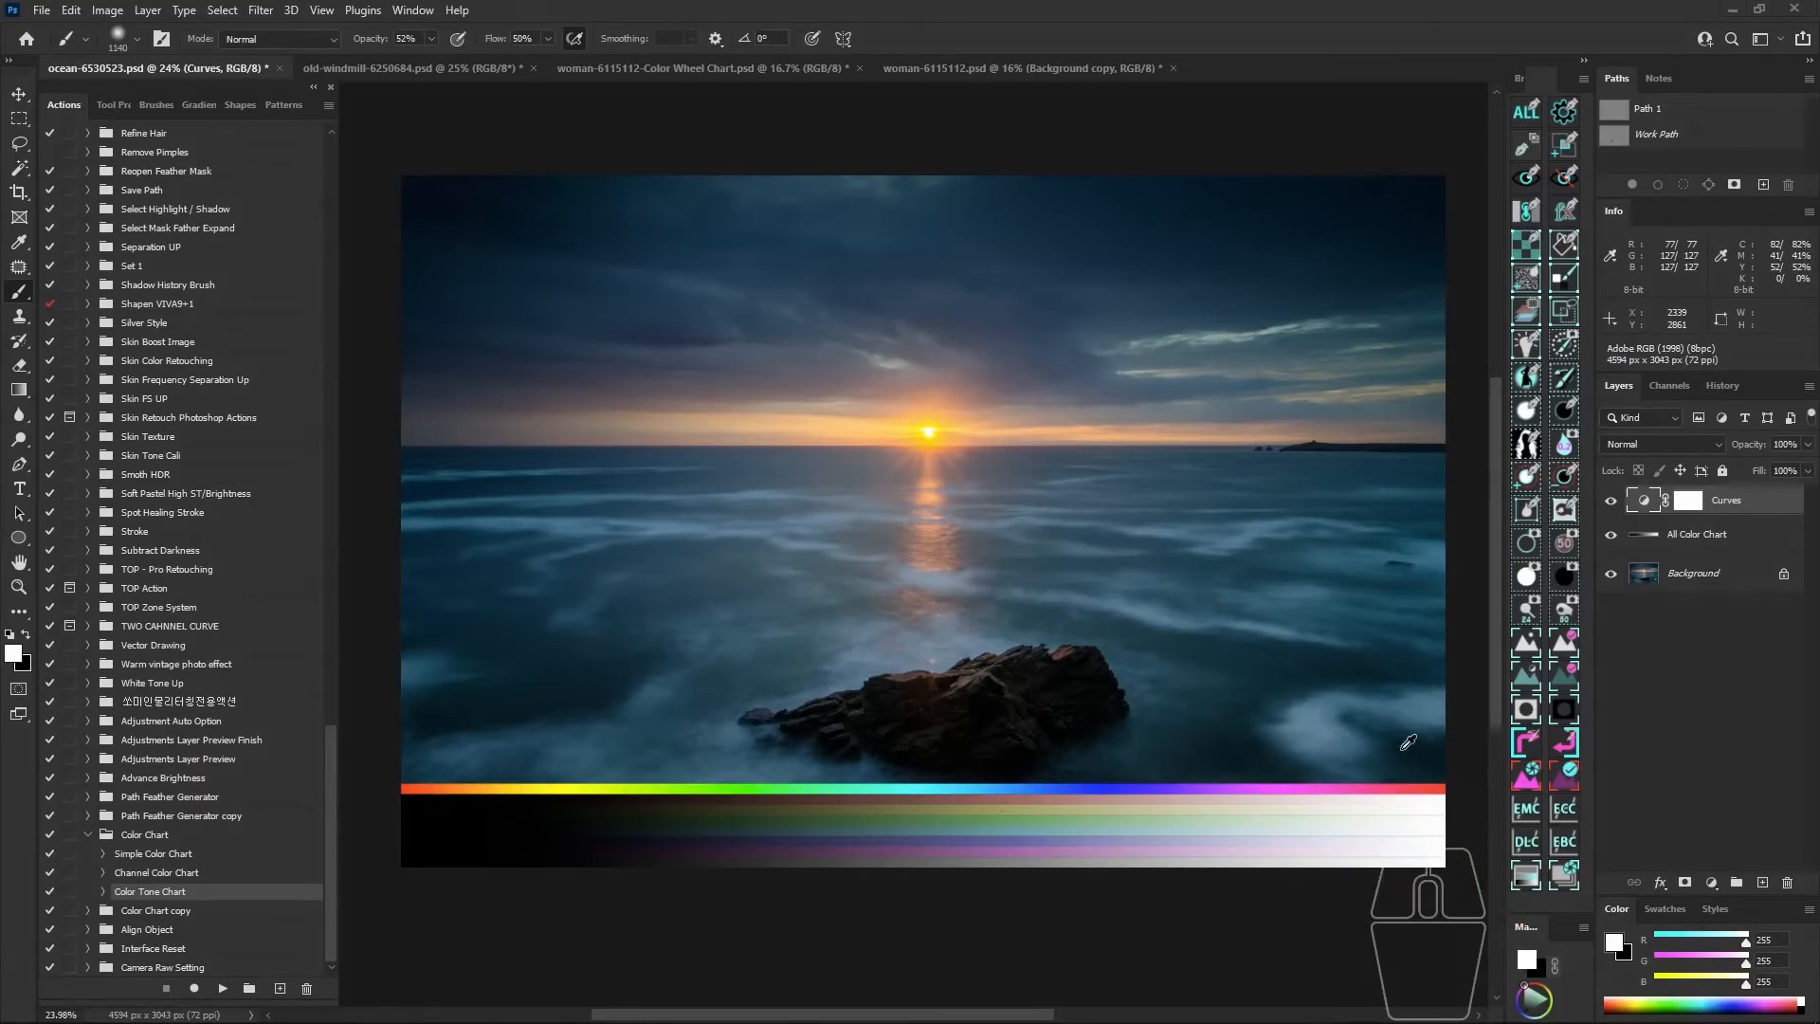
Compare the chart's hue strip with an enlarged MagicPicker color wheel over the photo, and dock the wheel again.
drag(1527, 930, 891, 209)
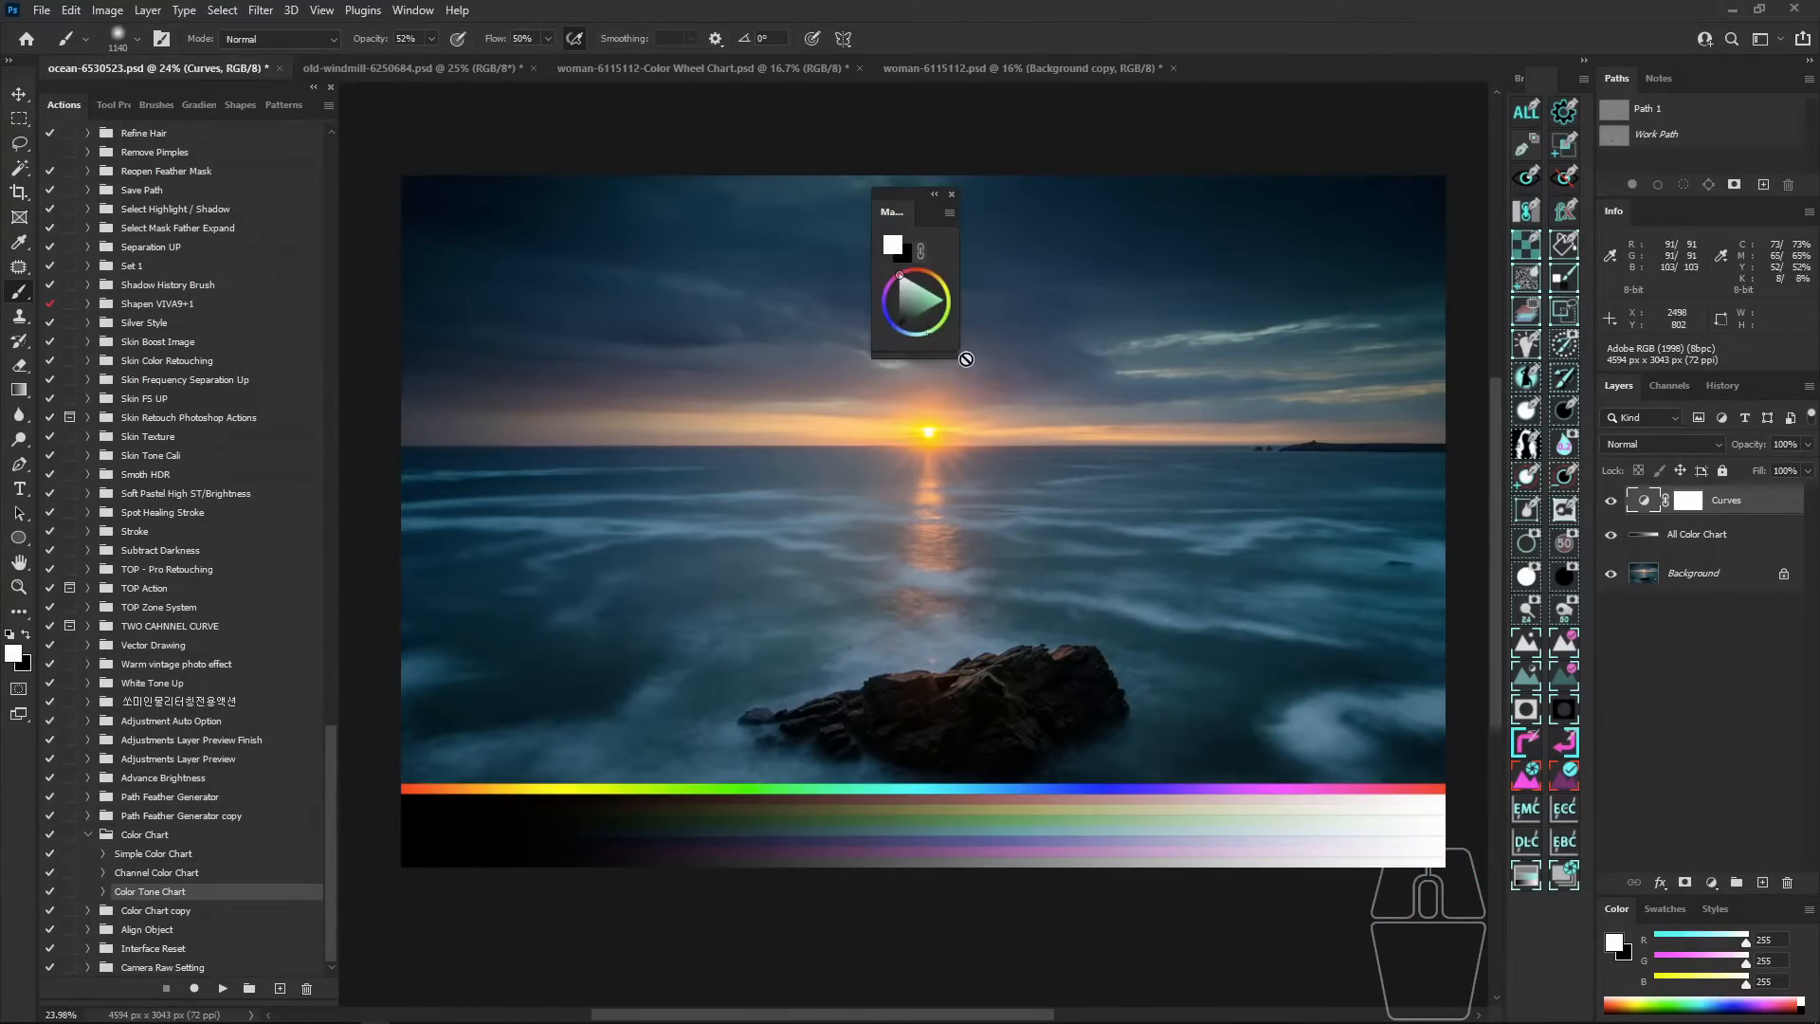
drag(962, 356, 1161, 557)
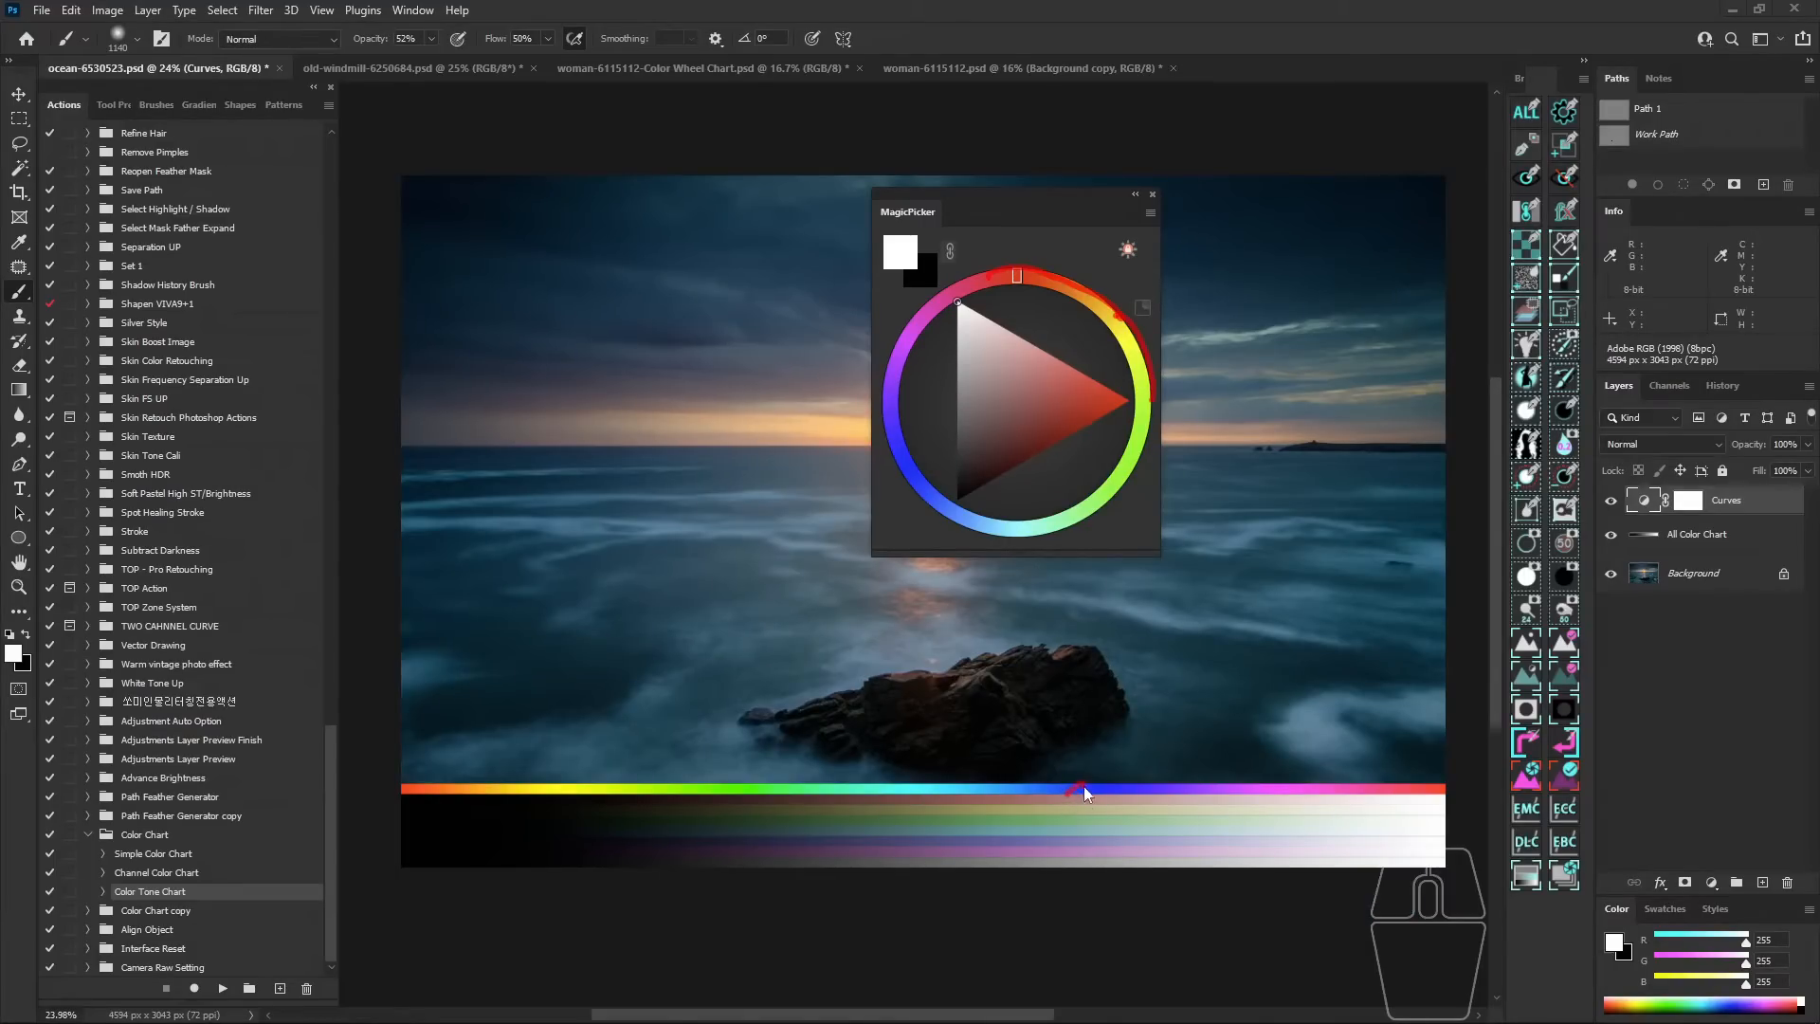
mouse_move(1076, 806)
mouse_down()
mouse_move(1148, 812)
mouse_move(1151, 835)
mouse_up()
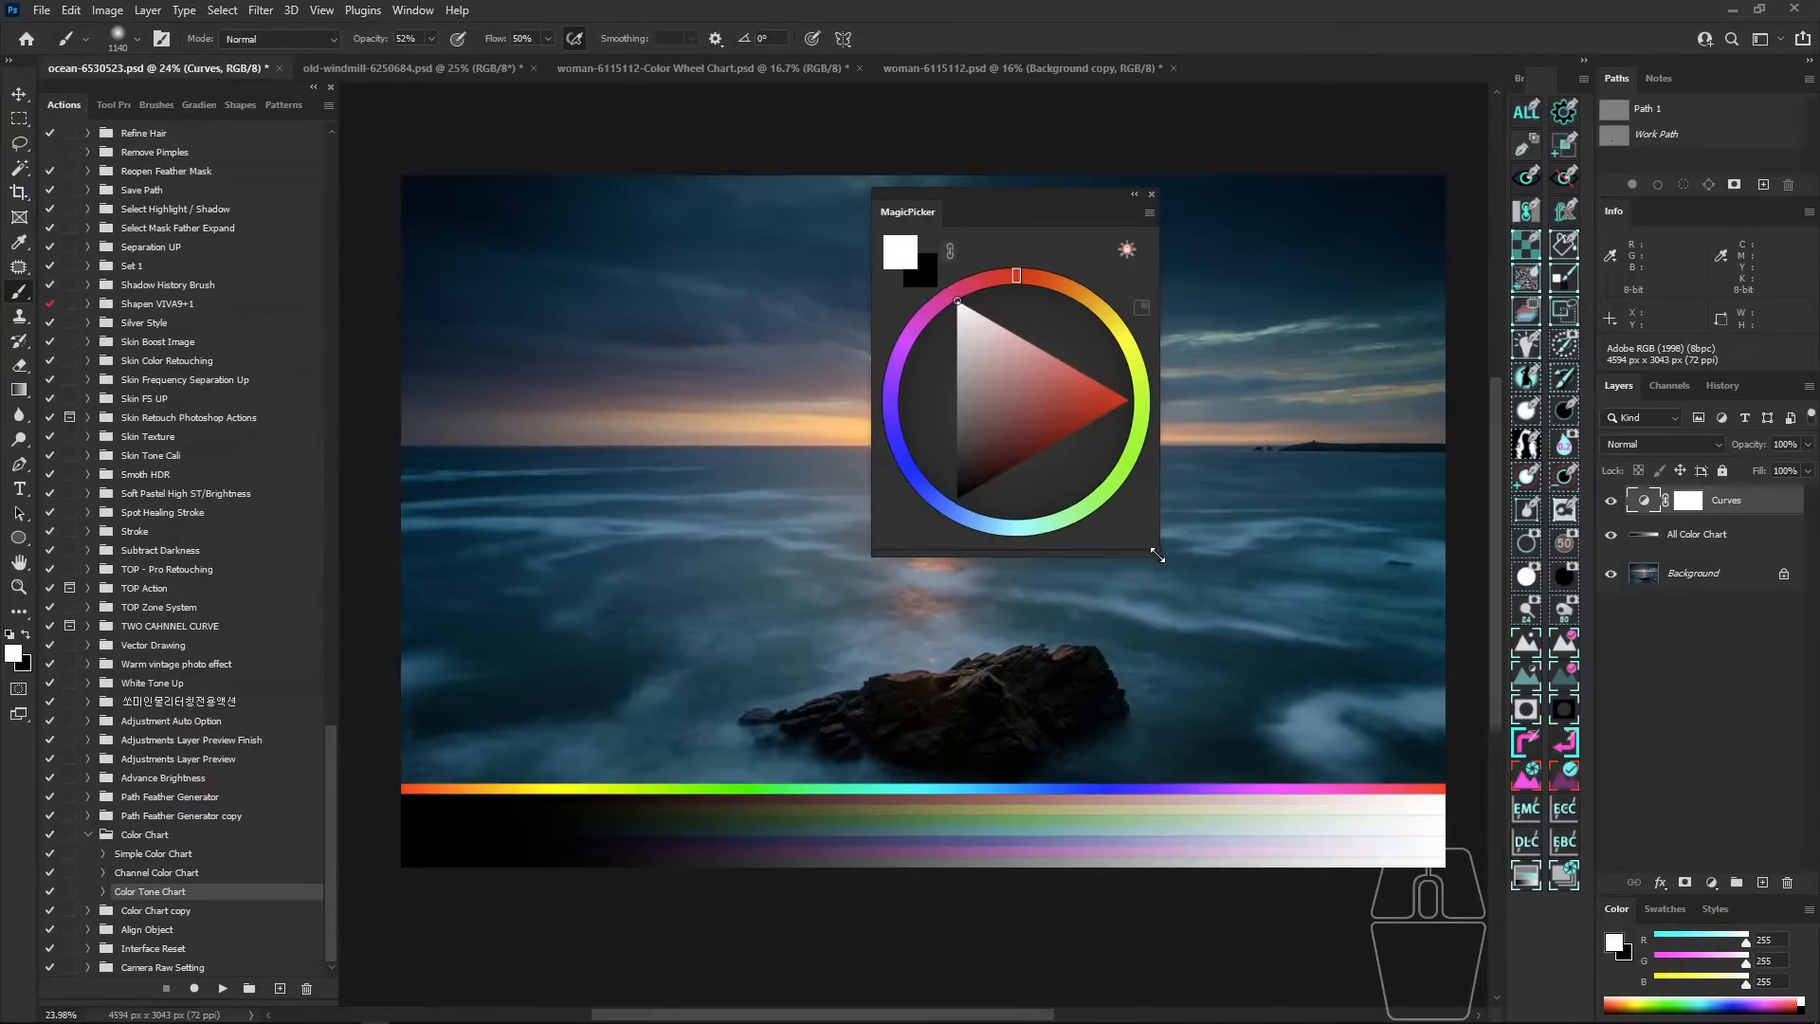
drag(1160, 556, 973, 346)
drag(923, 196, 1578, 996)
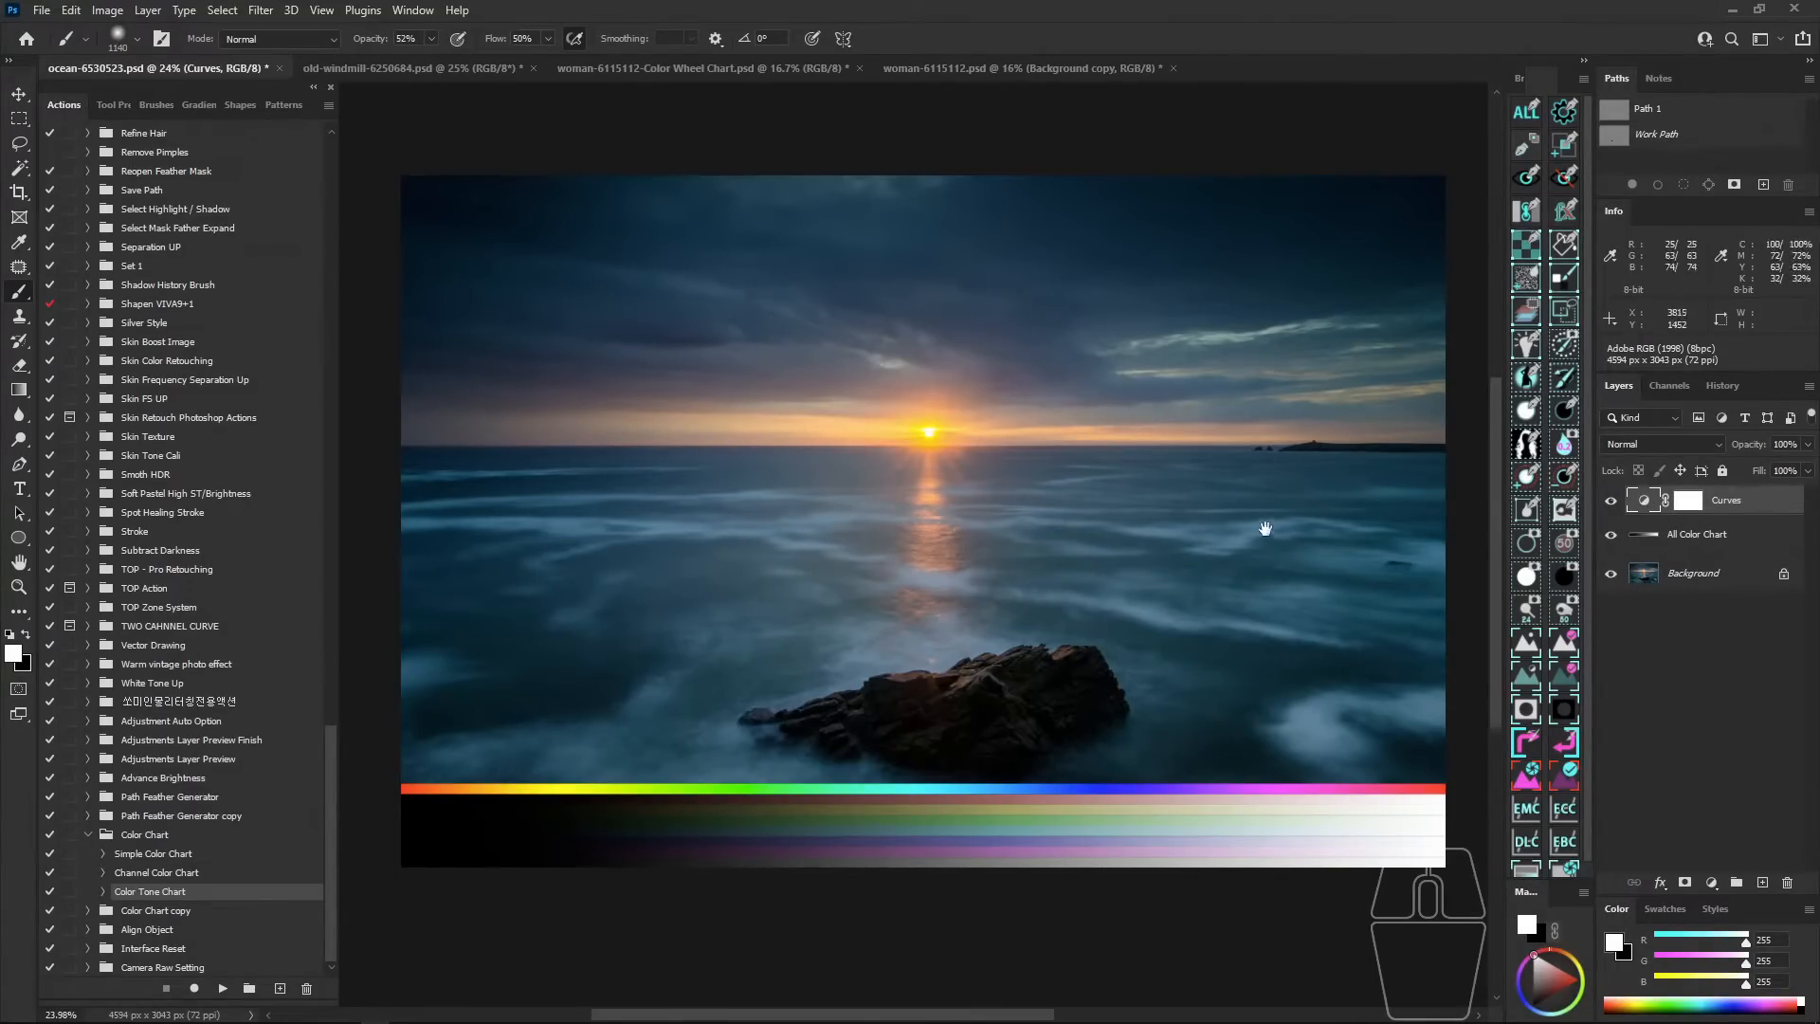
Collapse the Actions panel and open the Curves layer's properties, keeping the photo and its color chart in view.
double_click(74, 101)
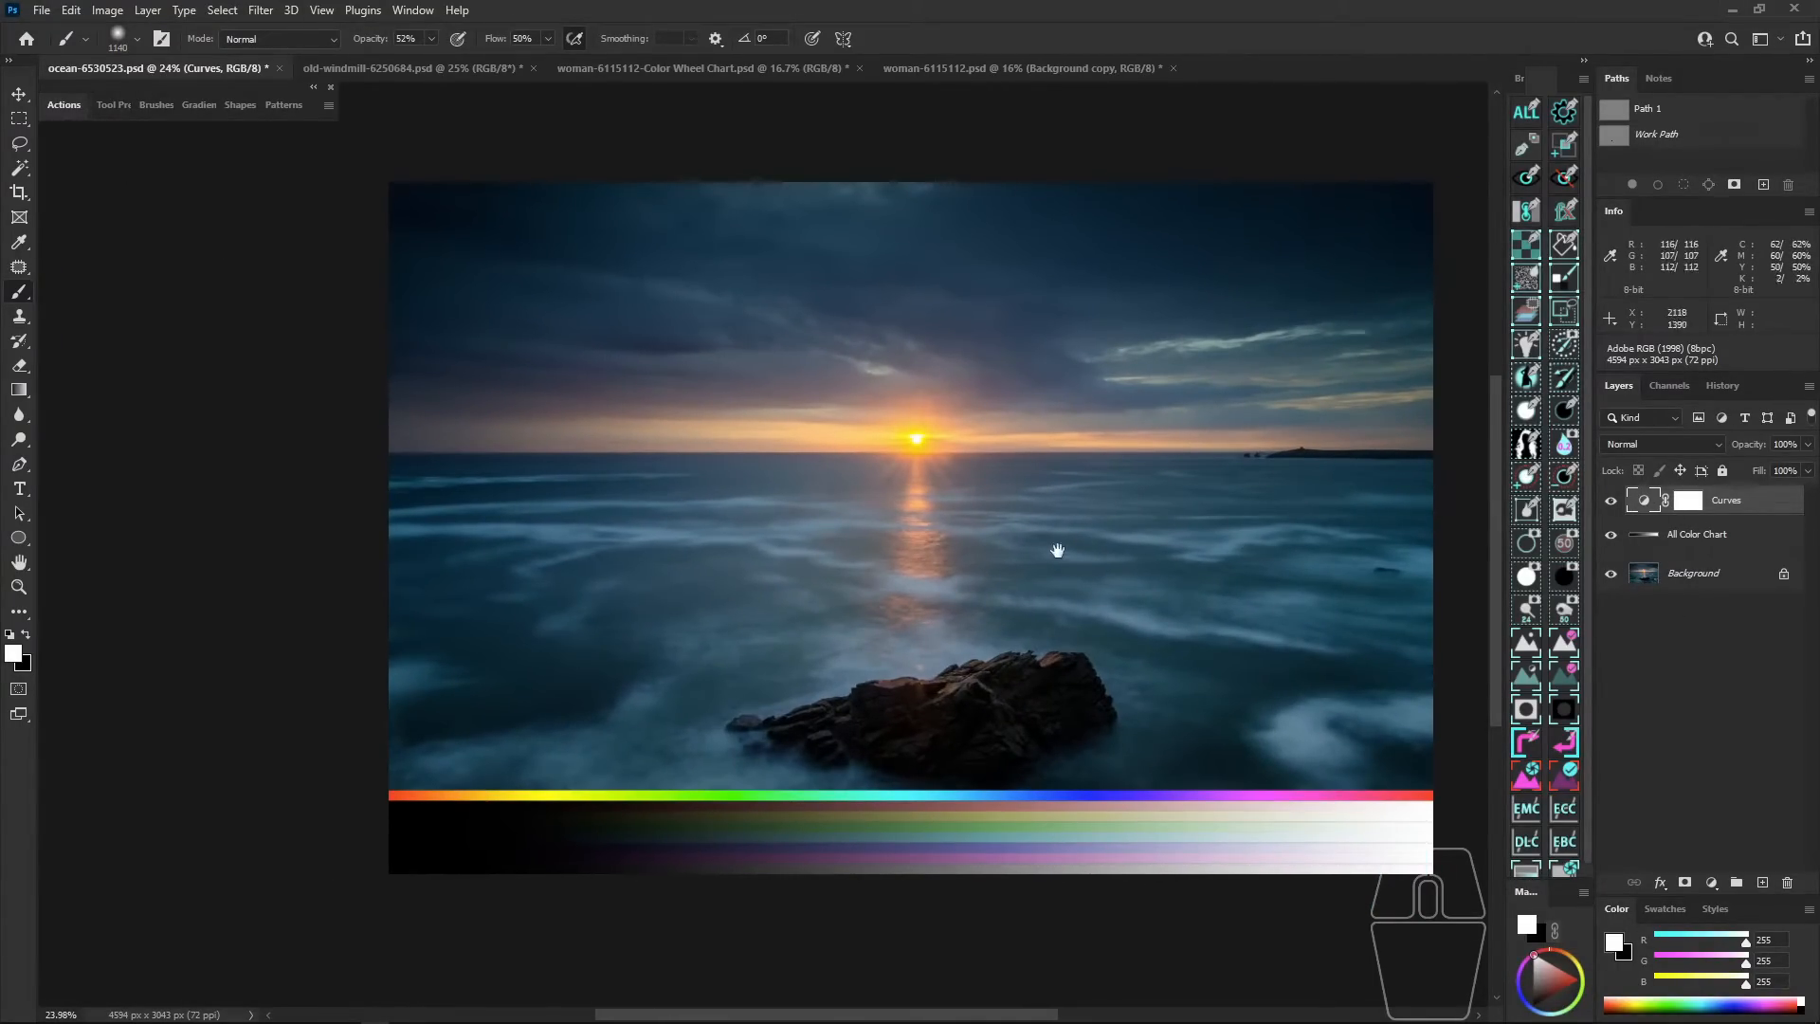
mouse_move(1056, 552)
mouse_down()
mouse_move(970, 584)
mouse_move(1032, 553)
mouse_up()
scroll(1032, 572, up, 3)
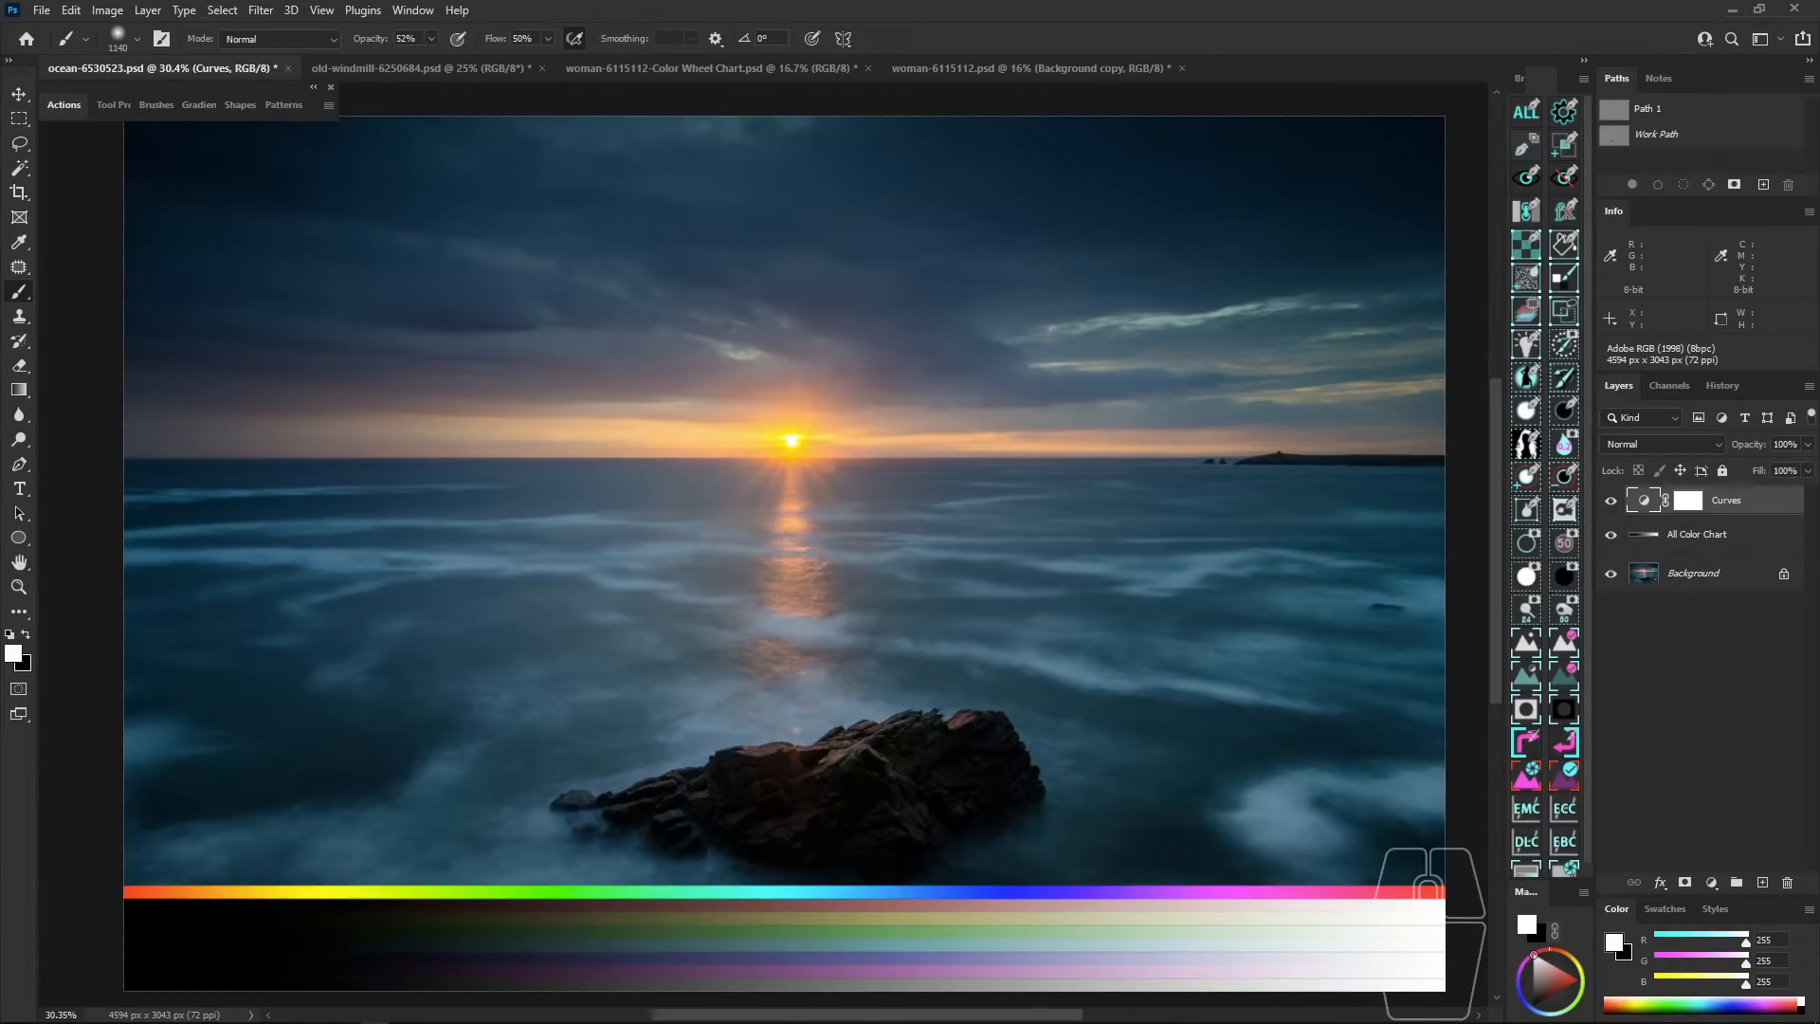
double_click(1644, 500)
key(ctrl+space)
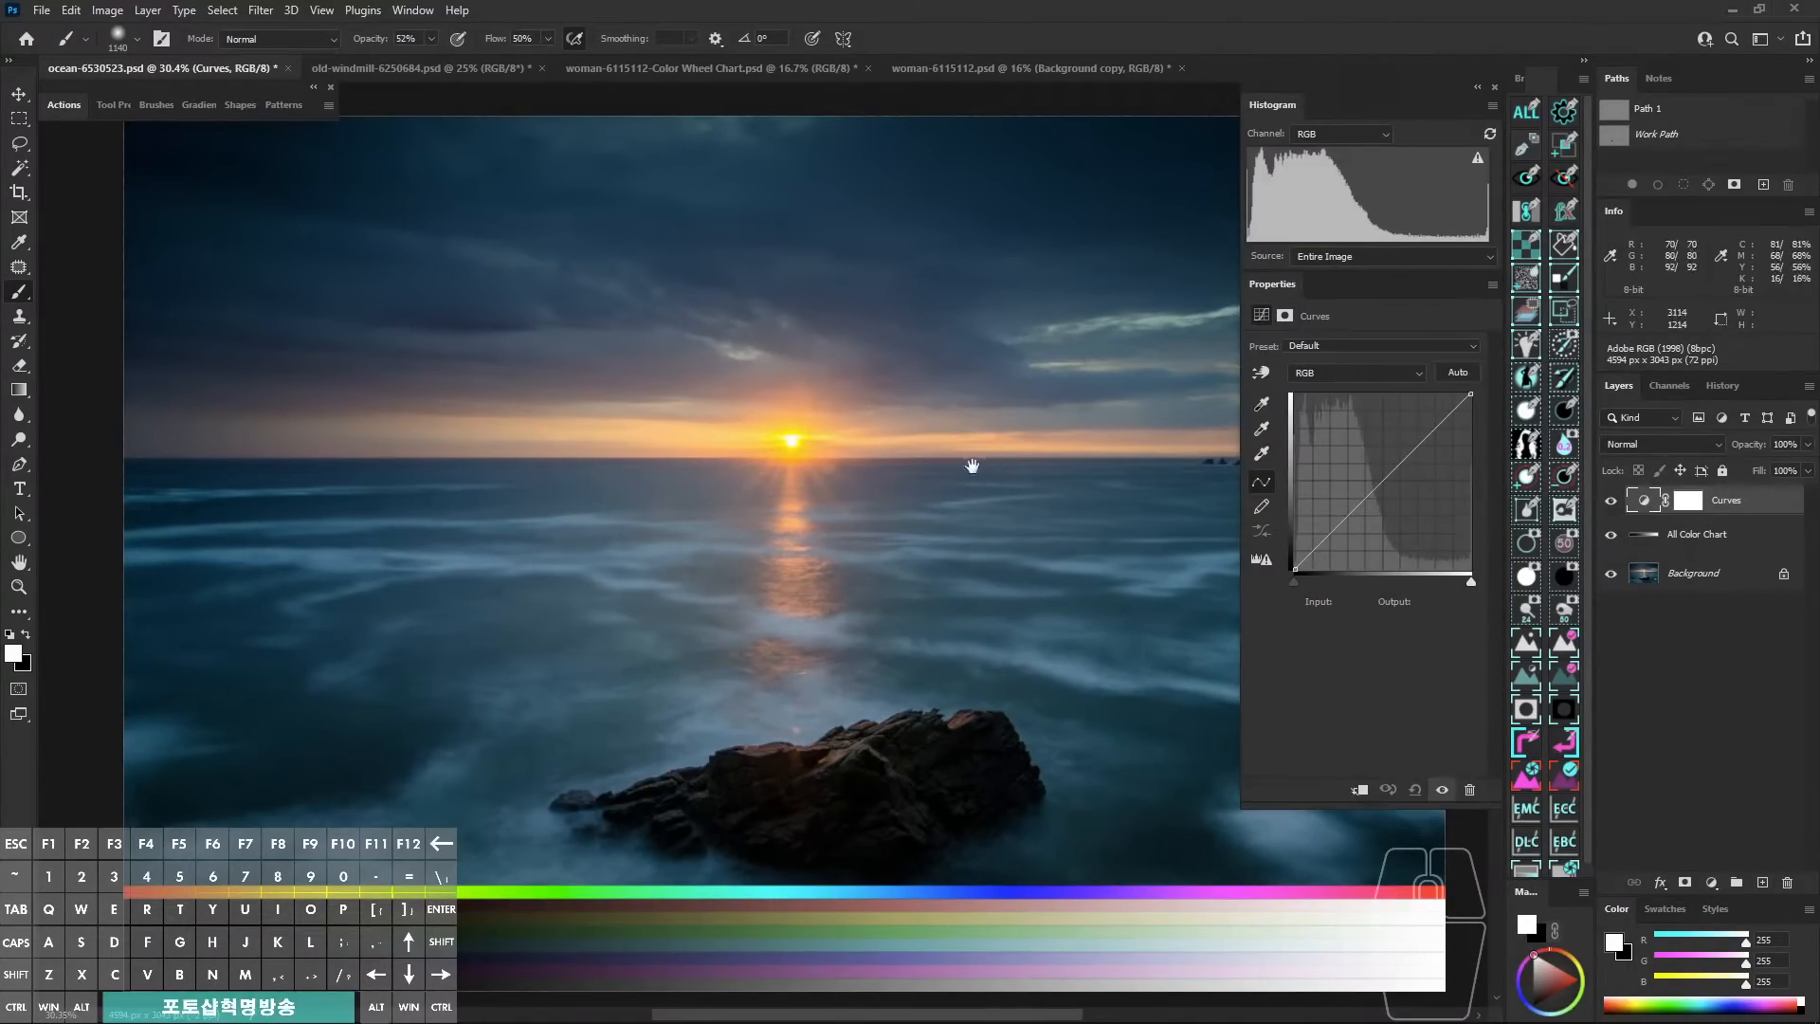
mouse_move(975, 467)
mouse_down()
mouse_move(939, 459)
mouse_move(975, 427)
mouse_move(963, 500)
mouse_up()
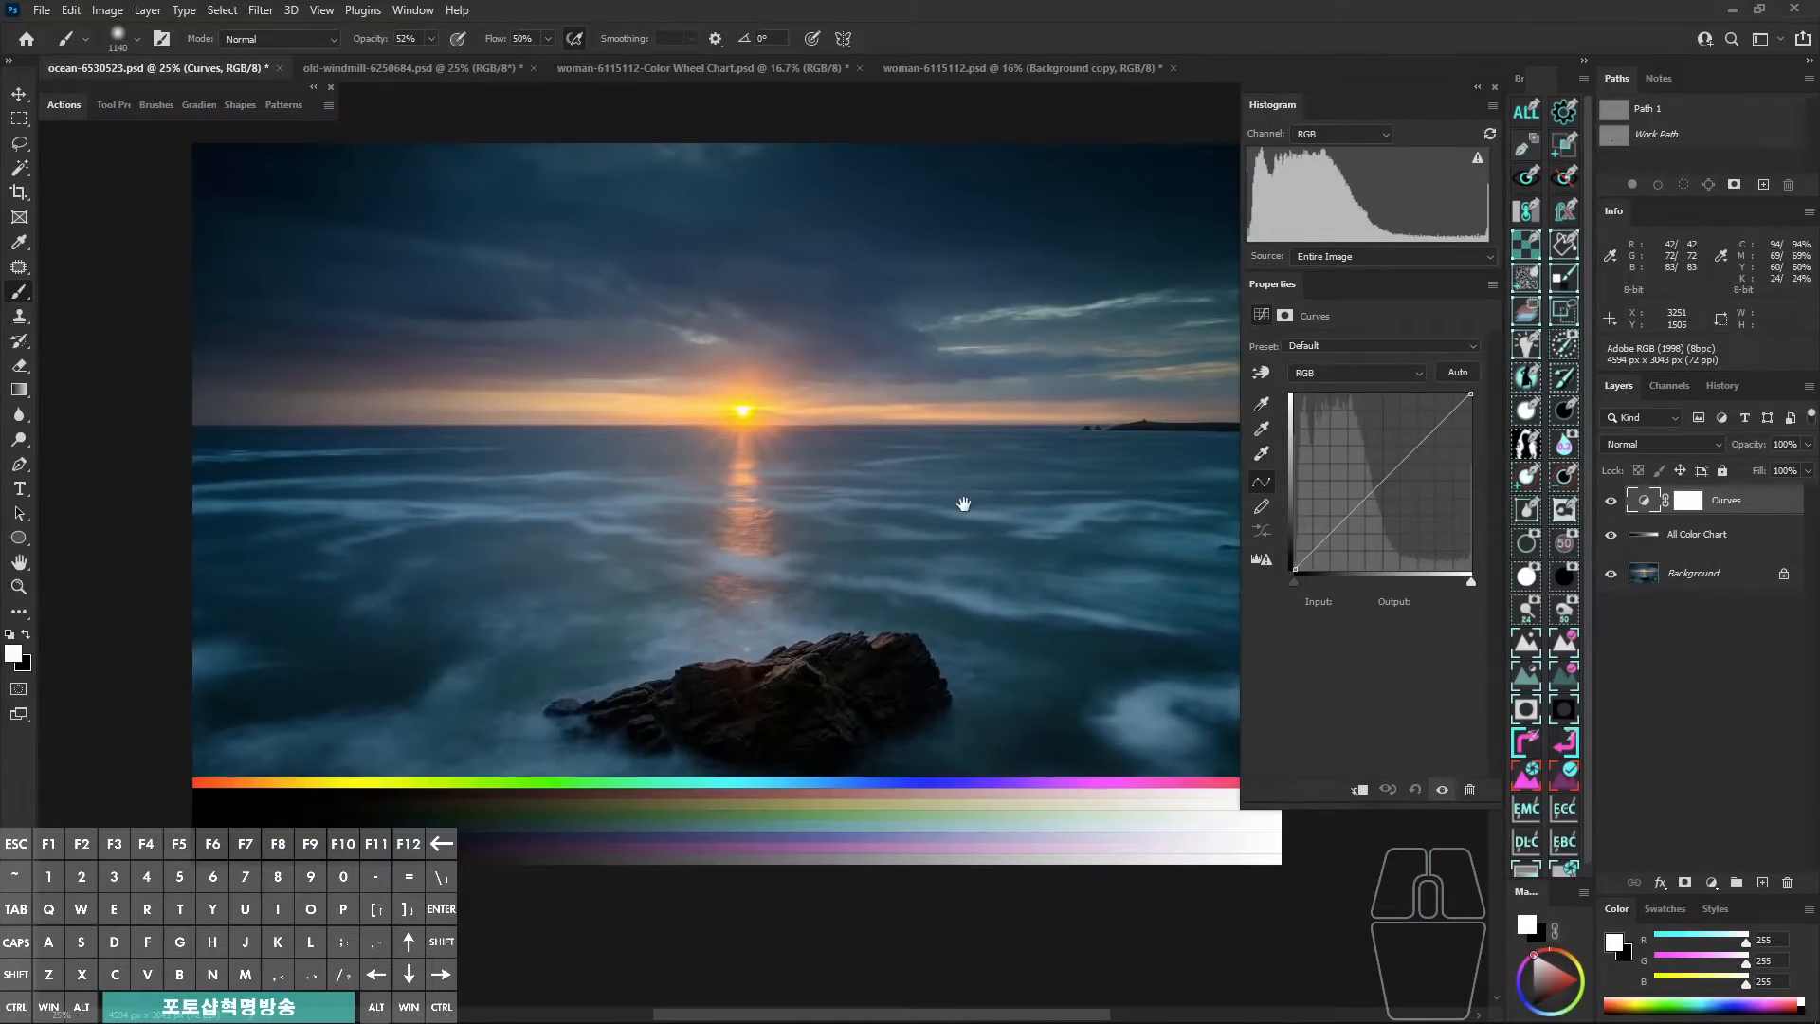
Set the Curves black point by sampling progressively lighter tones along the chart's bottom gray gradient, up to RGB 34.
click(1261, 405)
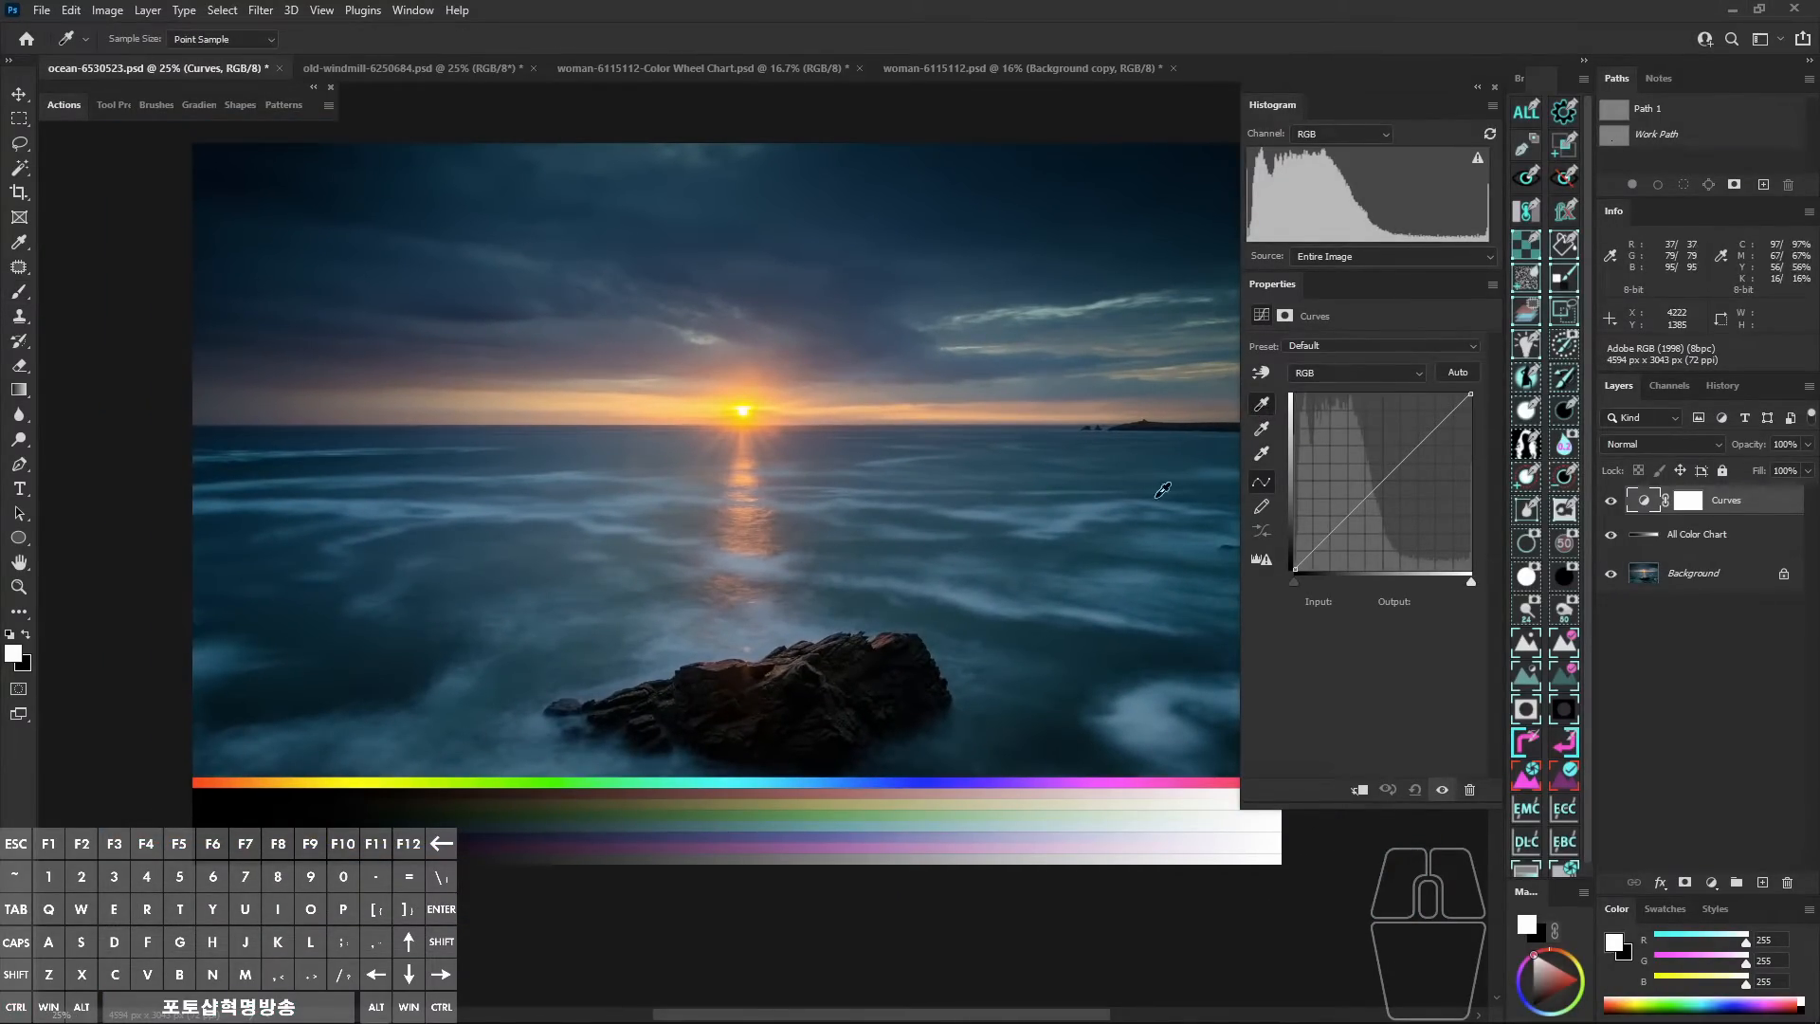
click(213, 858)
click(300, 853)
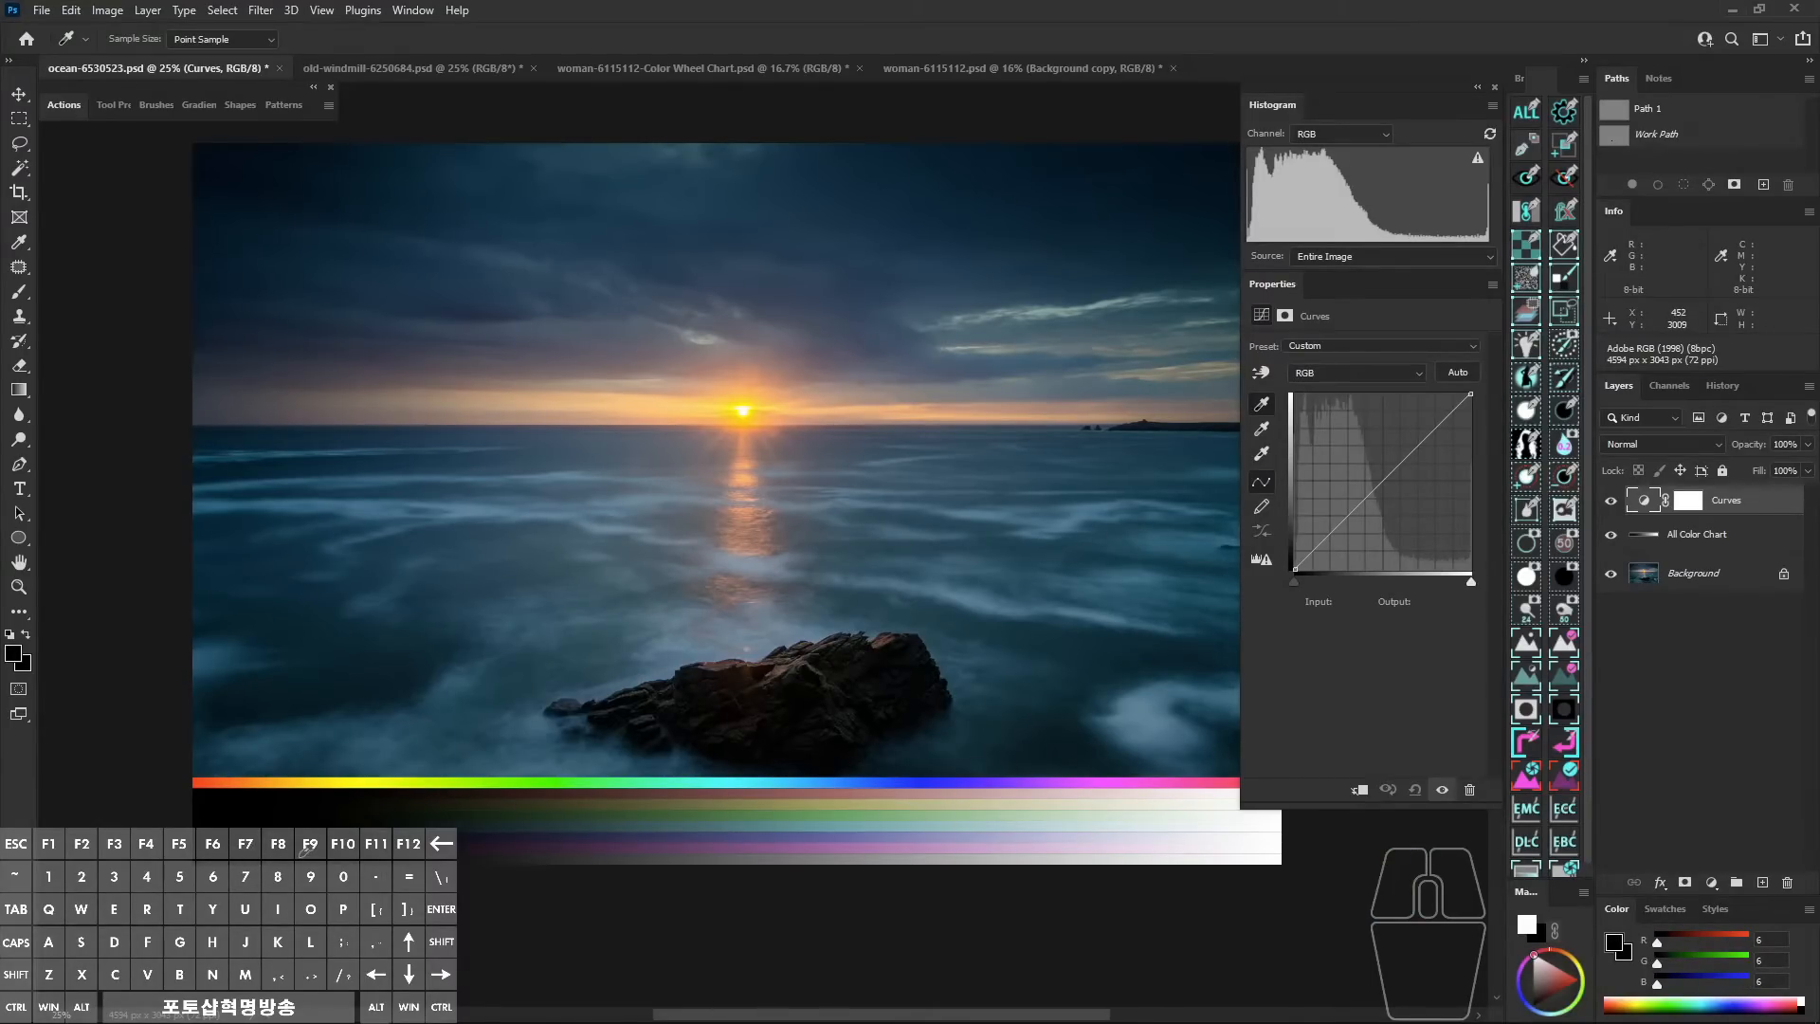
click(366, 853)
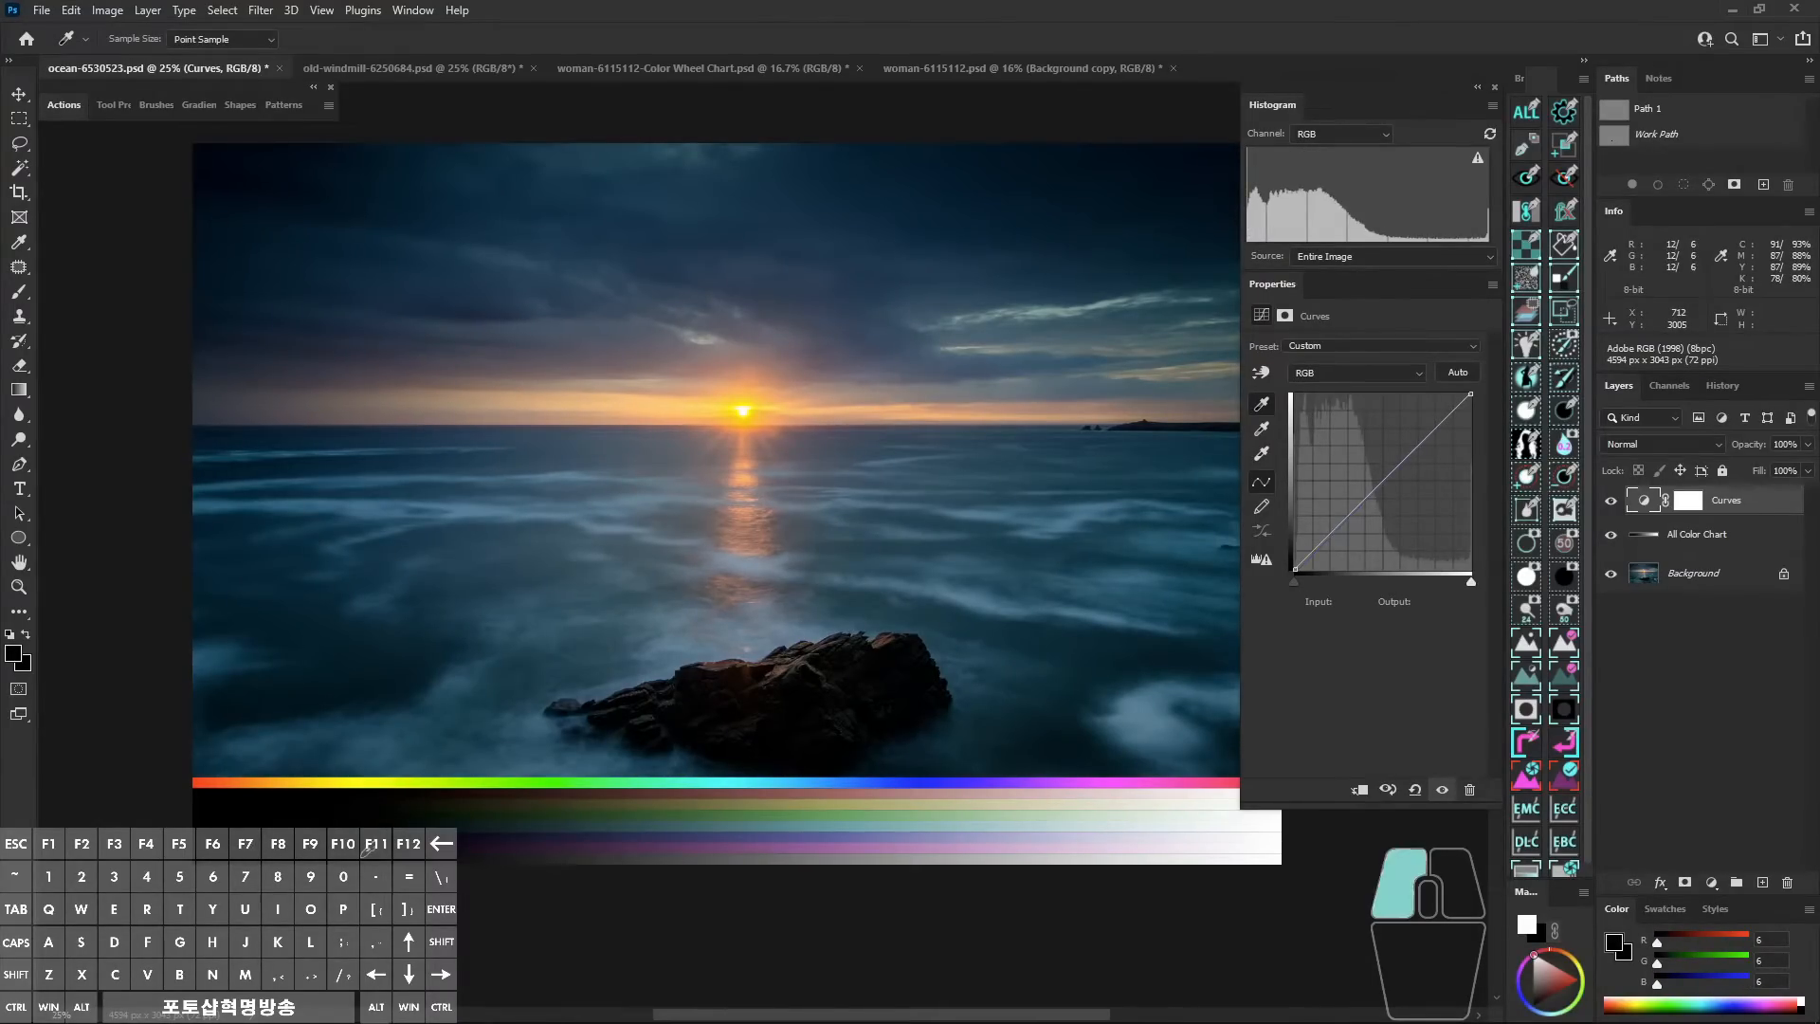
click(423, 849)
click(448, 853)
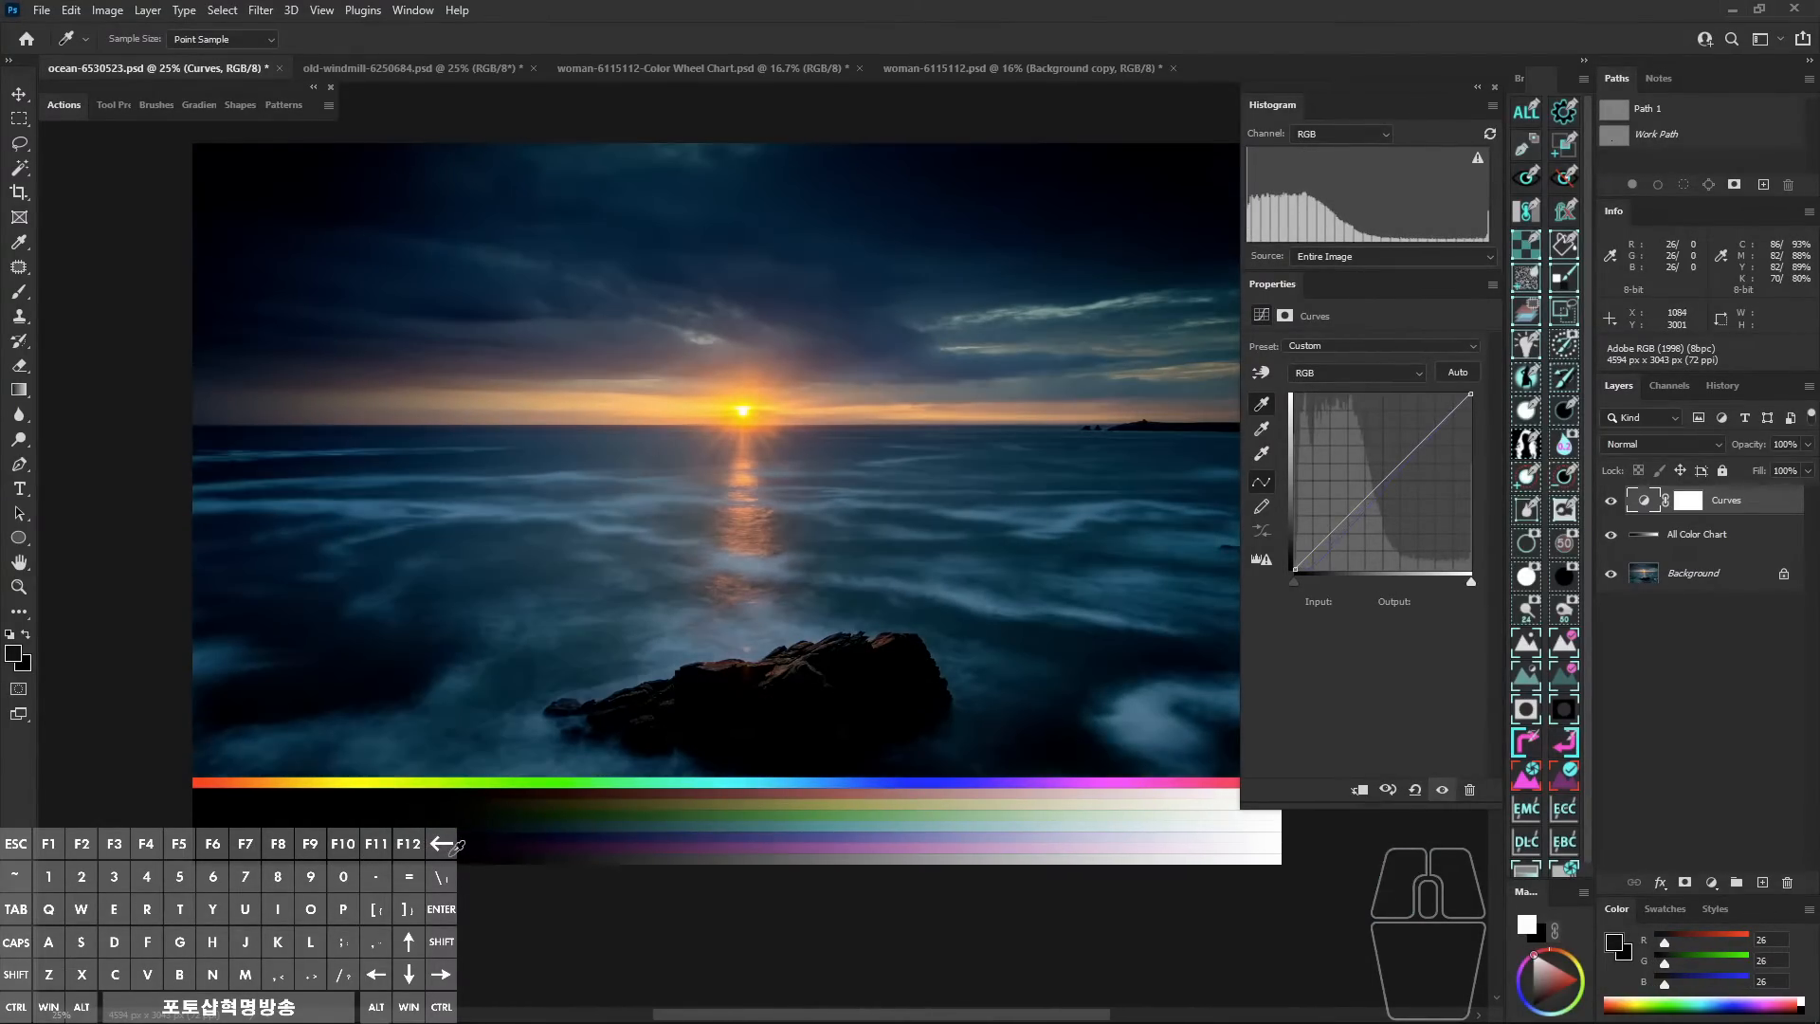
click(500, 850)
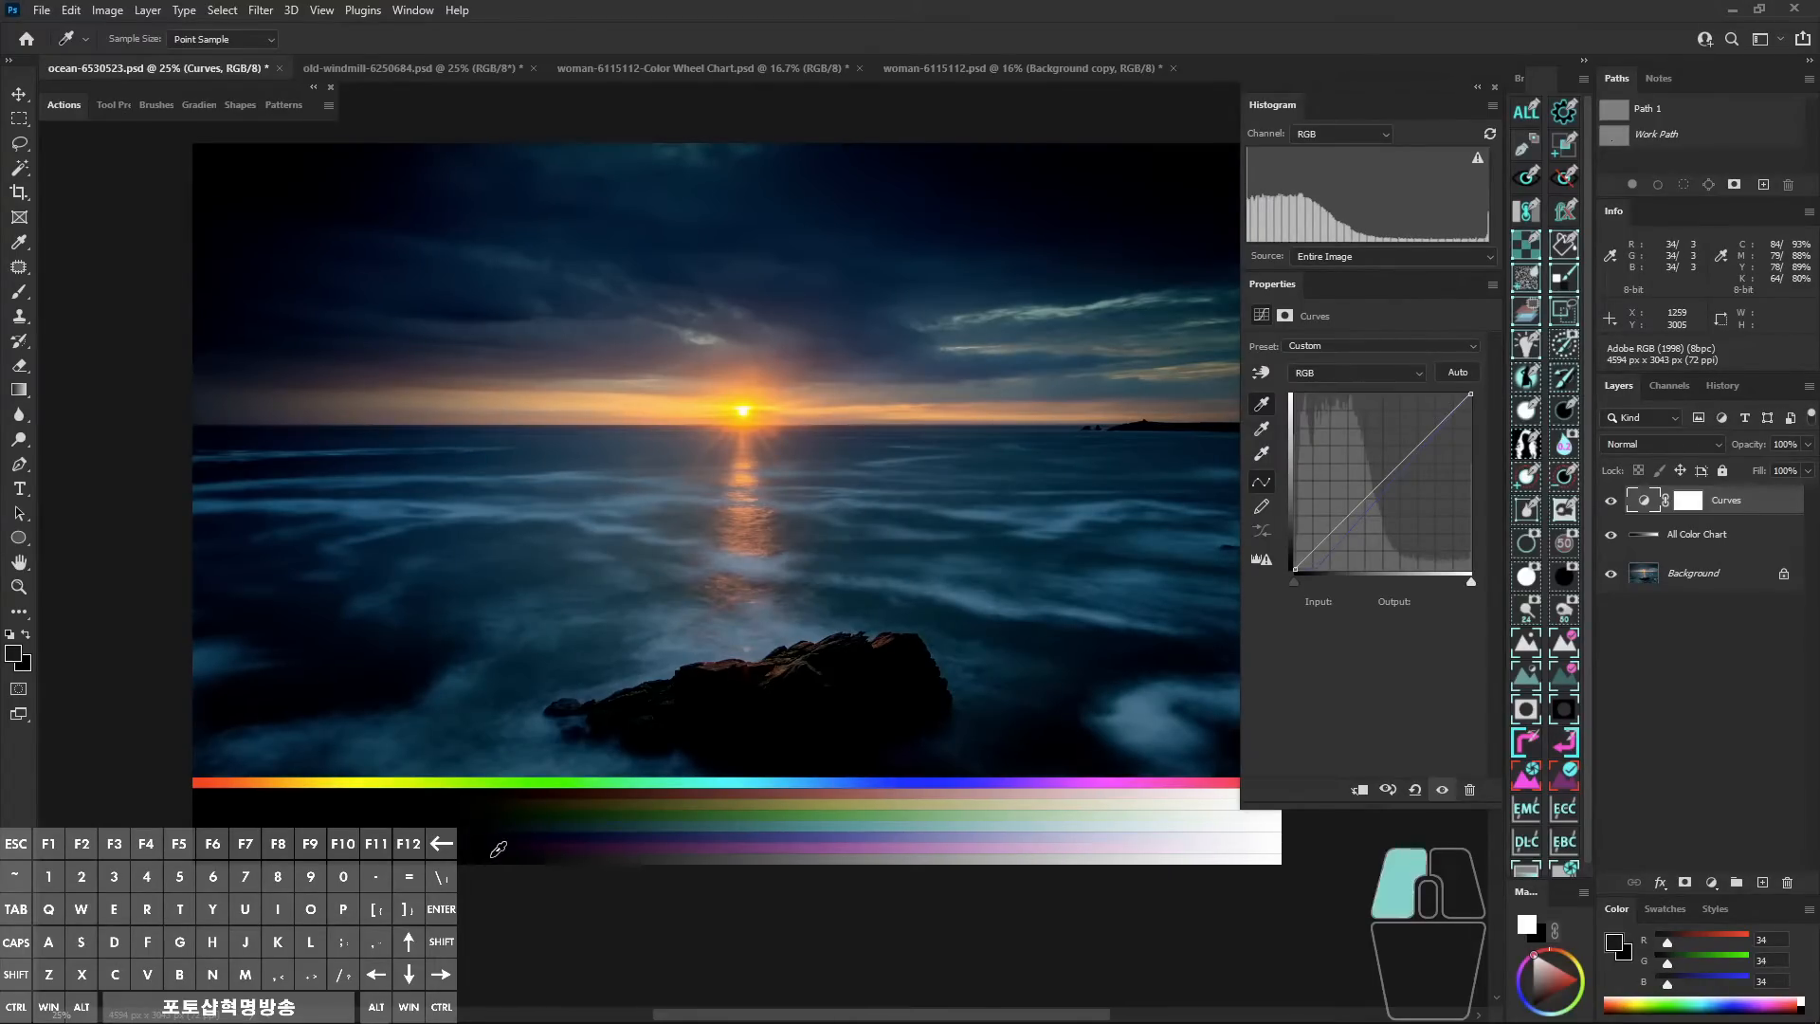
Sample the chart's RGB 37 gray as the Curves black point and set the Blue channel's black input to 34.
click(512, 852)
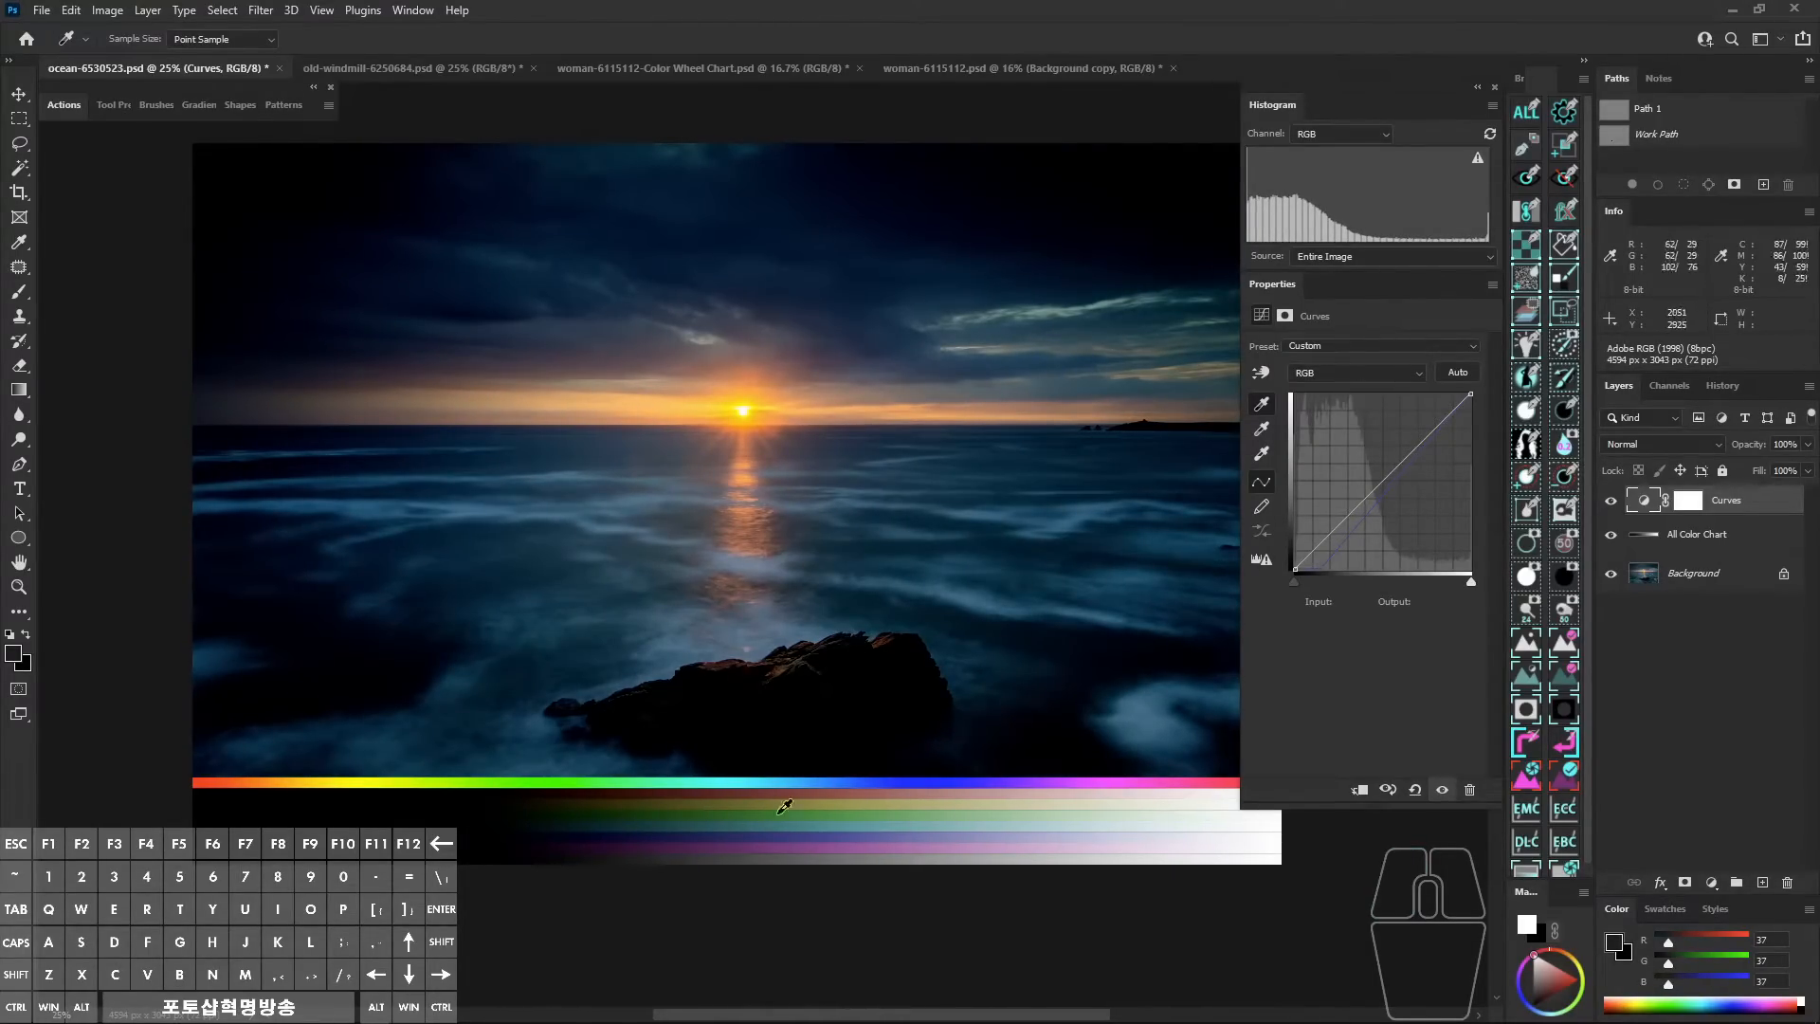
click(1352, 379)
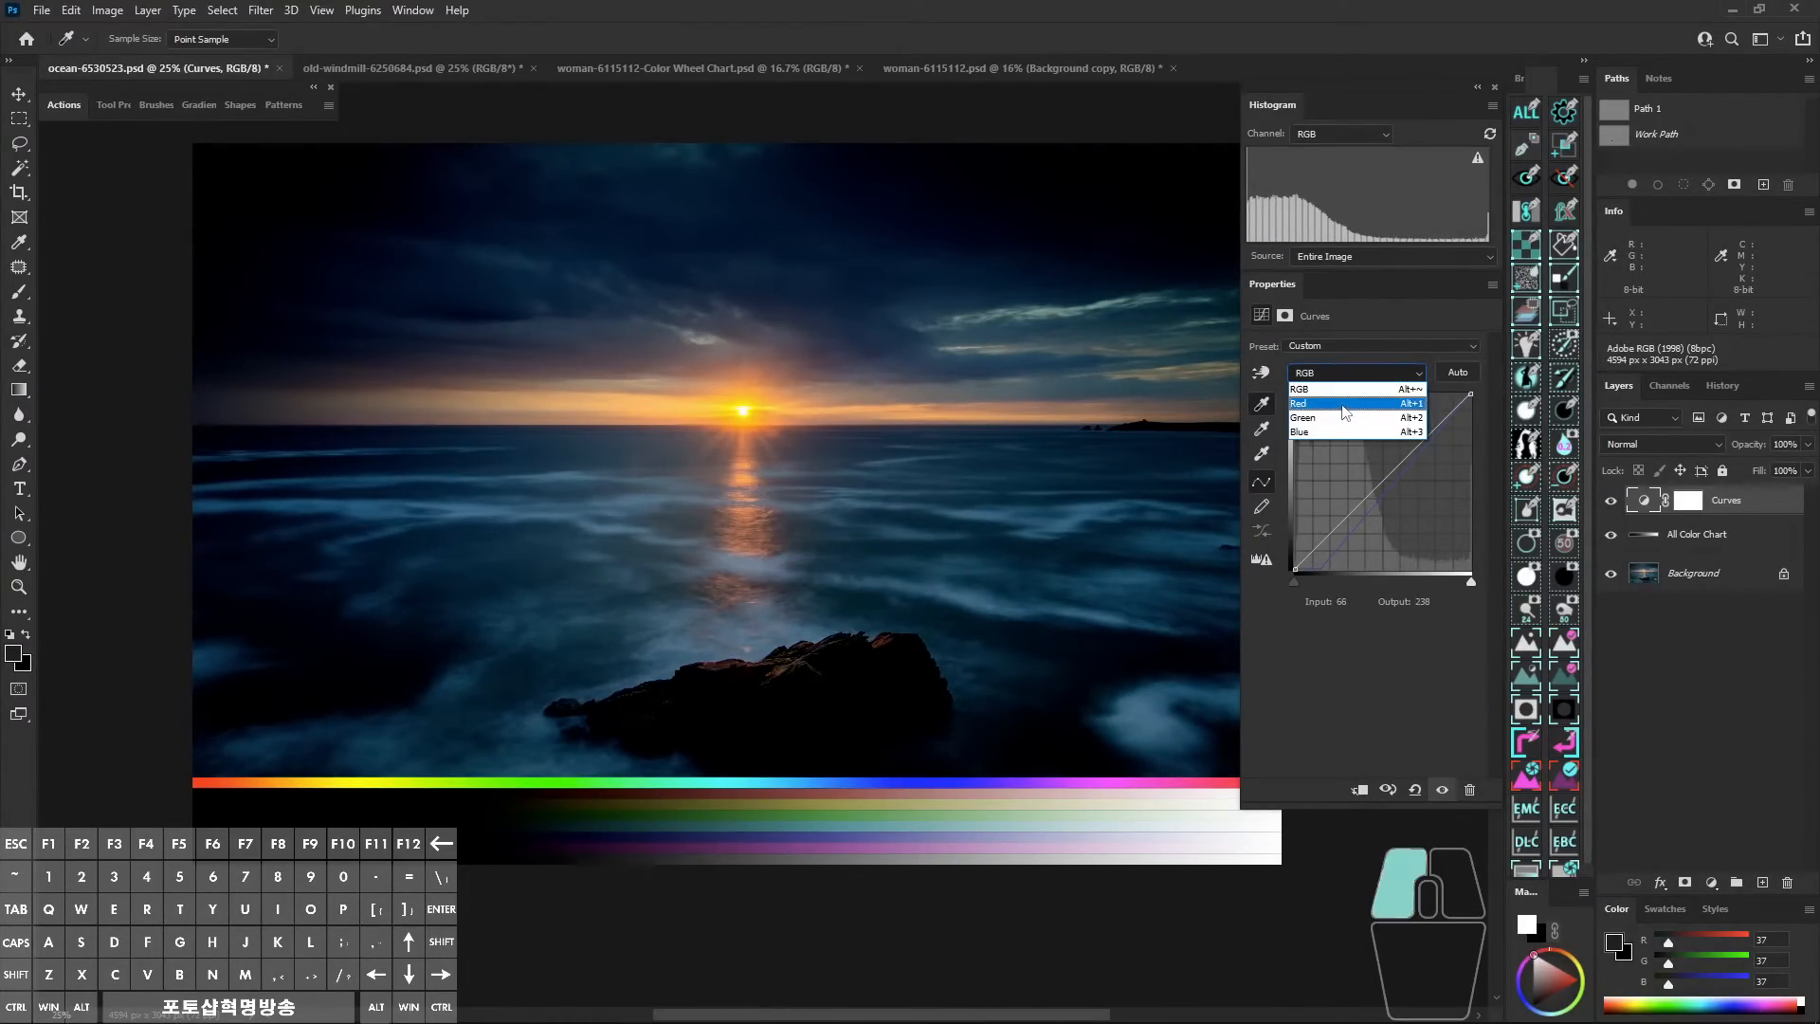
click(1333, 431)
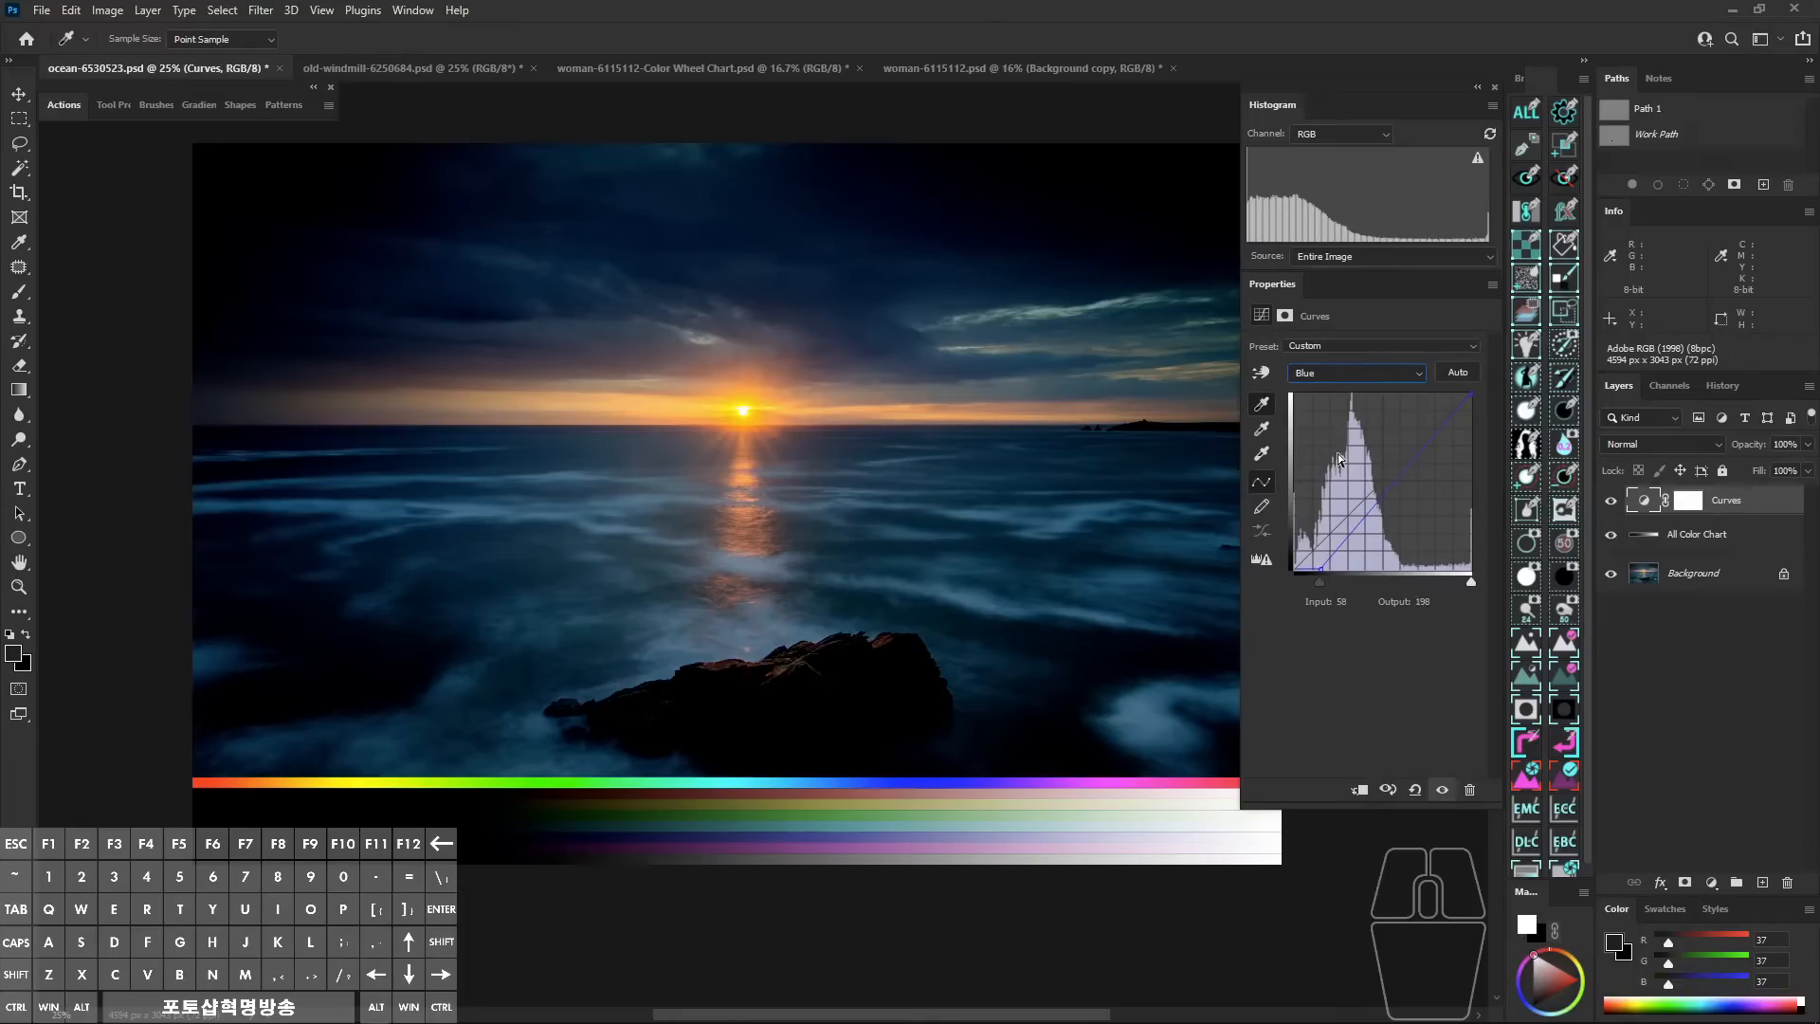
click(1305, 569)
mouse_move(1305, 569)
mouse_down()
mouse_move(1290, 573)
mouse_move(1317, 578)
mouse_up()
click(1262, 406)
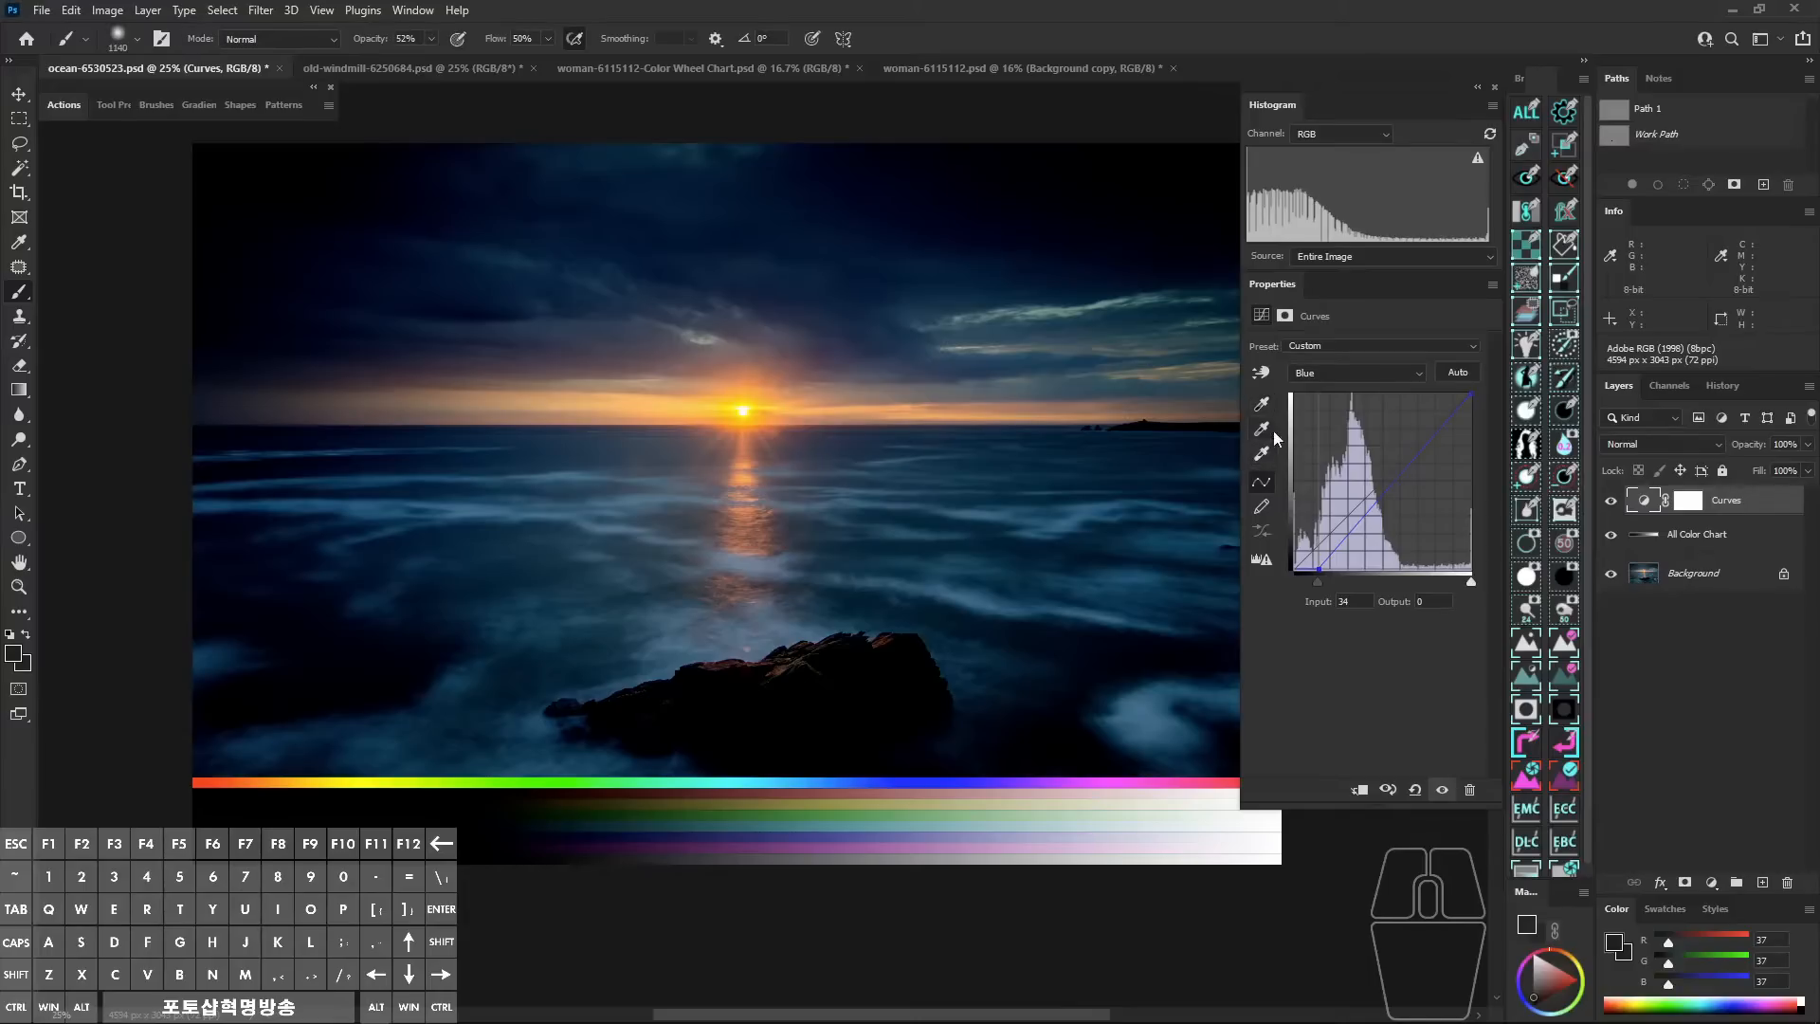
Return to the RGB channel, try the chart's RGB 89 gray as the black point, and reset the curve.
click(1318, 381)
click(1313, 386)
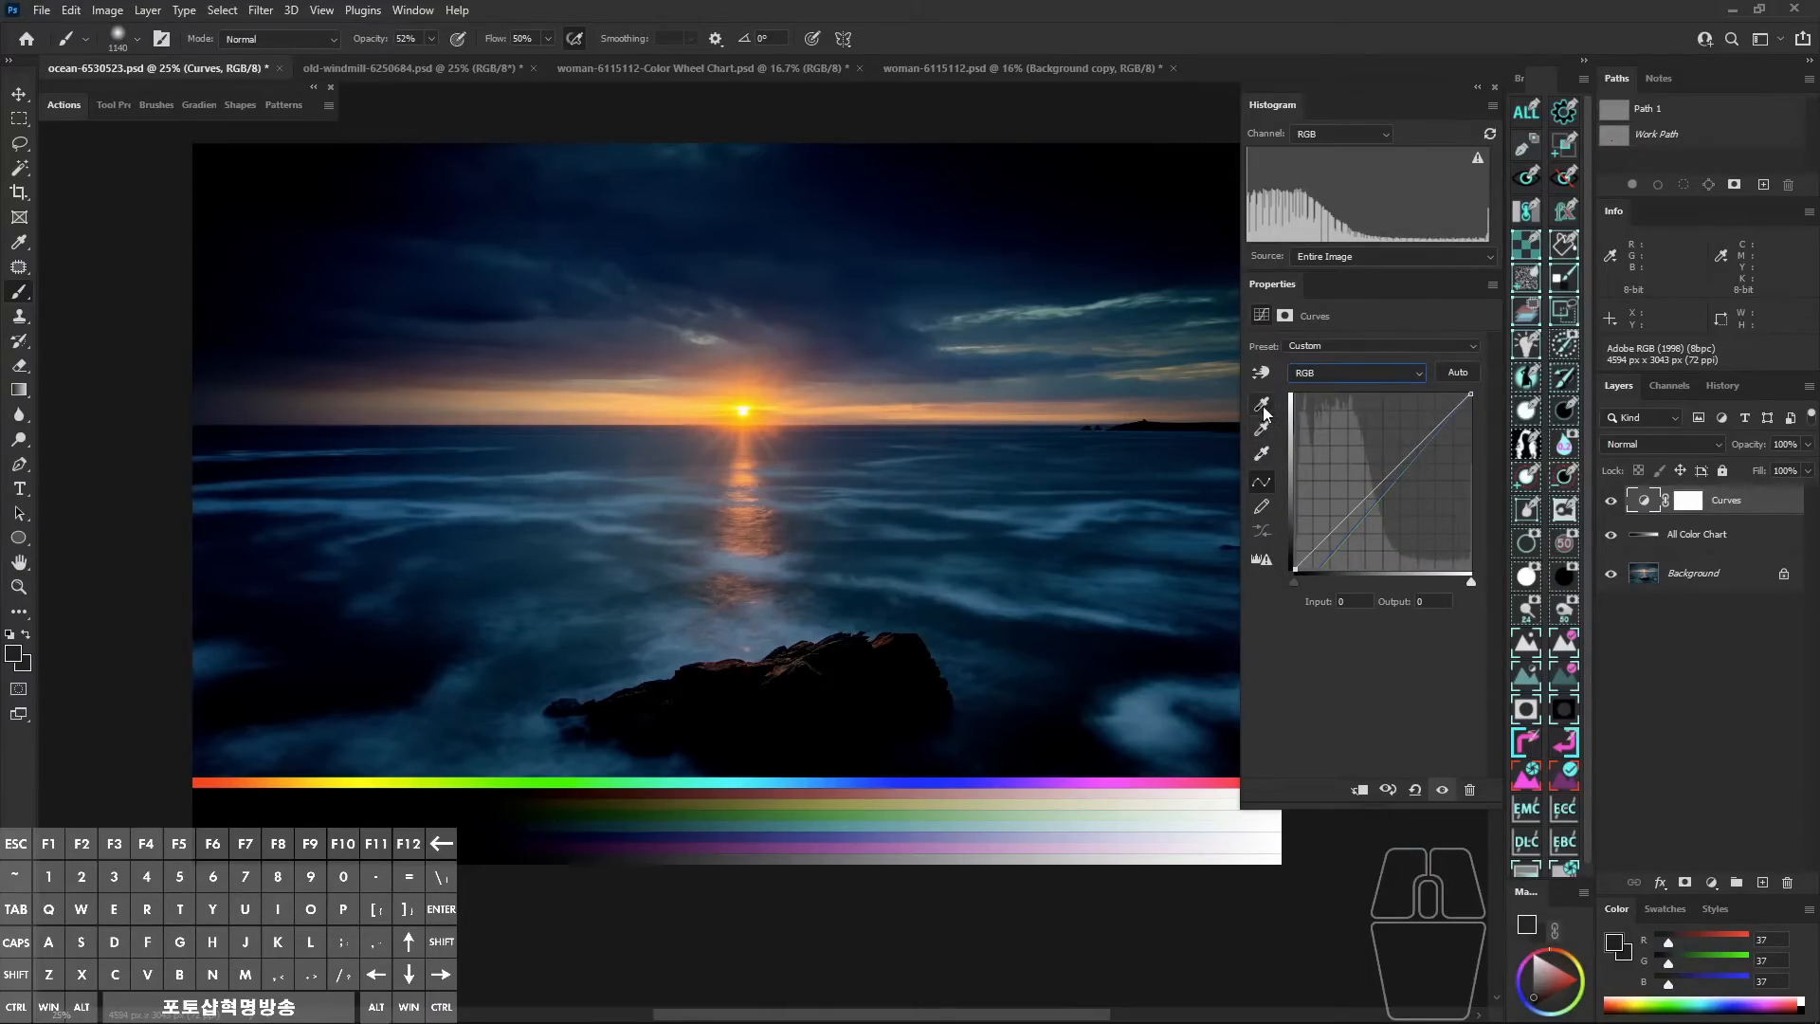
click(1263, 406)
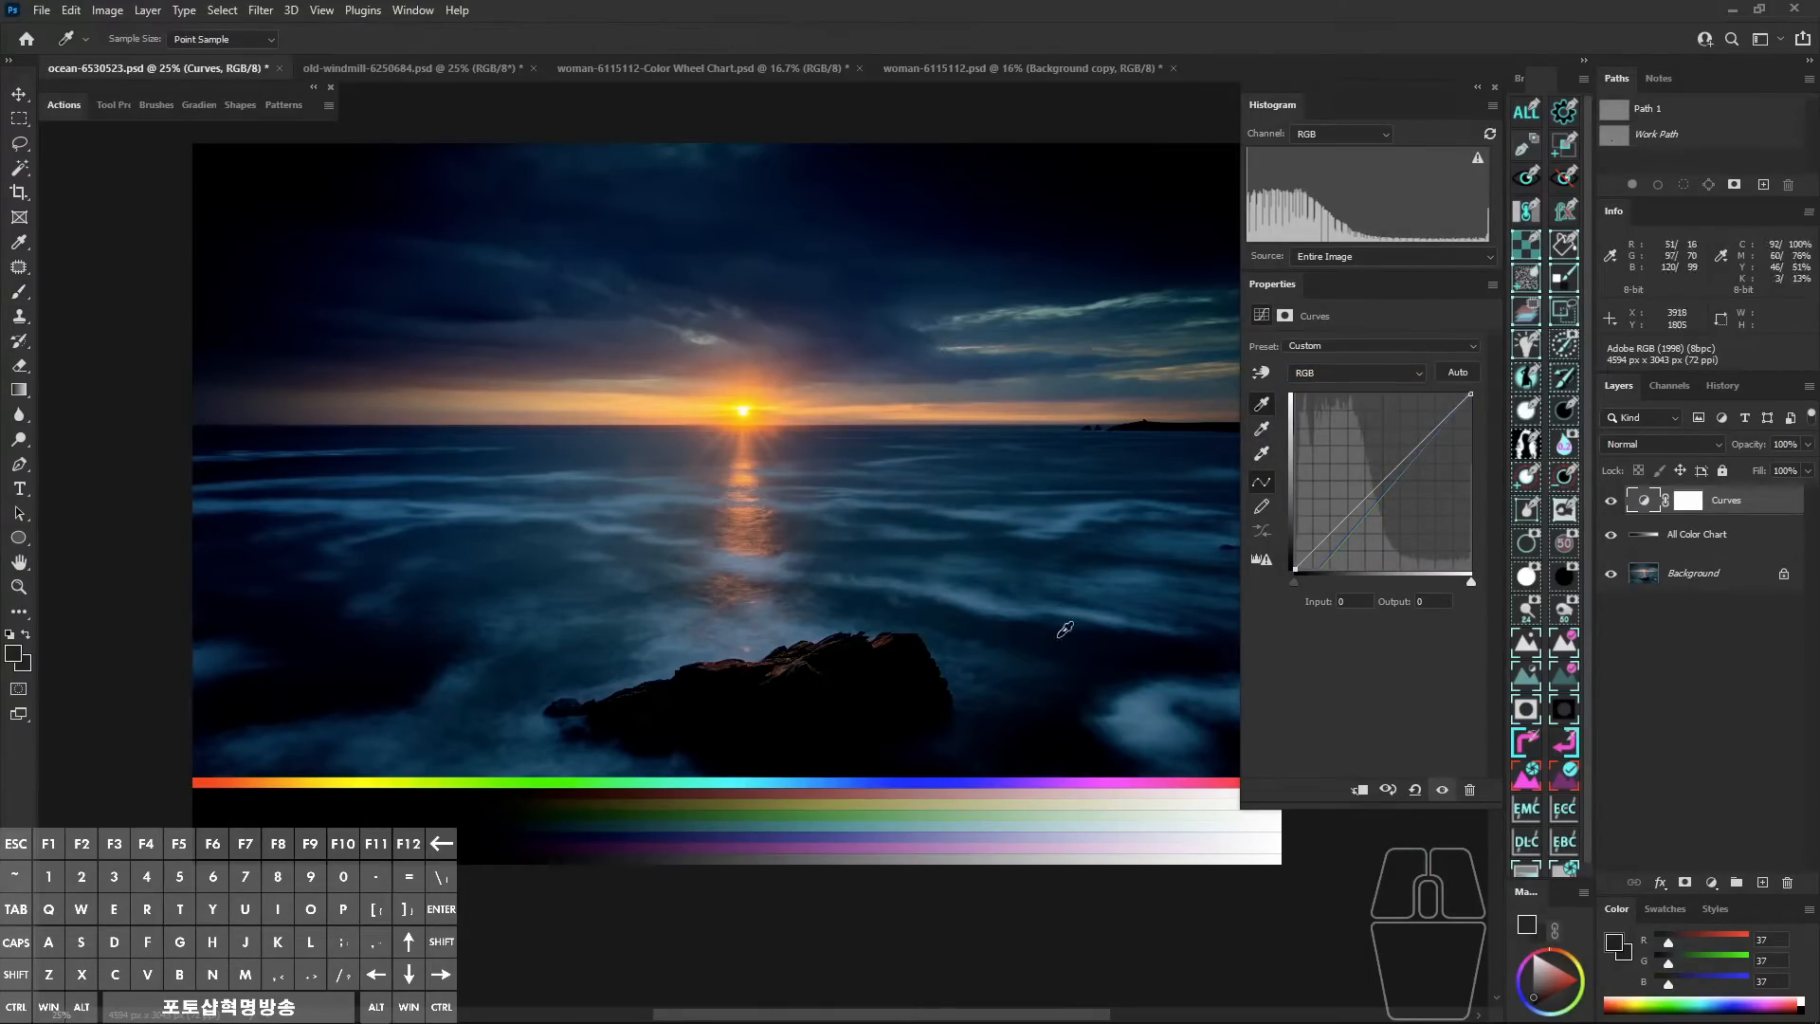
click(713, 853)
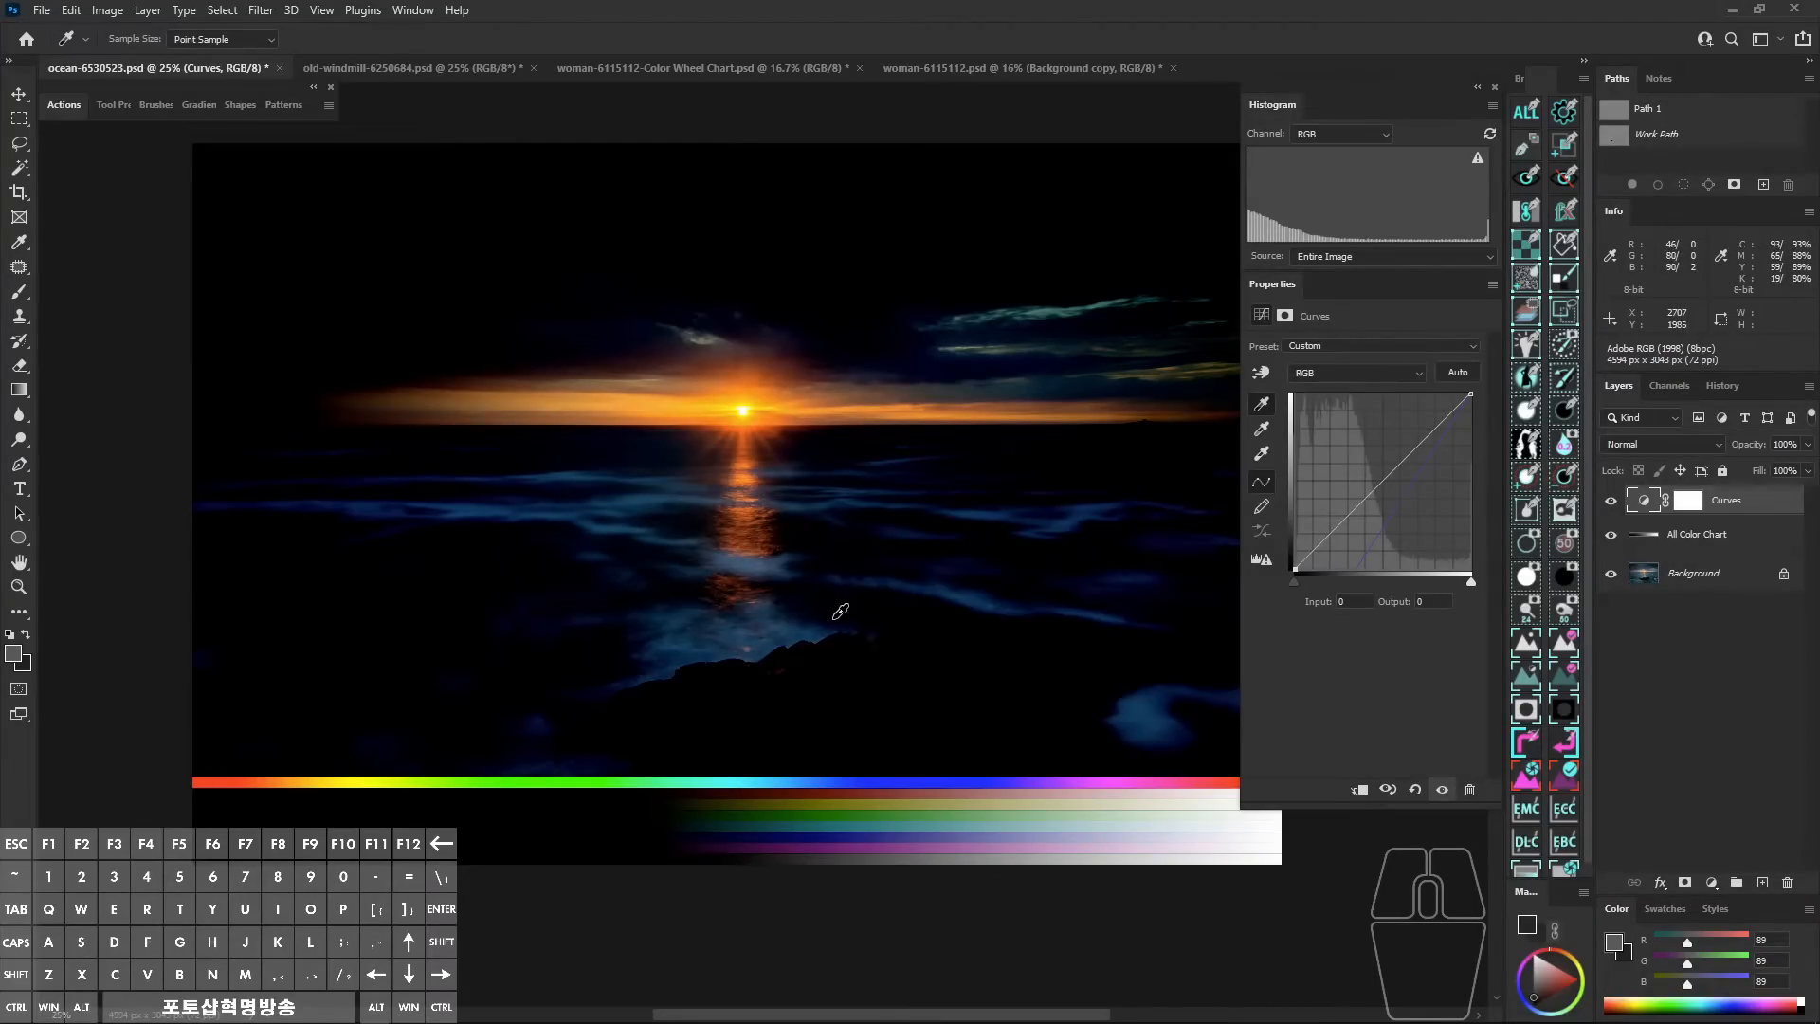
click(1414, 789)
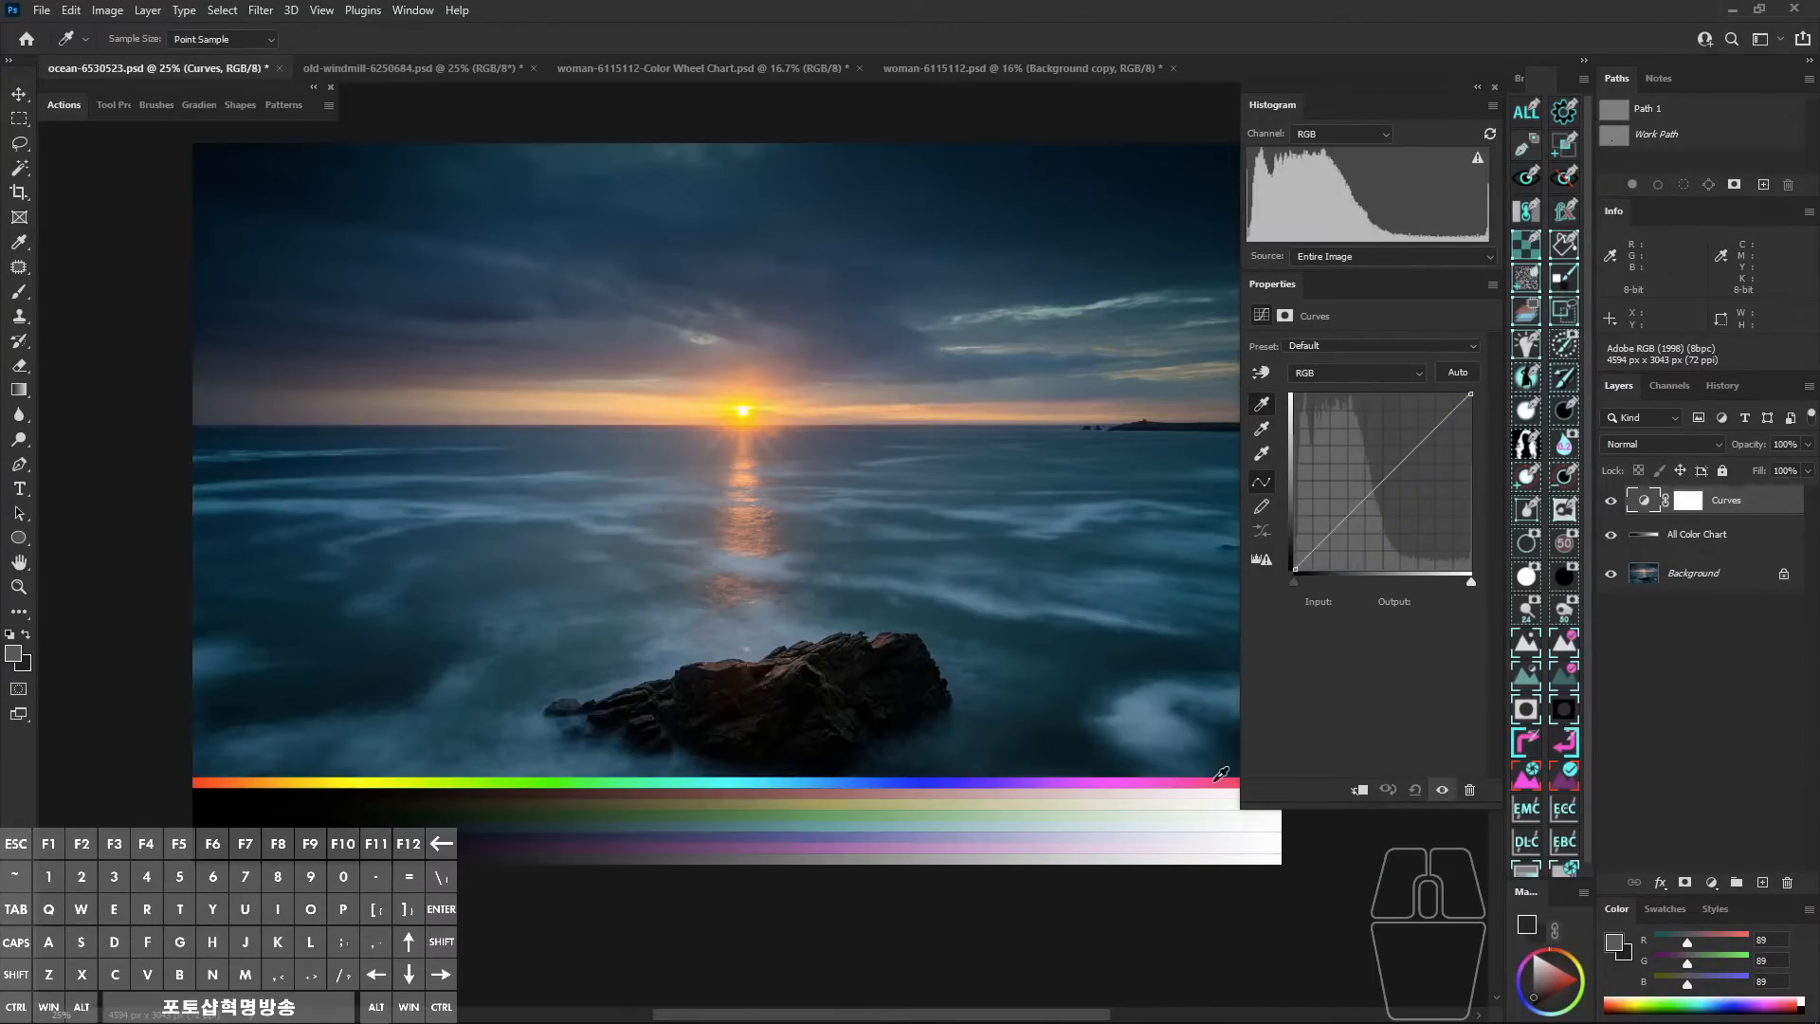
Try an RGB 8 black point with progressively darker white points at RGB 217, 189 and 172 from the gray gradient, and reset the curve.
click(304, 853)
click(325, 847)
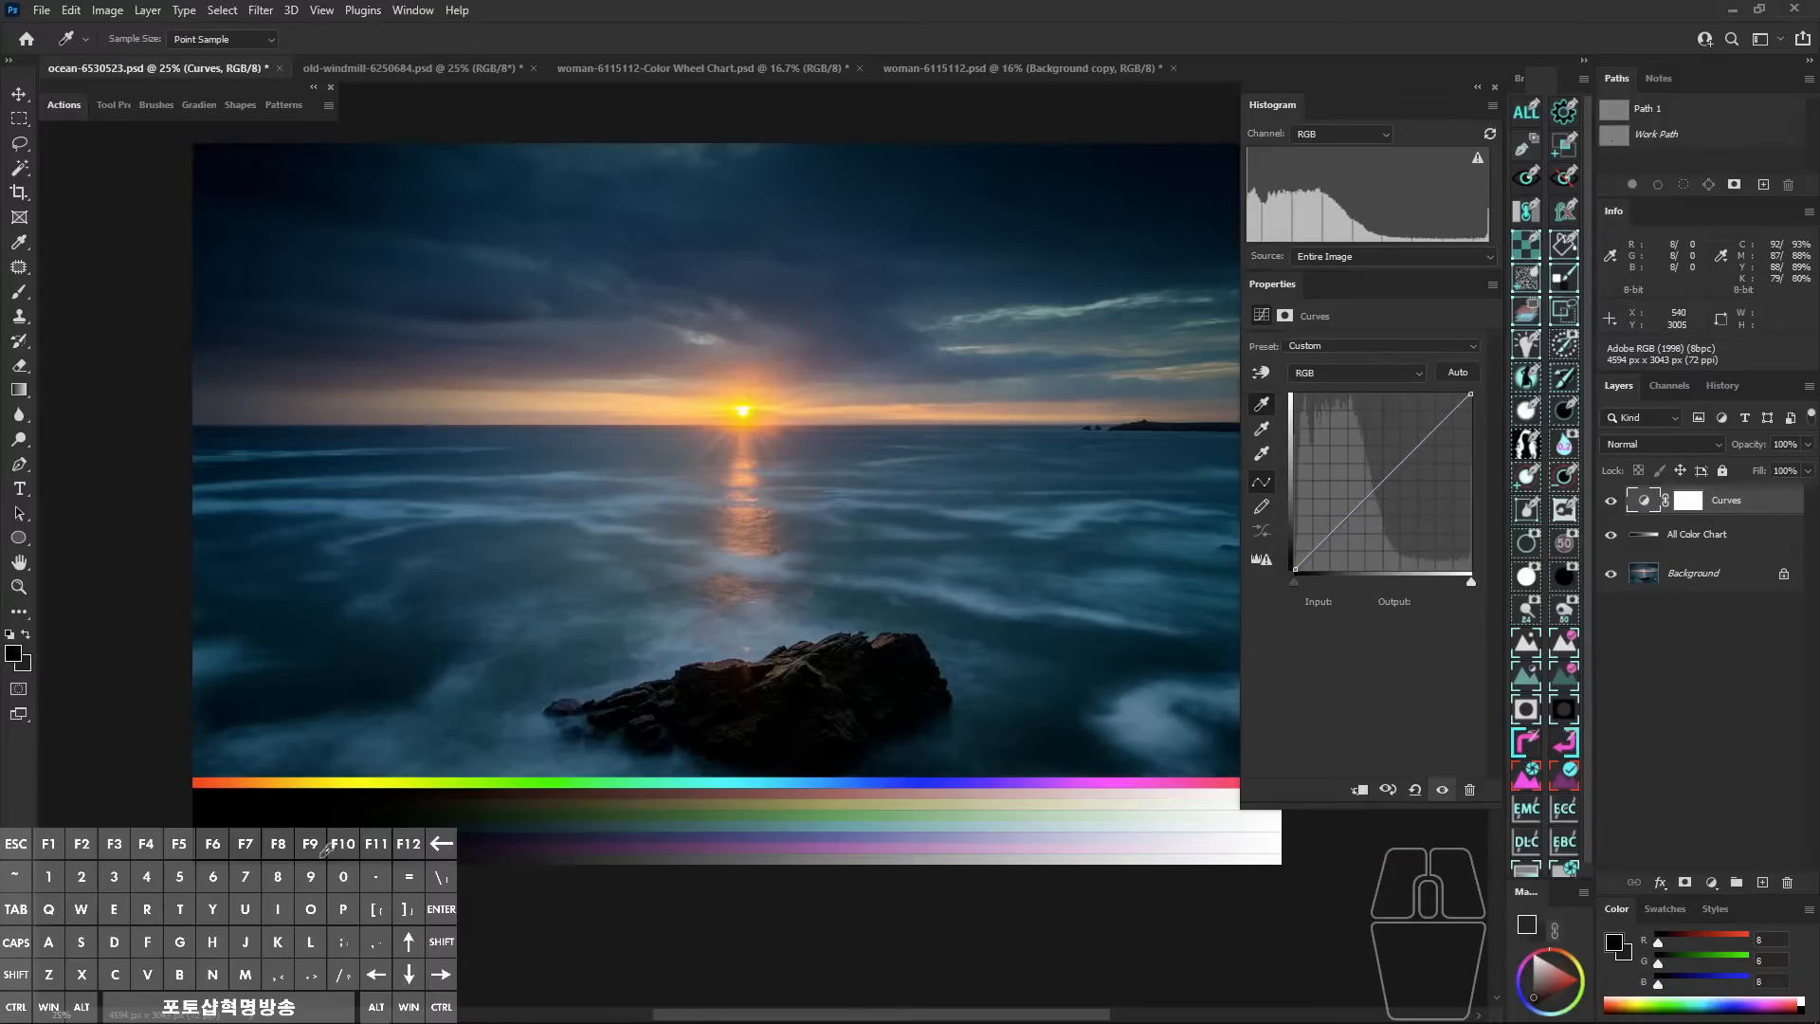
click(1263, 457)
drag(1116, 710, 1064, 725)
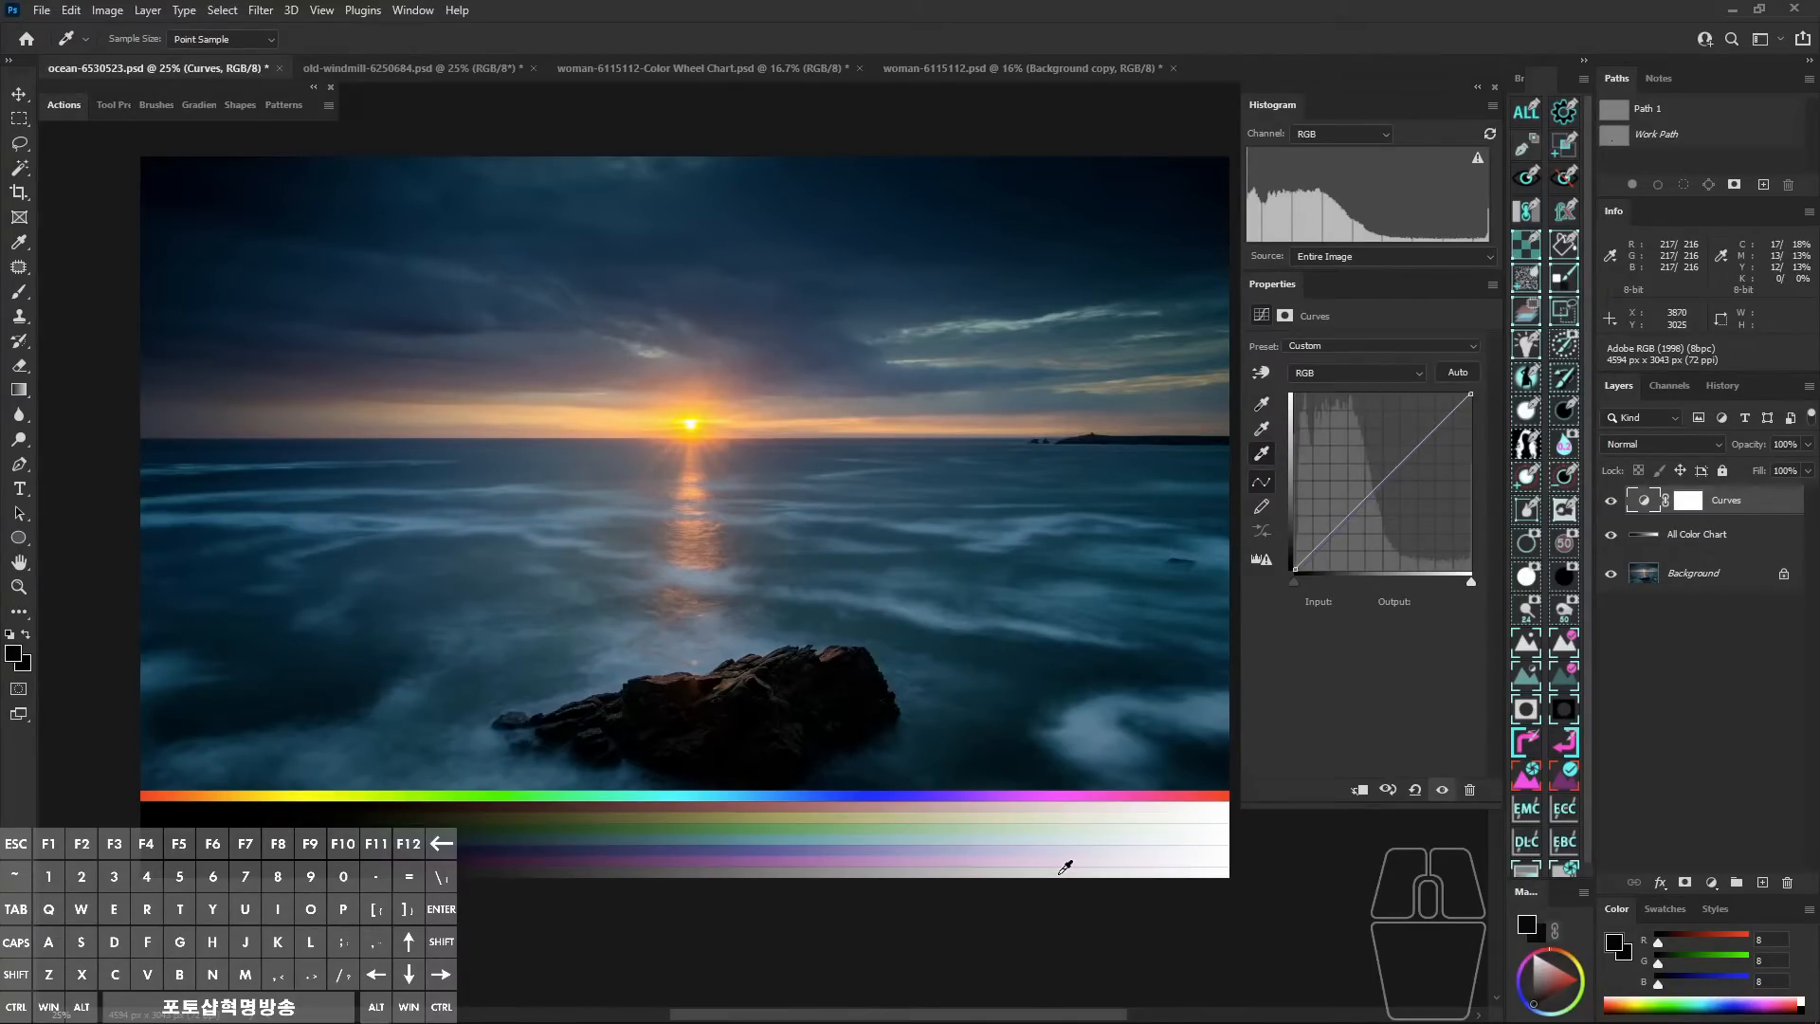
click(1065, 867)
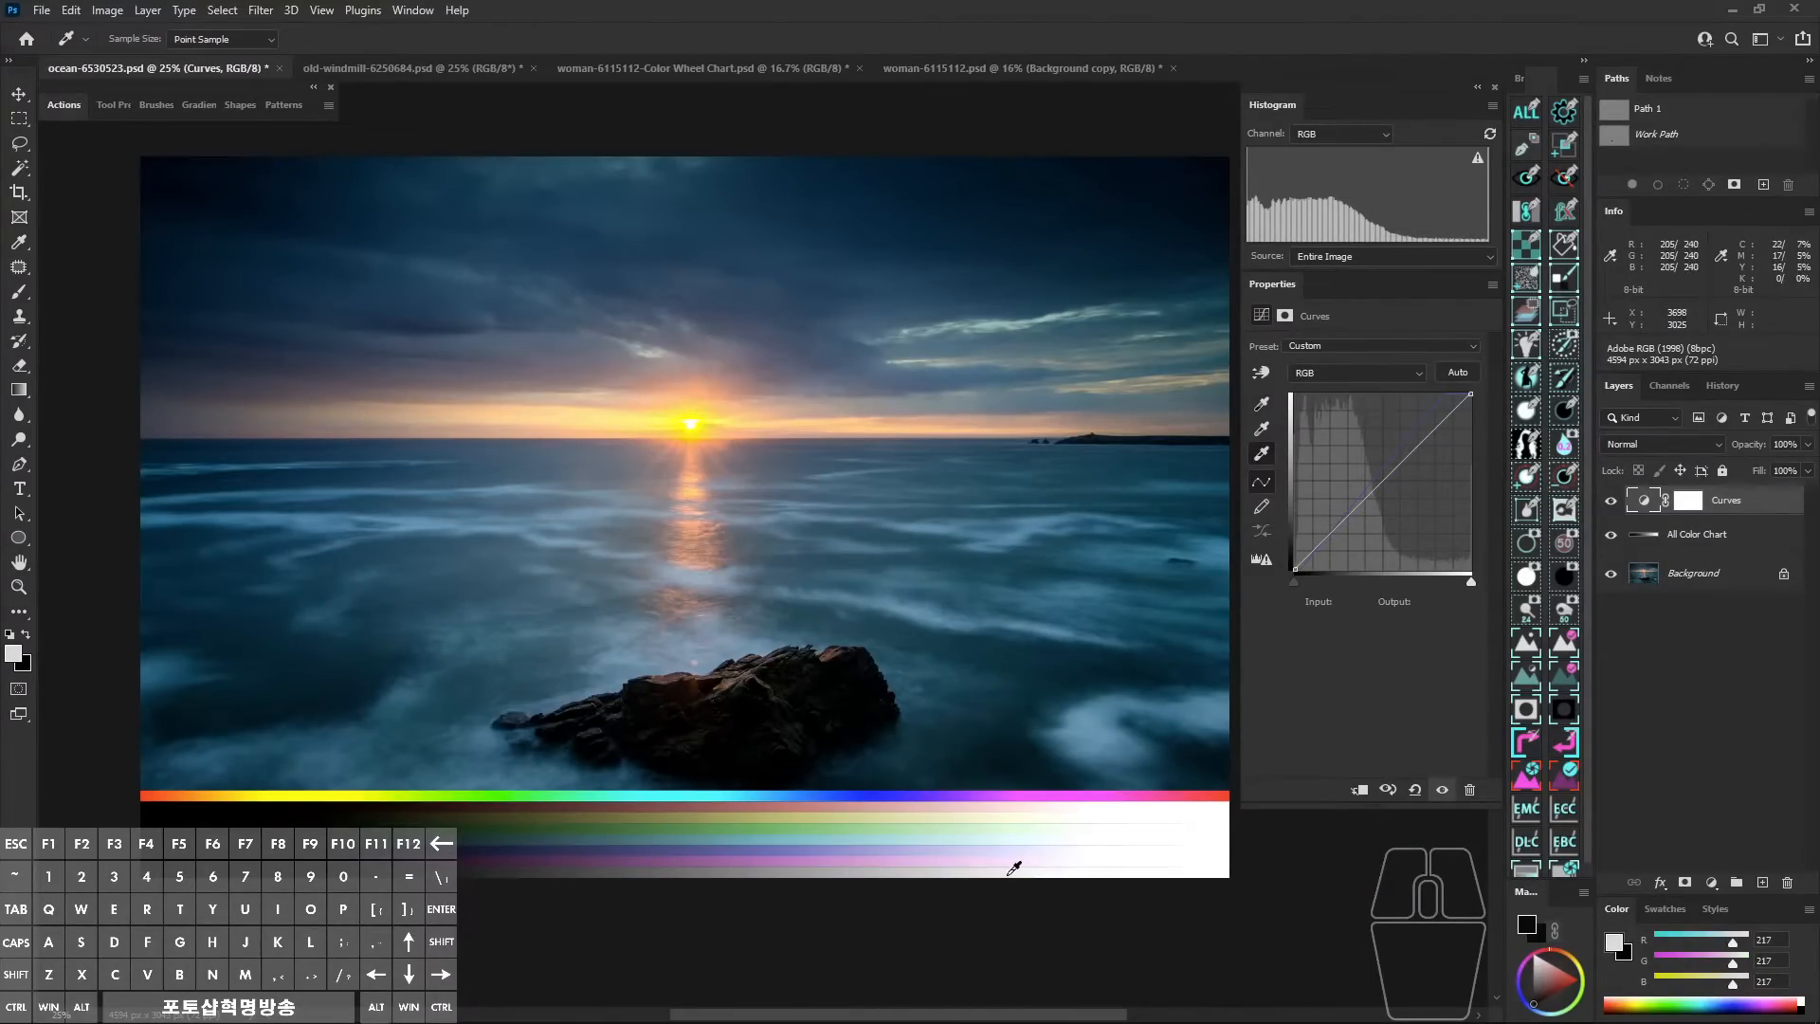
click(968, 869)
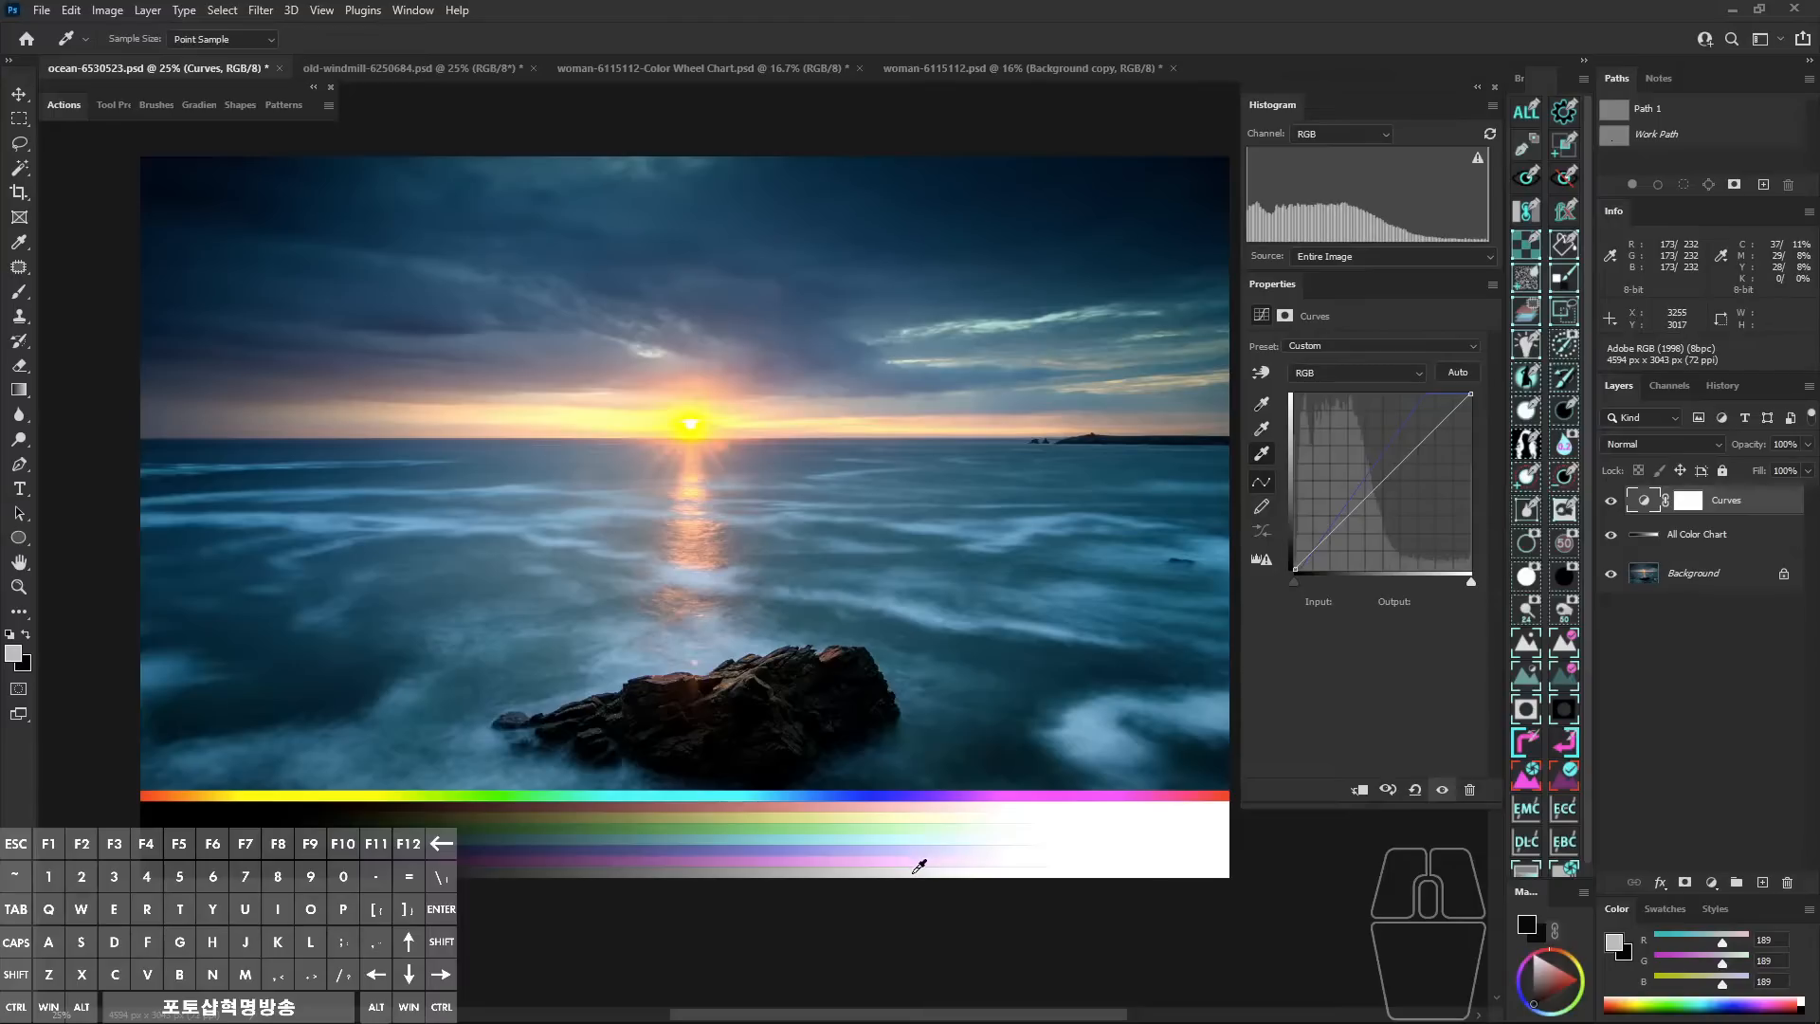
click(918, 868)
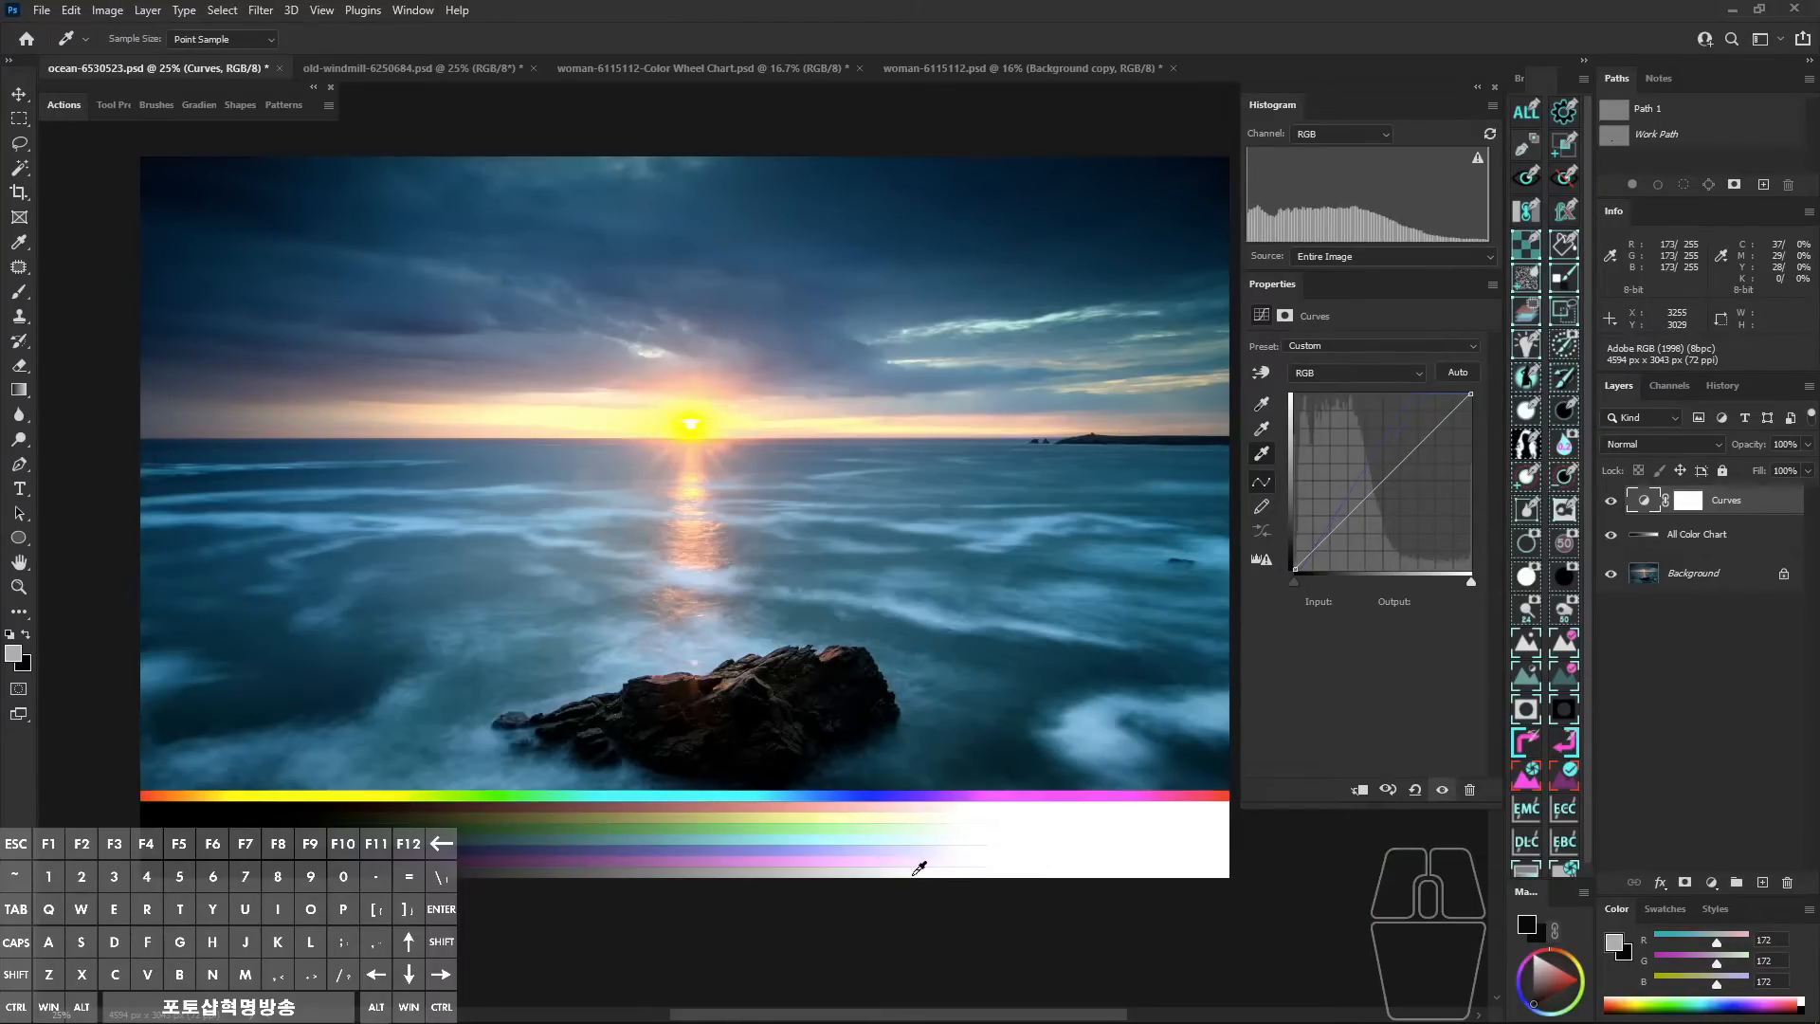
click(1415, 792)
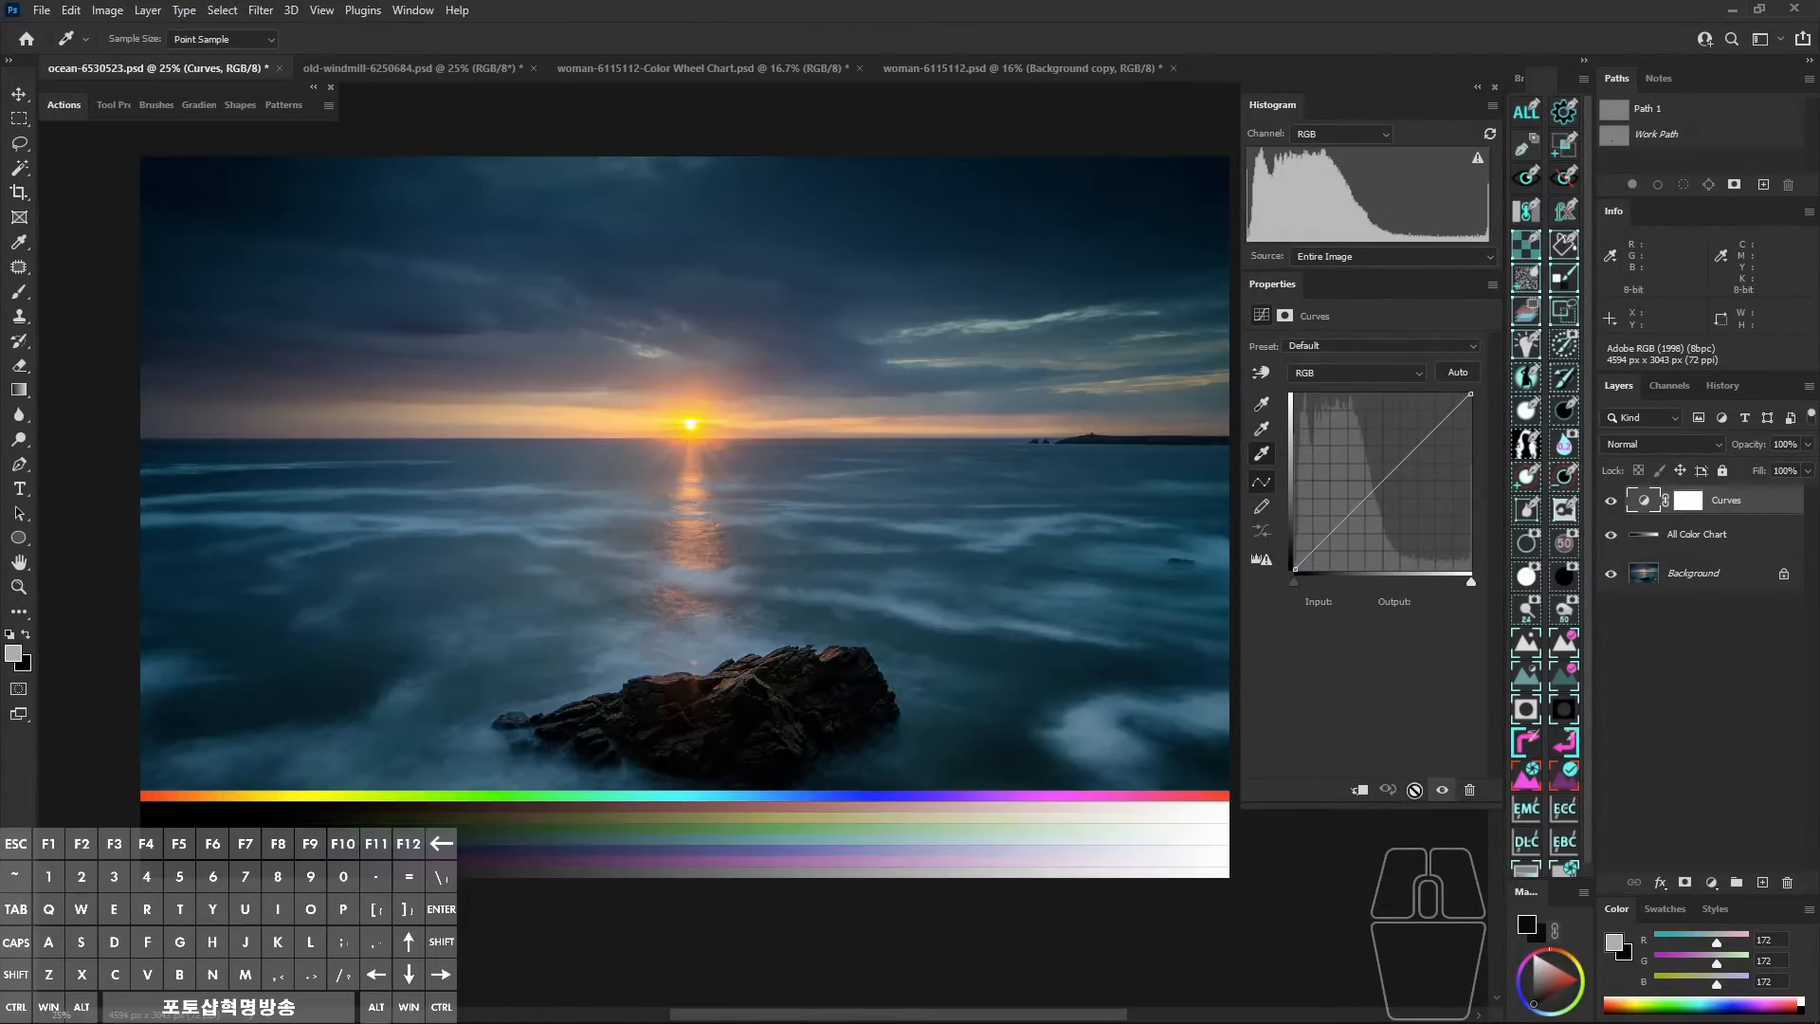
Set the Curves black point by sampling the dark end of the chart's gray gradient, ending at RGB 6.
click(1262, 403)
click(235, 863)
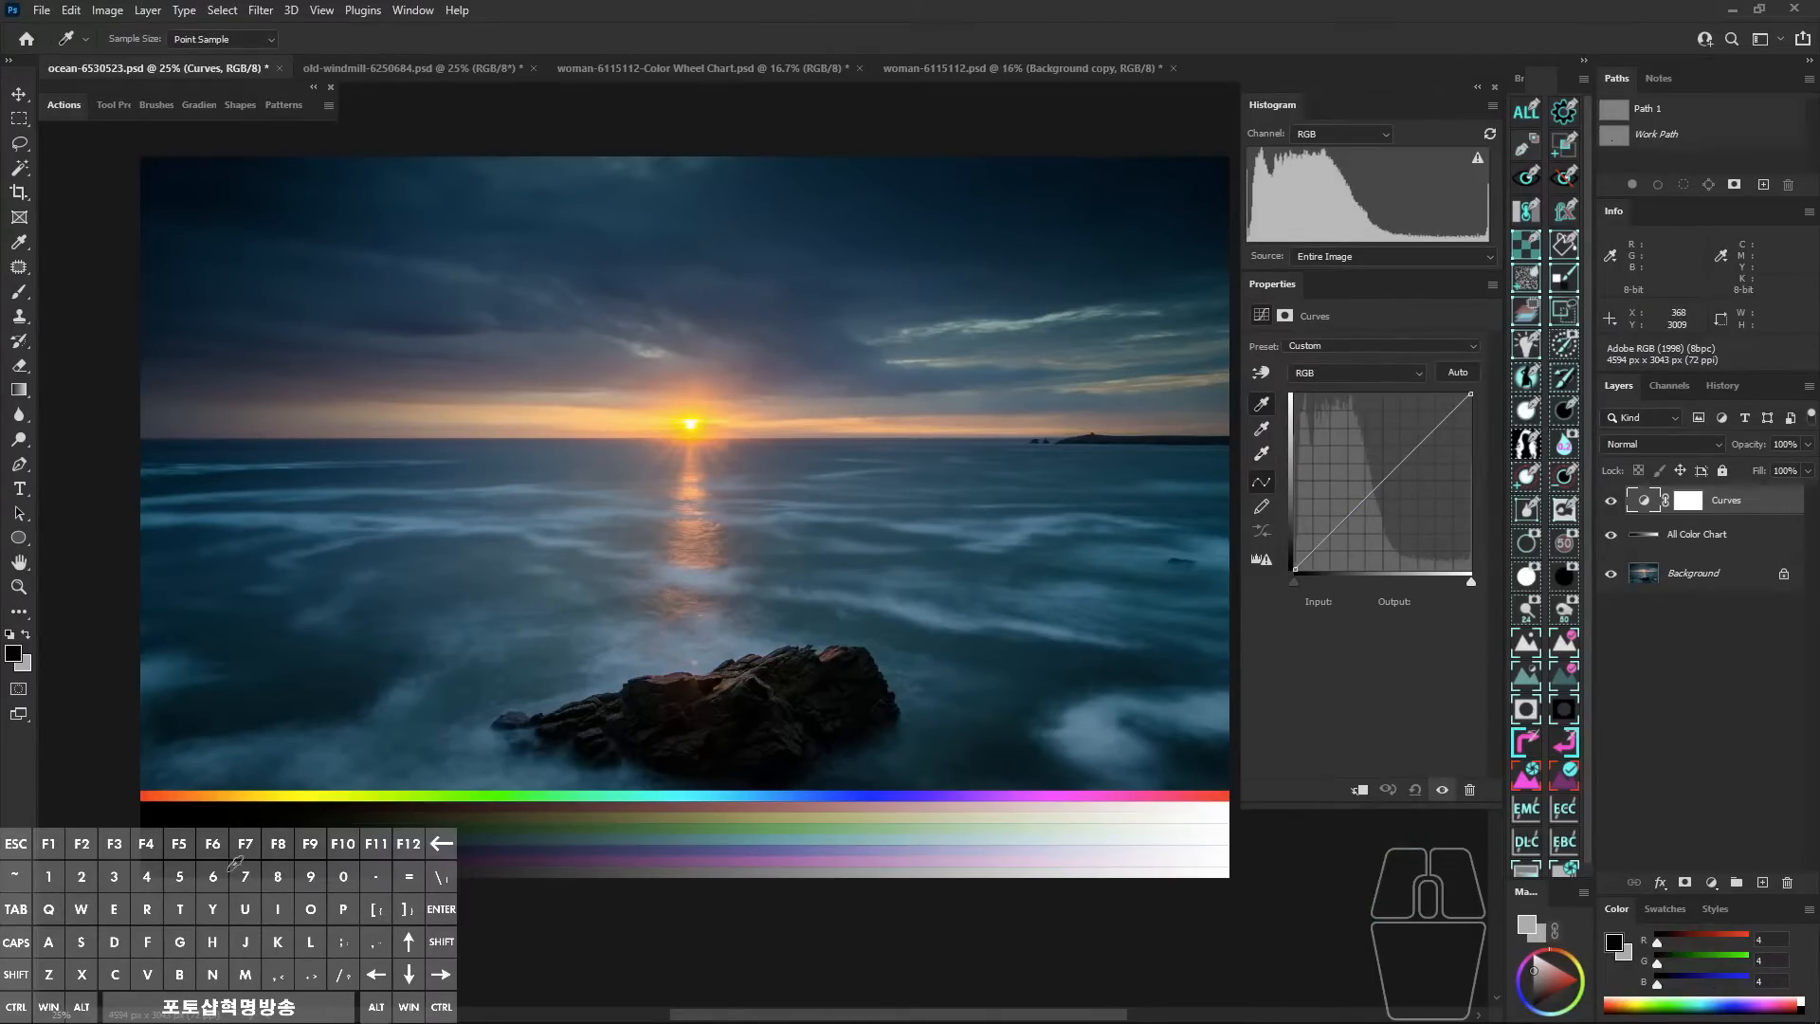
click(266, 864)
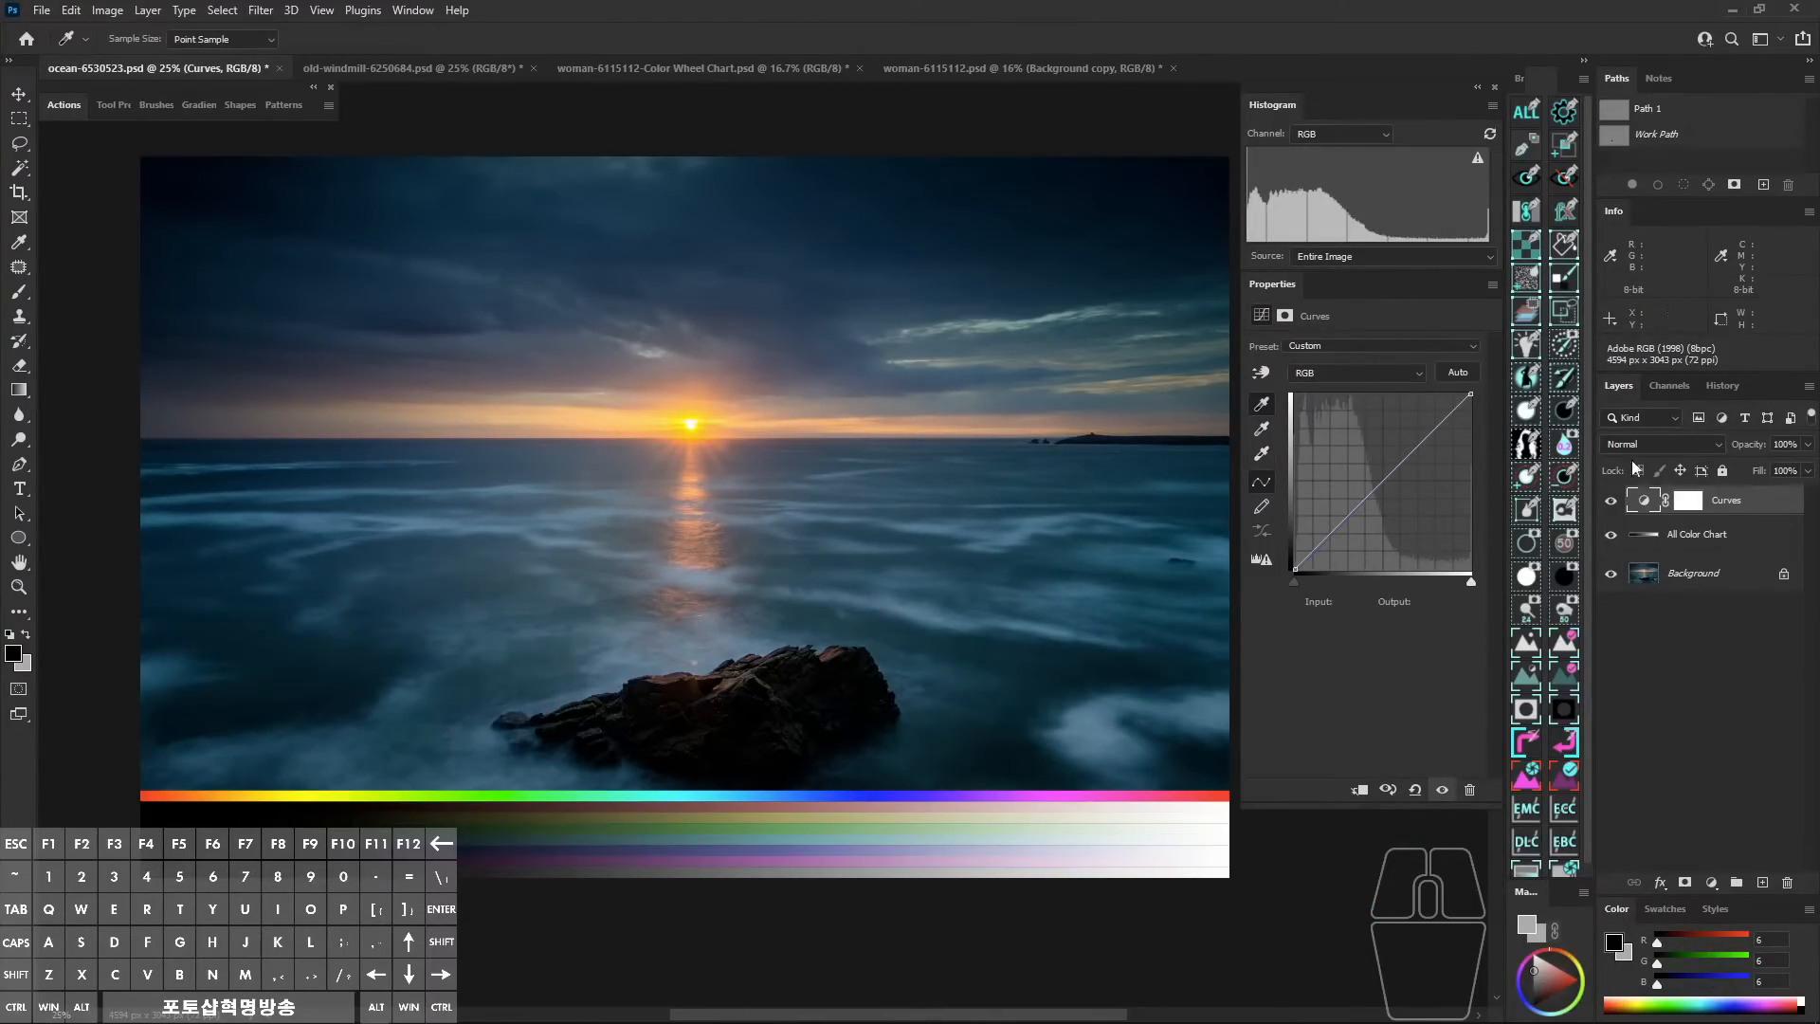
Duplicate the All Color Chart layer, move the copy above the Curves layer, and add a second Curves adjustment layer on top.
key(b)
click(1716, 540)
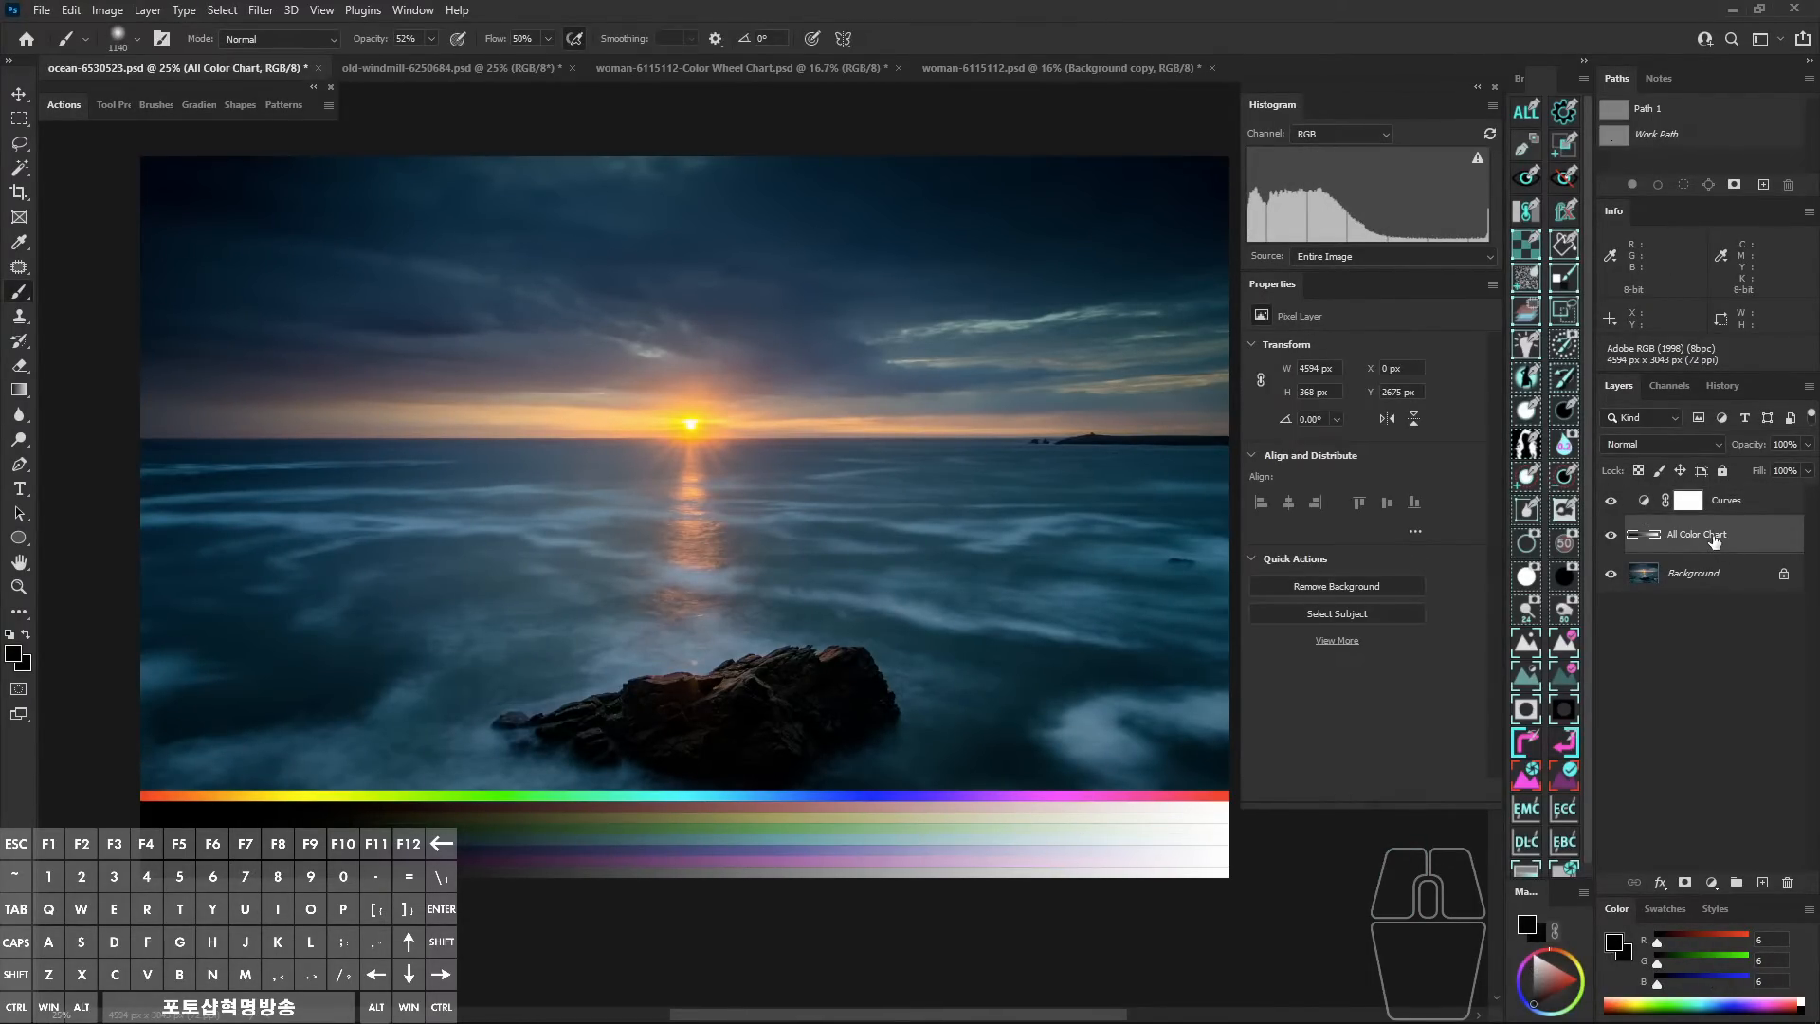
key(ctrl+j)
mouse_move(1714, 539)
mouse_down()
mouse_move(1706, 487)
mouse_move(1717, 505)
mouse_up()
key(ctrl+shift+m)
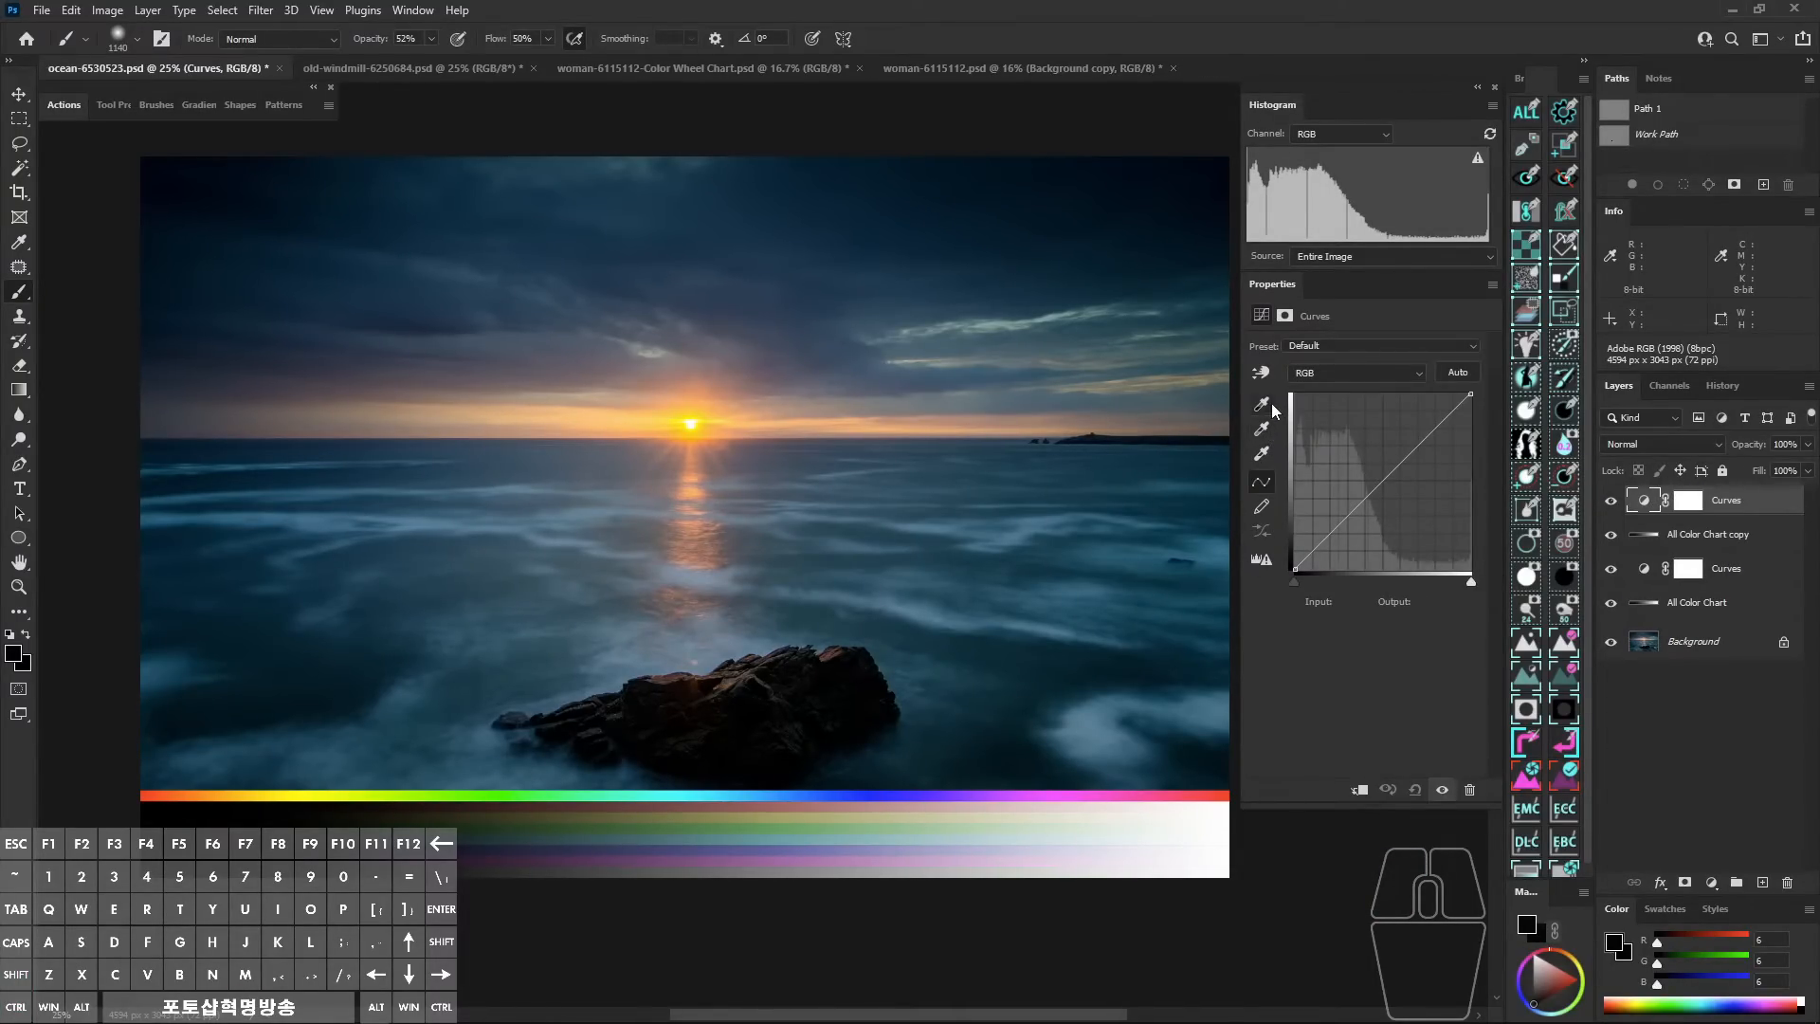
Set the second curve's white point by sampling the chart's RGB 205 gray, and move the chart copy above that Curves layer.
click(1263, 456)
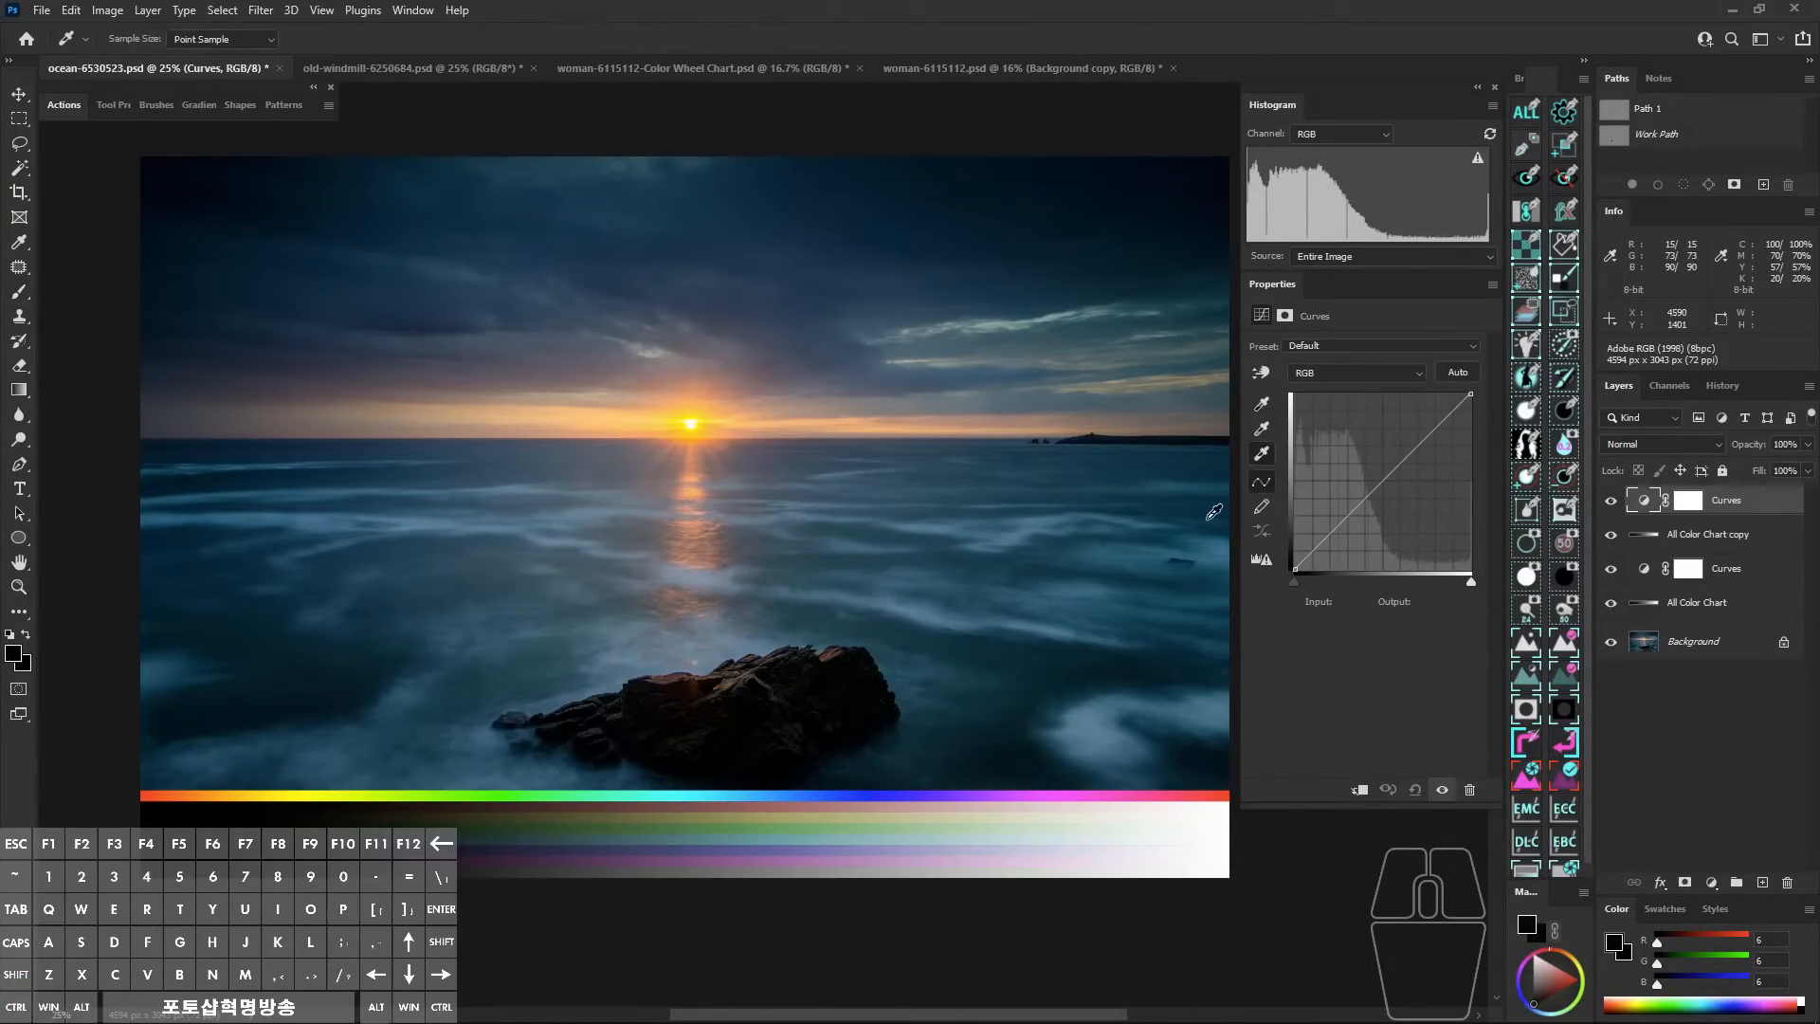
click(1018, 868)
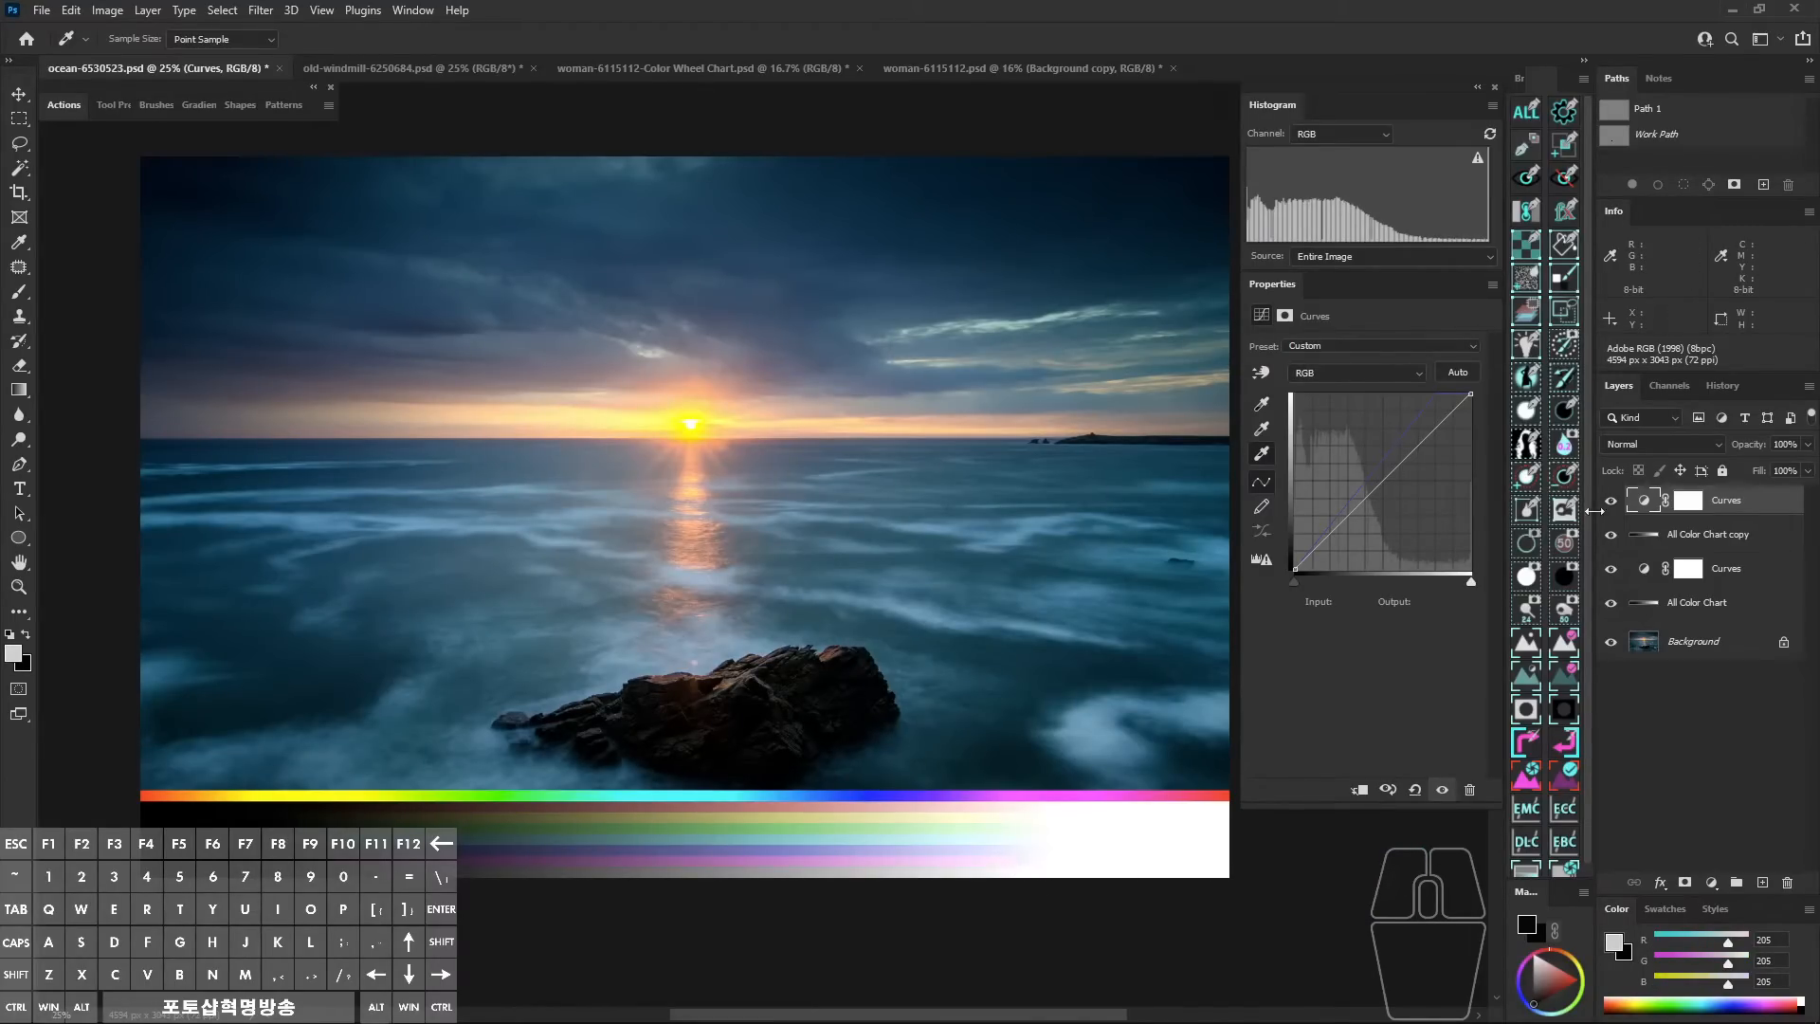
click(1731, 537)
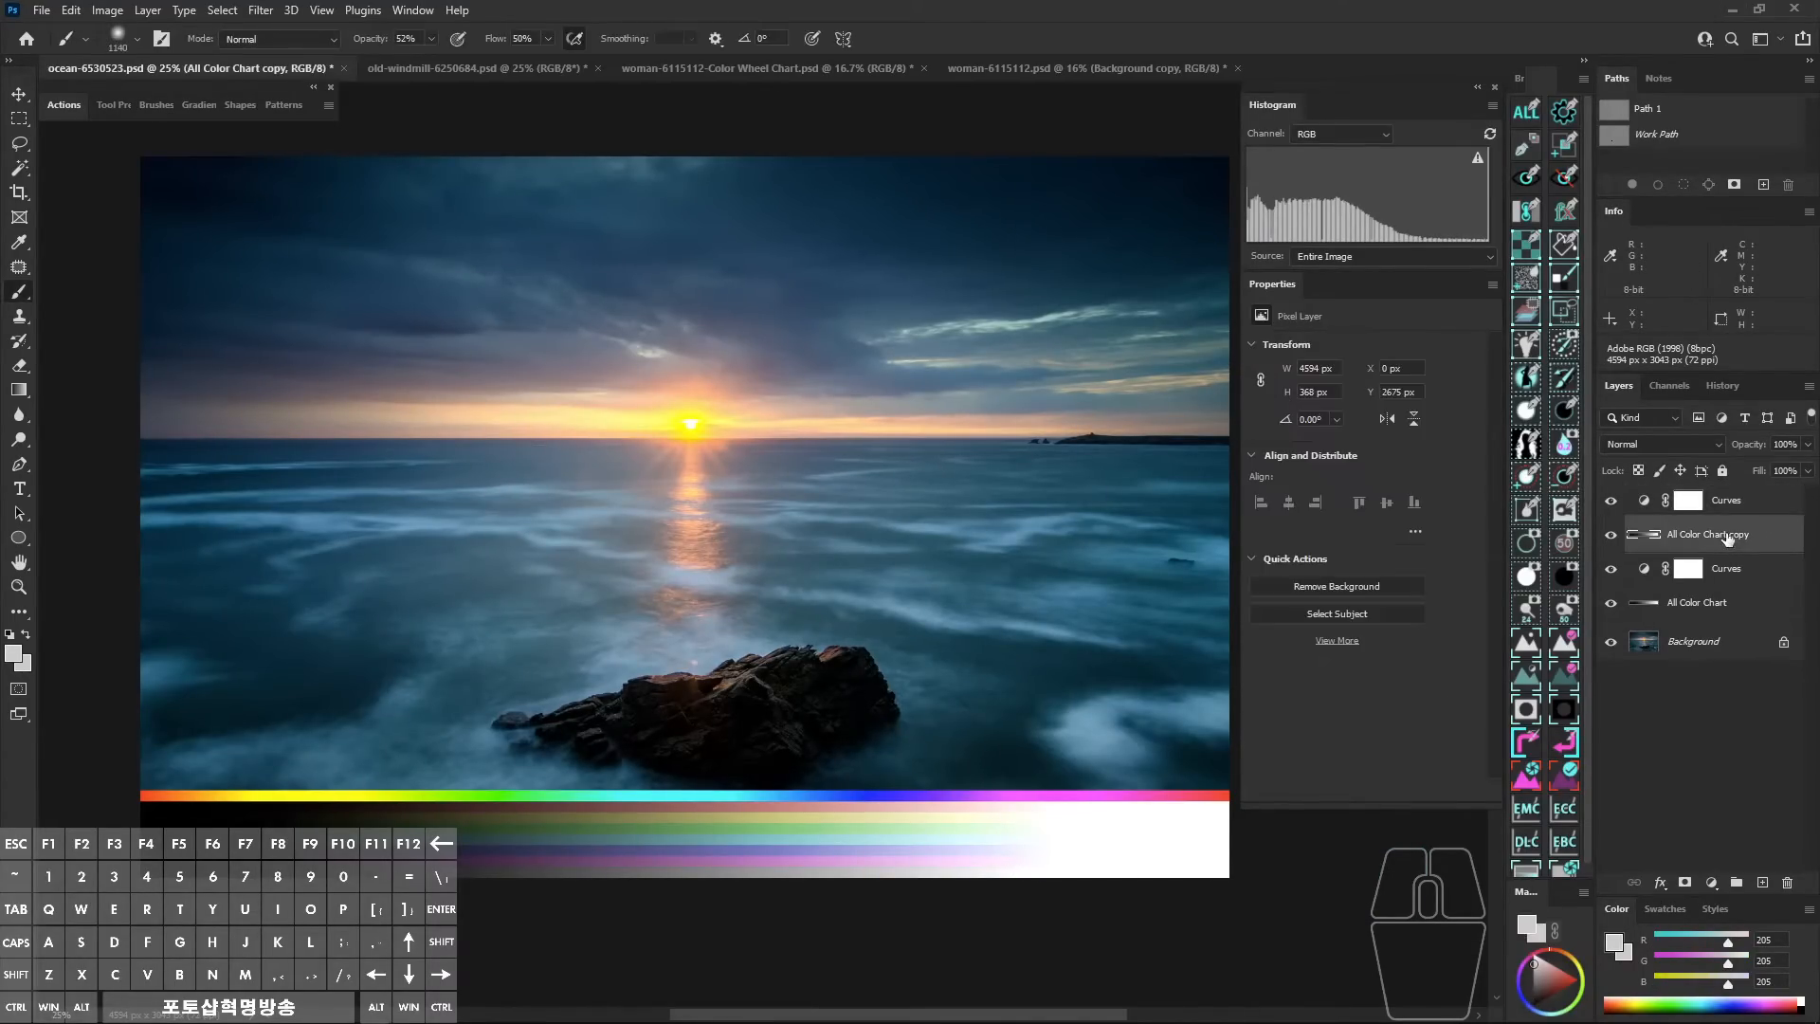
drag(1704, 535, 1718, 495)
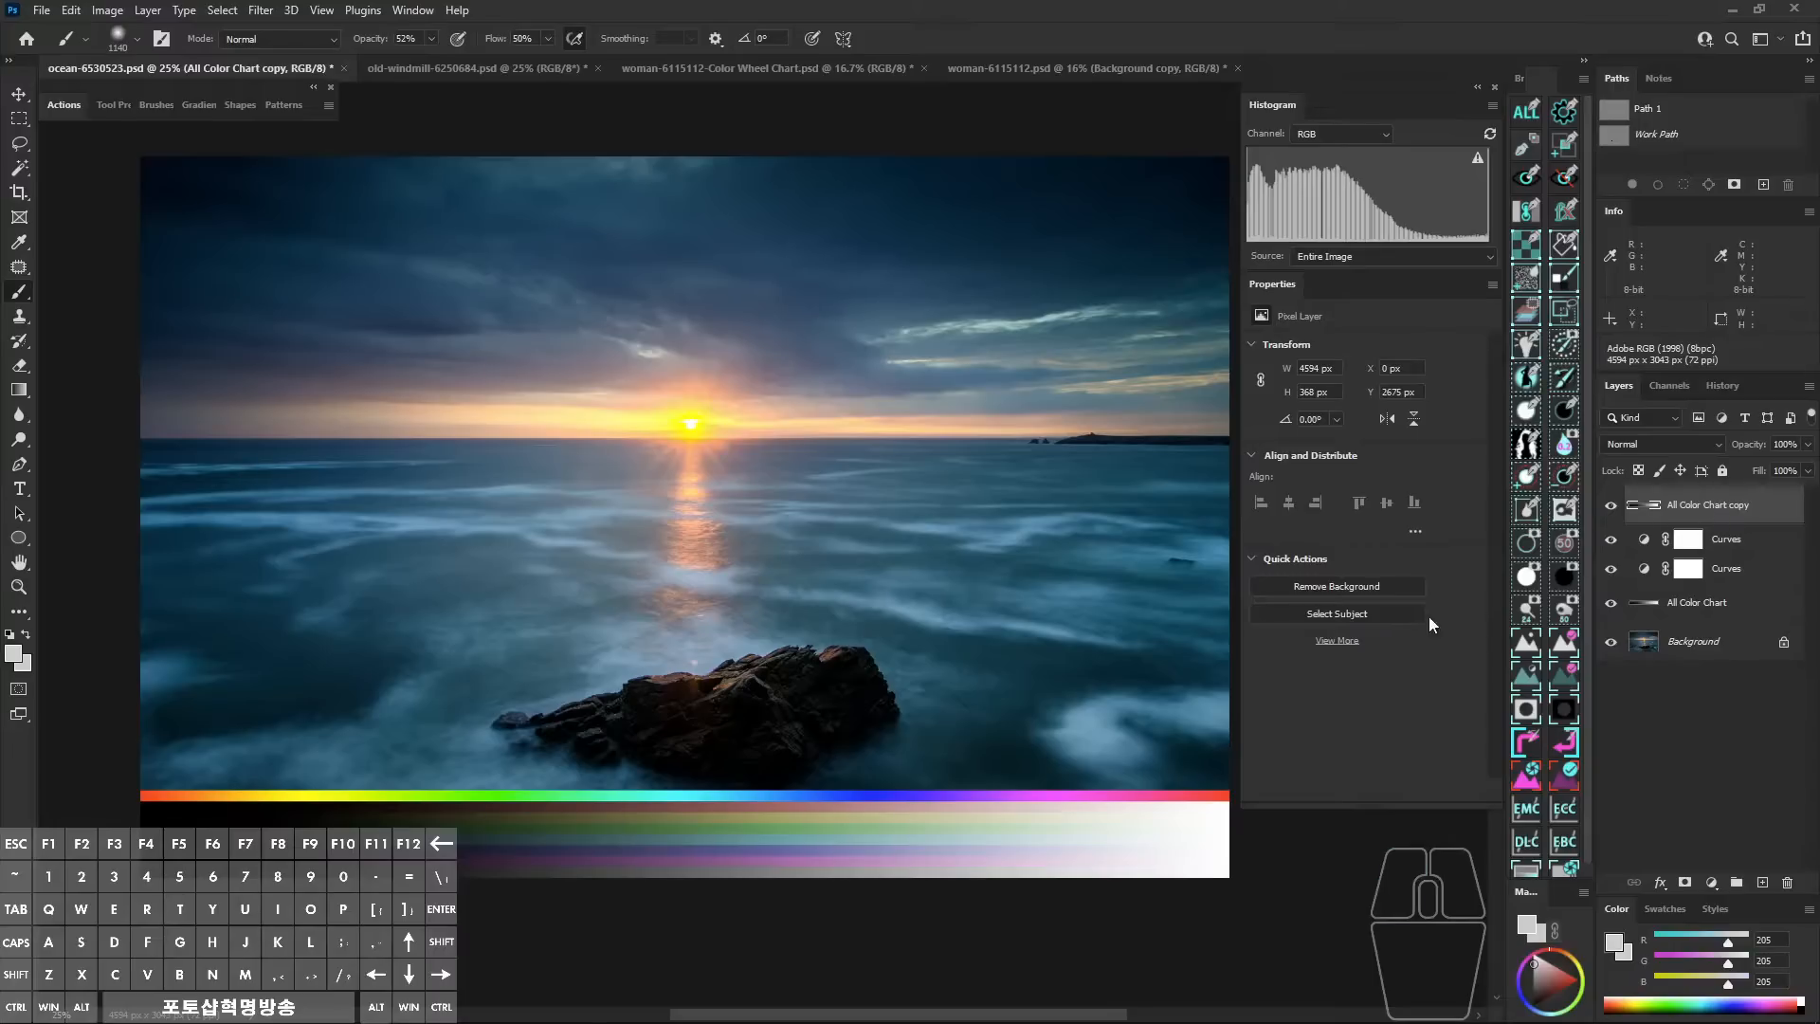
Compare the photo with and without both Curves layers and the chart copy by toggling their visibility.
key(ctrl+shift+a)
key(ctrl+shift+a)
click(1610, 505)
click(1610, 568)
click(1610, 569)
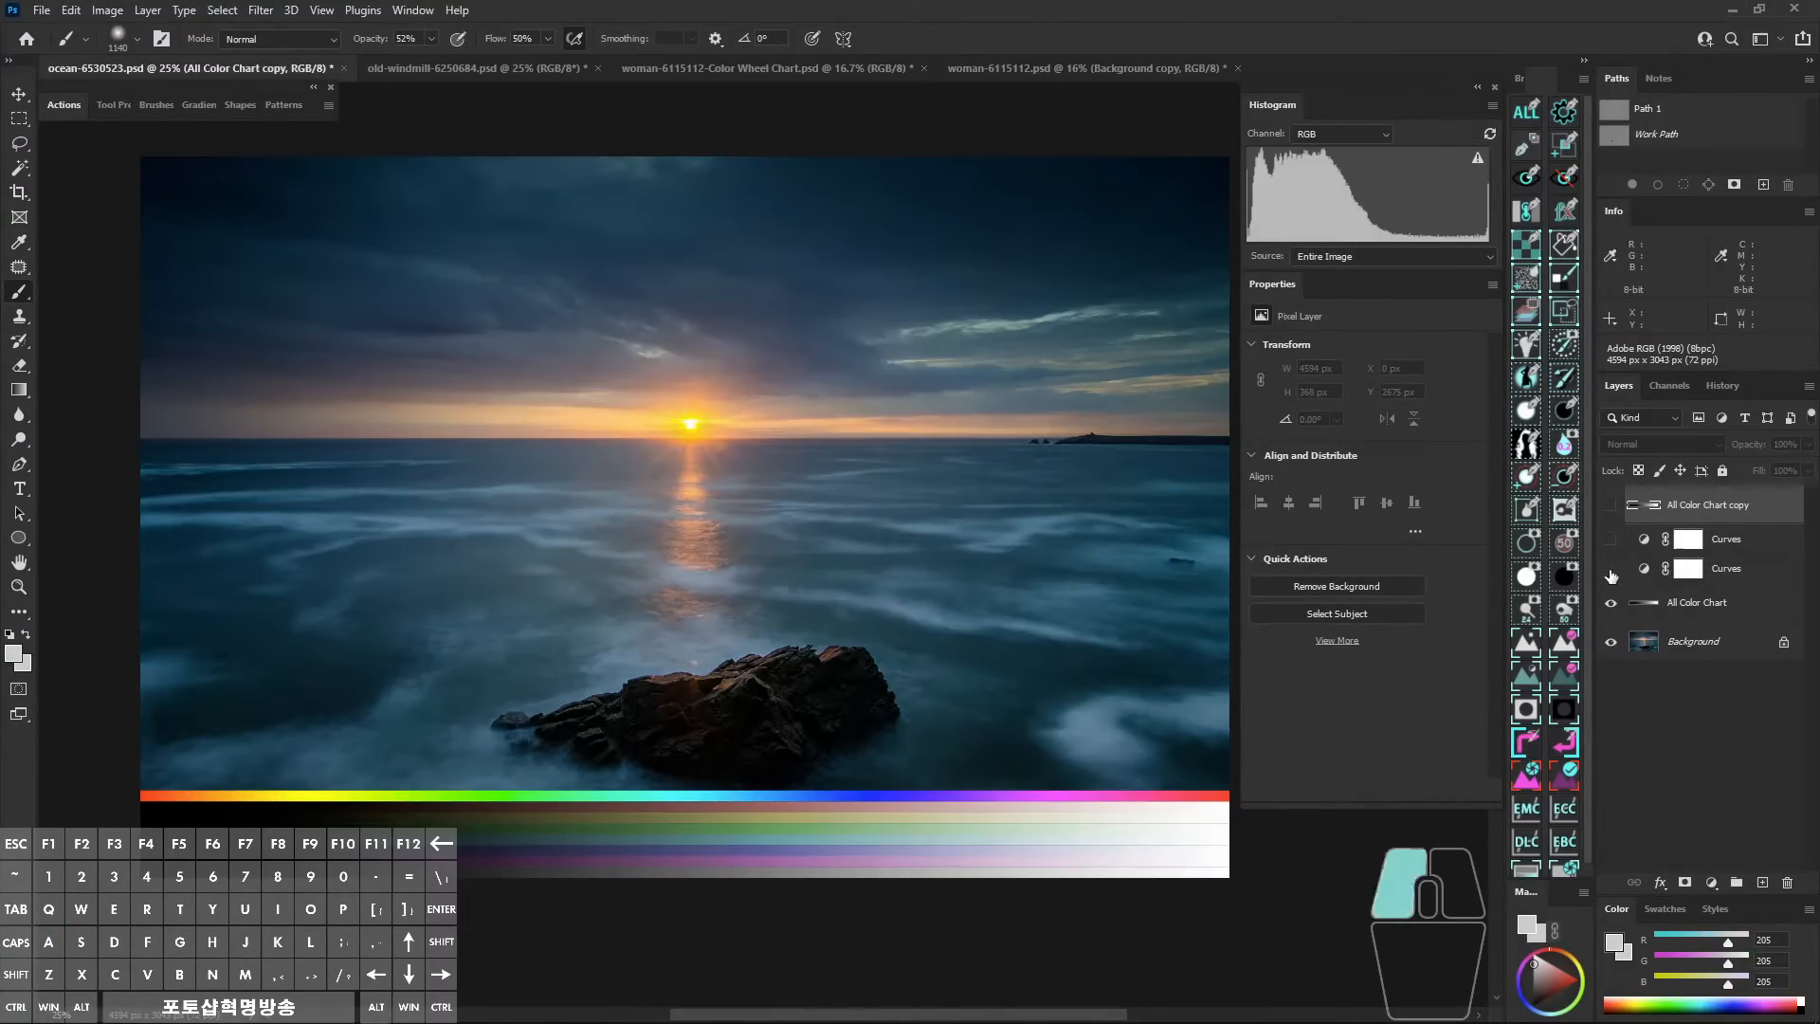
click(1612, 507)
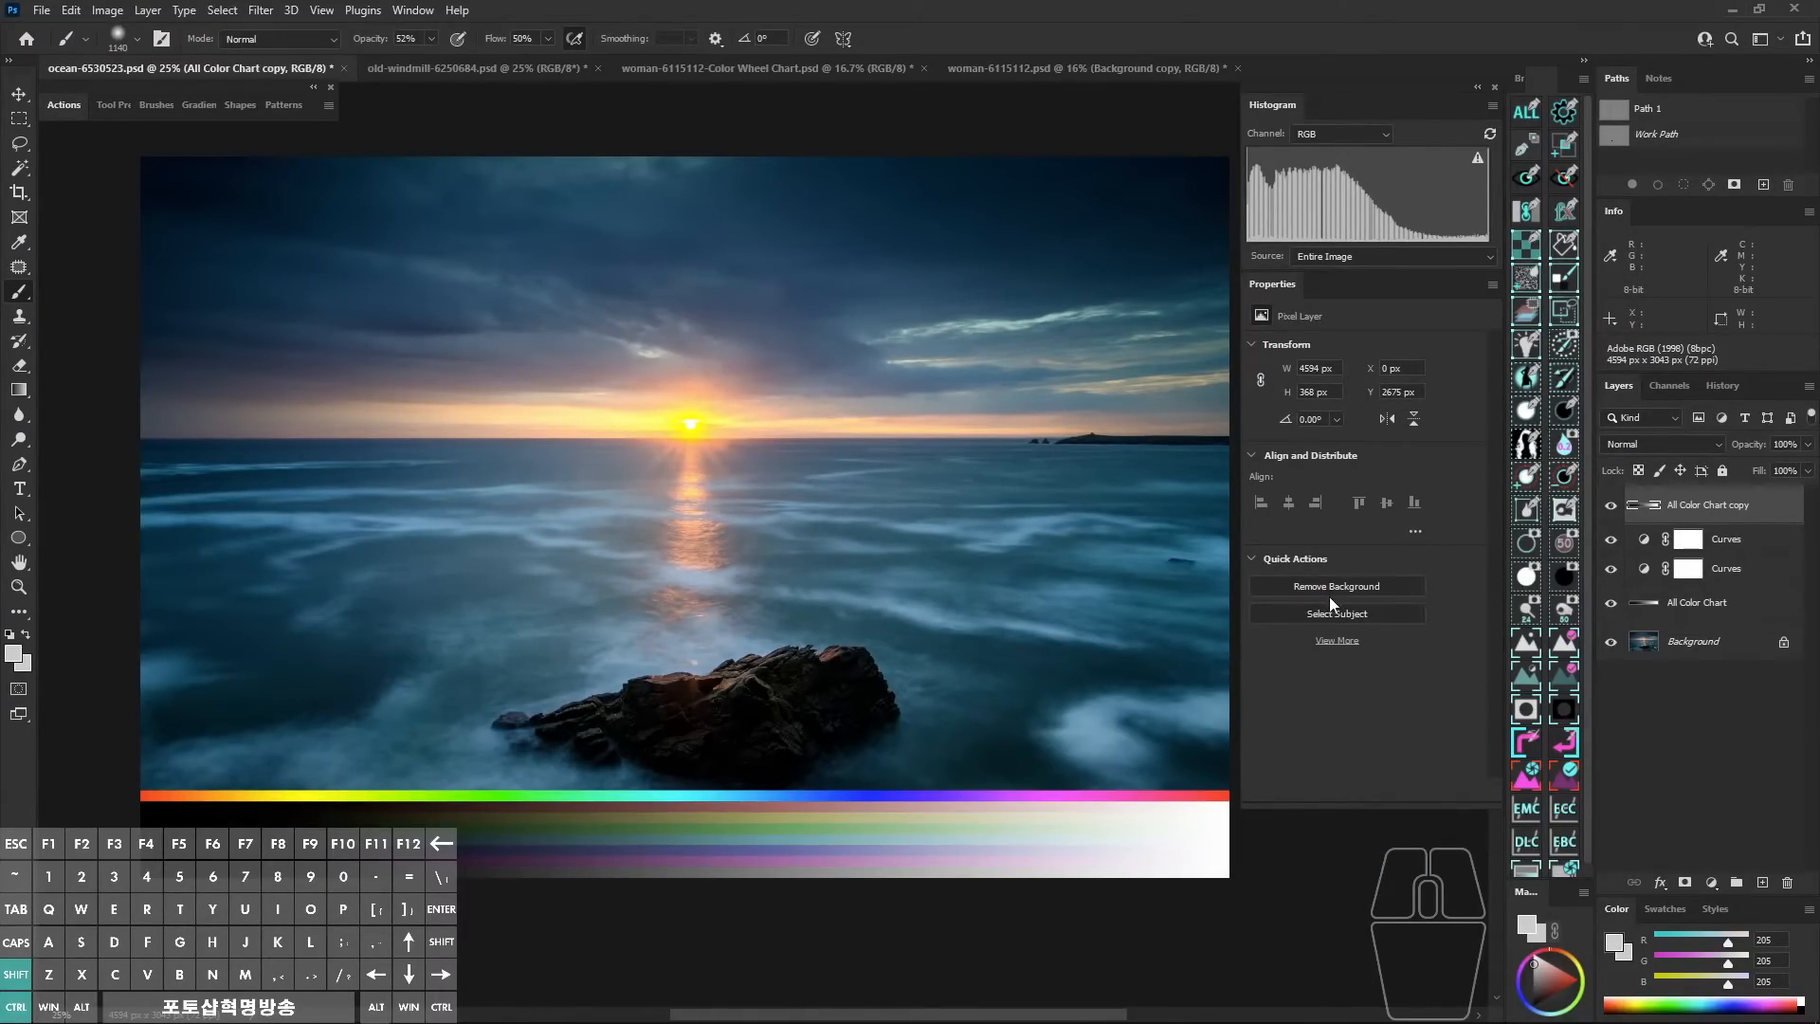
Add a third Curves adjustment layer above the All Color Chart copy and activate its gray-point sampler.
key(ctrl+shift+m)
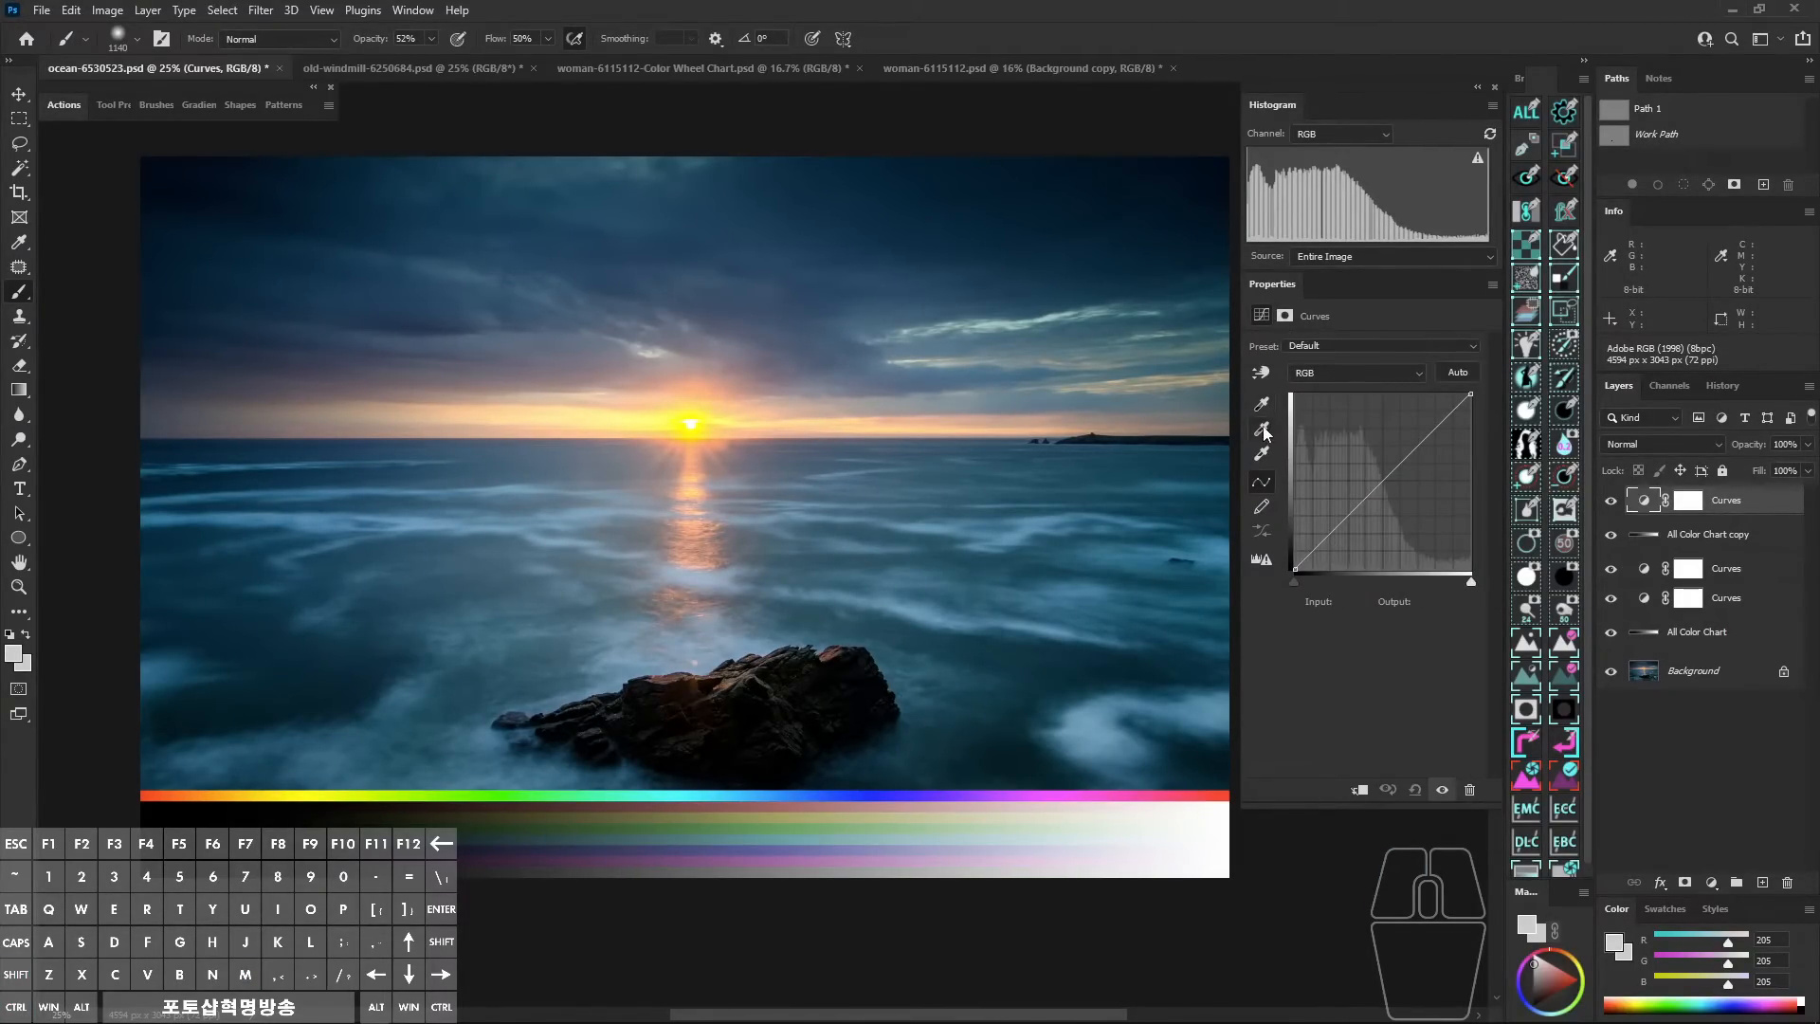
click(1261, 429)
drag(676, 665, 709, 663)
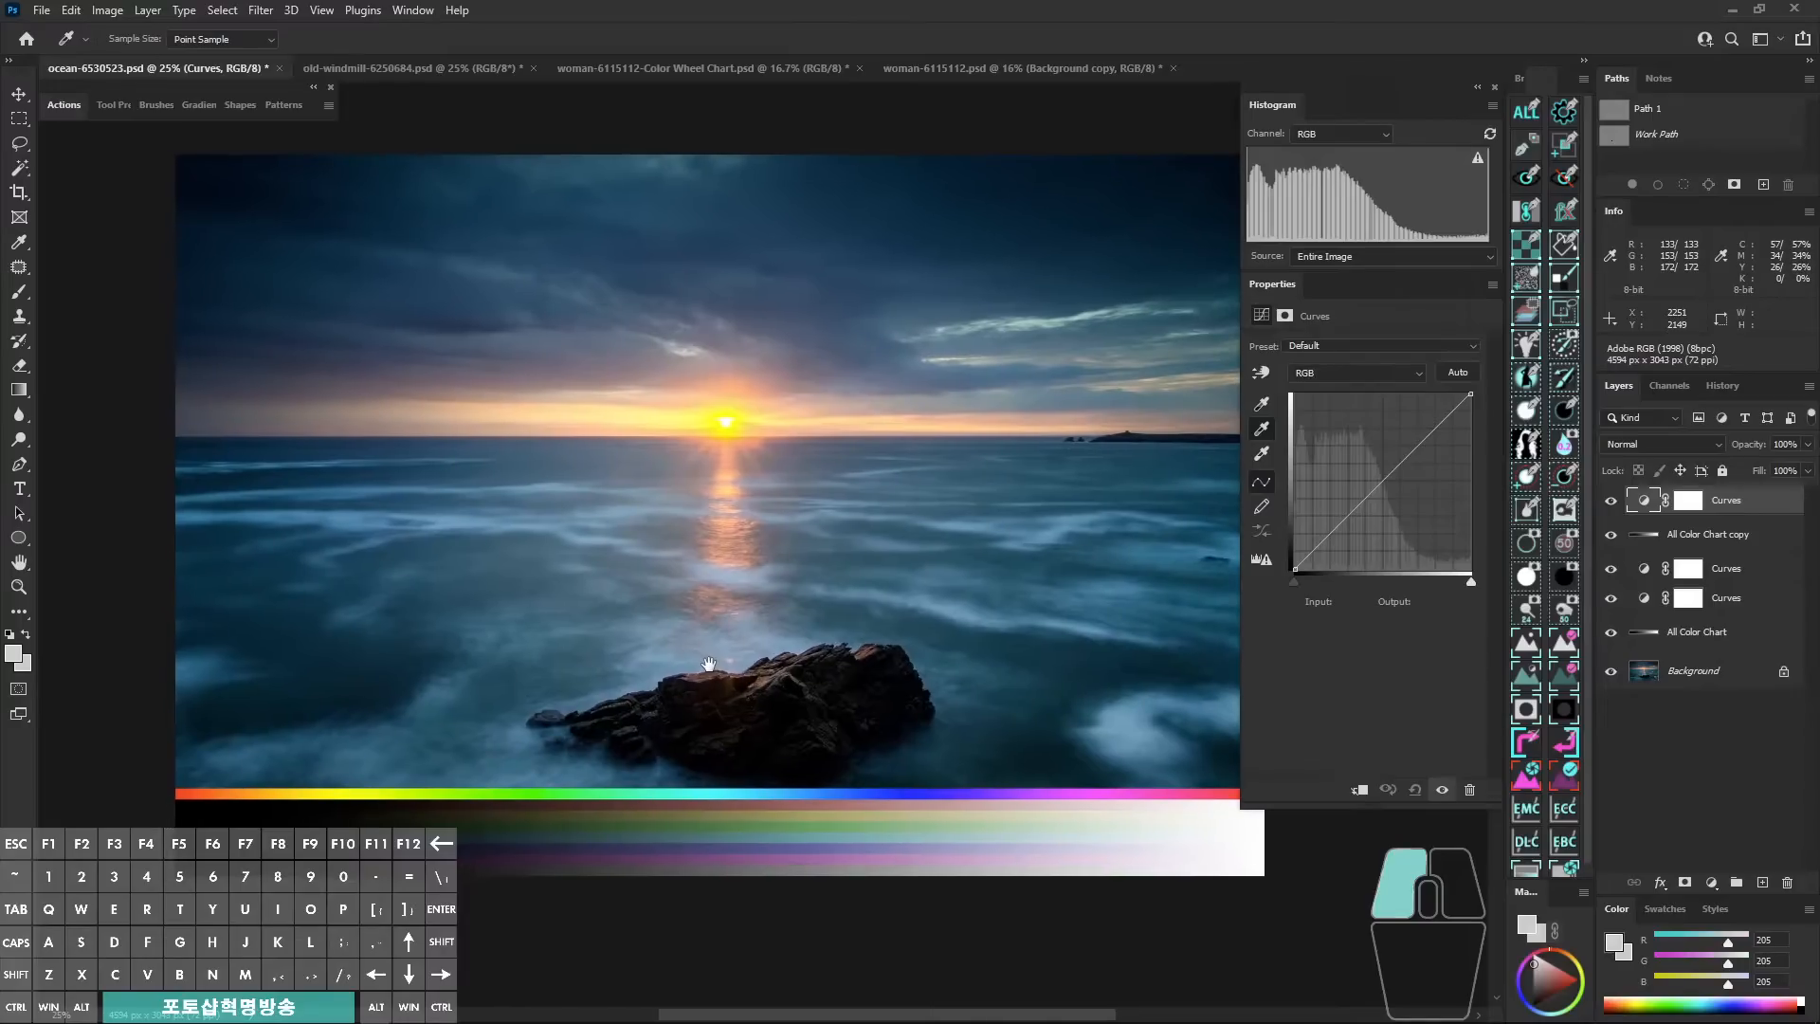
mouse_move(723, 812)
mouse_down()
mouse_move(736, 730)
mouse_move(711, 756)
mouse_move(737, 754)
mouse_move(717, 783)
mouse_up()
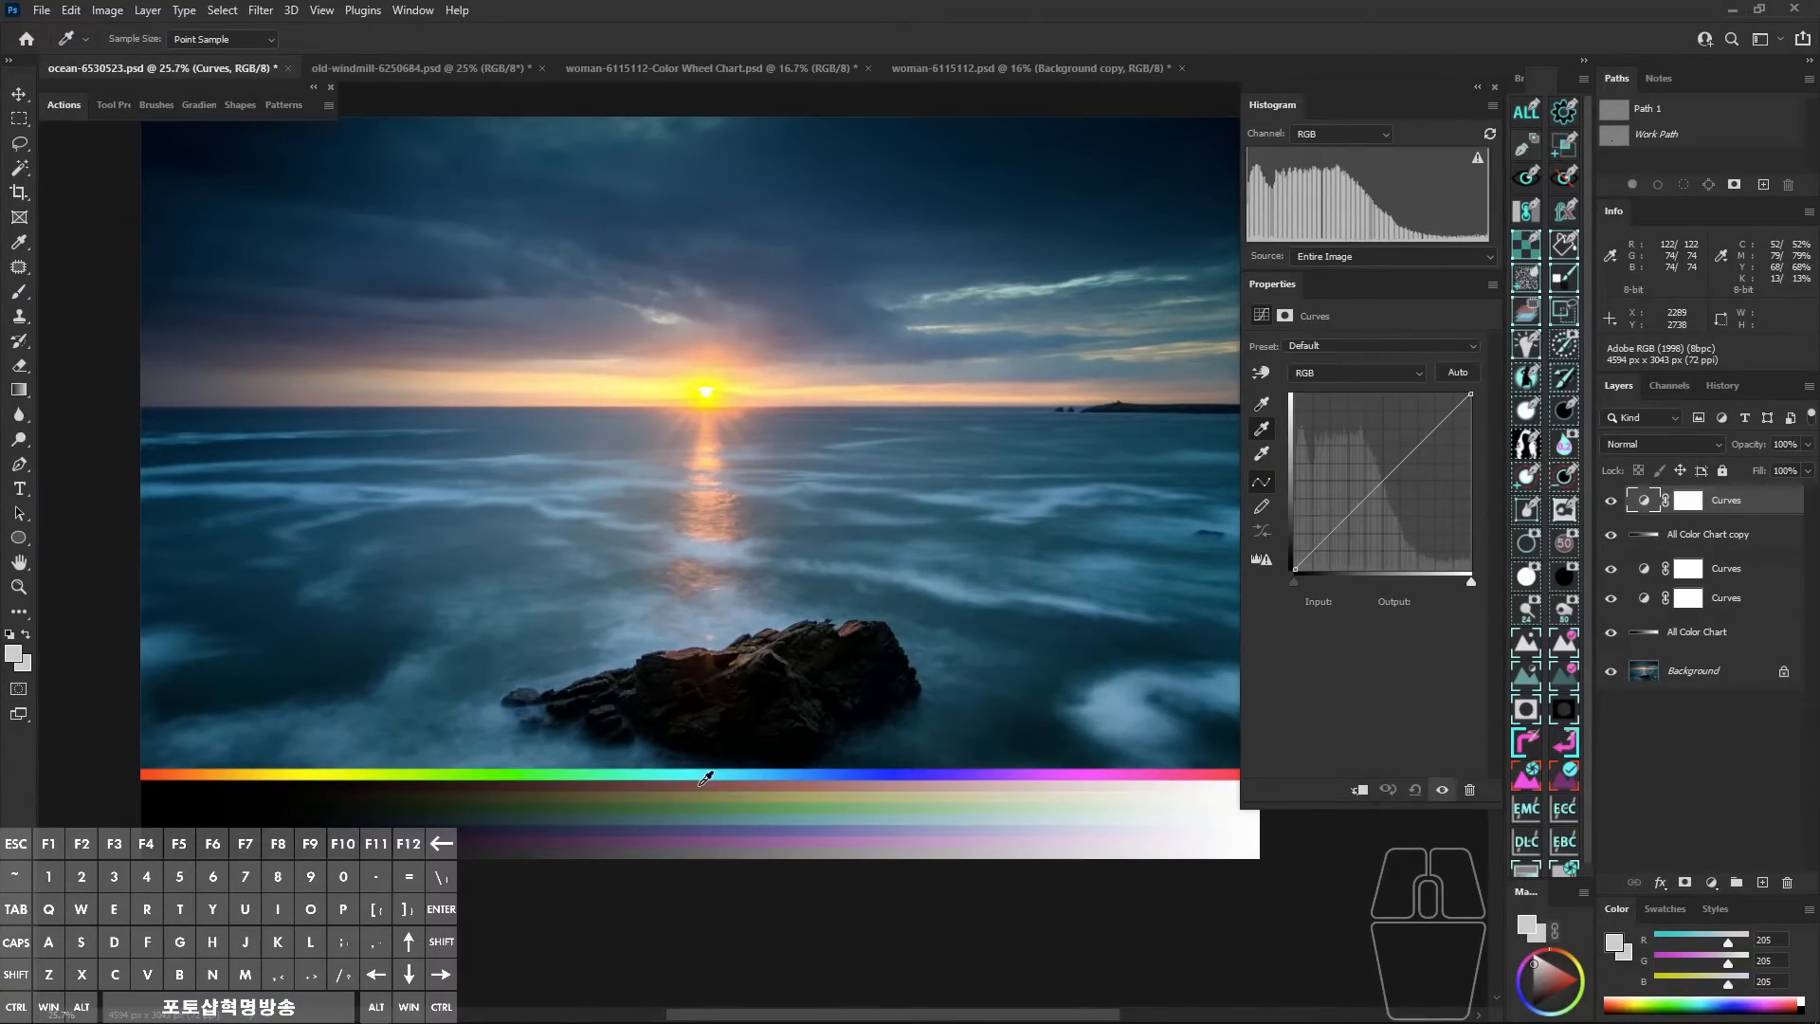
Try gray points sampled from the chart's red (124, 75, 75), yellow (115, 115, 70) and cyan (70, 116, 116) gradients, undoing each one.
click(706, 778)
key(ctrl+z)
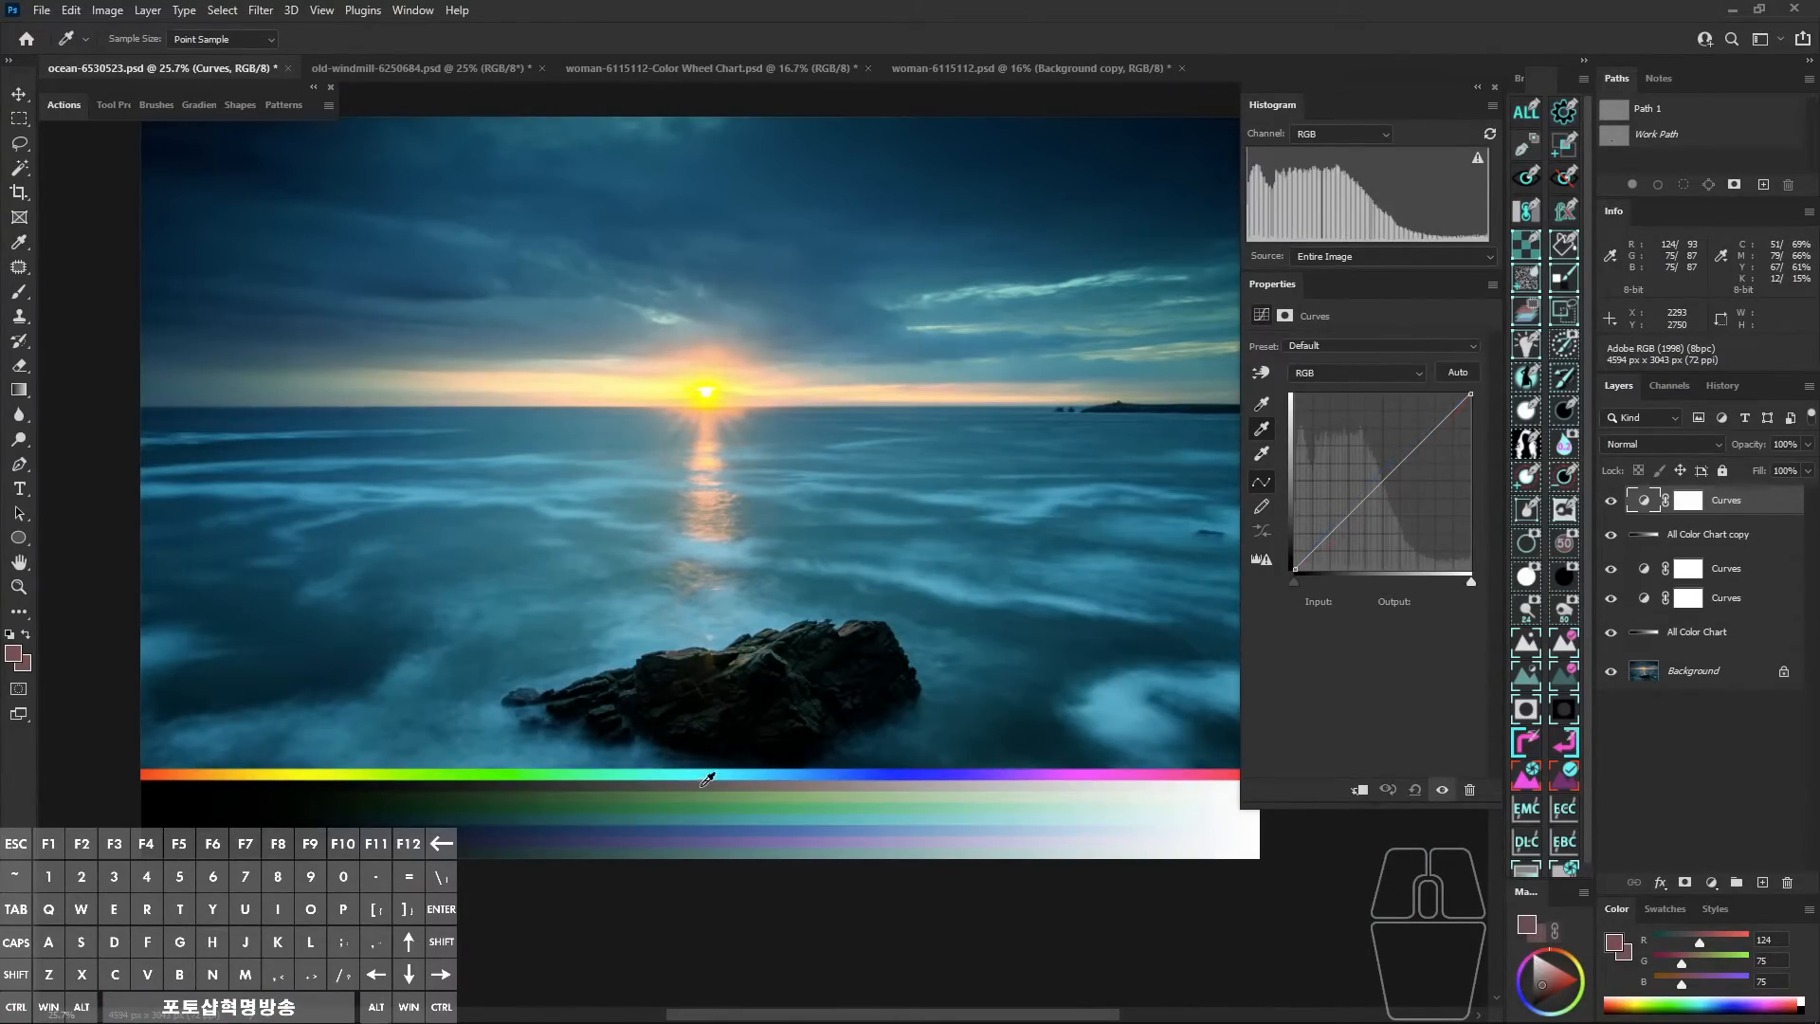
click(685, 790)
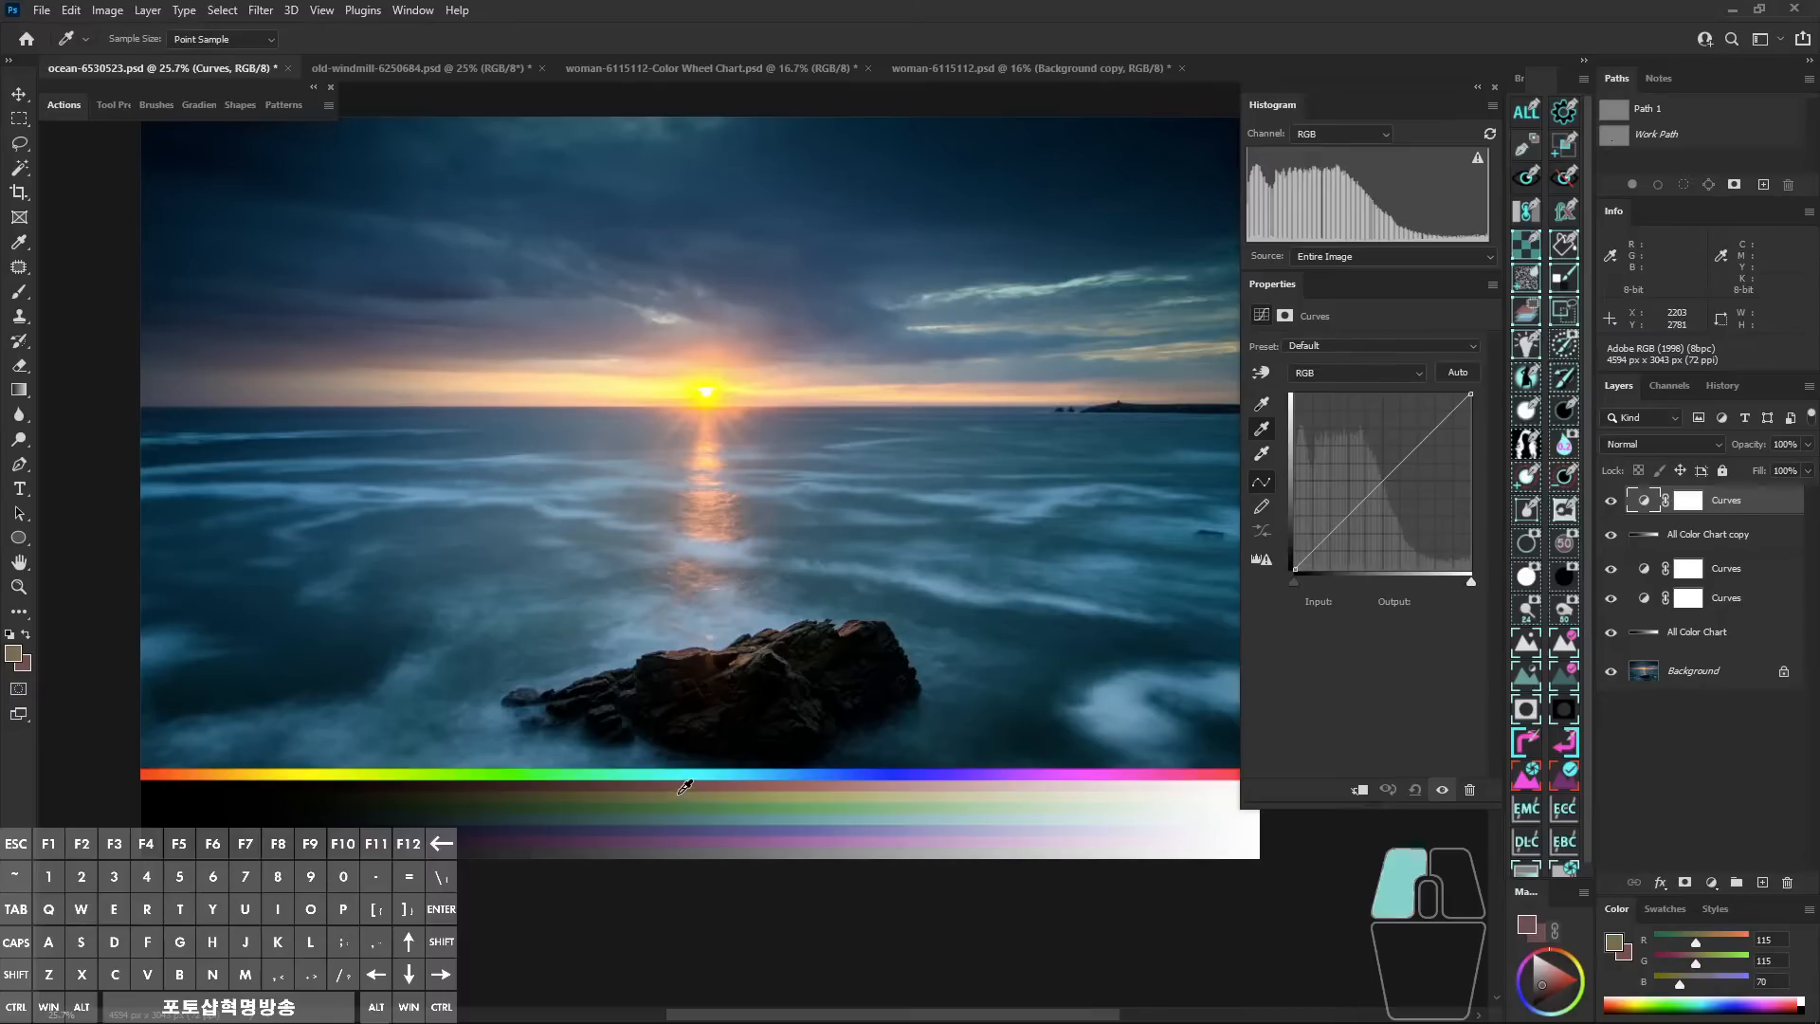
key(ctrl+z)
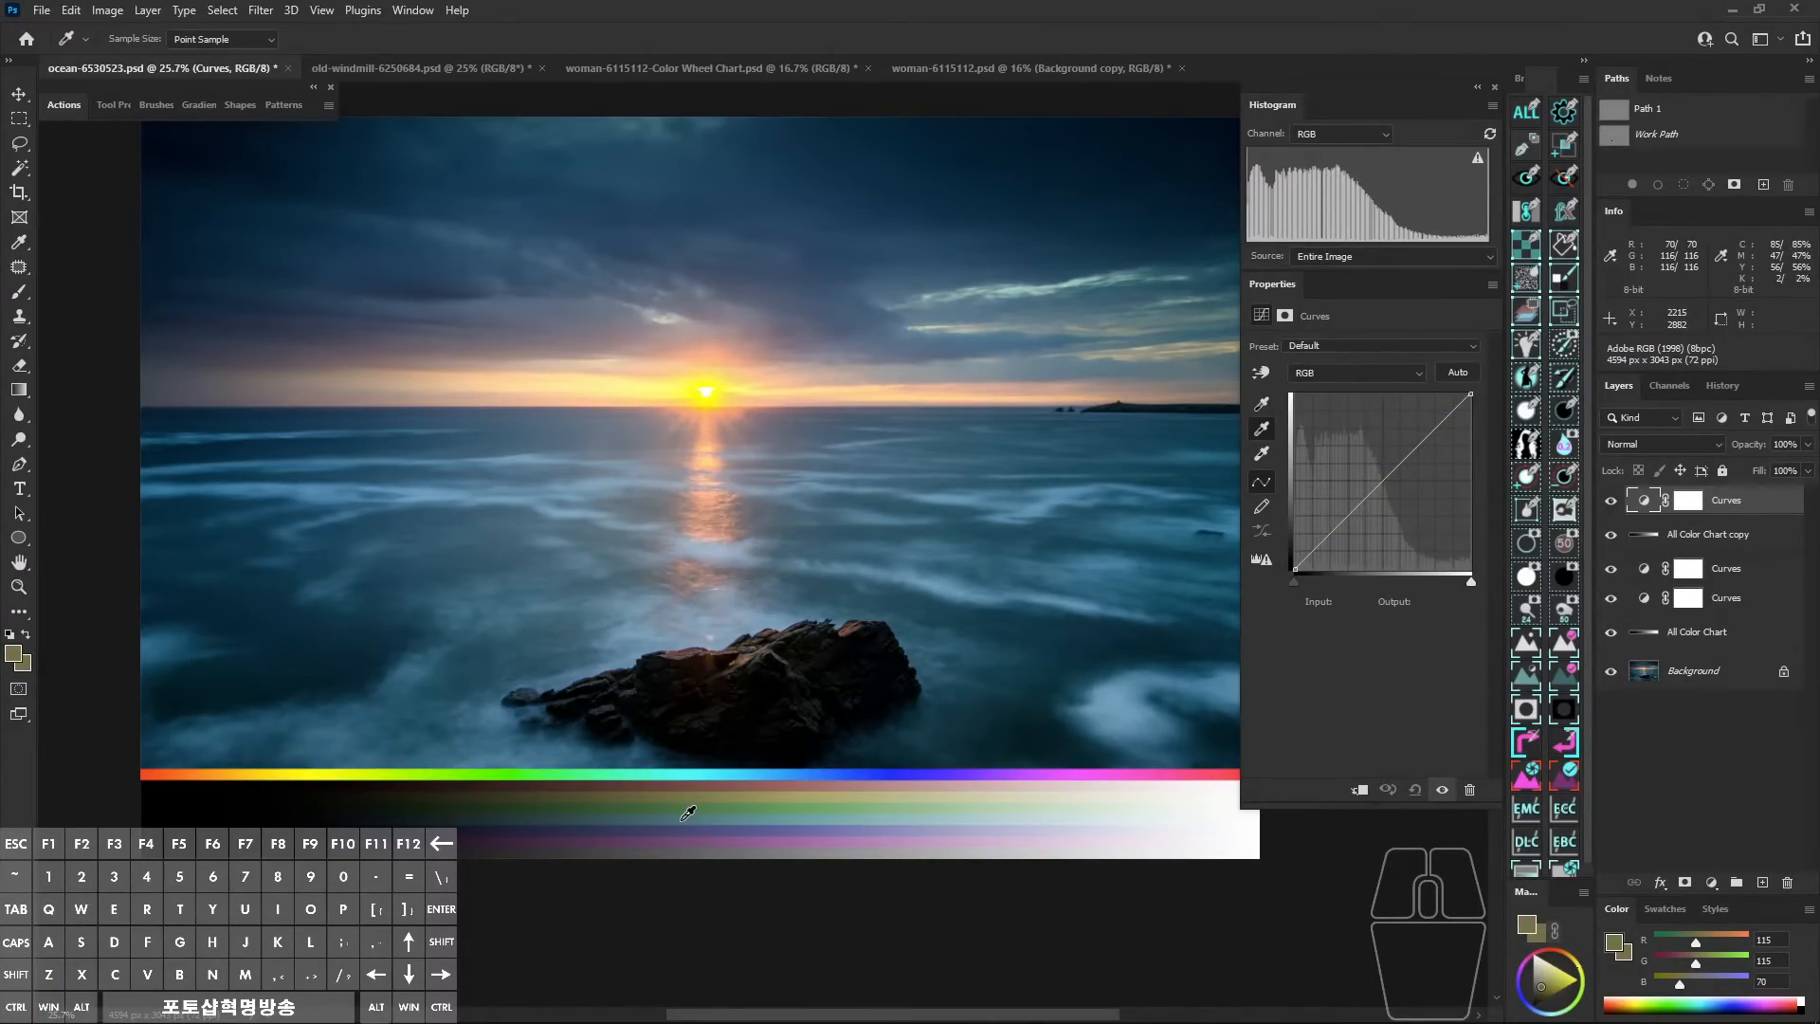
click(683, 820)
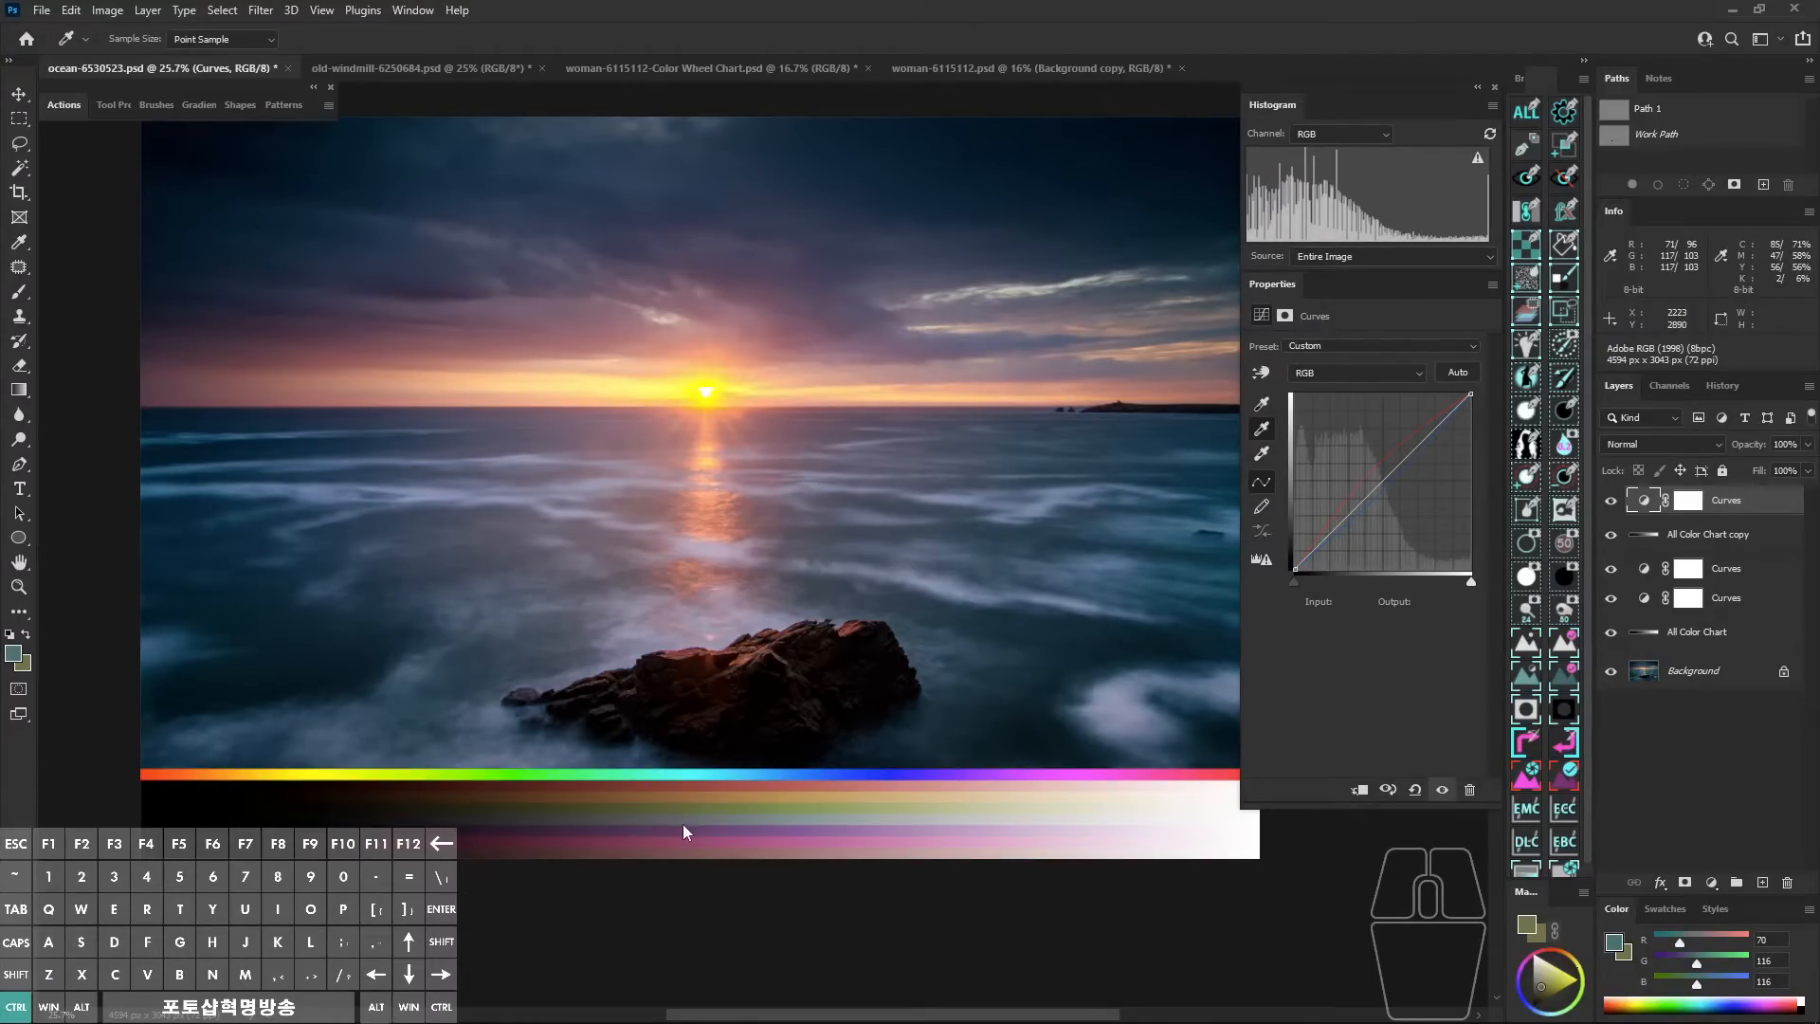
key(ctrl+z)
Set the third curve's gray point by sampling RGB 74, 122, 122 from the chart's cyan gradient.
drag(710, 774, 710, 798)
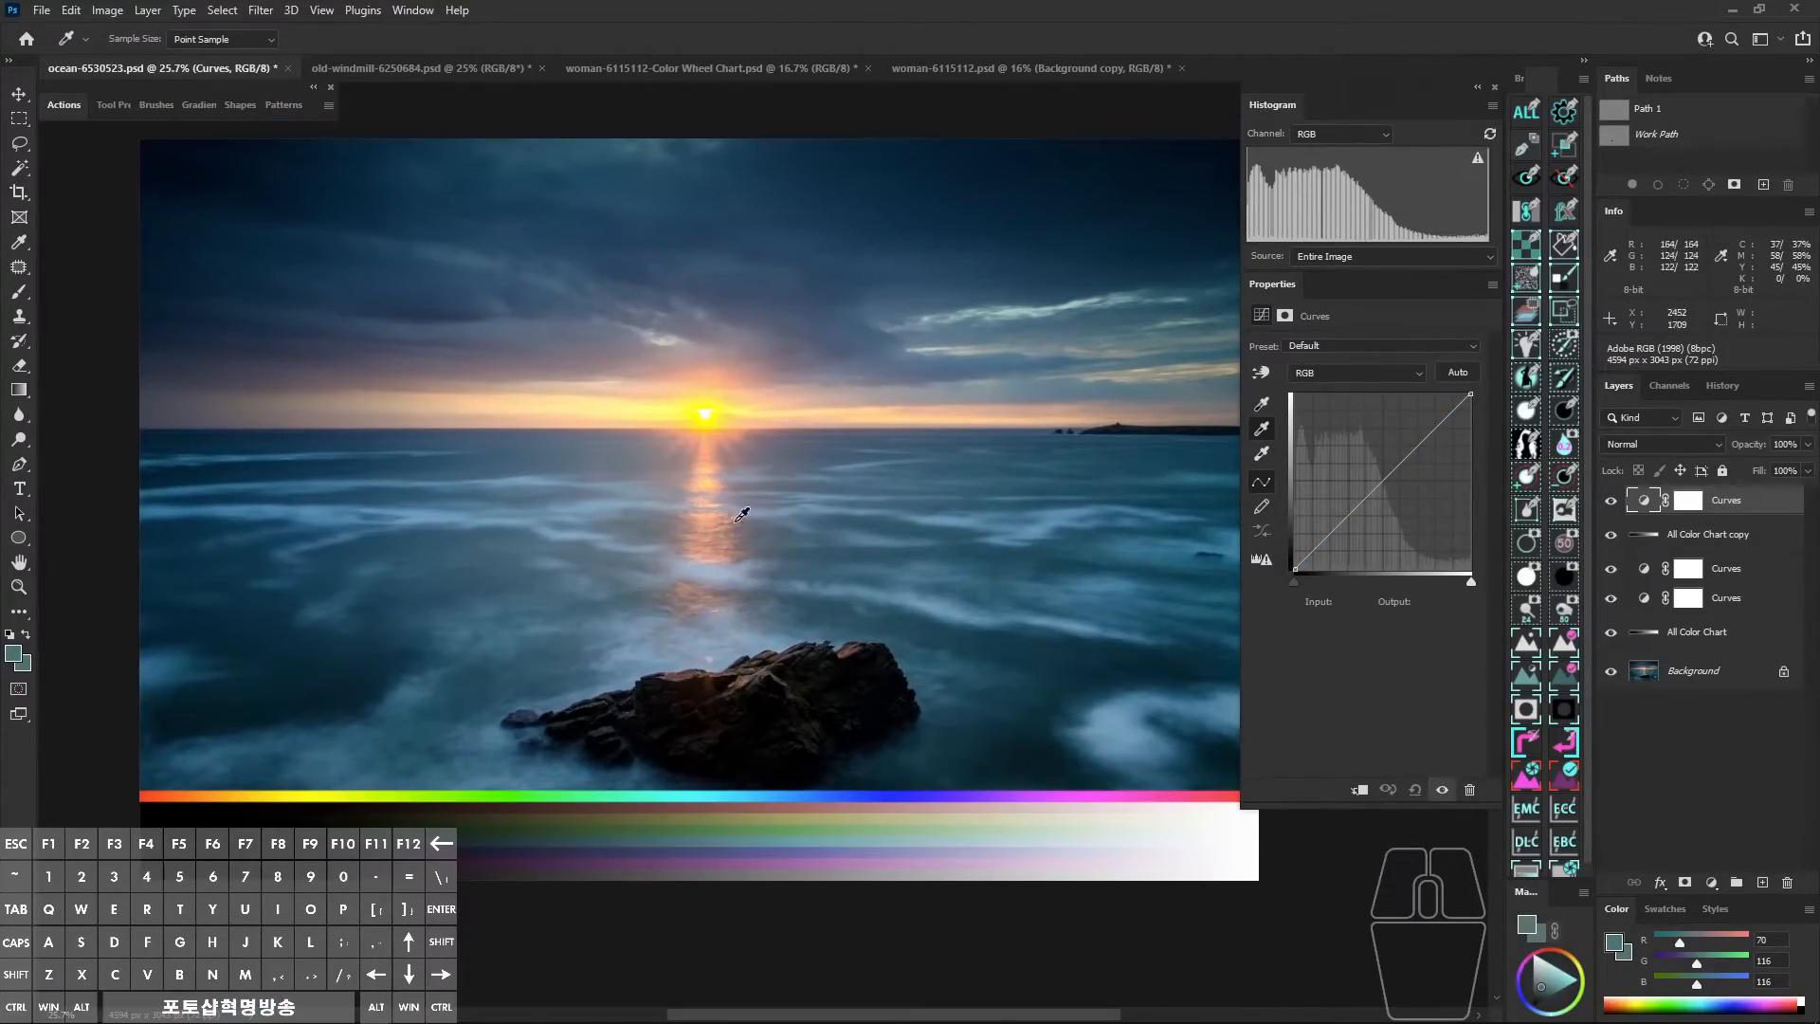
key(alt+z)
mouse_move(843, 422)
mouse_down()
mouse_move(508, 392)
mouse_move(853, 438)
mouse_up()
click(702, 834)
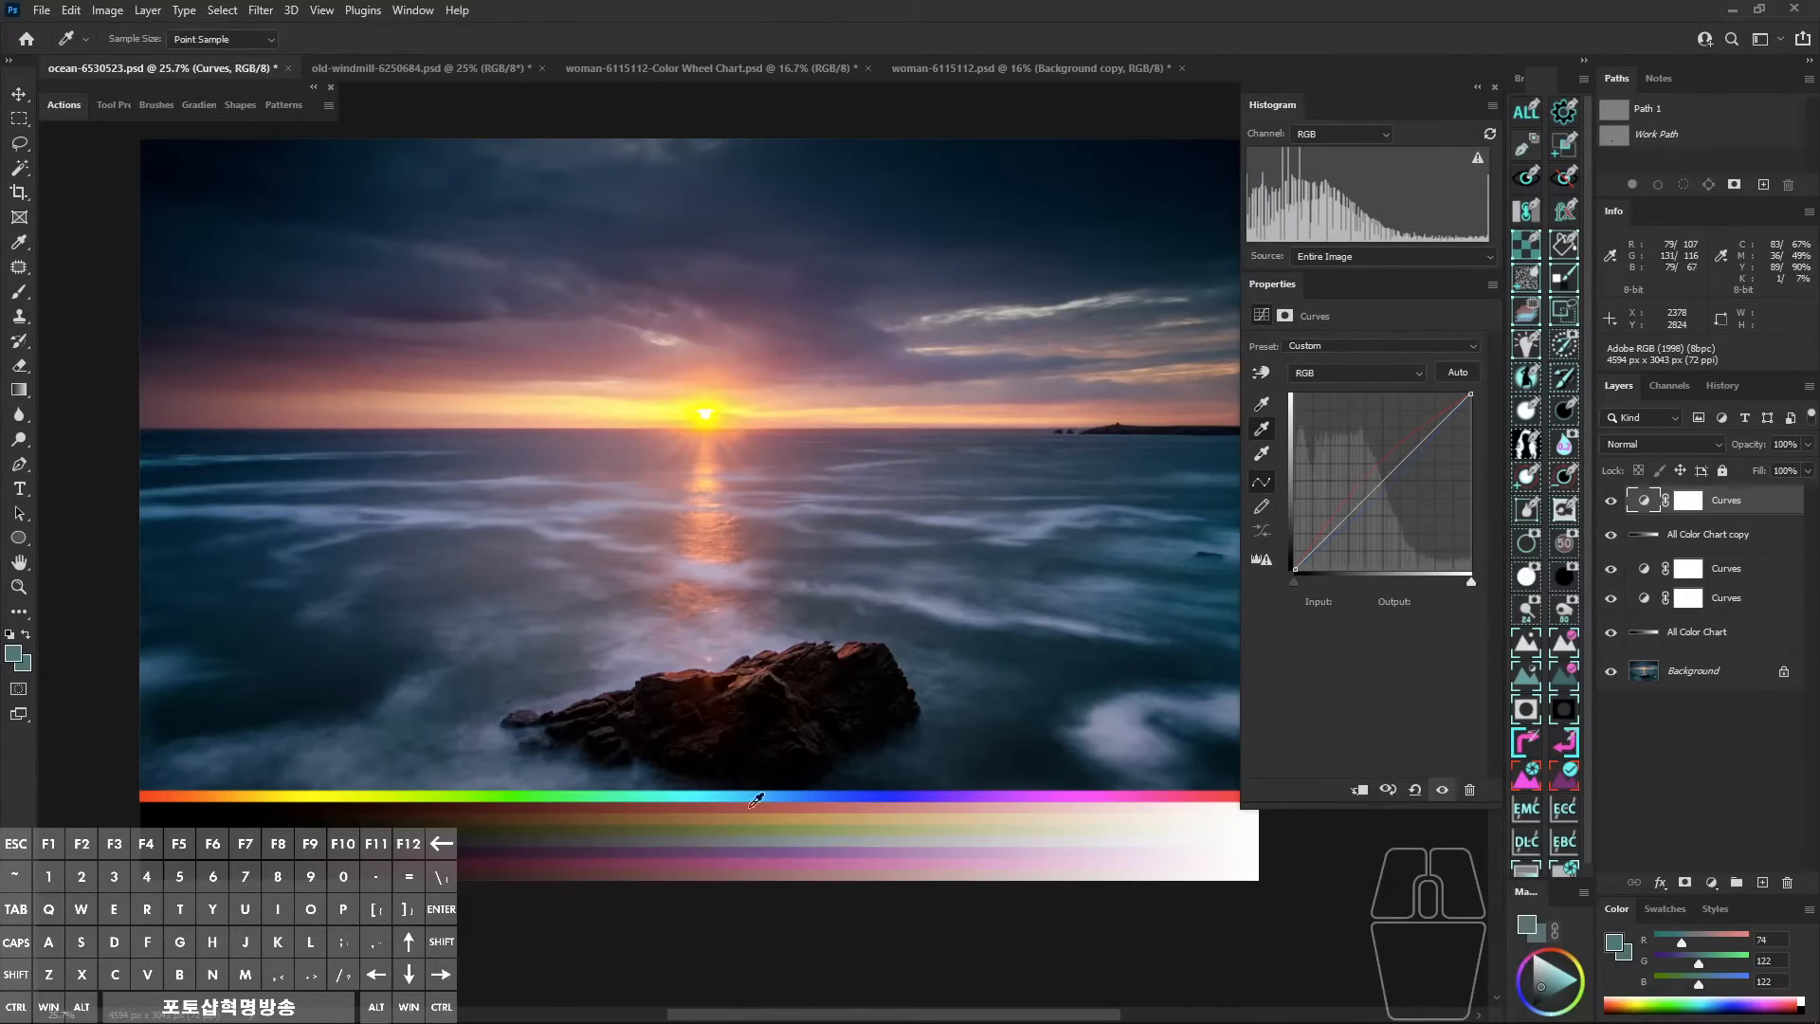
Move the All Color Chart copy layer to the top of the layer stack, above the third Curves layer.
click(1686, 537)
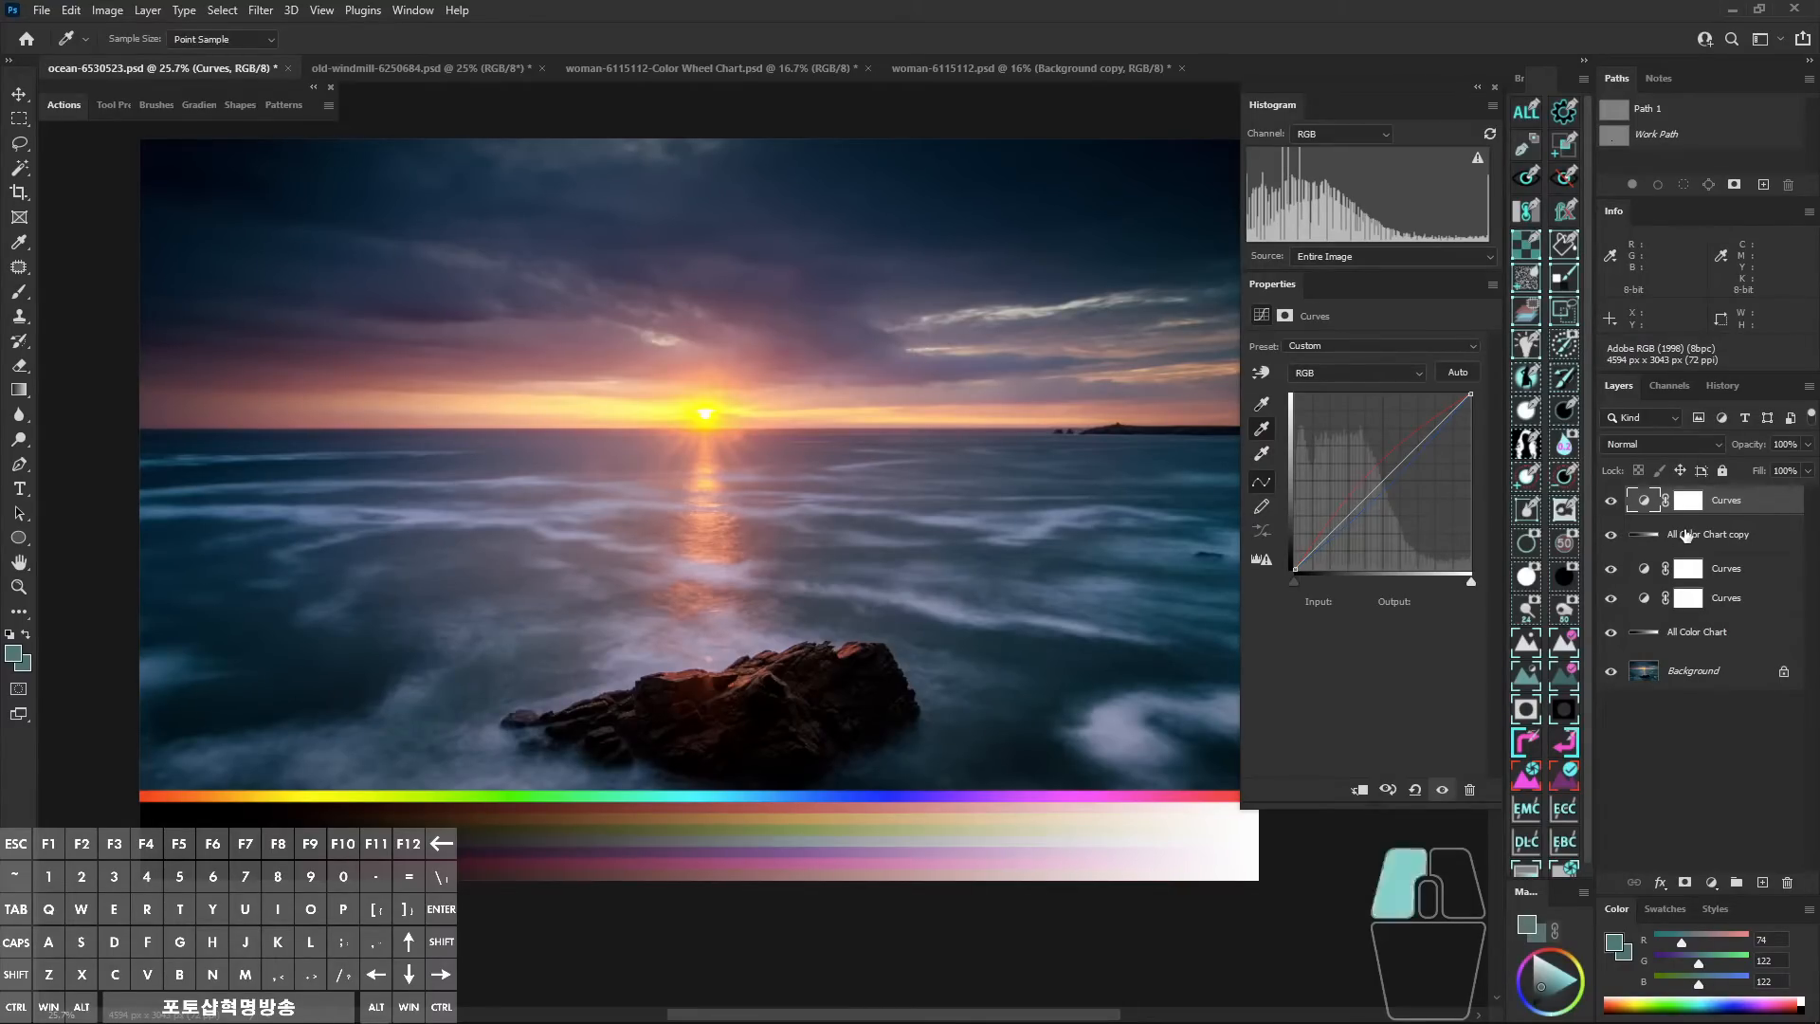
drag(1685, 538, 1685, 508)
click(1686, 508)
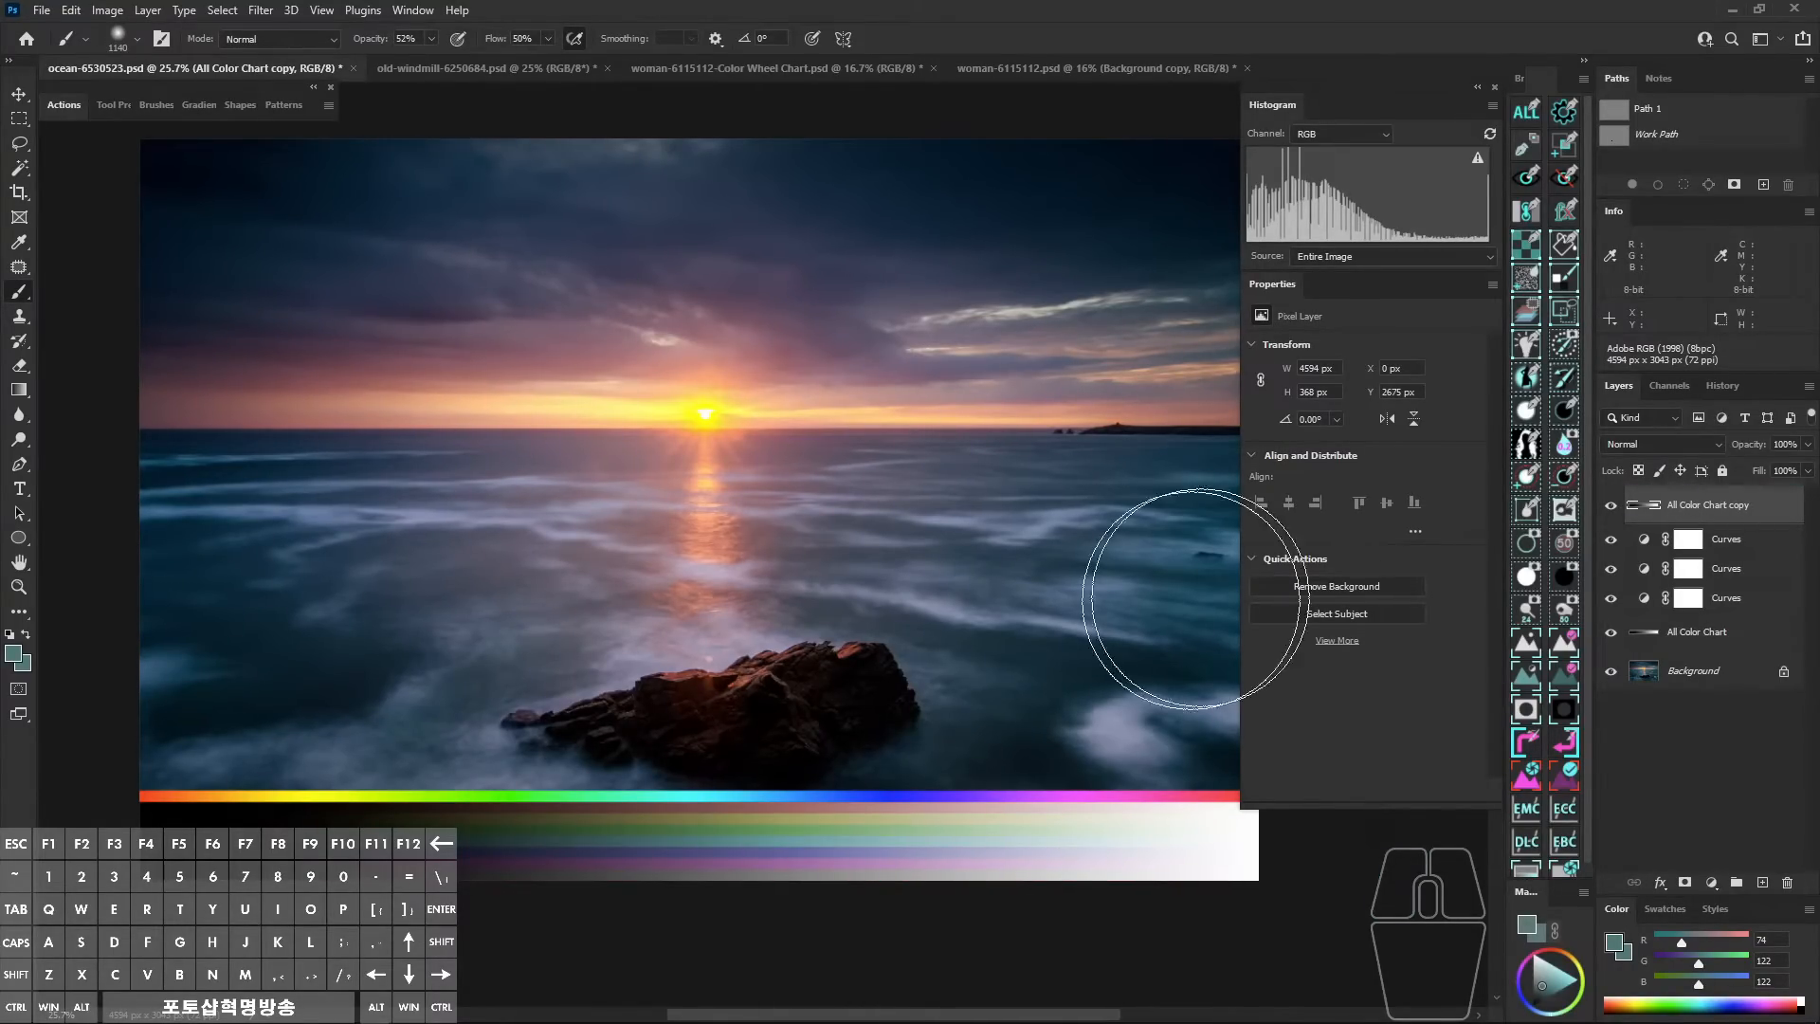
Add a fourth Curves adjustment layer and set its gray point by sampling RGB 104, 104, 63 from the color chart.
key(ctrl+shift+m)
drag(1068, 610, 1035, 647)
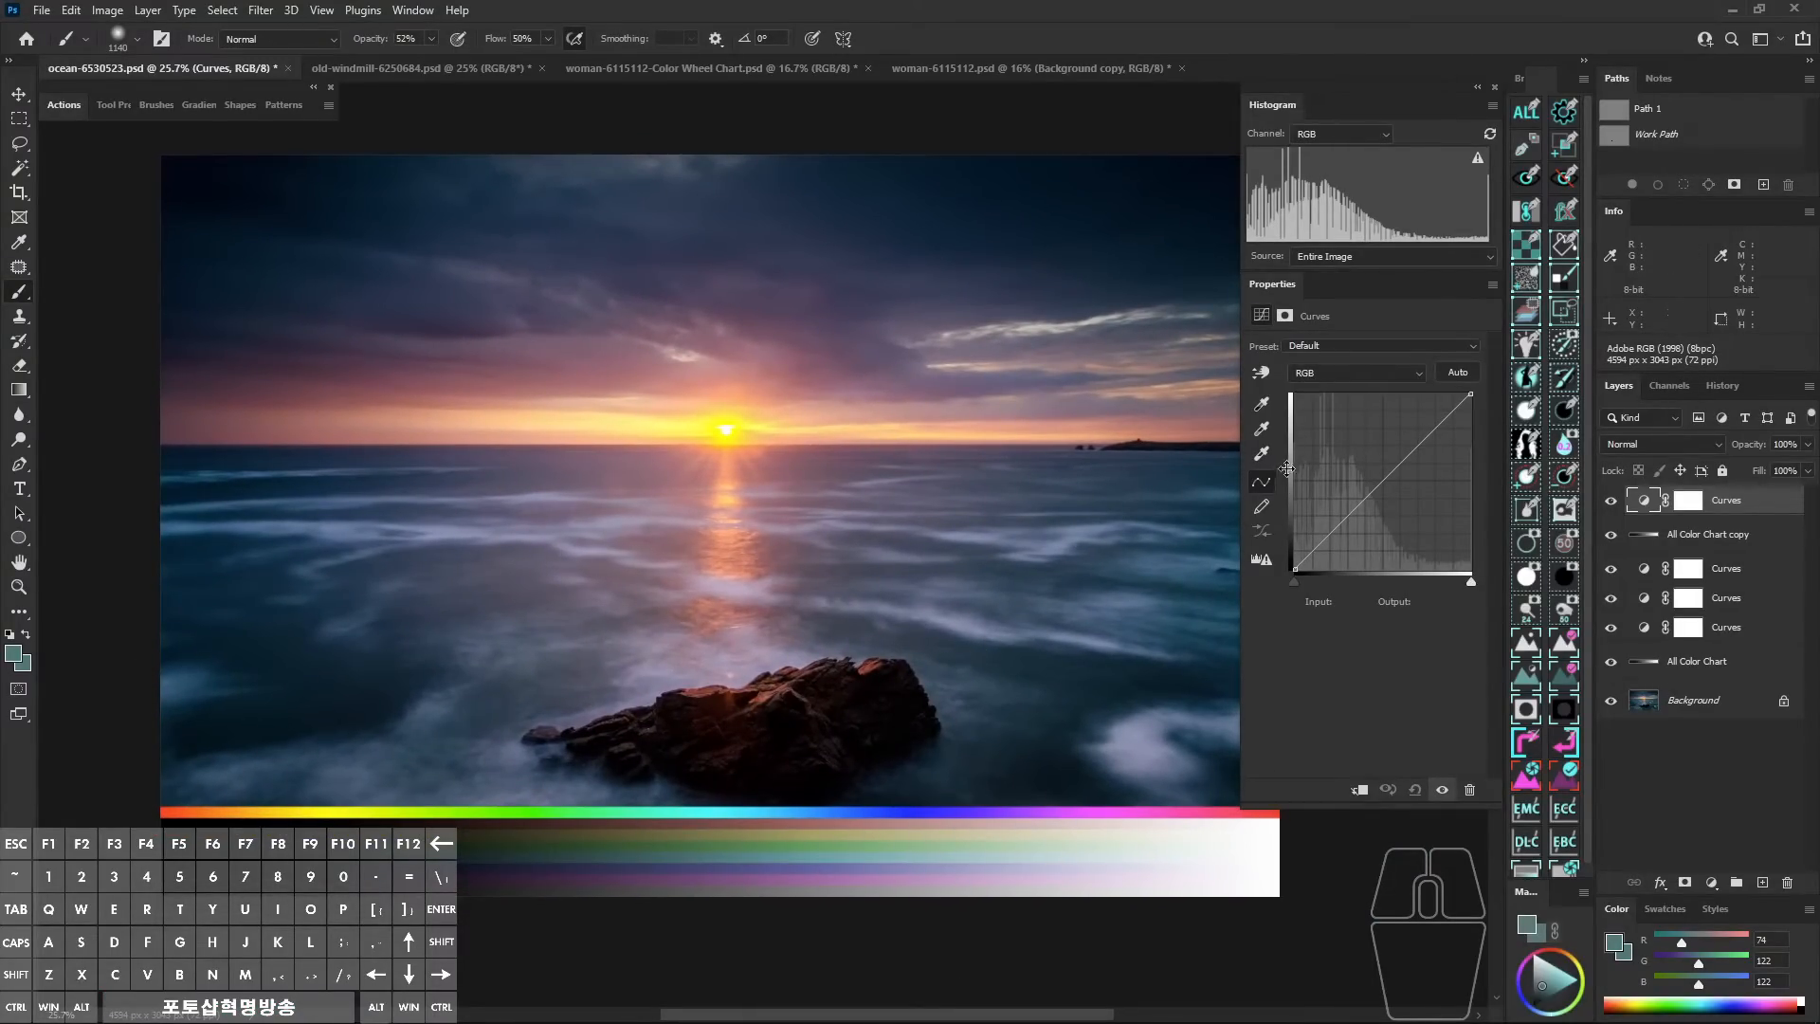
click(1265, 434)
click(926, 771)
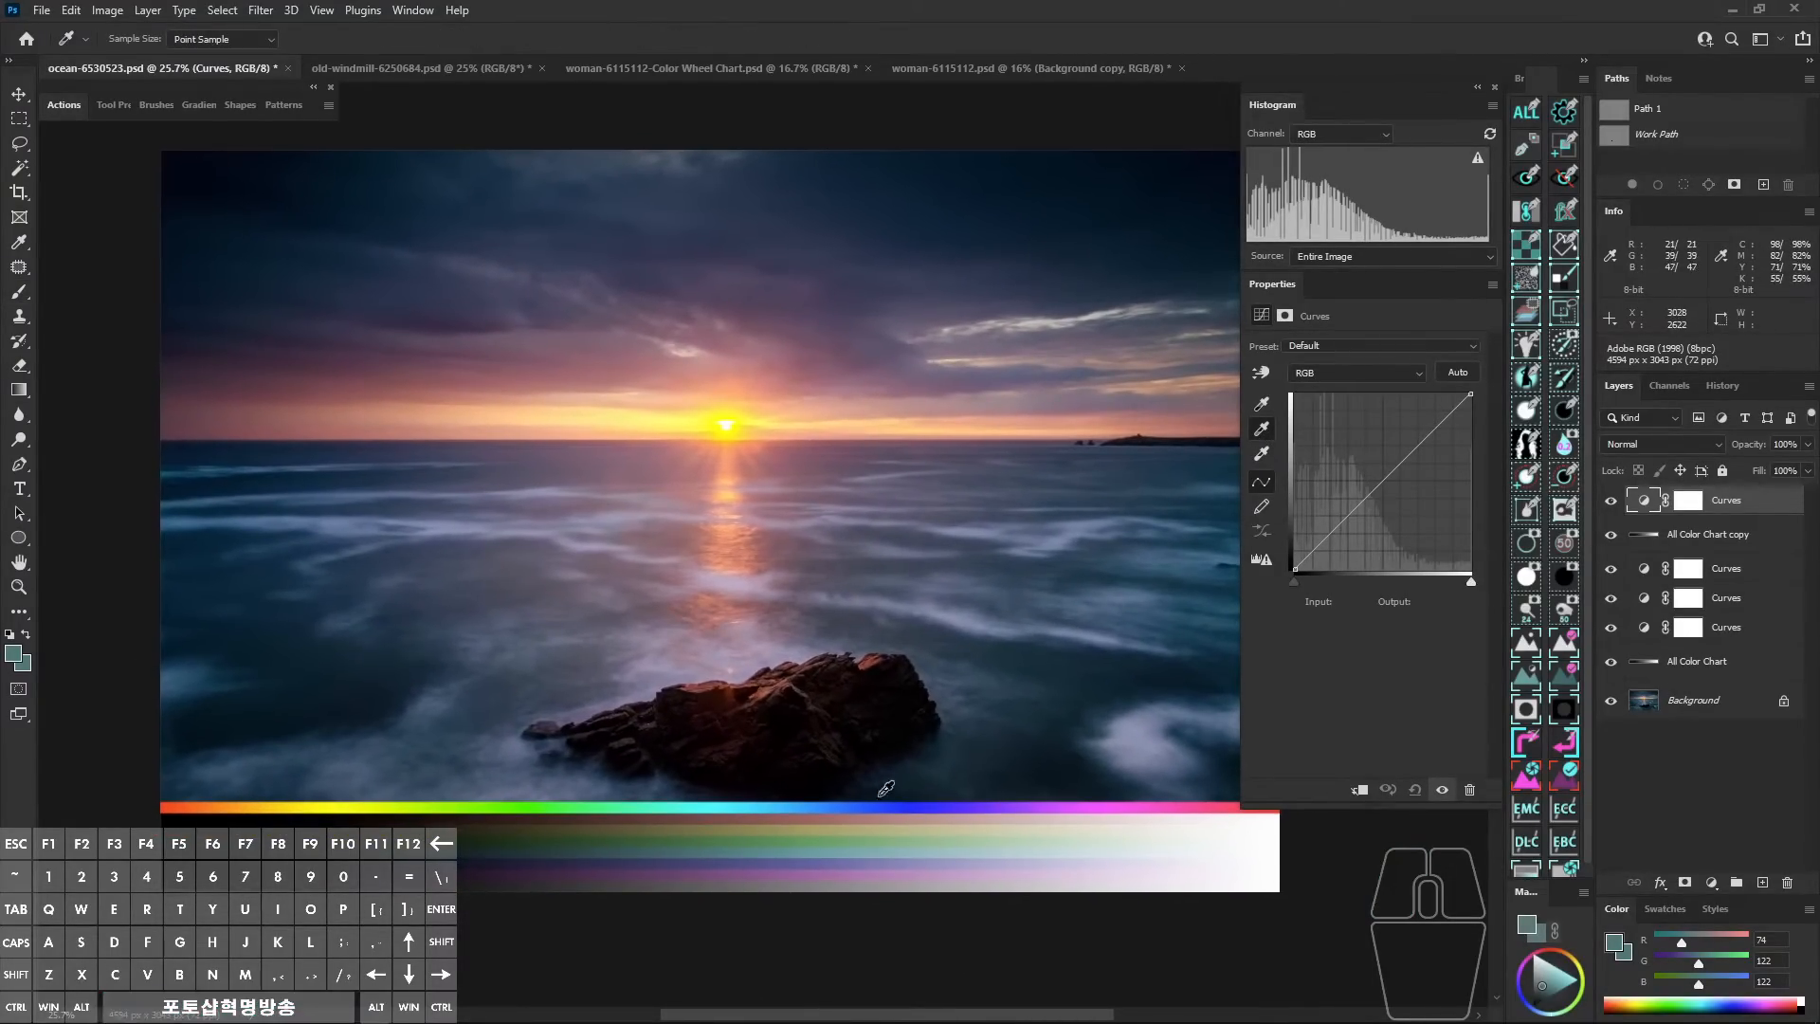
click(673, 825)
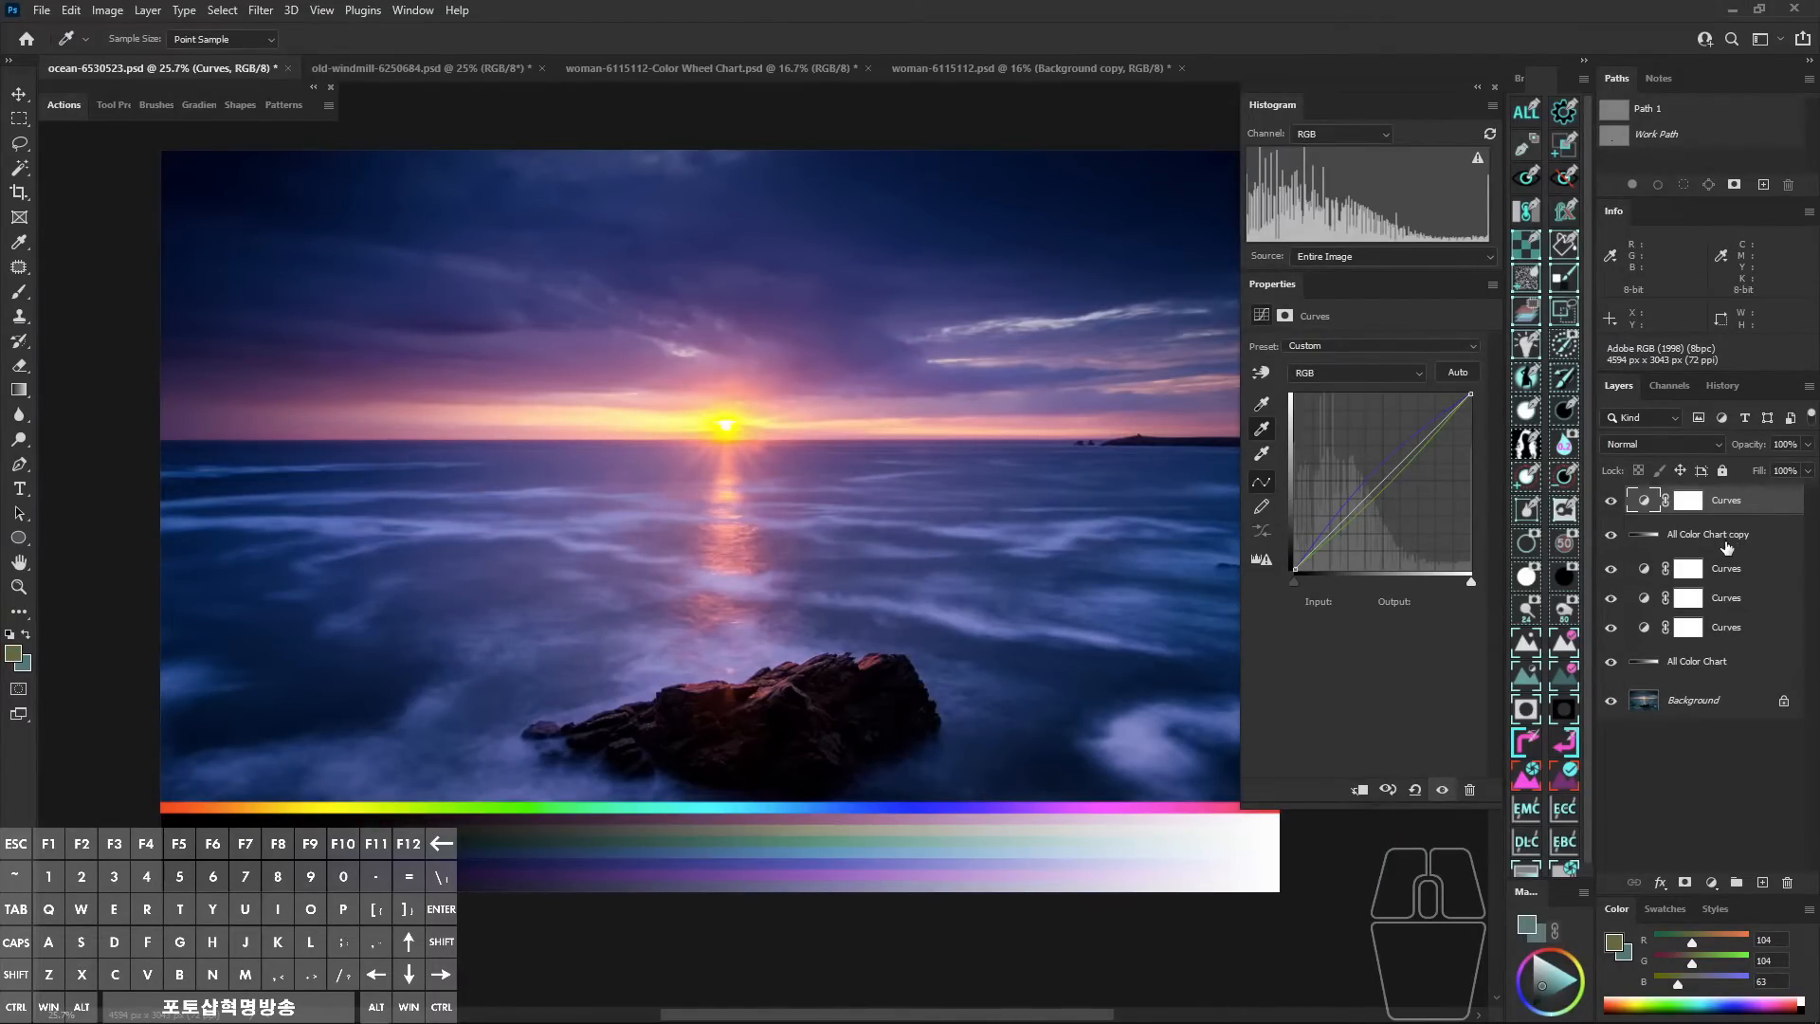
Move the All Color Chart copy layer above the fourth Curves layer, to the top of the layer stack.
key(b)
click(1727, 536)
drag(1727, 536, 1710, 492)
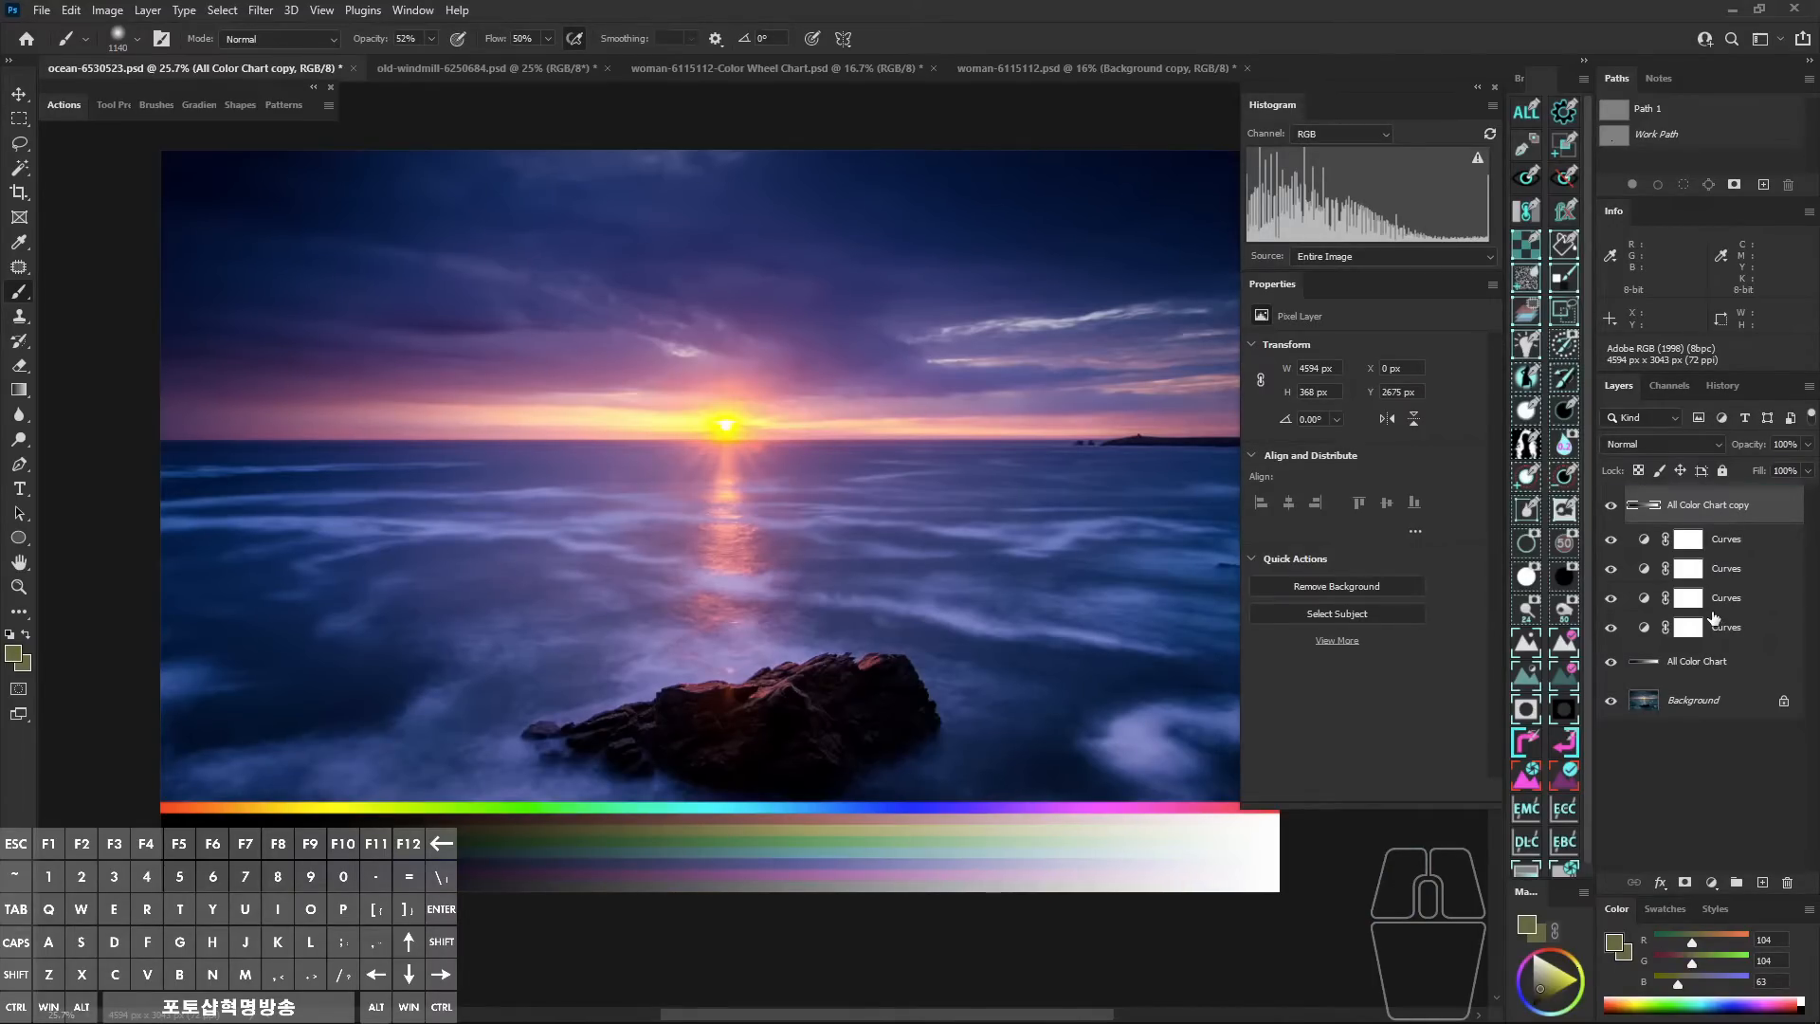
Delete the All Color Chart copy and All Color Chart layers, leaving the four Curves layers above the Background.
key(alt)
alt+click(1788, 885)
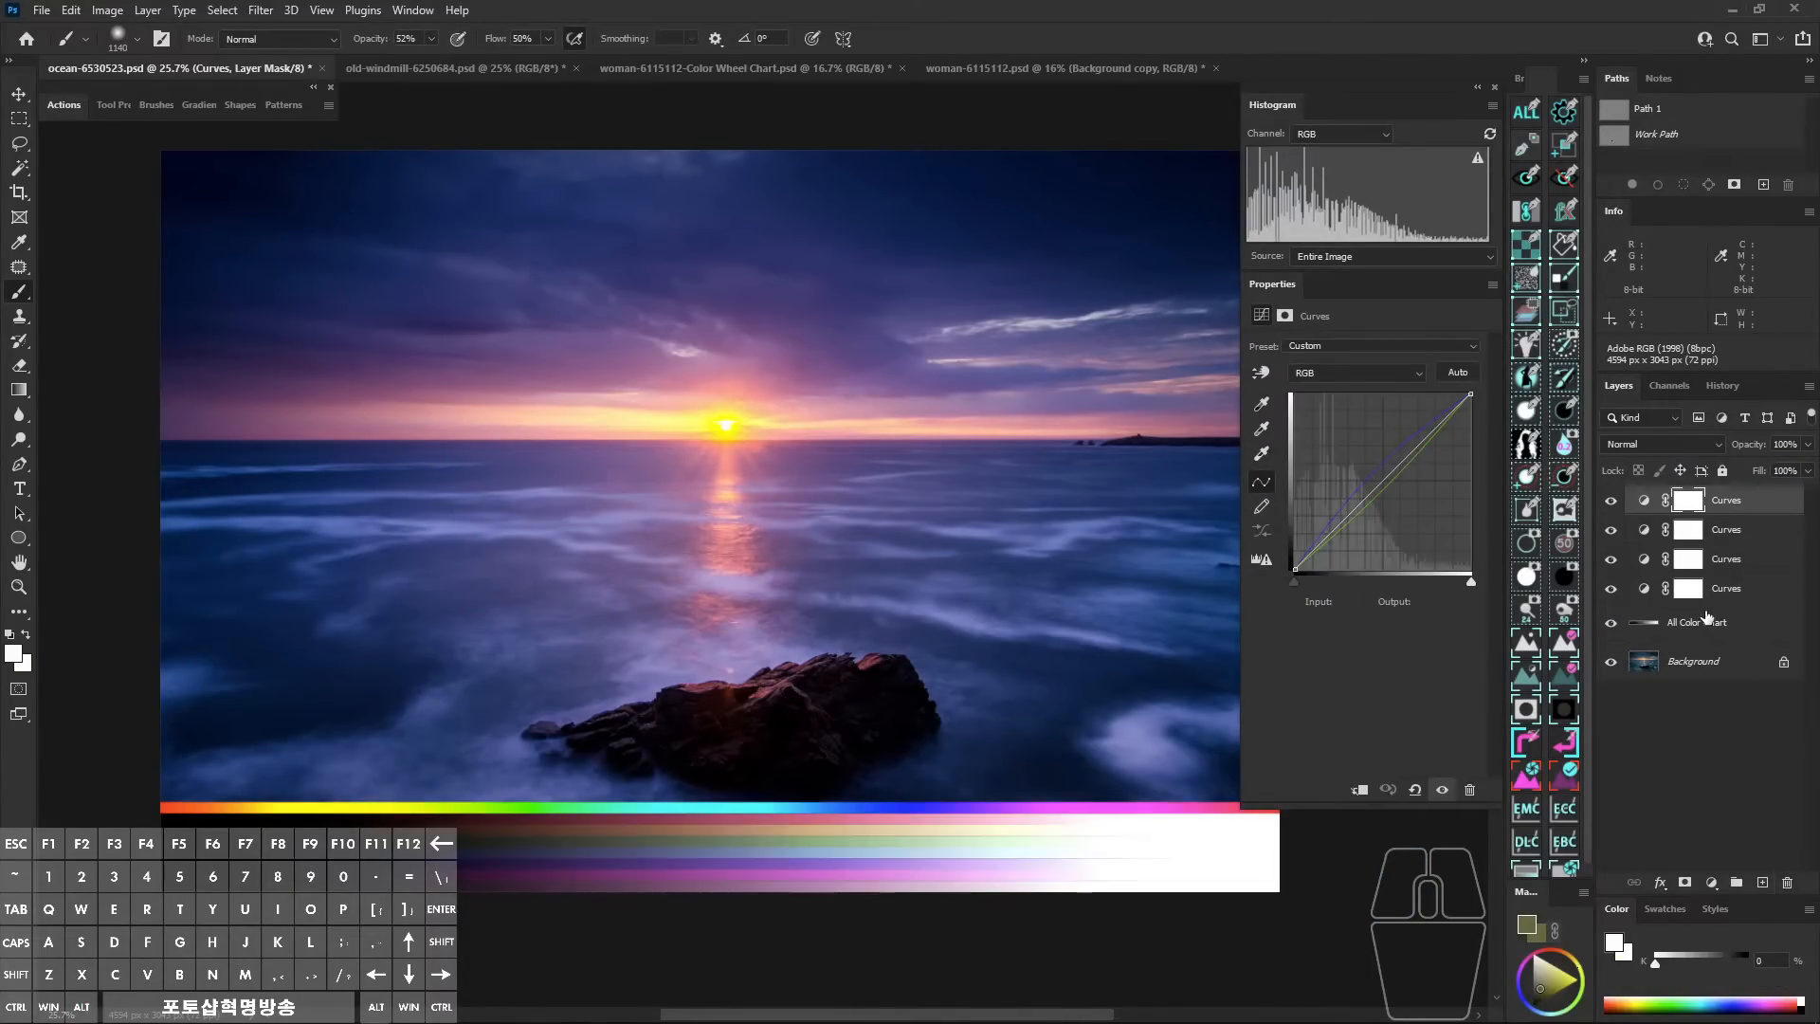
alt+click(1787, 883)
drag(1028, 679, 1033, 738)
drag(1031, 661, 1013, 650)
Select and hide all four Curves layers to compare with the original sunset, and show only the lowest one again.
click(1748, 508)
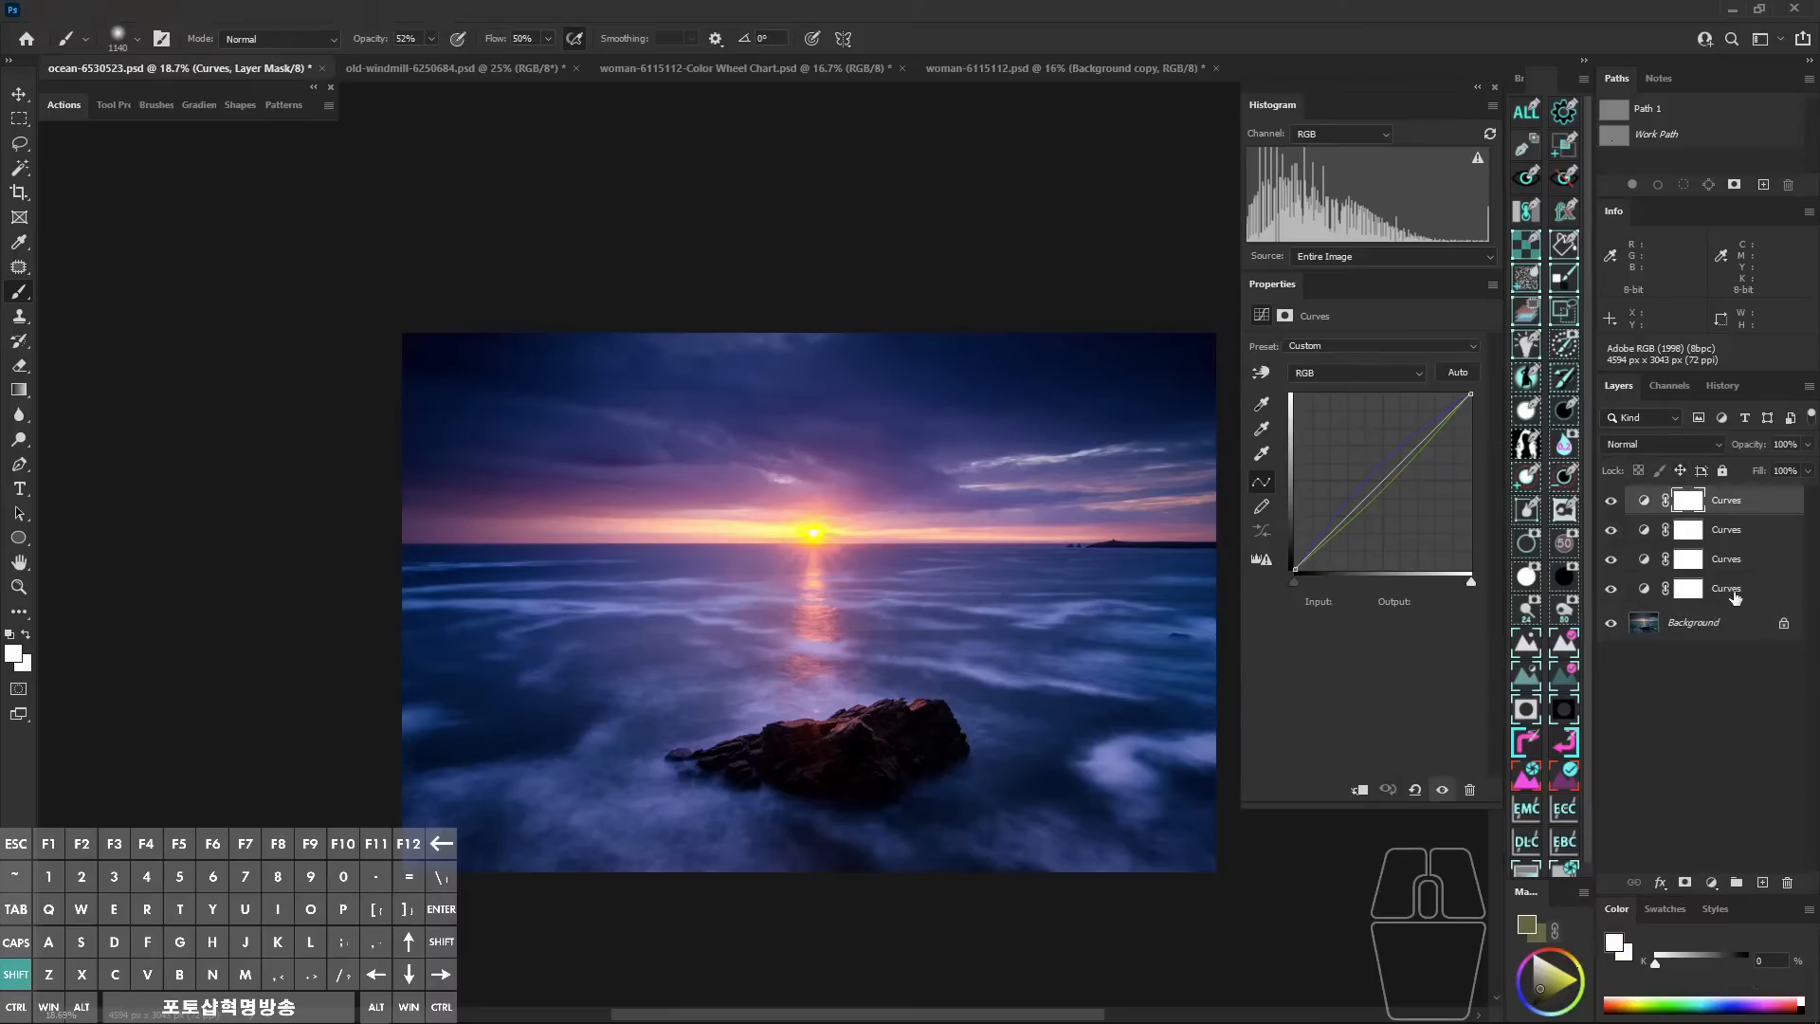
shift+click(1733, 593)
drag(1614, 503, 1617, 538)
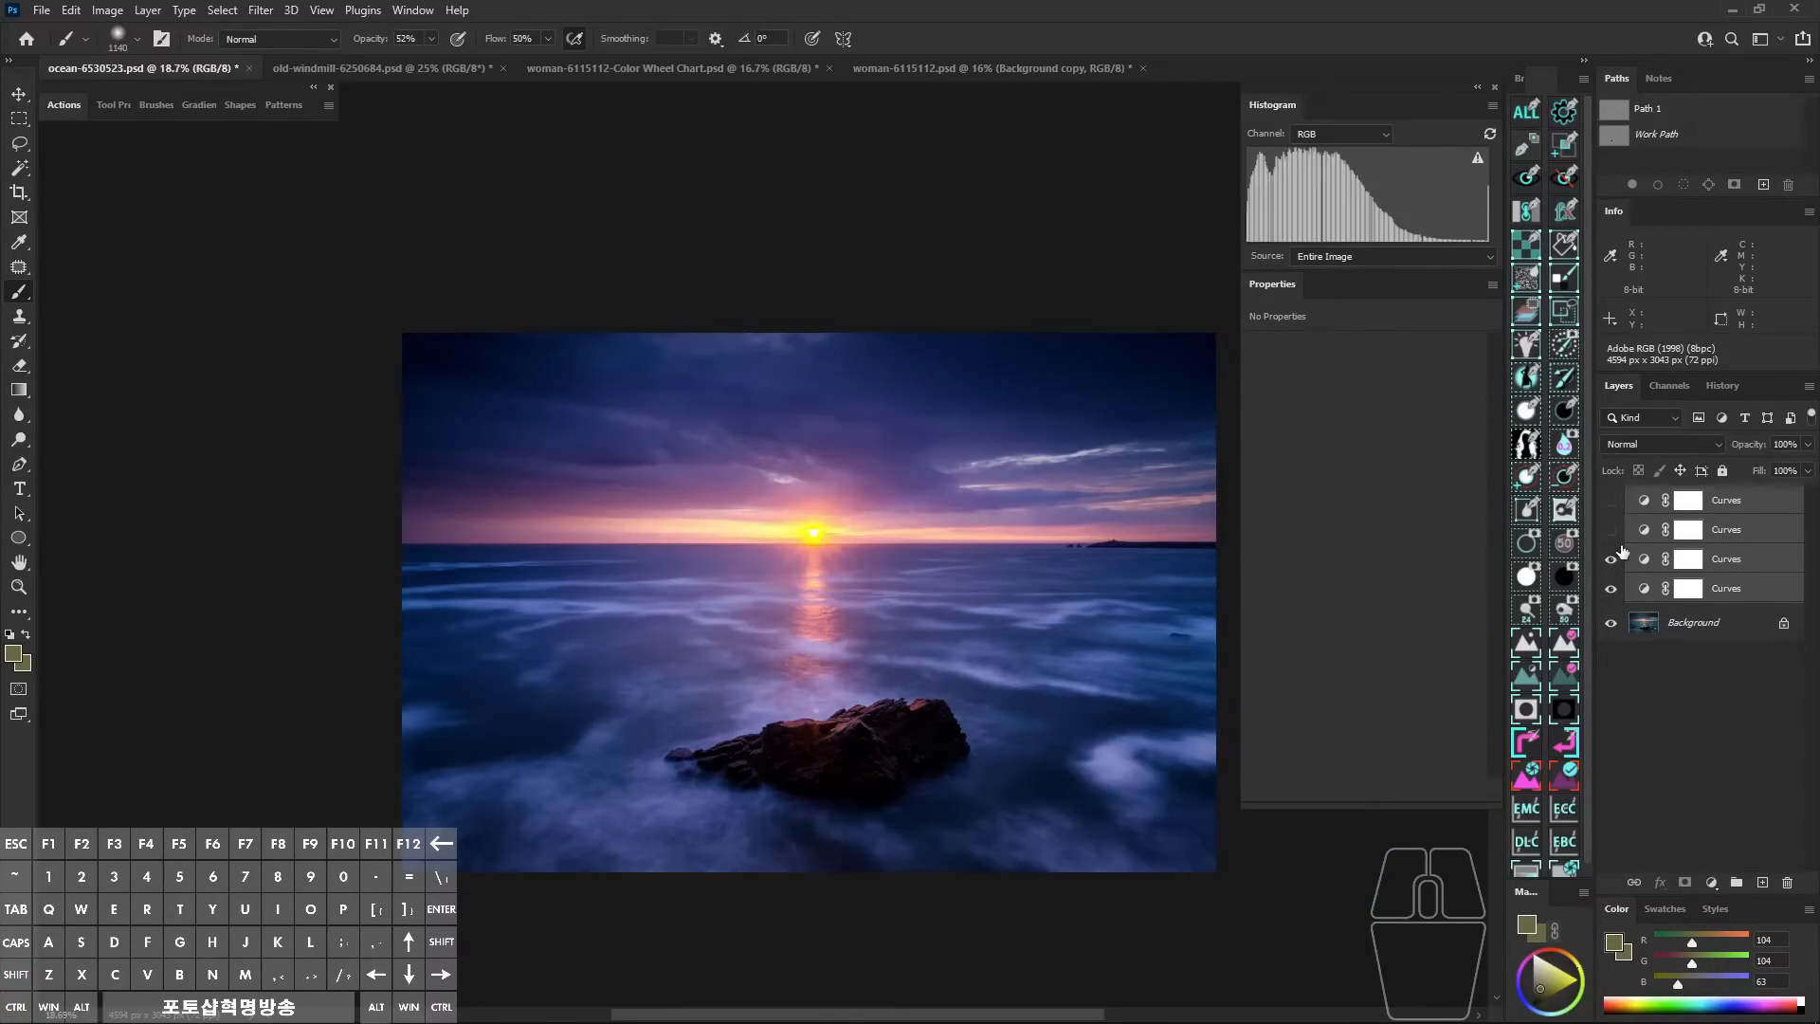
click(1612, 558)
click(1611, 587)
click(1611, 588)
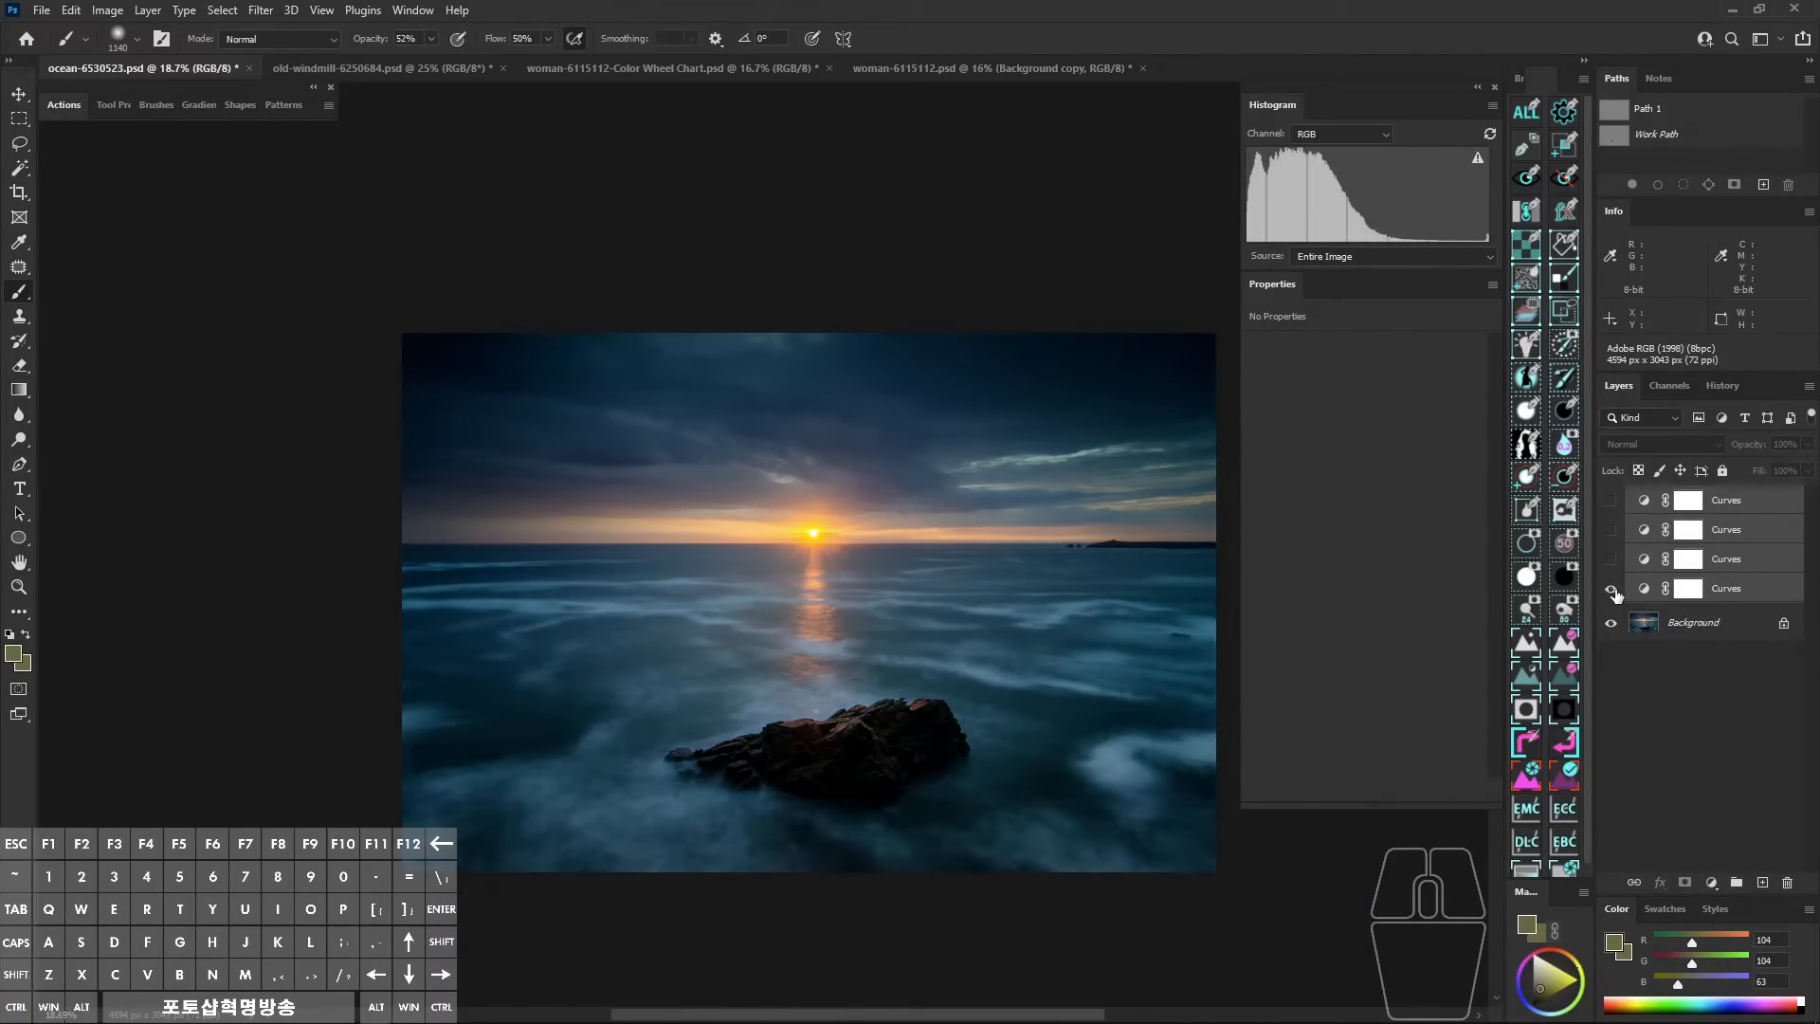
Preview the second, third and fourth Curves layers one at a time over the lowest one, hiding each again.
click(1611, 559)
click(1612, 559)
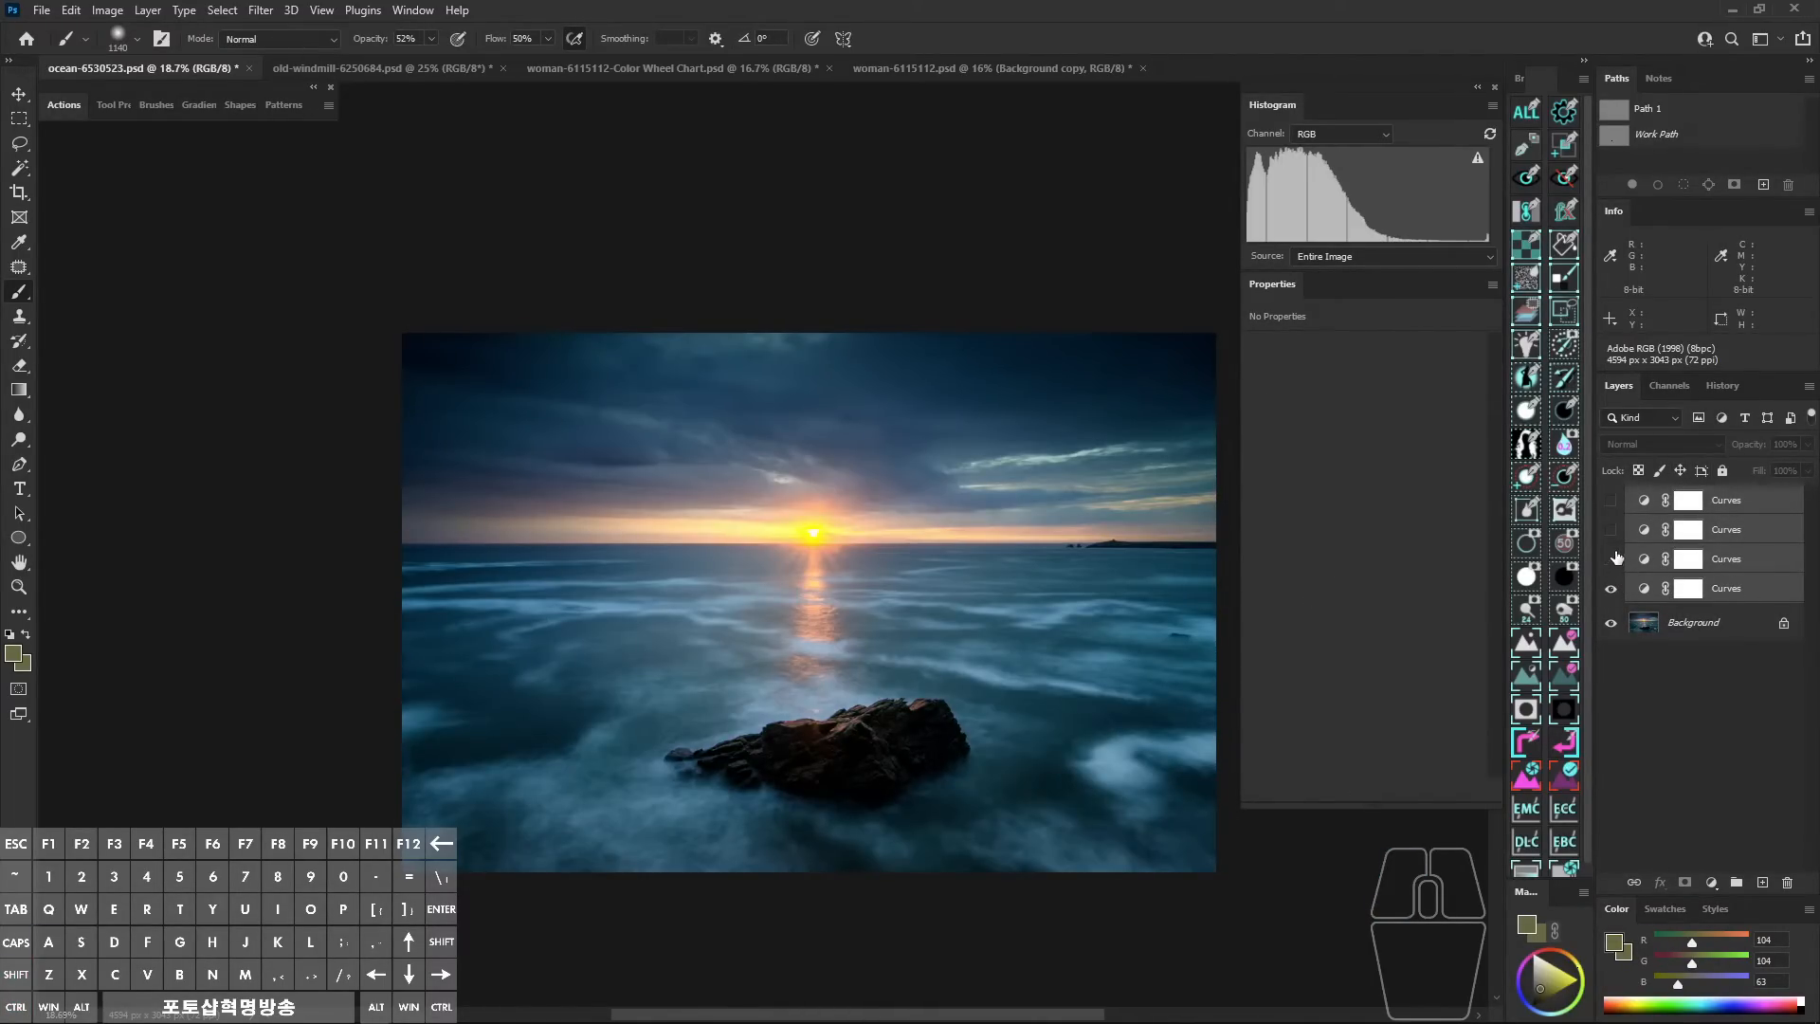
click(1611, 531)
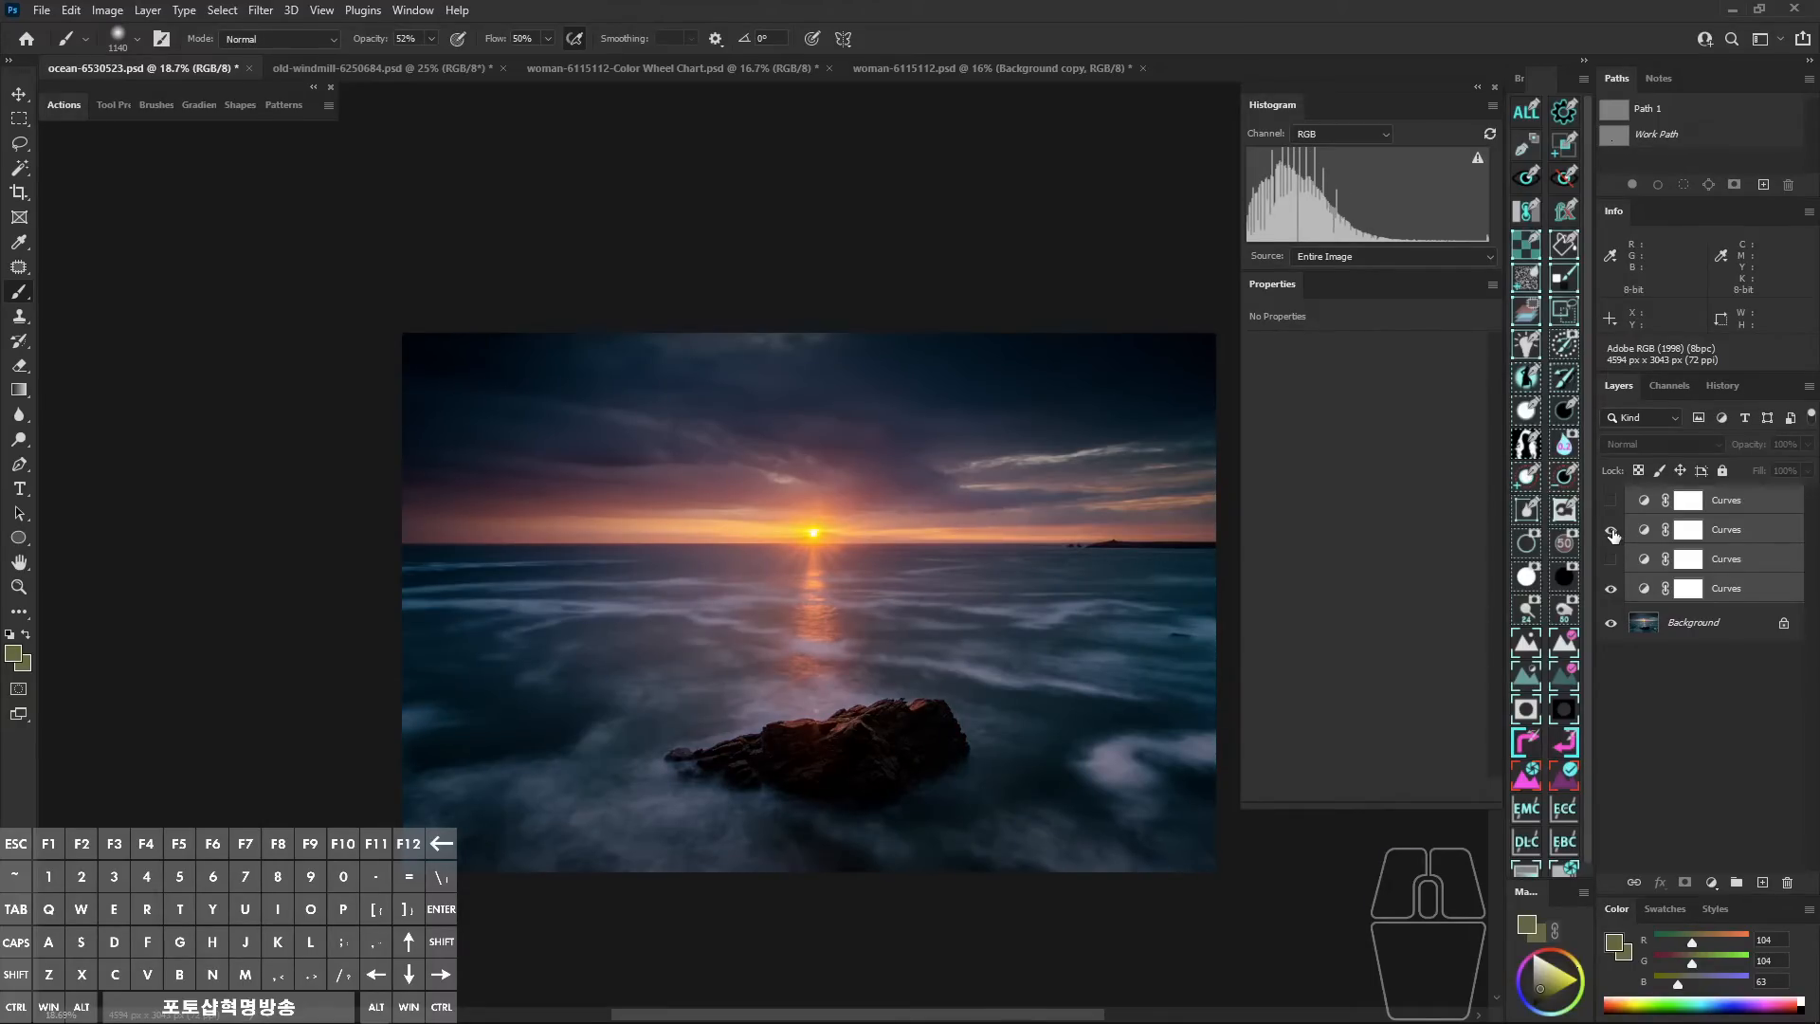
click(1612, 531)
click(1611, 501)
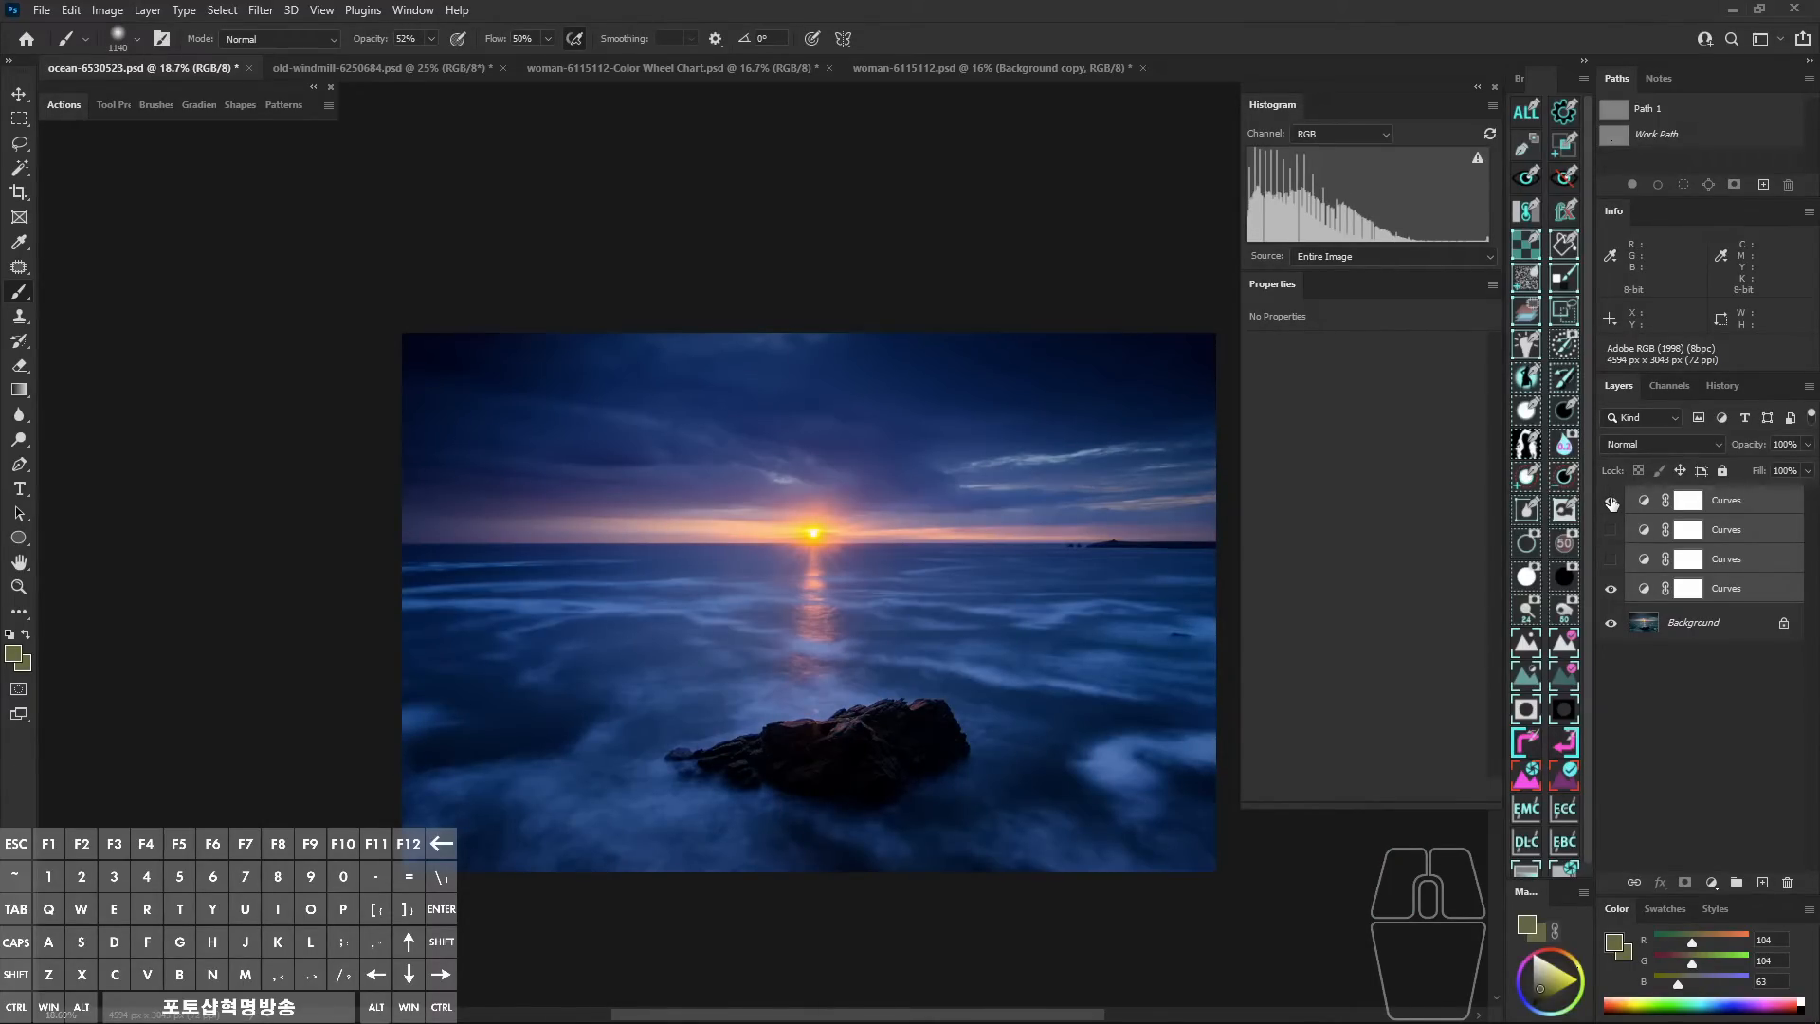
click(1611, 501)
Show the second-lowest Curves layer and invert the masks of the two lowest Curves layers to black.
click(1611, 559)
key(ctrl+0)
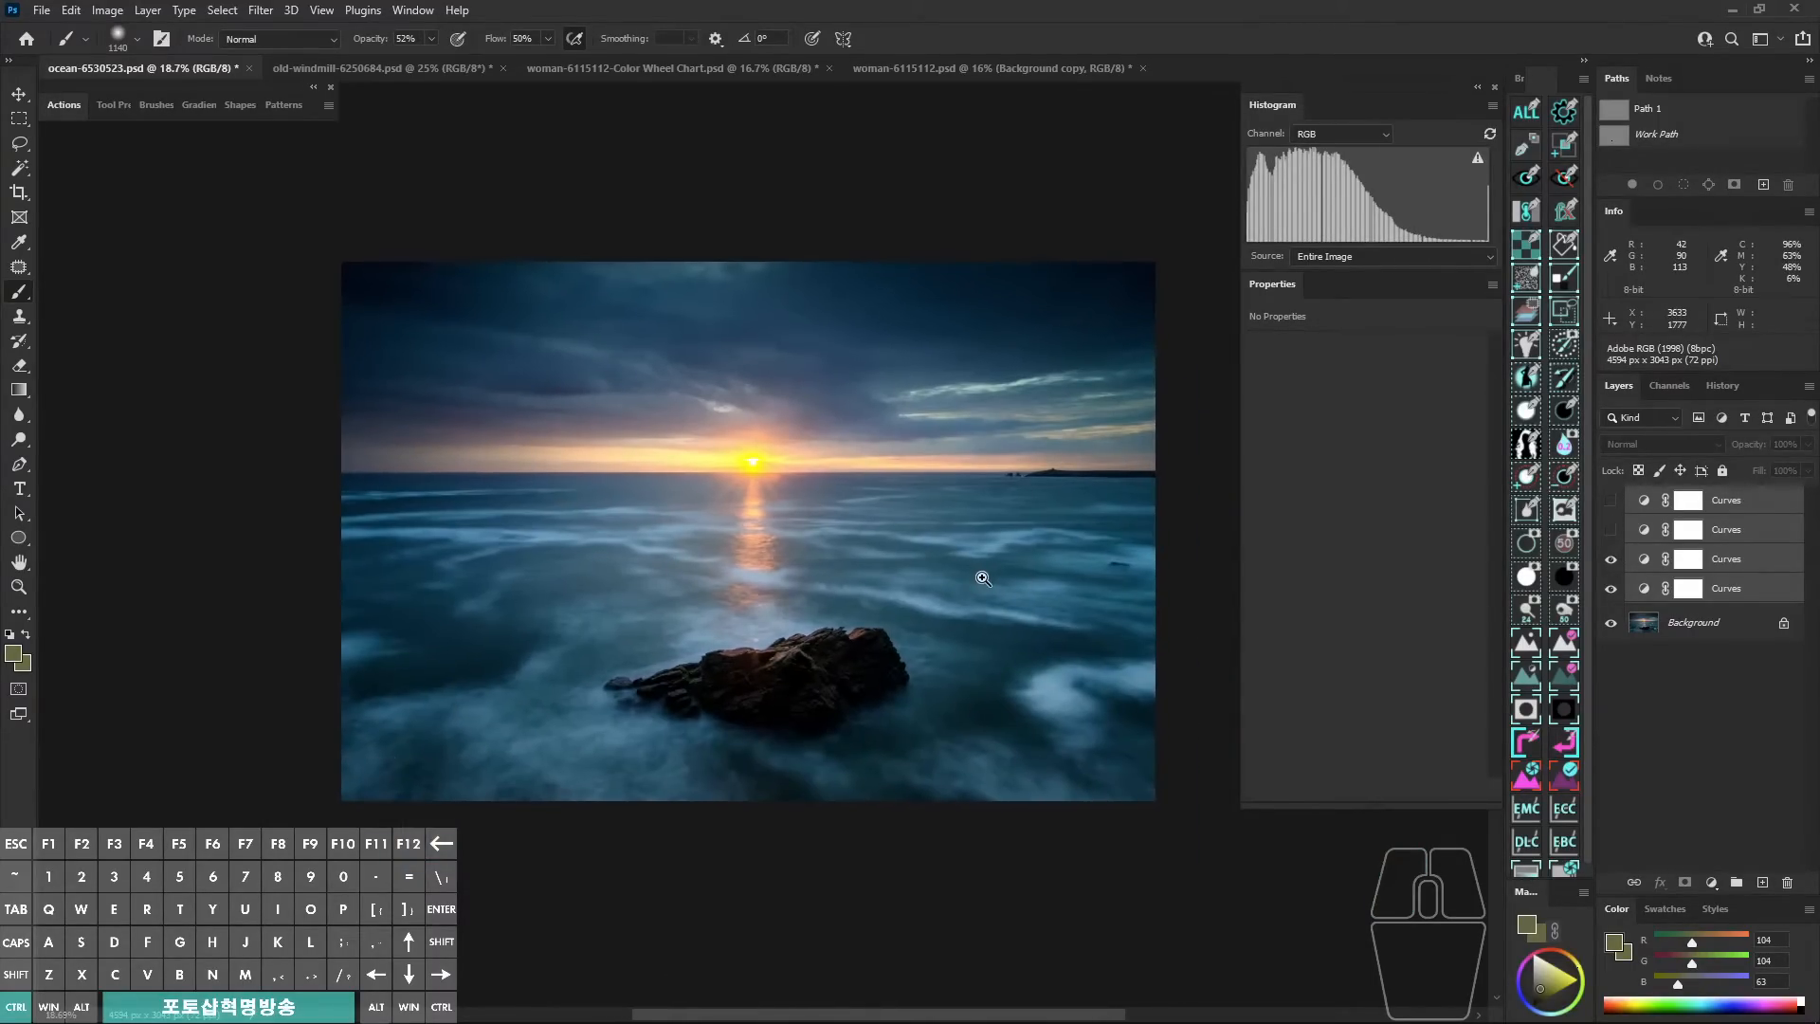
click(1701, 589)
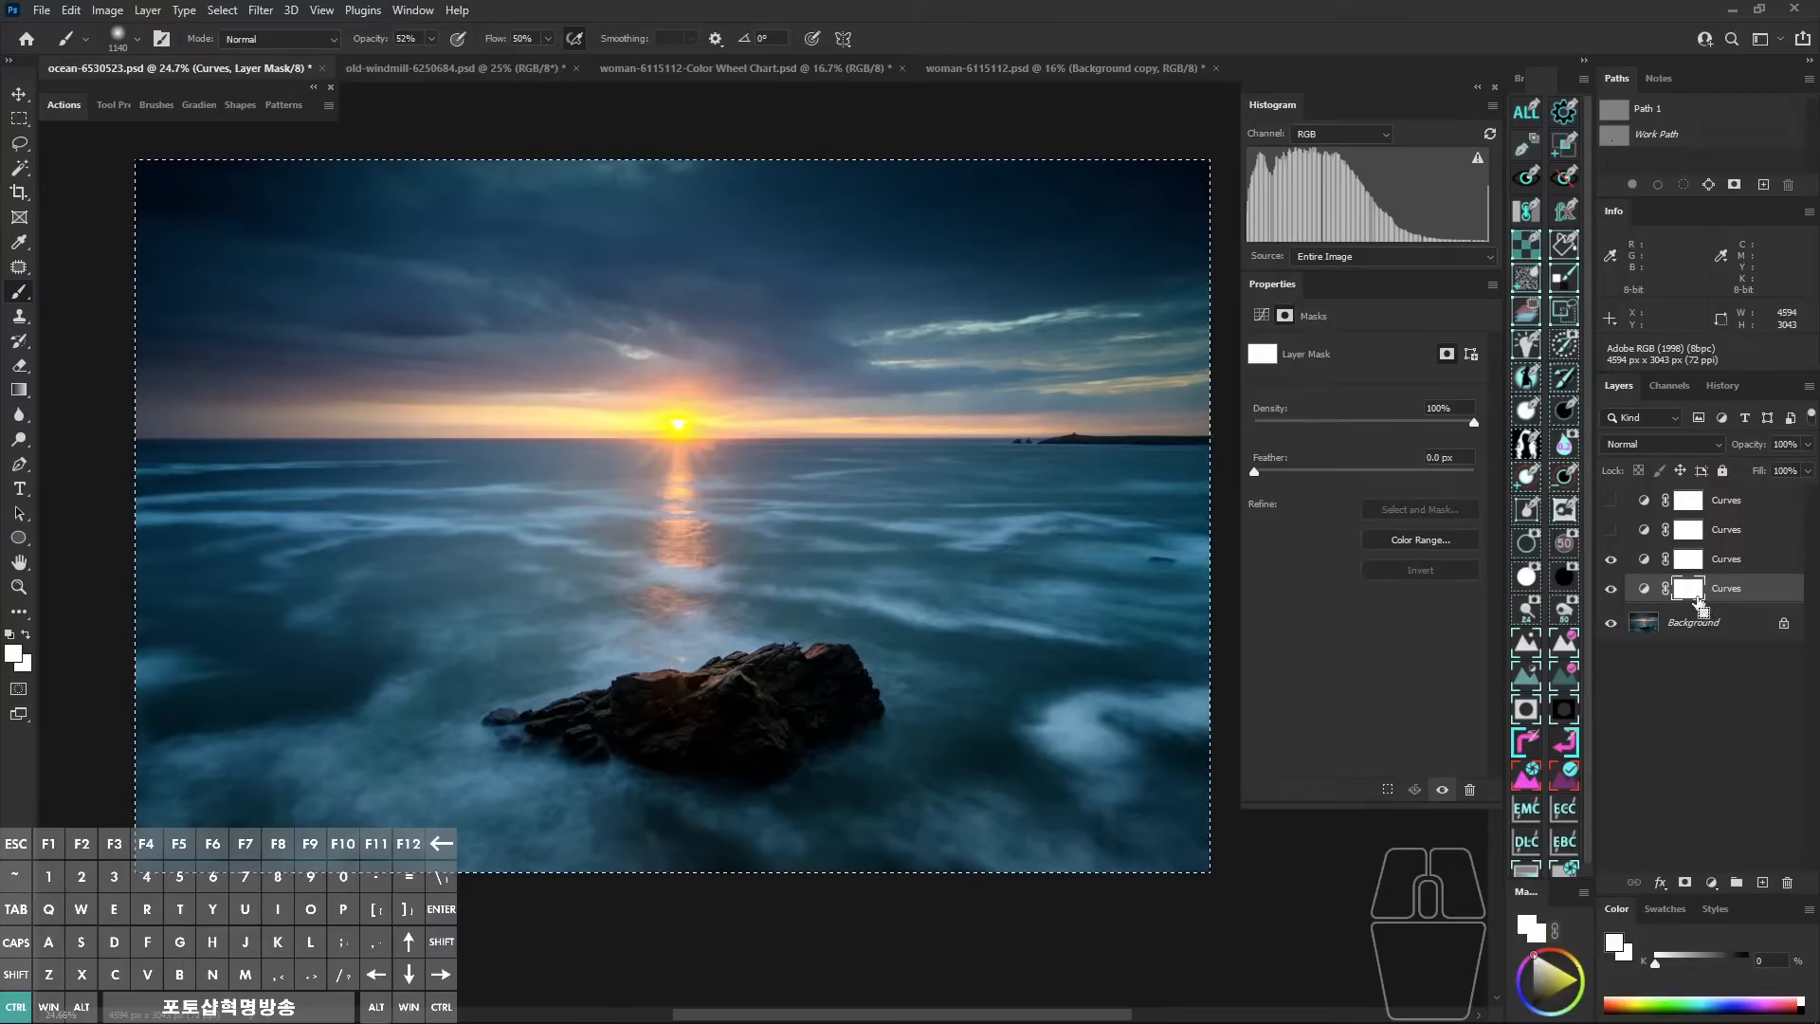
ctrl+click(1693, 597)
key(ctrl+d)
key(ctrl+i)
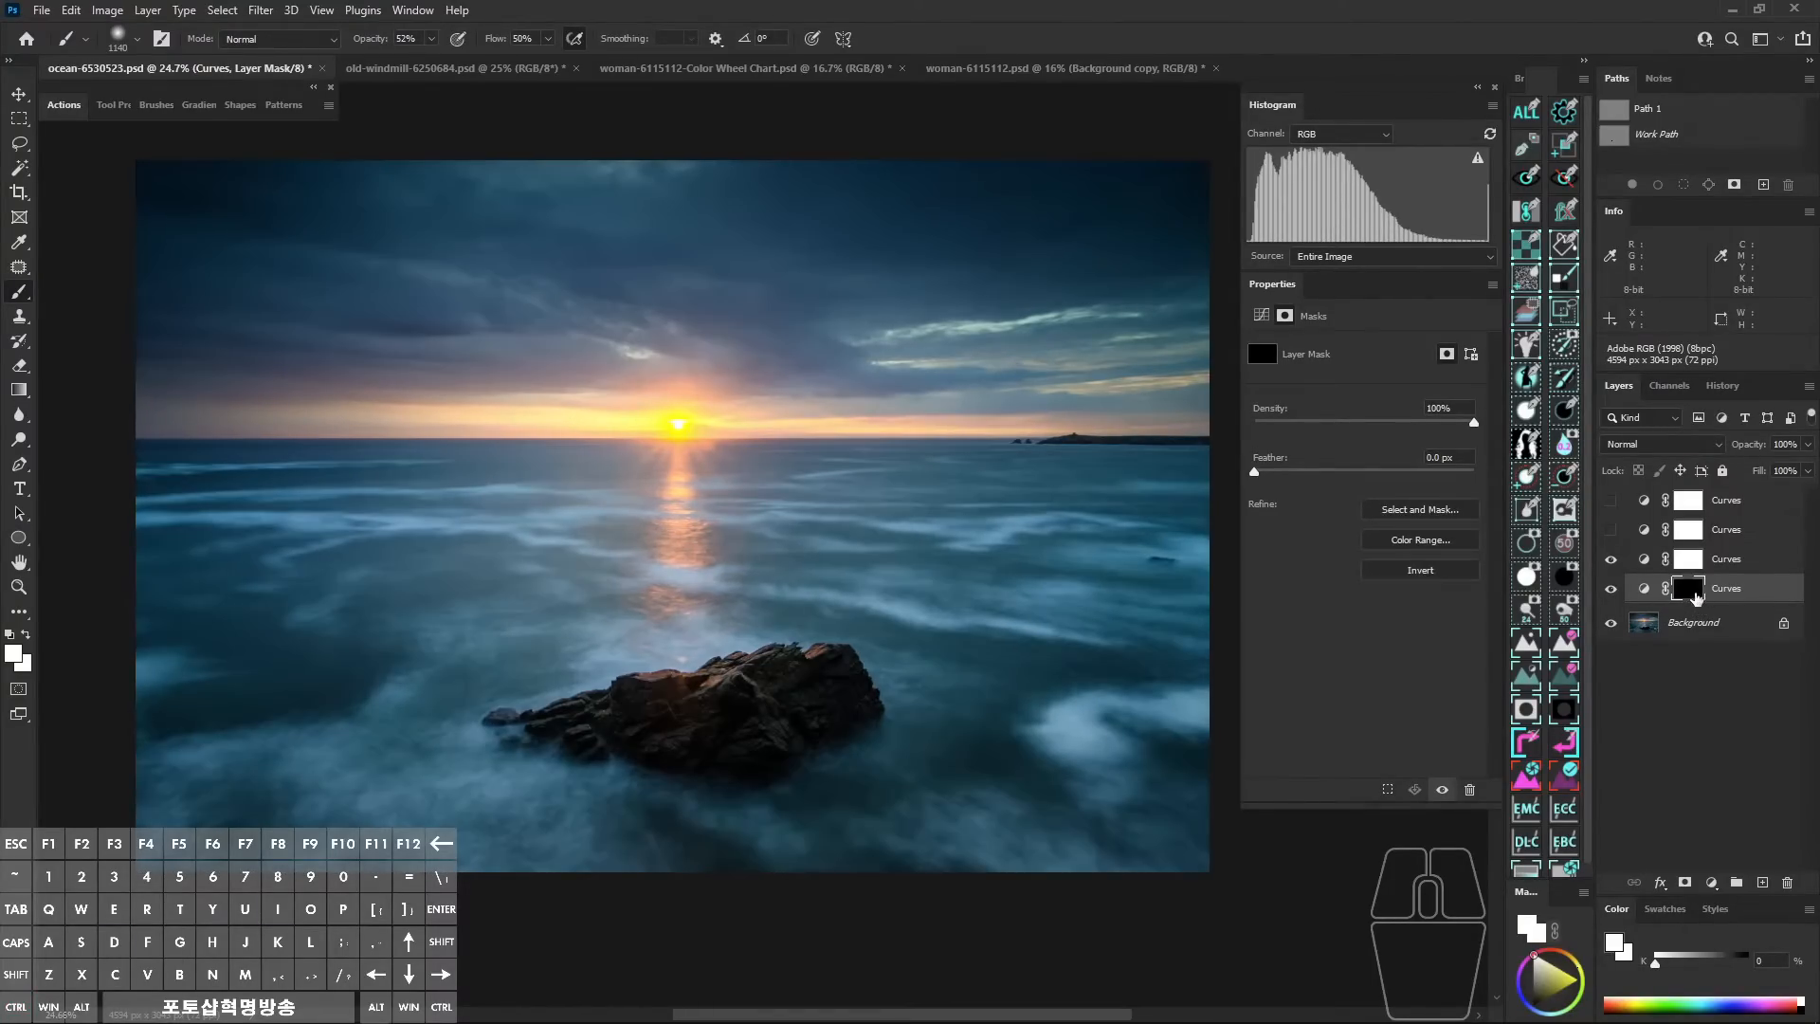
click(1692, 565)
key(ctrl+i)
Compare the lowest Curves layer with its mask disabled and paint white on that mask over the sea beside the rock.
click(1687, 589)
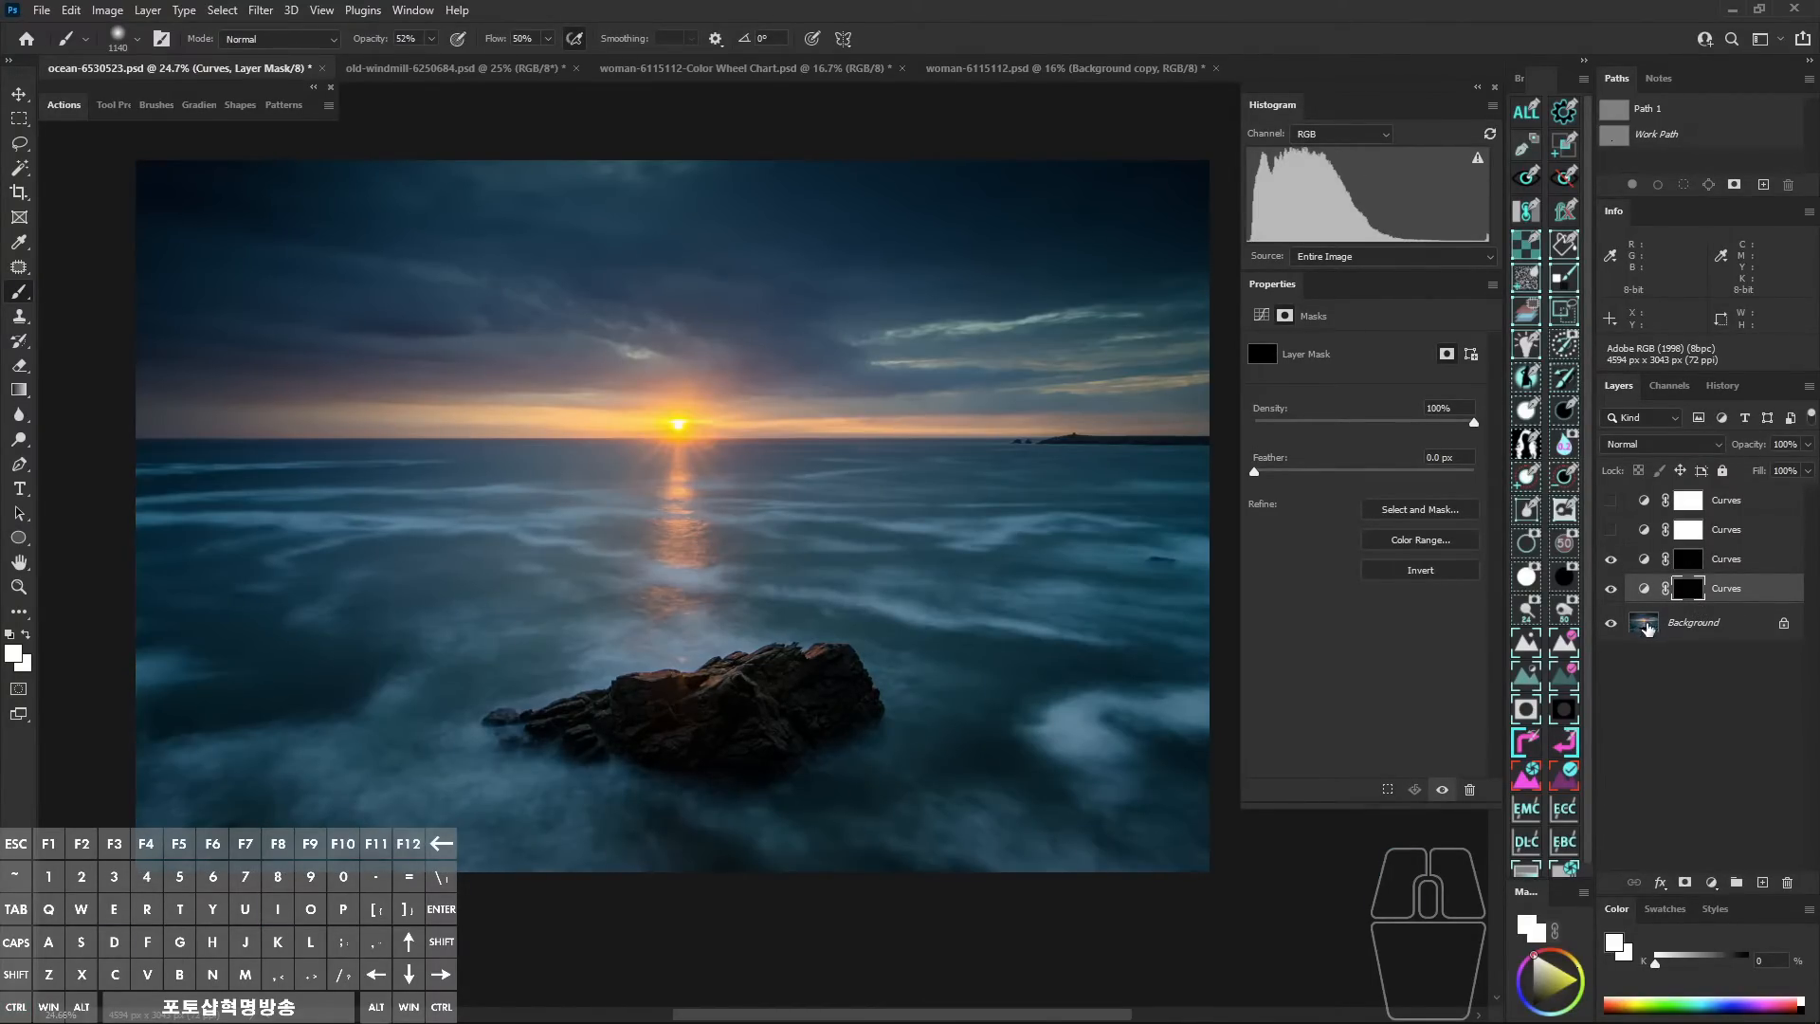
key(ctrl+alt+s)
key(ctrl+alt+s)
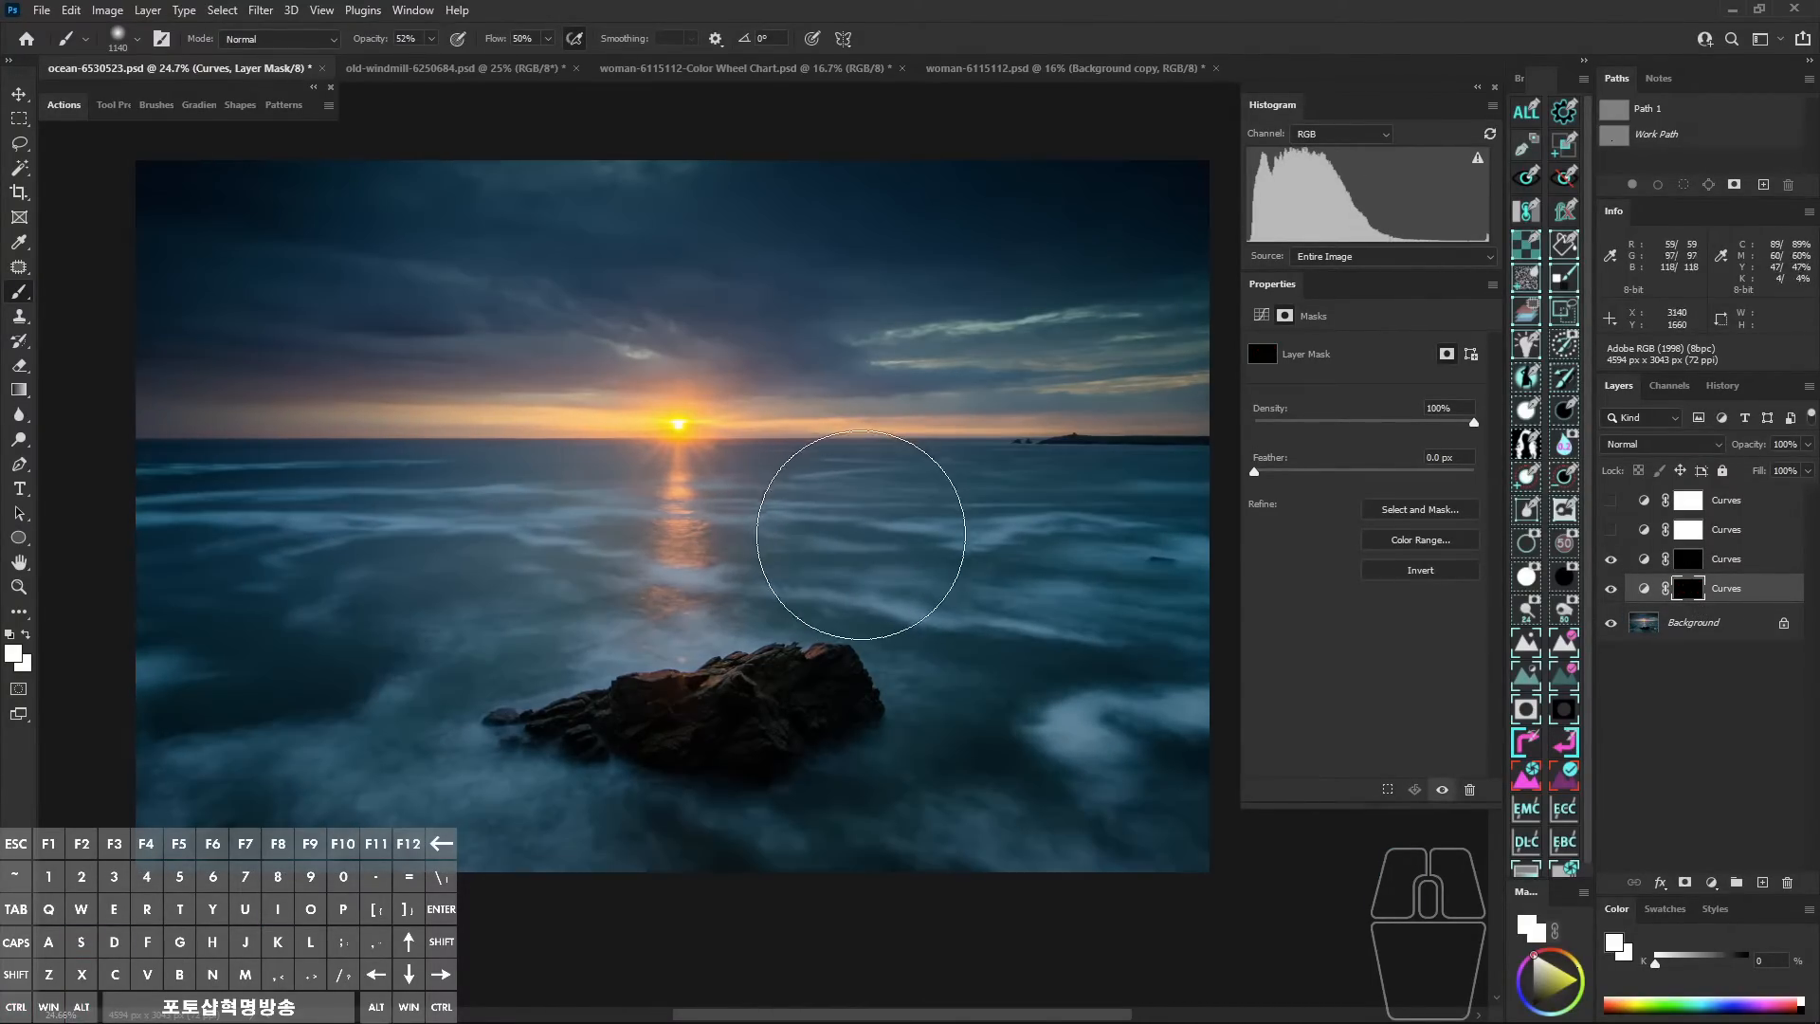
mouse_move(322, 654)
mouse_down()
mouse_move(179, 528)
mouse_move(536, 833)
mouse_move(805, 804)
mouse_move(1047, 725)
mouse_move(1097, 588)
mouse_move(293, 496)
mouse_move(218, 606)
mouse_up()
Paint white on the lowest Curves layer's mask across the upper sky and down toward the horizon.
key(space)
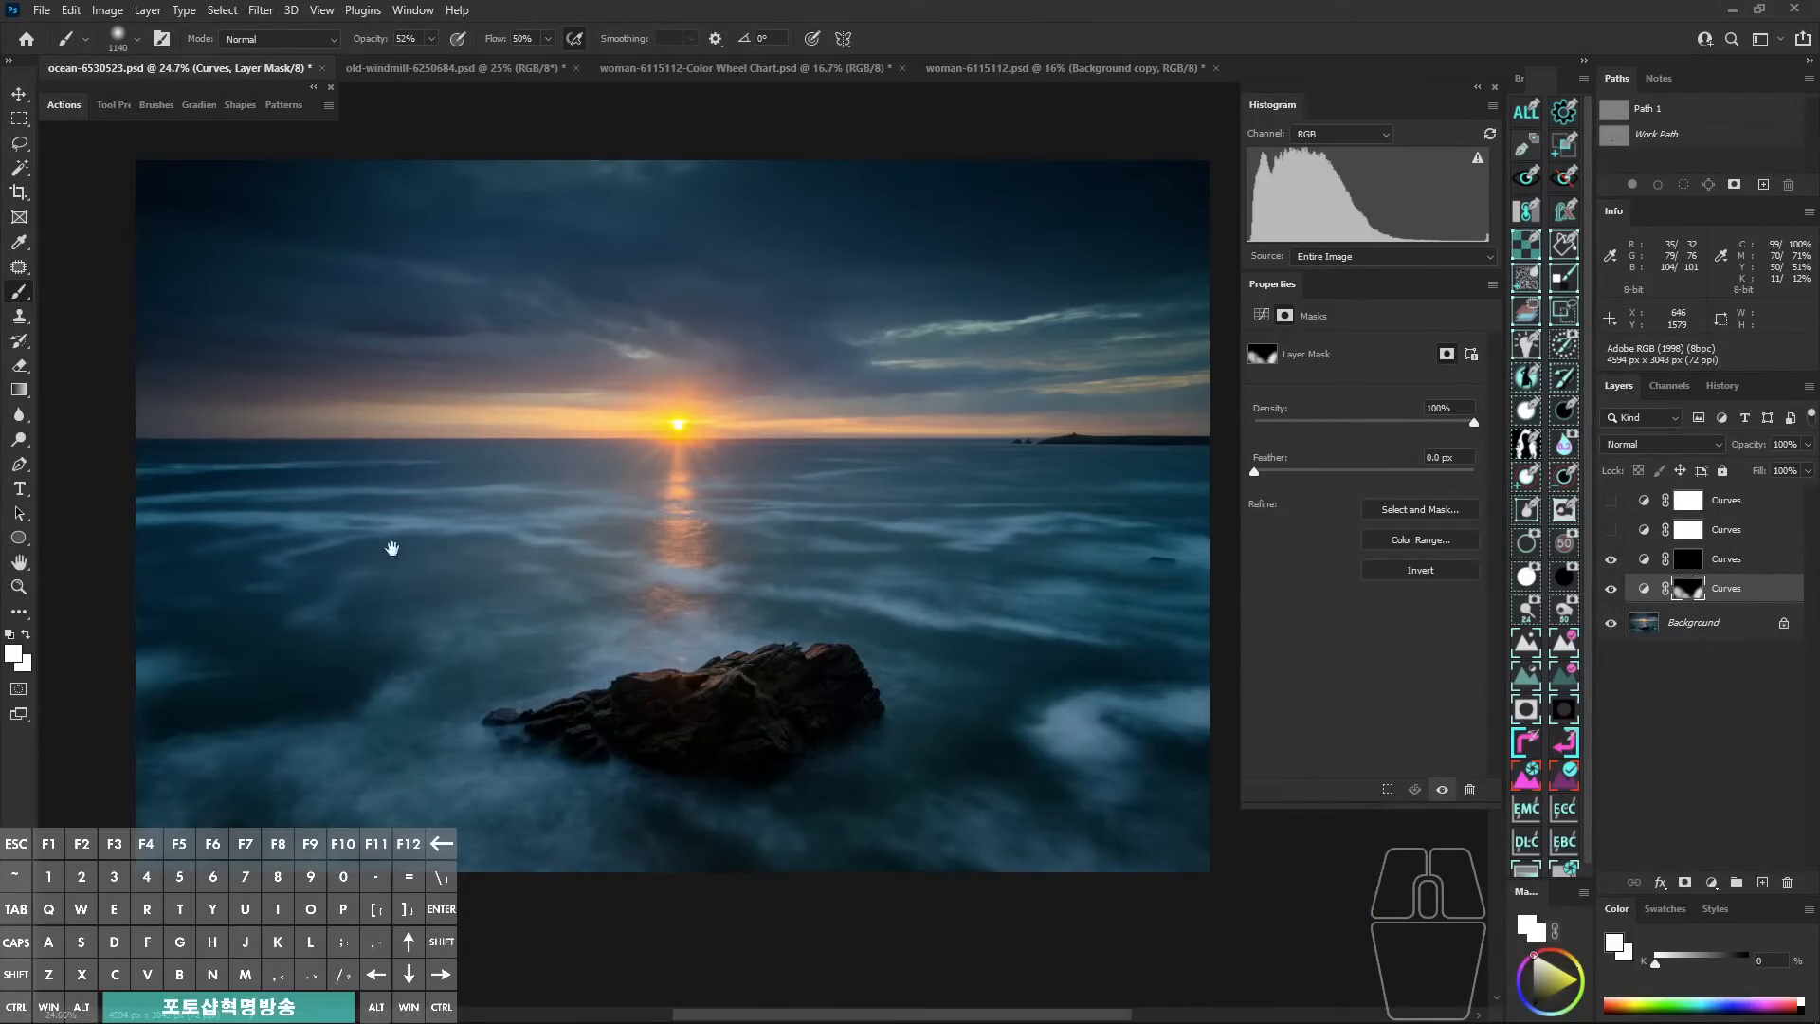
mouse_move(332, 428)
mouse_down()
mouse_move(409, 509)
mouse_move(358, 442)
mouse_up()
key(ctrl+alt+s)
key(ctrl+alt+s)
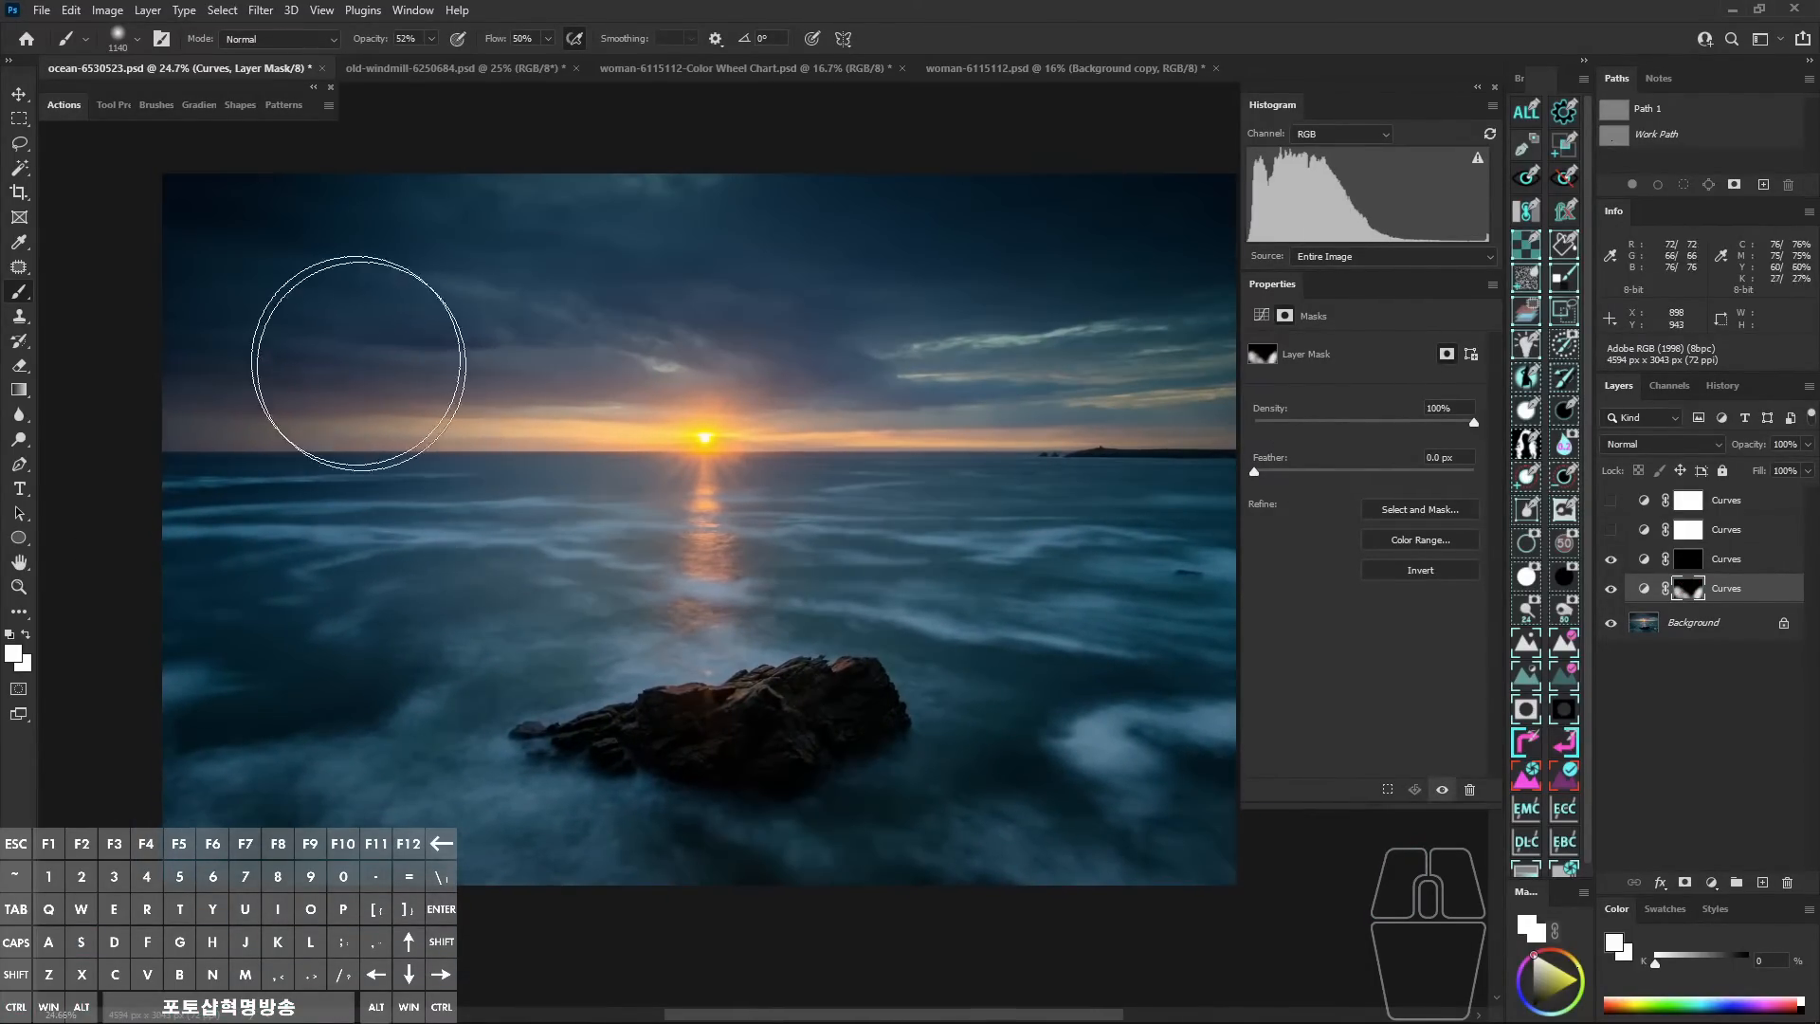
key(space)
drag(417, 196, 301, 221)
mouse_move(313, 227)
mouse_down()
mouse_move(894, 244)
mouse_move(1107, 384)
mouse_up()
Paint white on the second-lowest Curves layer's mask over the sky around the sun and the sea above the rock.
key(space)
drag(930, 341, 963, 326)
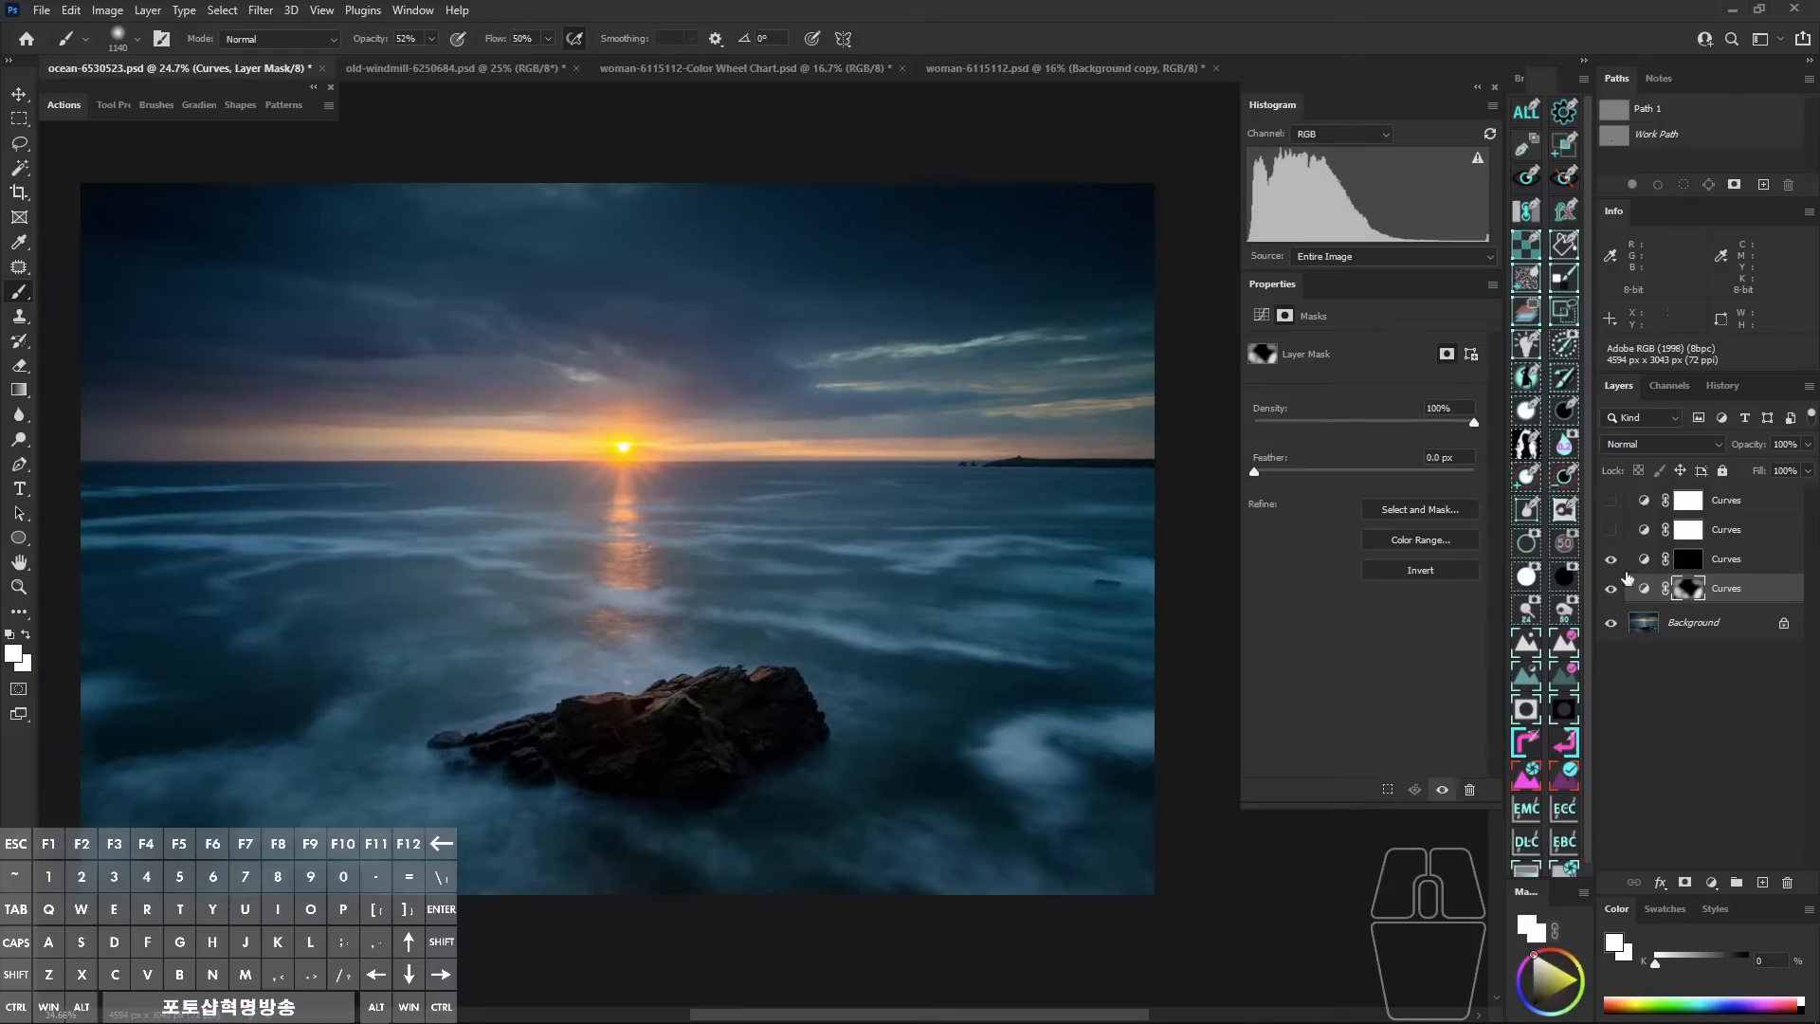
click(1689, 561)
key(space)
drag(722, 583, 797, 622)
key(ctrl+alt+s)
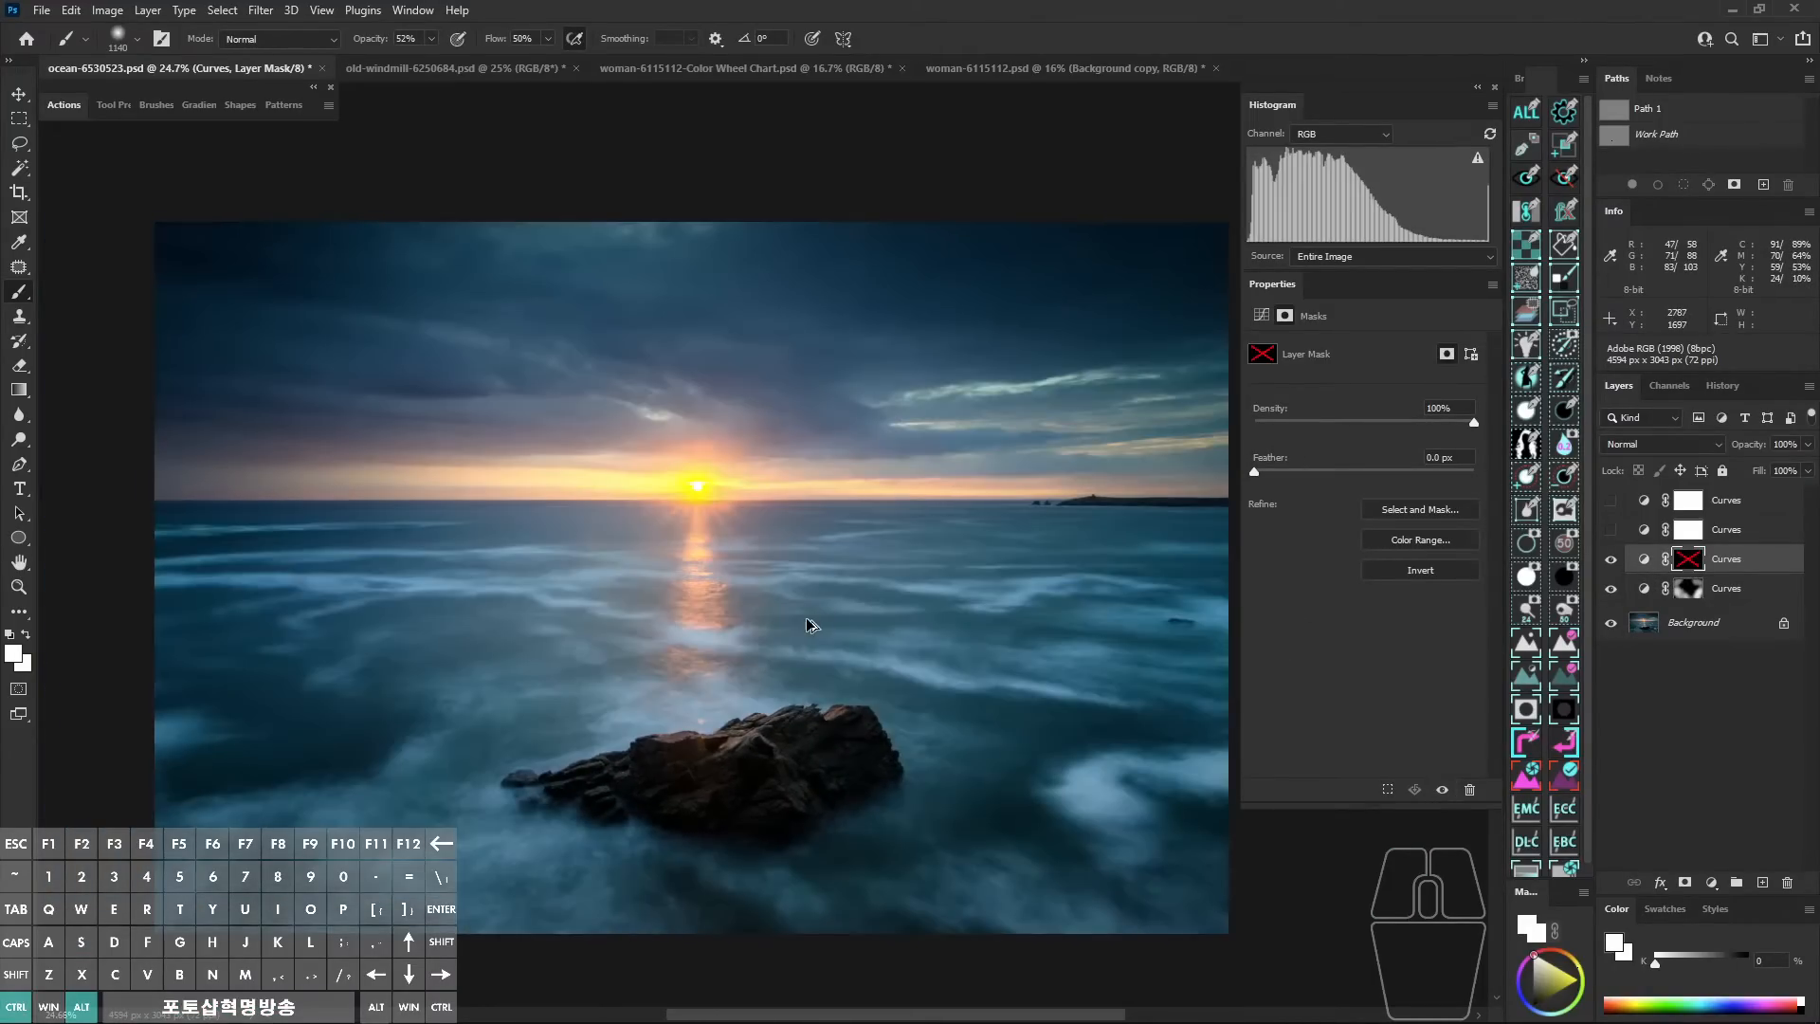
key(ctrl+alt+s)
mouse_move(304, 465)
mouse_down()
mouse_move(244, 455)
mouse_move(527, 479)
mouse_up()
mouse_move(481, 417)
mouse_down()
mouse_move(459, 394)
mouse_move(612, 331)
mouse_up()
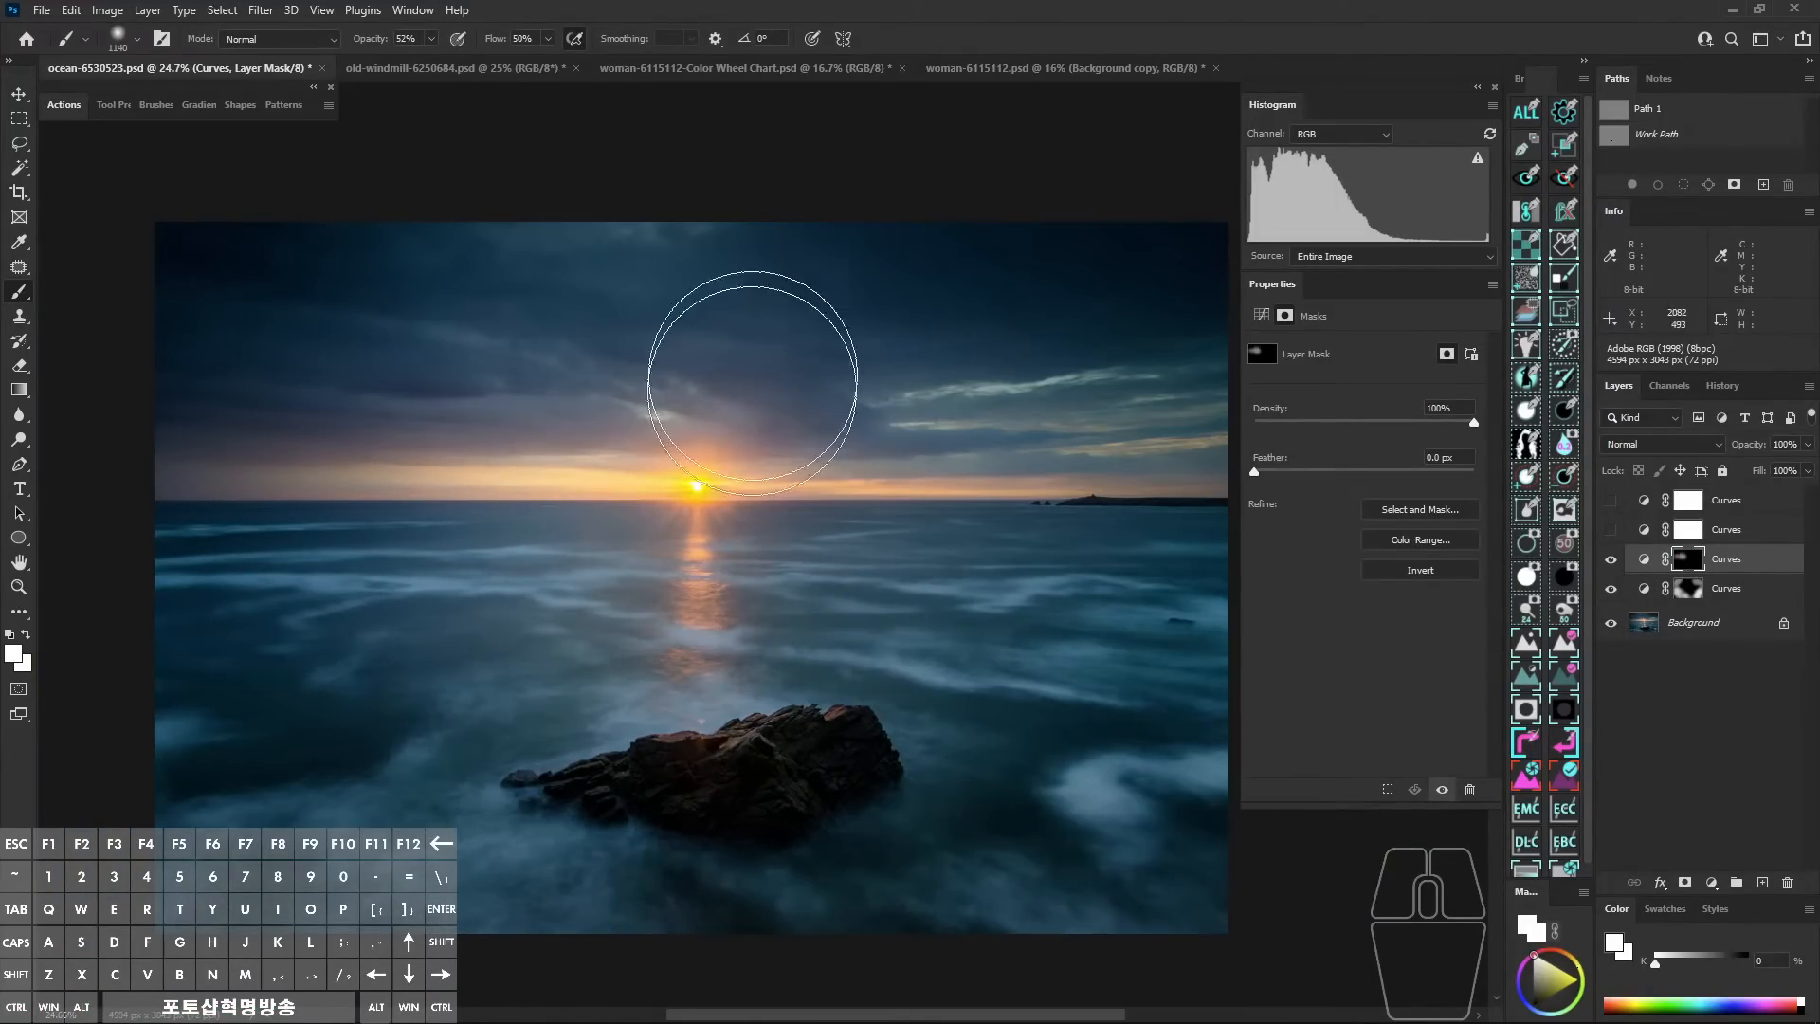
mouse_move(939, 670)
mouse_down()
mouse_move(781, 735)
mouse_move(546, 692)
mouse_move(606, 650)
mouse_up()
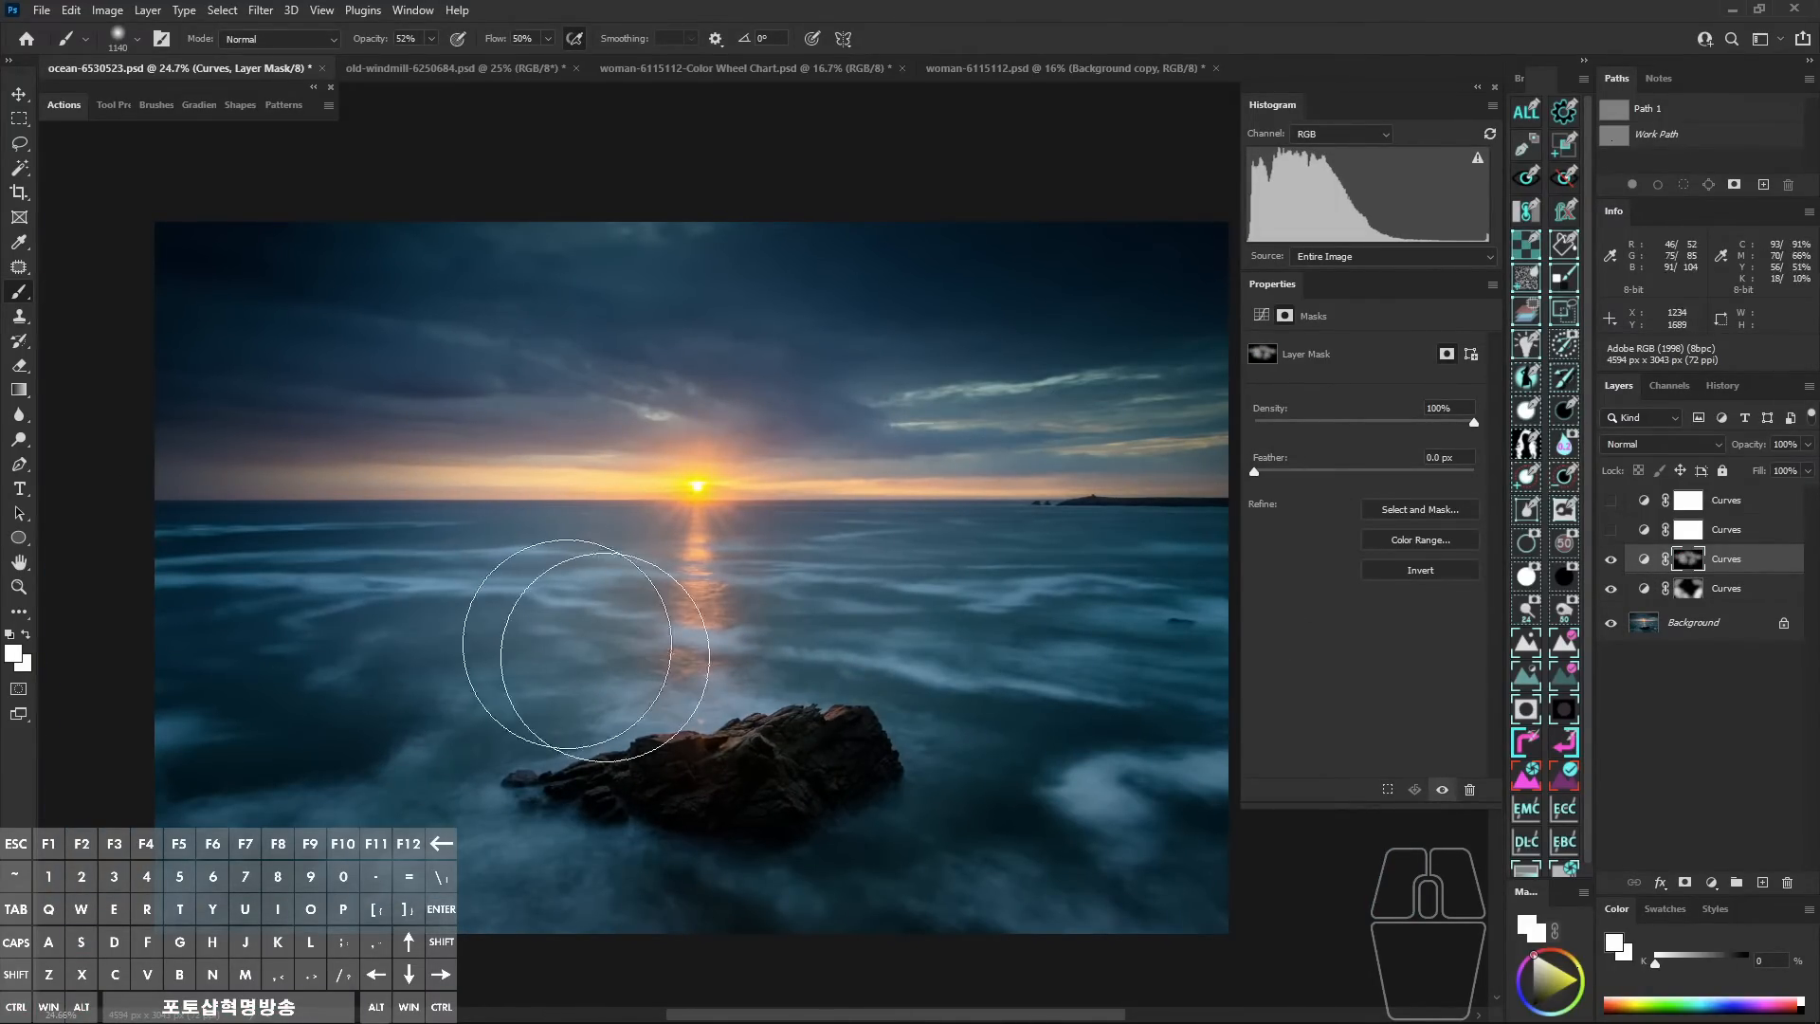
Show the third Curves layer, invert its mask to black and move the layer to the top of the stack.
click(1610, 530)
click(1686, 531)
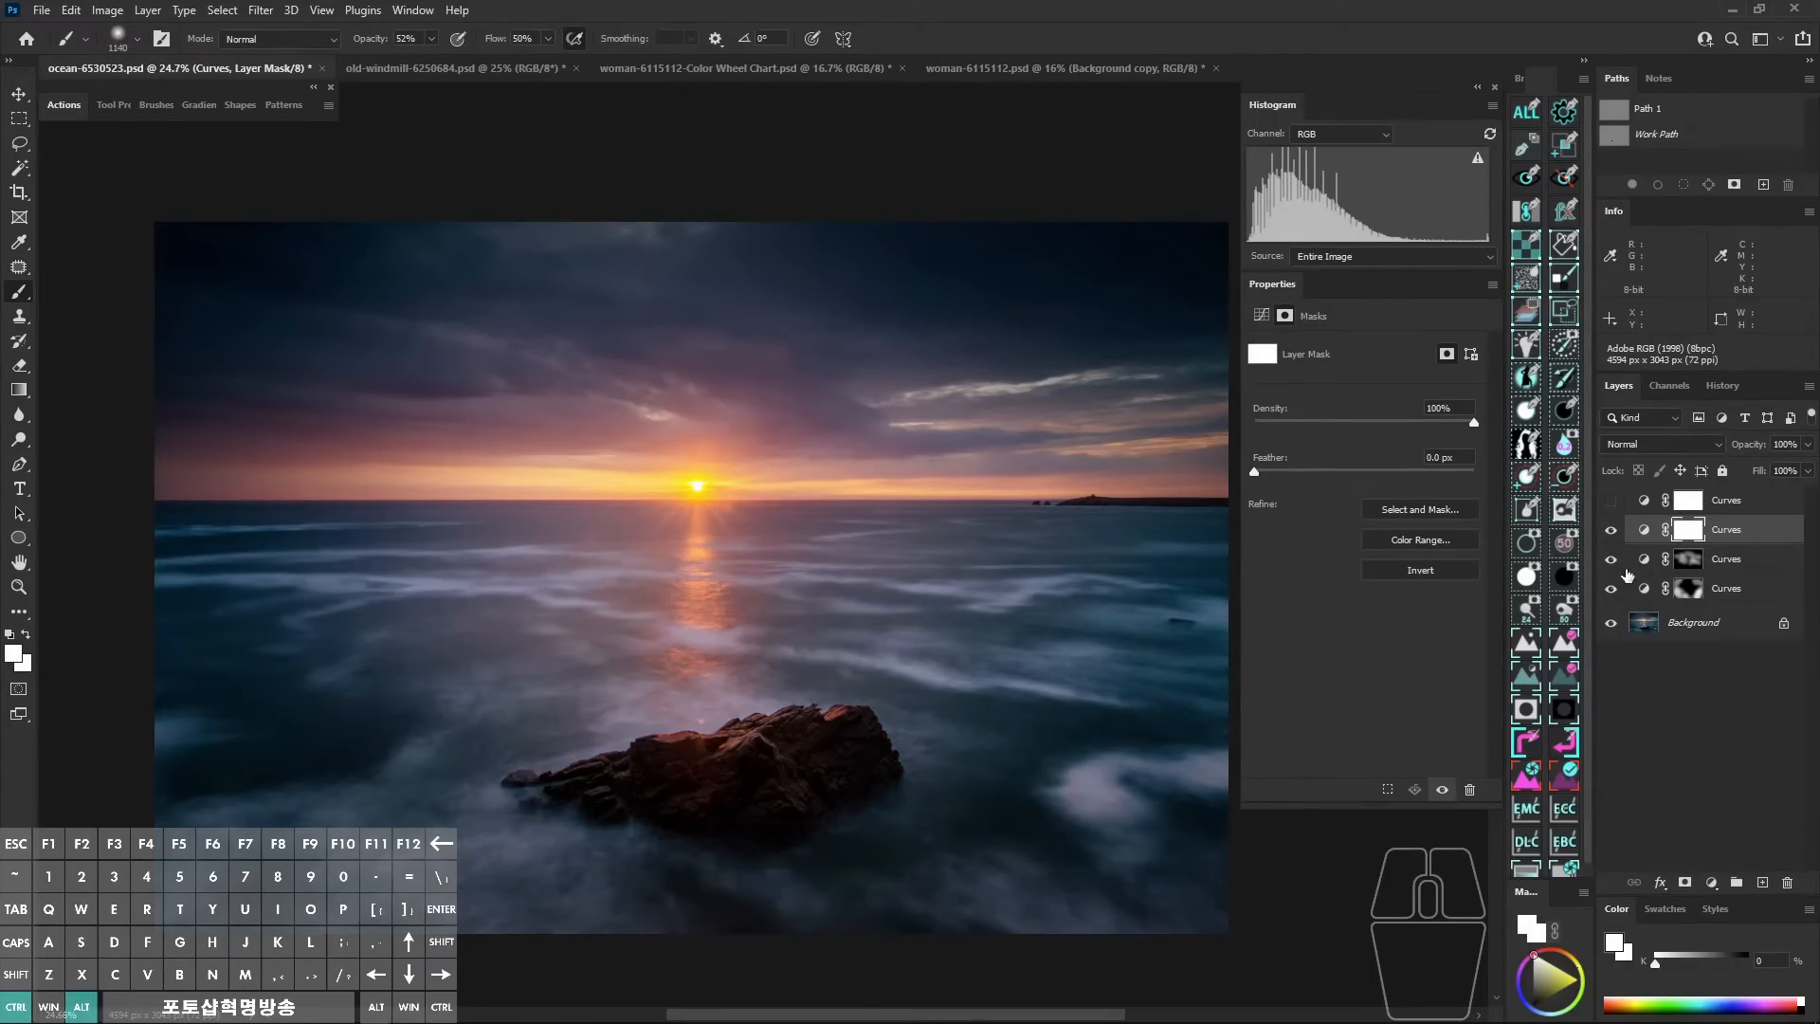
key(ctrl+i)
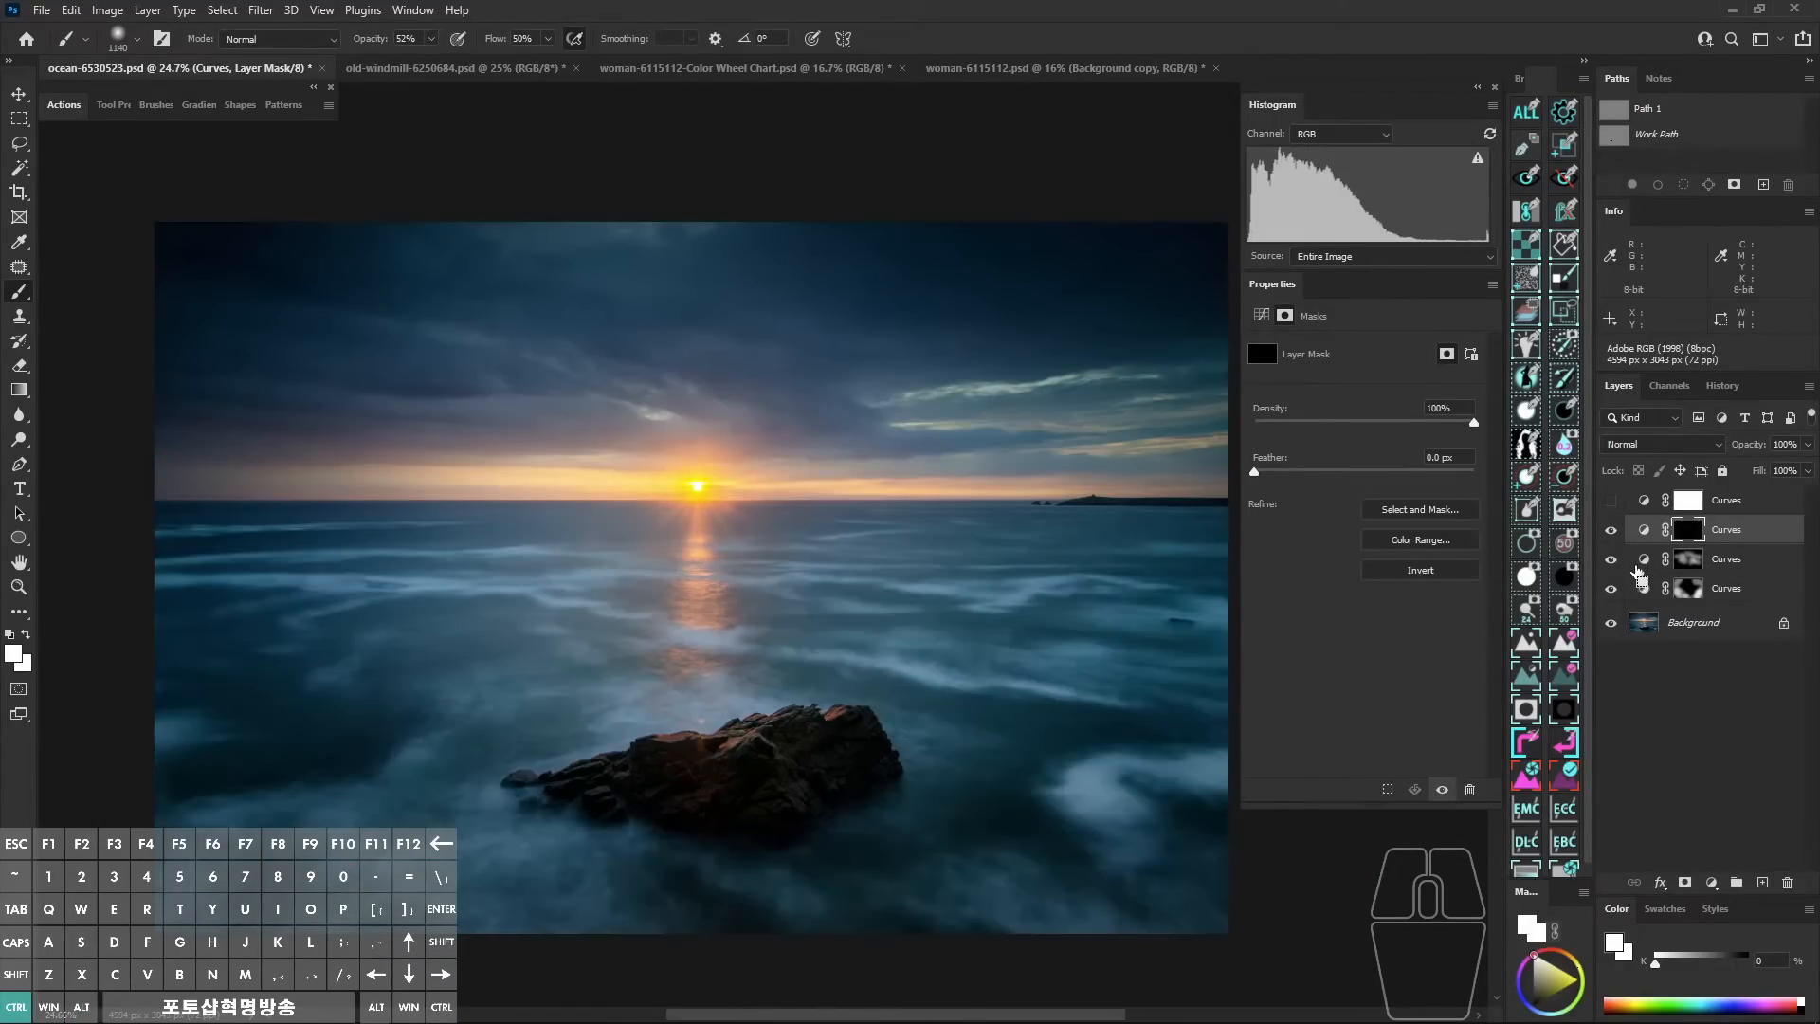
key(ctrl+alt+s)
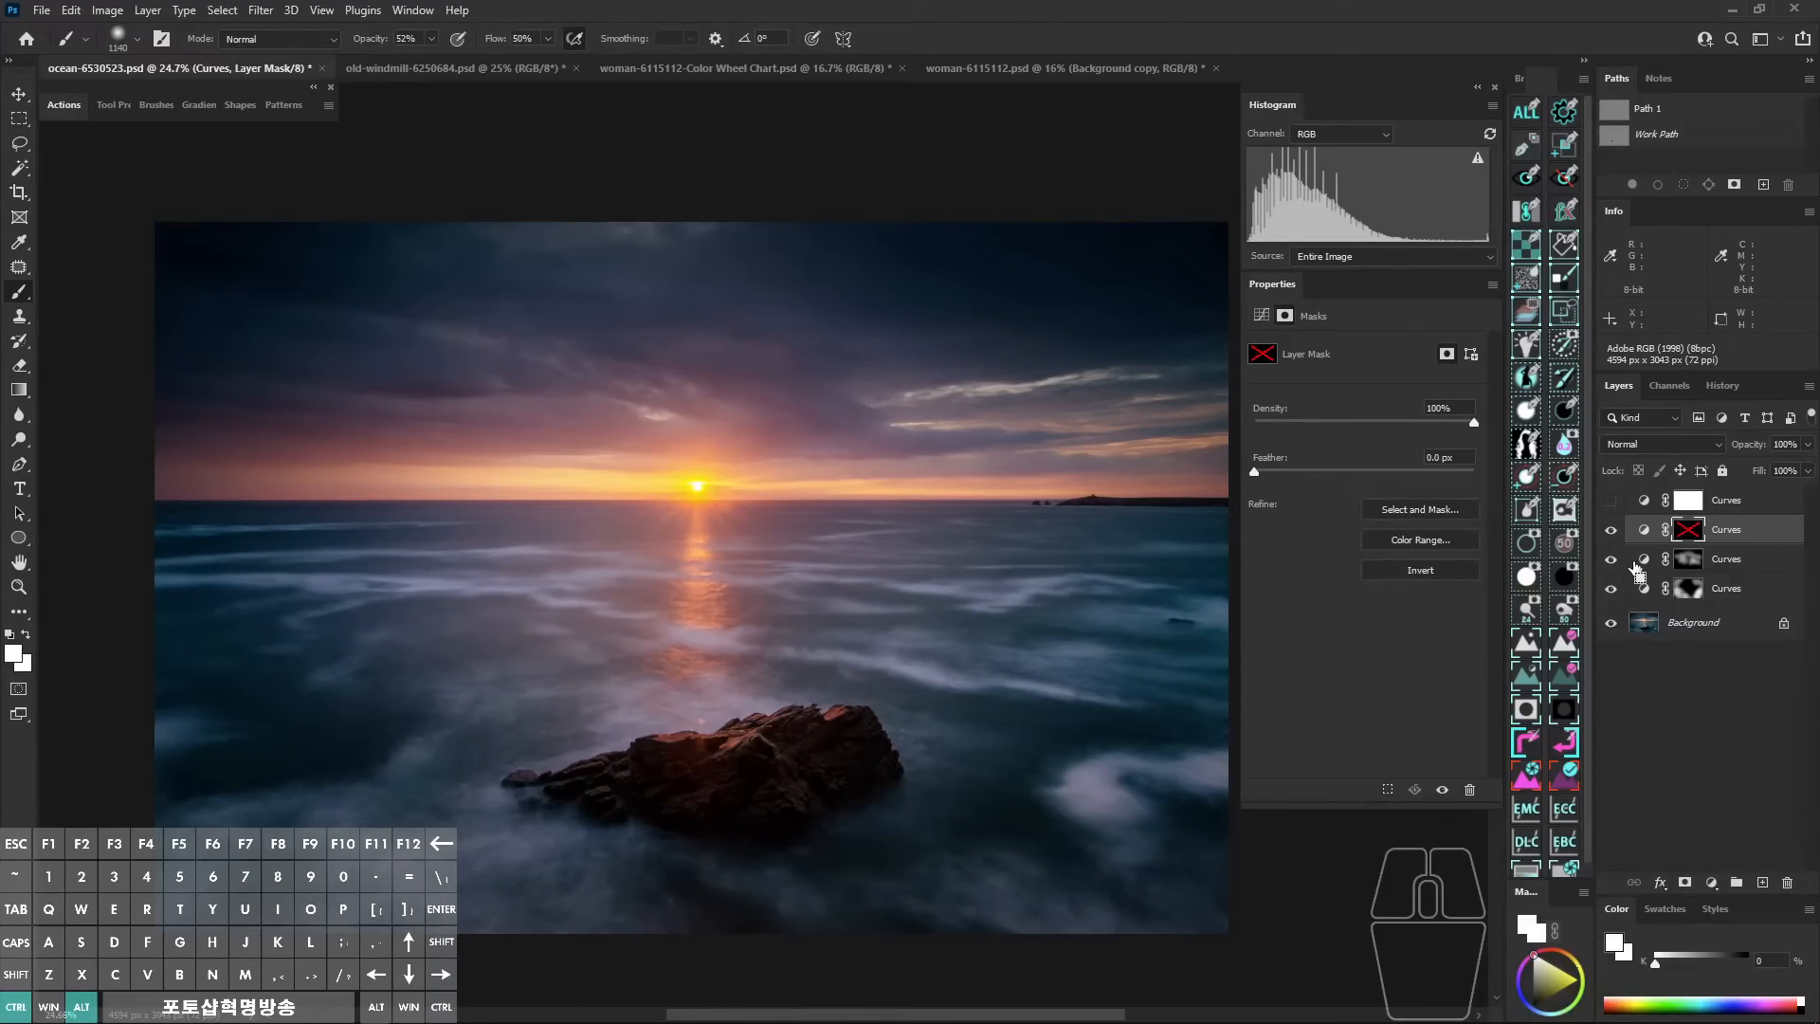
key(ctrl+alt+s)
drag(1725, 531, 1722, 493)
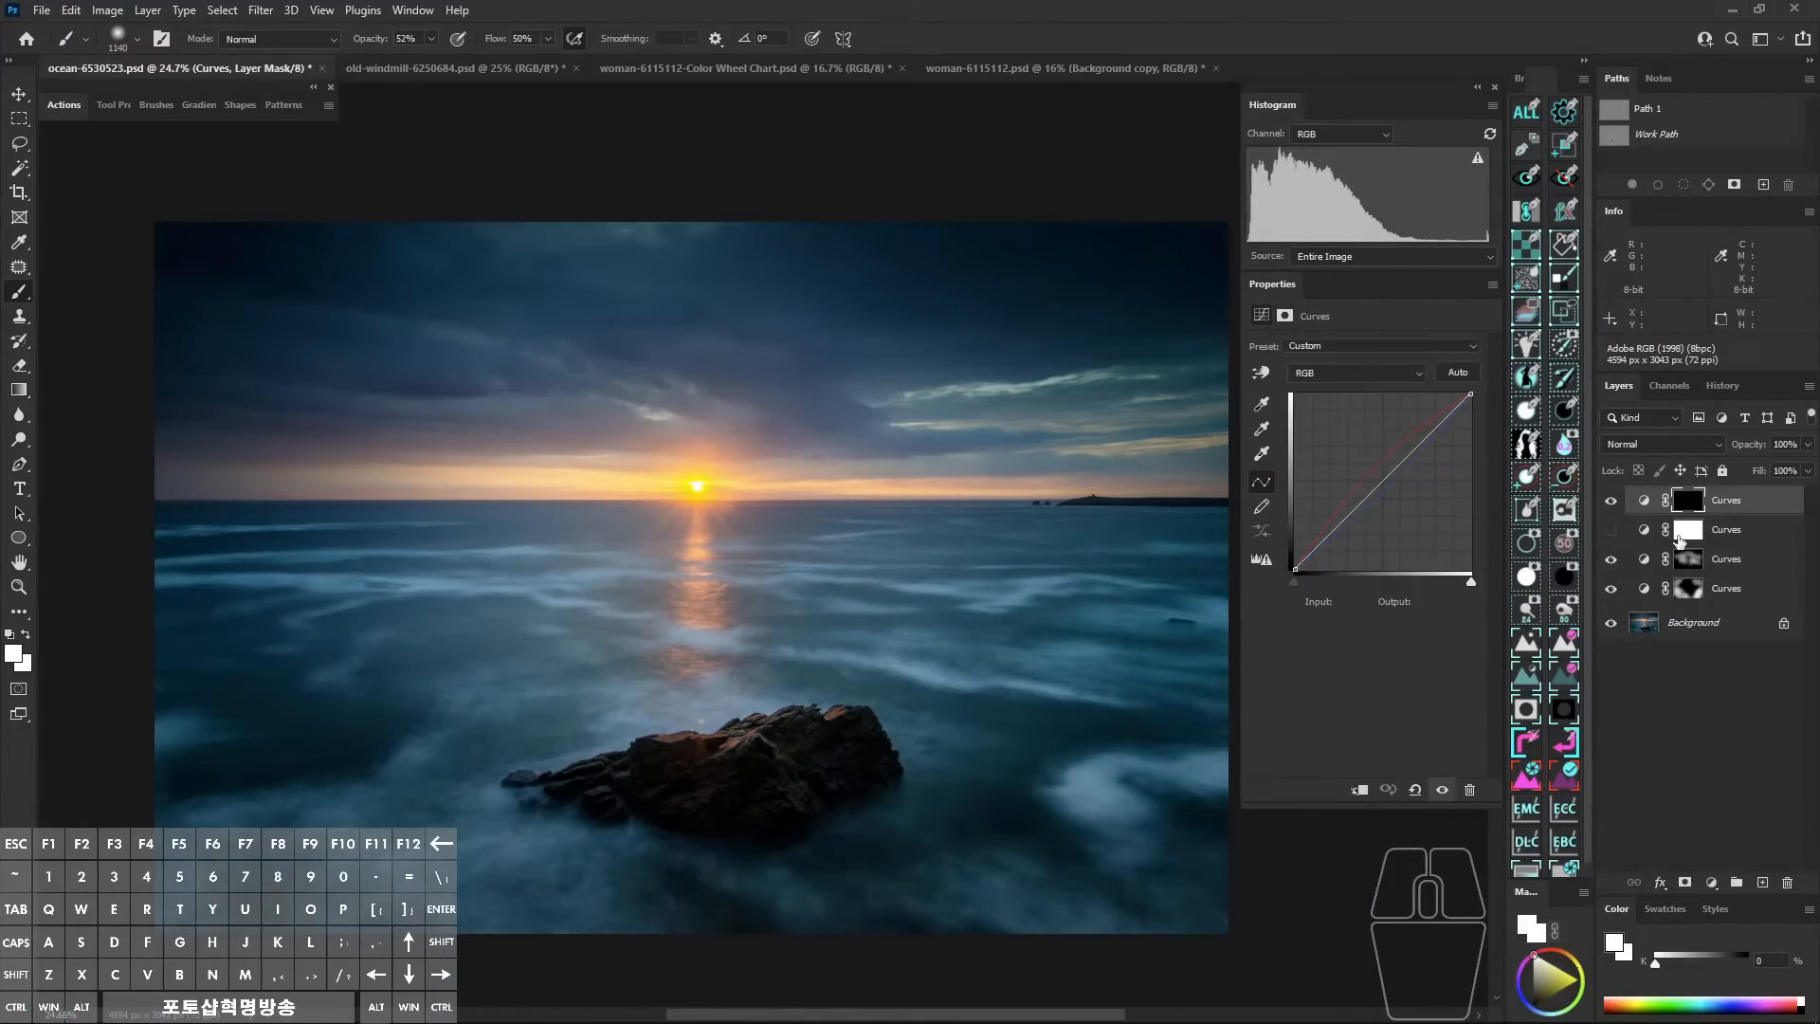
Hide the top Curves layer, show the blue-toned Curves layer beneath it and invert that layer's mask to black.
click(1611, 529)
click(1610, 500)
click(1680, 530)
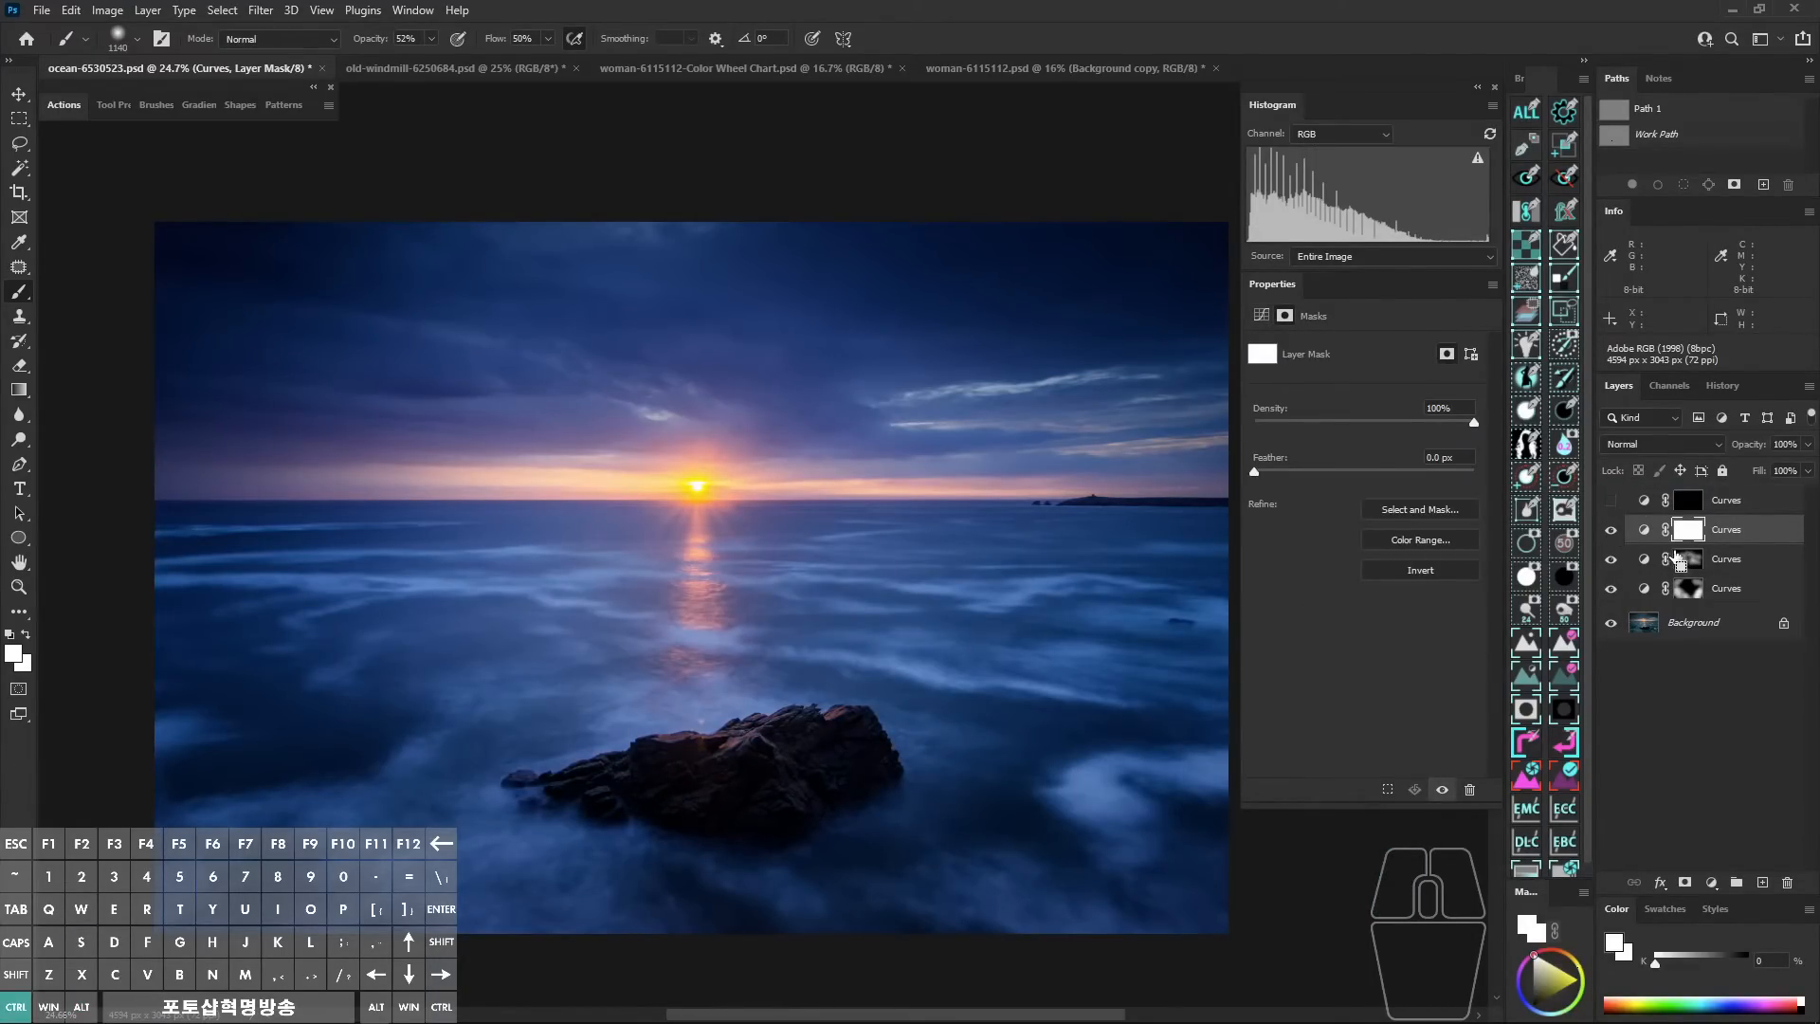
key(ctrl+i)
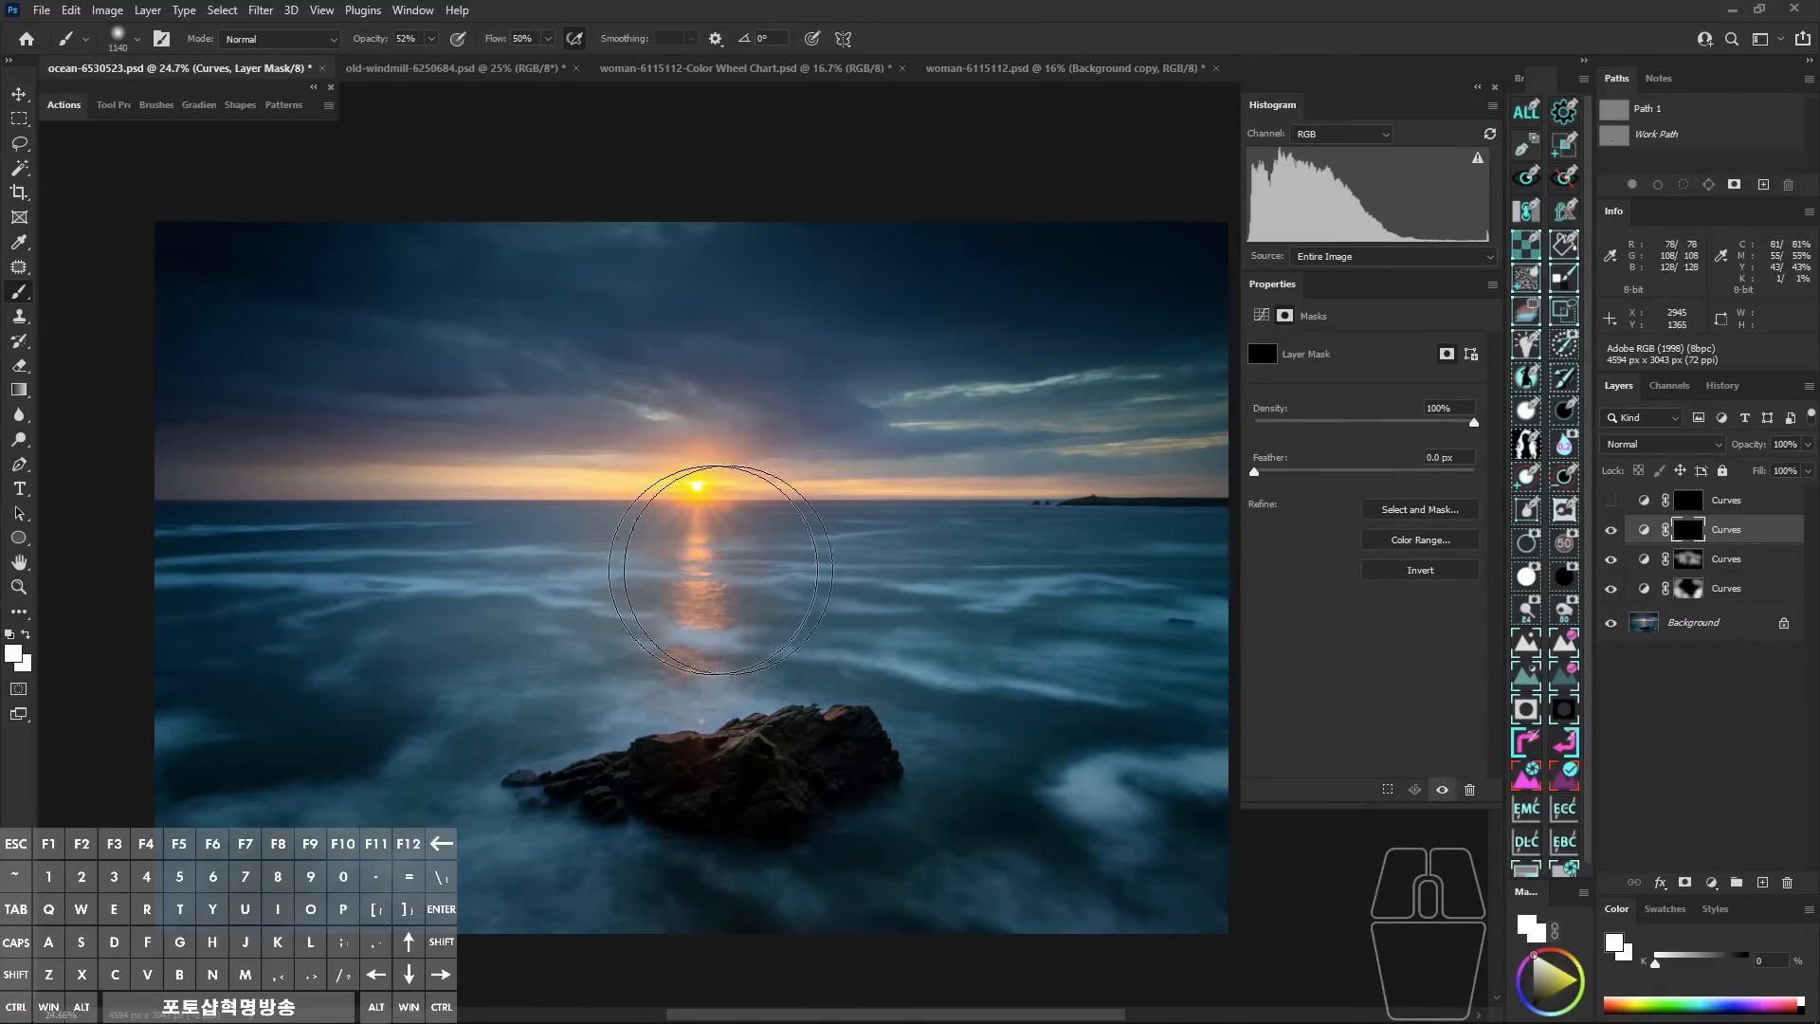
Paint white on the blue-toned Curves layer's mask over the sky and the sea on both sides of the sun's reflection.
key(ctrl+alt+s)
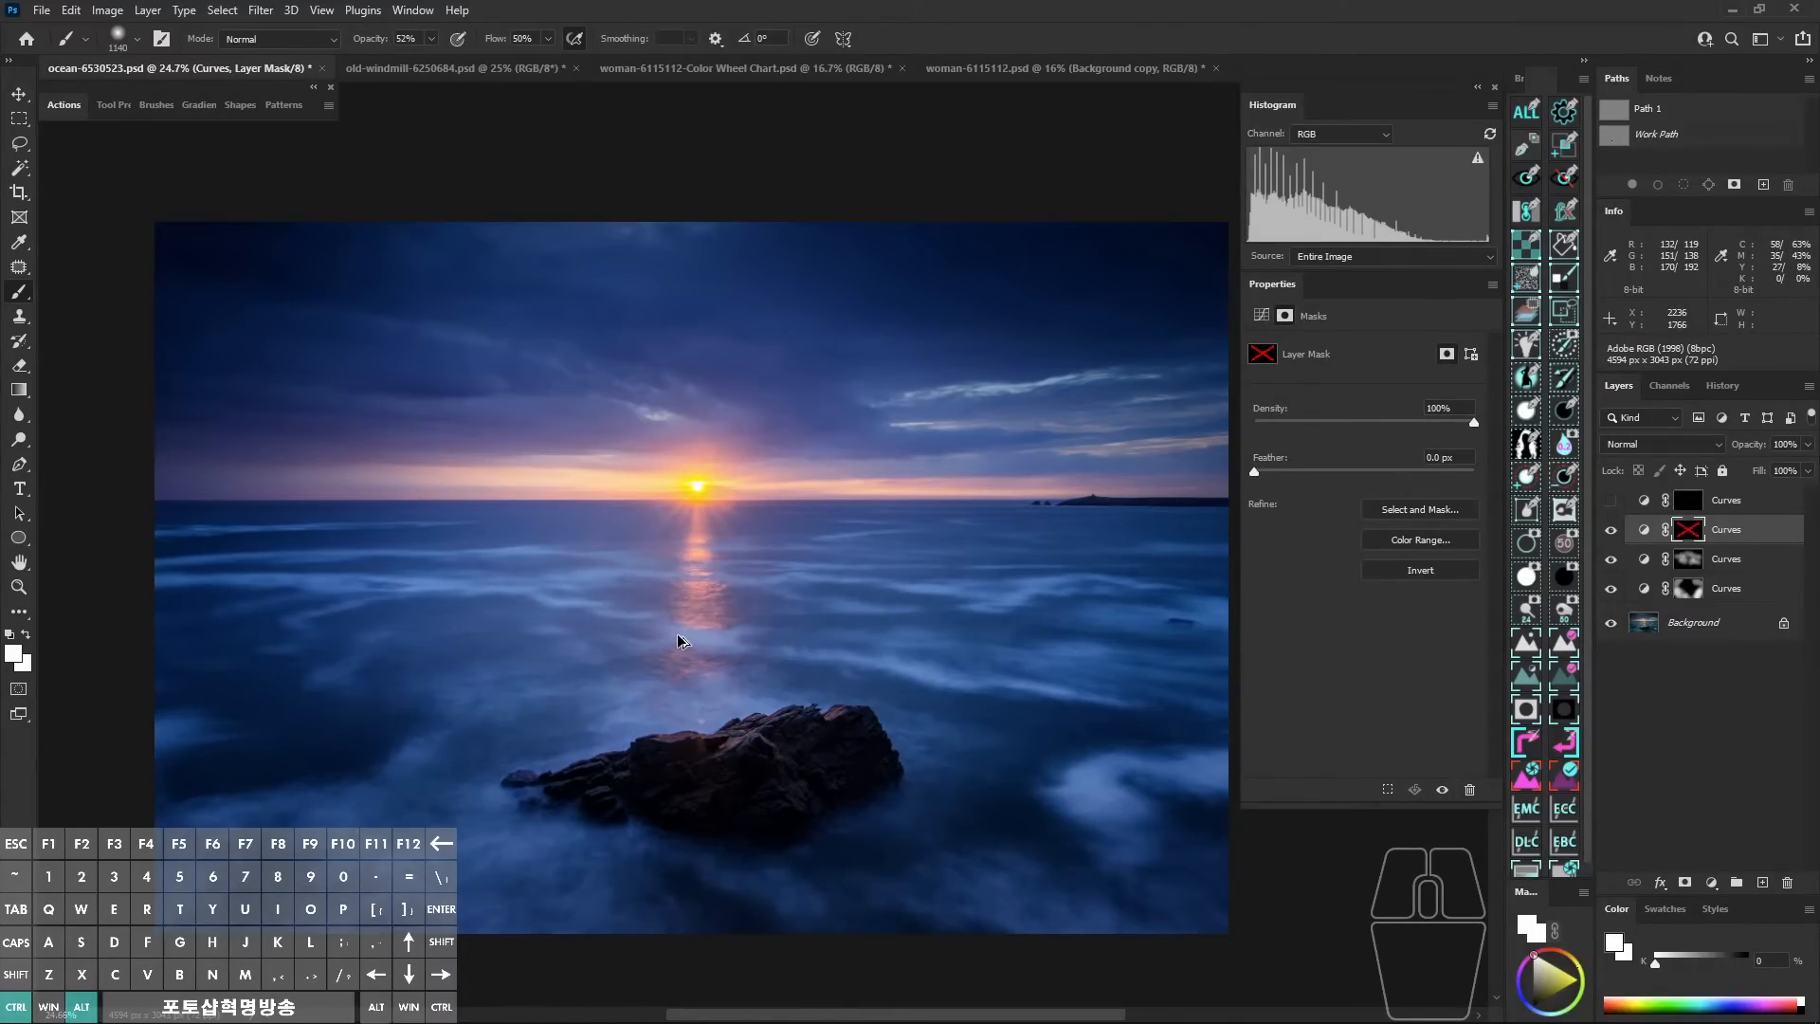
key(ctrl+alt+s)
drag(634, 537, 667, 553)
mouse_move(276, 367)
mouse_down()
mouse_move(417, 410)
mouse_move(528, 300)
mouse_move(777, 316)
mouse_move(1081, 435)
mouse_move(889, 544)
mouse_move(1089, 557)
mouse_move(865, 638)
mouse_move(721, 560)
mouse_up()
mouse_move(588, 492)
mouse_down()
mouse_move(471, 612)
mouse_move(407, 601)
mouse_move(414, 630)
mouse_up()
drag(644, 644, 730, 678)
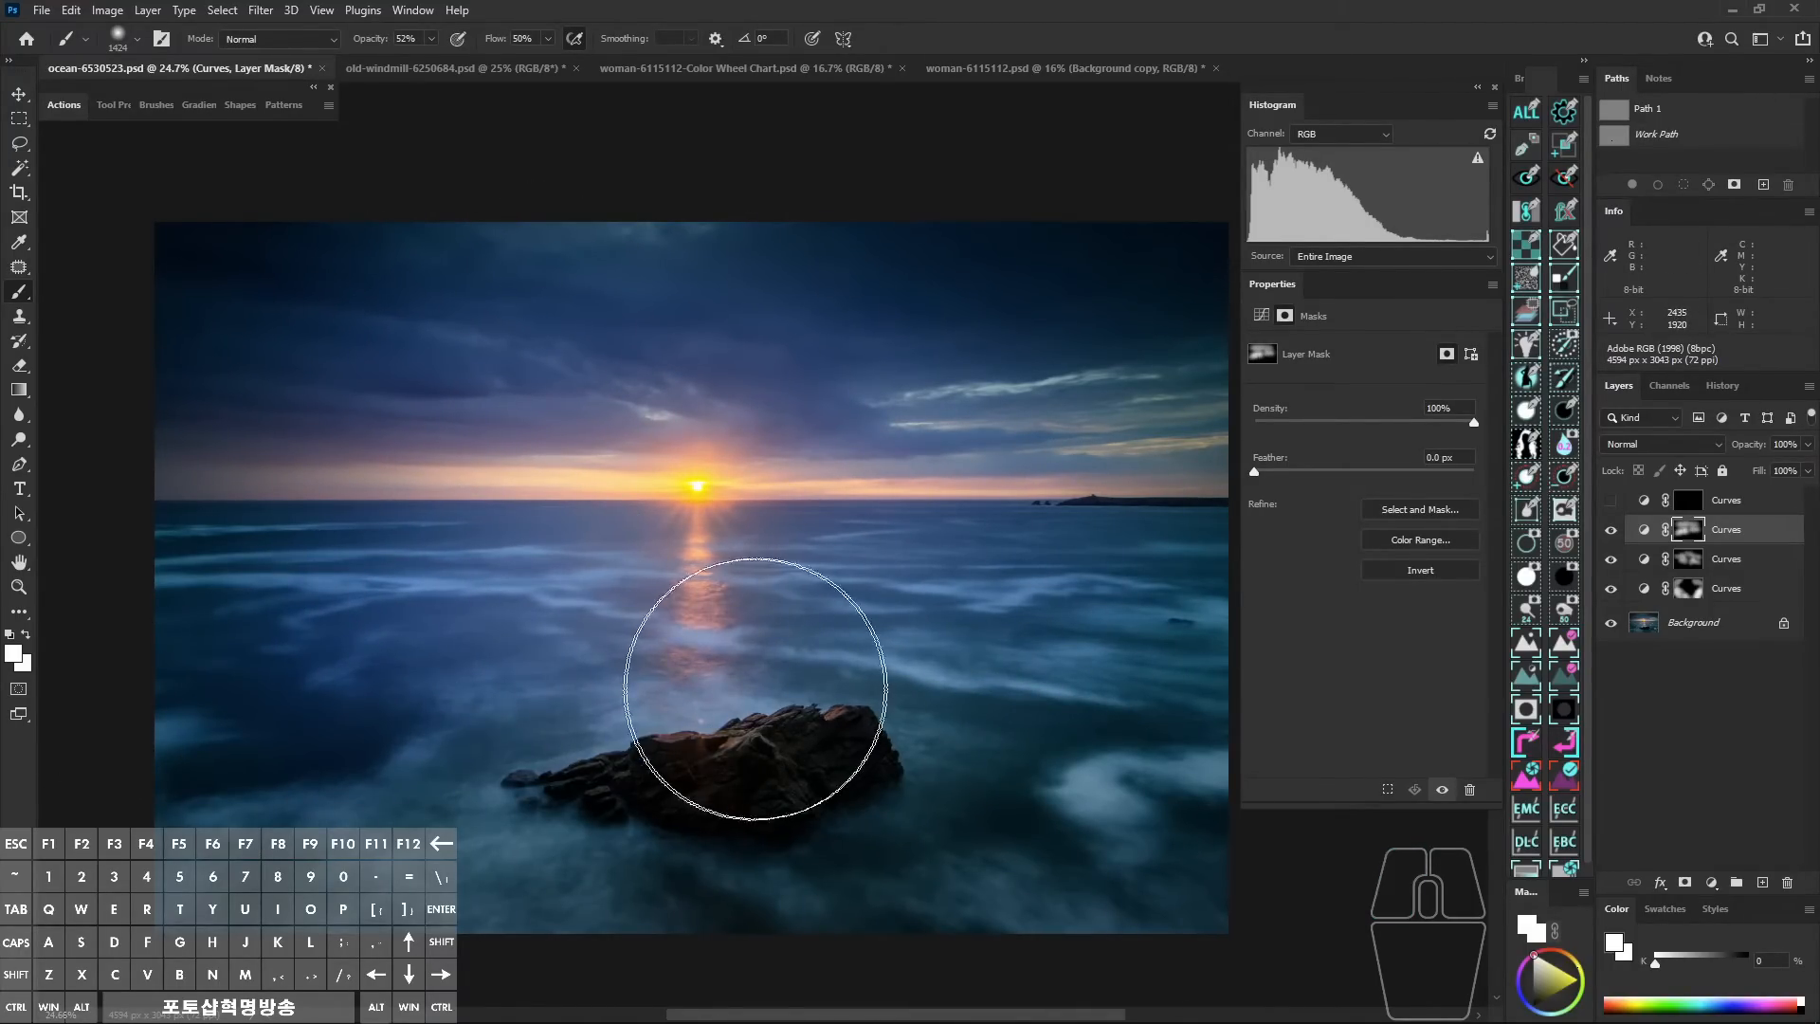
mouse_move(512, 545)
mouse_down()
mouse_move(407, 531)
mouse_move(494, 524)
mouse_up()
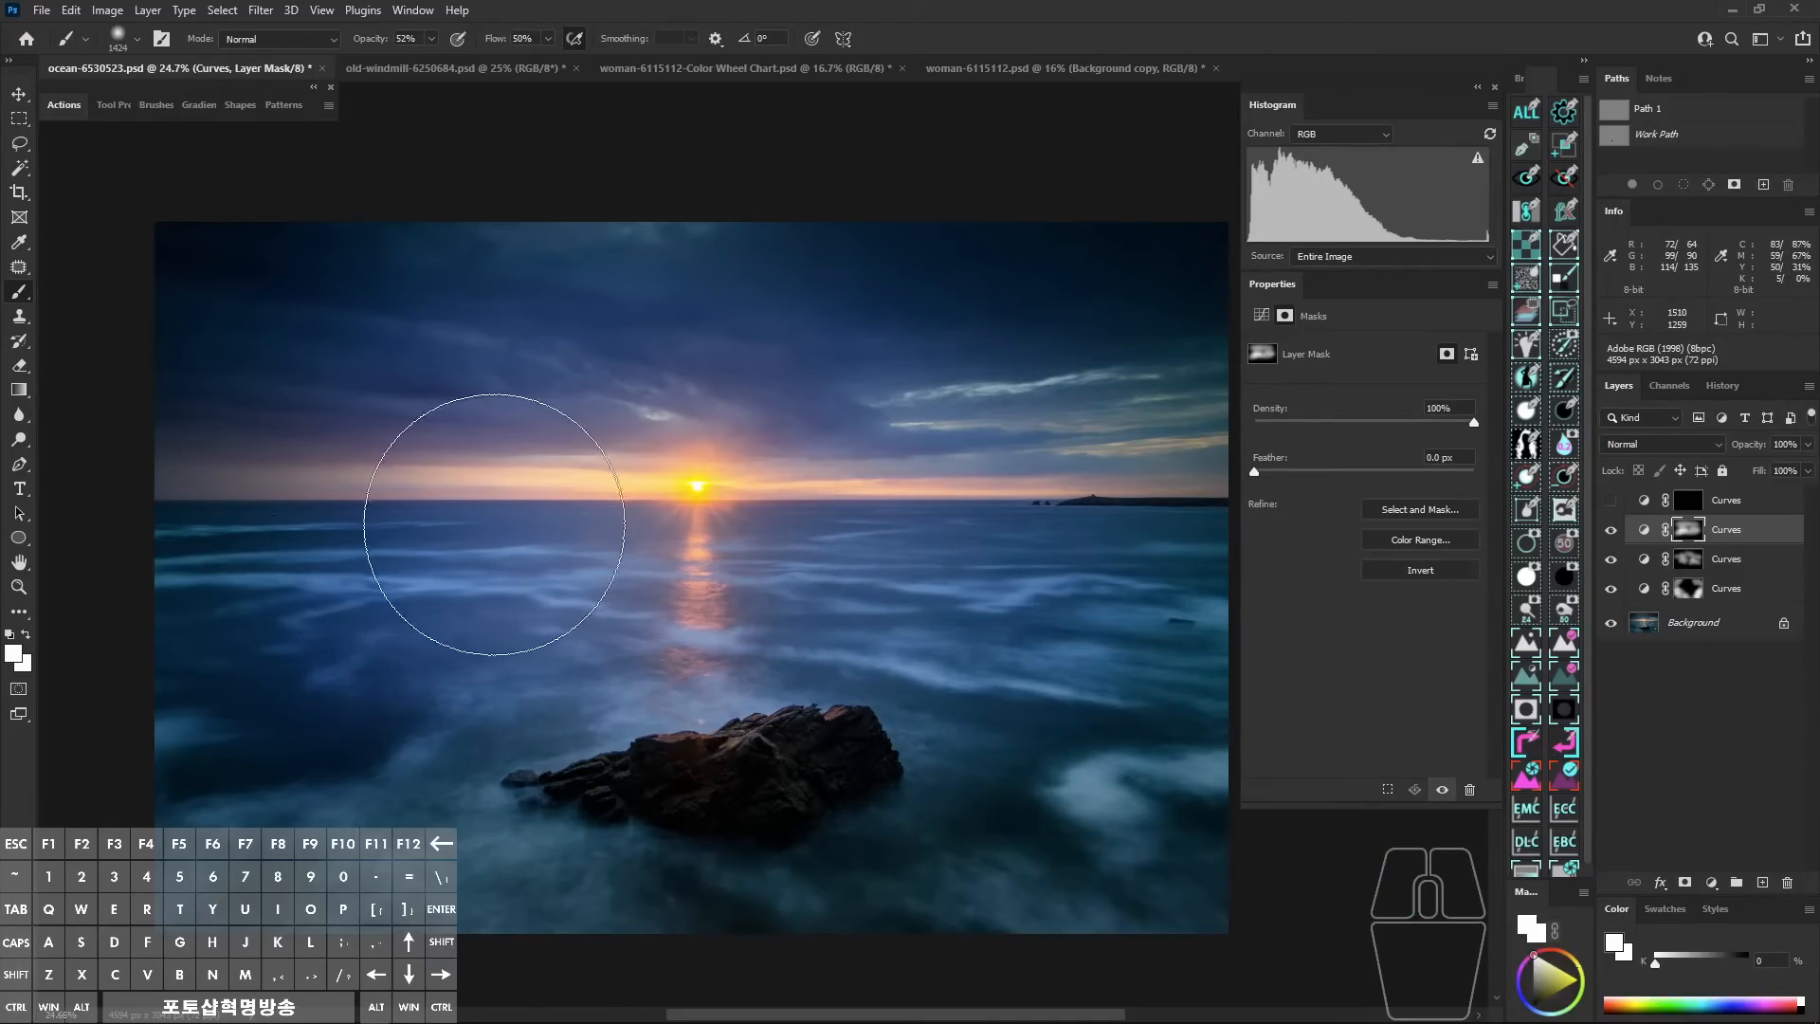
click(982, 541)
Show the top Curves layer and paint white on its mask over the sky, horizon and sea around the sun.
click(1610, 500)
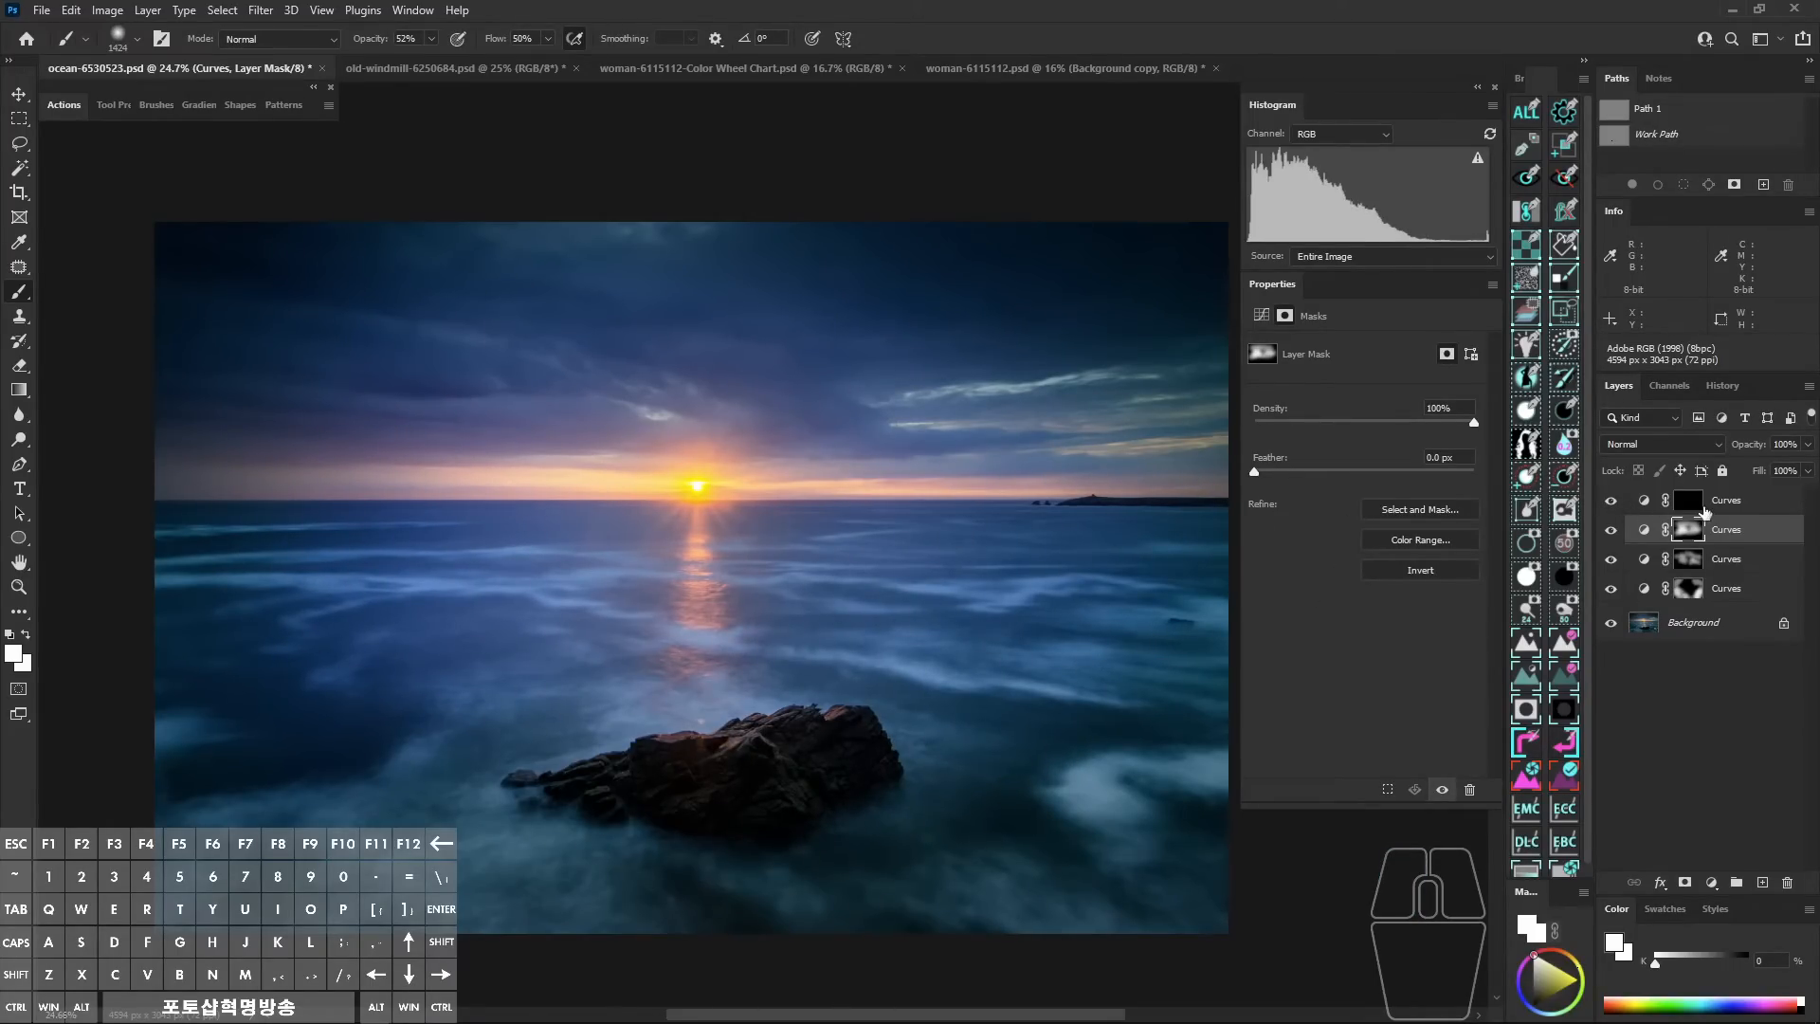
shift+click(1687, 500)
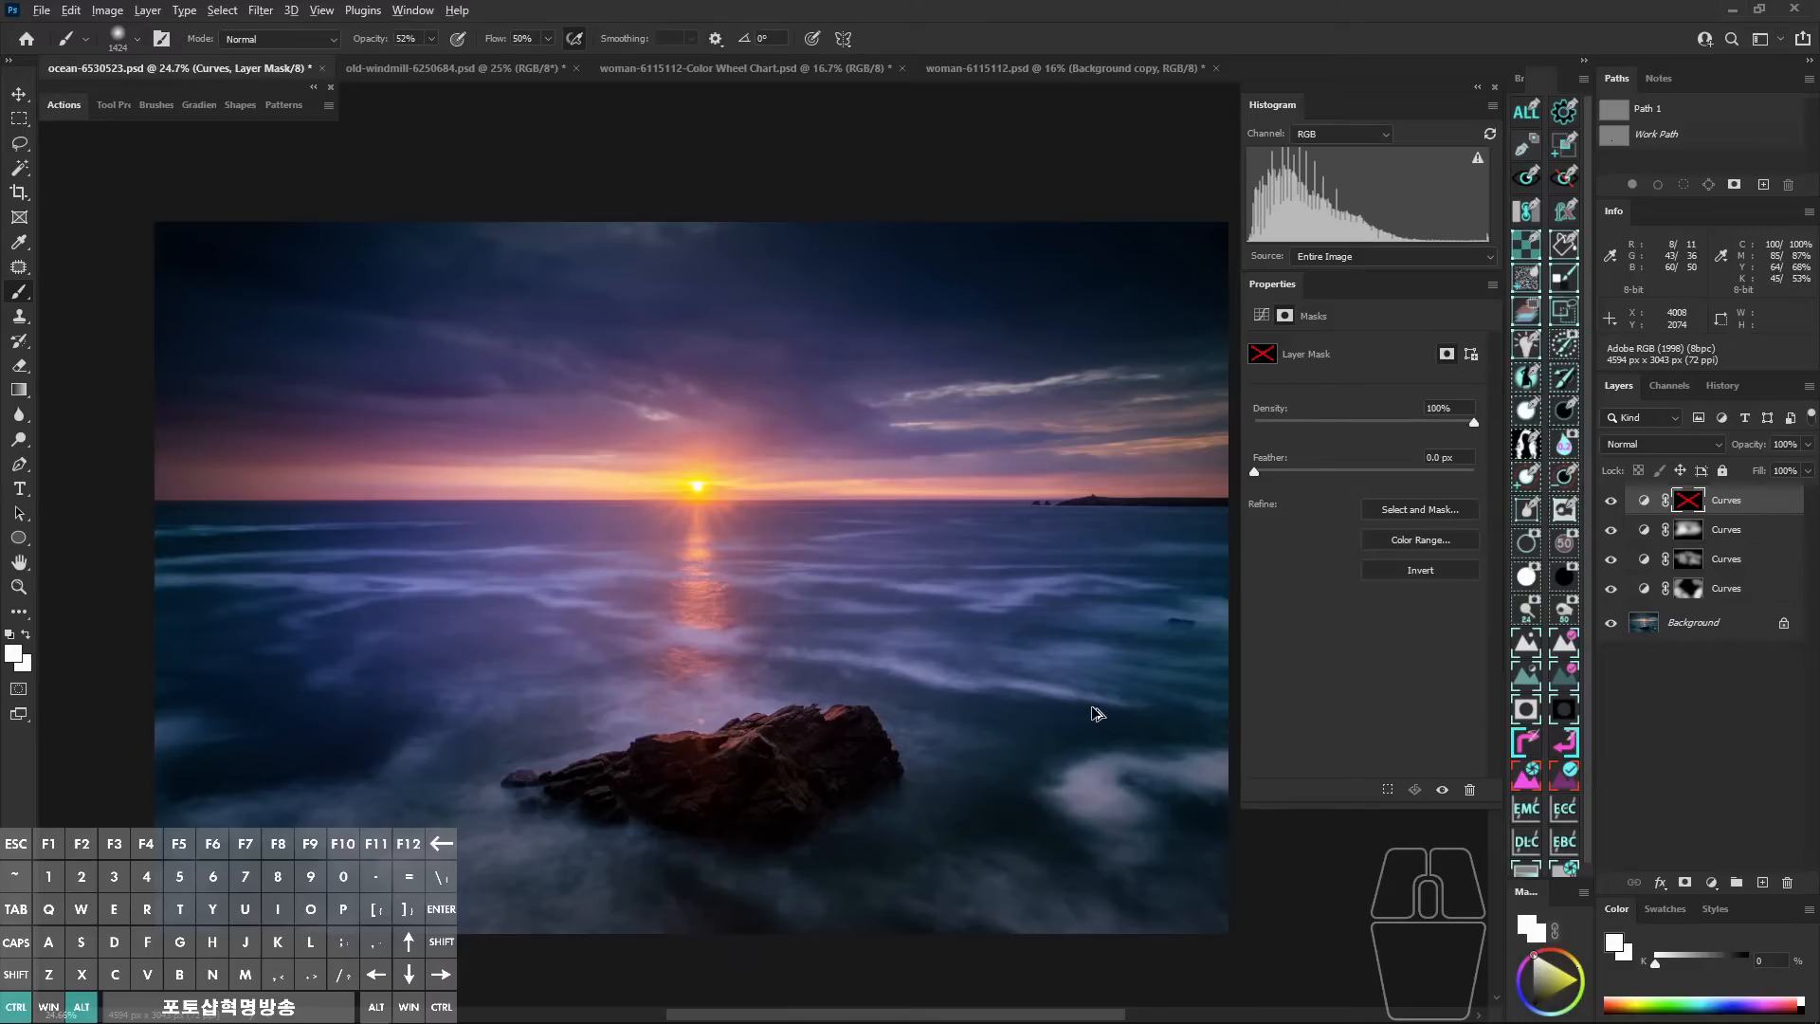
key(ctrl+alt+s)
mouse_move(580, 398)
mouse_down()
mouse_move(652, 449)
mouse_move(714, 361)
mouse_move(792, 307)
mouse_up()
mouse_move(986, 426)
mouse_down()
mouse_move(1122, 459)
mouse_move(1115, 474)
mouse_up()
mouse_move(1106, 486)
mouse_down()
mouse_move(1077, 550)
mouse_move(853, 505)
mouse_move(770, 518)
mouse_move(729, 546)
mouse_move(697, 669)
mouse_move(694, 510)
mouse_move(654, 498)
mouse_up()
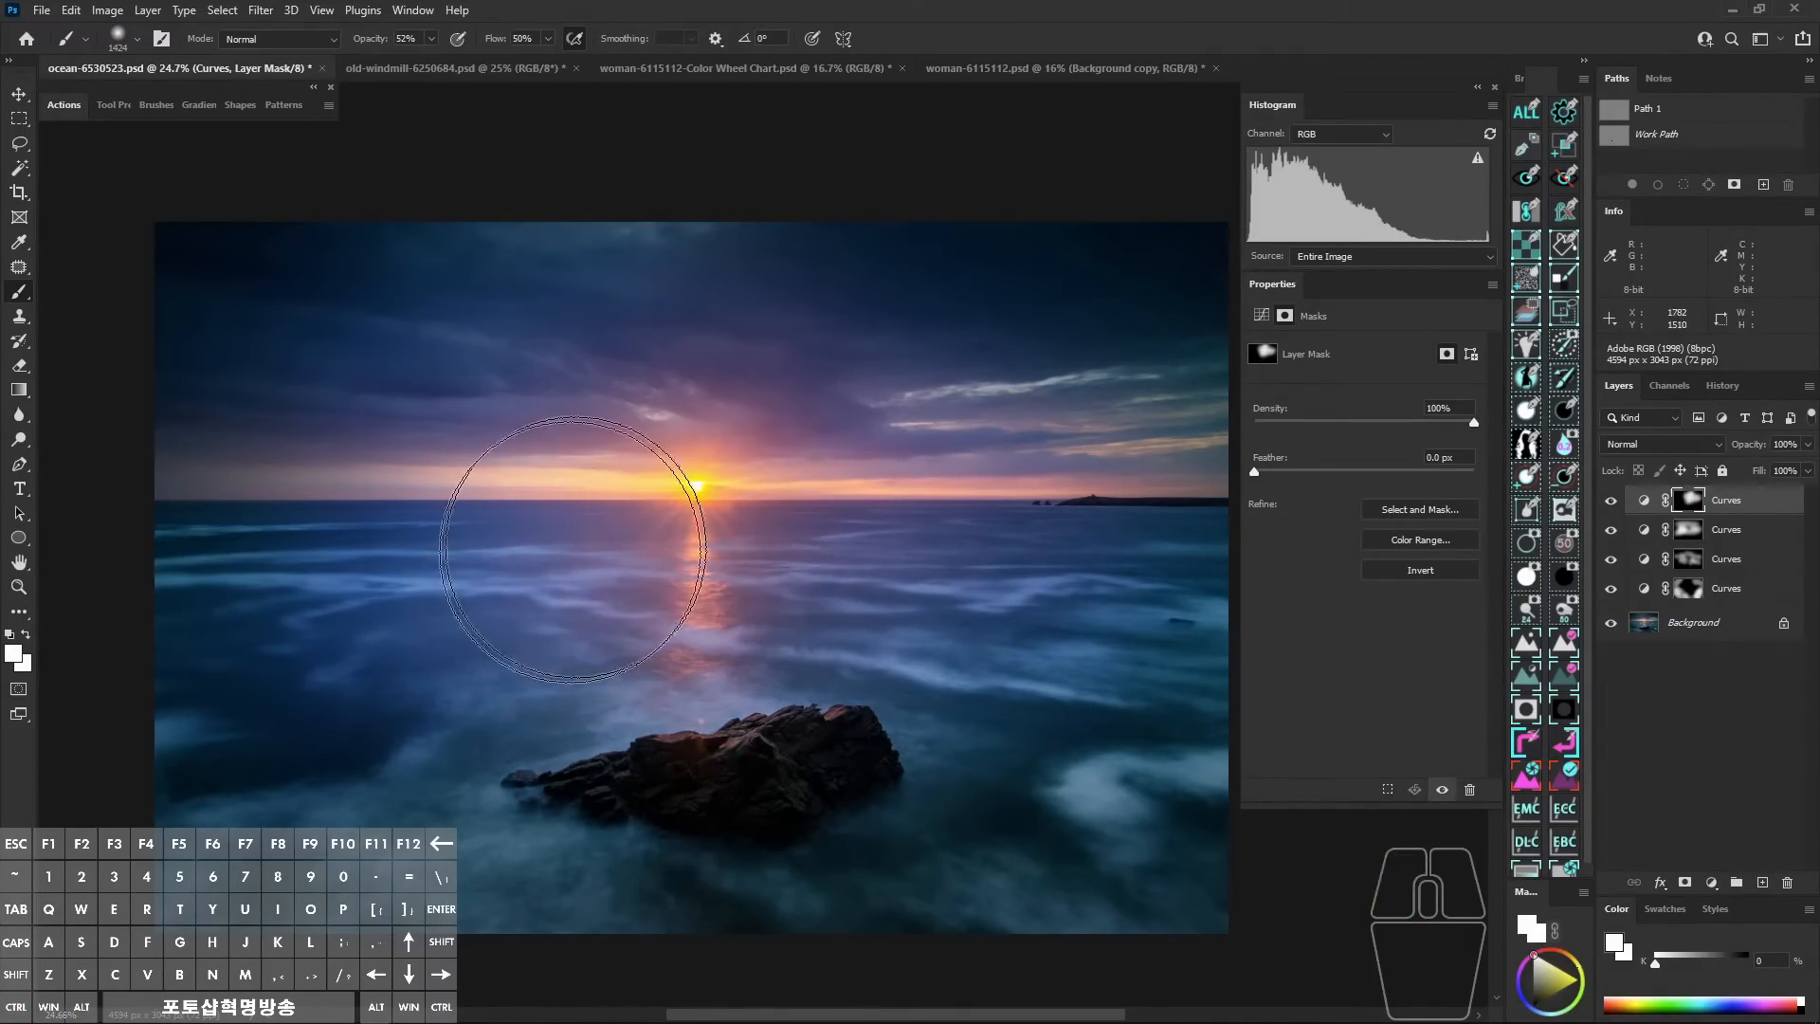
mouse_move(574, 549)
mouse_down()
mouse_move(438, 504)
mouse_move(455, 468)
mouse_up()
mouse_move(564, 323)
mouse_down()
mouse_move(589, 285)
mouse_move(683, 336)
mouse_up()
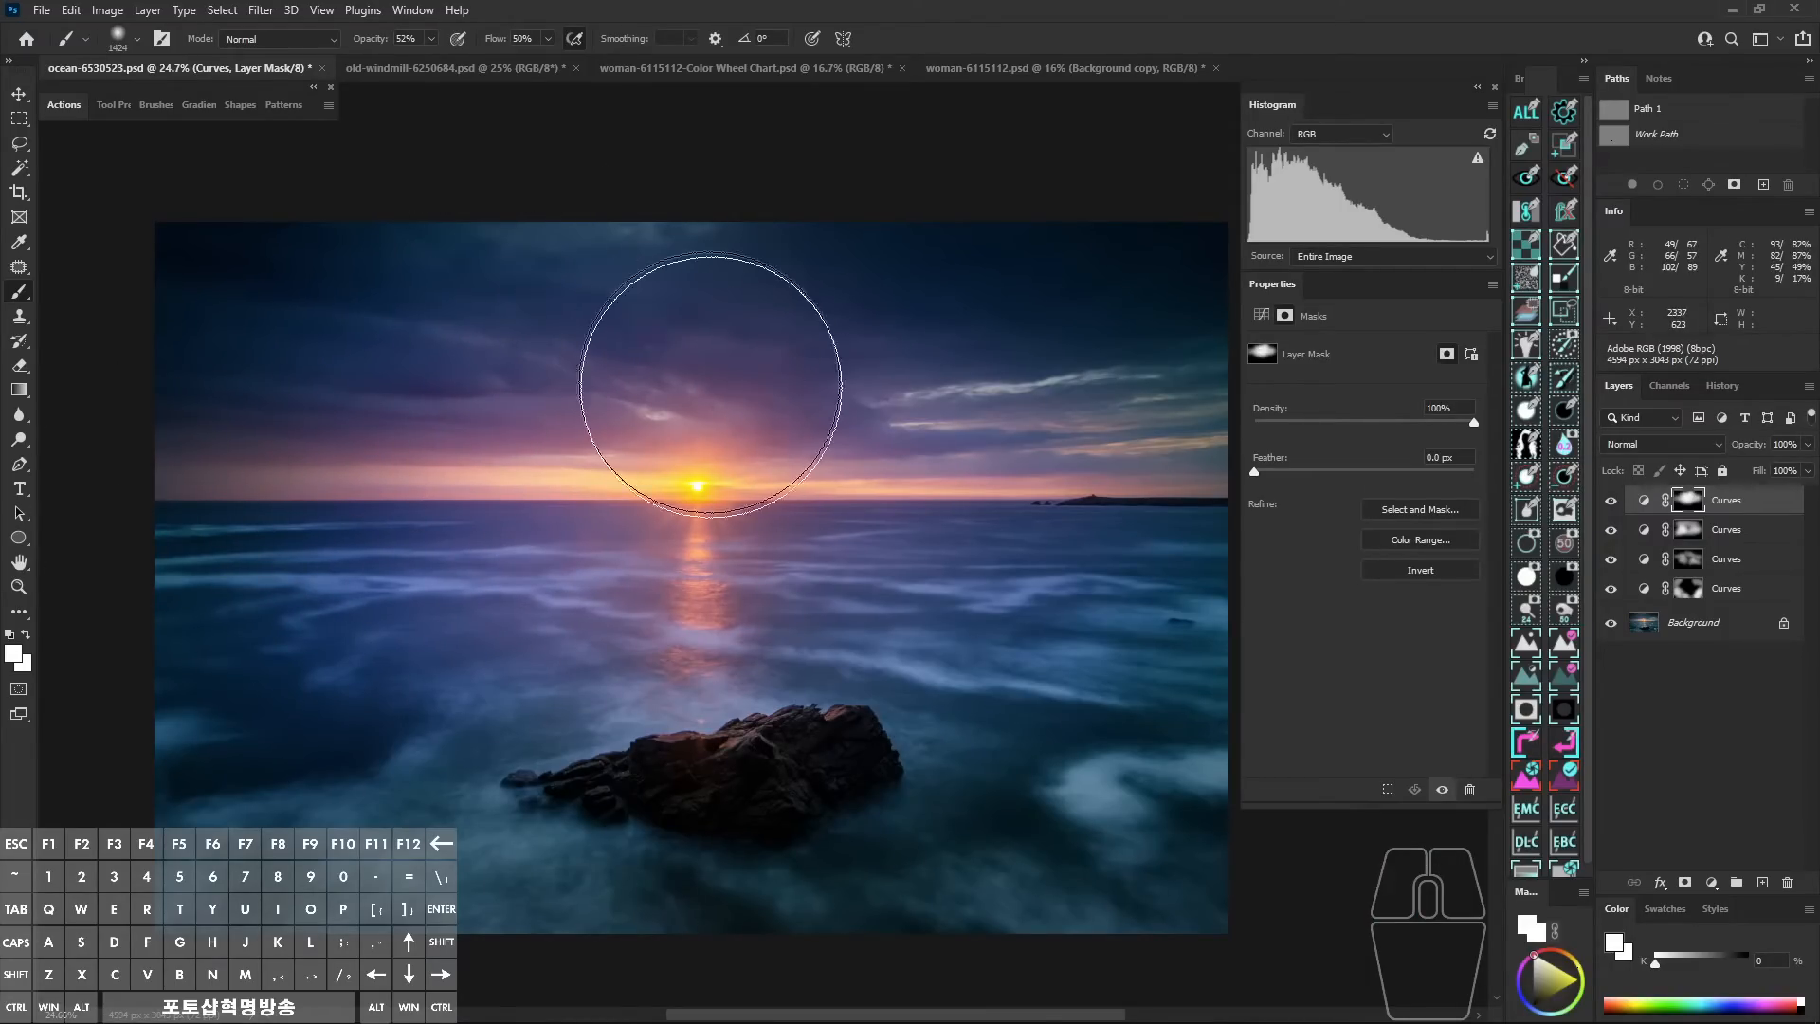
Select all four Curves layers and toggle their visibility repeatedly to compare the ocean sunset before and after the color shift.
click(1761, 494)
shift+click(1720, 588)
key(ctrl+shift+a)
key(ctrl+shift+a)
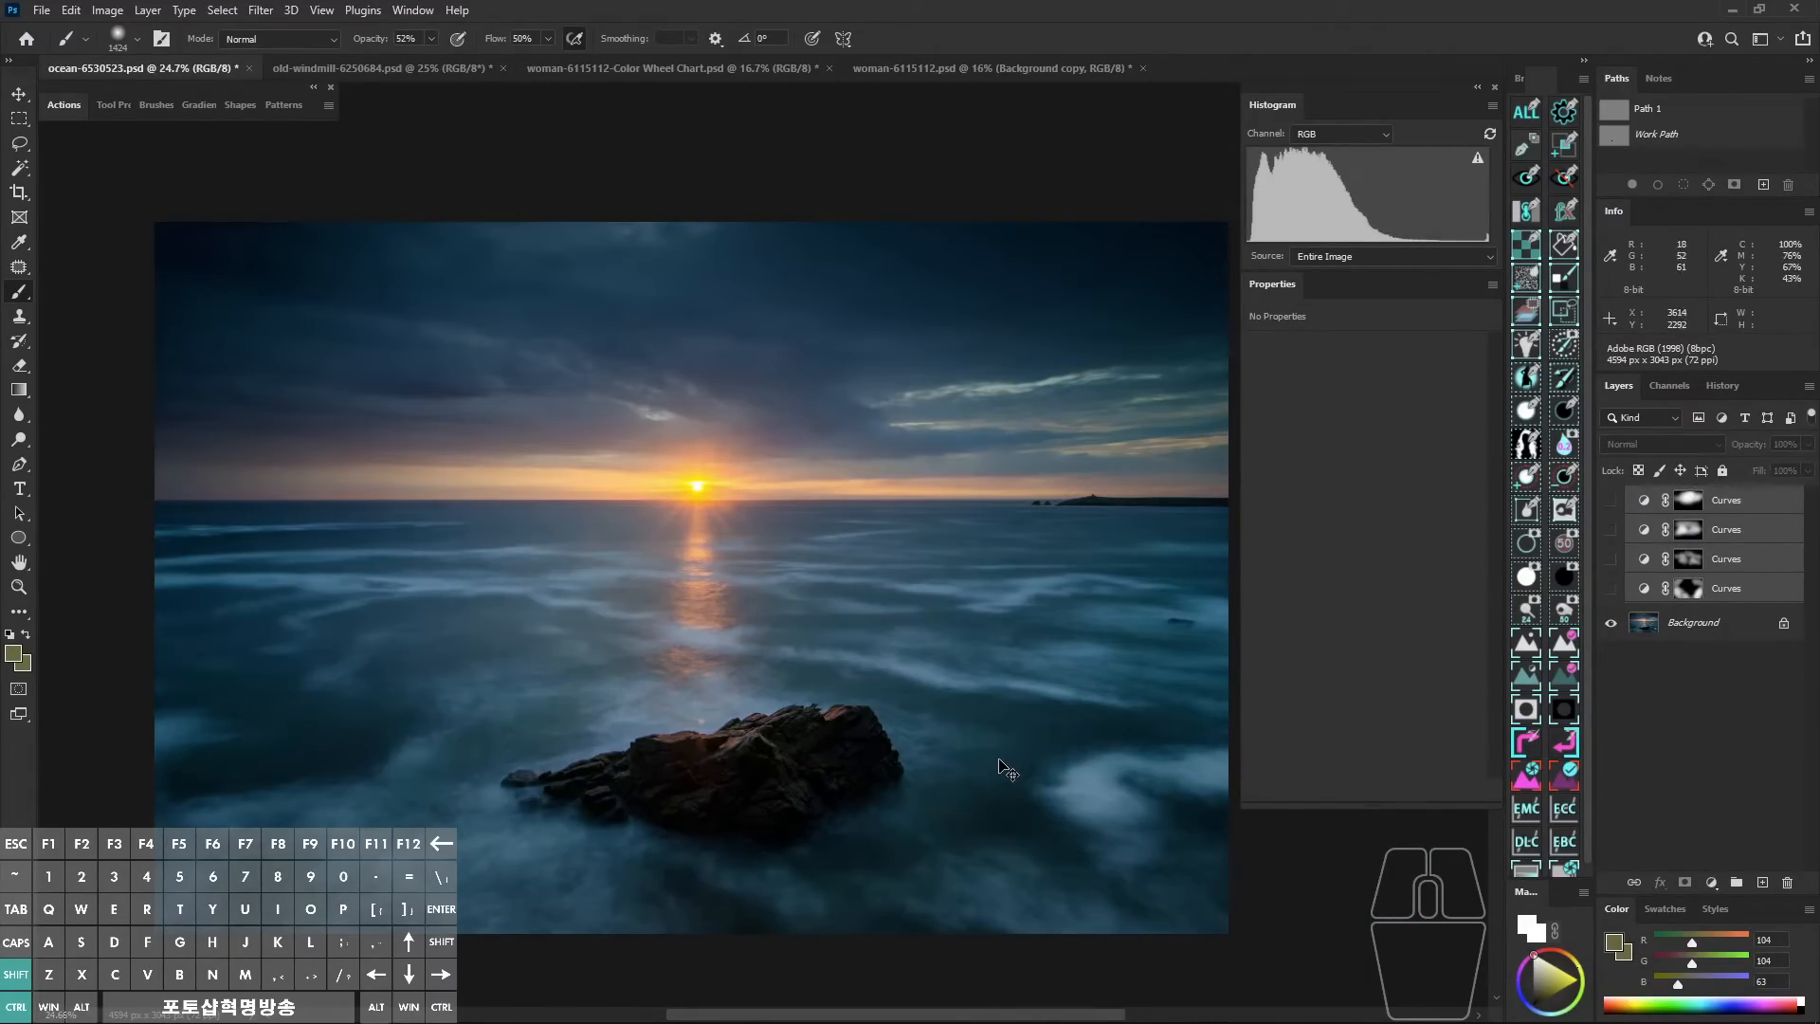
key(ctrl+shift+a)
key(ctrl+shift+a)
key(ctrl+shift+a)
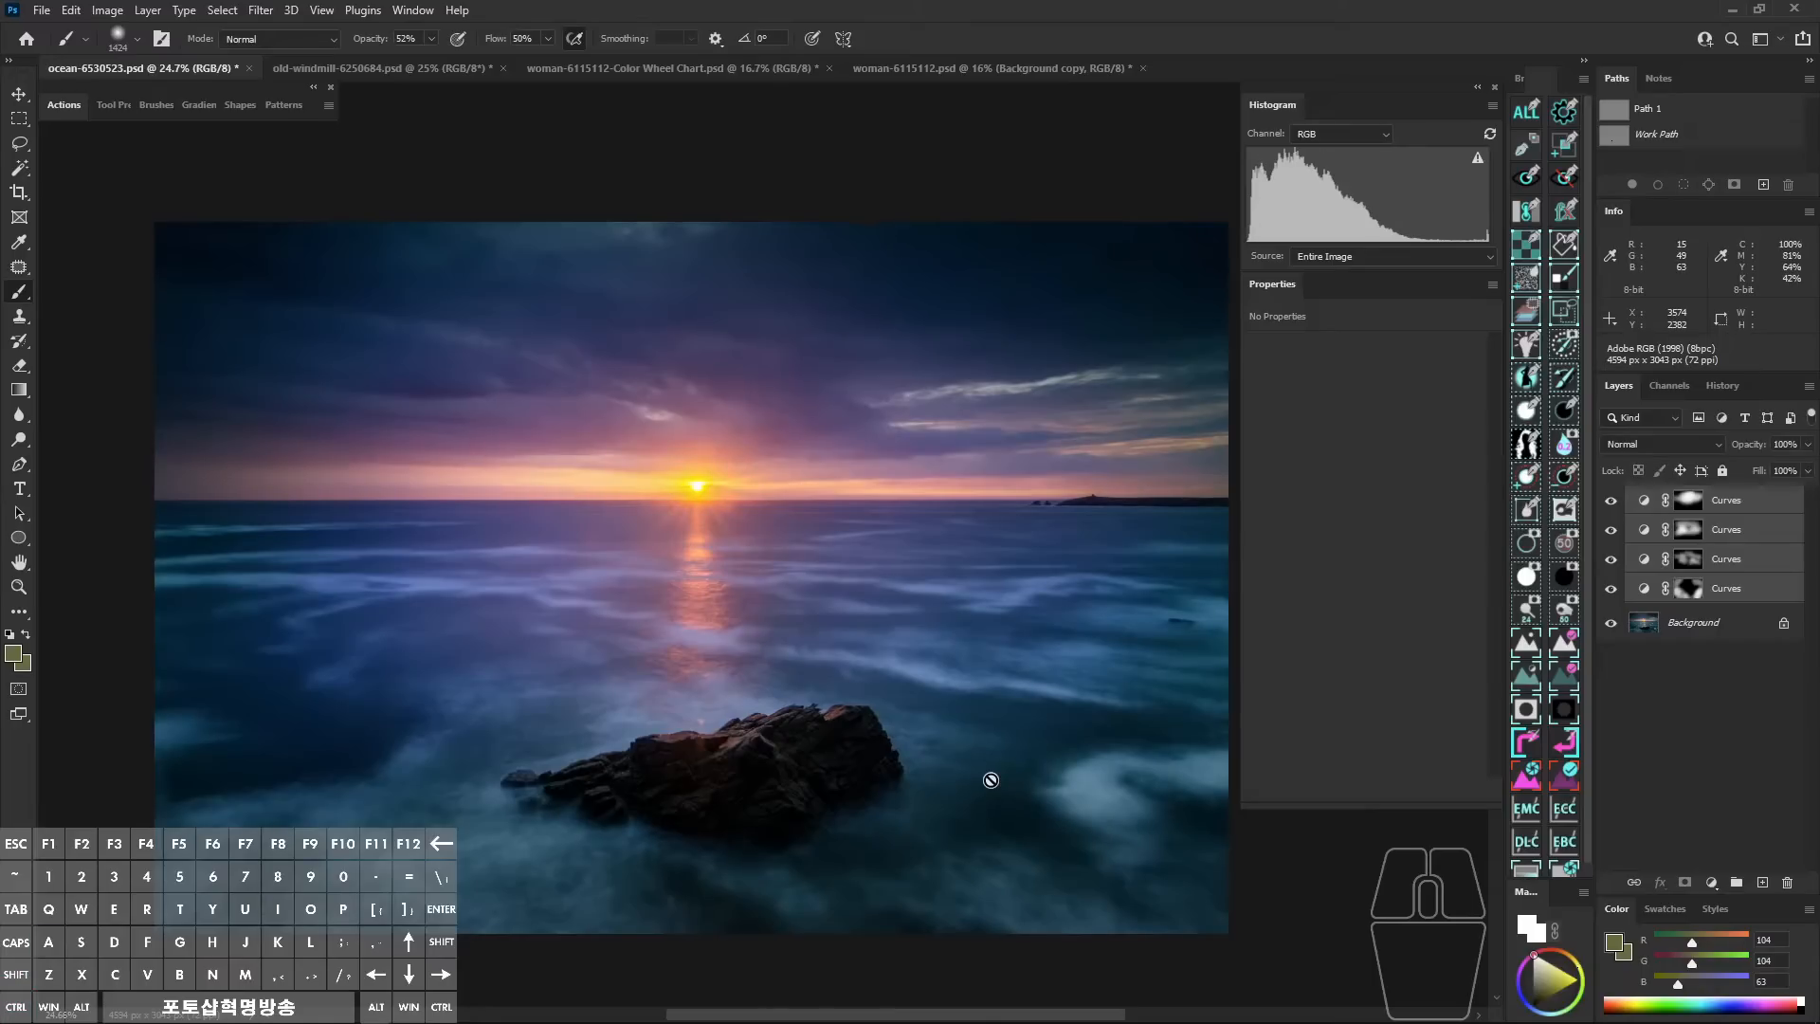
key(ctrl+shift+a)
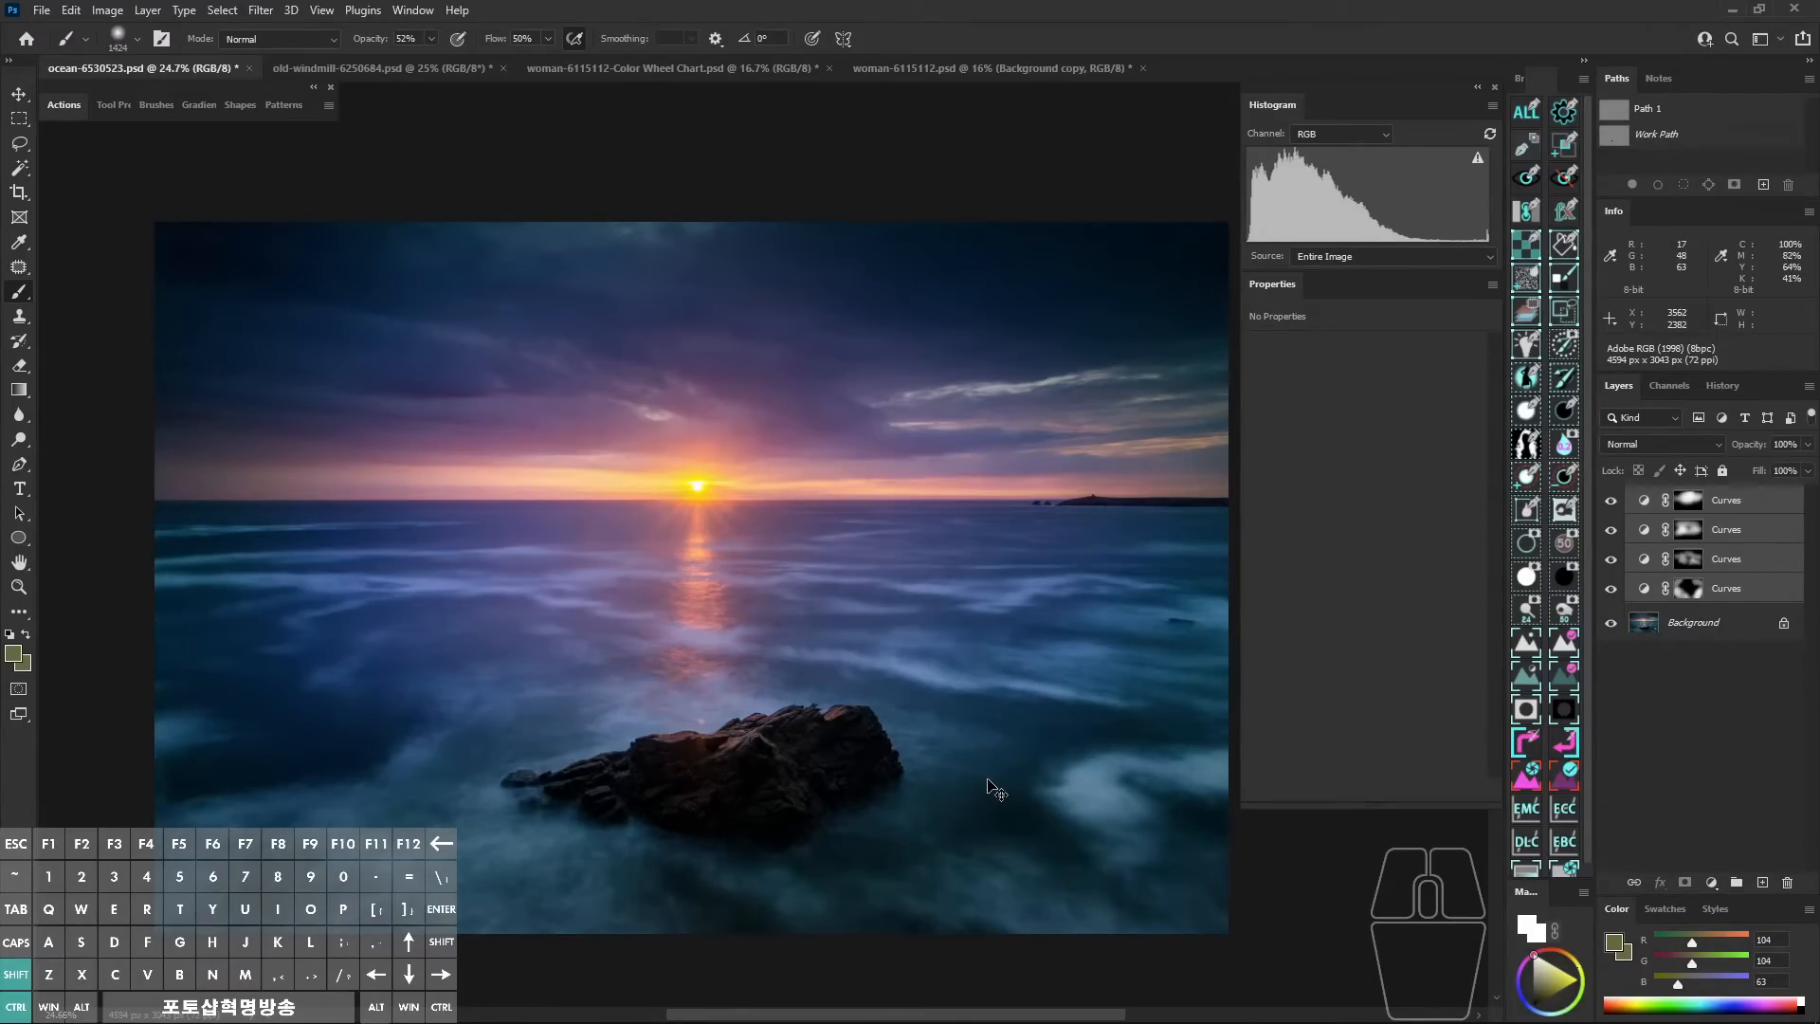
key(ctrl+shift+a)
key(ctrl+shift+a)
key(ctrl+shift+a)
key(ctrl+shift+a)
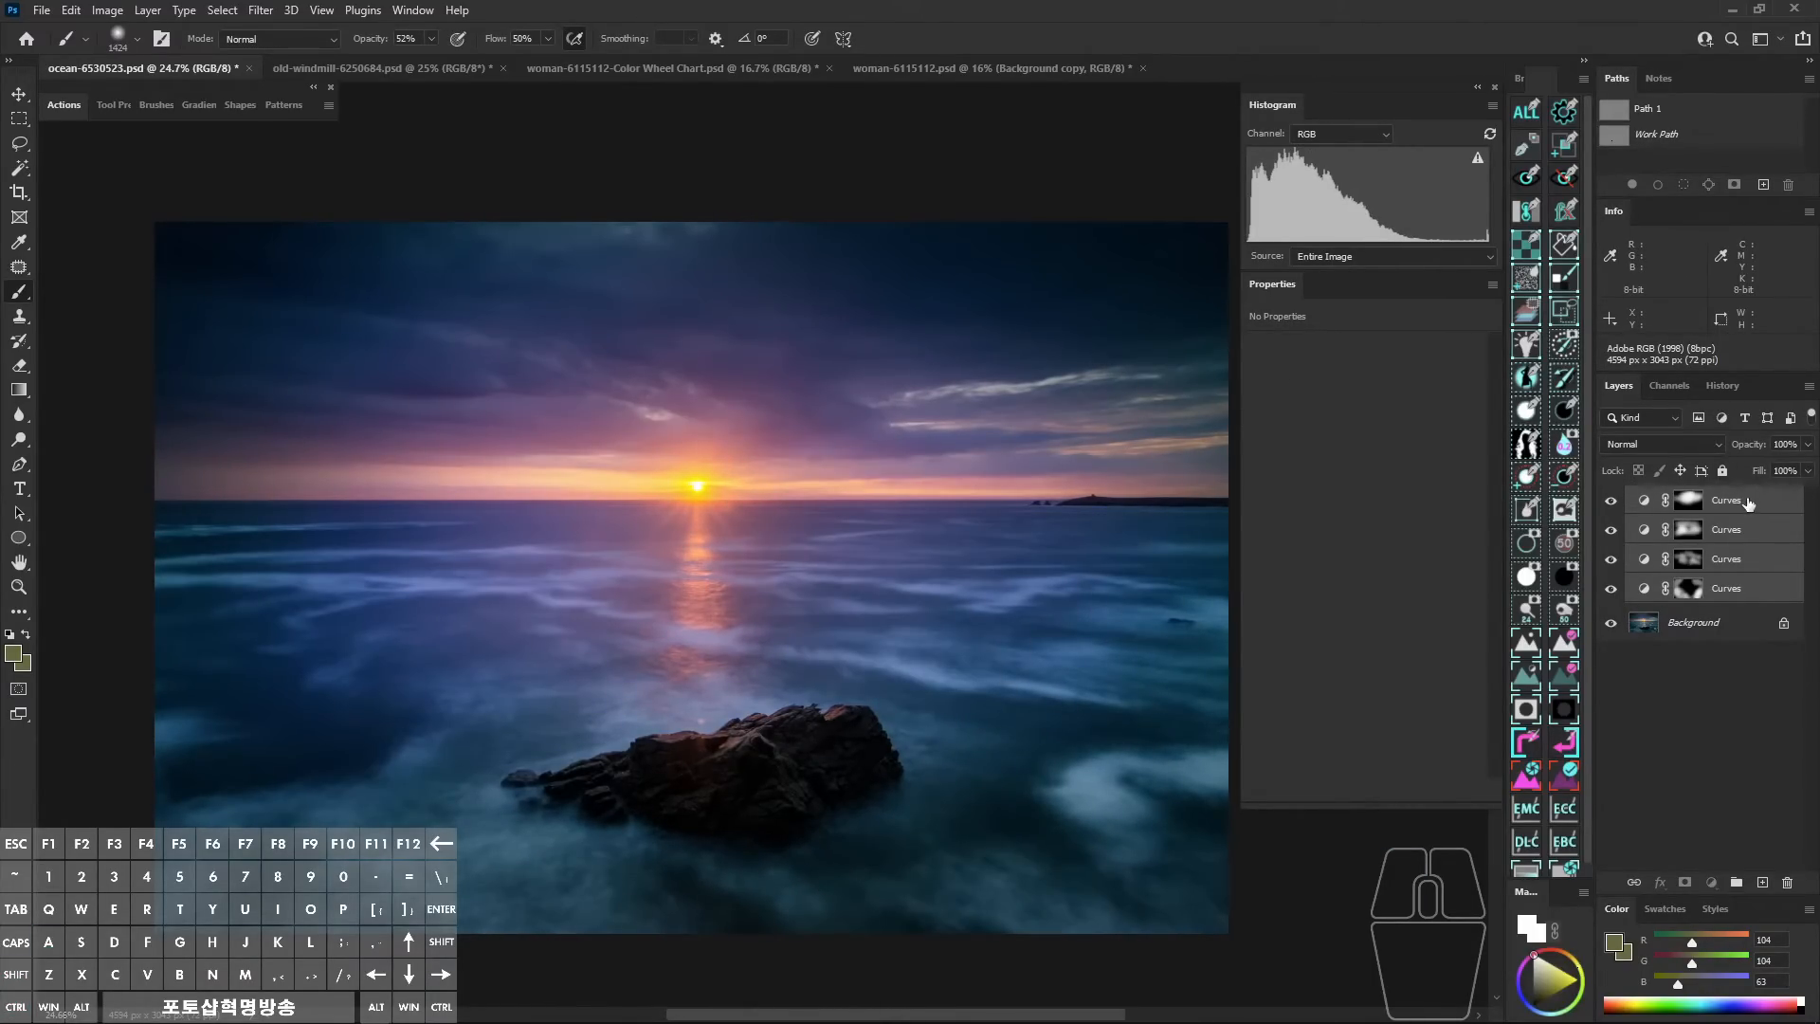
Add a new Curves layer on top and shape an RGB S-curve, lowering shadows to input 47, output 39 and raising highlights.
click(1749, 503)
key(ctrl+shift+m)
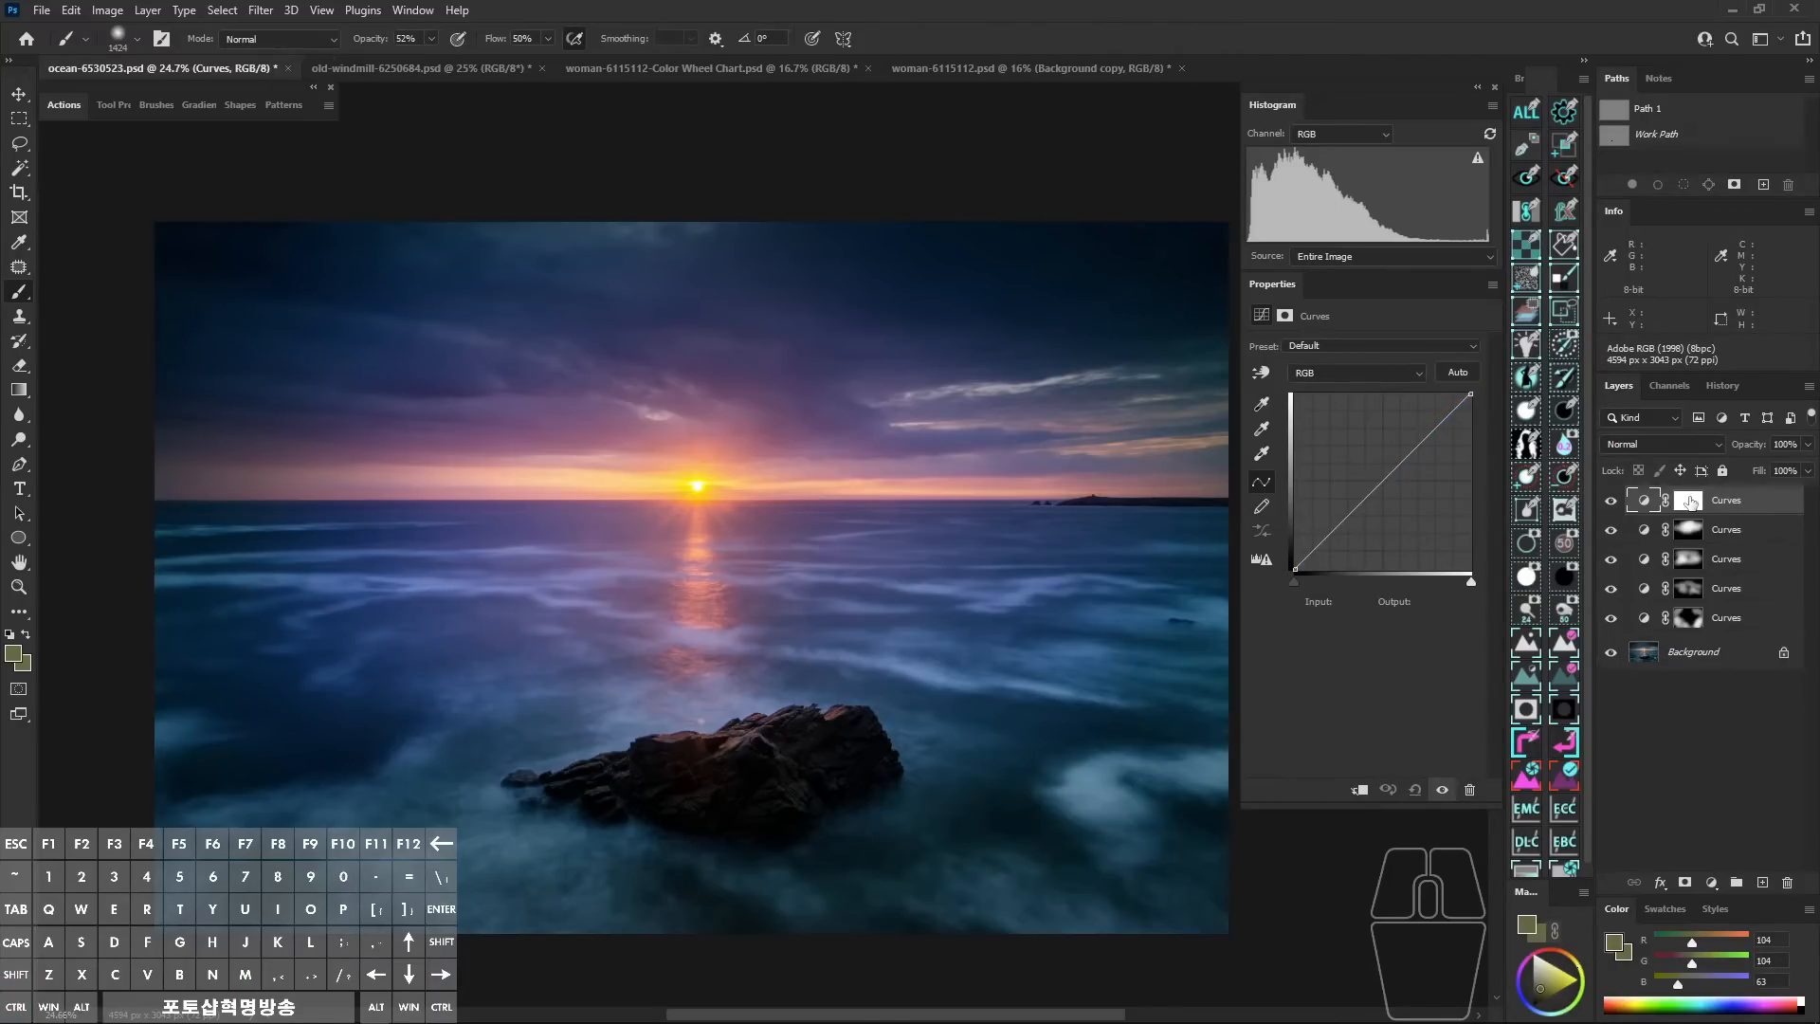
drag(1338, 520, 1332, 543)
click(1409, 452)
mouse_move(1409, 452)
mouse_down()
mouse_move(1373, 492)
mouse_move(1421, 432)
mouse_up()
click(1373, 493)
drag(1370, 493, 1327, 542)
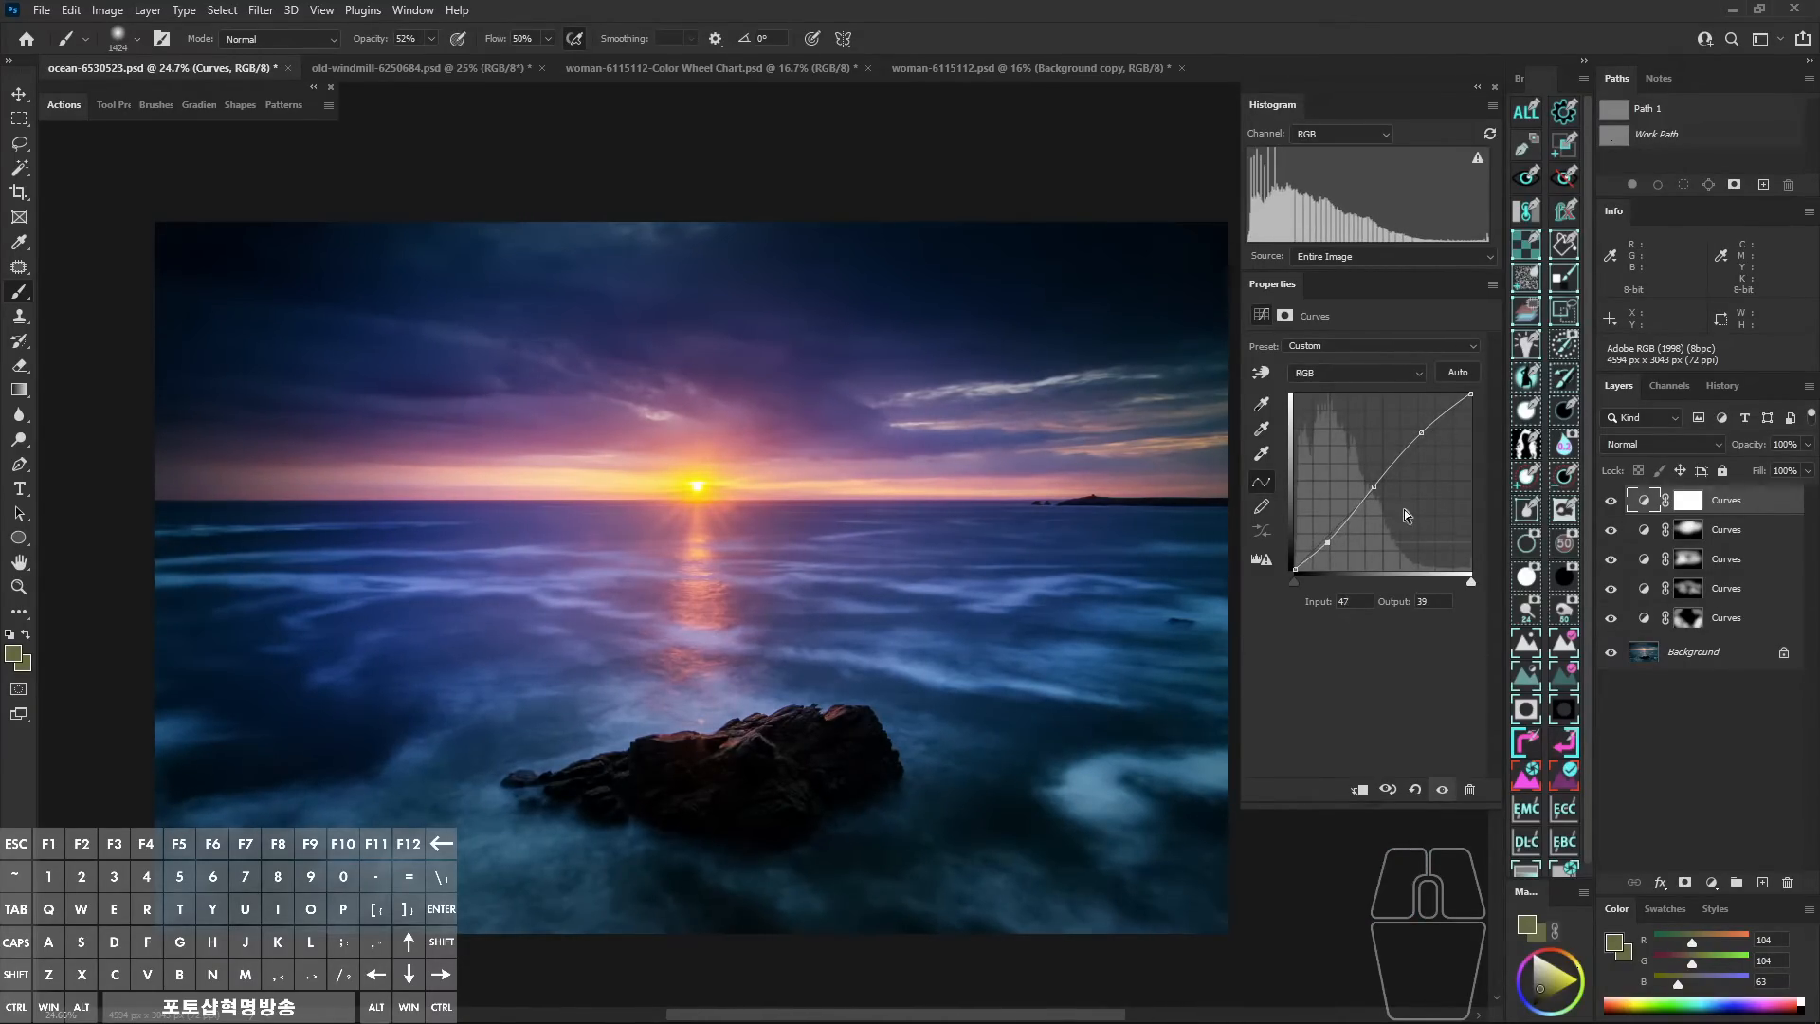
Select all five Curves layers and toggle them off and on to compare the original image with the contrast-boosted grade.
shift+click(1746, 630)
key(ctrl+comma)
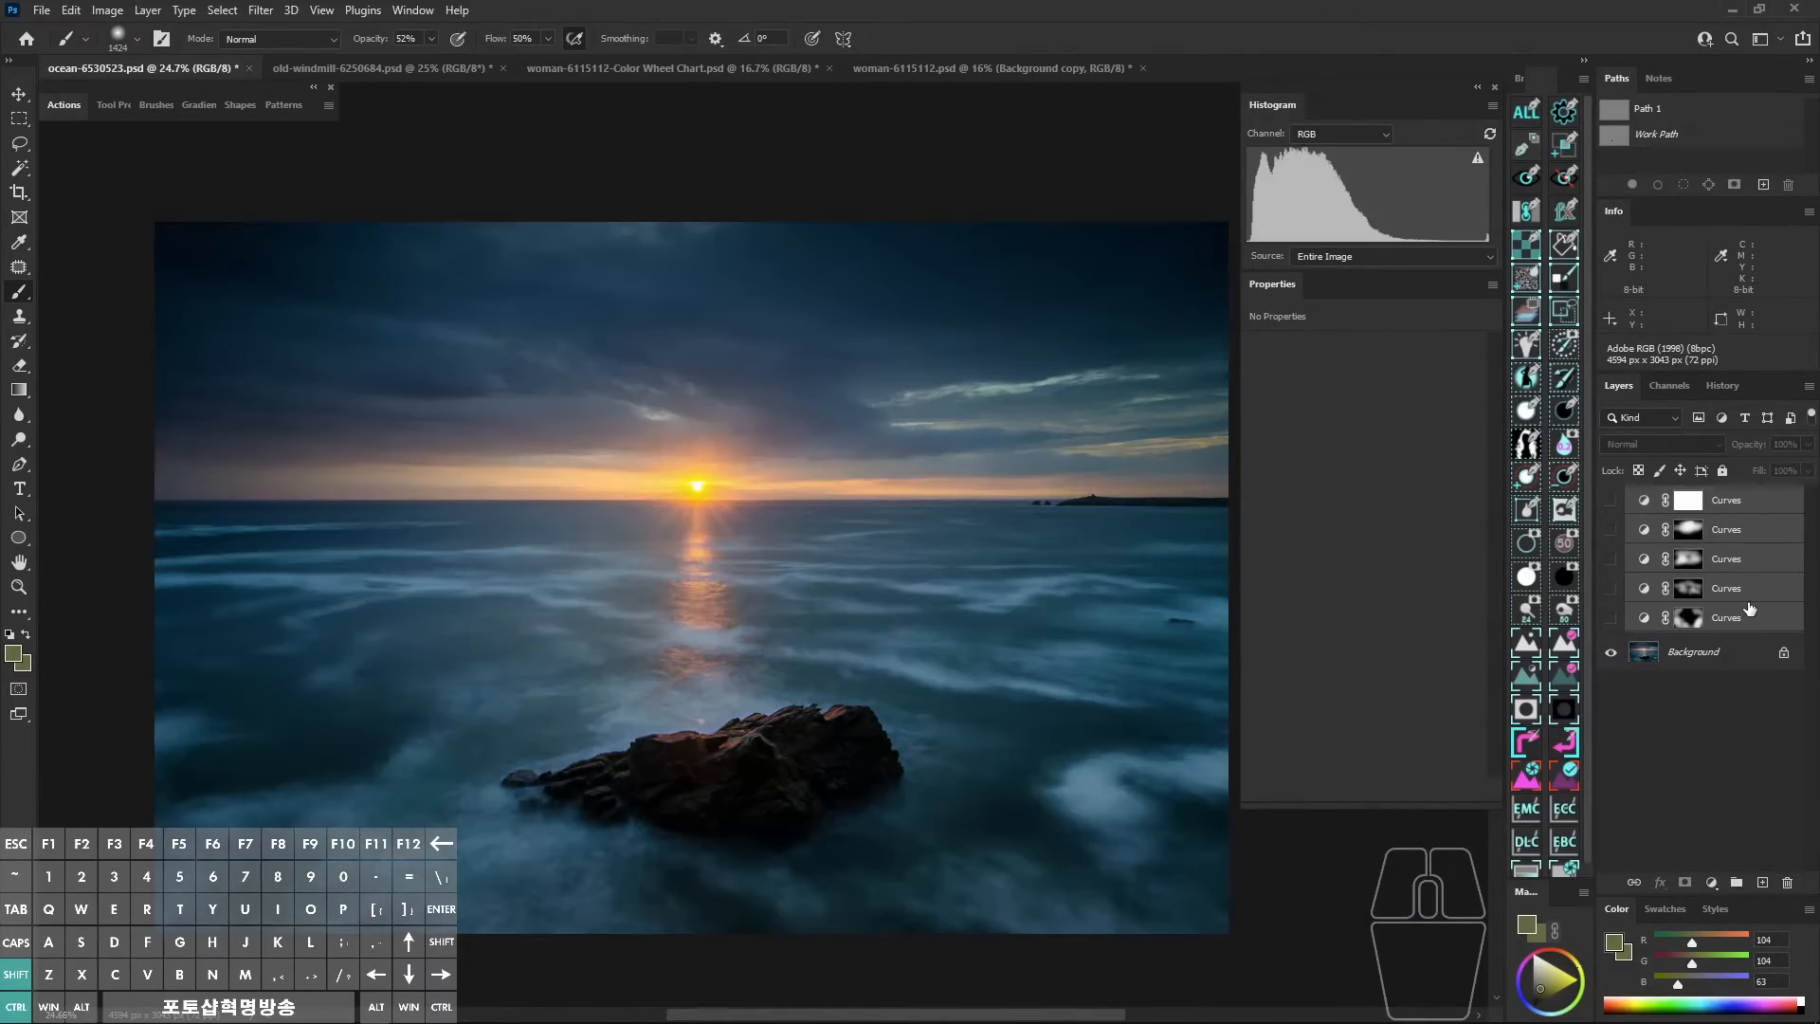
key(ctrl+comma)
key(ctrl+comma)
key(ctrl+comma)
key(ctrl+comma)
key(ctrl+comma)
key(ctrl+comma)
key(ctrl+comma)
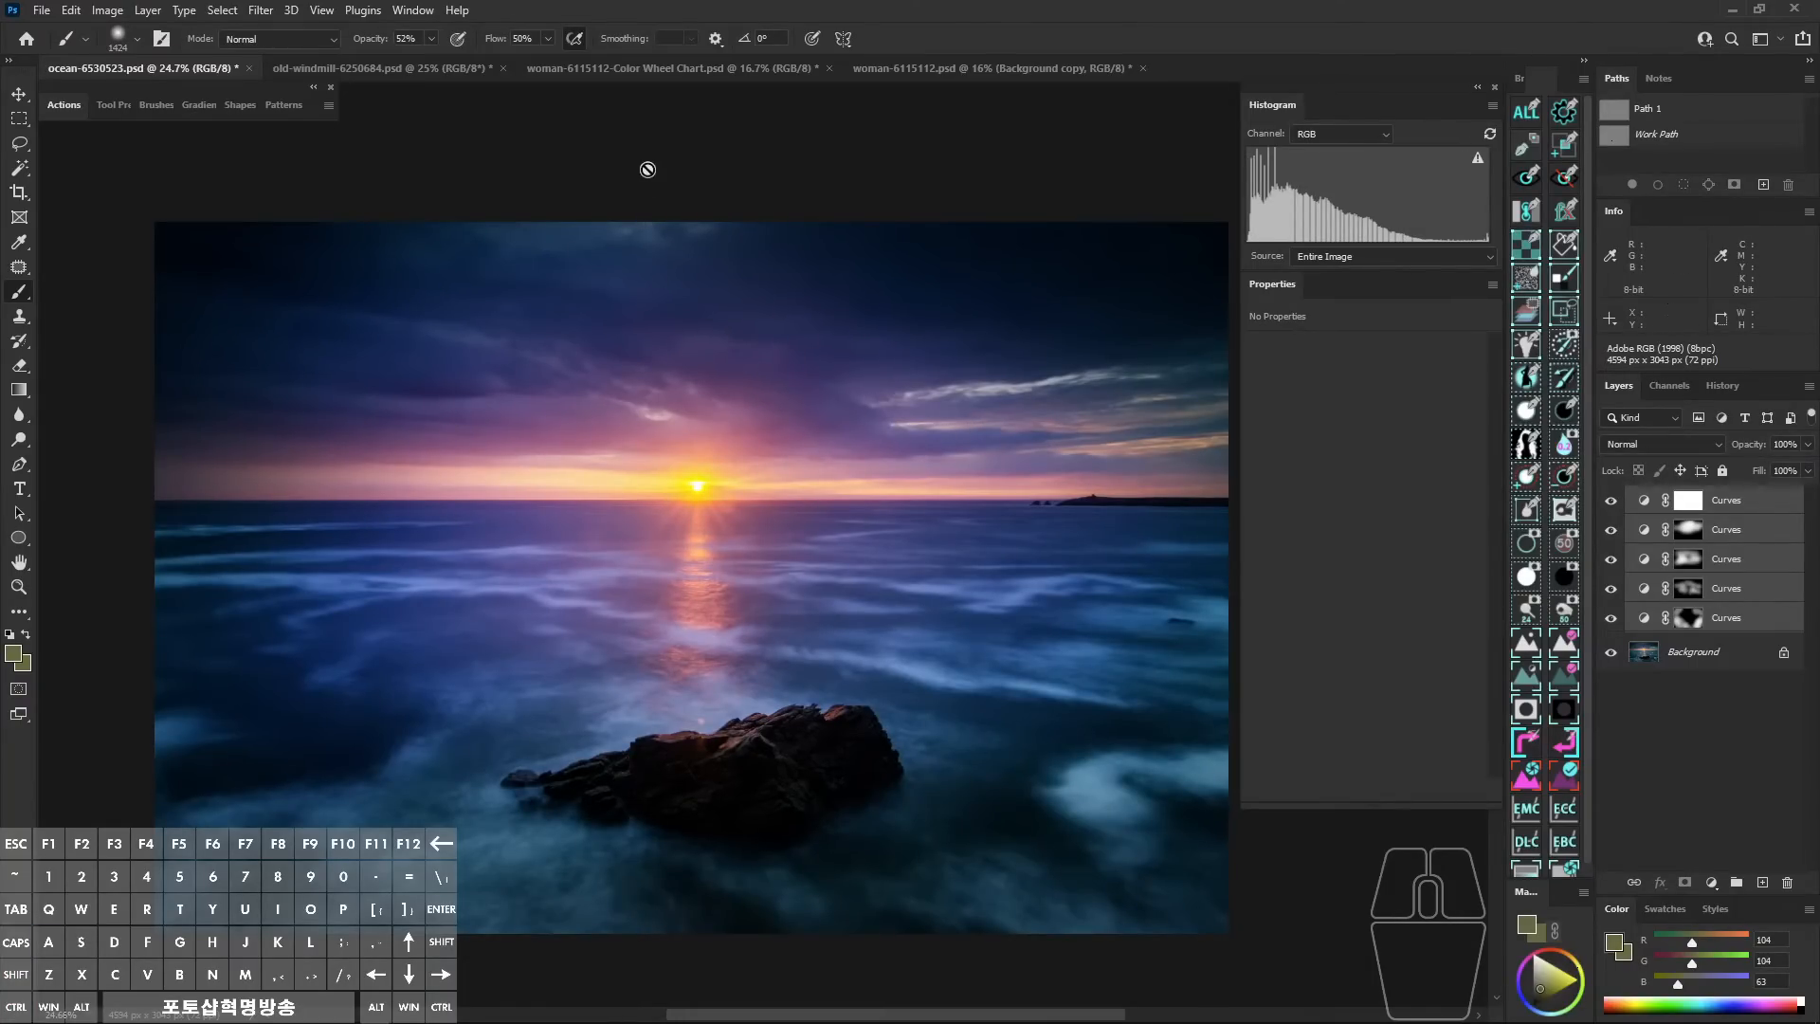
Check the old-windmill document, return to ocean-6530523.psd and delete all of its Curves layers.
click(925, 68)
click(371, 66)
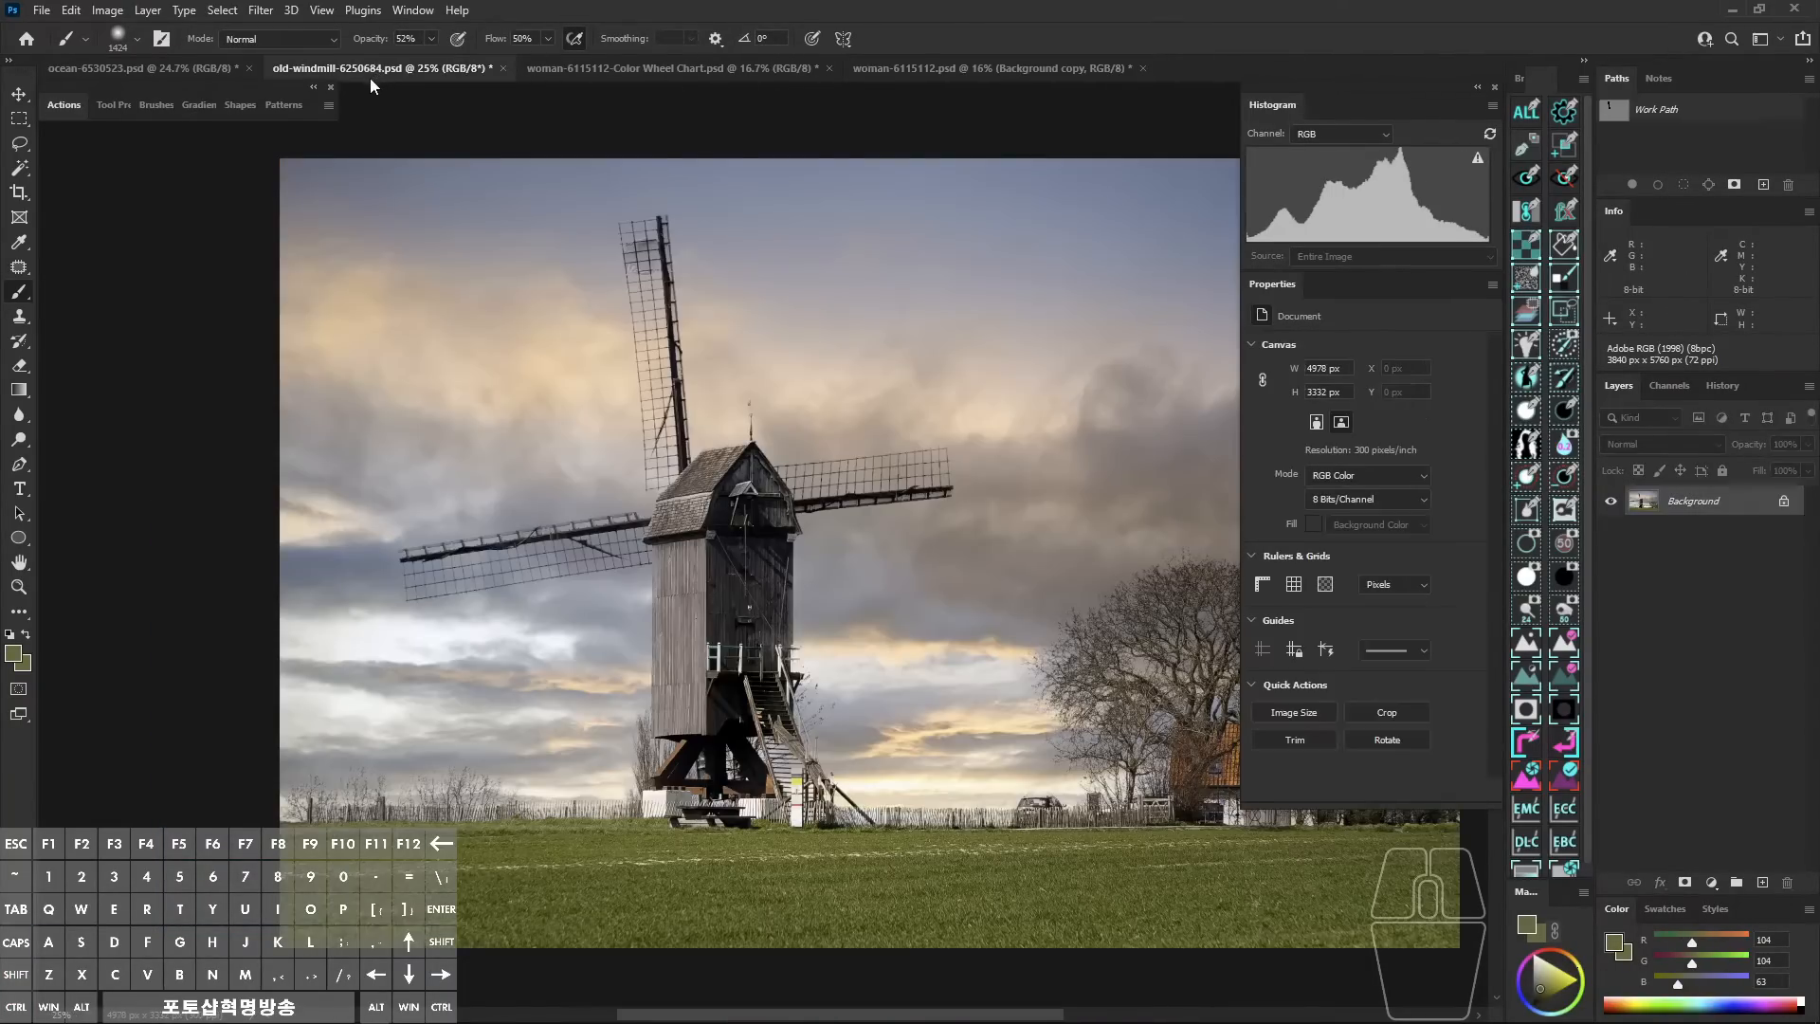
click(179, 67)
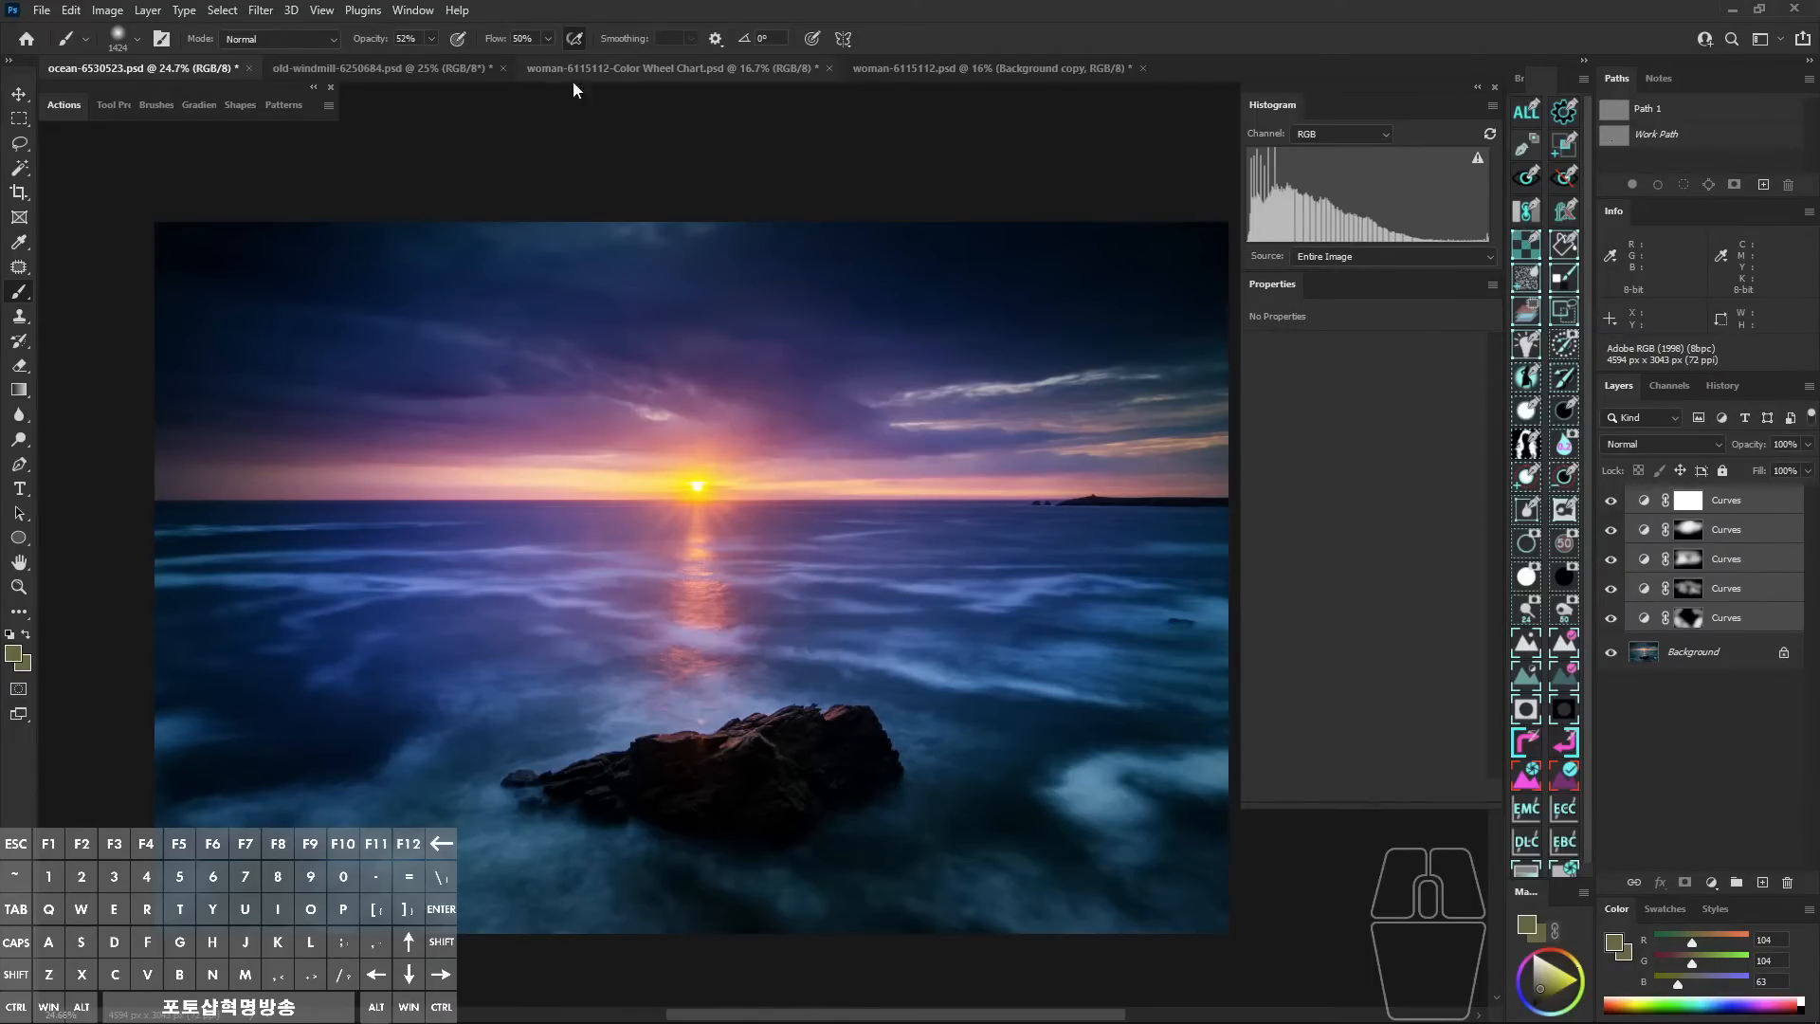
key(space)
key(Delete)
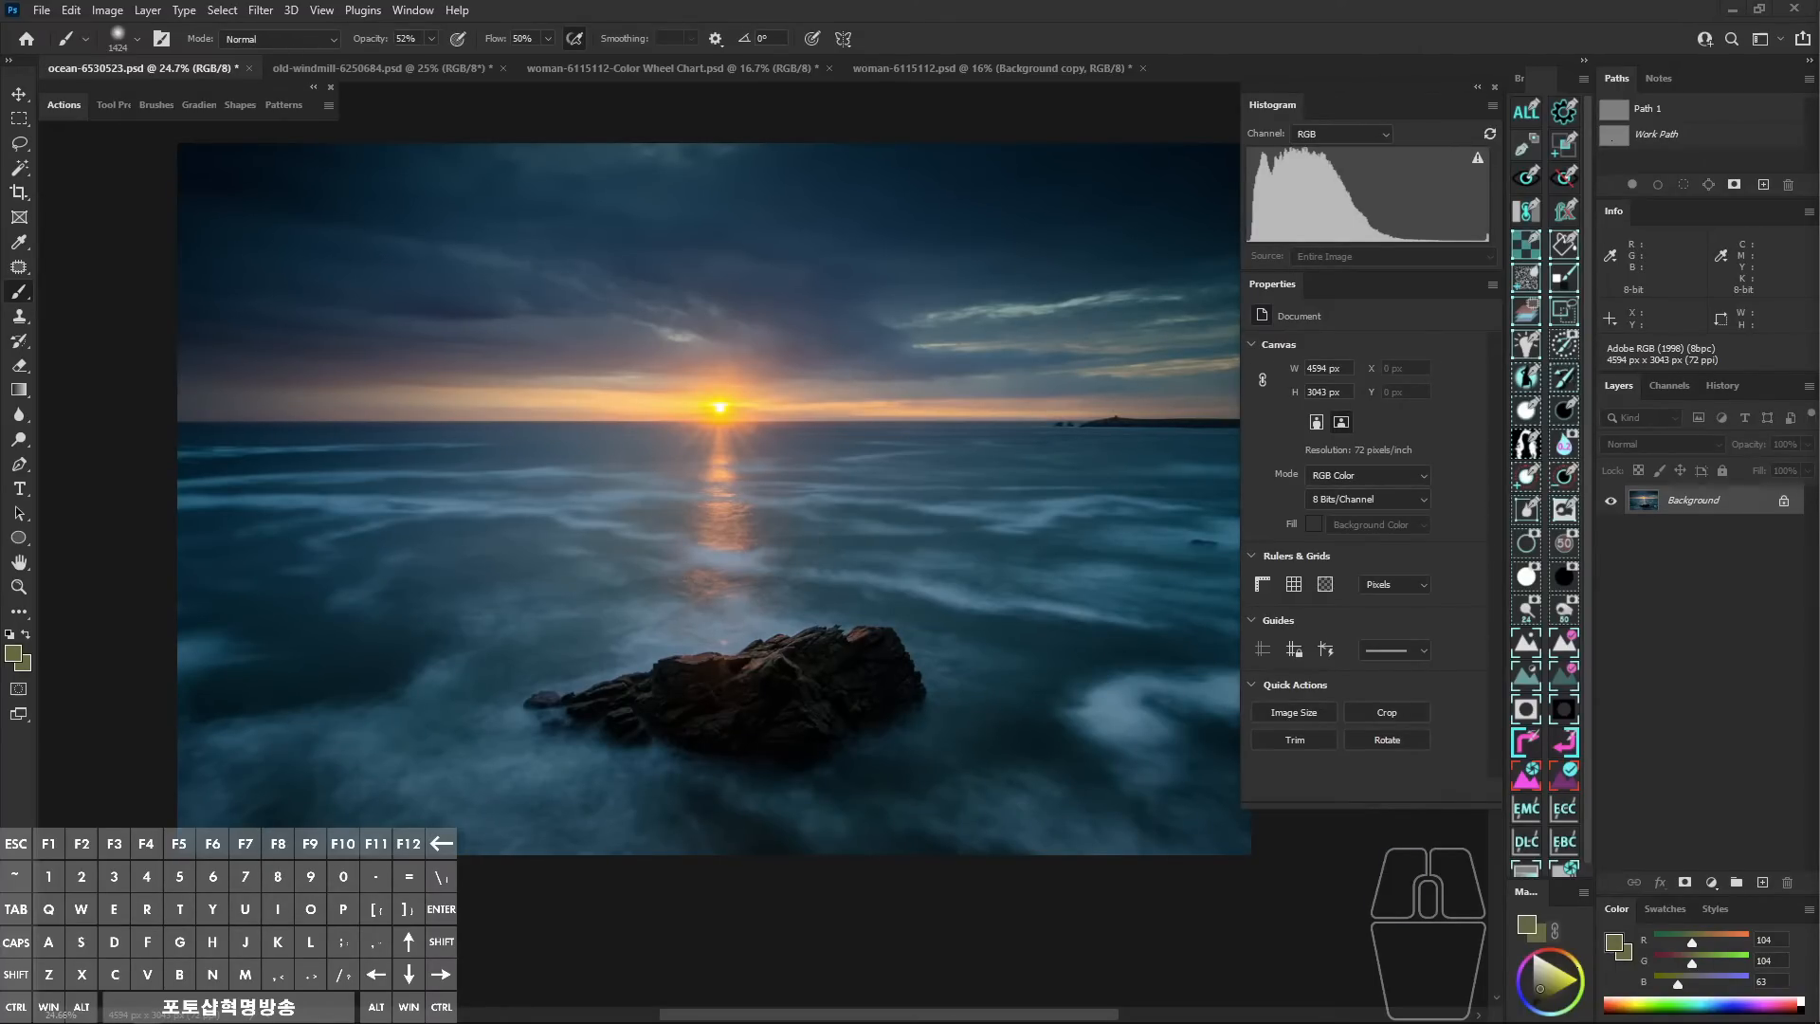
In File Explorer, locate Color Wheel Chart.jsx and show Photoshop 2021's Presets Scripts folder for installing it.
drag(1819, 19, 920, 173)
click(839, 287)
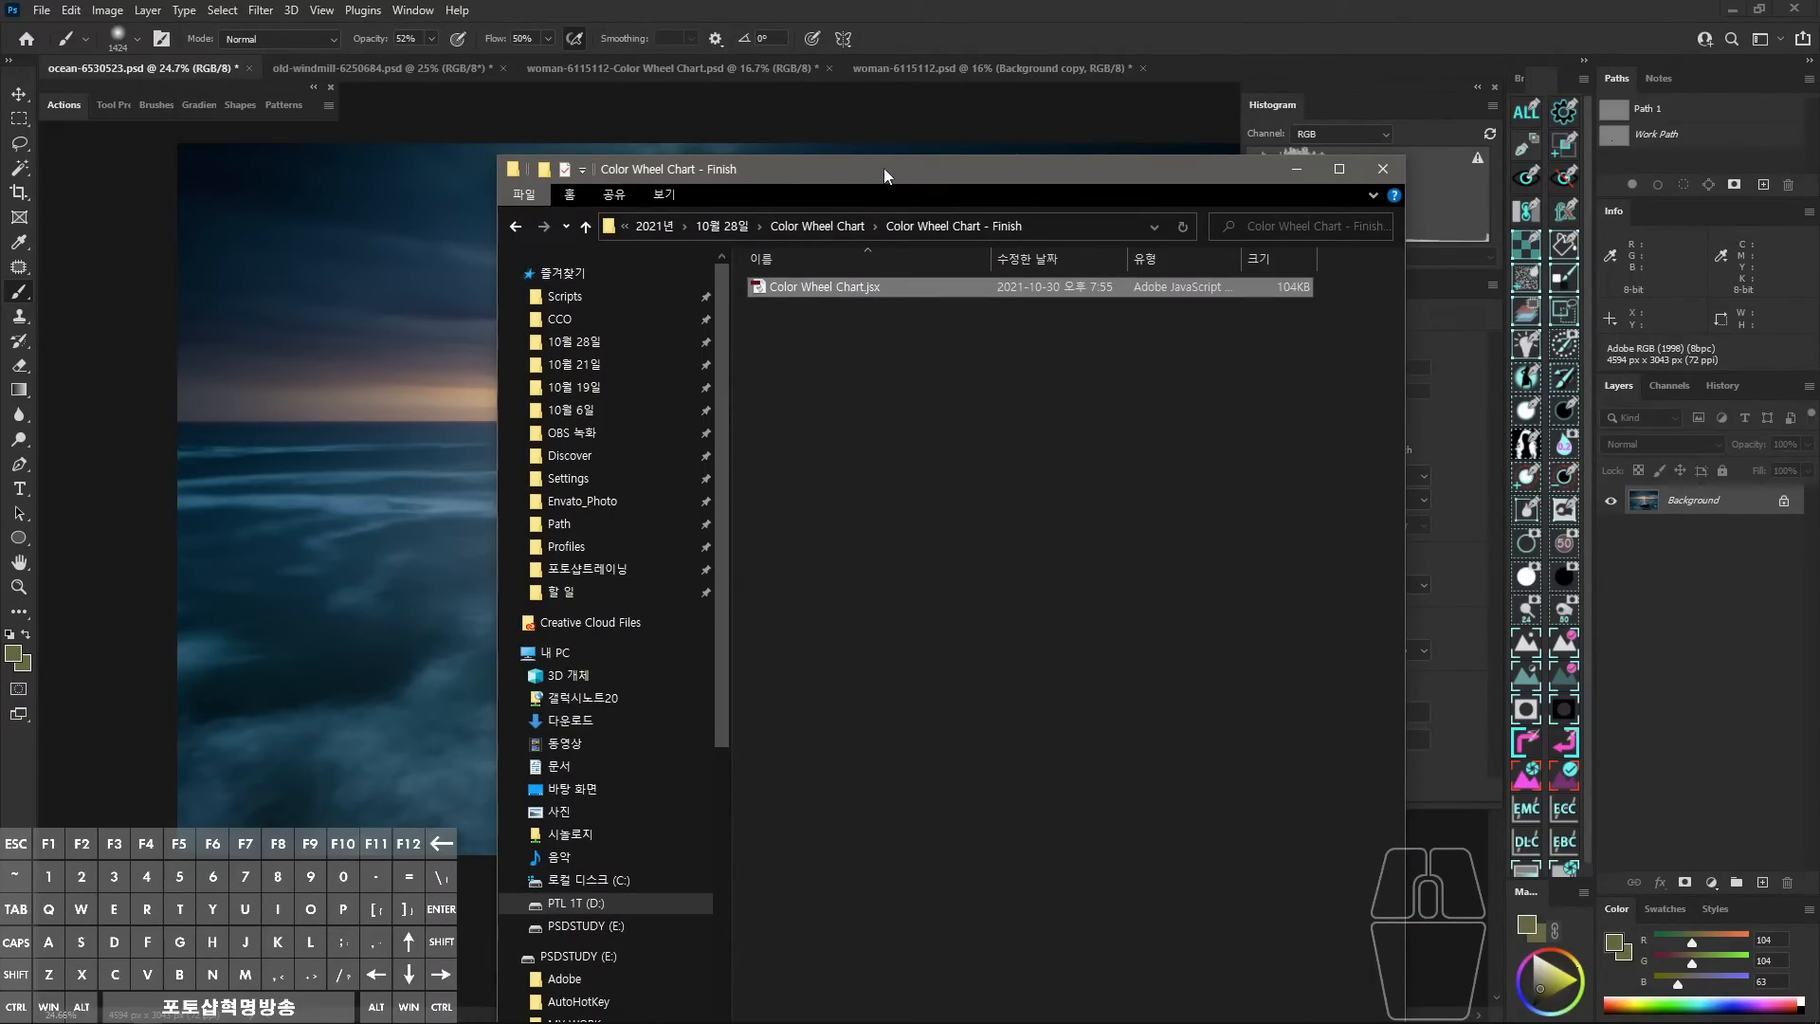
drag(883, 168, 1303, 155)
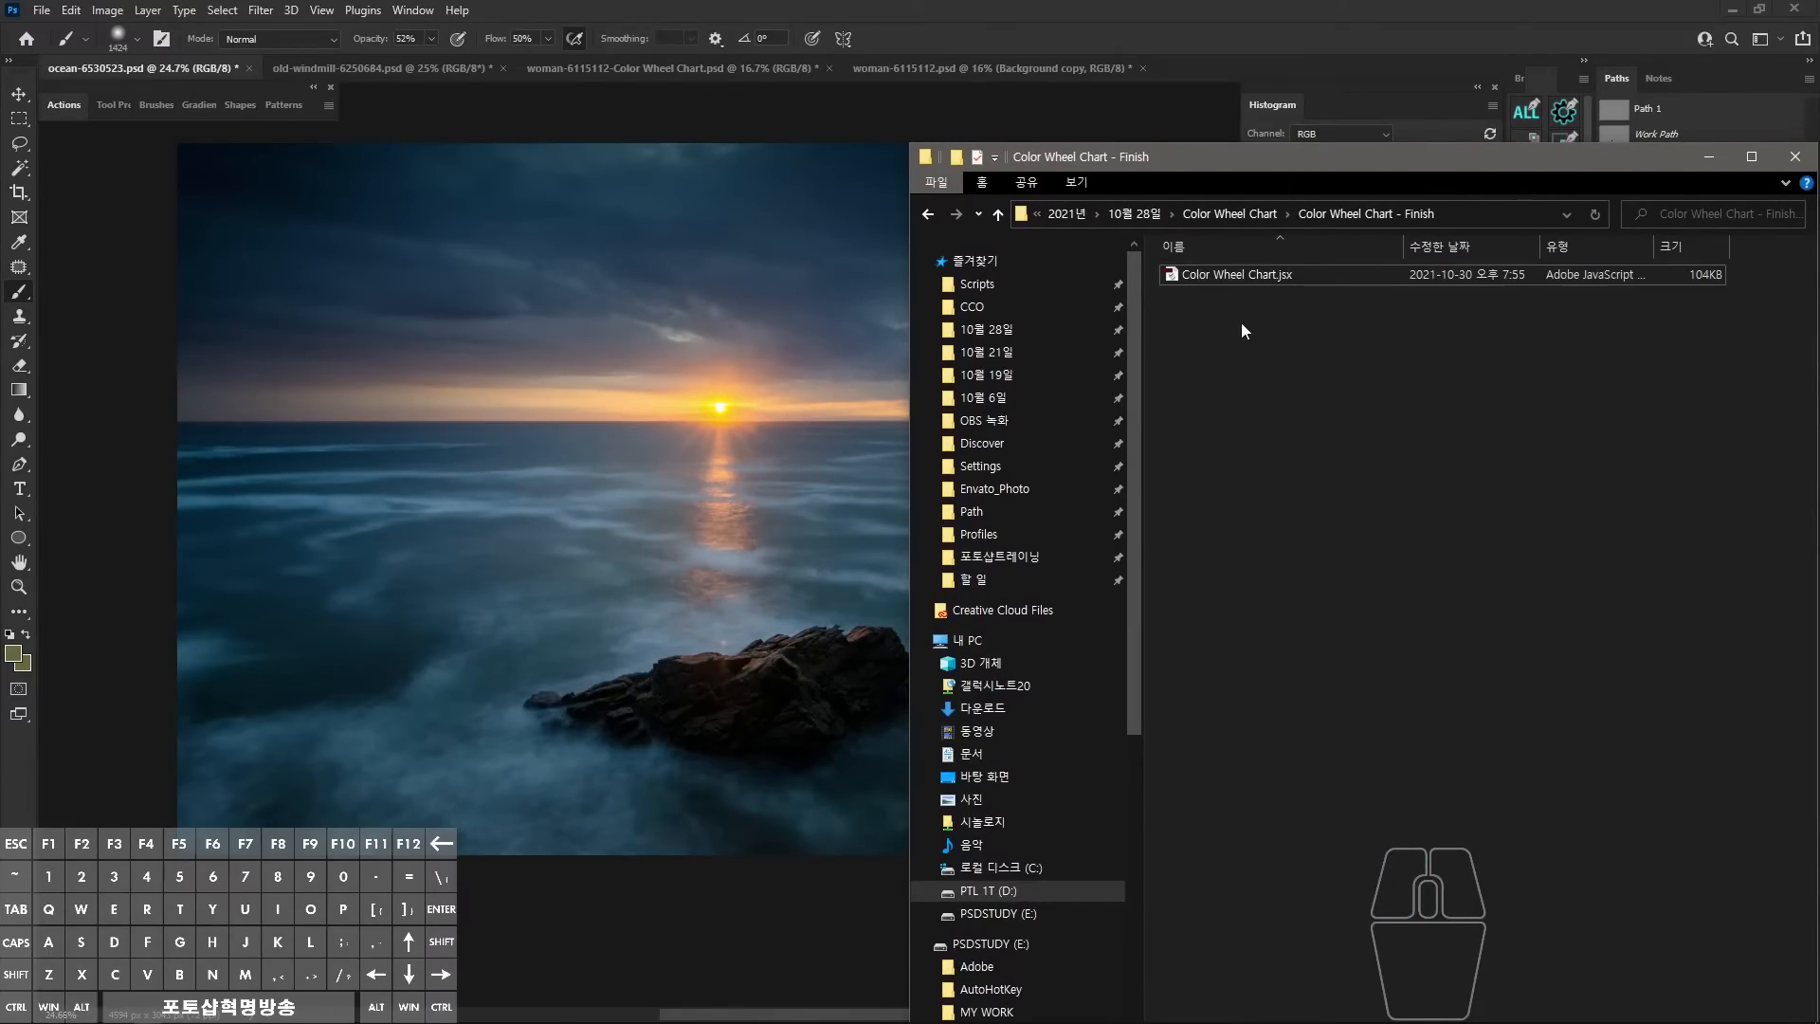
click(1251, 280)
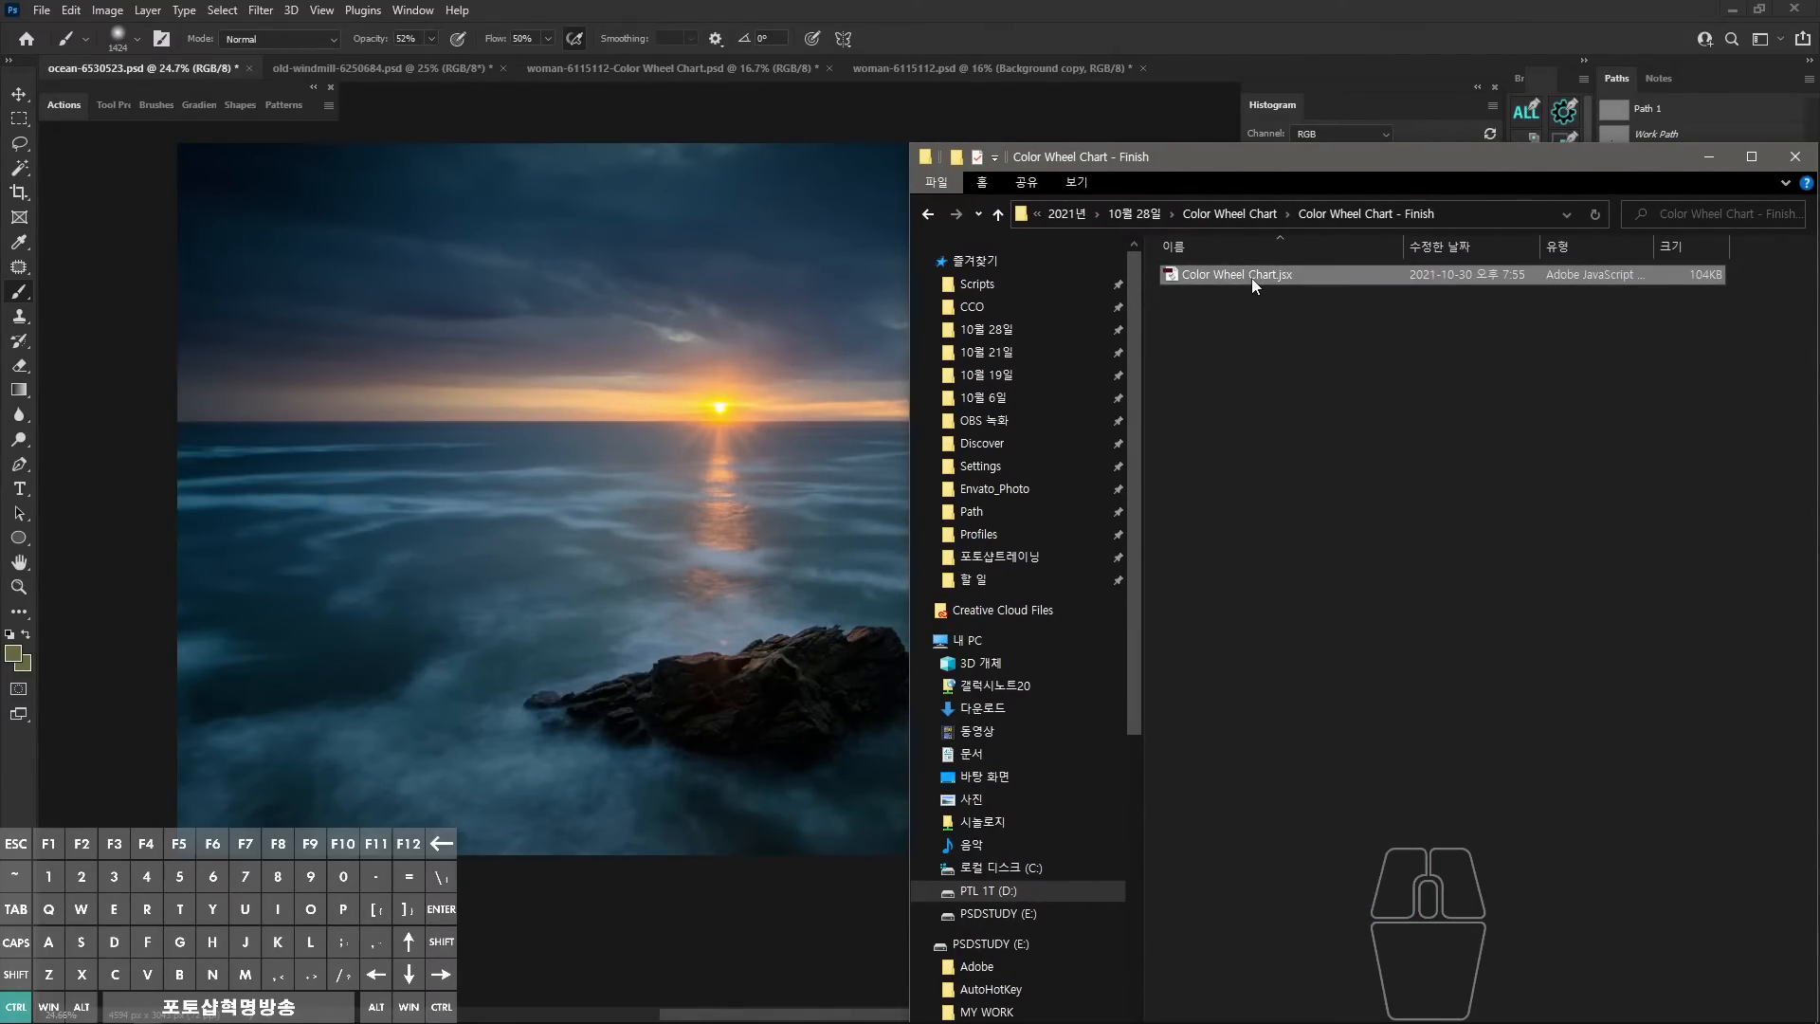
click(1039, 282)
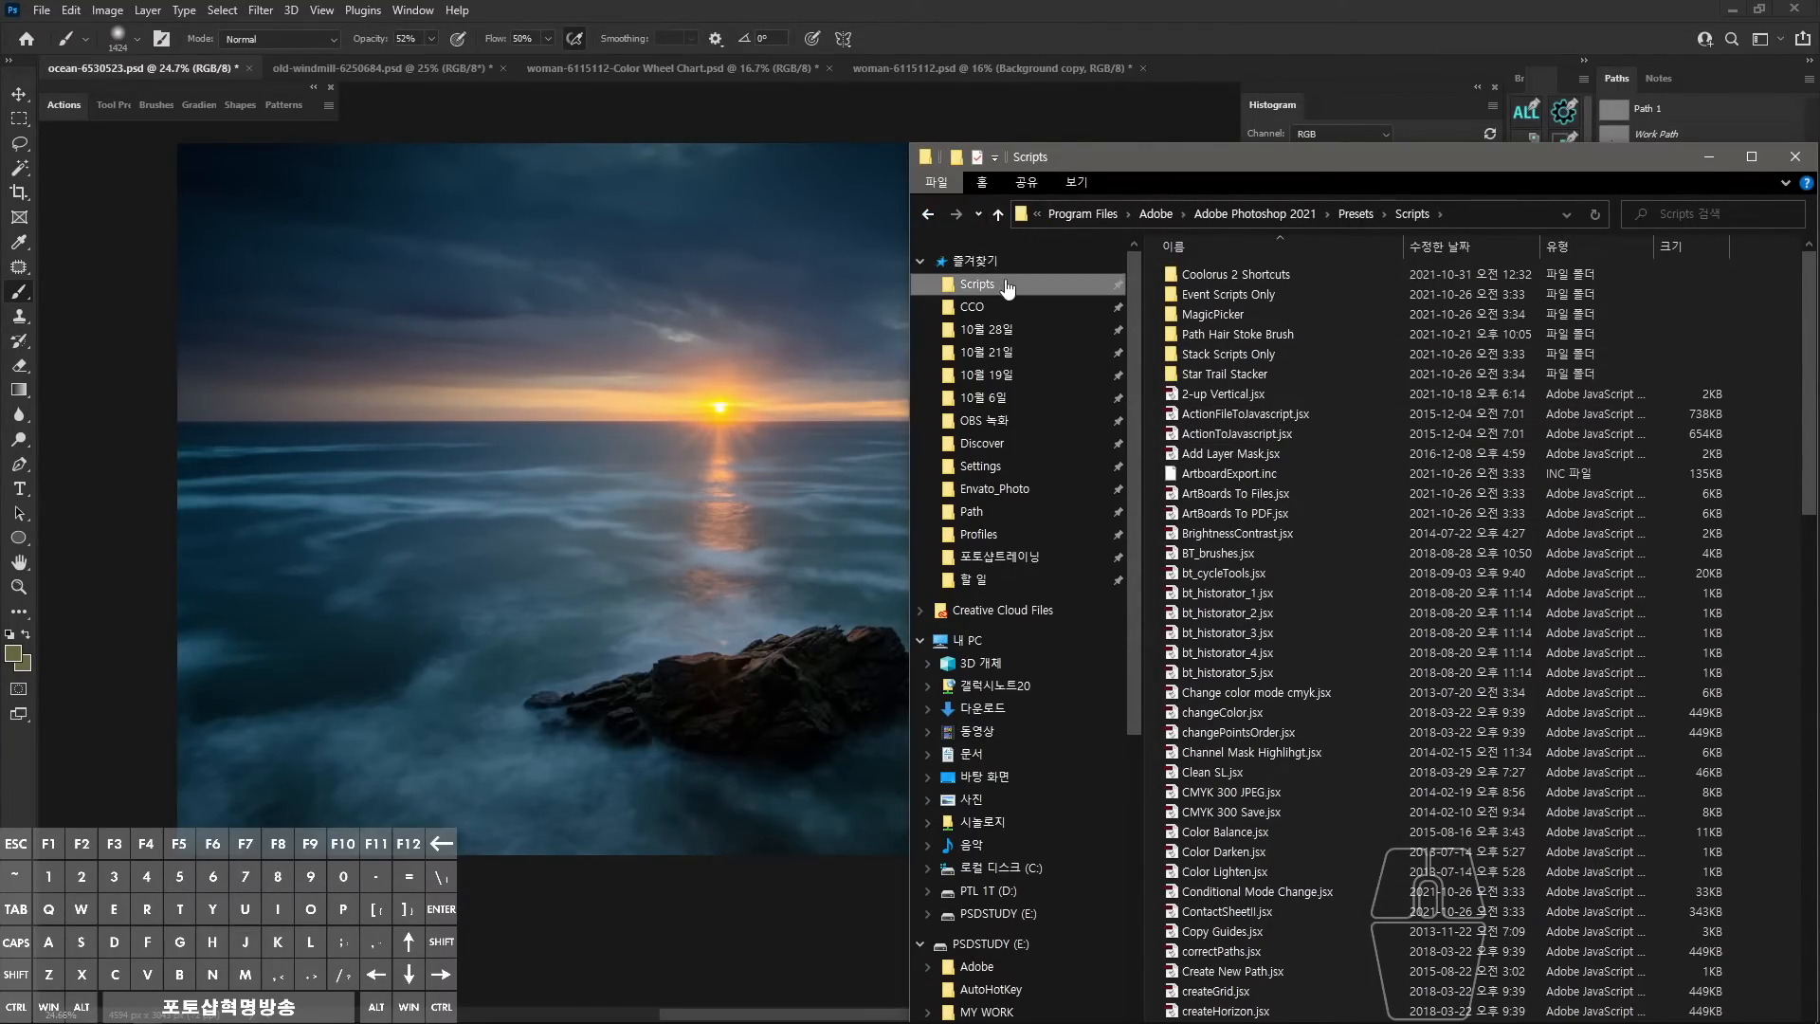
drag(1083, 171, 1819, 170)
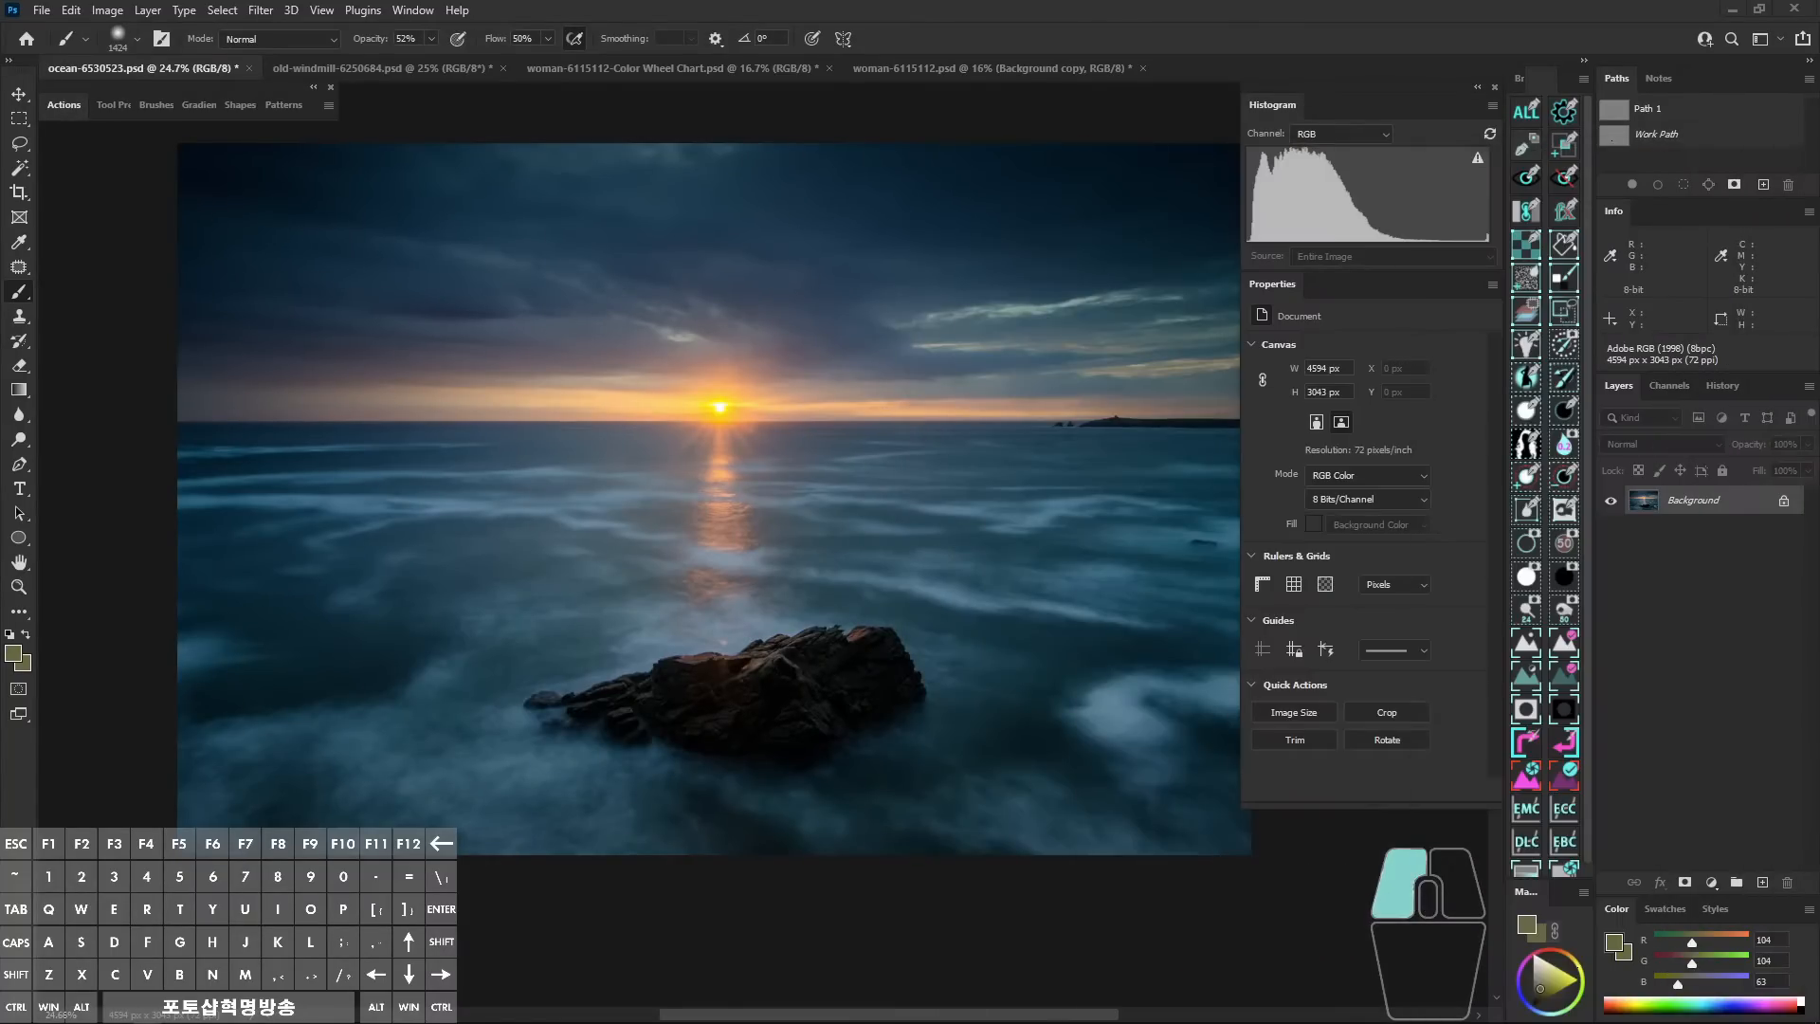
Look through the list of installed scripts in Photoshop without running any of them.
click(43, 11)
mouse_move(126, 491)
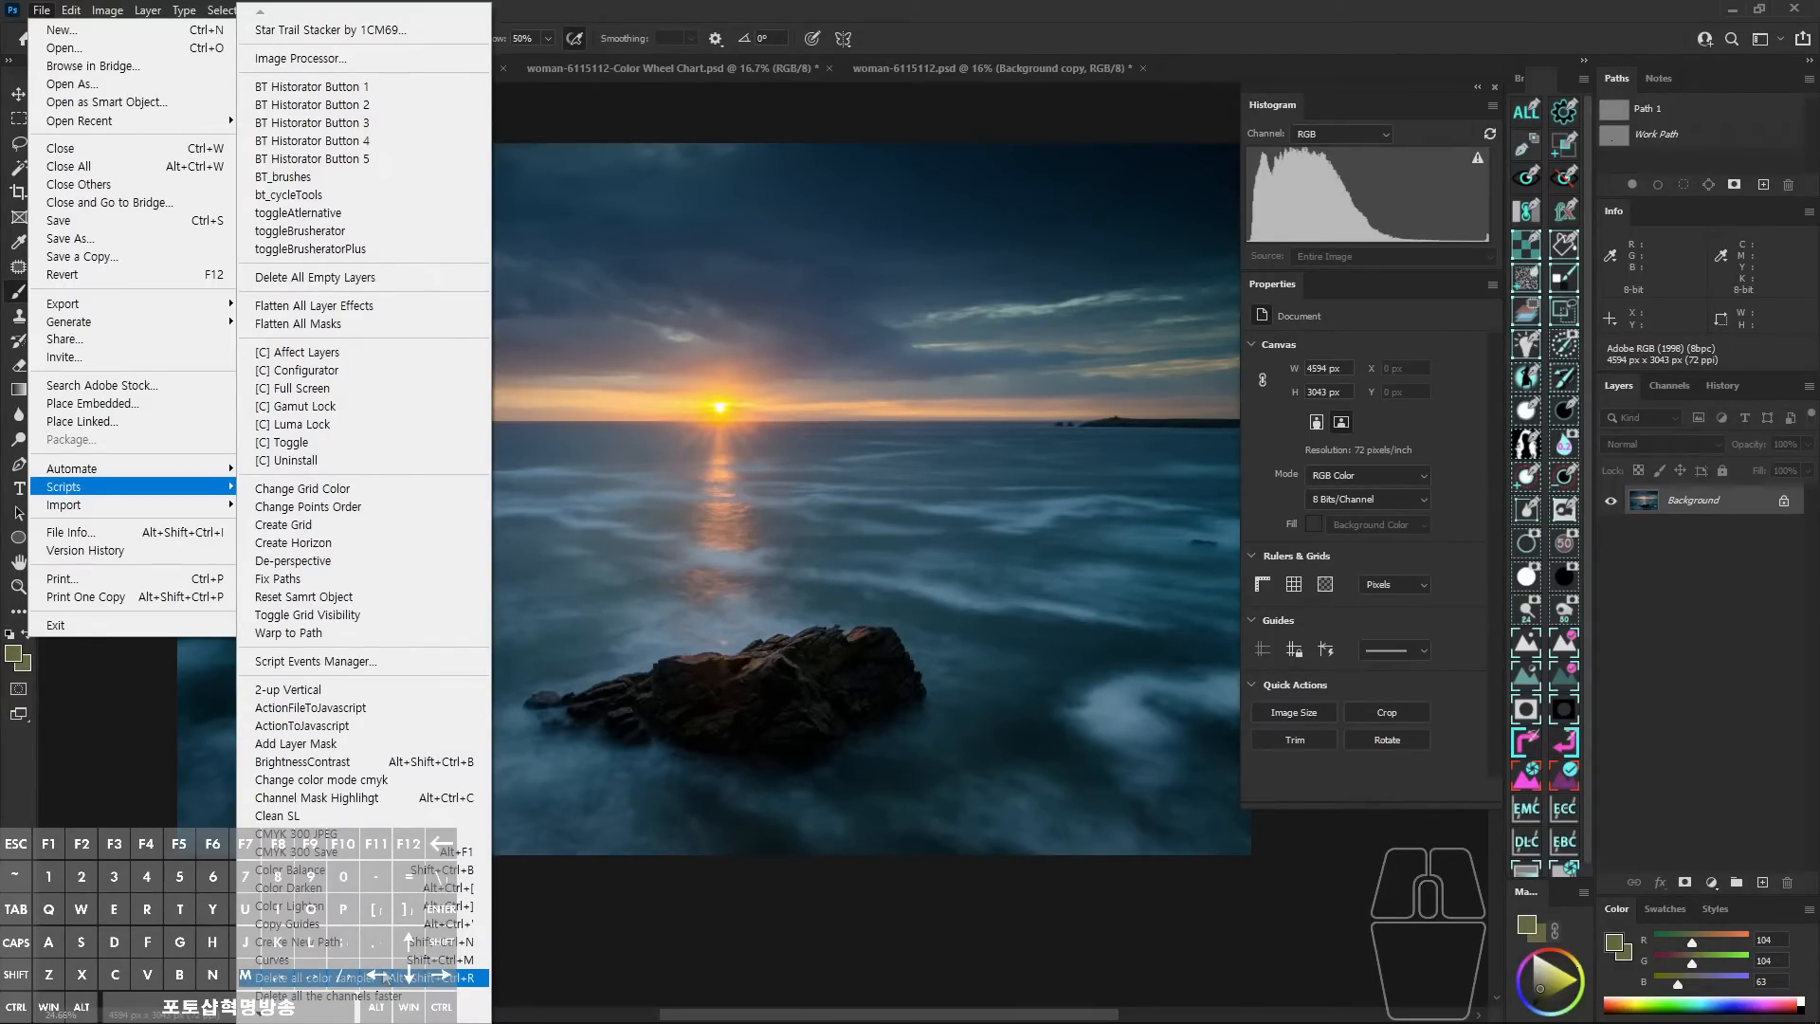
click(1191, 49)
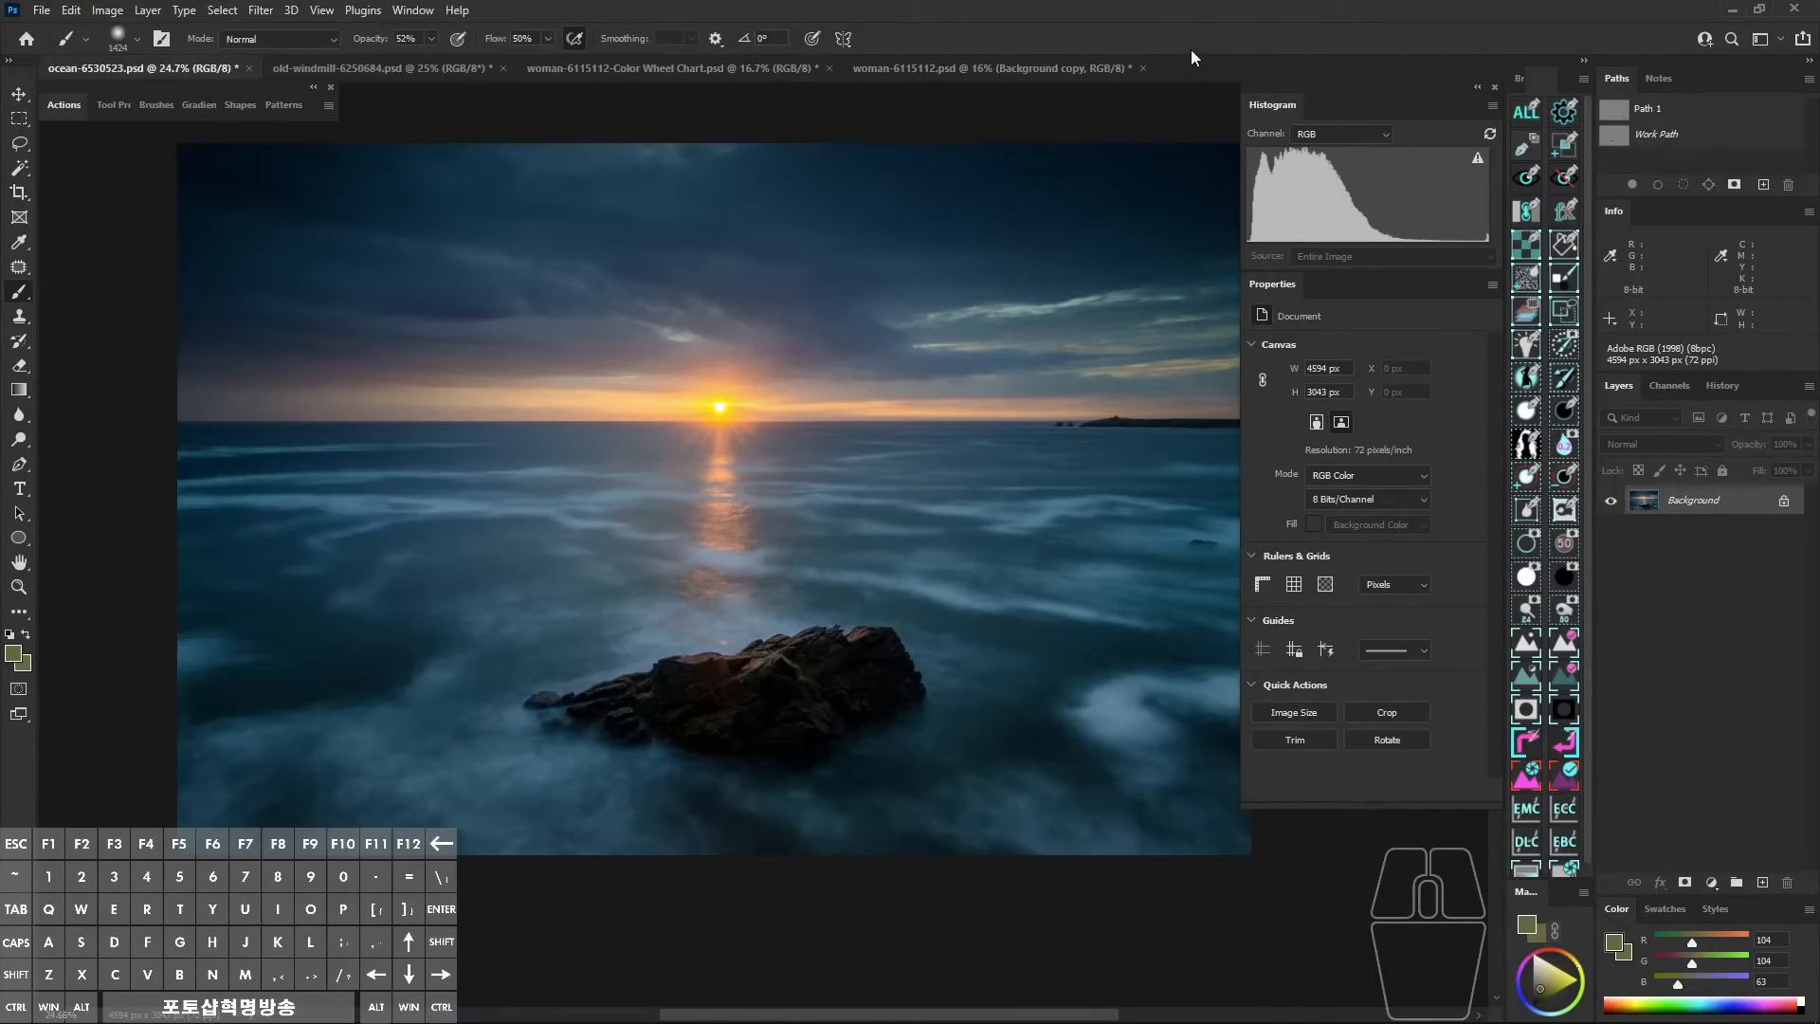
From the Color Wheel Chart - Finish folder, open Color Wheel Chart.jsx with Adobe Photoshop 2022 and allow the script to run.
drag(1819, 118, 1094, 156)
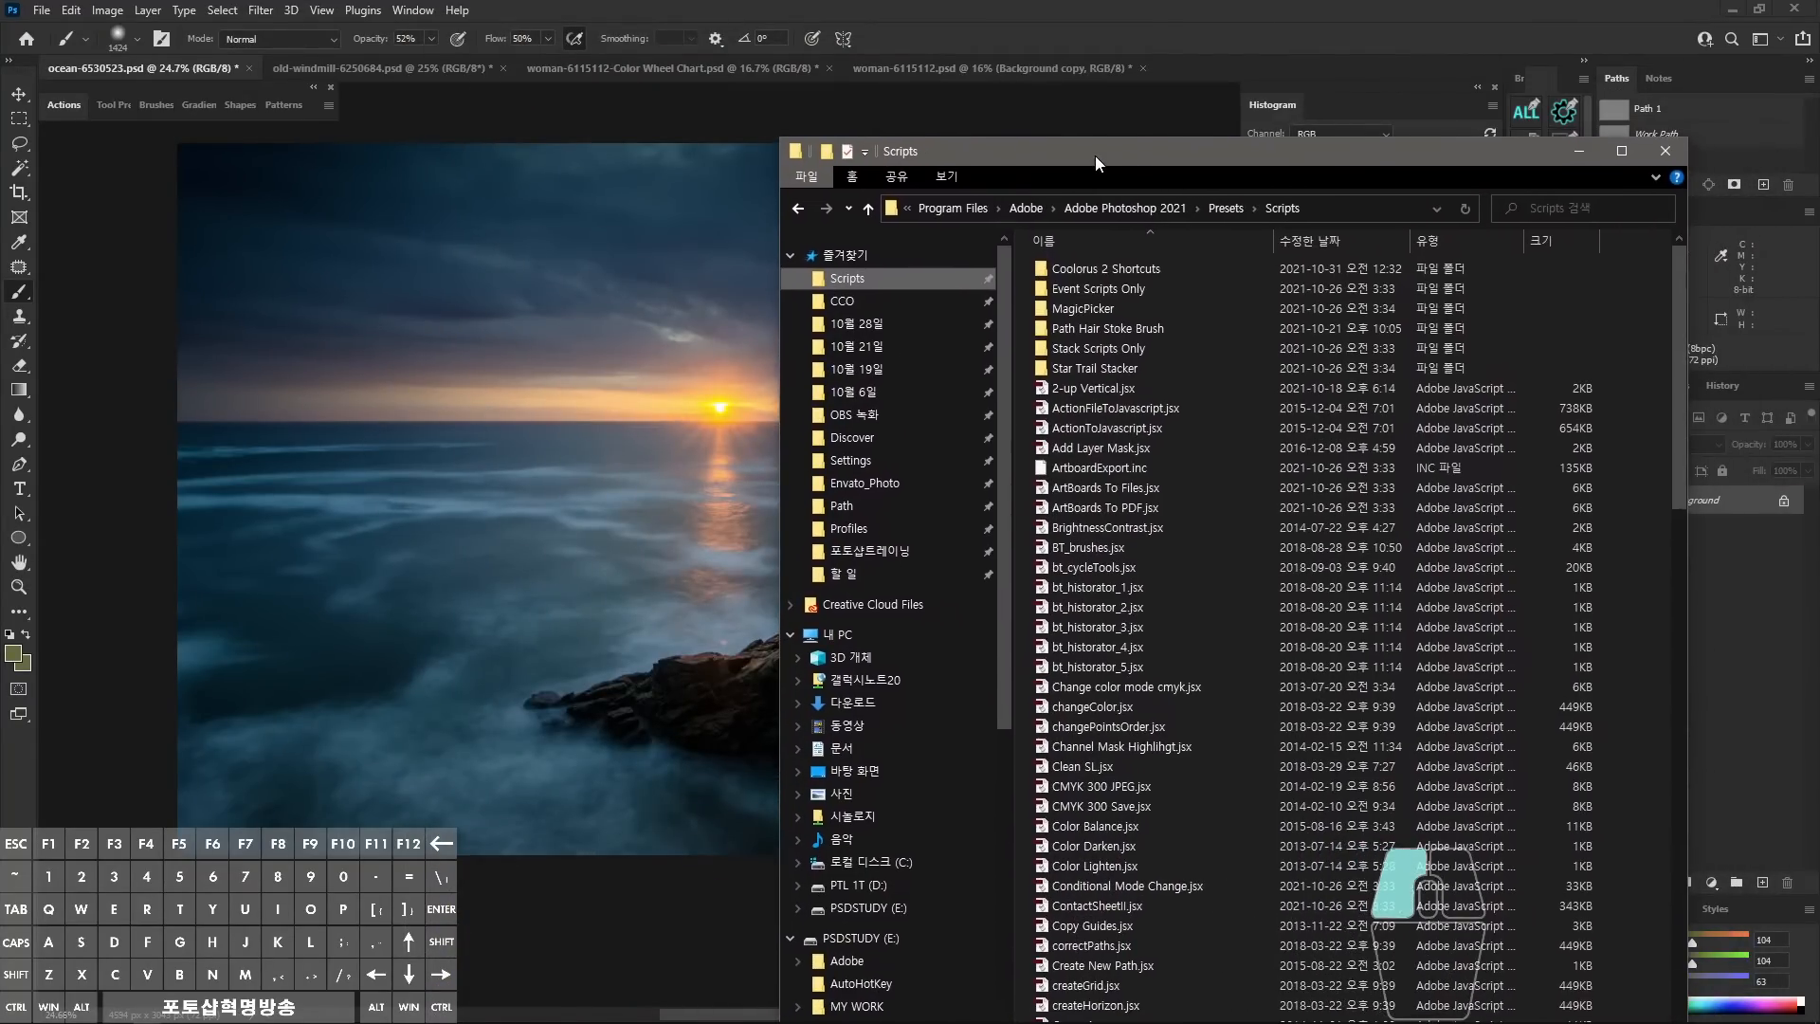
click(907, 285)
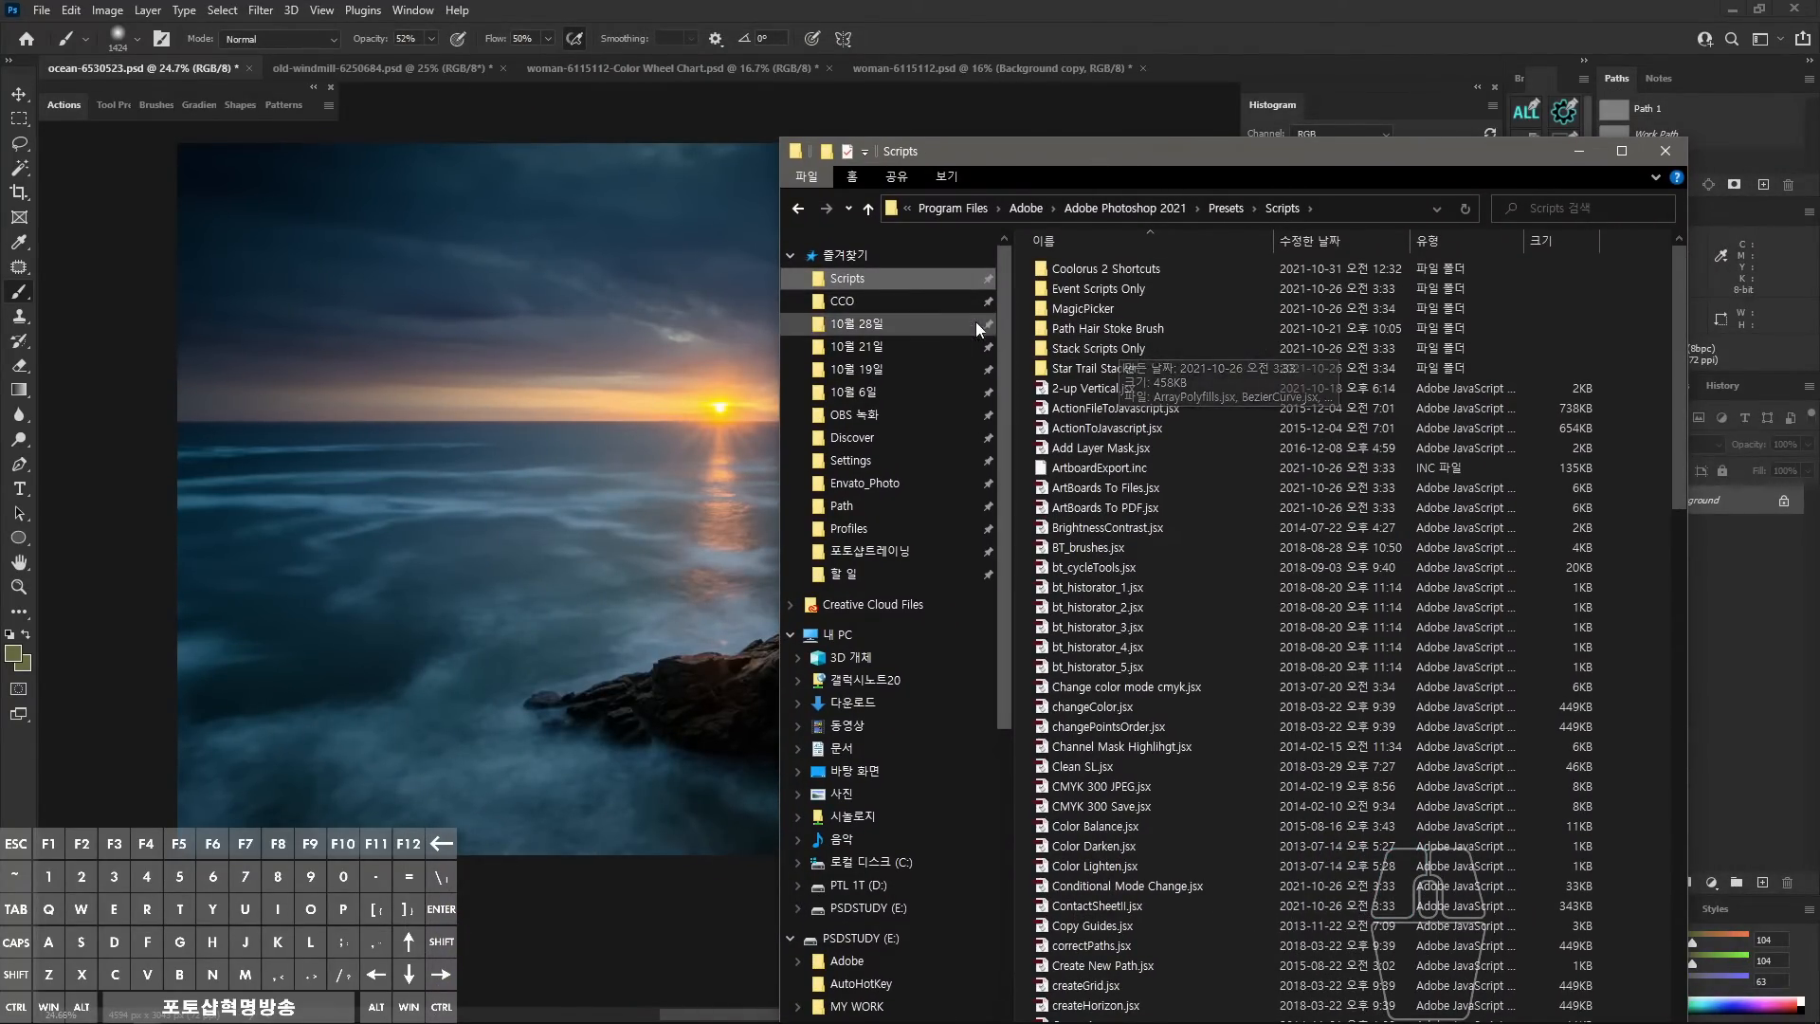
click(911, 322)
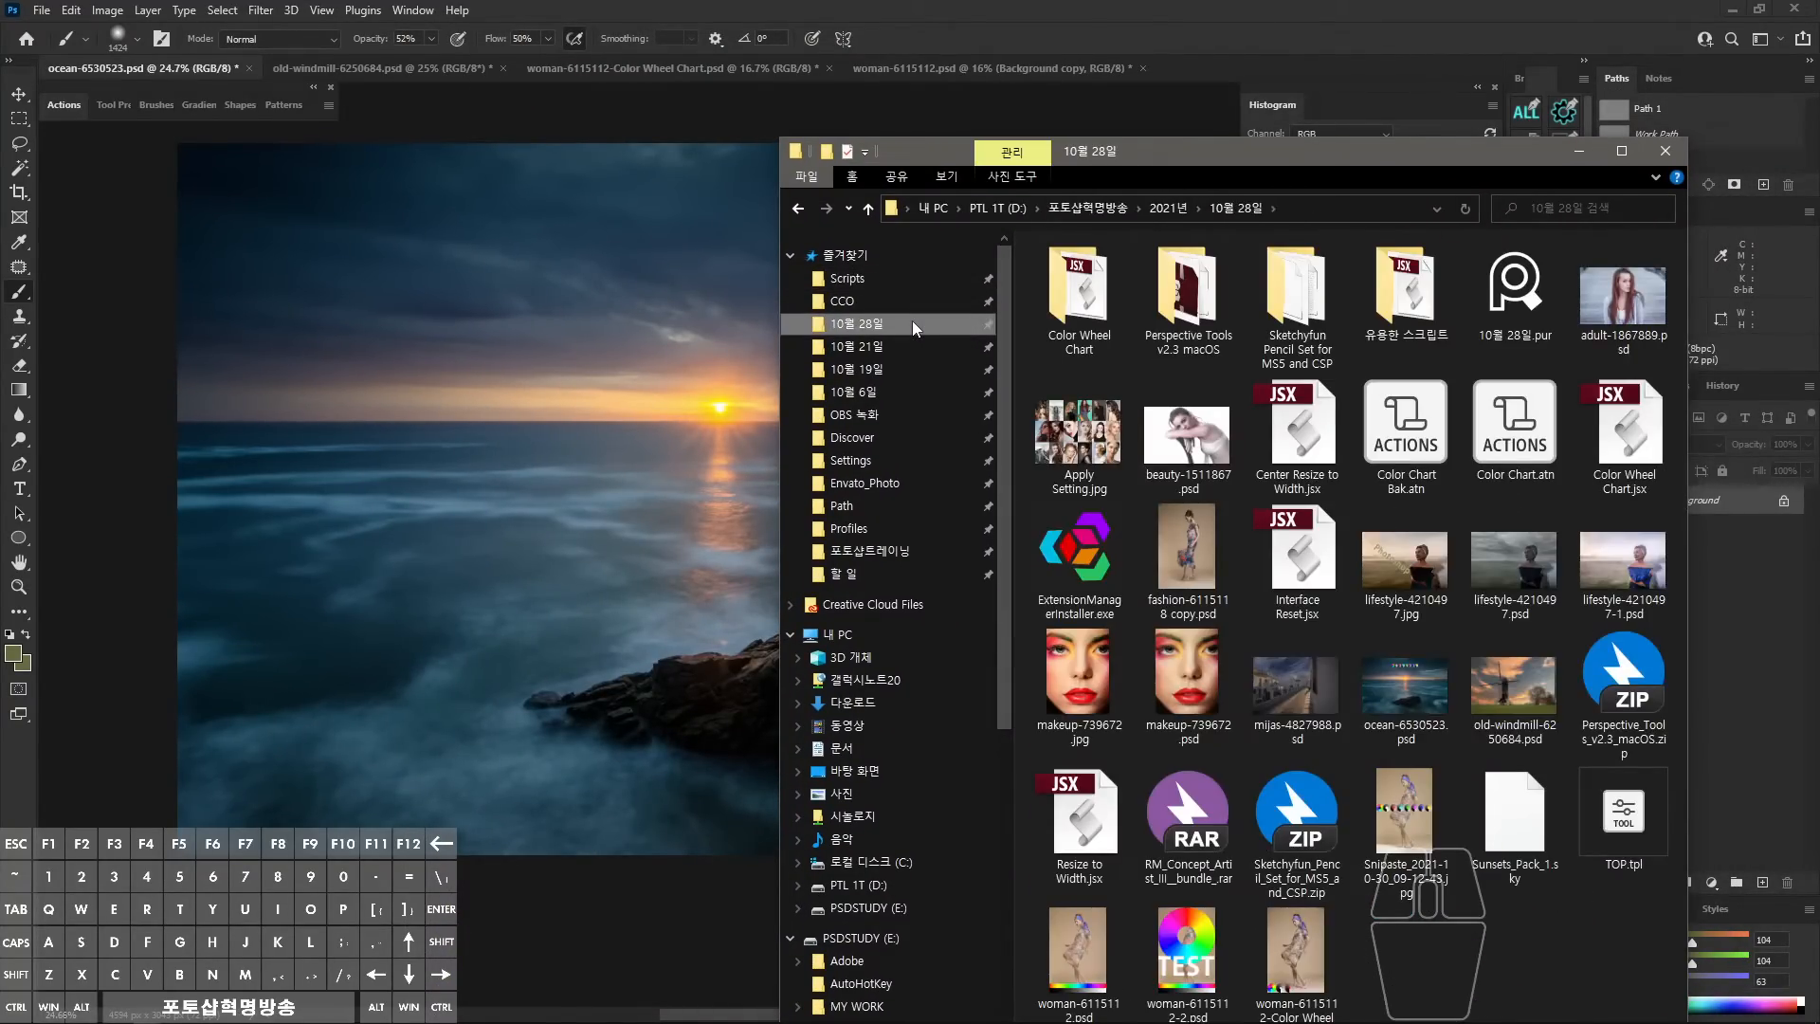
double_click(1077, 337)
double_click(1100, 273)
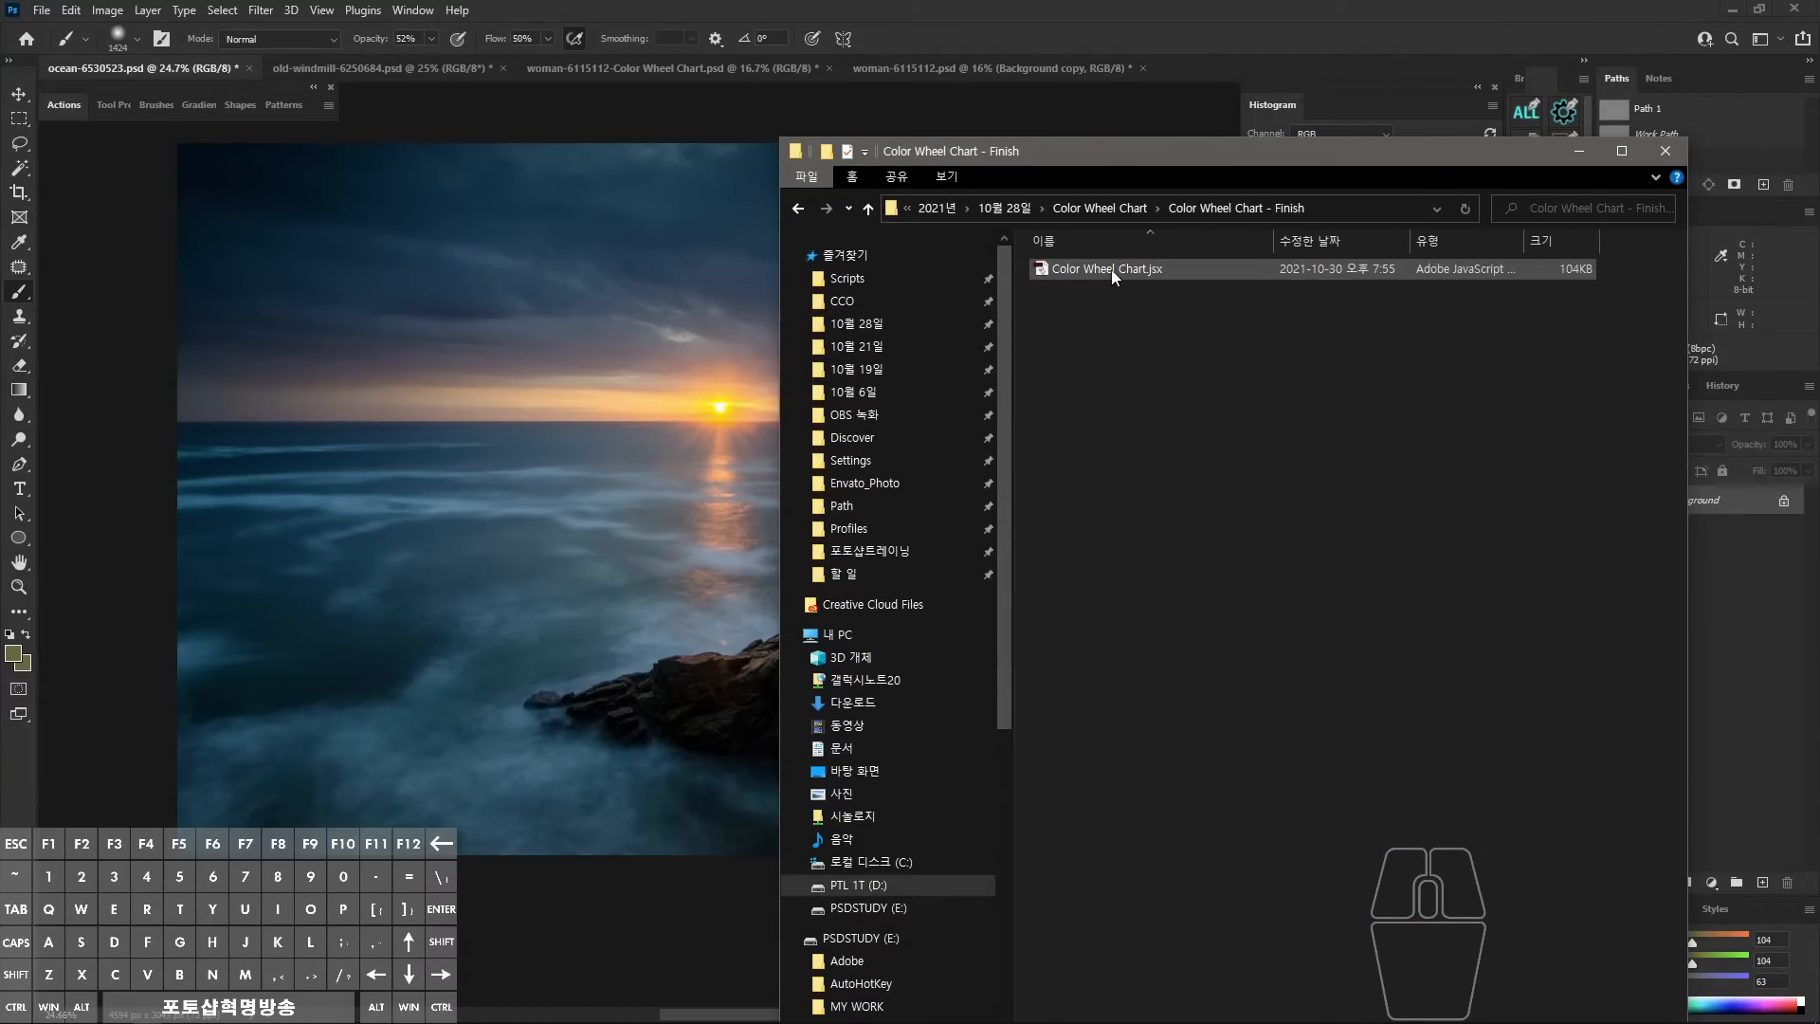
right_click(1111, 269)
mouse_move(1199, 493)
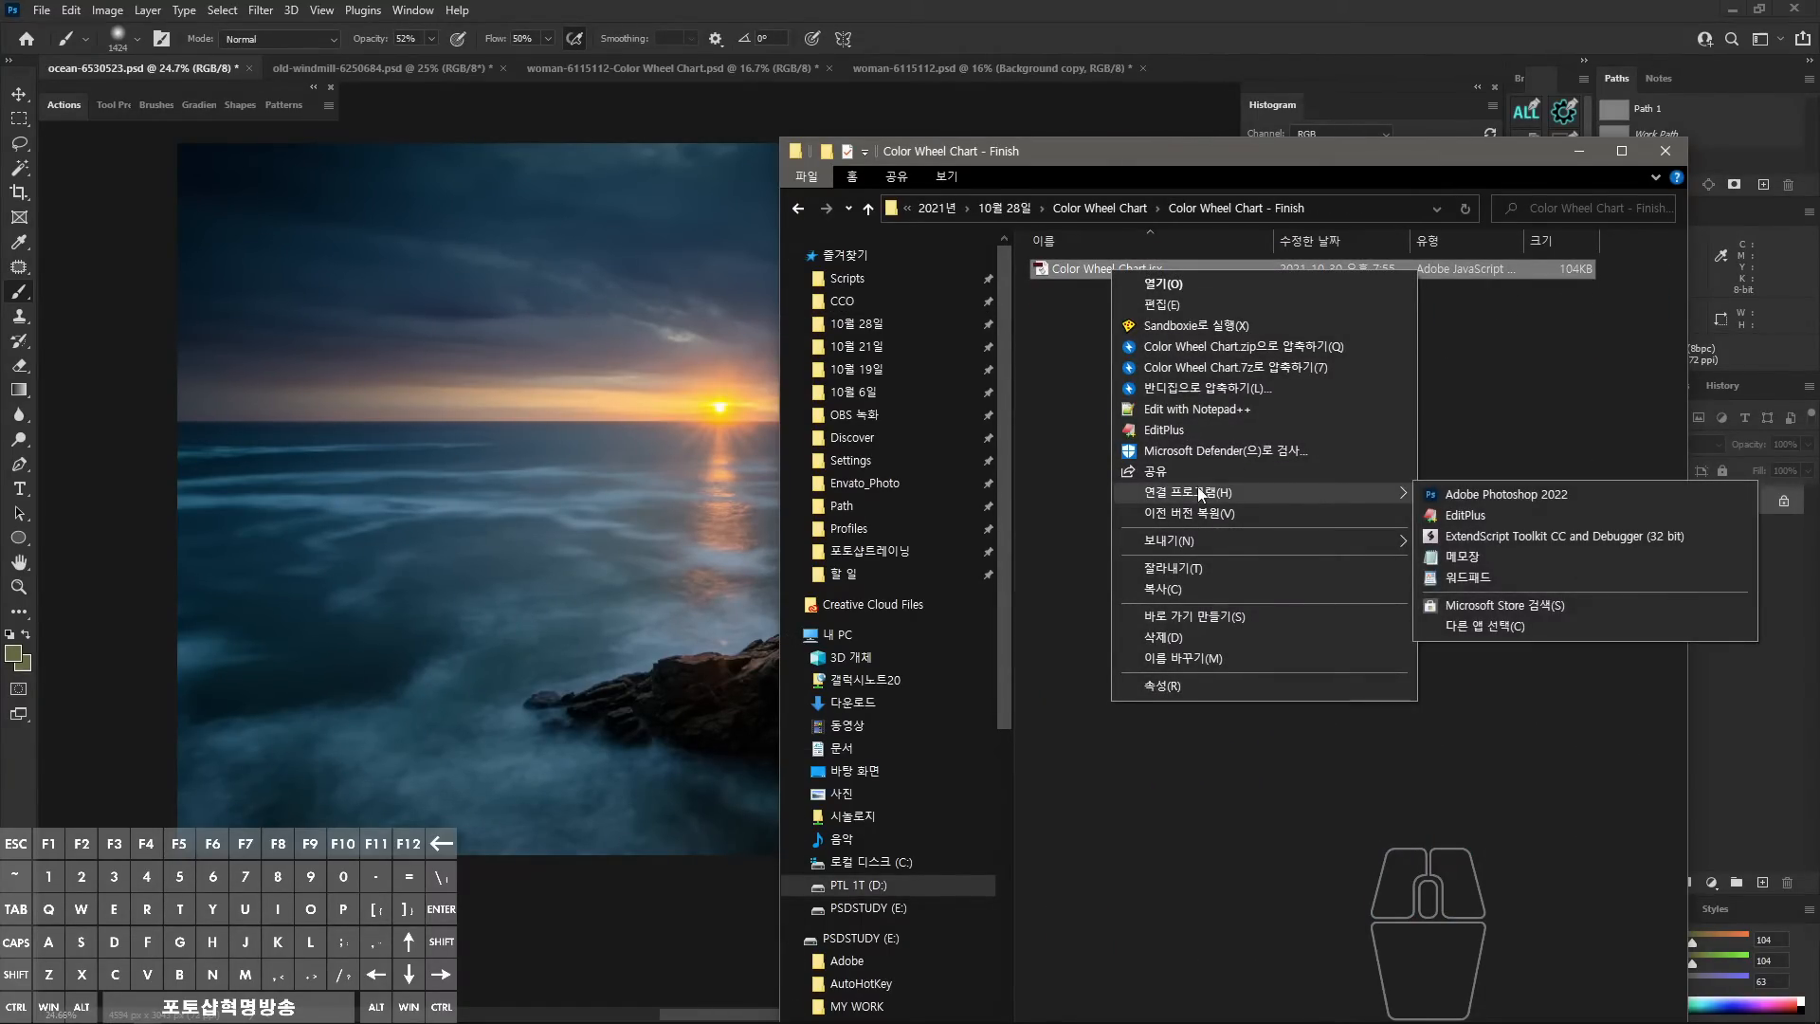
click(1458, 492)
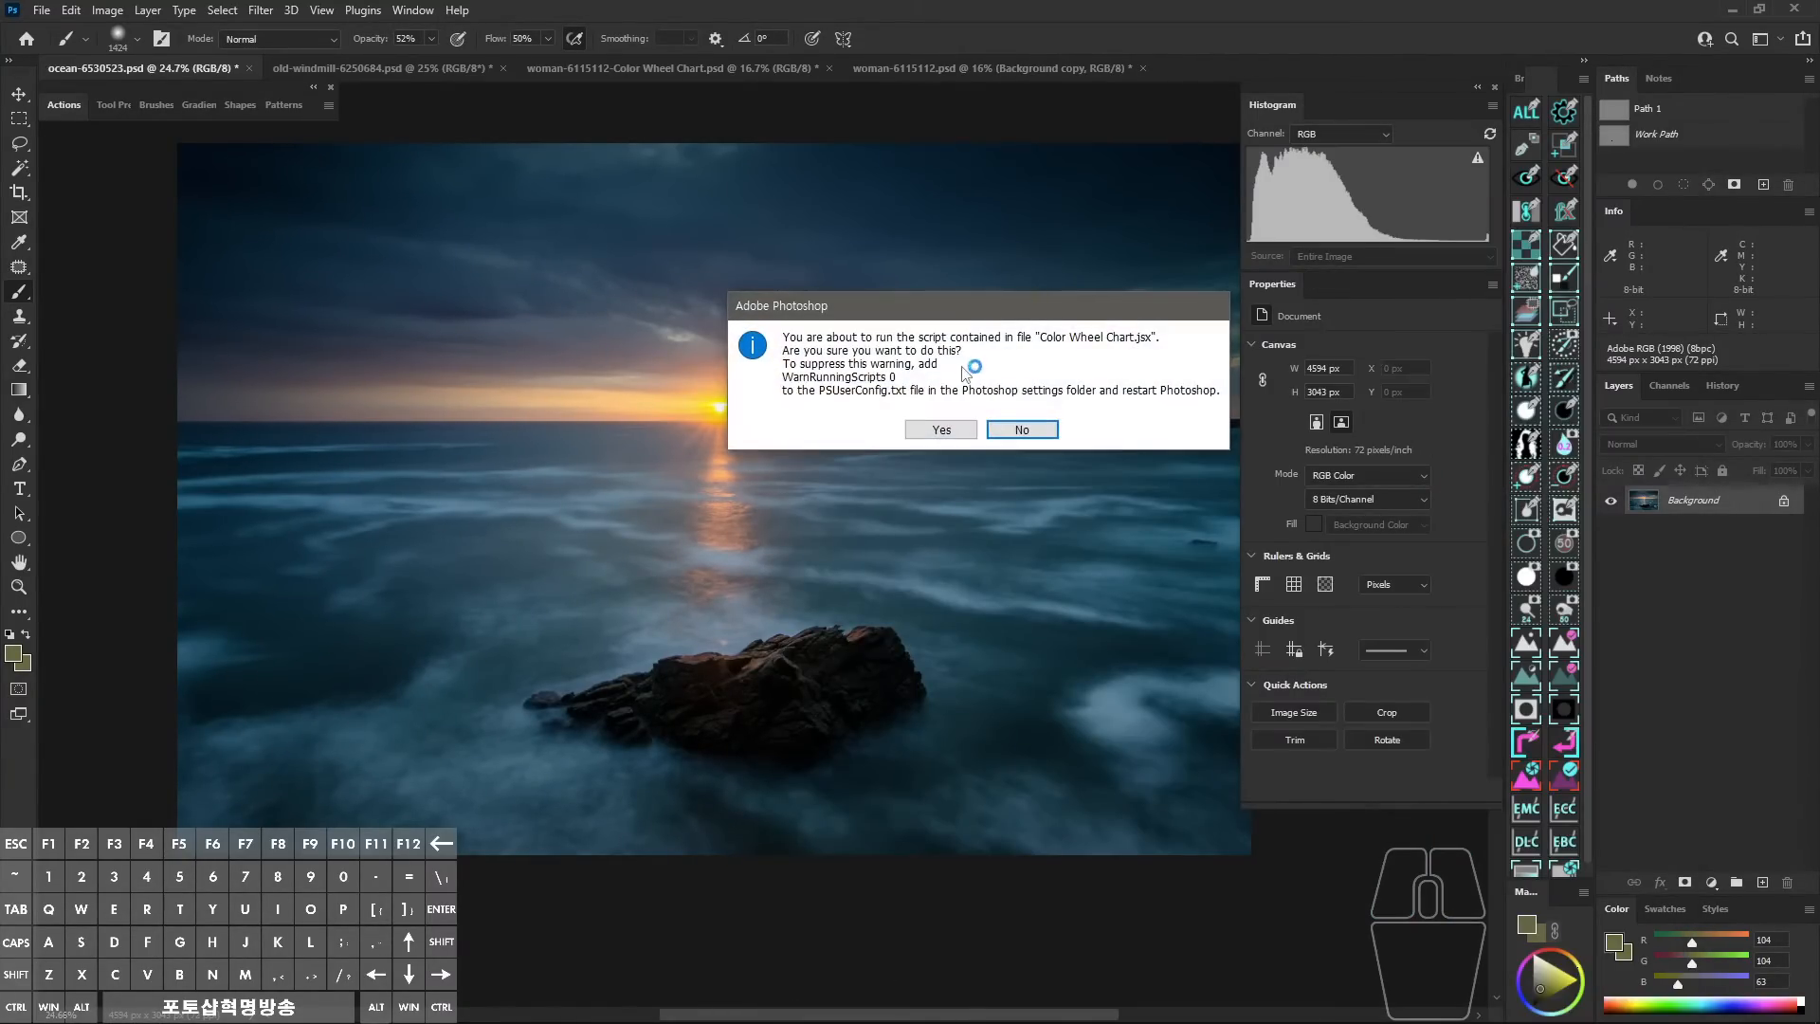
click(940, 429)
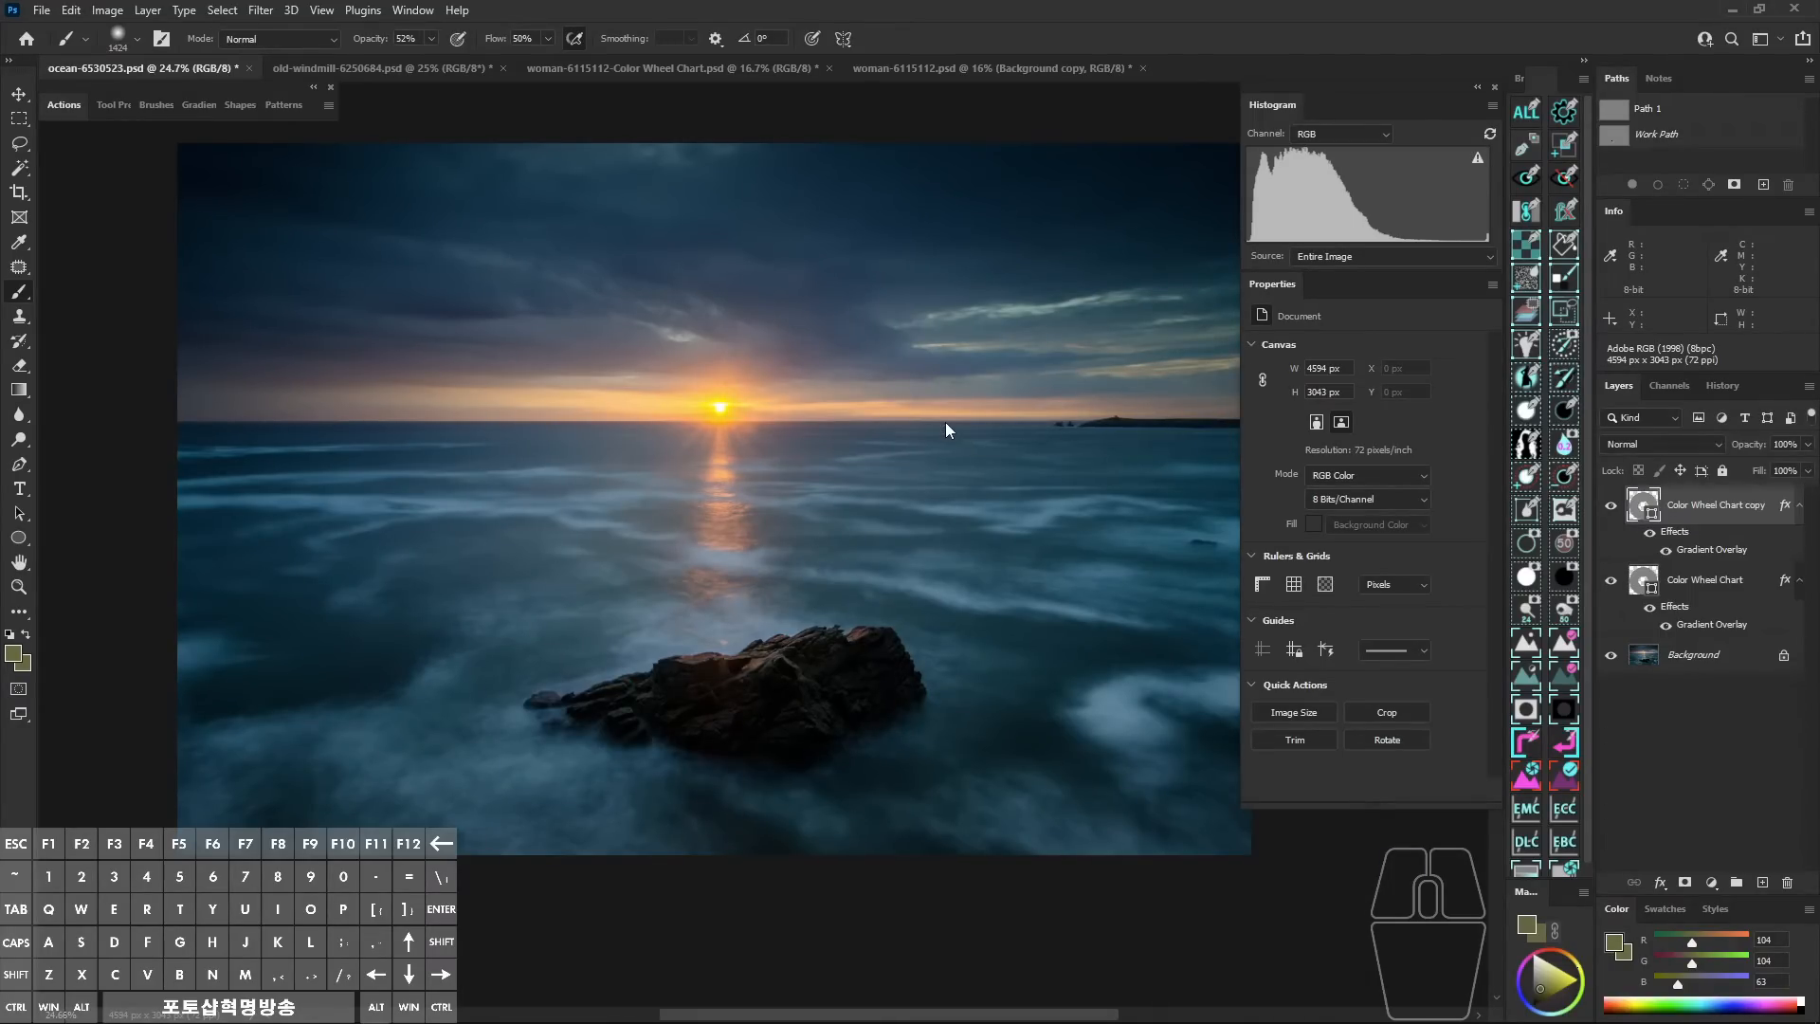
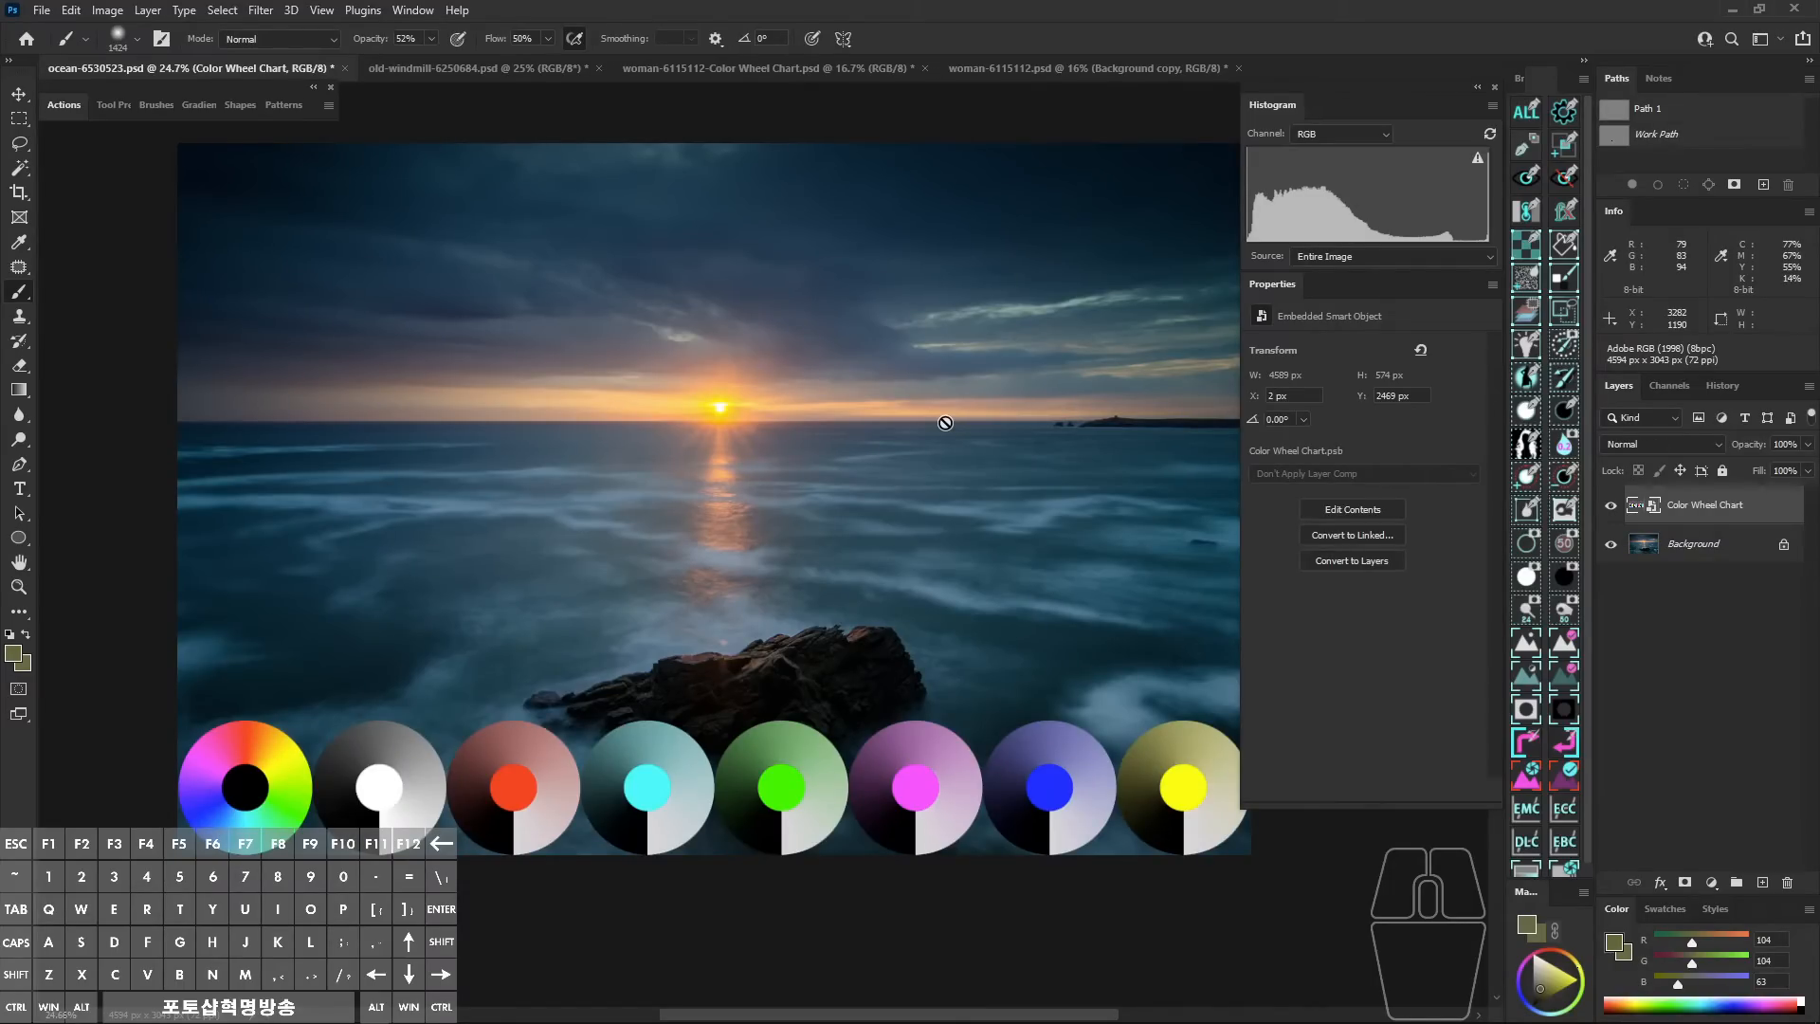
Hide the Histogram and Properties panels and convert the Color Wheel Chart smart object into a group of layers.
drag(1001, 404, 998, 465)
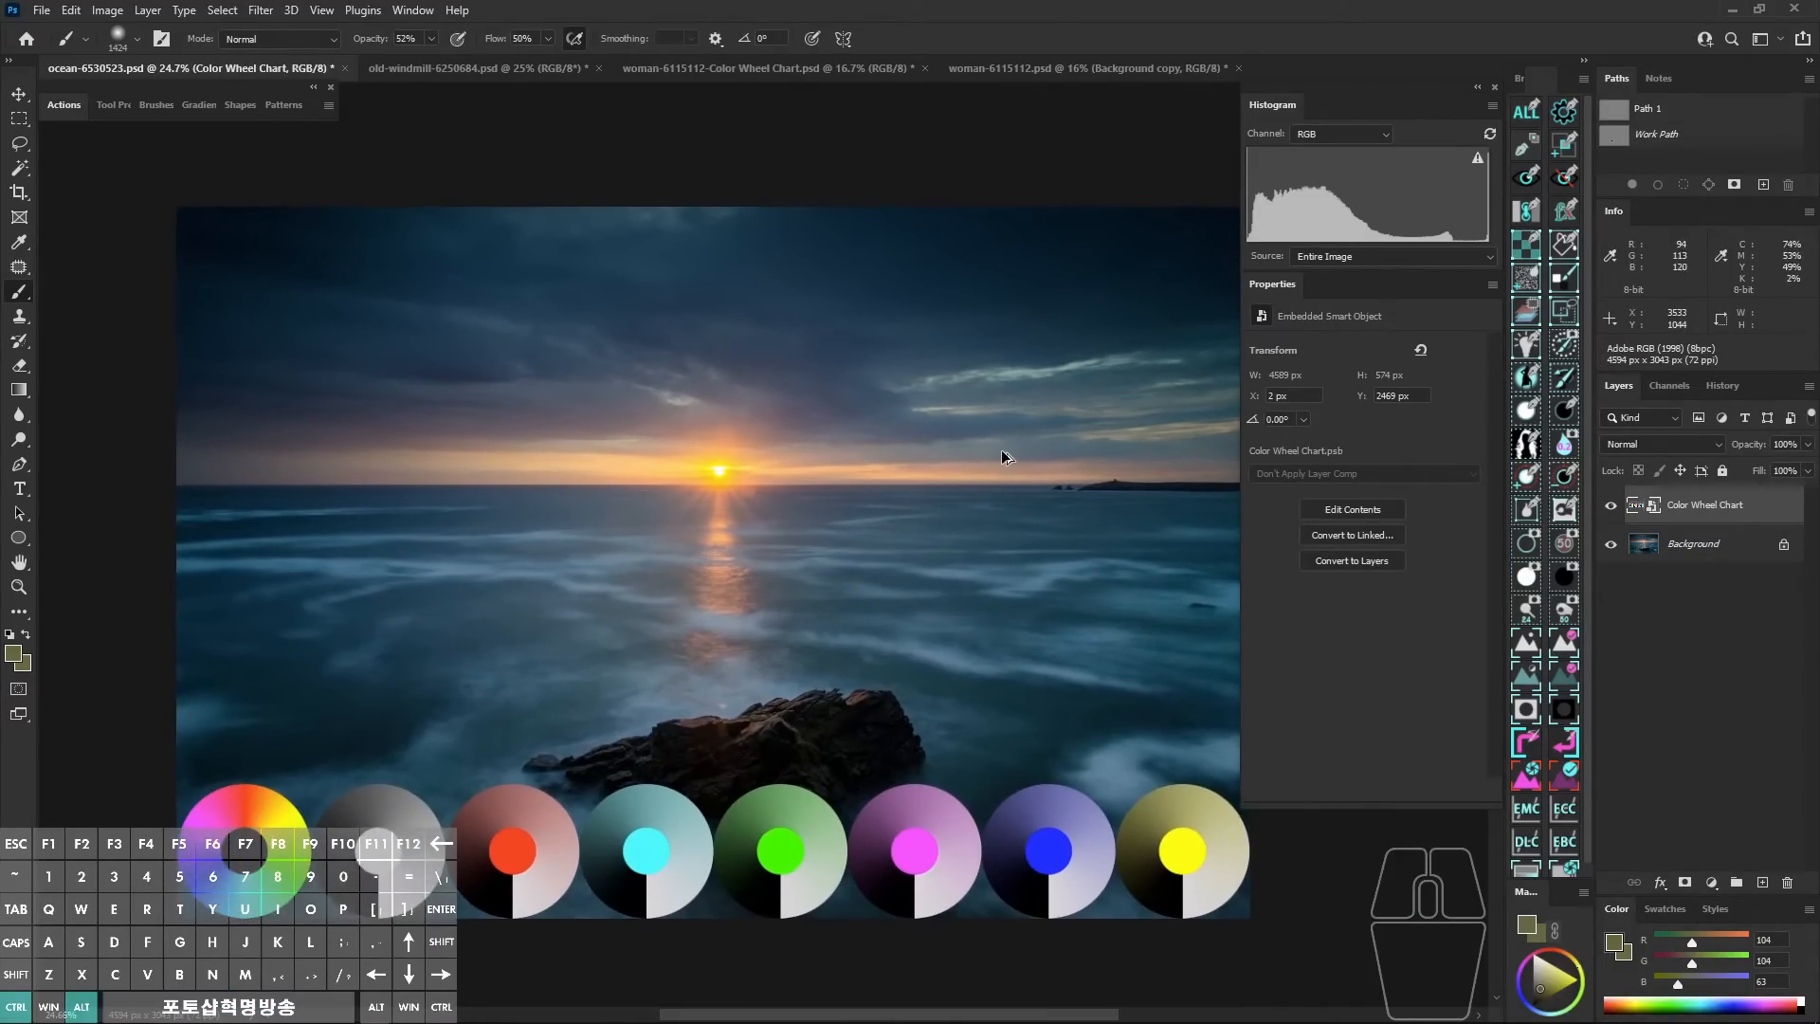
key(ctrl+alt+q)
drag(1092, 650, 1170, 482)
mouse_move(1251, 699)
mouse_down()
mouse_move(1349, 747)
mouse_move(1229, 720)
mouse_up()
drag(1261, 655, 1238, 671)
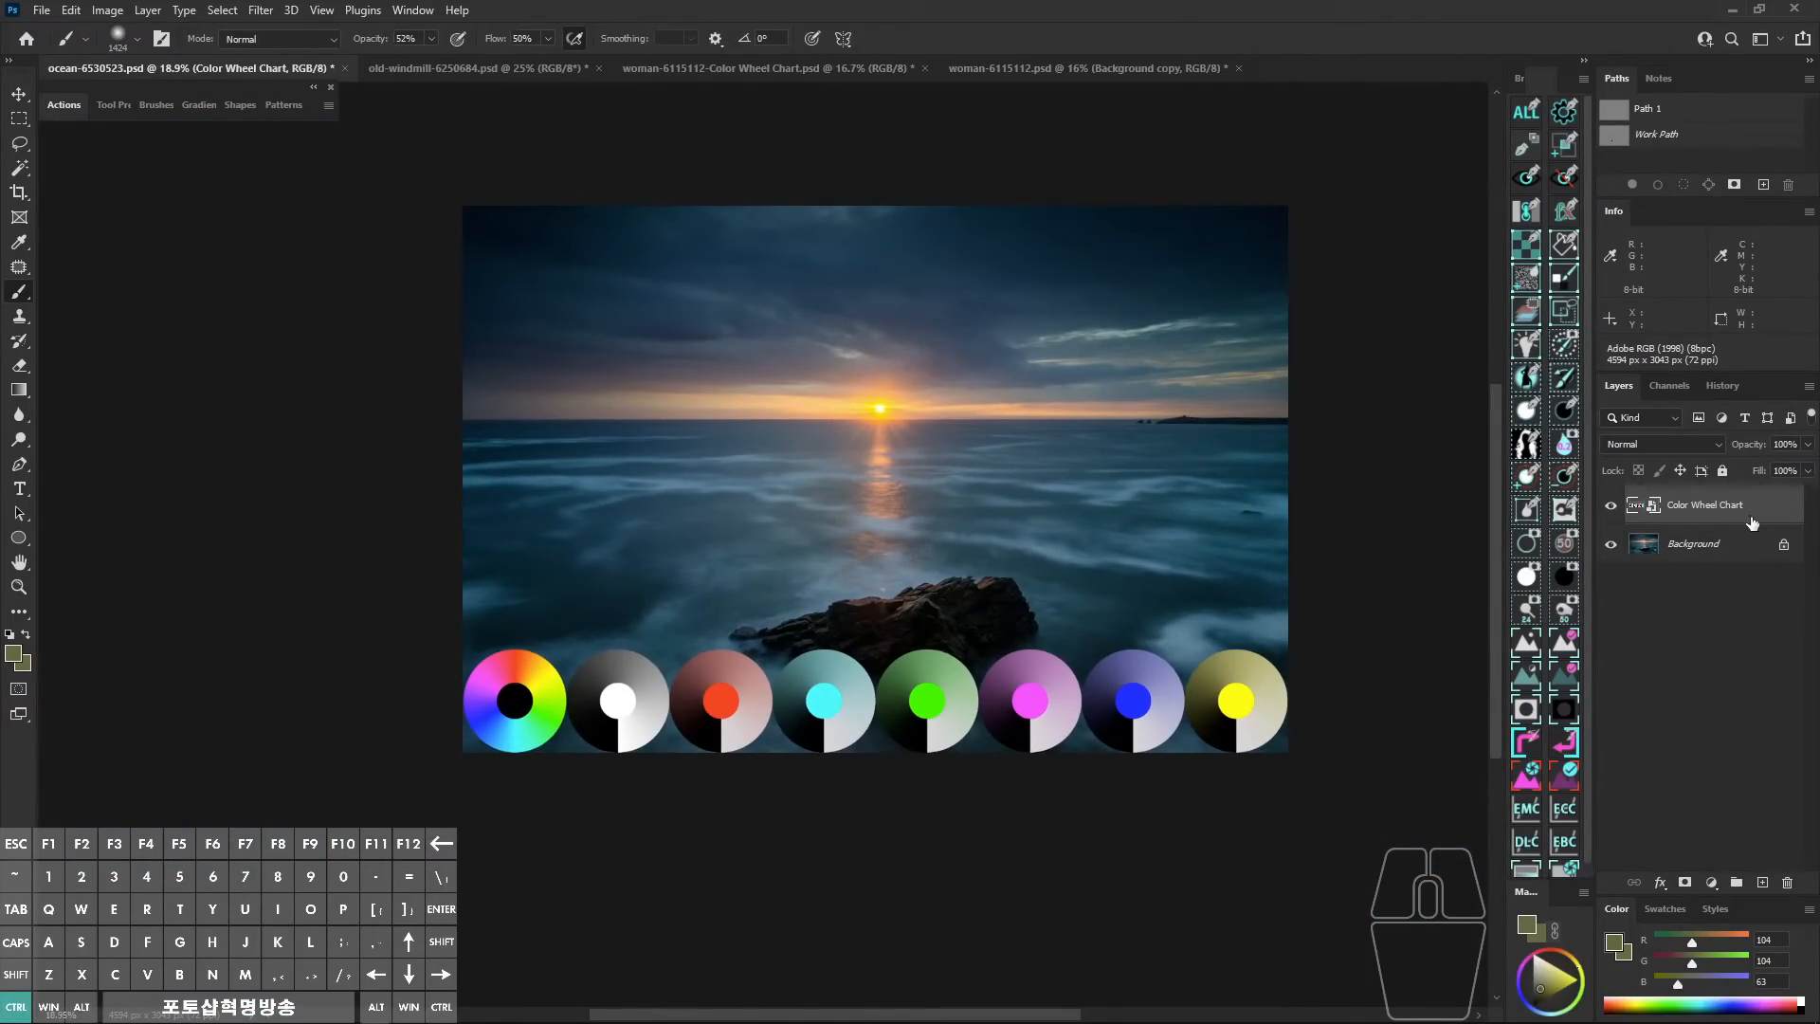
key(ctrl+shift+g)
click(867, 387)
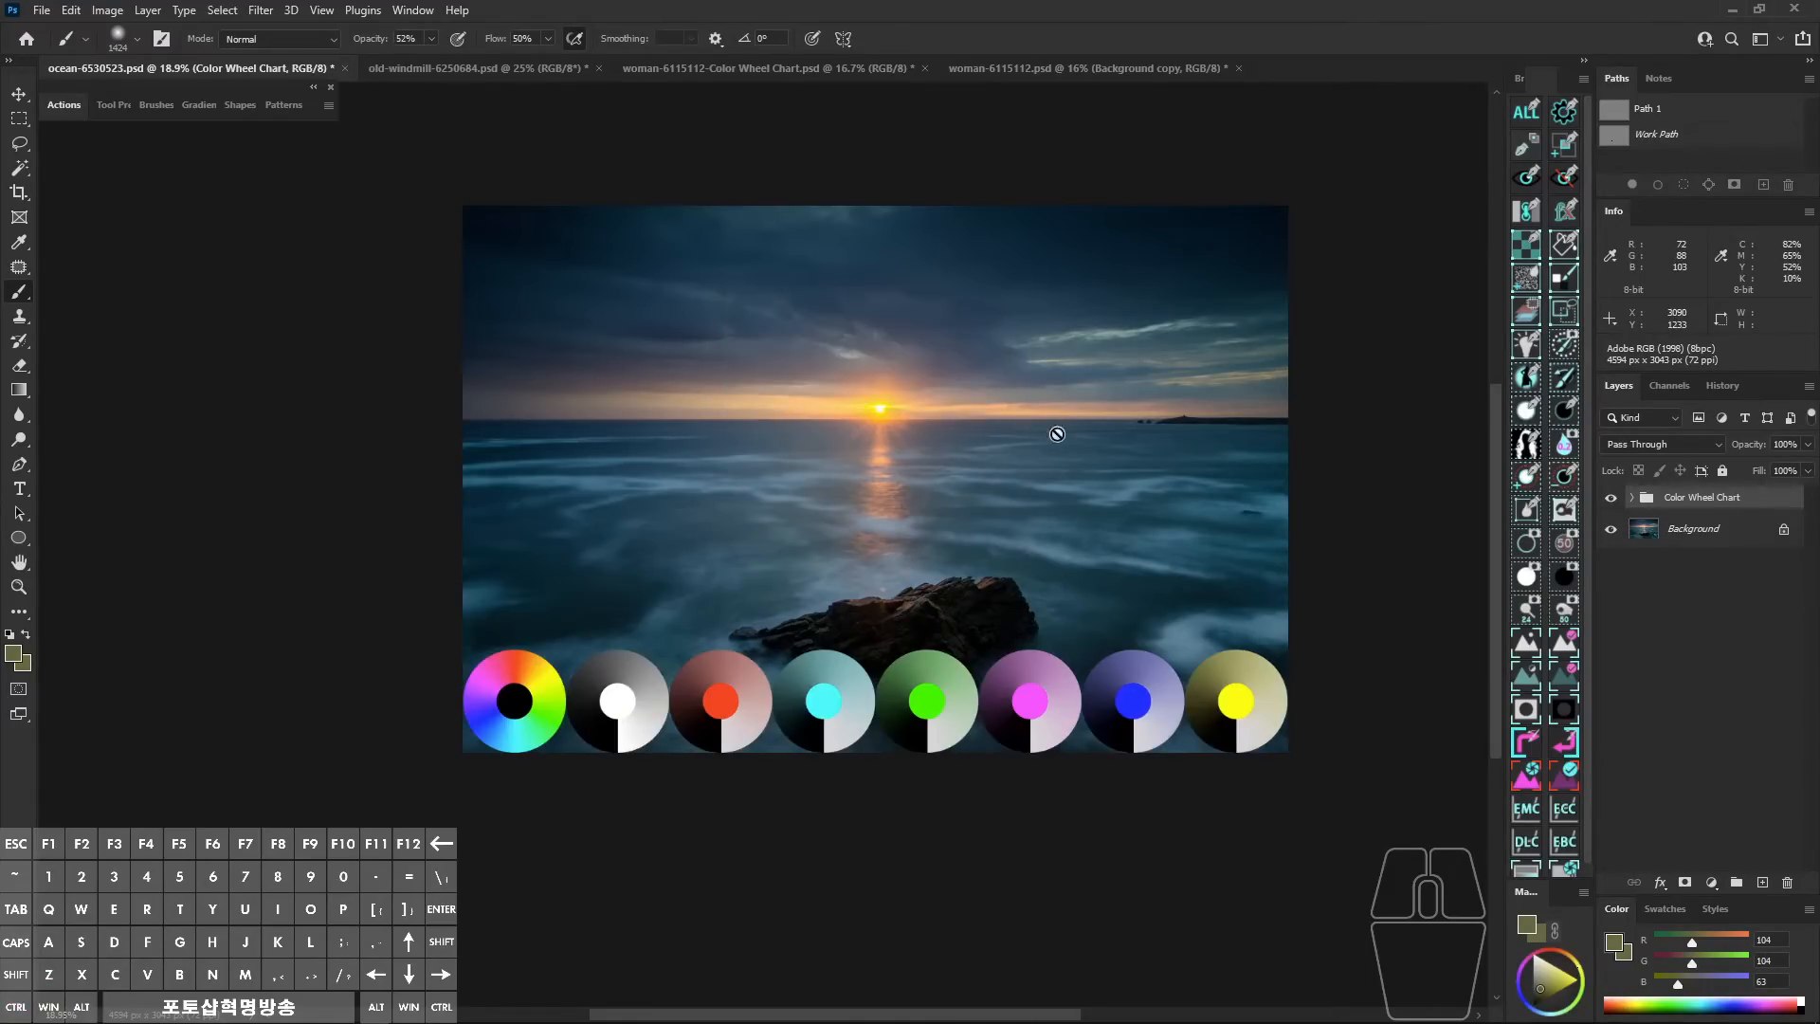
Expand the Color Wheel Chart group and examine its tone and color layers, from yellow through blue, magenta and green to cyan.
click(1632, 498)
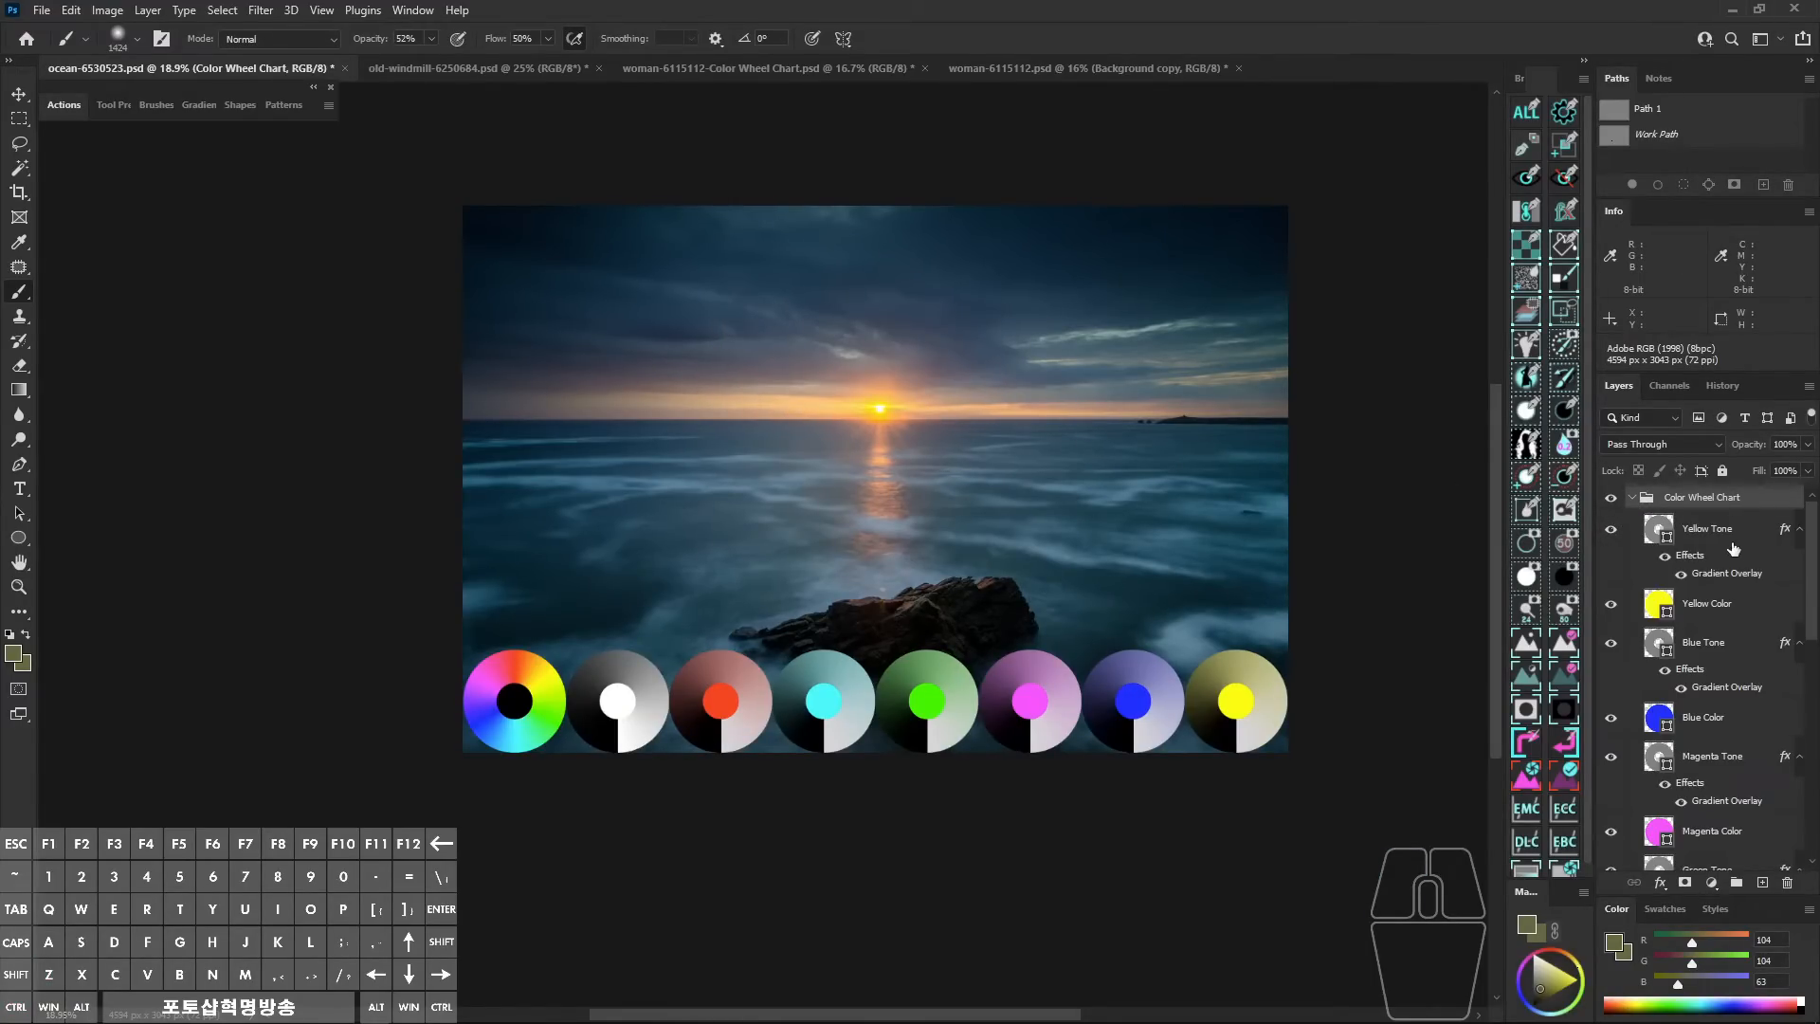
click(1727, 536)
click(1720, 658)
click(1725, 718)
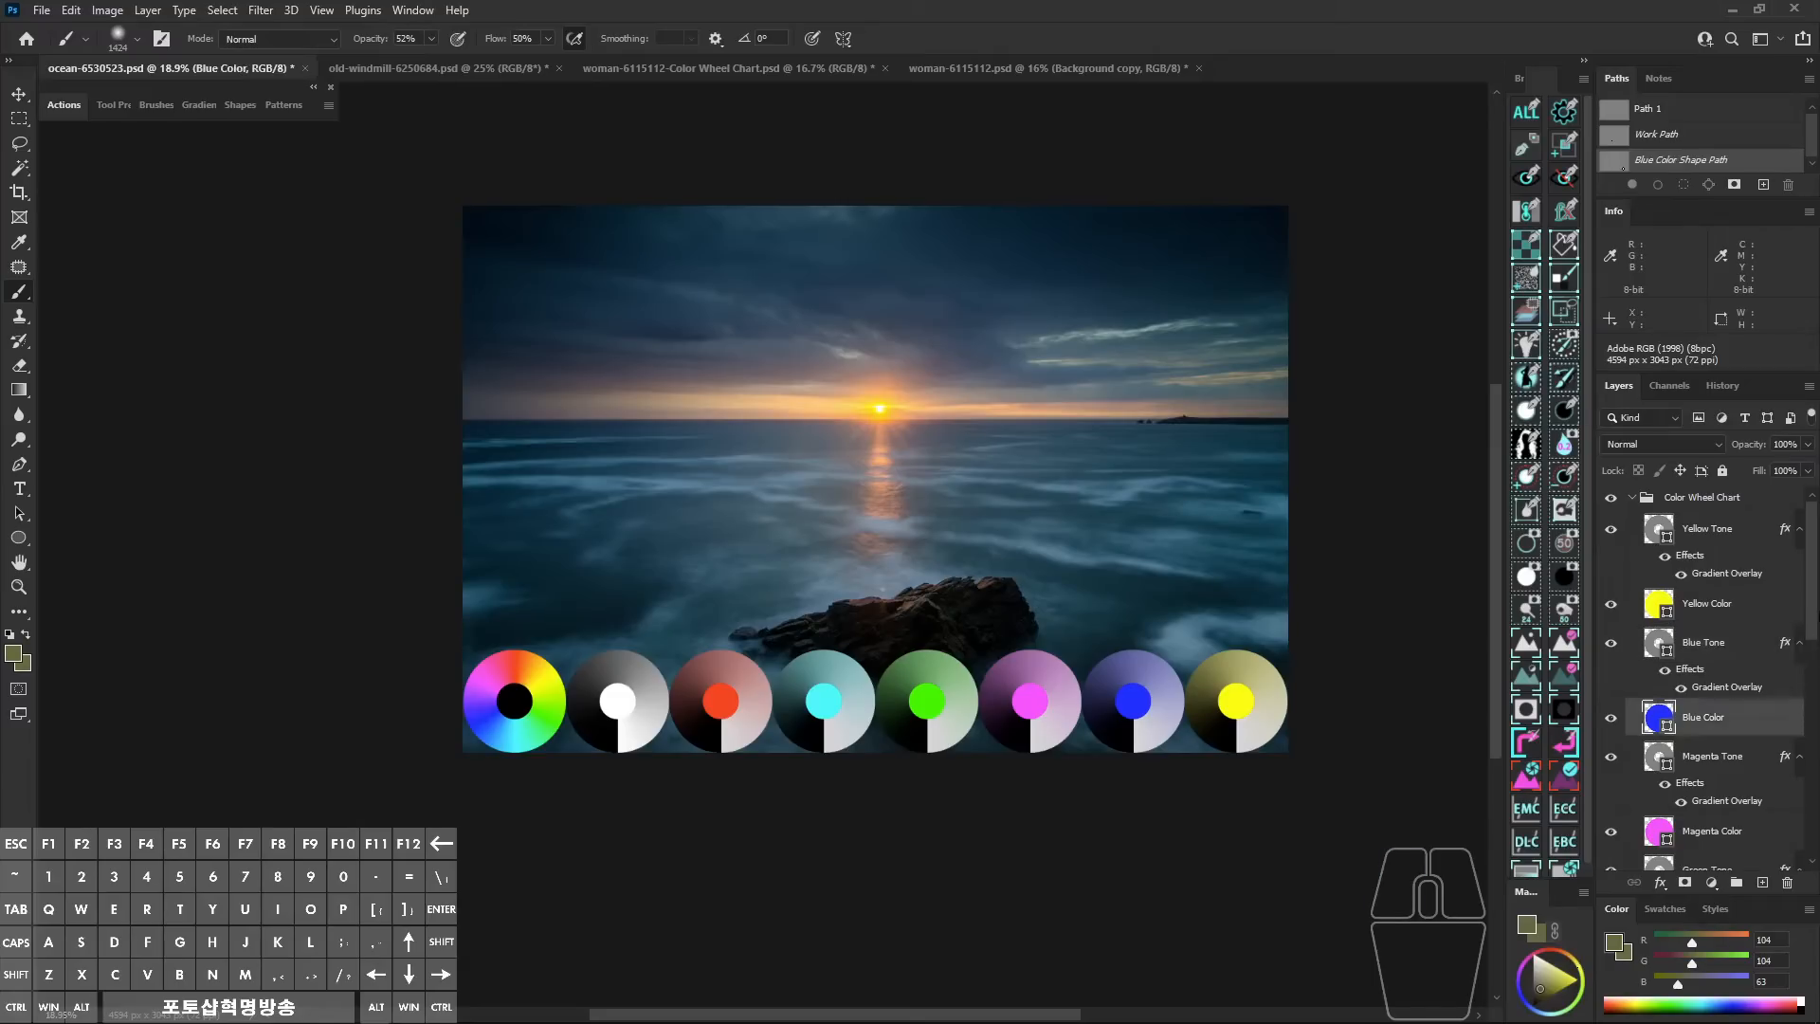
scroll(1792, 654, down, 3)
click(1712, 642)
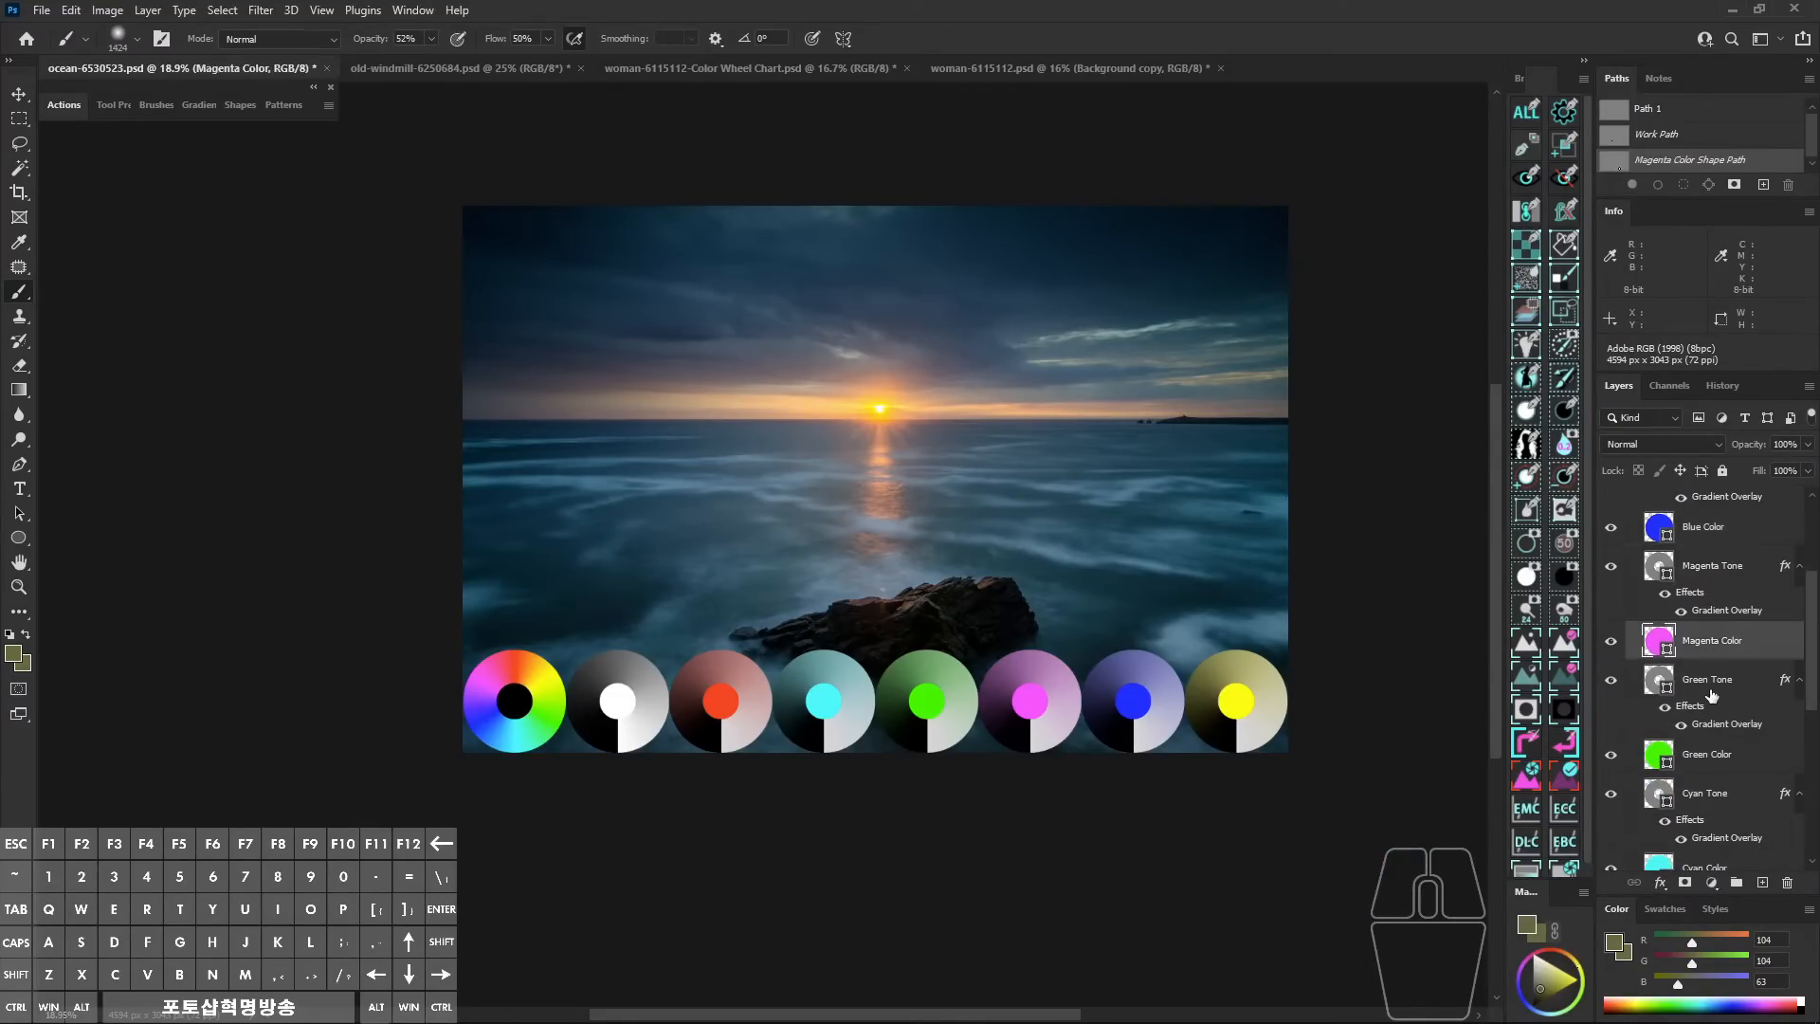
click(1711, 690)
click(1715, 756)
click(1753, 789)
drag(1811, 645, 1808, 477)
Free Transform the Color Wheel Chart group, scaling it to under half size and placing it over the sky above the sun.
click(1719, 503)
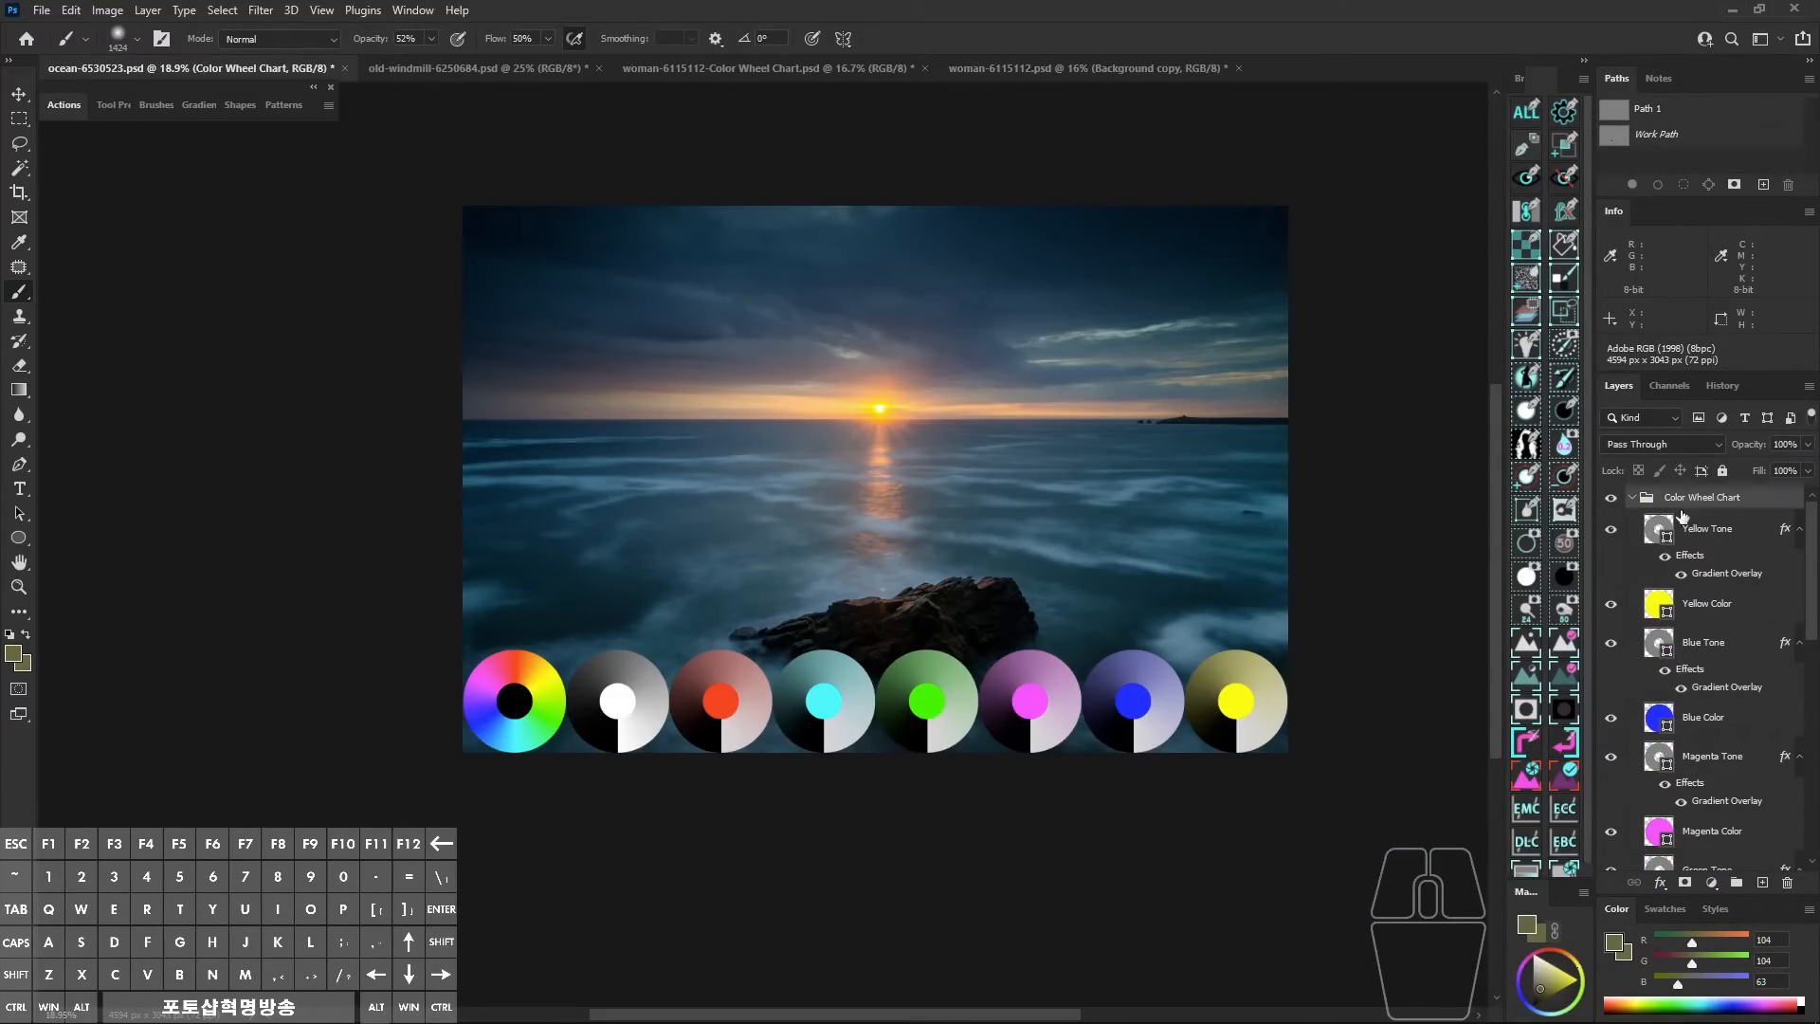
key(ctrl+t)
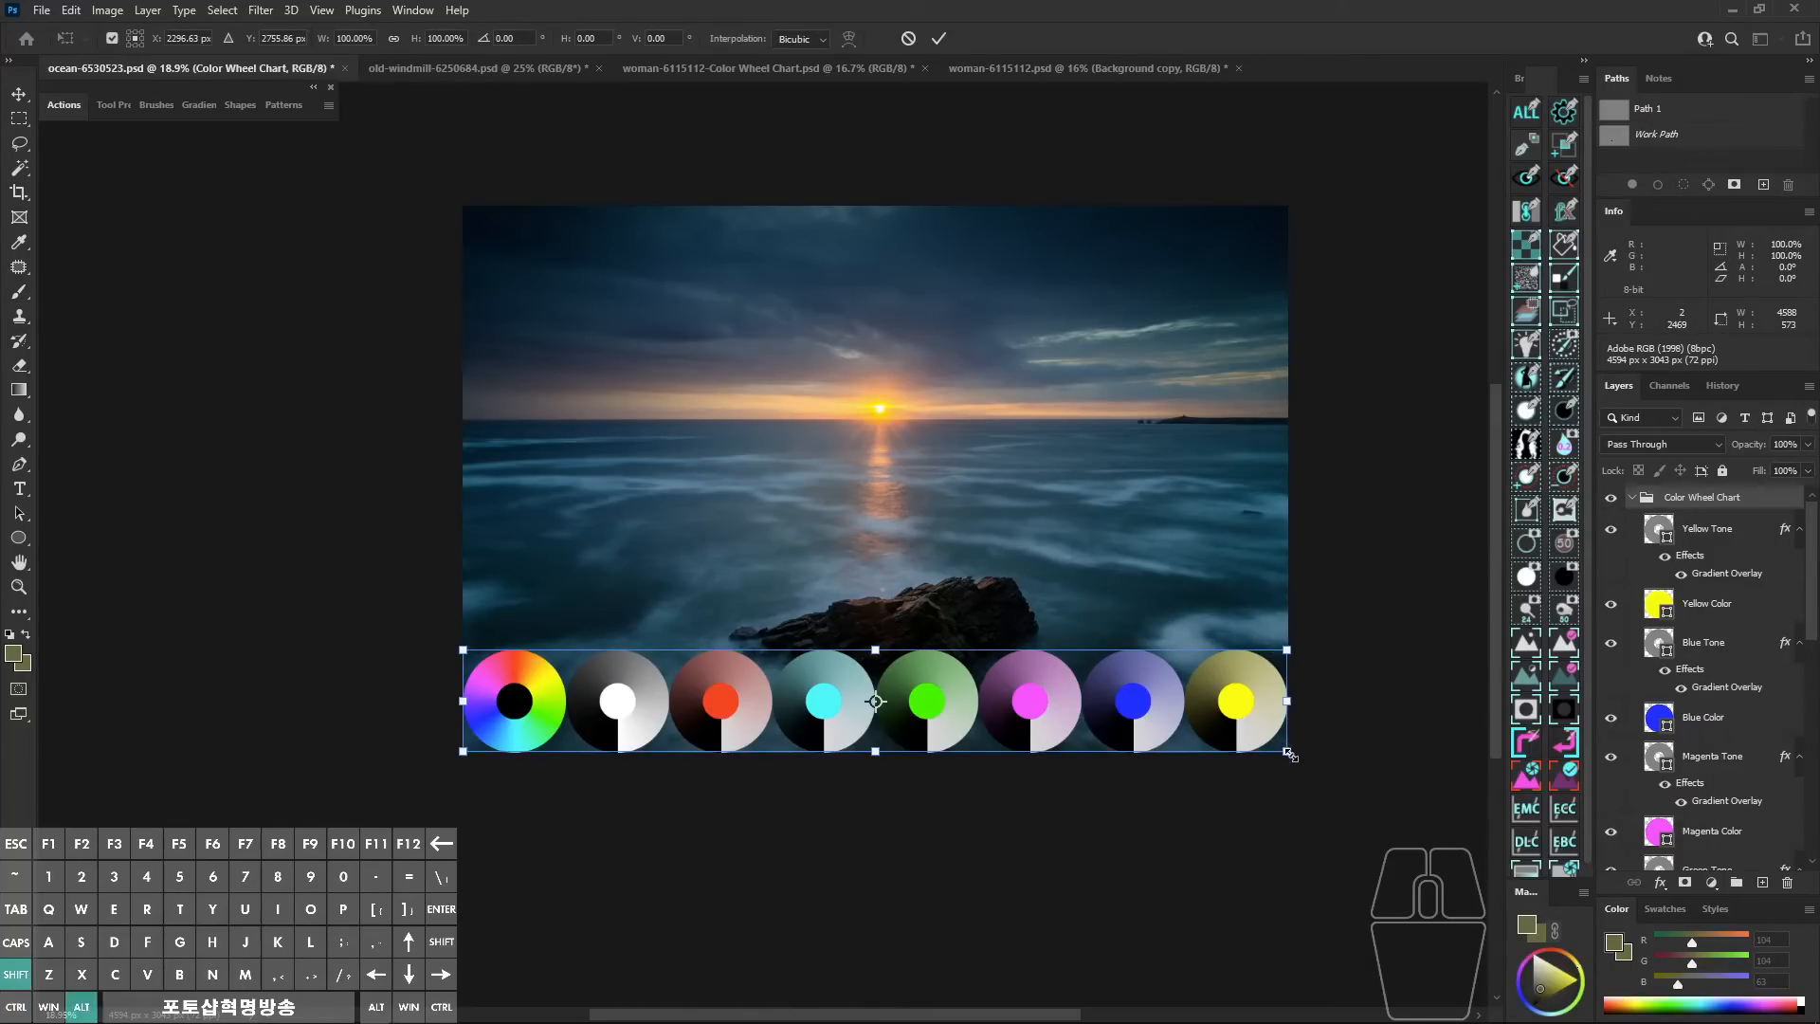
mouse_move(1289, 753)
mouse_down()
mouse_move(1292, 732)
mouse_move(1149, 692)
mouse_move(1089, 738)
mouse_move(1075, 726)
mouse_move(990, 324)
mouse_move(1049, 342)
mouse_up()
key(Return)
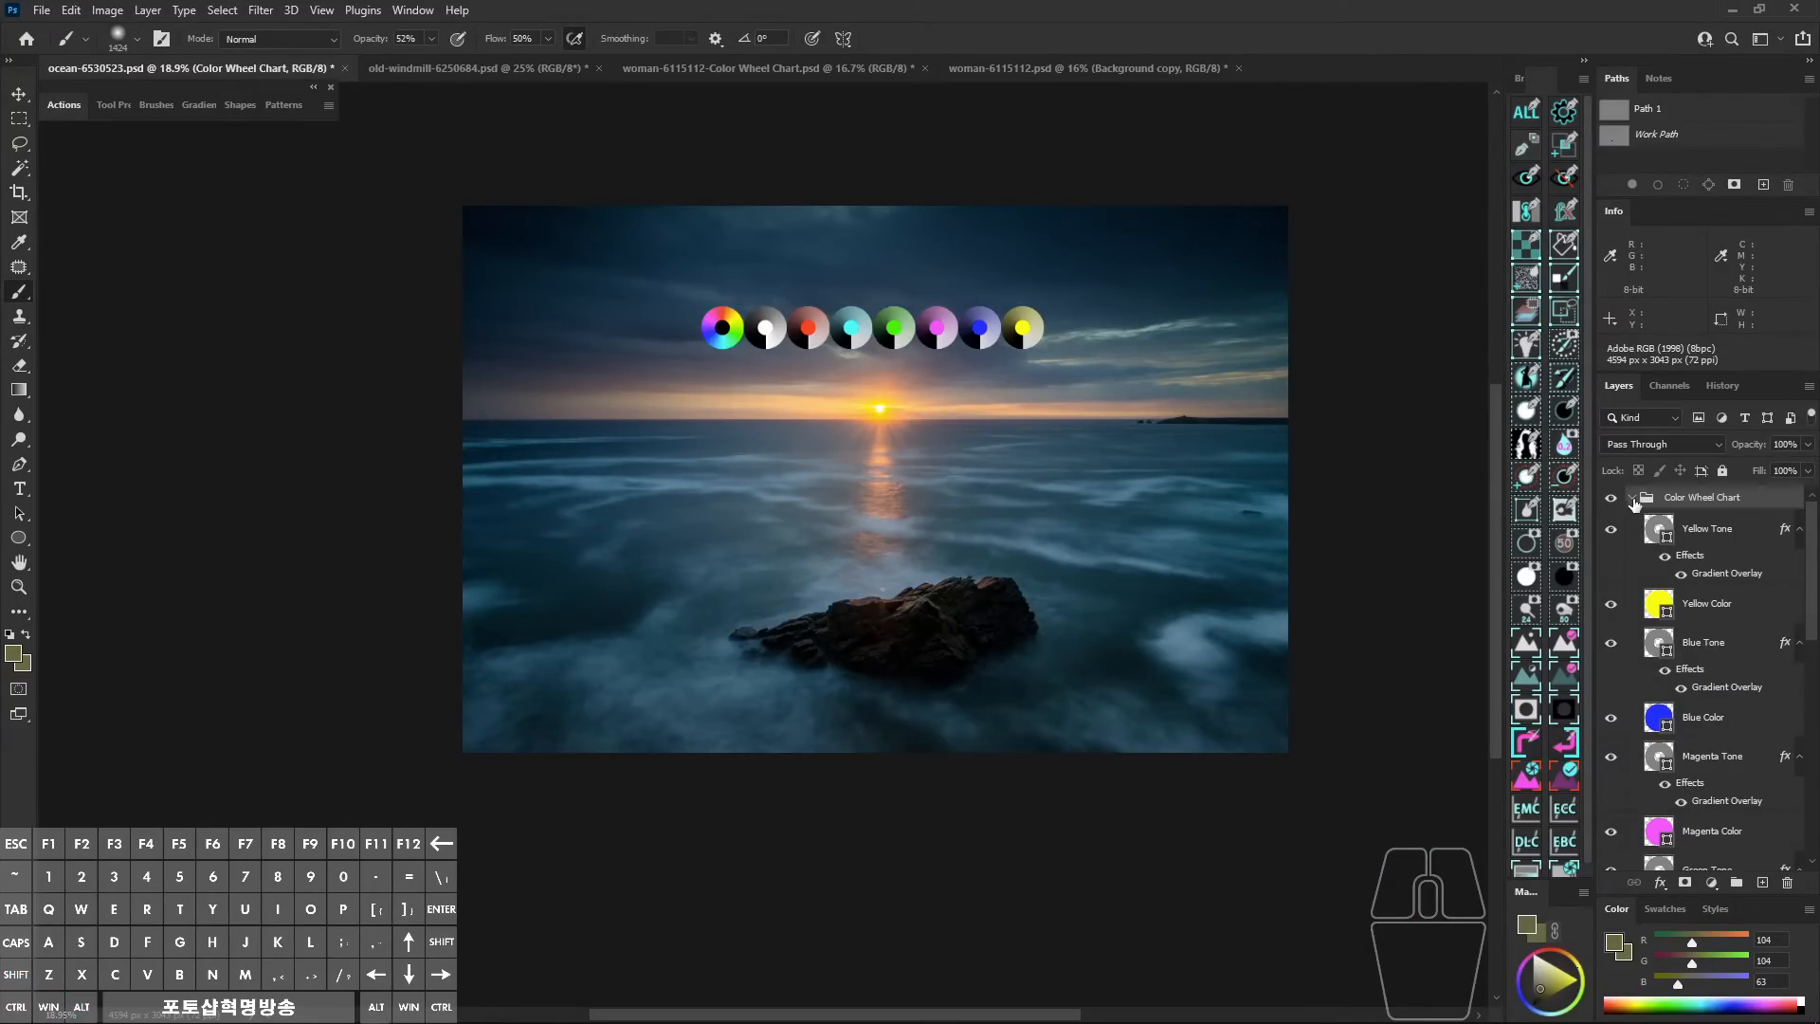
Collapse the Color Wheel Chart group and enlarge it with Free Transform until it spans nearly the full image width.
click(1632, 496)
drag(930, 309, 952, 460)
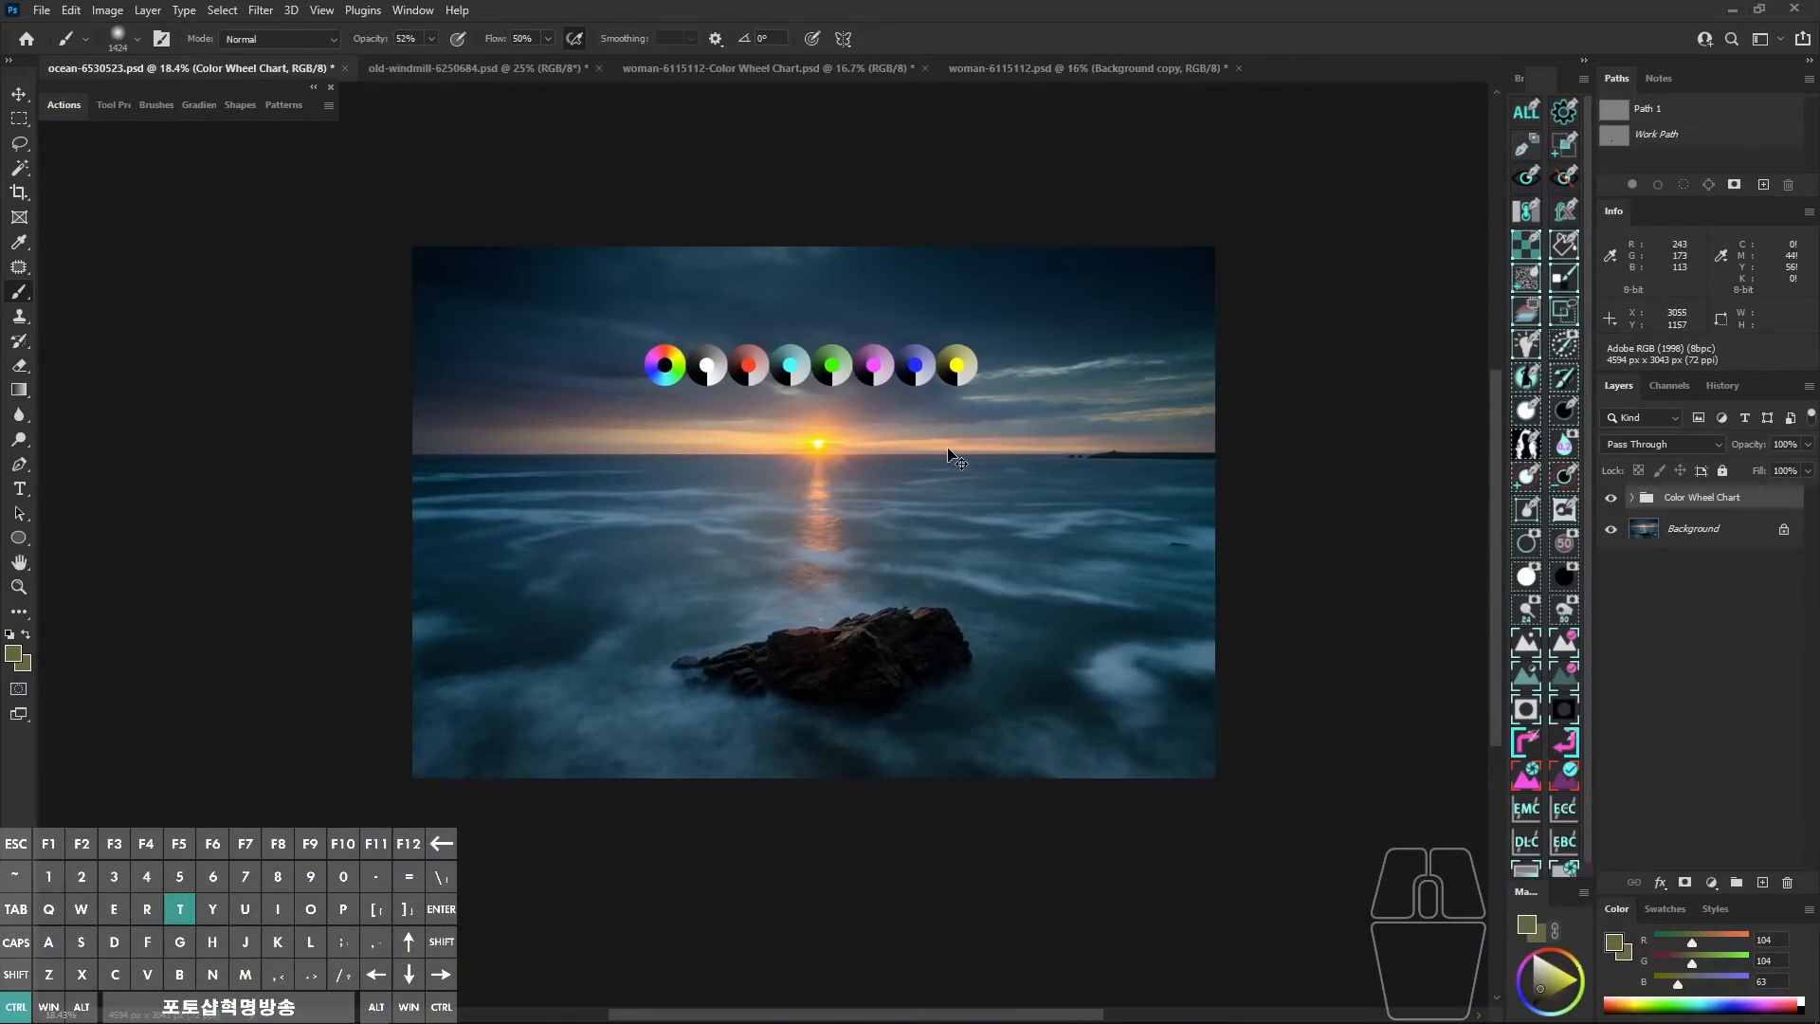
key(ctrl+t)
drag(978, 388, 1166, 616)
key(Return)
key(ctrl+t)
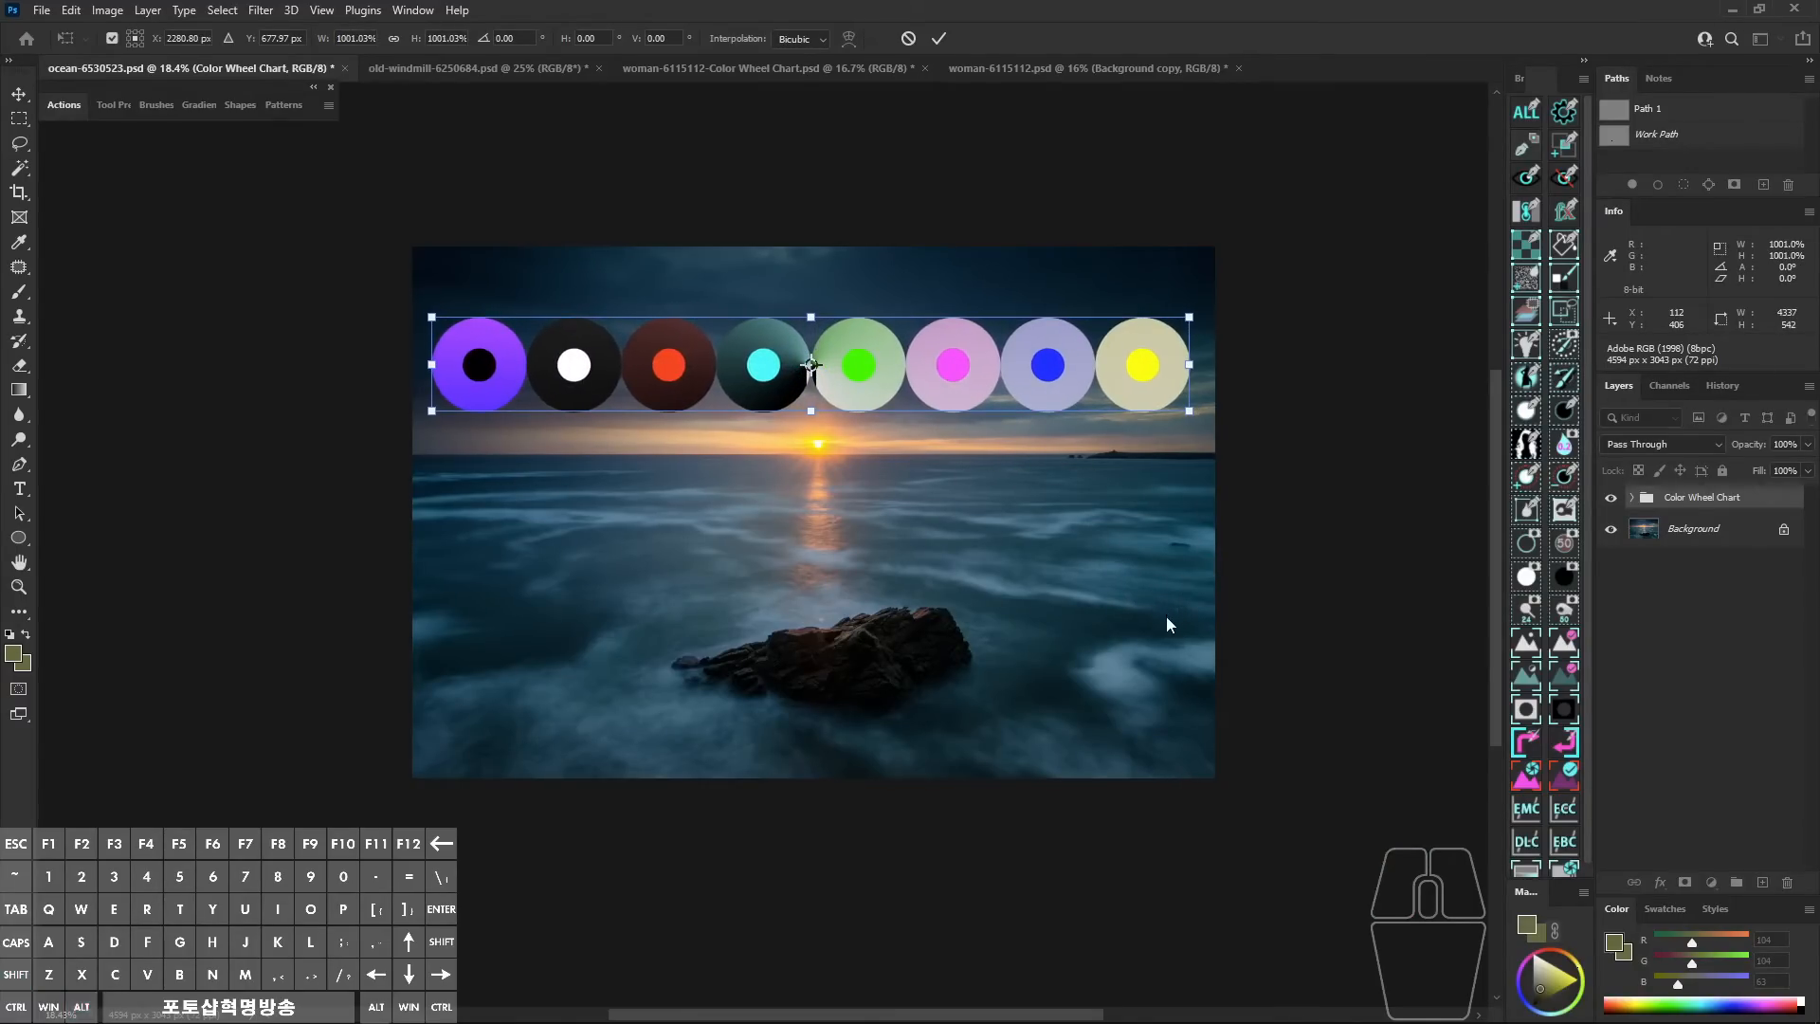
key(Return)
Scale the Color Wheel Chart group with Free Transform to about 50%, keeping it in the sky above the sun.
drag(864, 323, 818, 497)
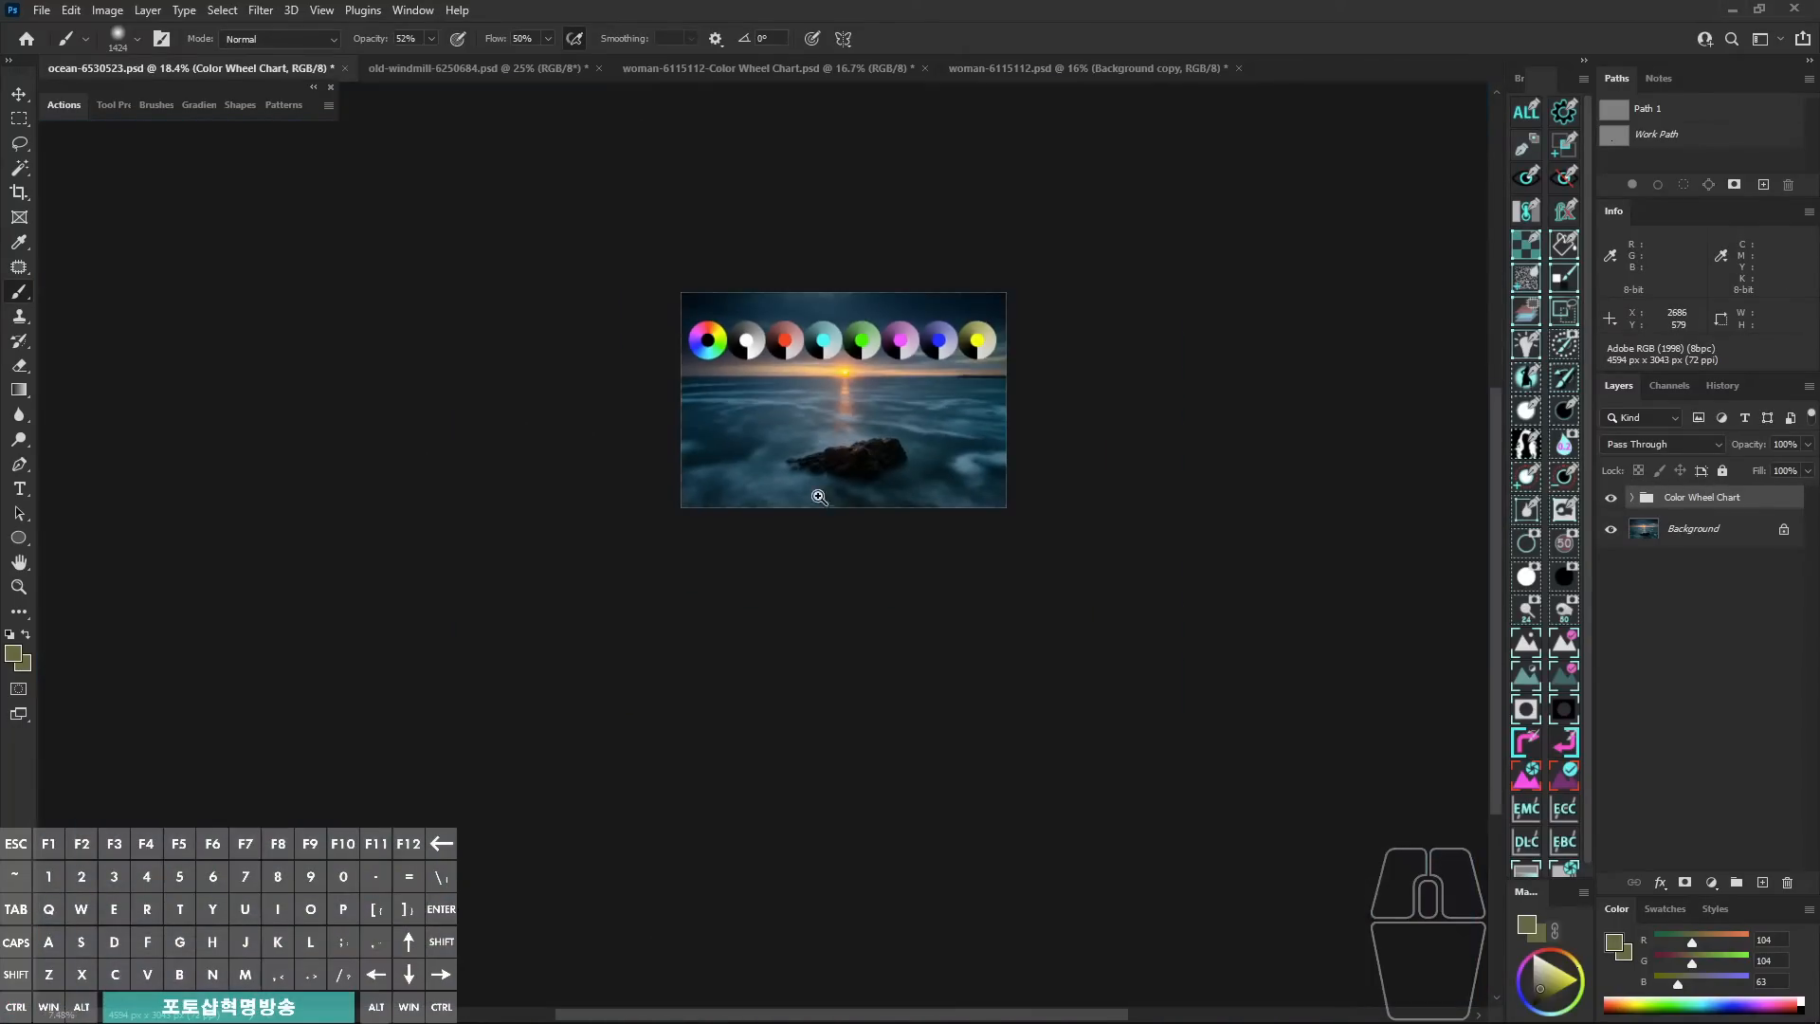
drag(958, 467, 1010, 534)
key(ctrl+t)
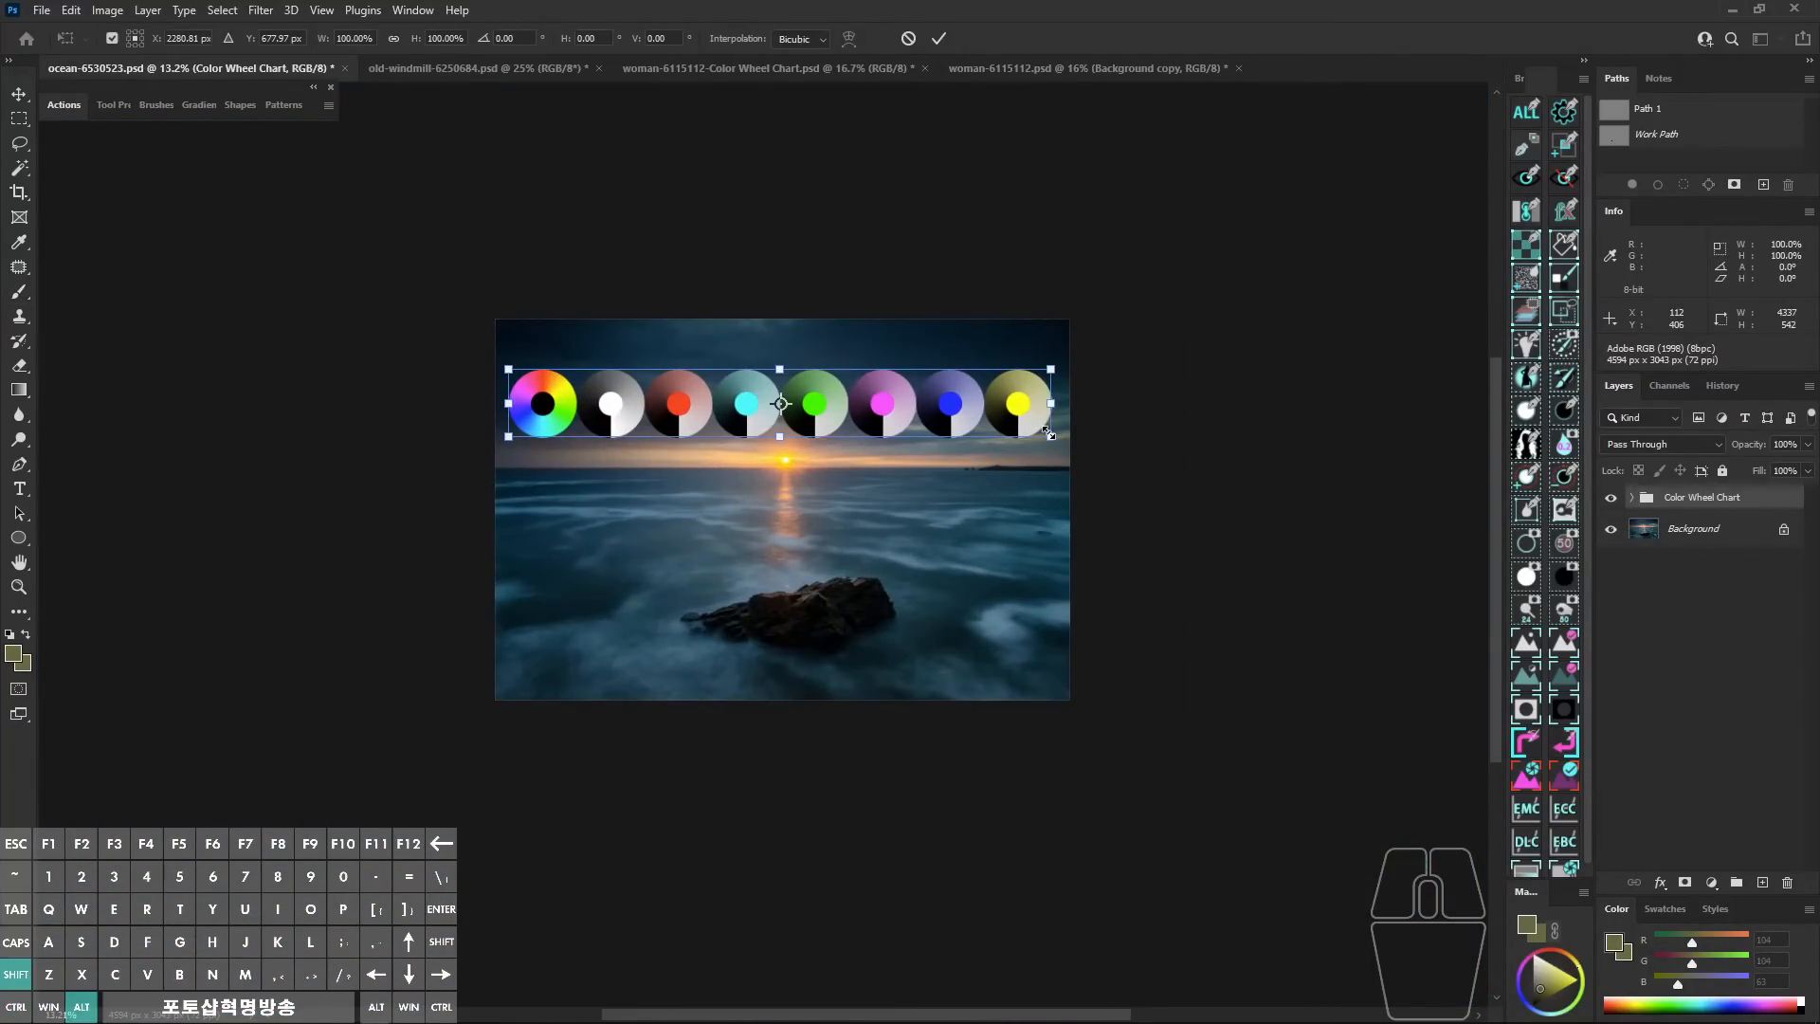
drag(1048, 433, 897, 488)
drag(841, 411, 1052, 585)
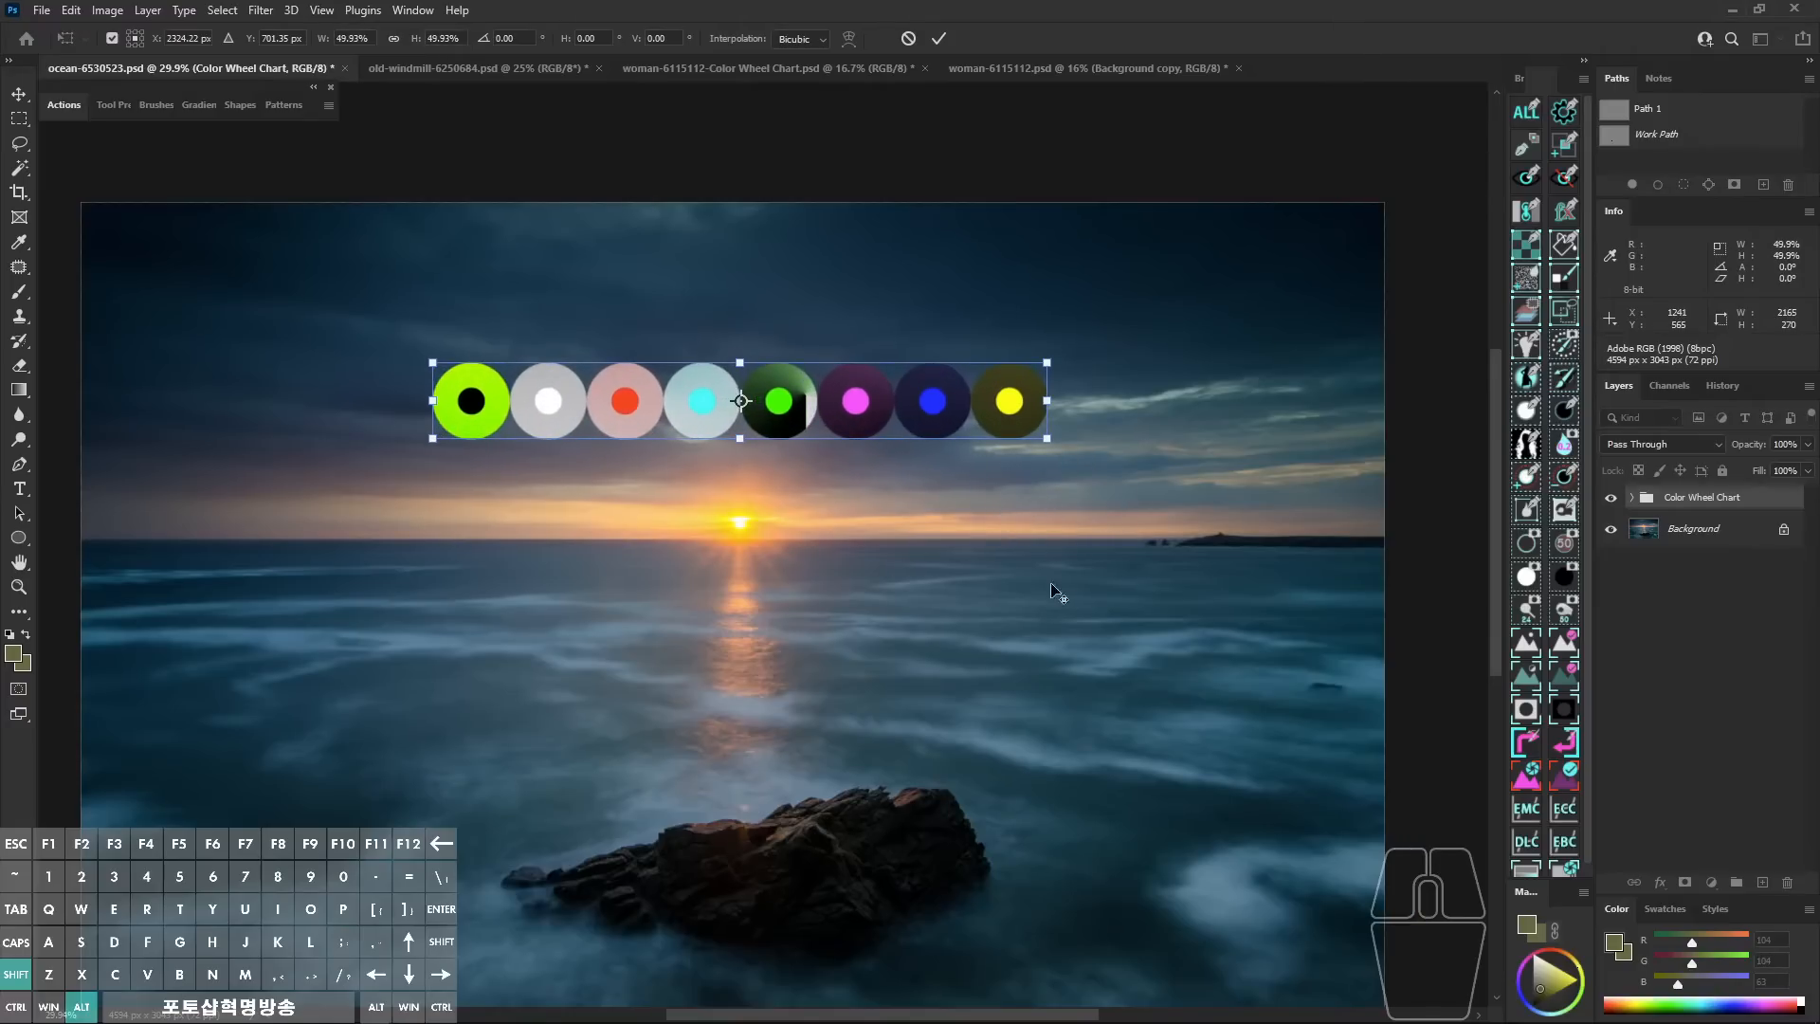
key(Return)
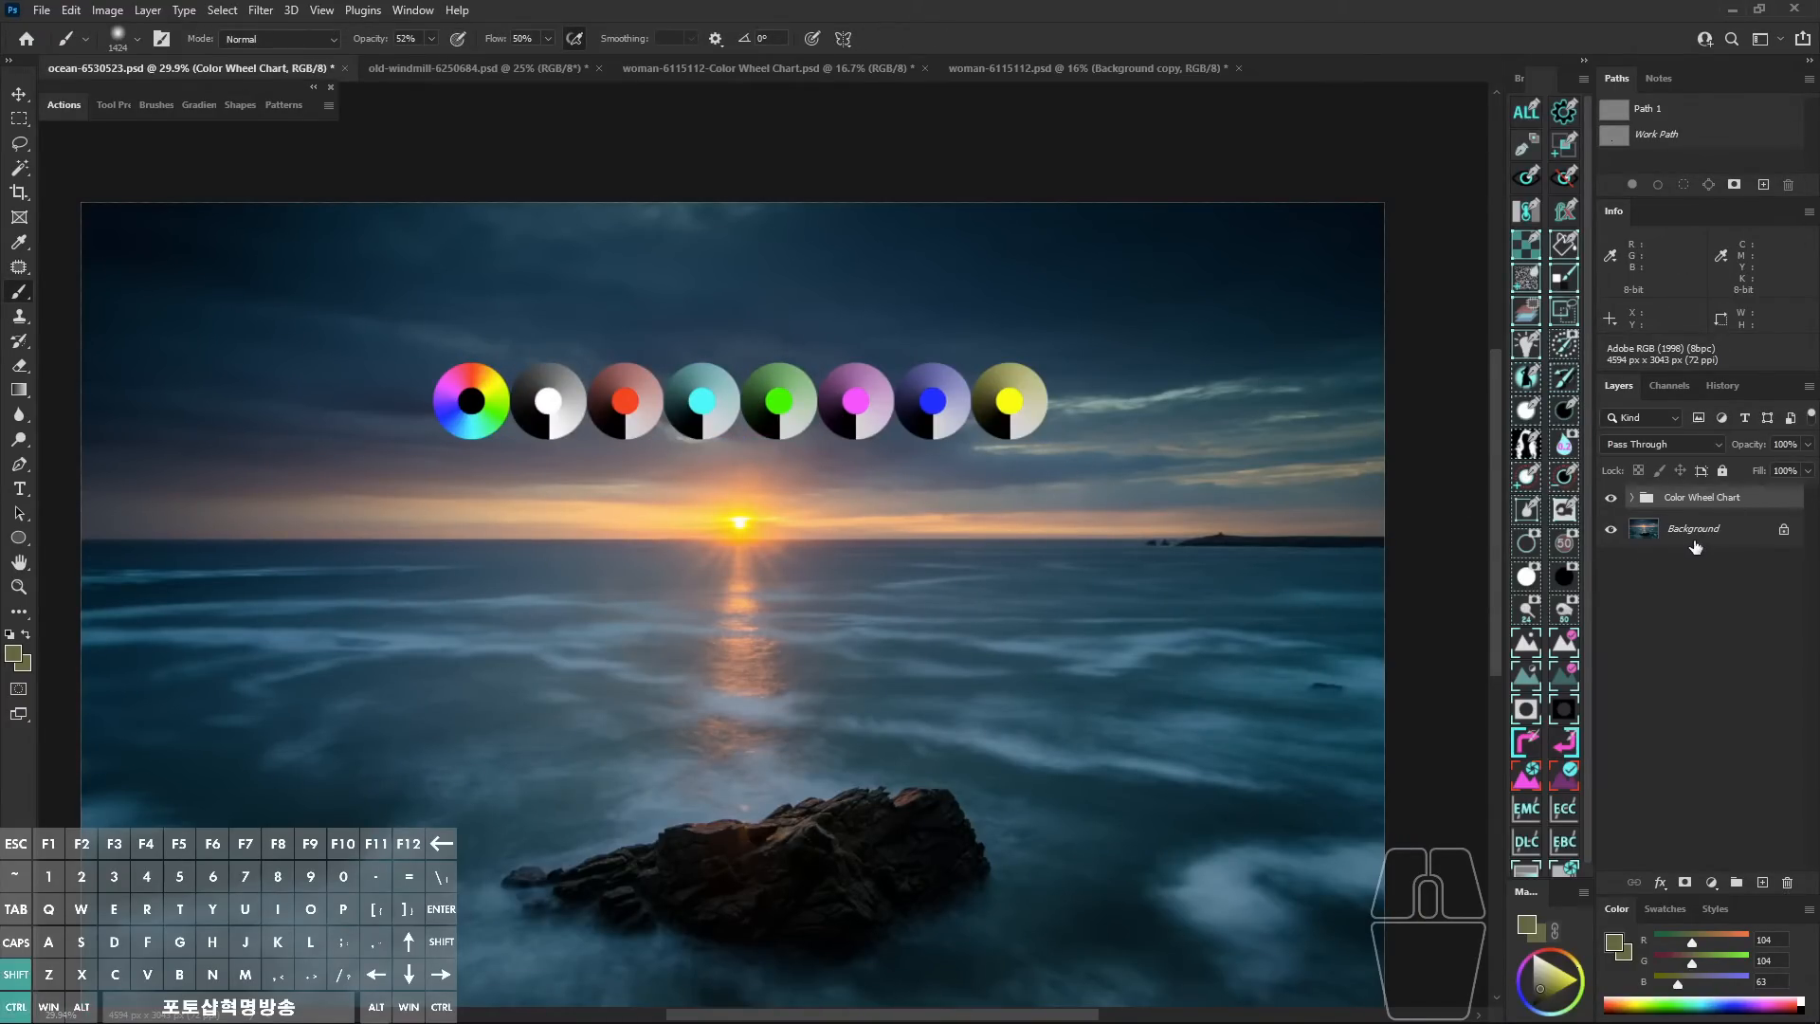
Add a Curves adjustment layer above the Color Wheel Chart group.
key(ctrl+shift+m)
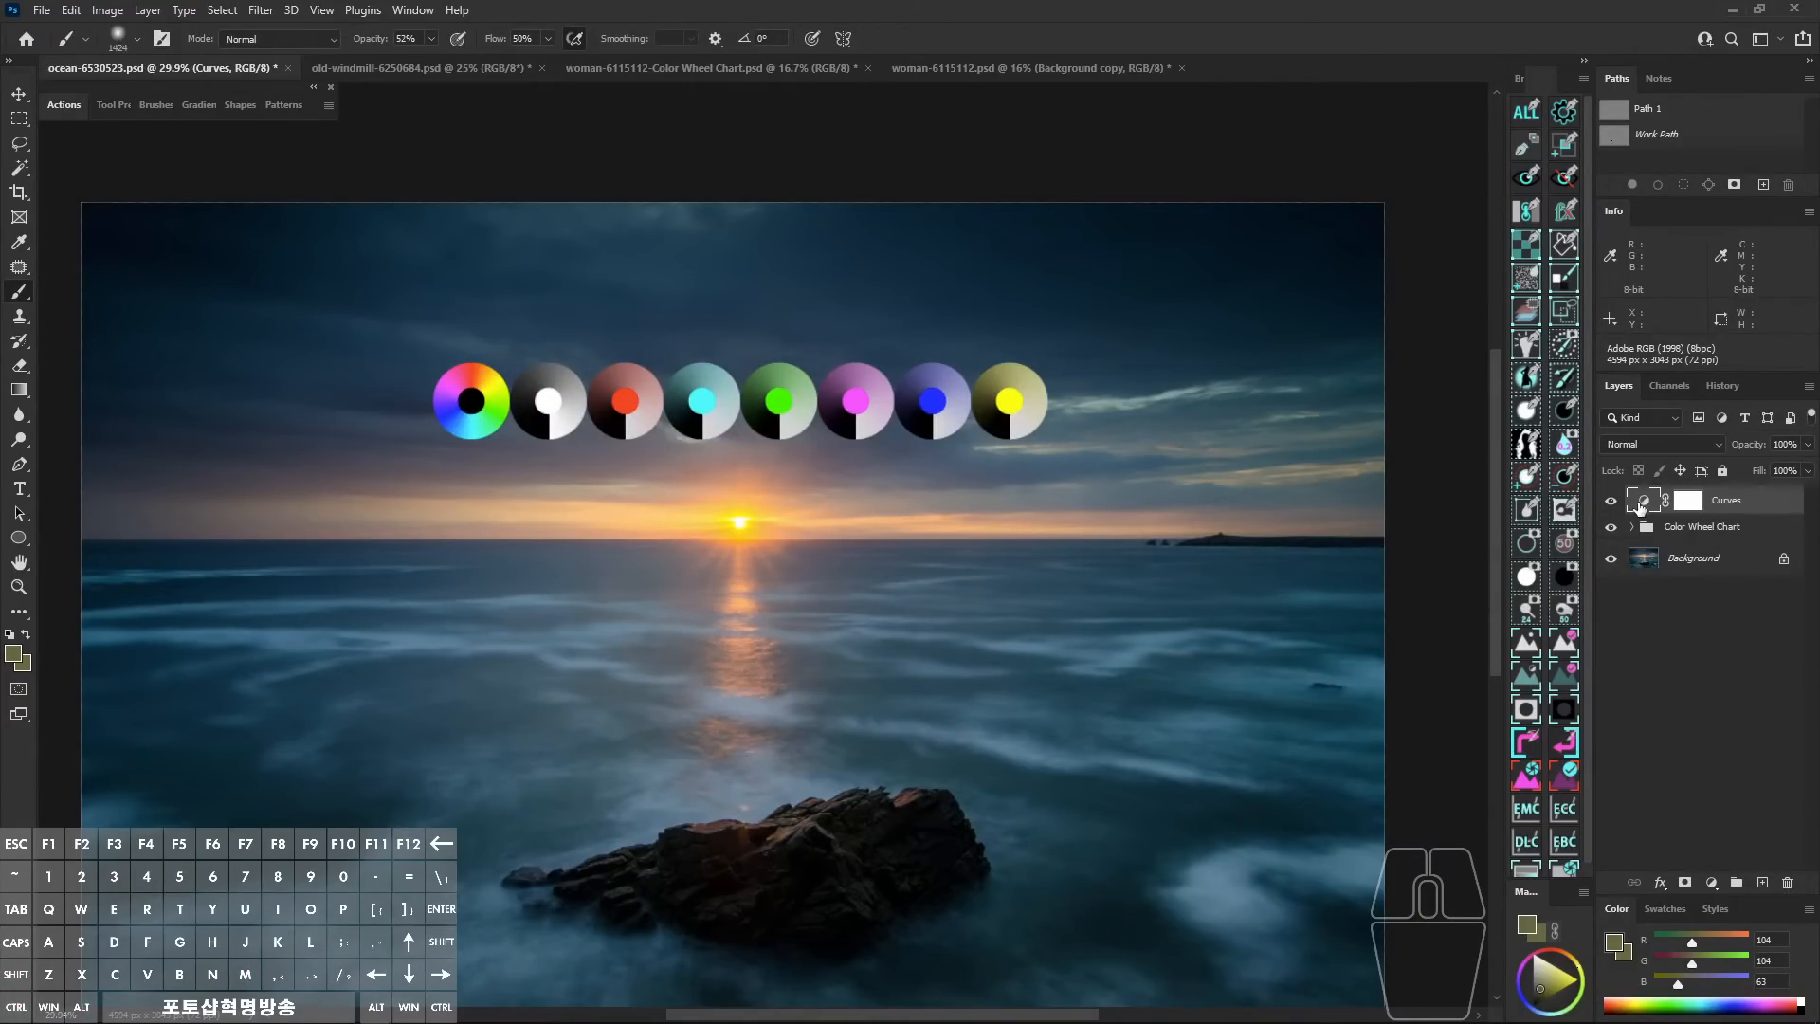
key(space)
drag(800, 624, 826, 536)
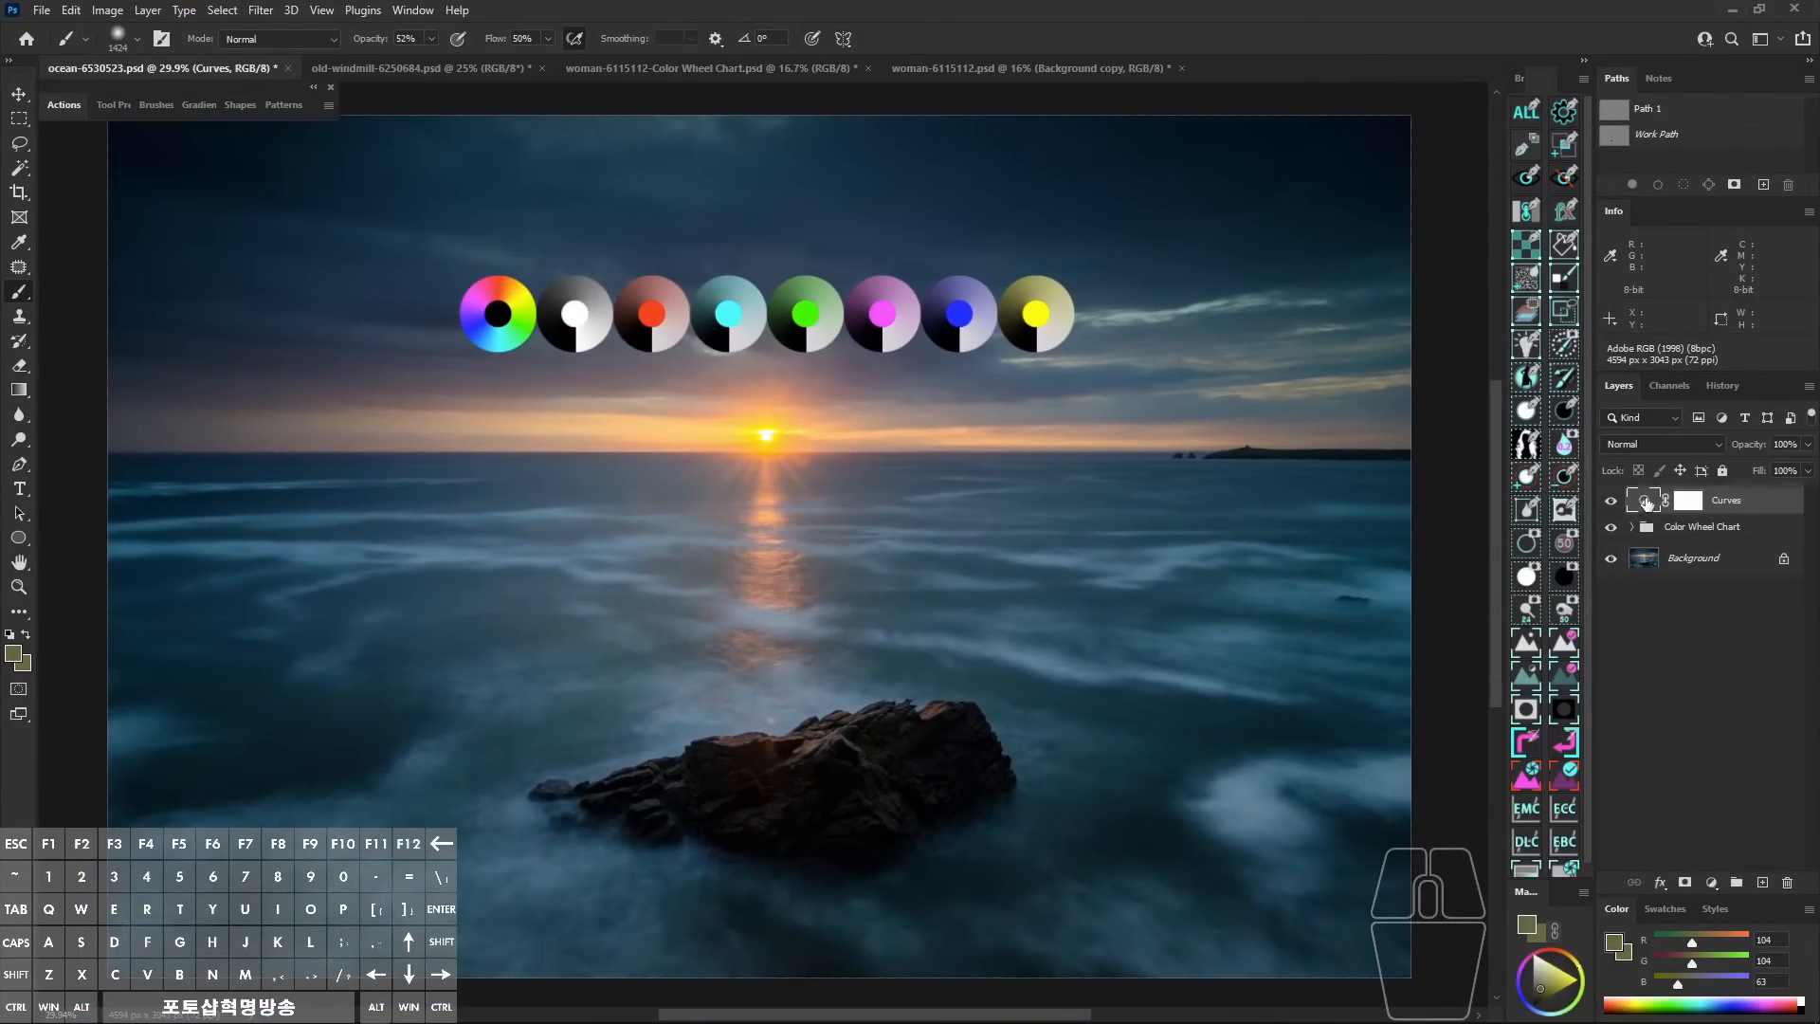
Move the Color Wheel Chart group straight down below the rock and enlarge it to about 3735 px wide.
click(1629, 531)
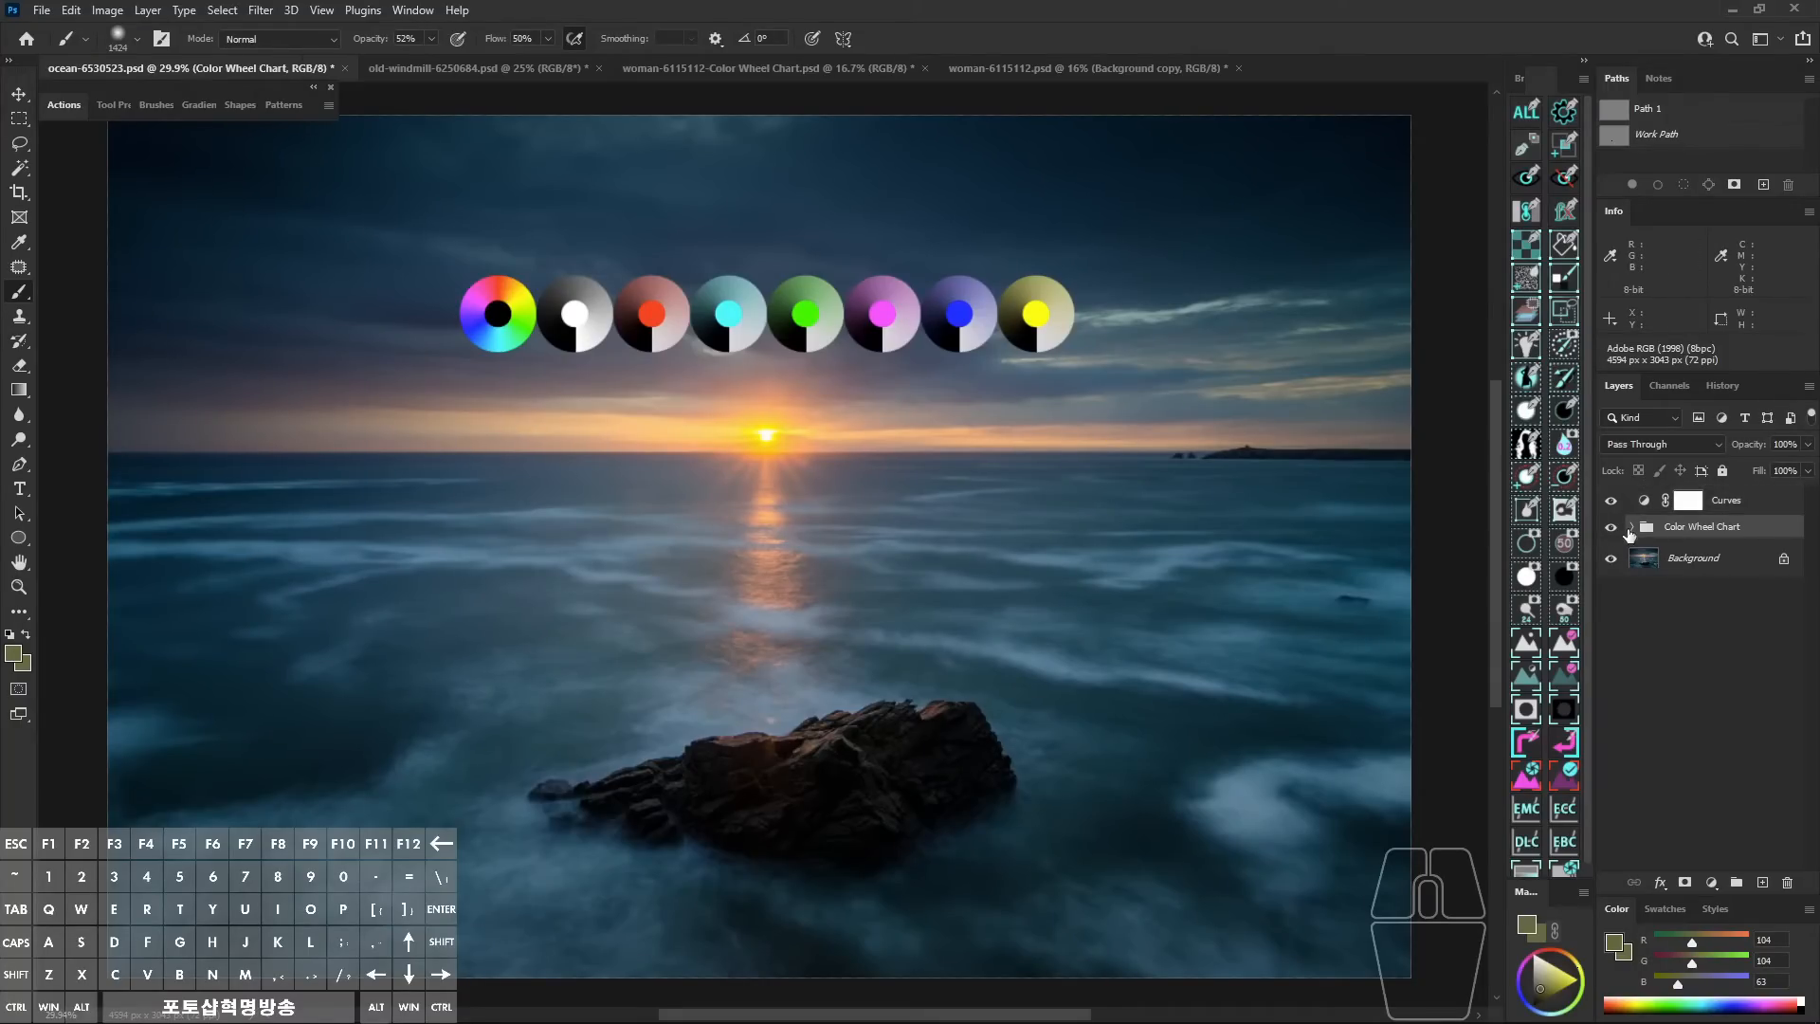
key(v)
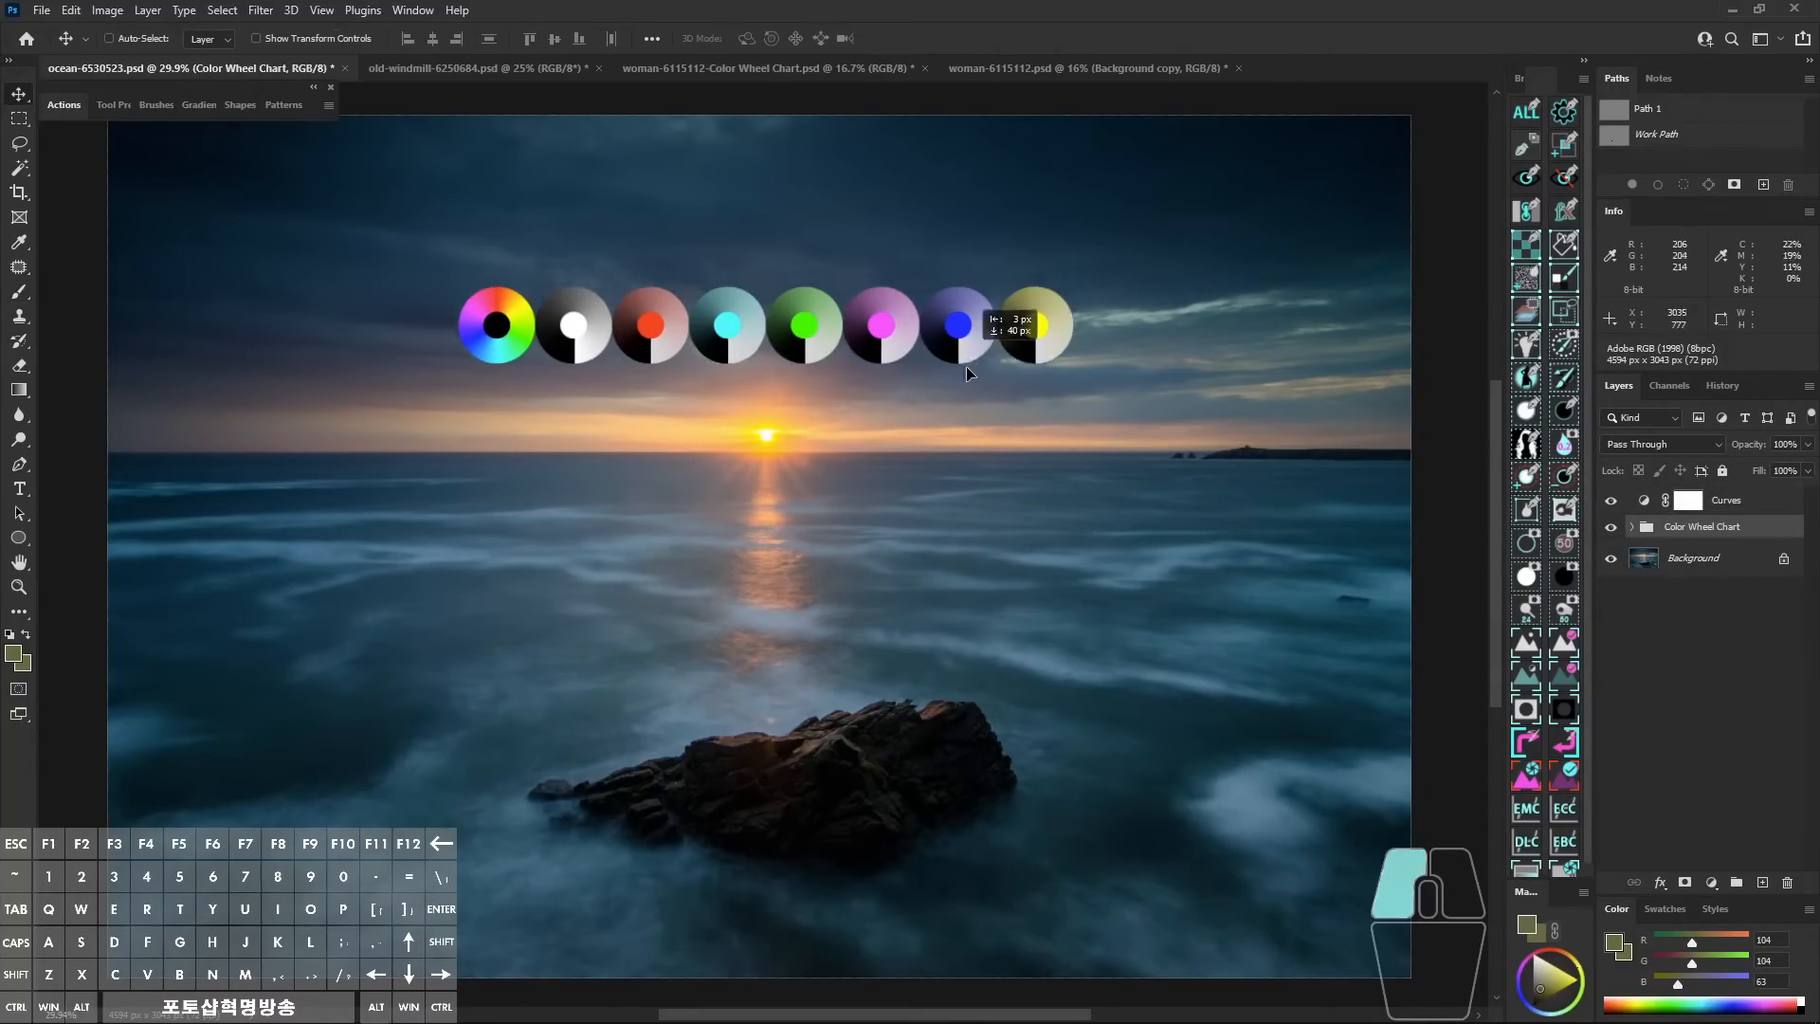
drag(958, 352, 952, 907)
key(ctrl)
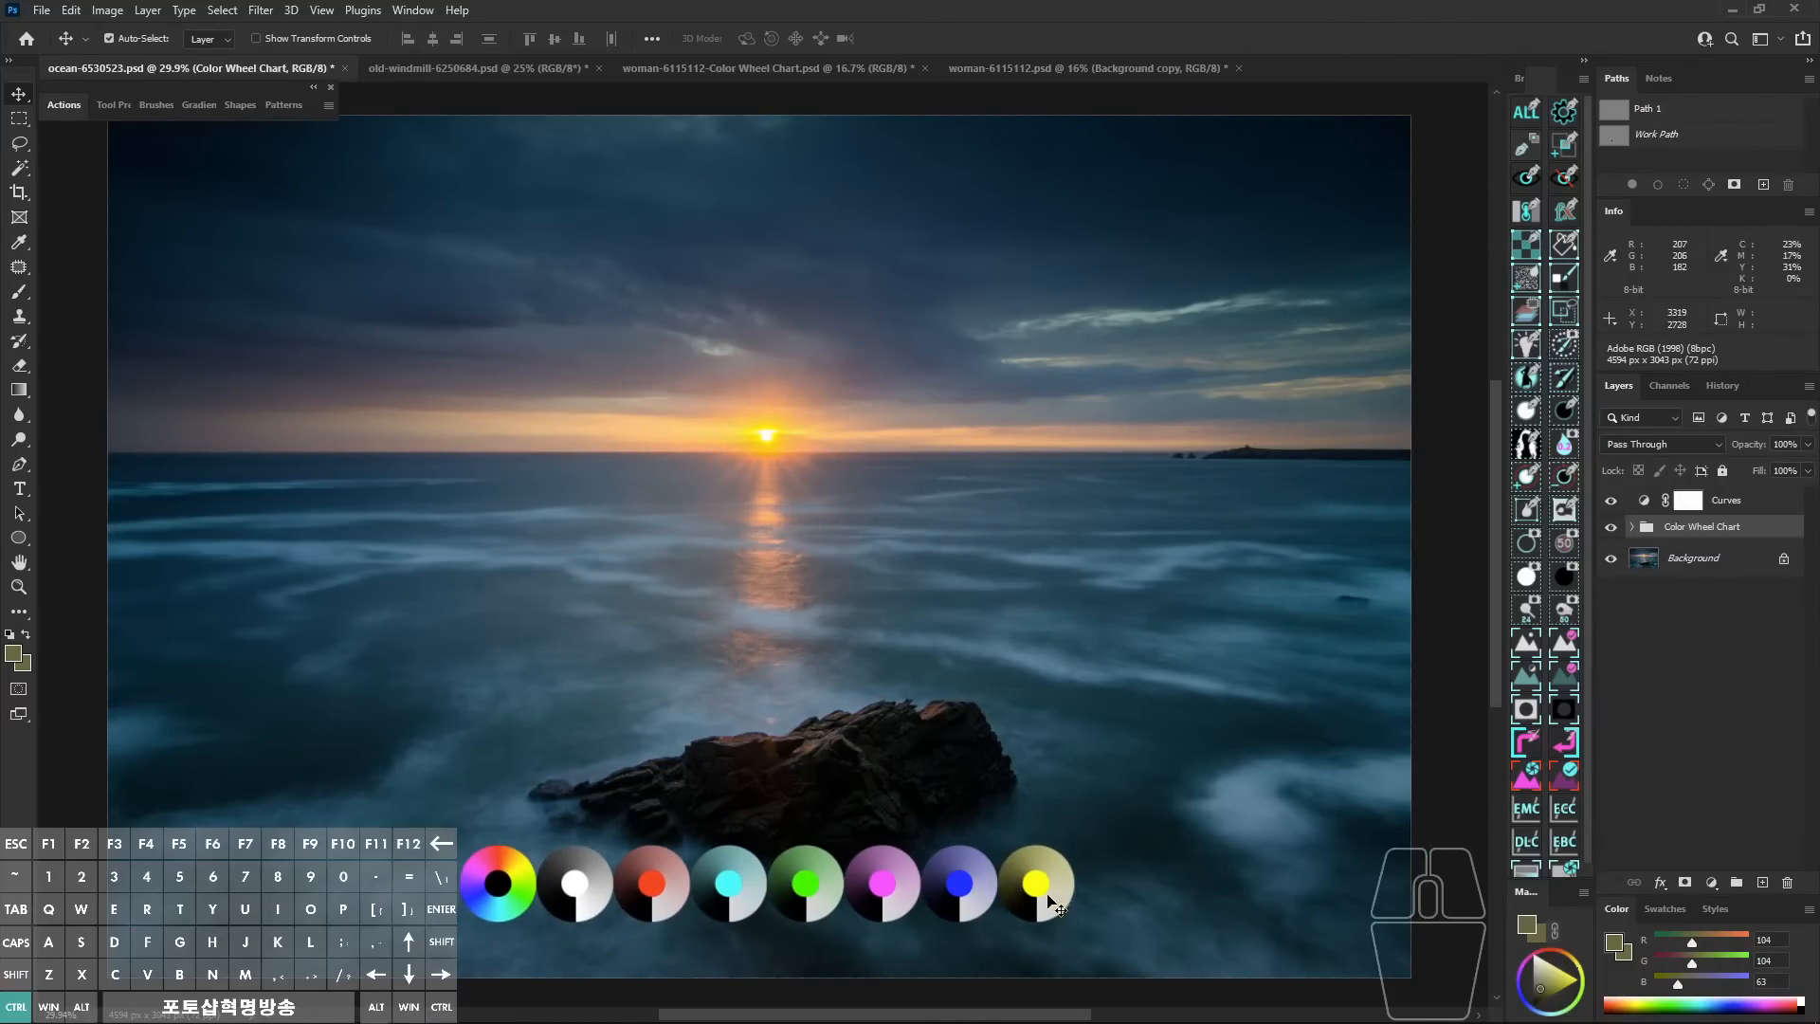
key(ctrl+t)
drag(1069, 882, 1286, 756)
key(Return)
Open the Curves adjustment and sample its black point from the grayscale wheel's black area and its white point from the wheel's white centre.
double_click(1644, 499)
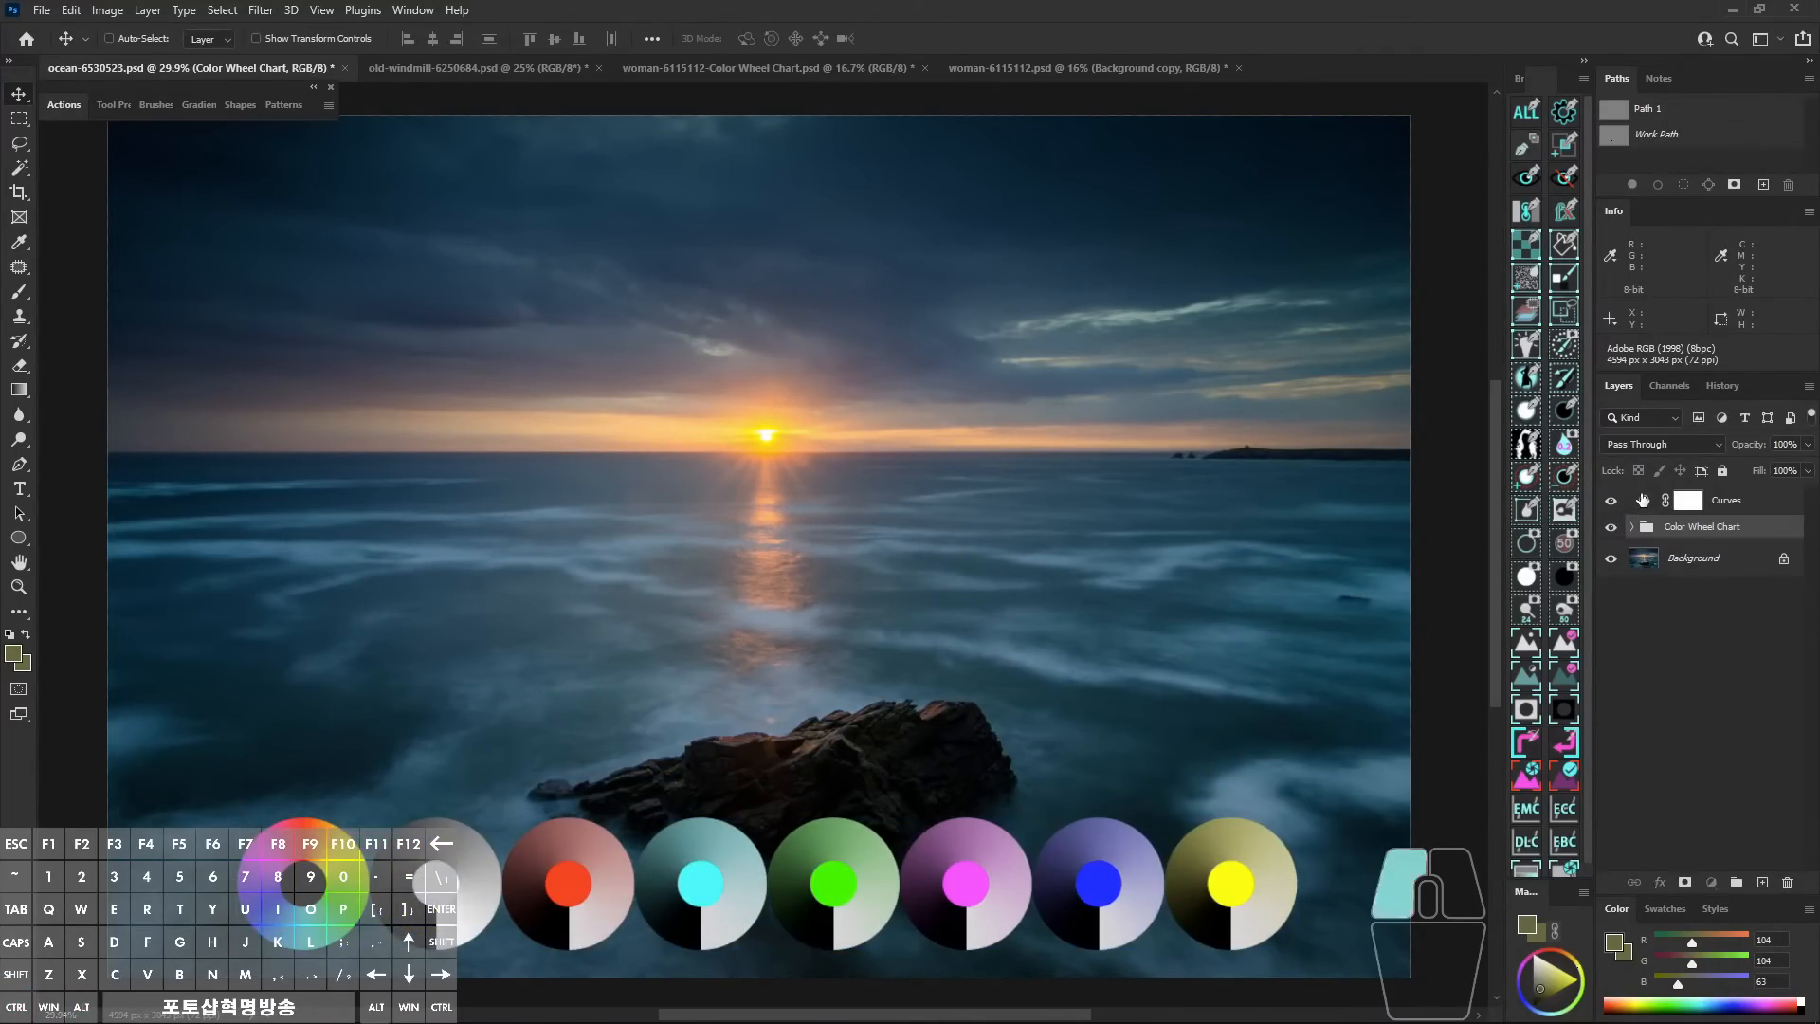
drag(866, 573, 900, 450)
drag(901, 459, 914, 585)
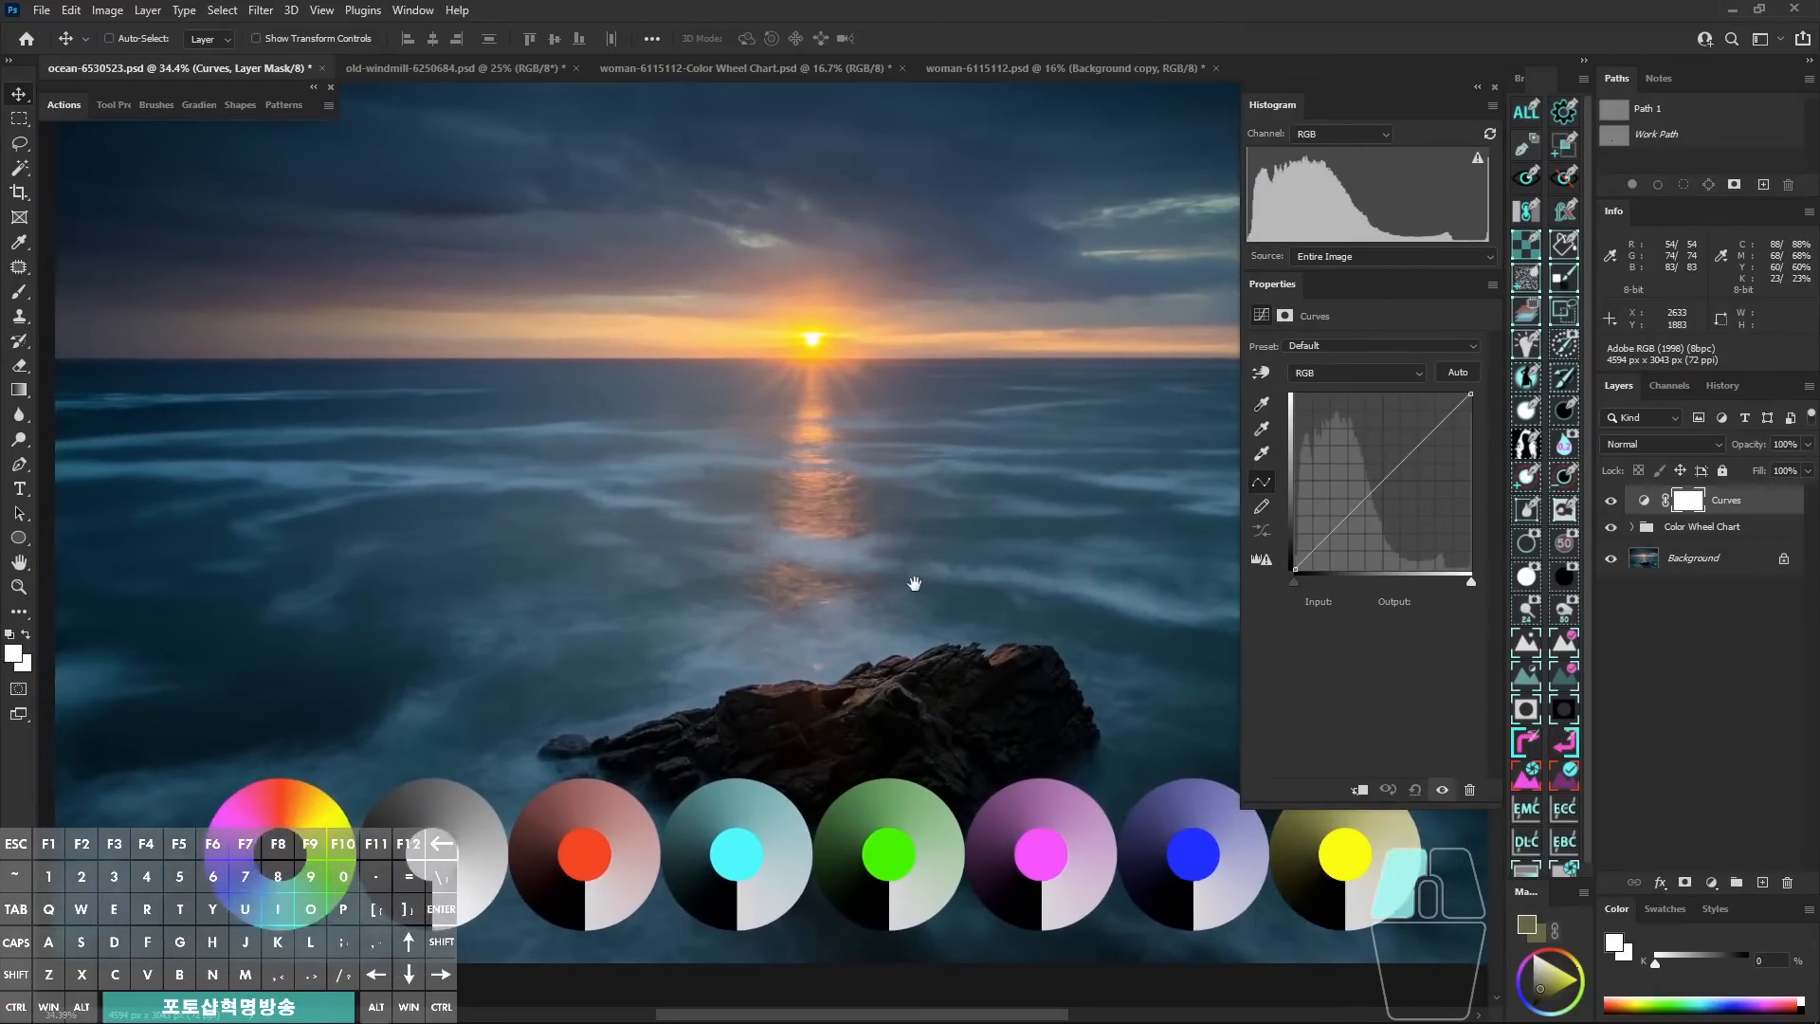
mouse_move(953, 521)
mouse_down()
mouse_move(930, 495)
mouse_move(933, 538)
mouse_up()
click(1261, 404)
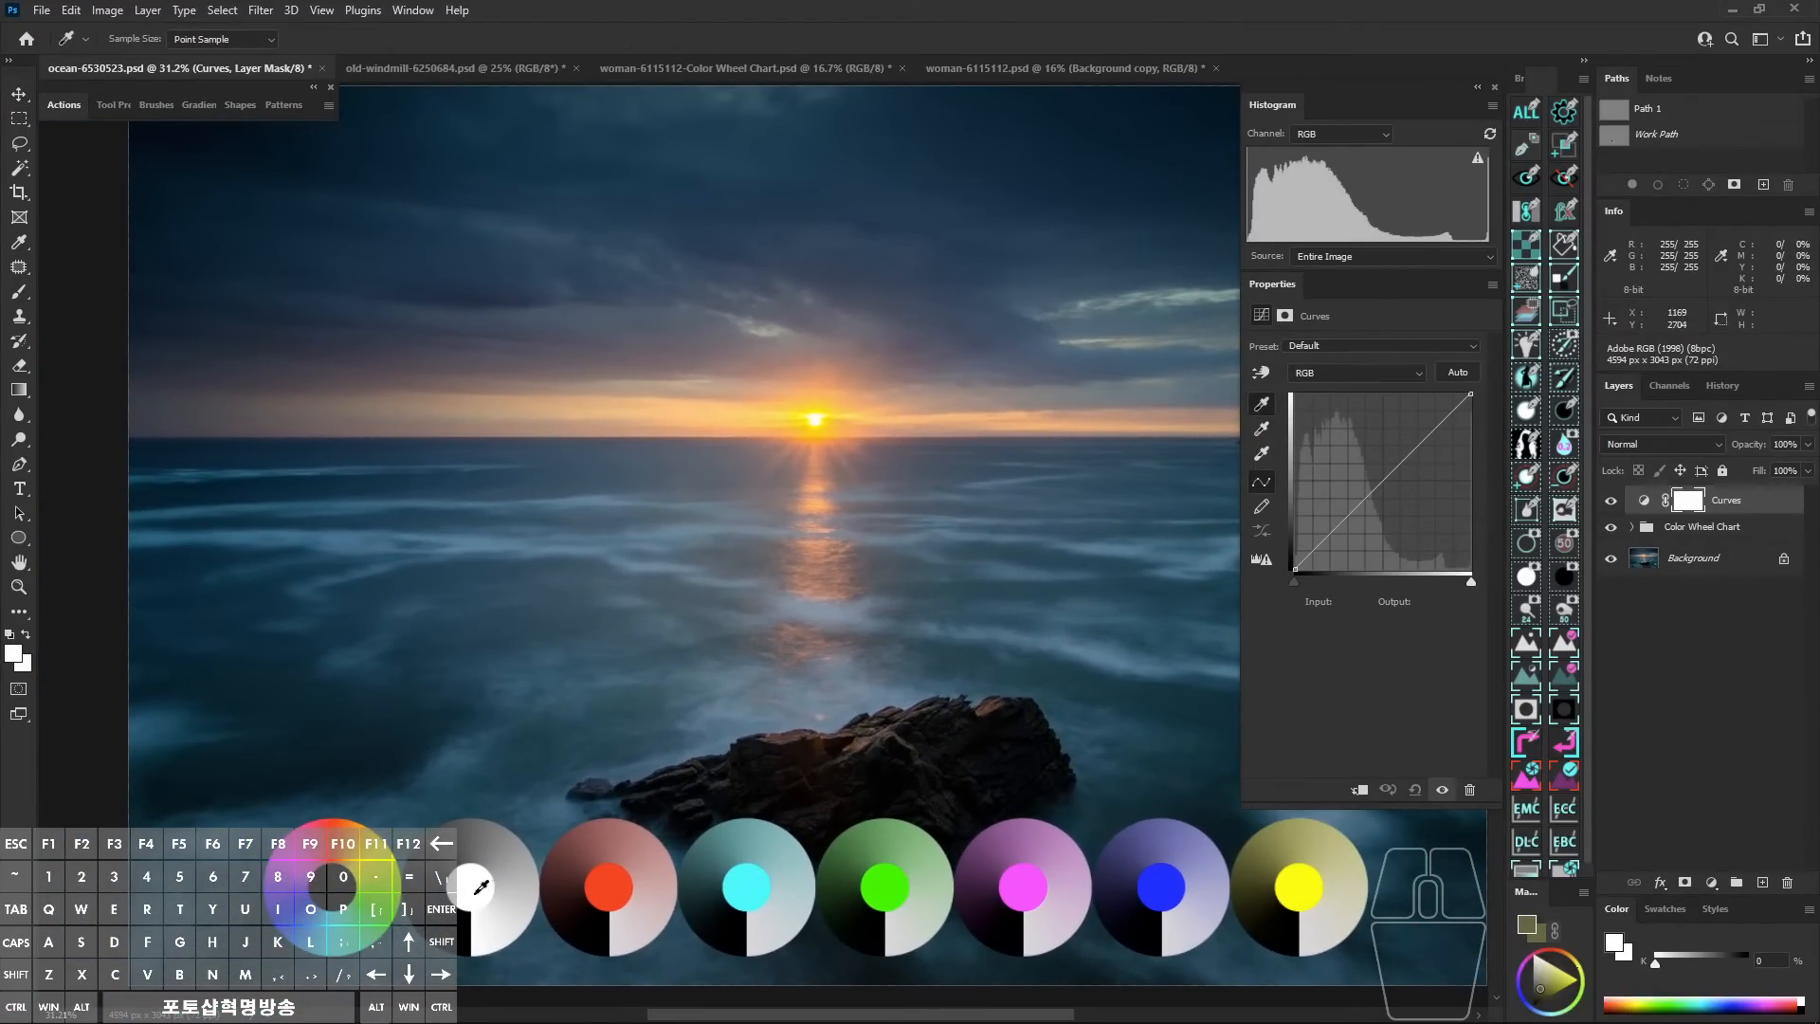
click(436, 901)
drag(438, 875, 477, 921)
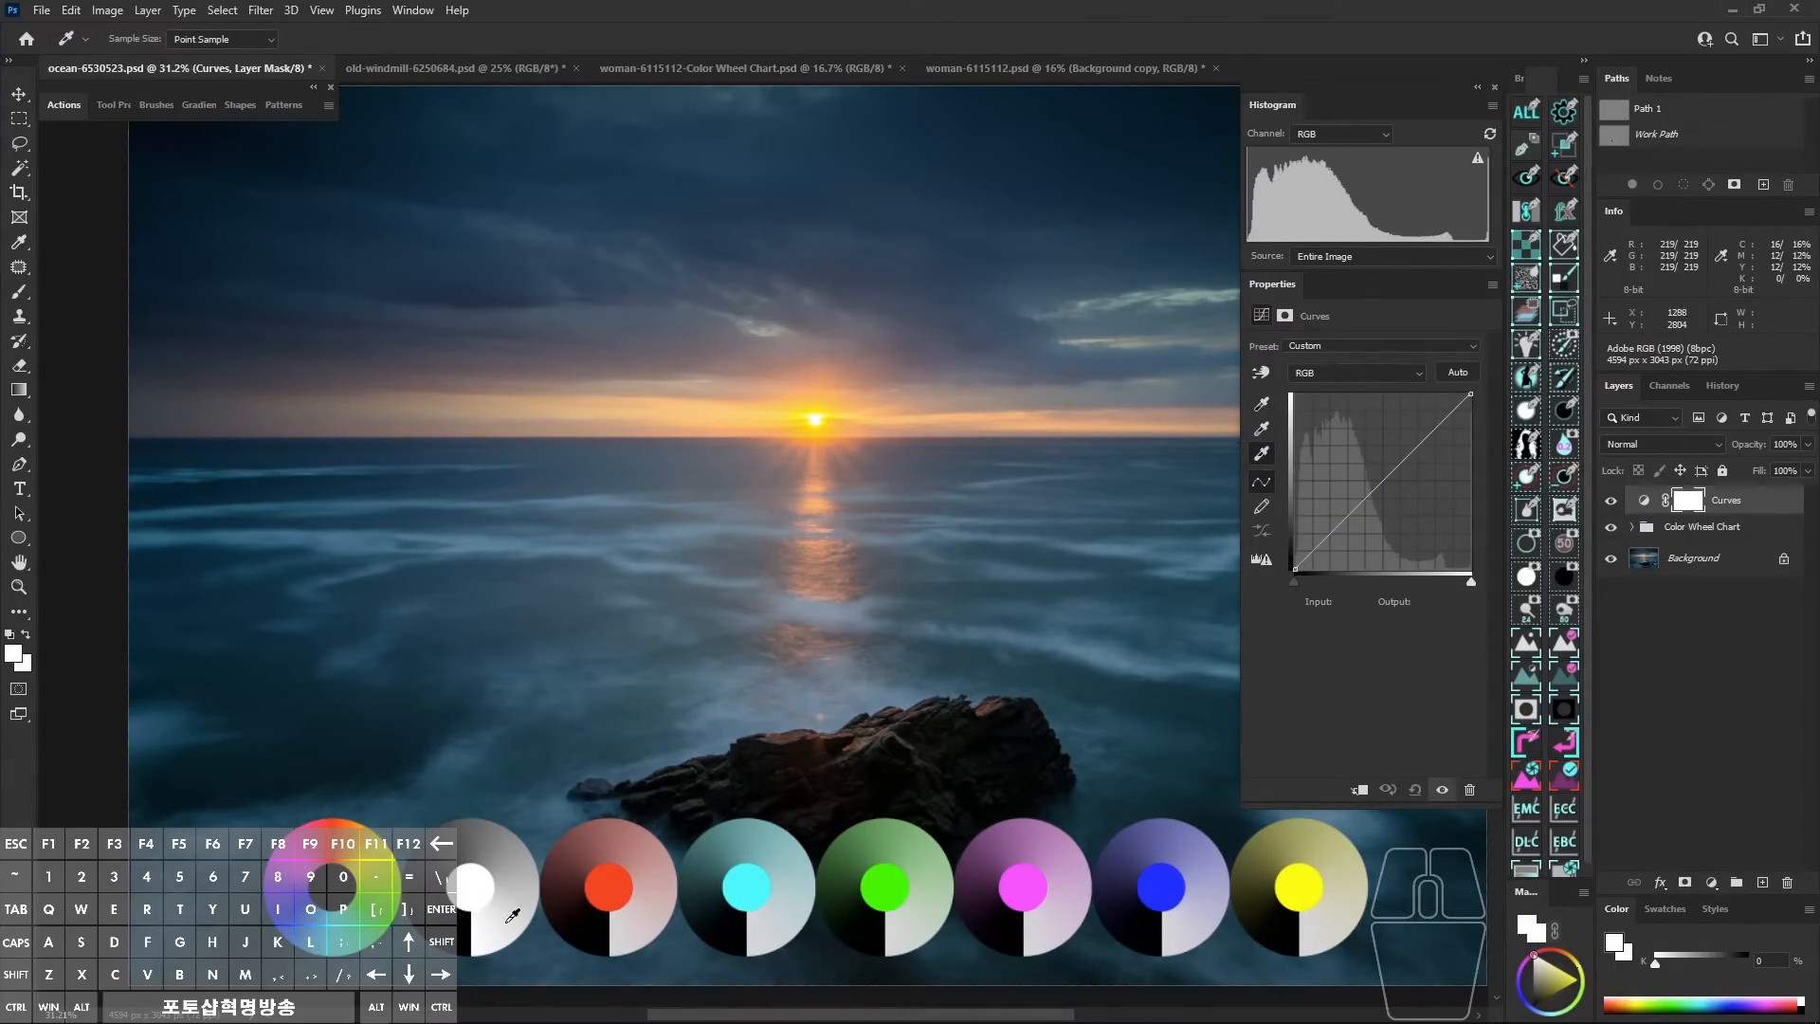
drag(494, 929, 477, 877)
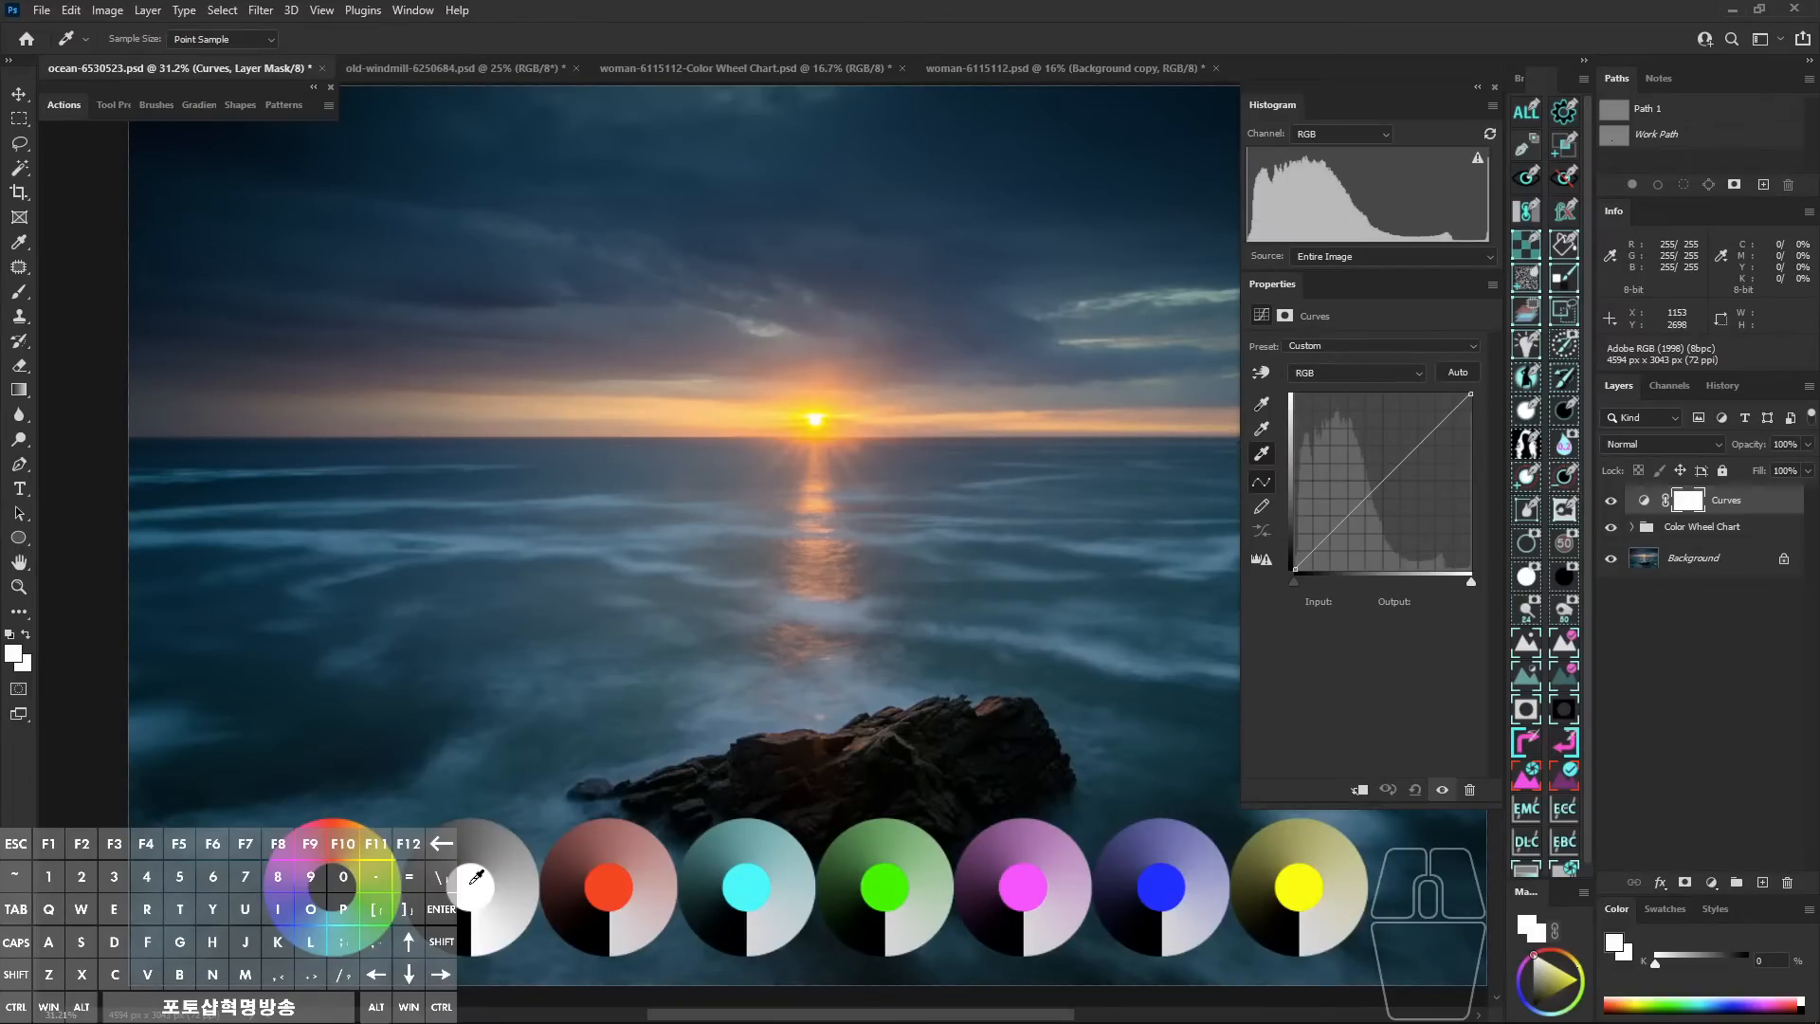
Try sampling the Curves white point from the grayscale wheel's light gray tone, and undo it.
click(1450, 788)
click(494, 905)
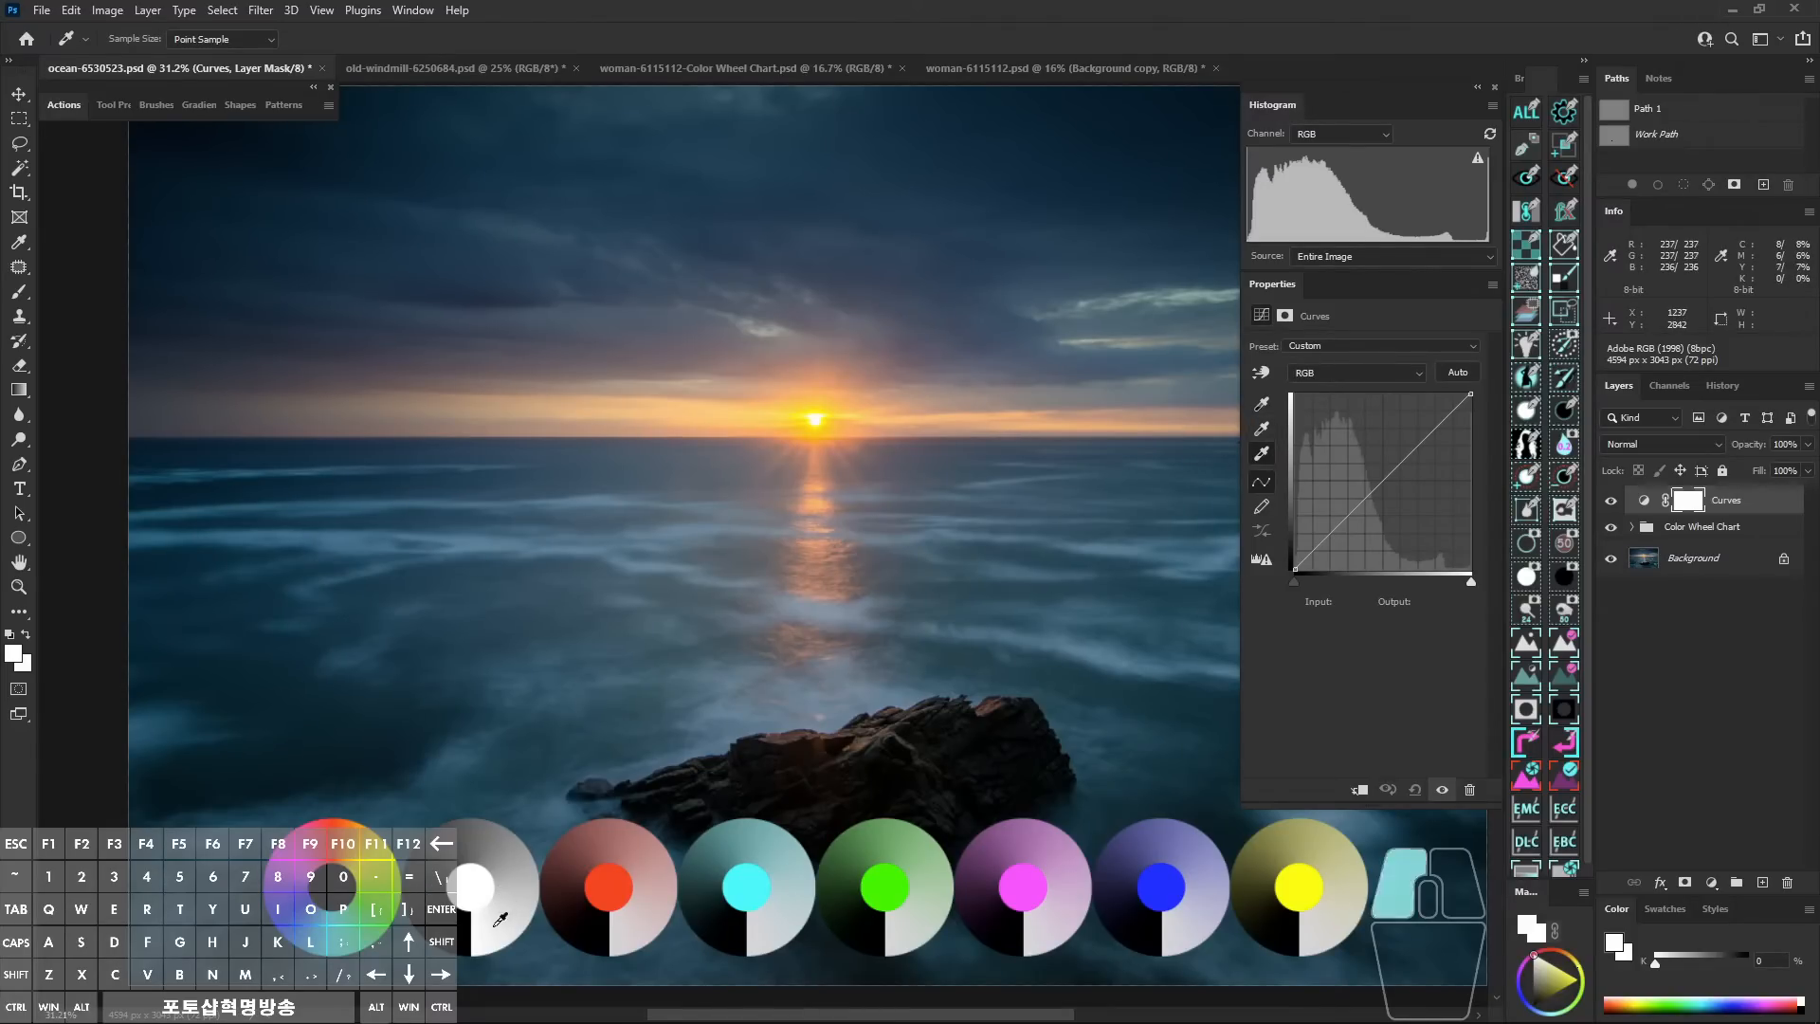
key(ctrl+z)
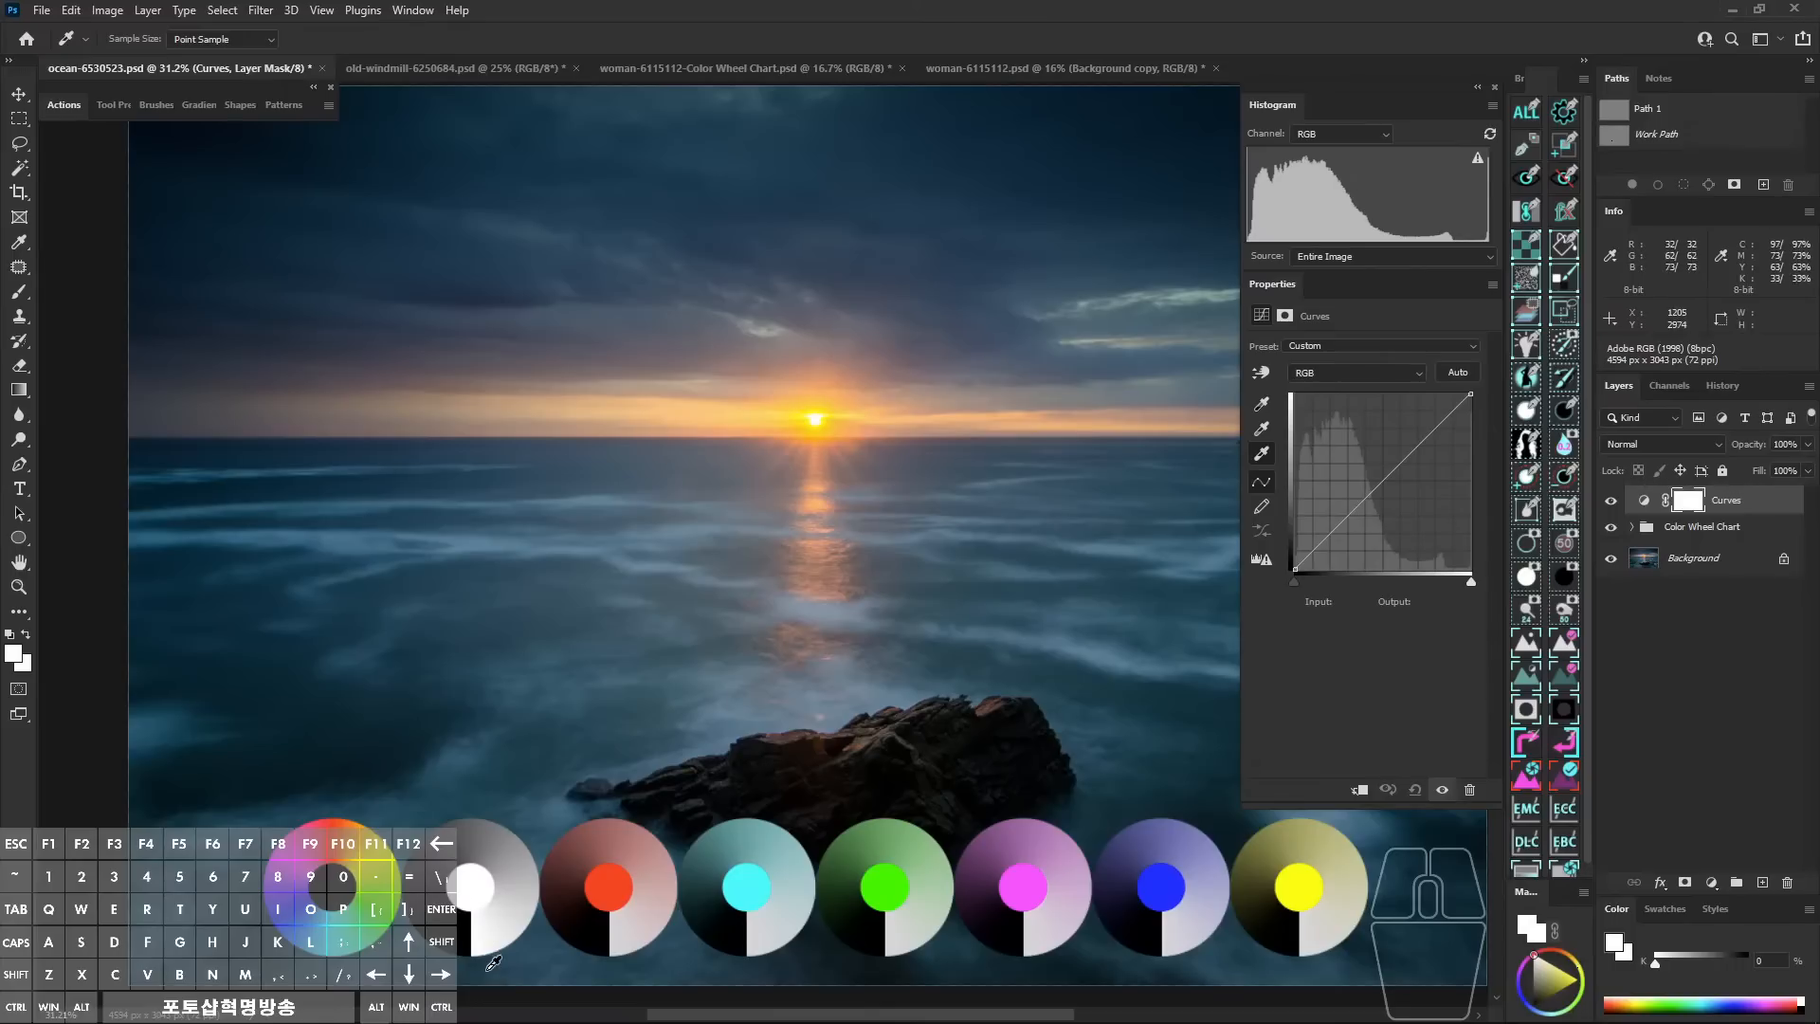
Try sampling the Curves black point from the grayscale wheel's dark gray tone and the color wheel's black centre, and undo it.
click(1259, 407)
click(441, 891)
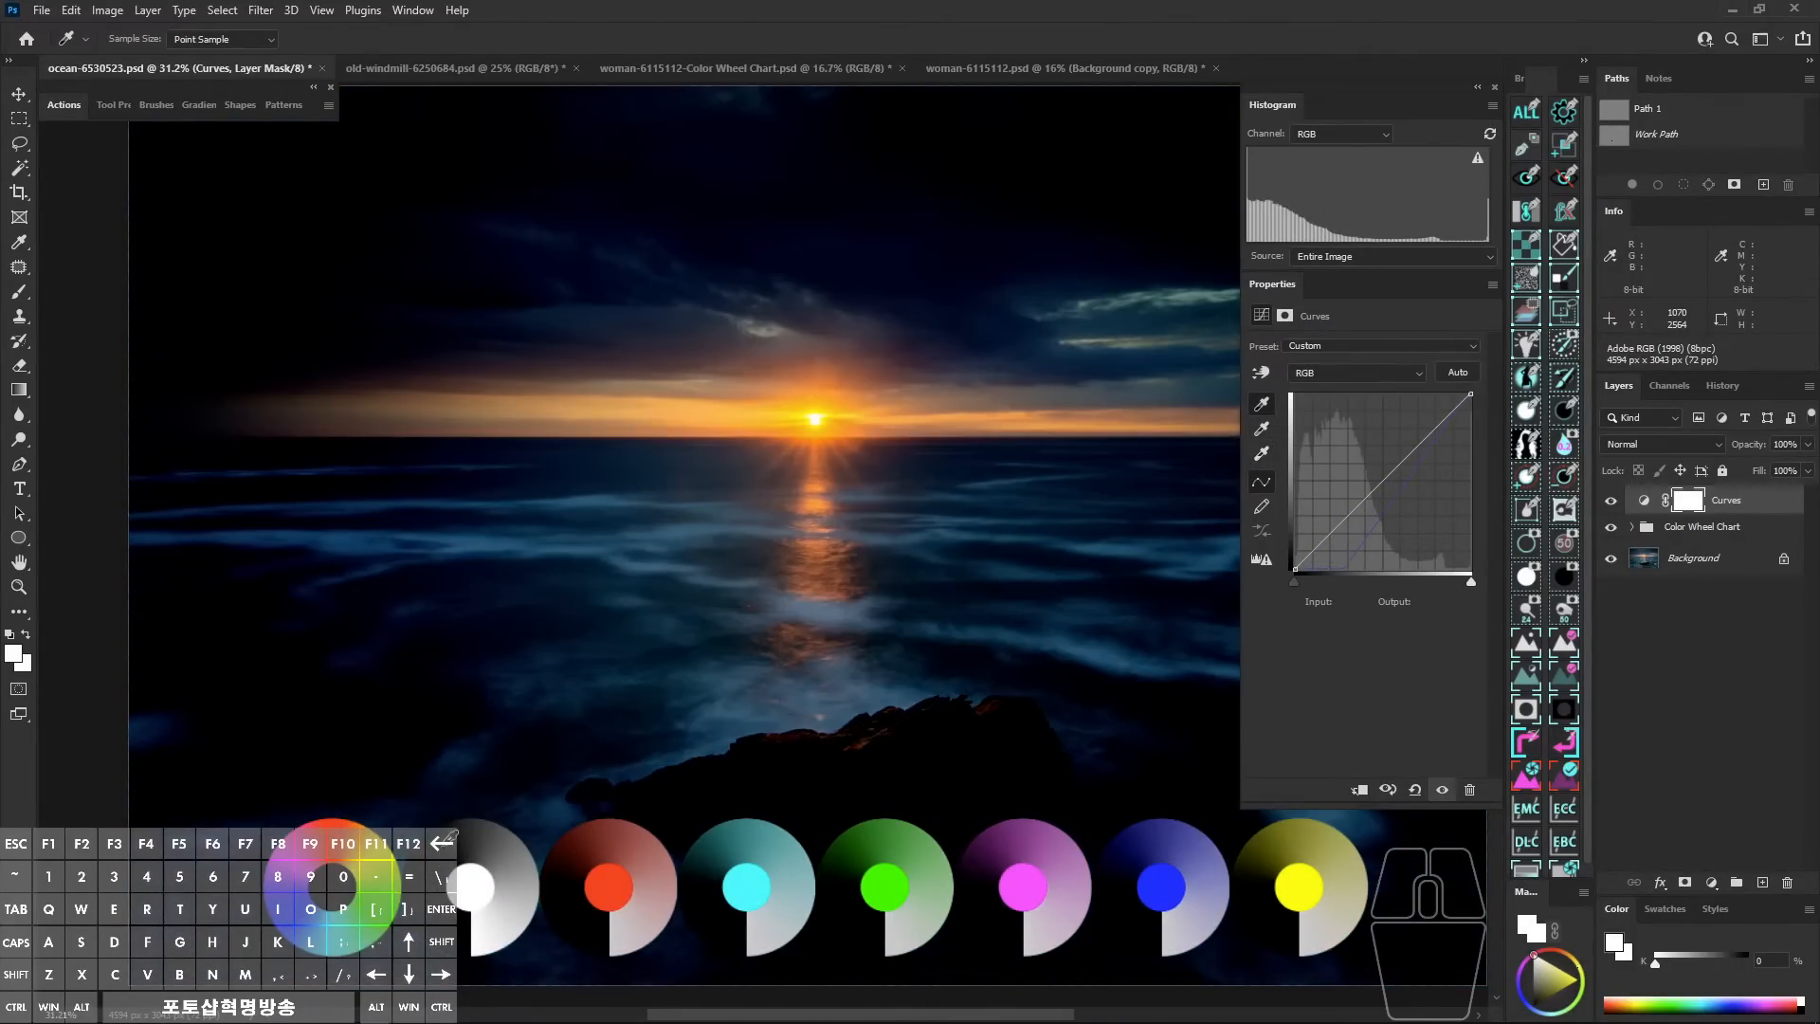
click(341, 886)
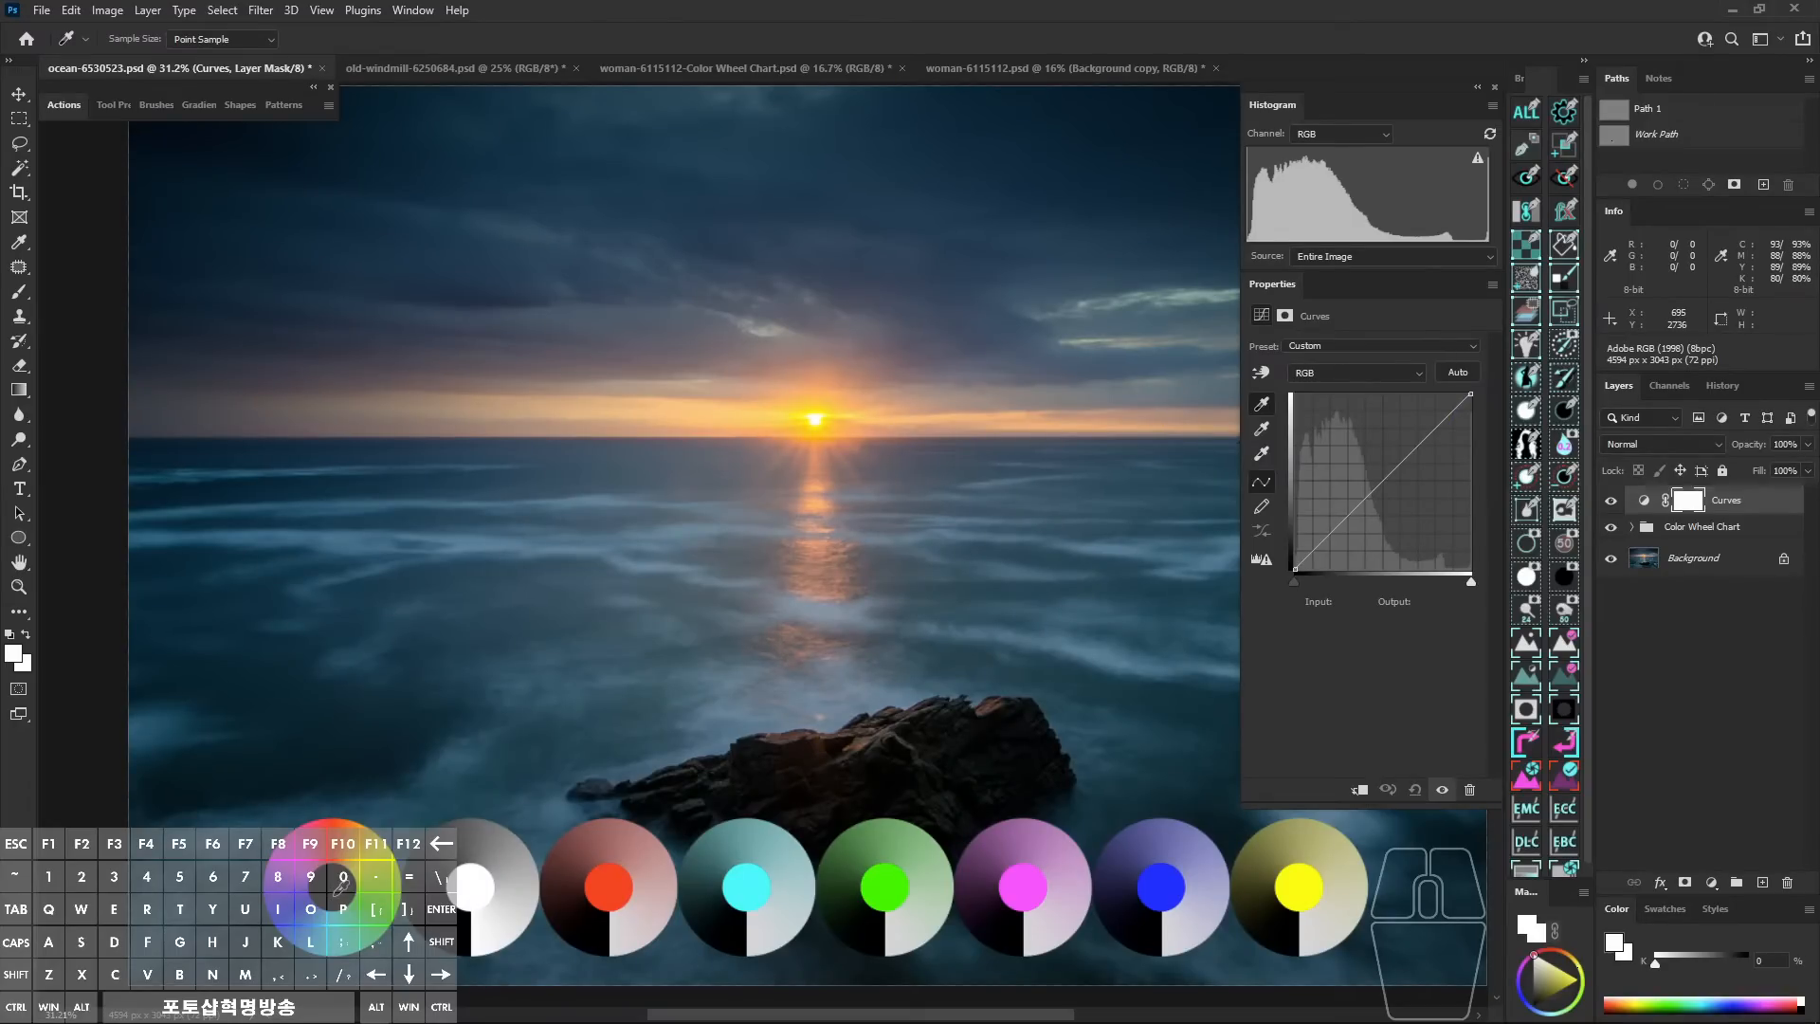
click(438, 889)
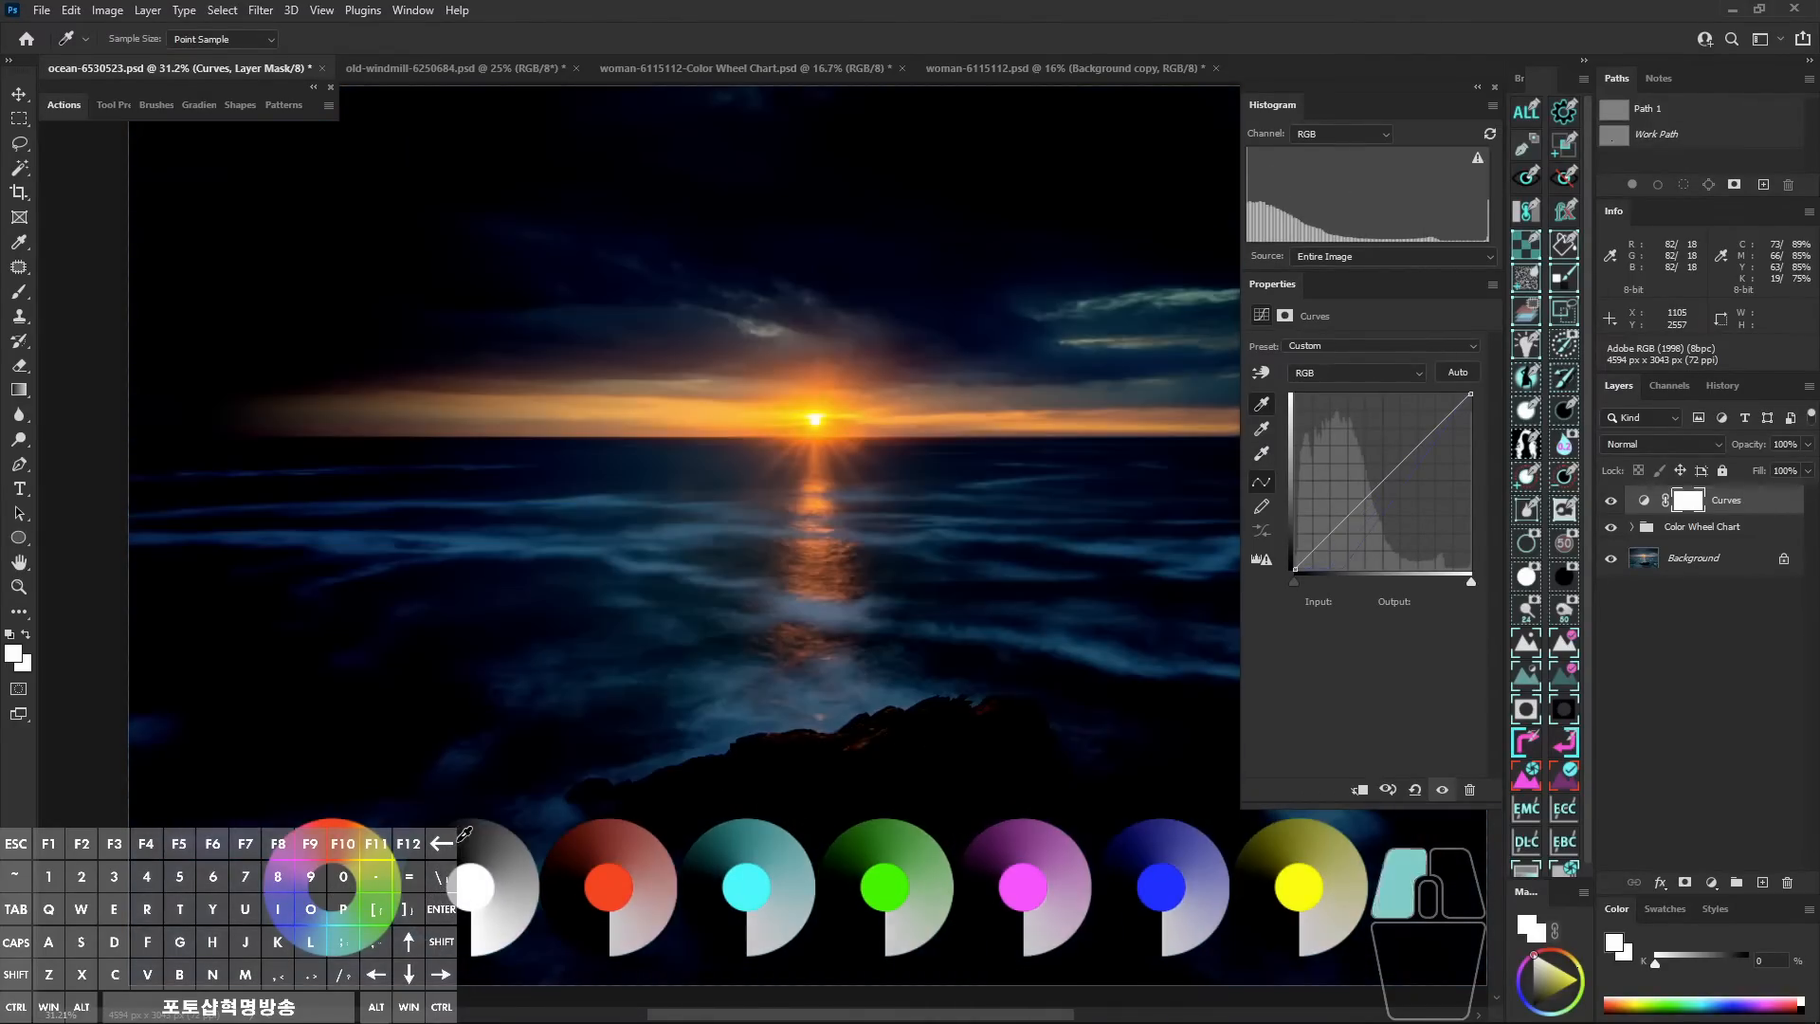
key(ctrl+alt+z)
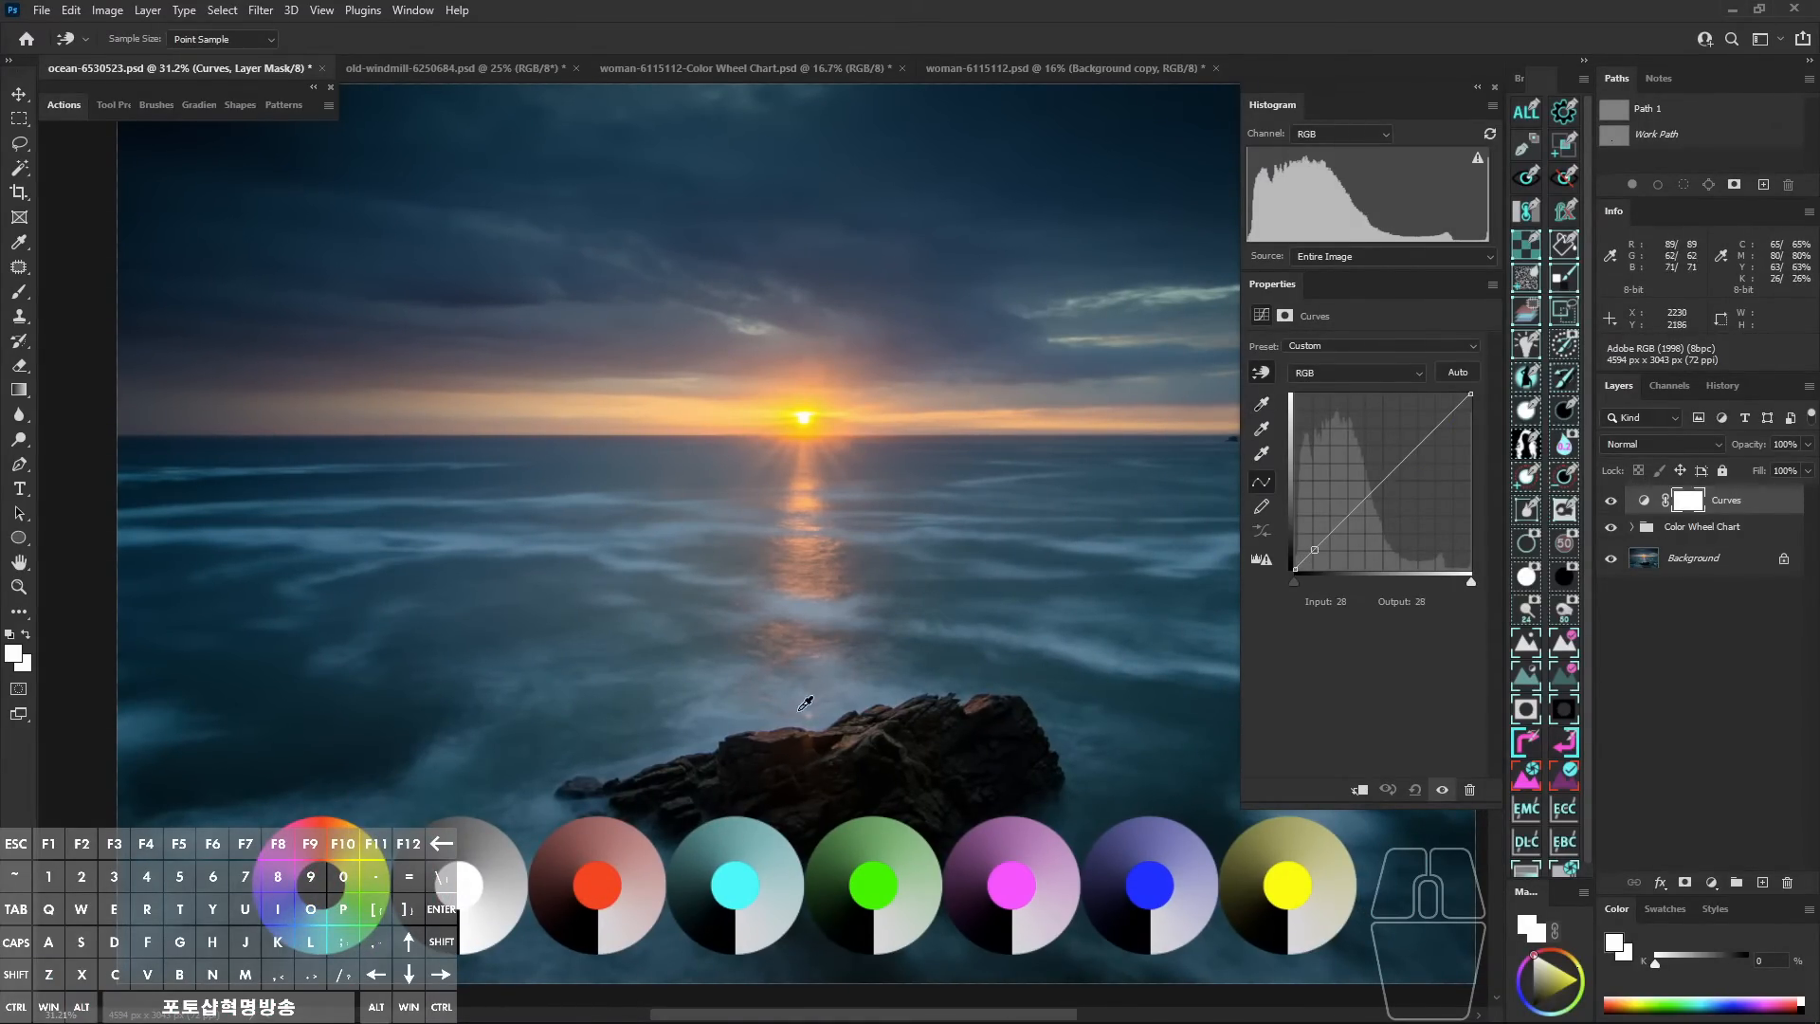
Stamp a merged copy of the Color Wheel Chart group beneath the Curves layer and hide the original group.
drag(910, 576, 888, 625)
drag(1074, 565, 1069, 530)
click(1260, 429)
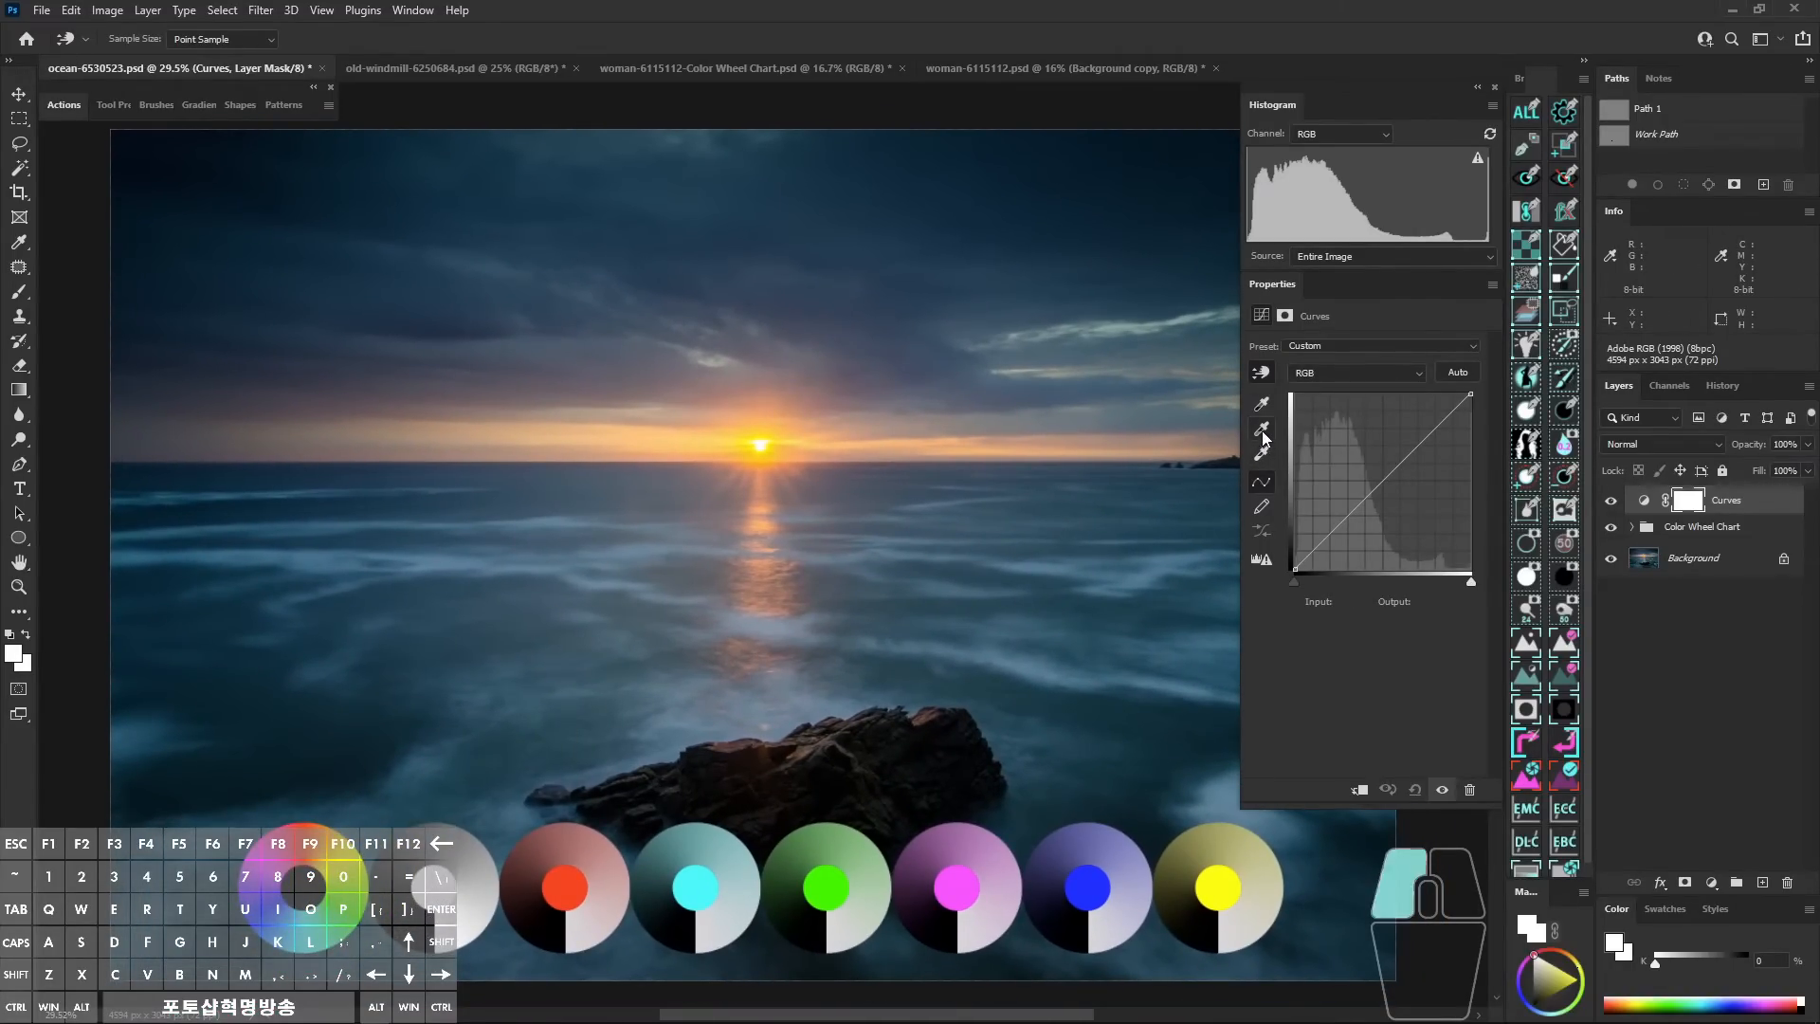
click(1670, 531)
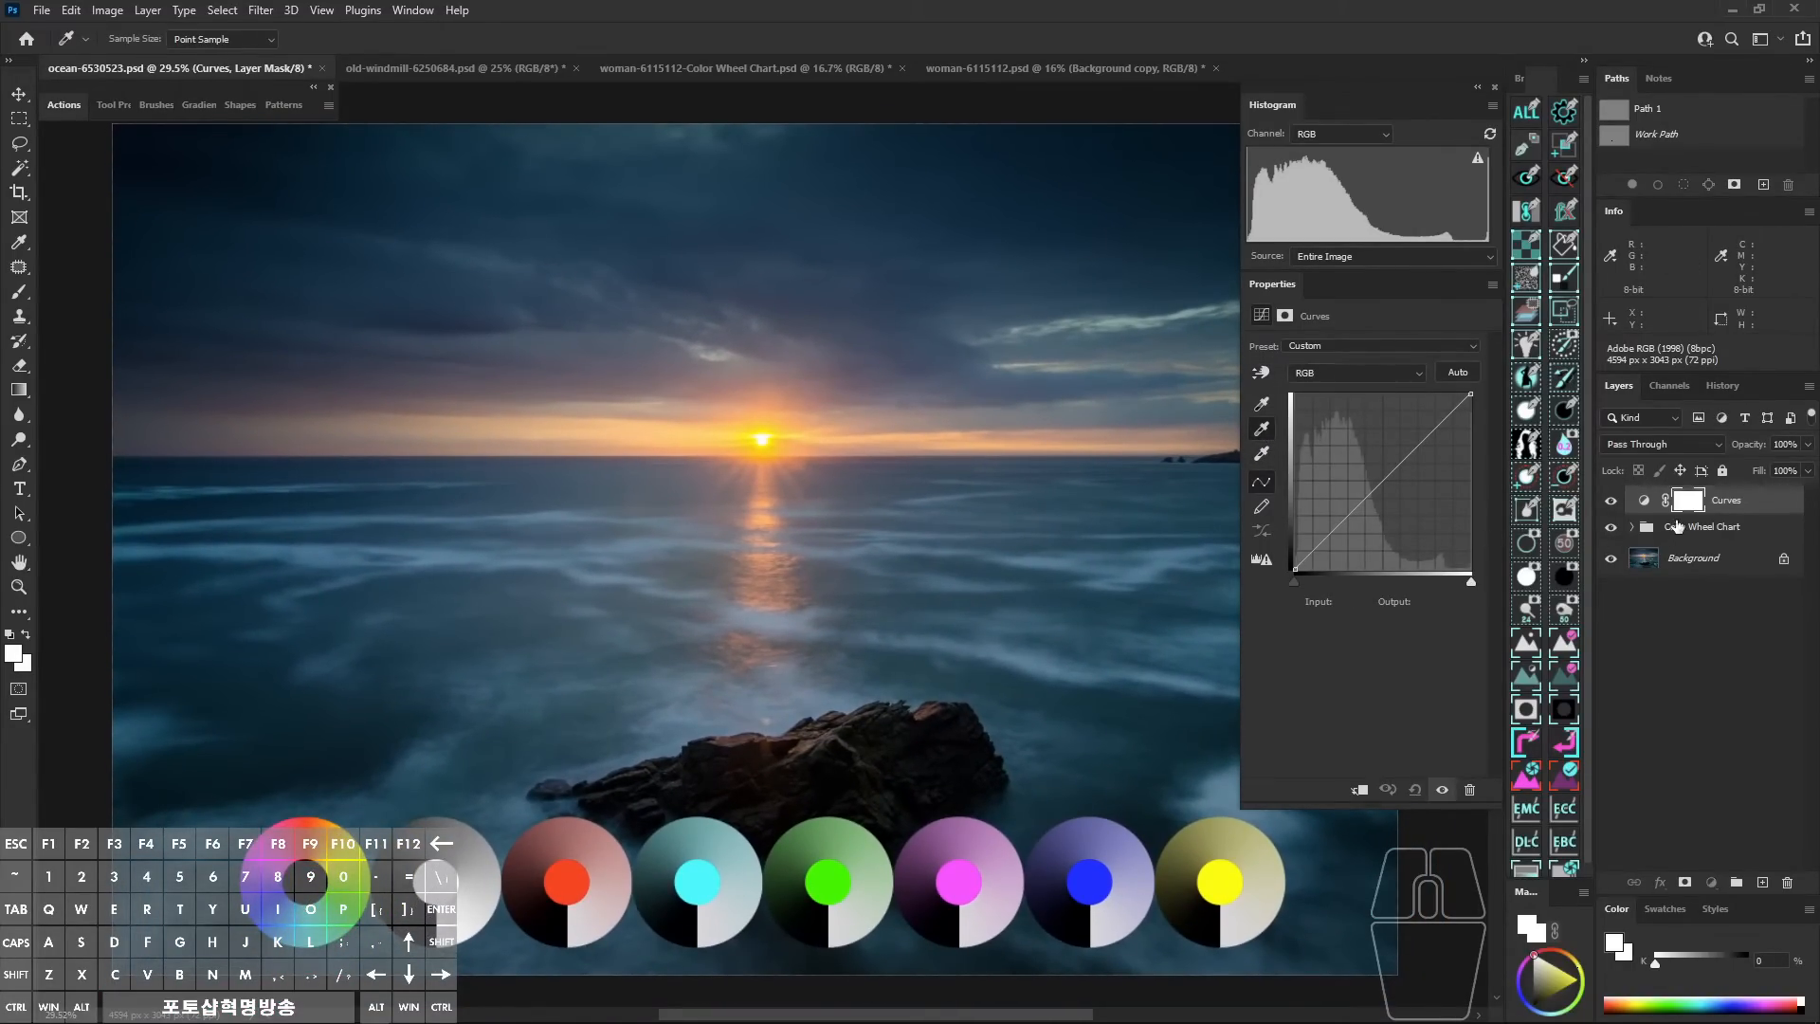
key(v)
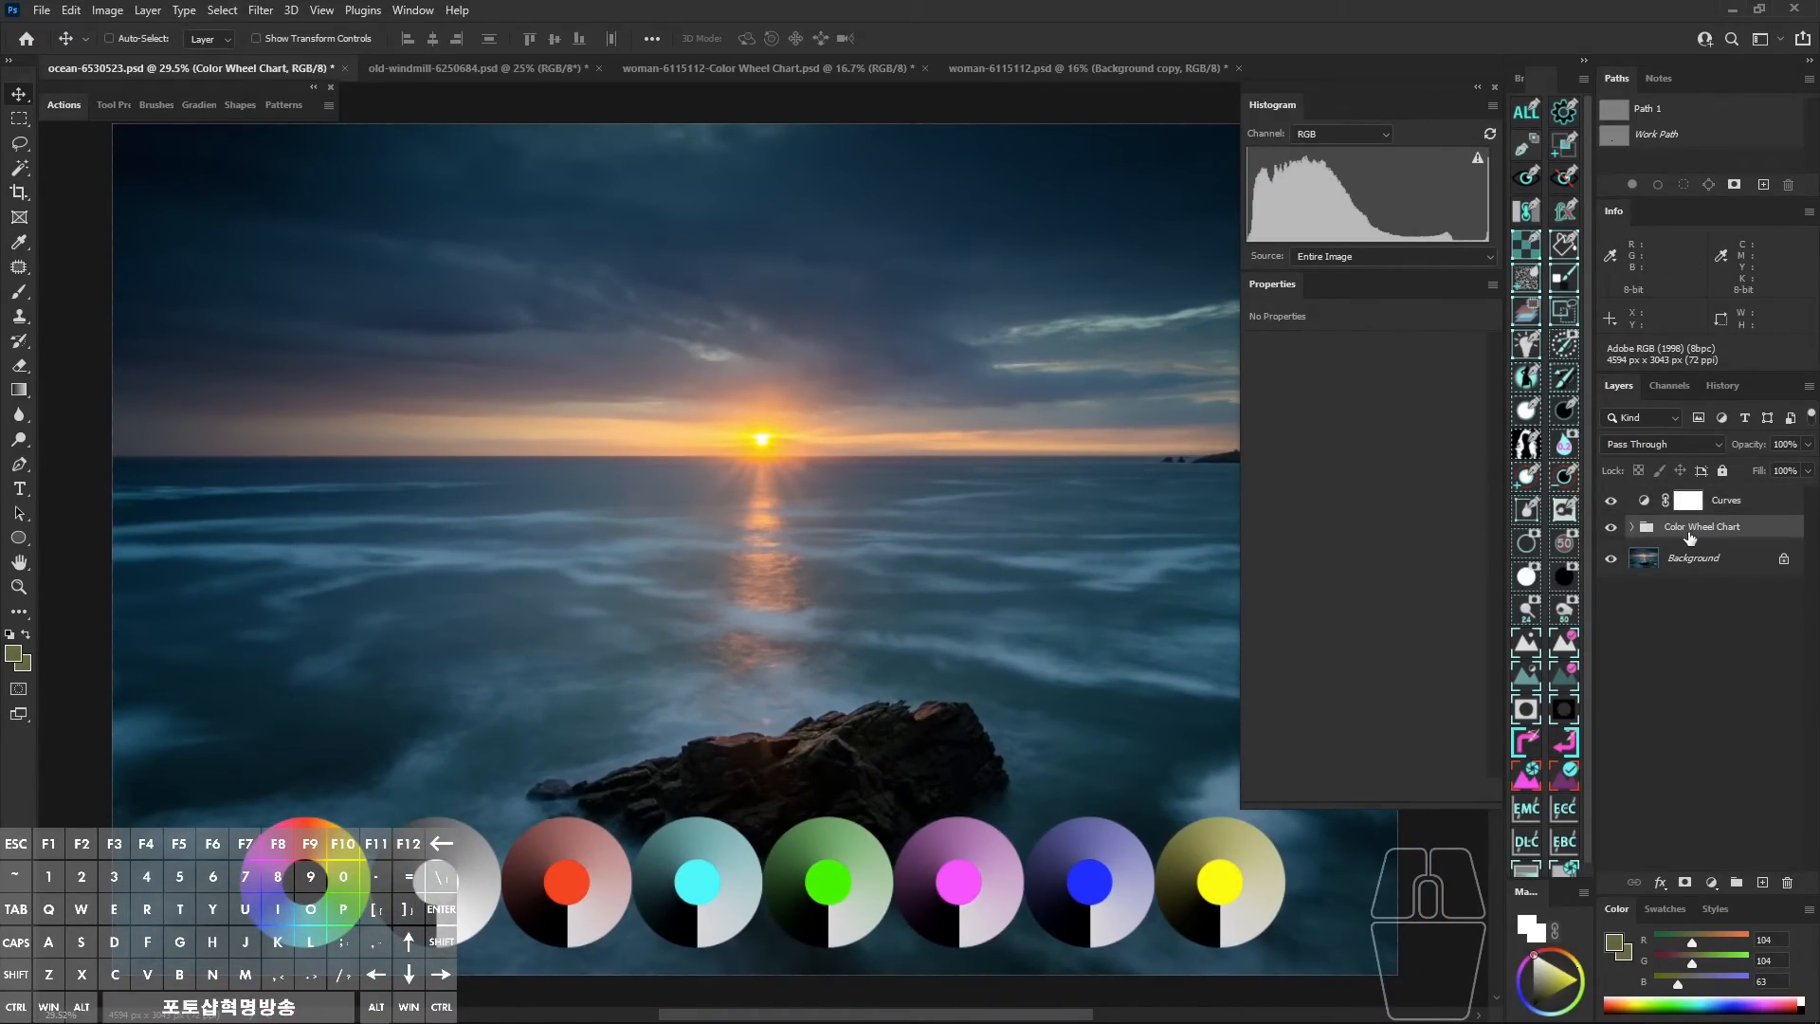
key(ctrl+alt)
key(ctrl+alt+e)
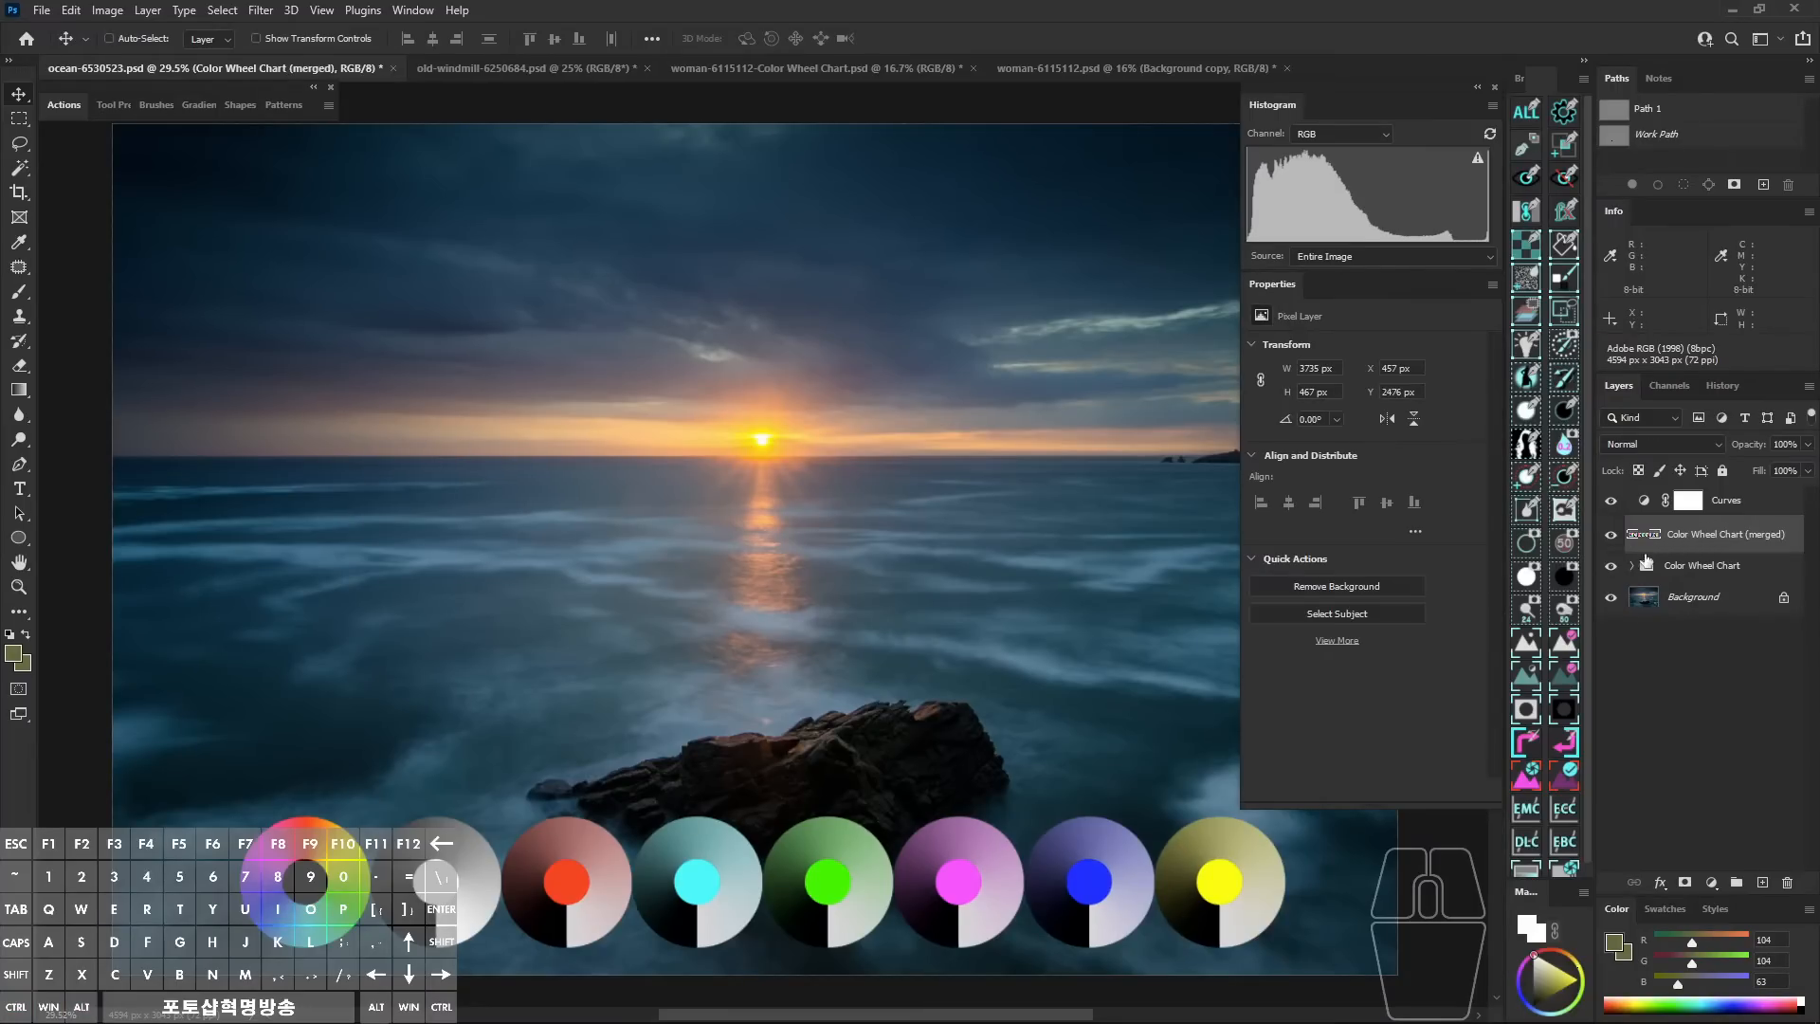
Select the Curves adjustment layer and activate its gray-point eyedropper, keeping the whole row of chart wheels in view.
click(1645, 504)
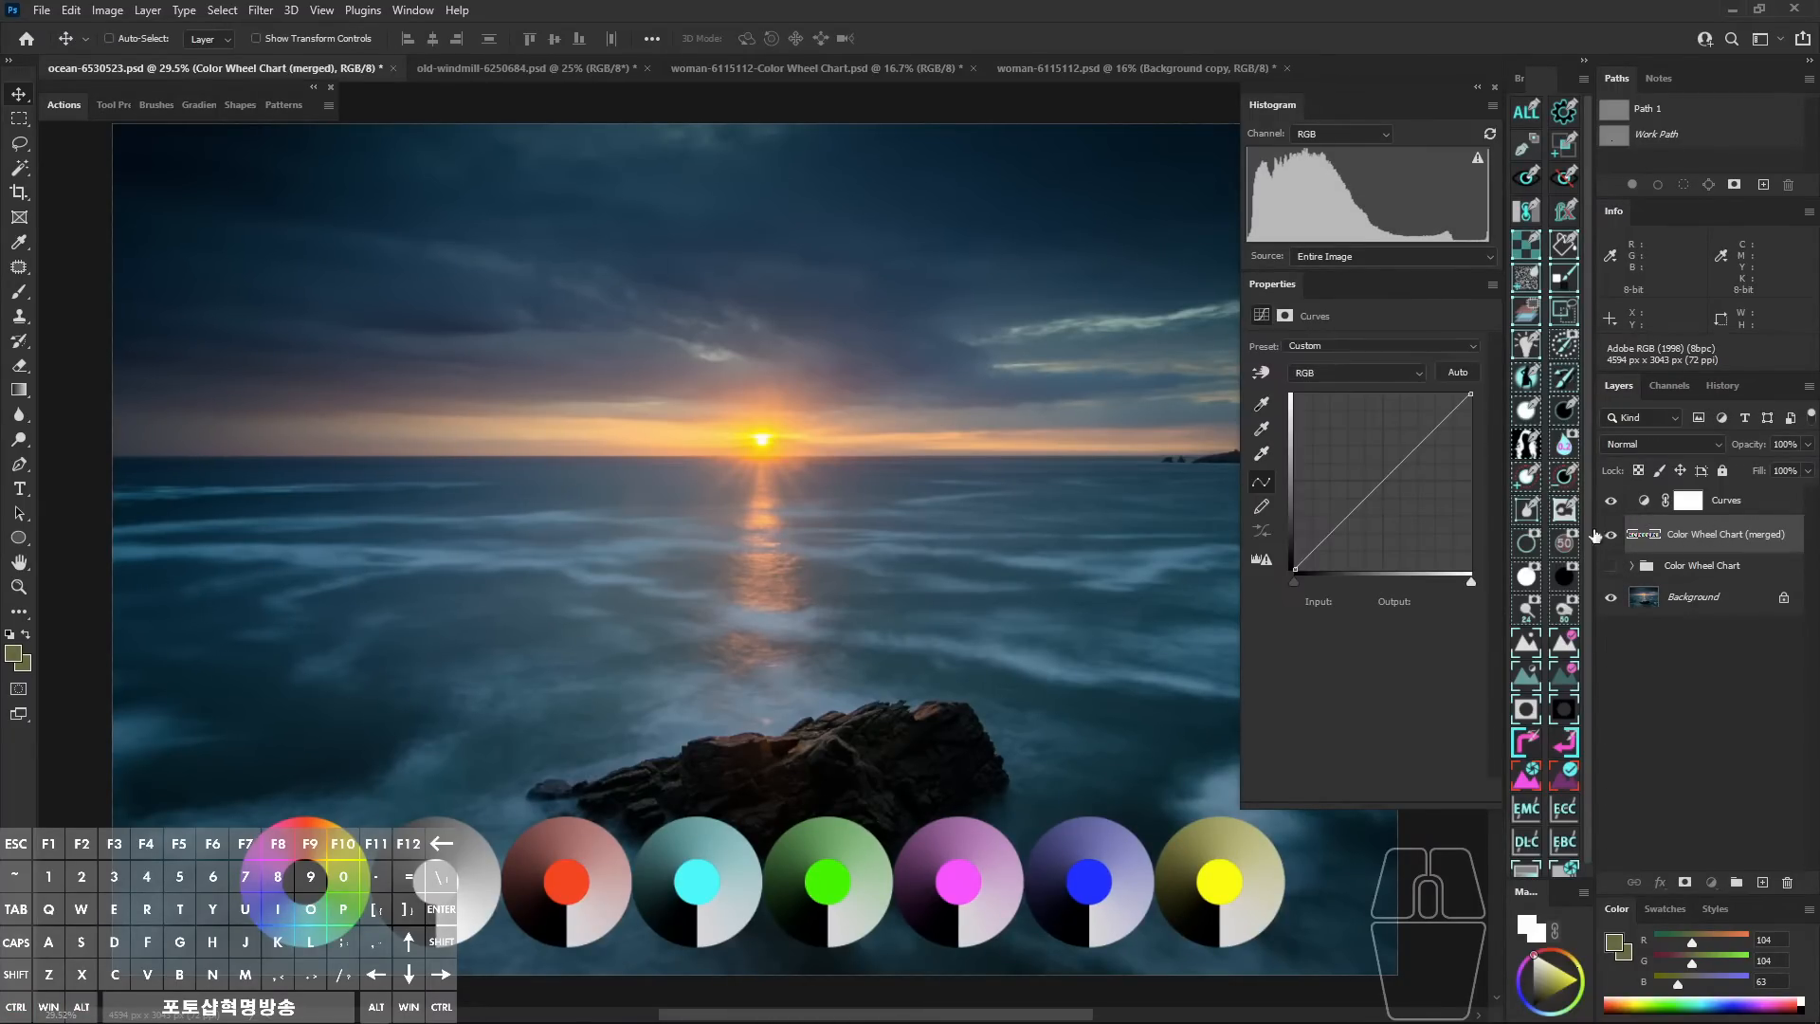
drag(873, 666, 927, 569)
ctrl+click(947, 567)
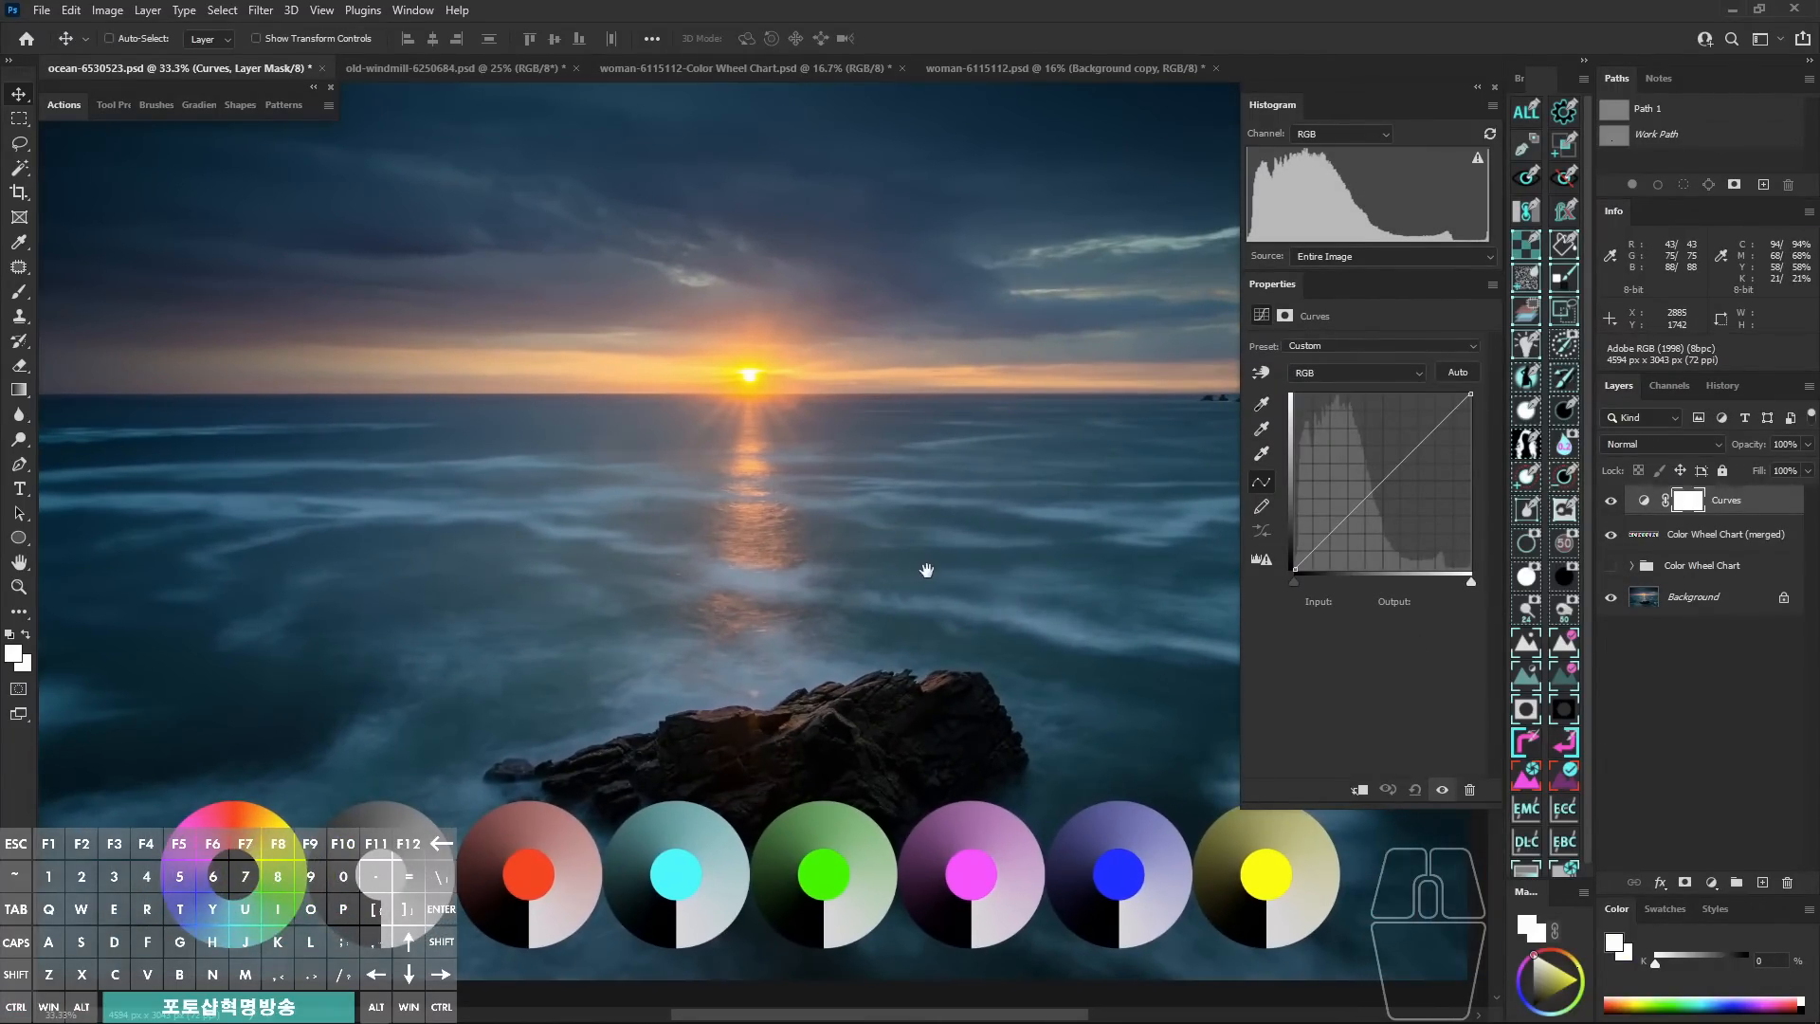
click(1261, 428)
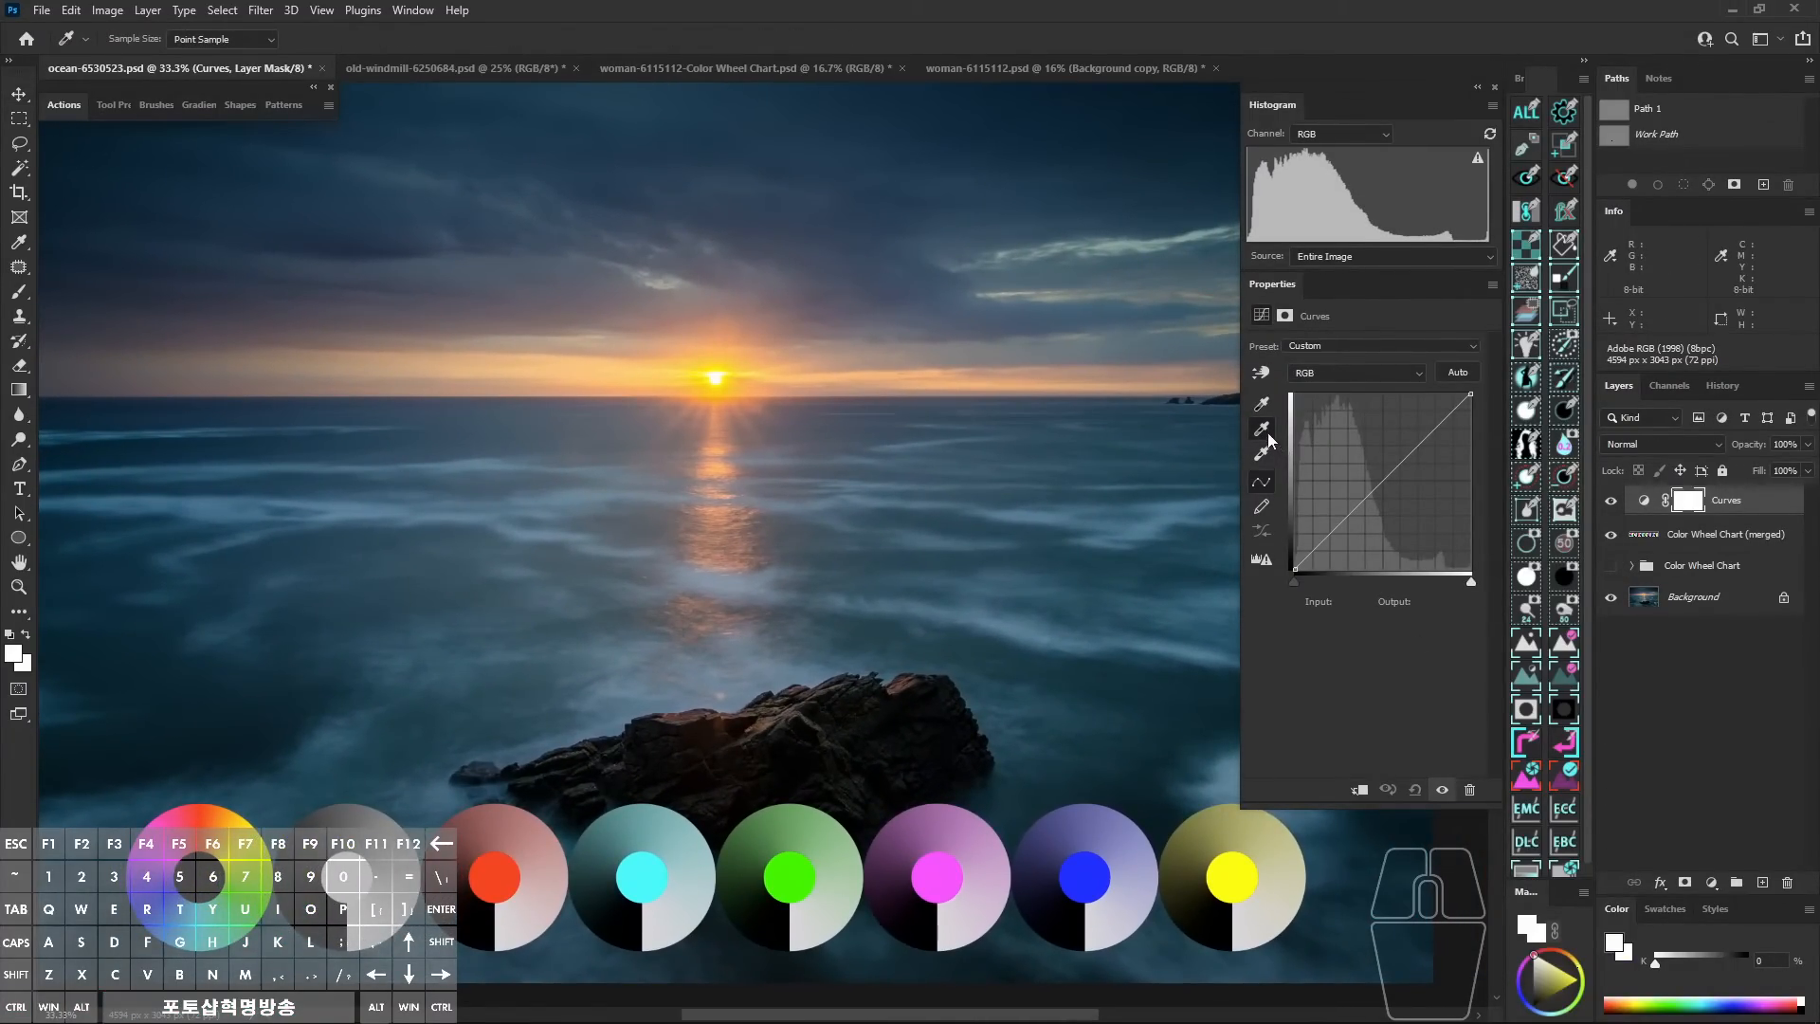
click(1264, 432)
click(1262, 432)
drag(954, 638, 849, 718)
scroll(924, 701, down, 1)
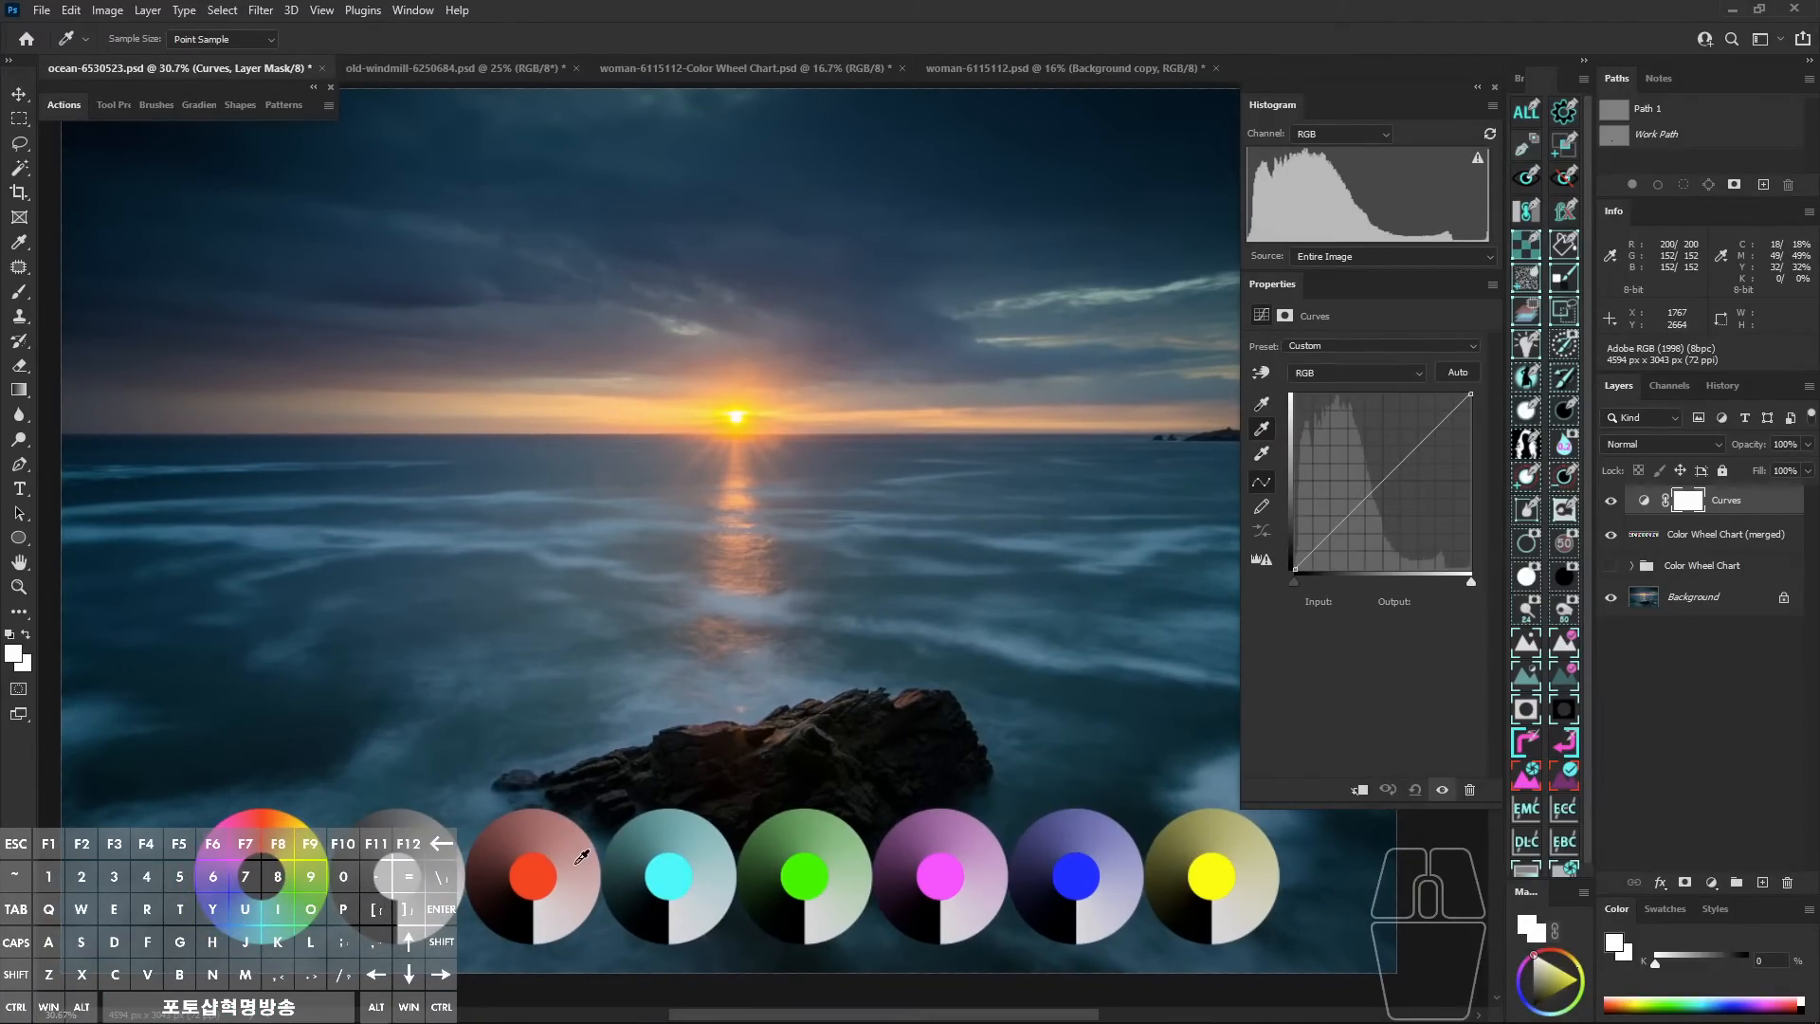
mouse_move(566, 846)
mouse_down()
mouse_move(566, 803)
mouse_move(661, 796)
mouse_move(661, 840)
mouse_up()
mouse_move(815, 813)
mouse_down()
mouse_move(832, 775)
mouse_move(949, 760)
mouse_move(946, 826)
mouse_up()
mouse_move(1097, 817)
mouse_down()
mouse_move(1103, 759)
mouse_move(1220, 760)
mouse_up()
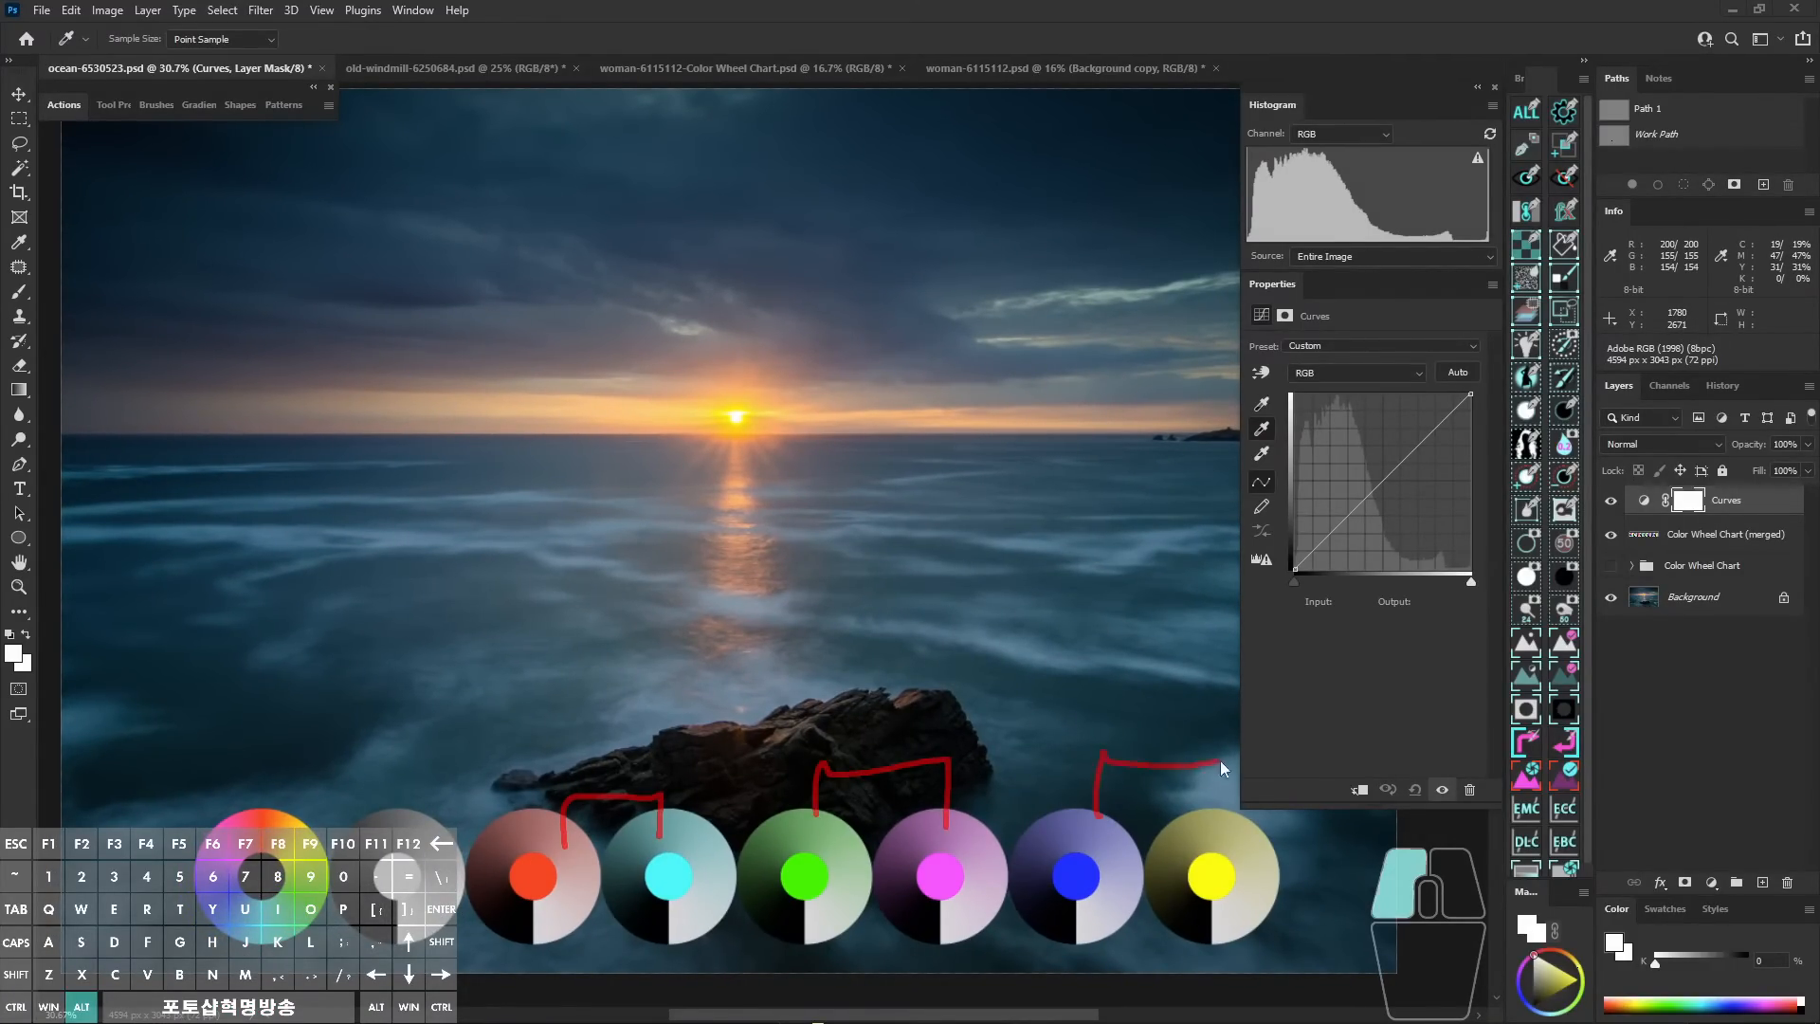
Try sampling the Curves gray point from the red wheel's light red tone, and reset the adjustment to default.
click(568, 893)
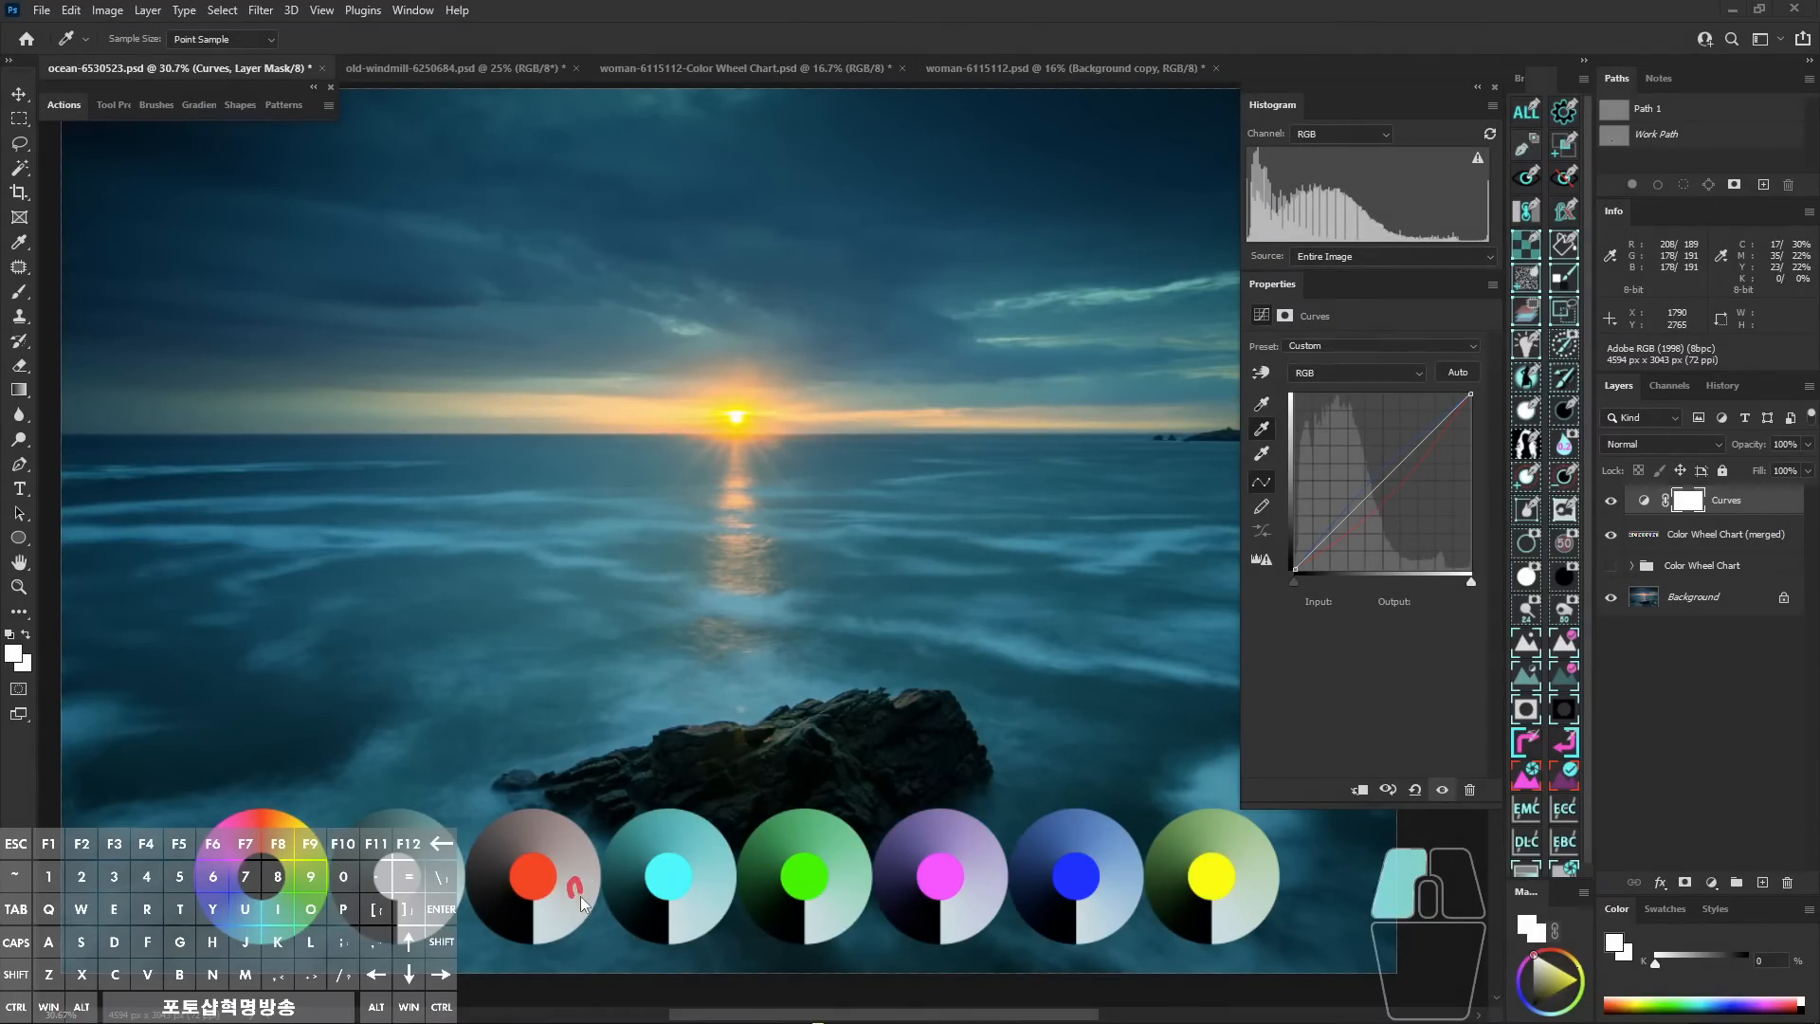
click(1414, 790)
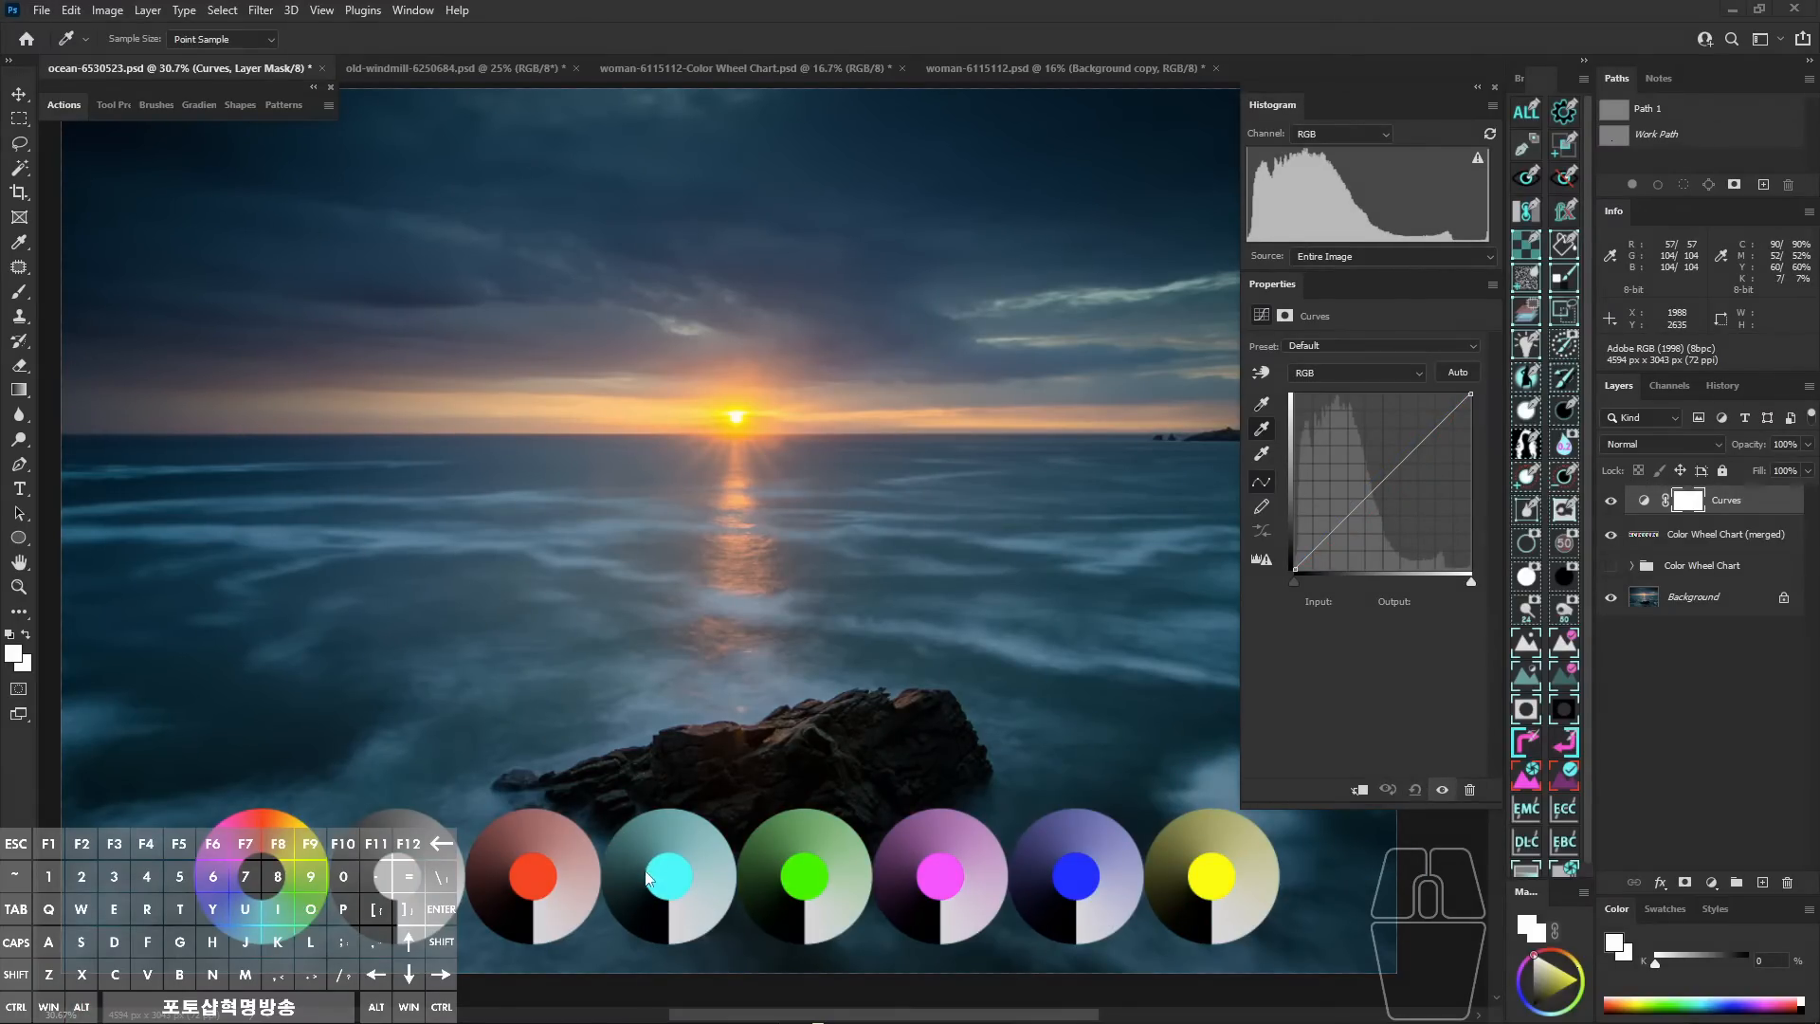
click(702, 890)
drag(711, 895, 562, 898)
drag(843, 896, 976, 895)
key(alt)
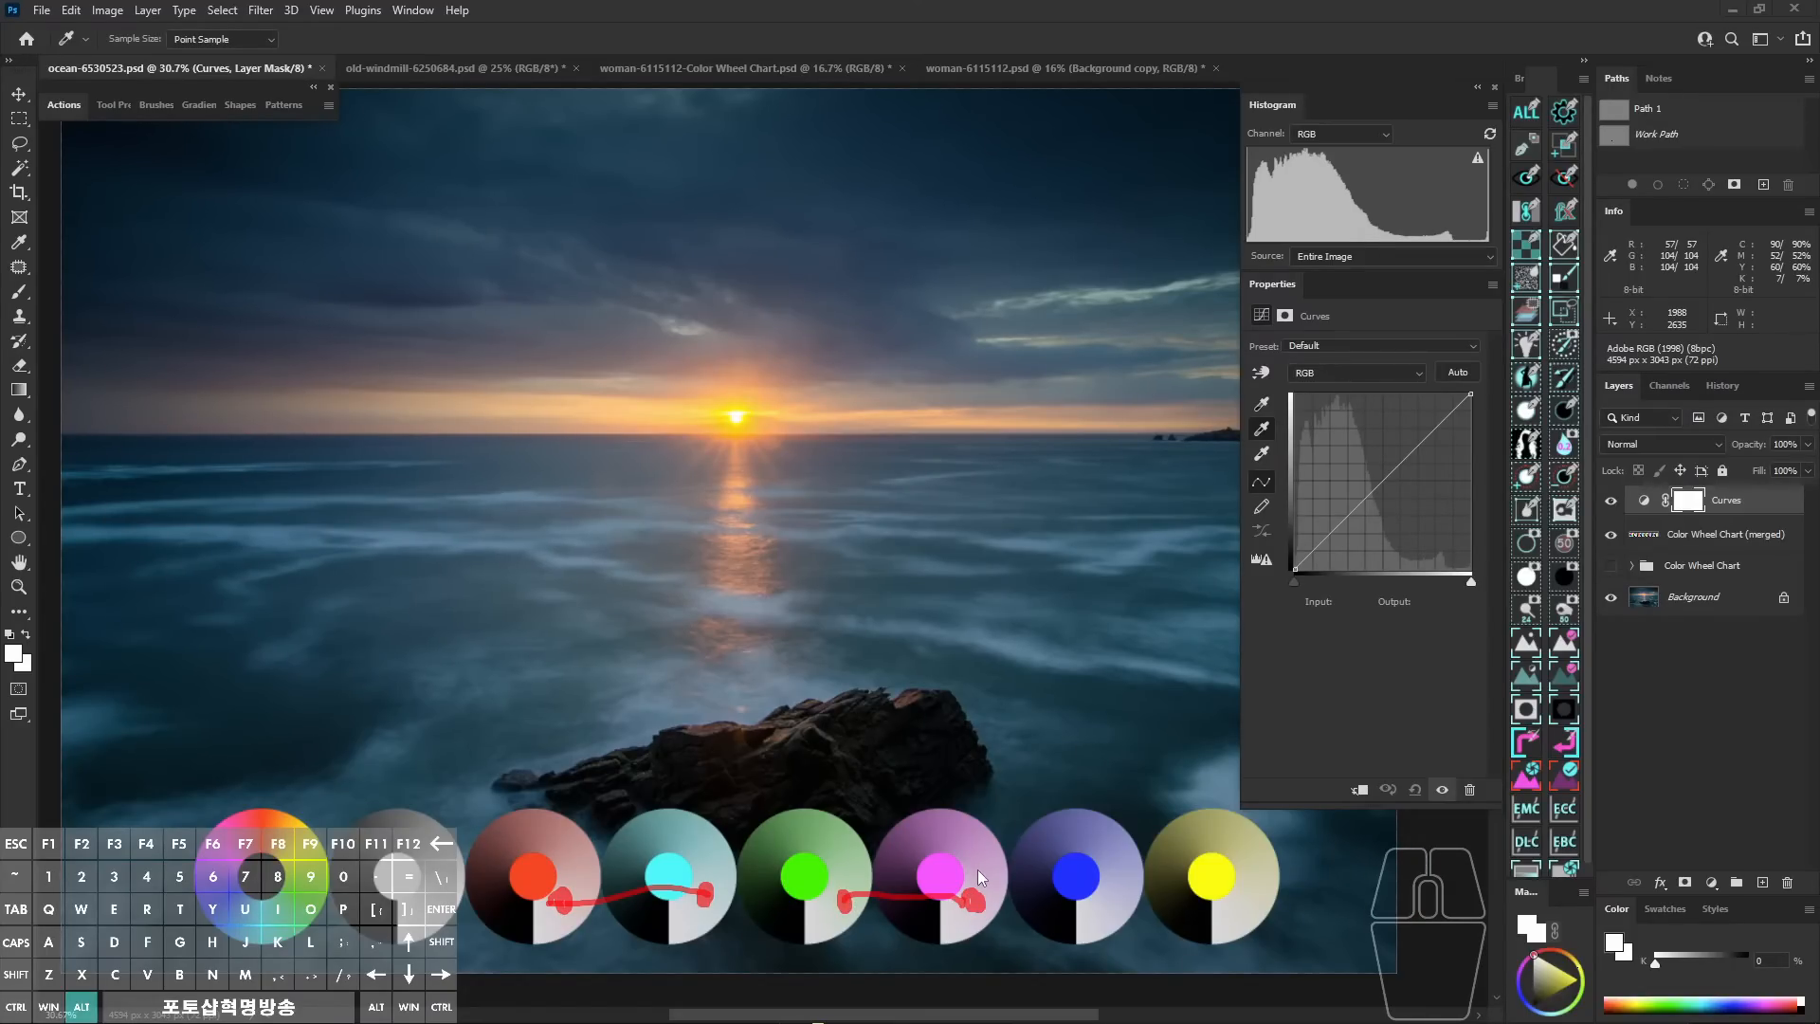
mouse_move(557, 892)
mouse_down()
mouse_move(636, 902)
mouse_move(876, 904)
mouse_up()
click(703, 858)
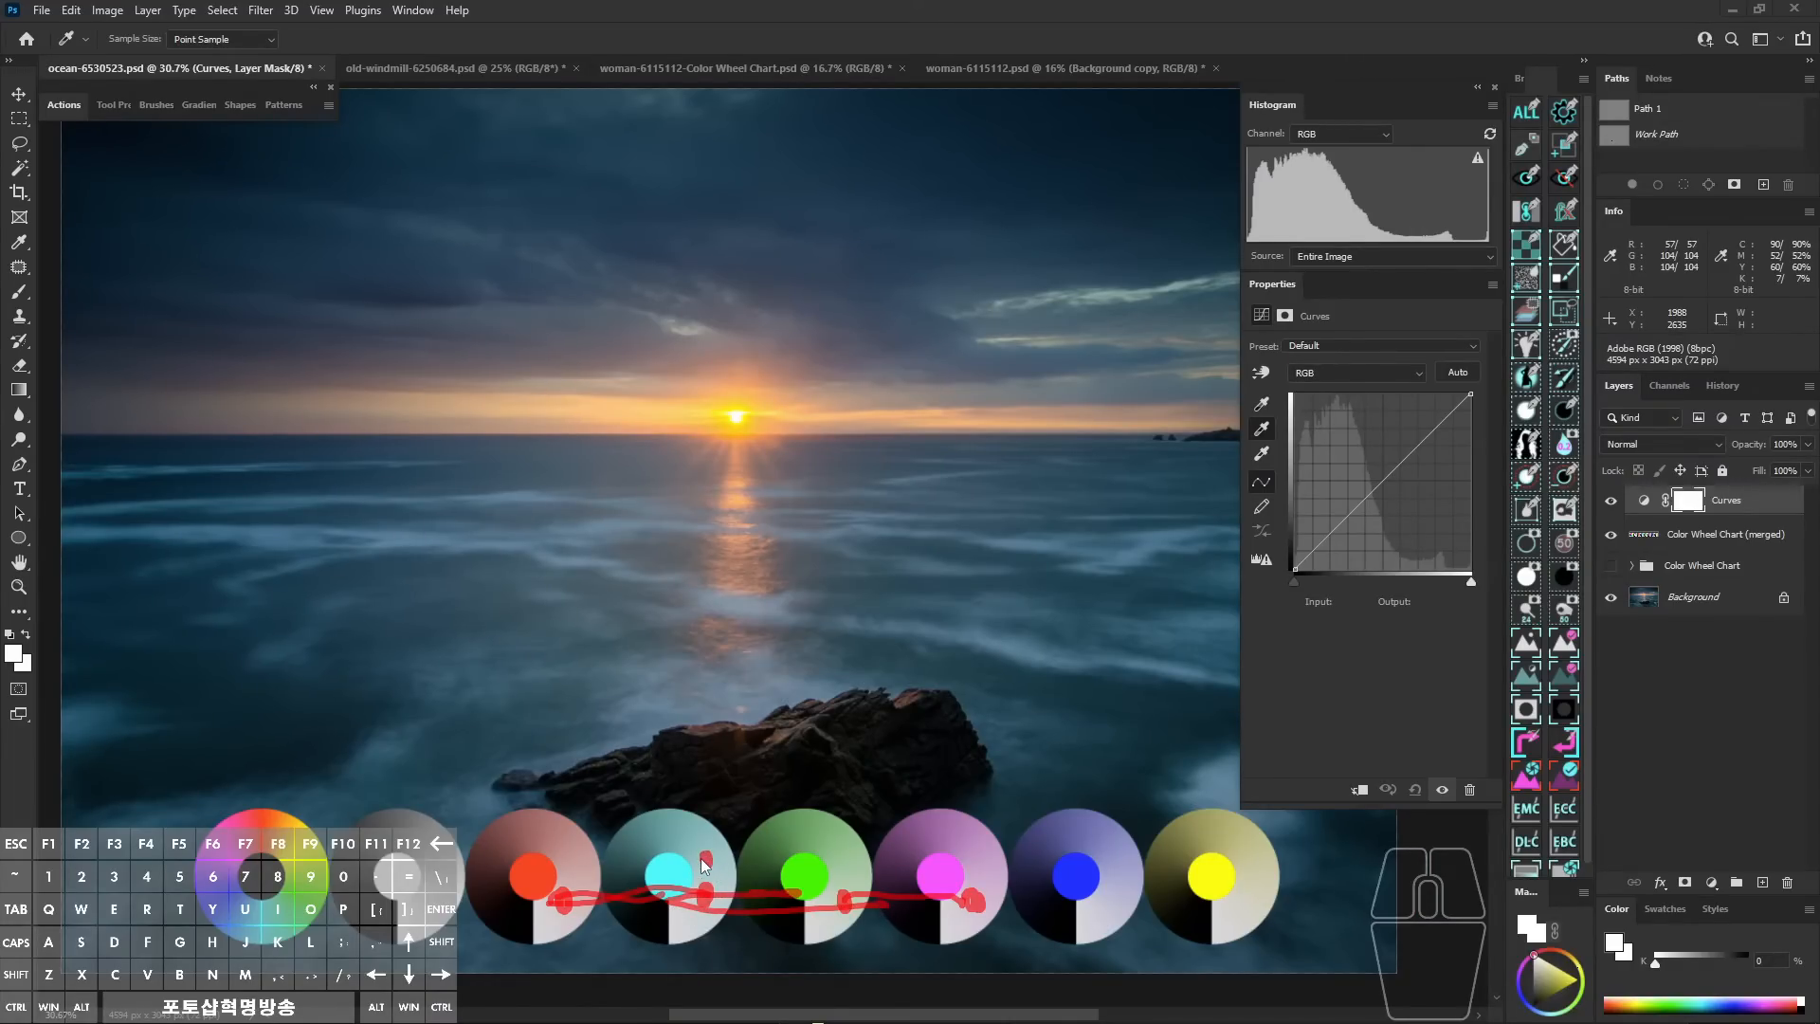
Reactivate the Curves gray-point eyedropper, try it on the pale side of the red wheel, and undo the sample.
drag(701, 857, 534, 850)
key(alt+z)
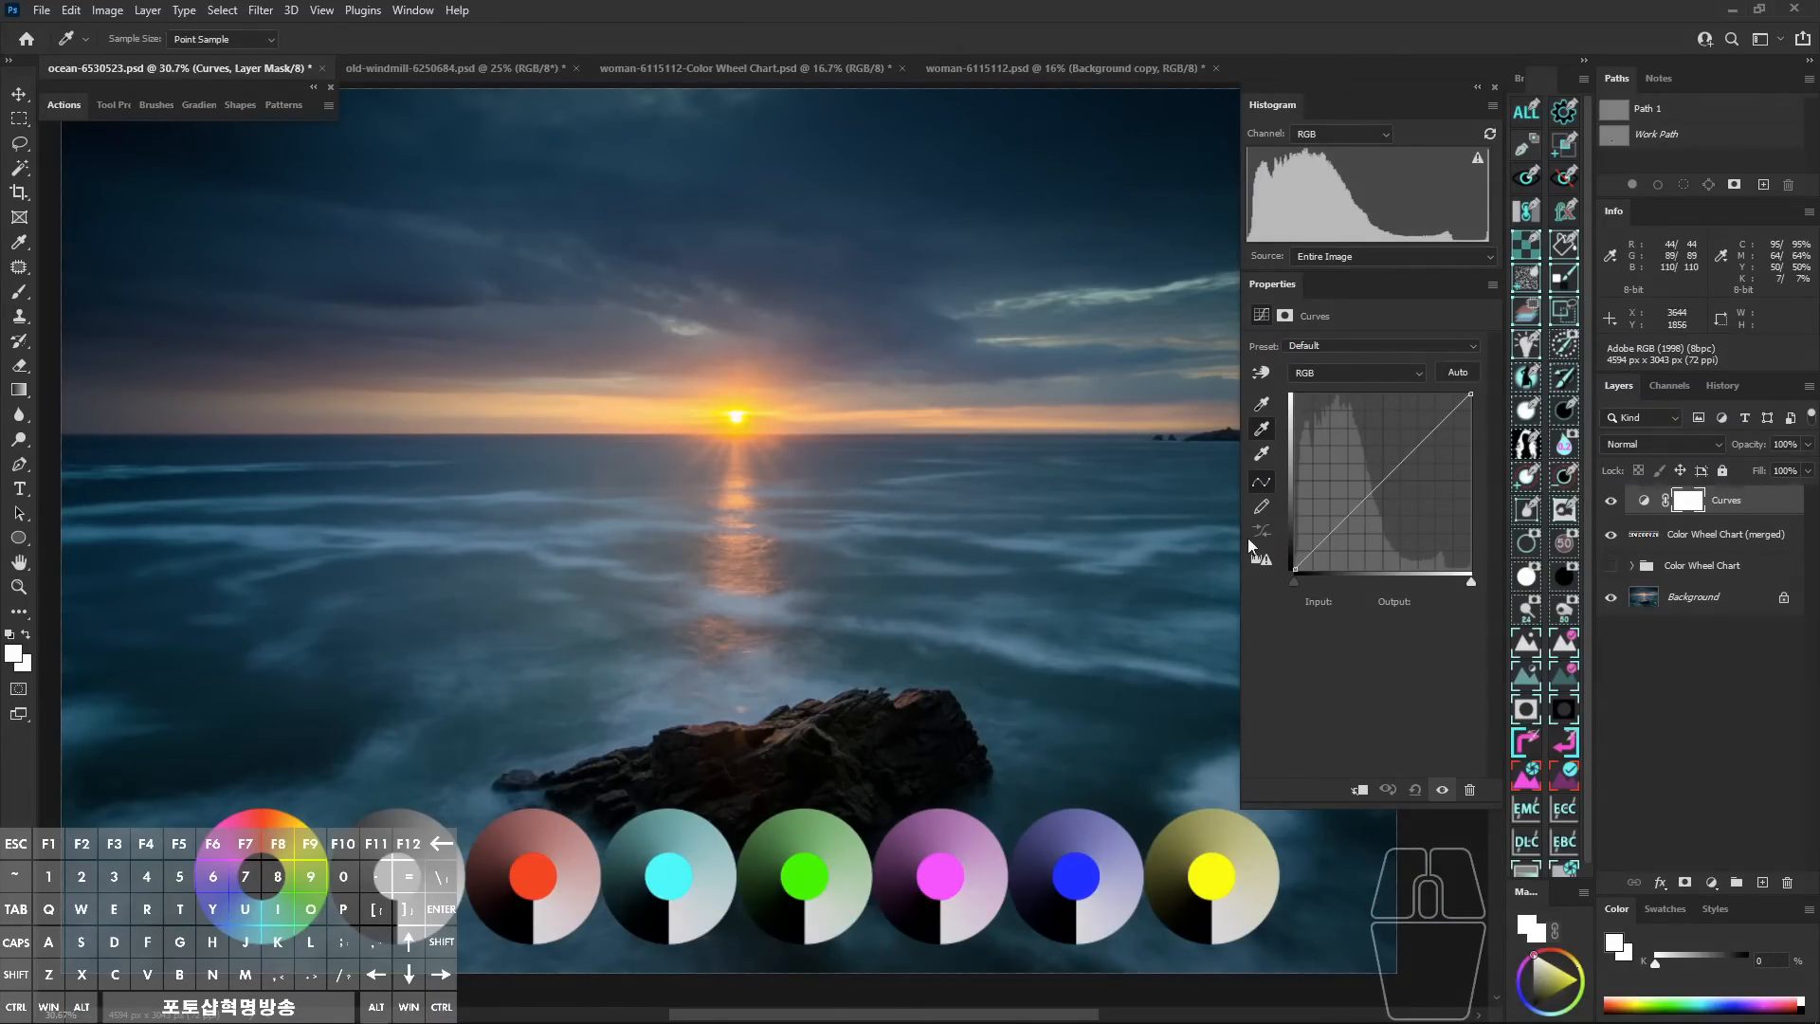
click(1261, 428)
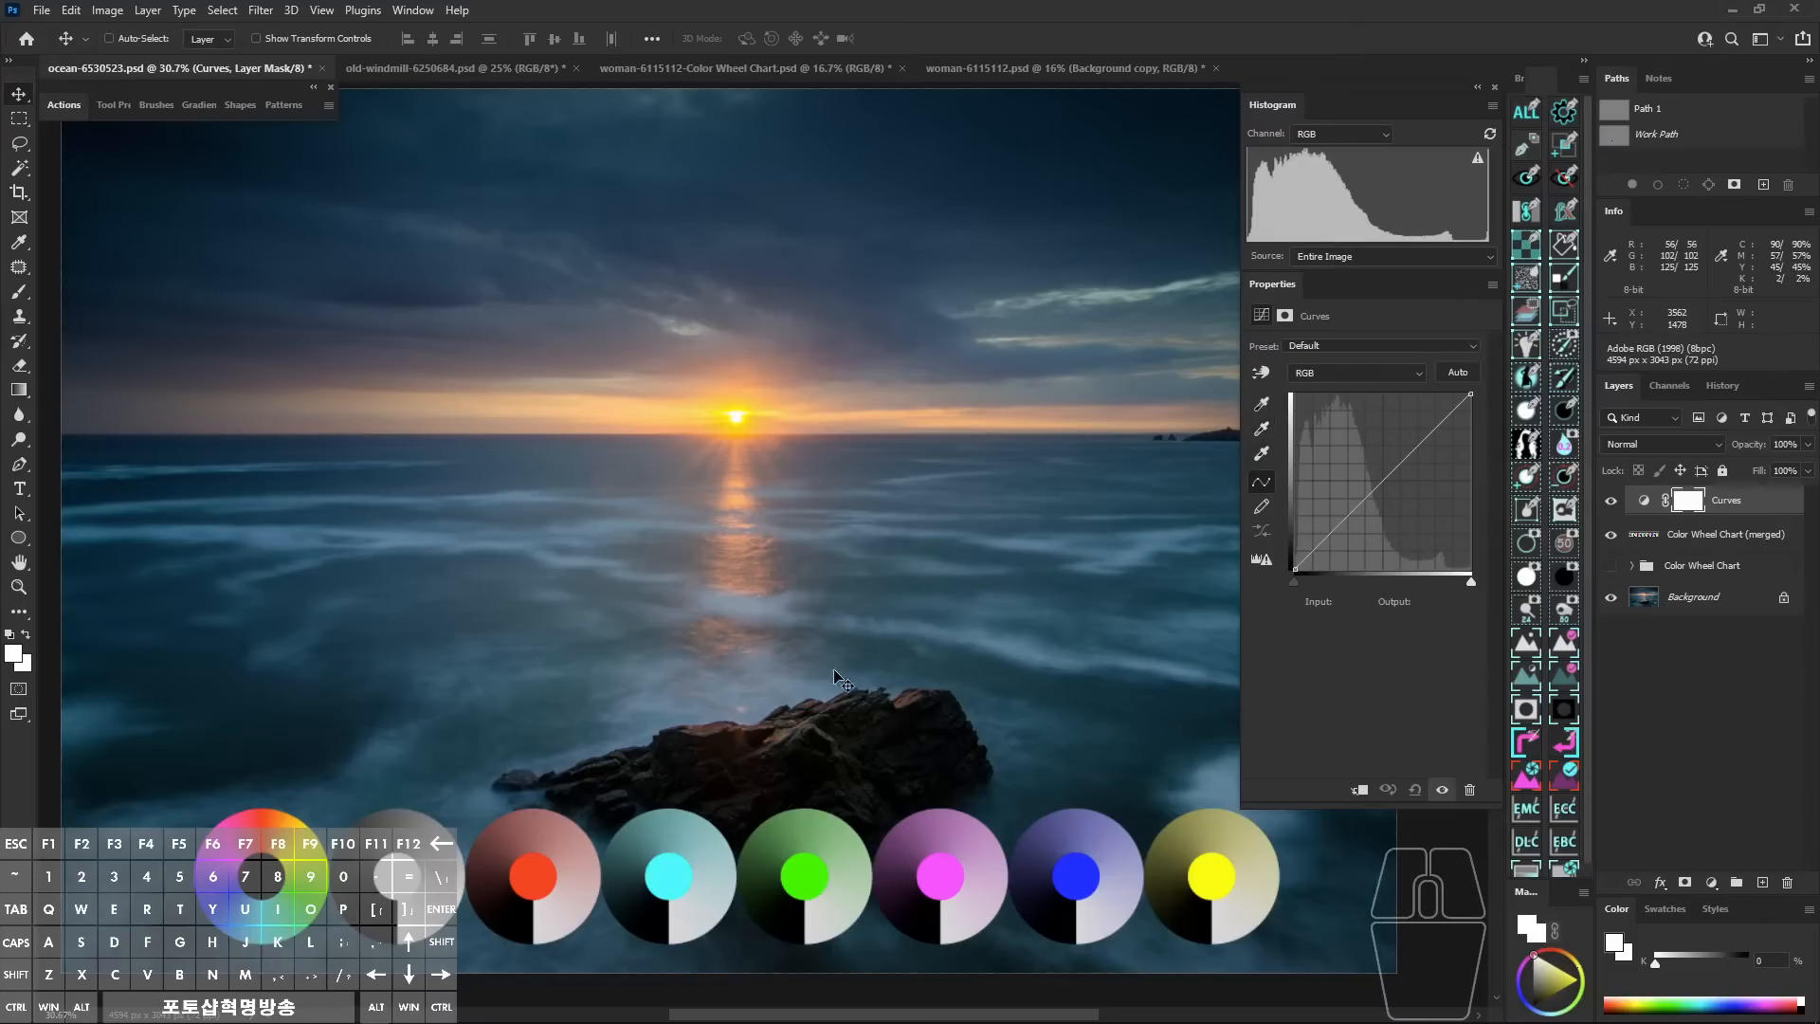
click(1262, 429)
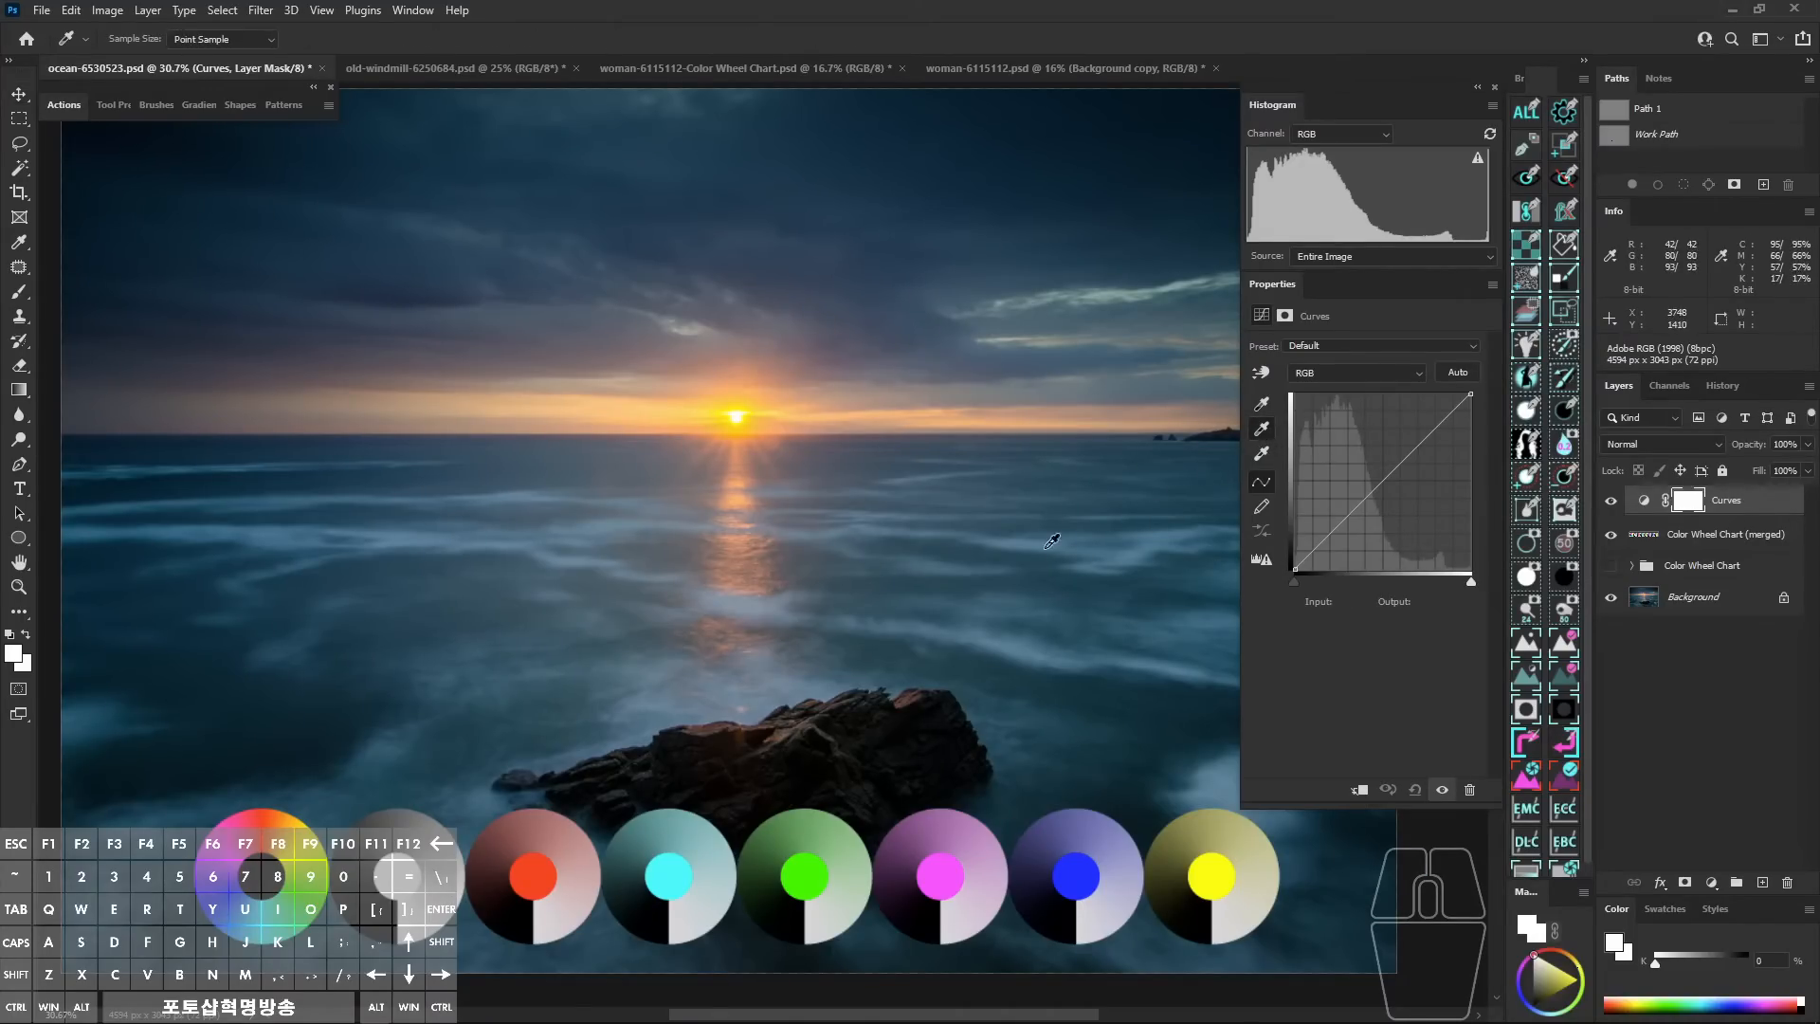
click(580, 883)
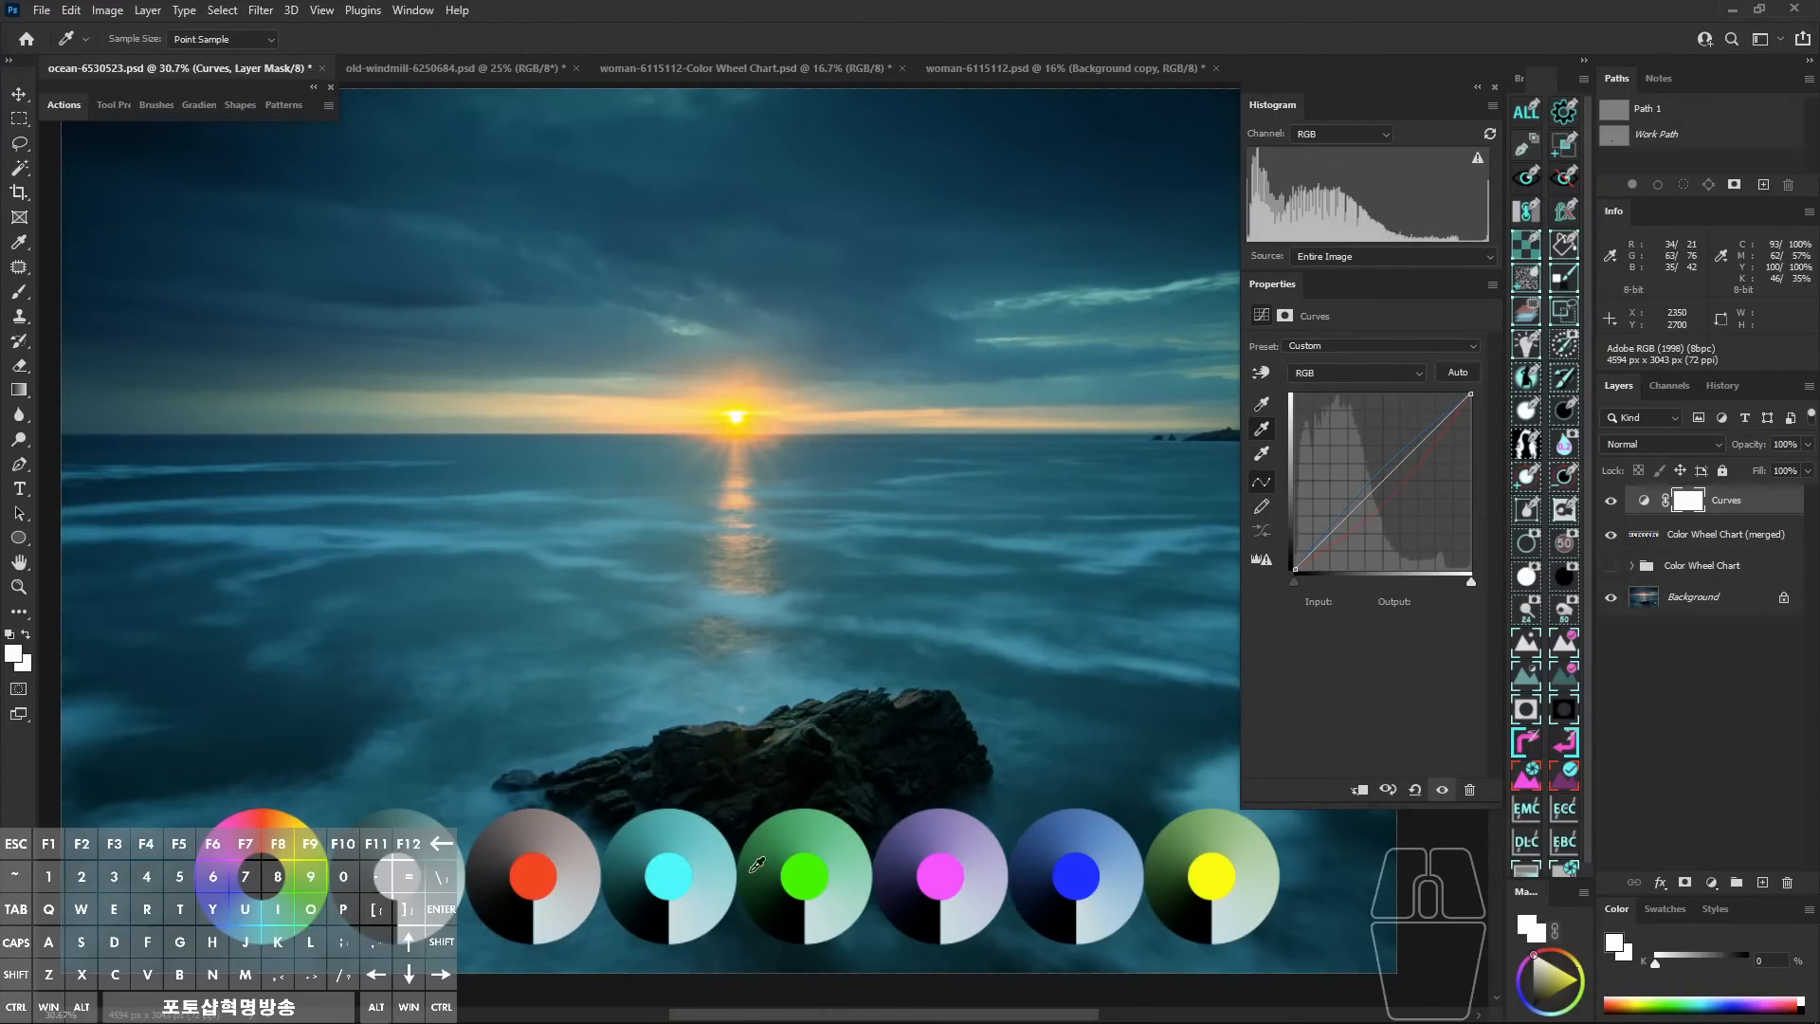
key(ctrl+z)
Try sampling the Curves gray point from the cyan wheel's pale and darker tones, resetting the adjustment after each.
drag(805, 872, 782, 870)
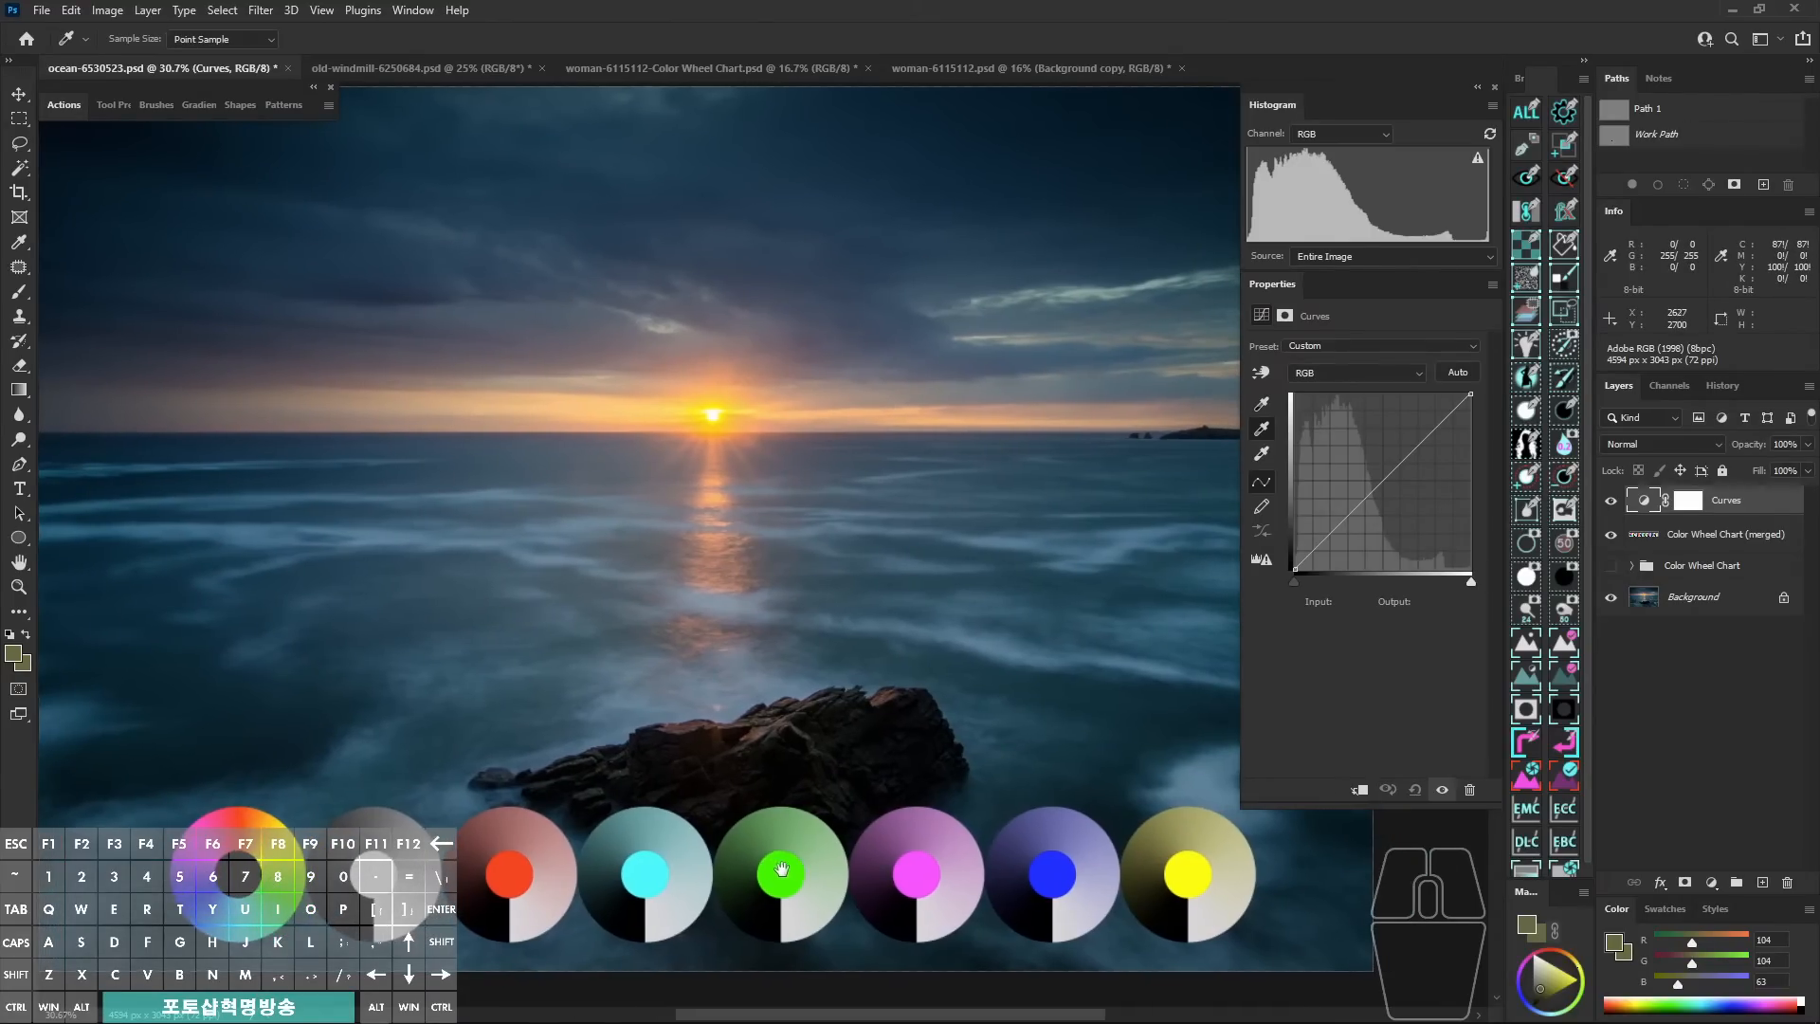
click(689, 883)
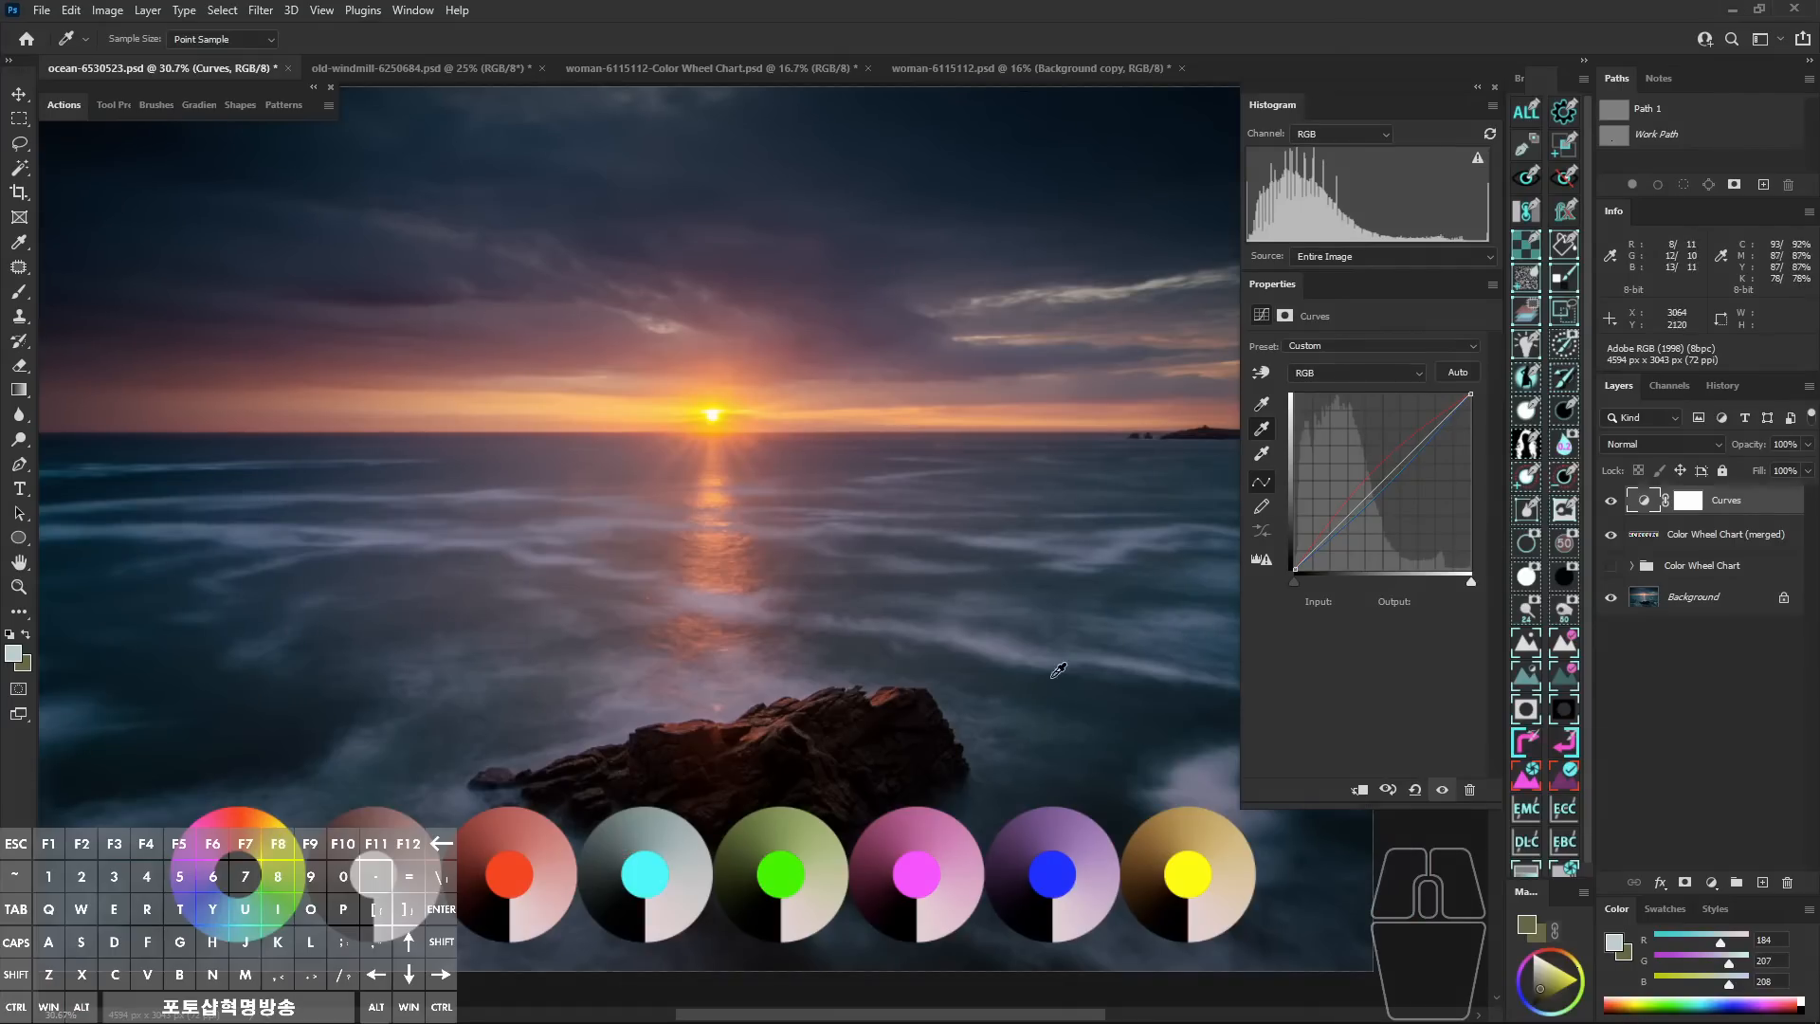
click(1415, 790)
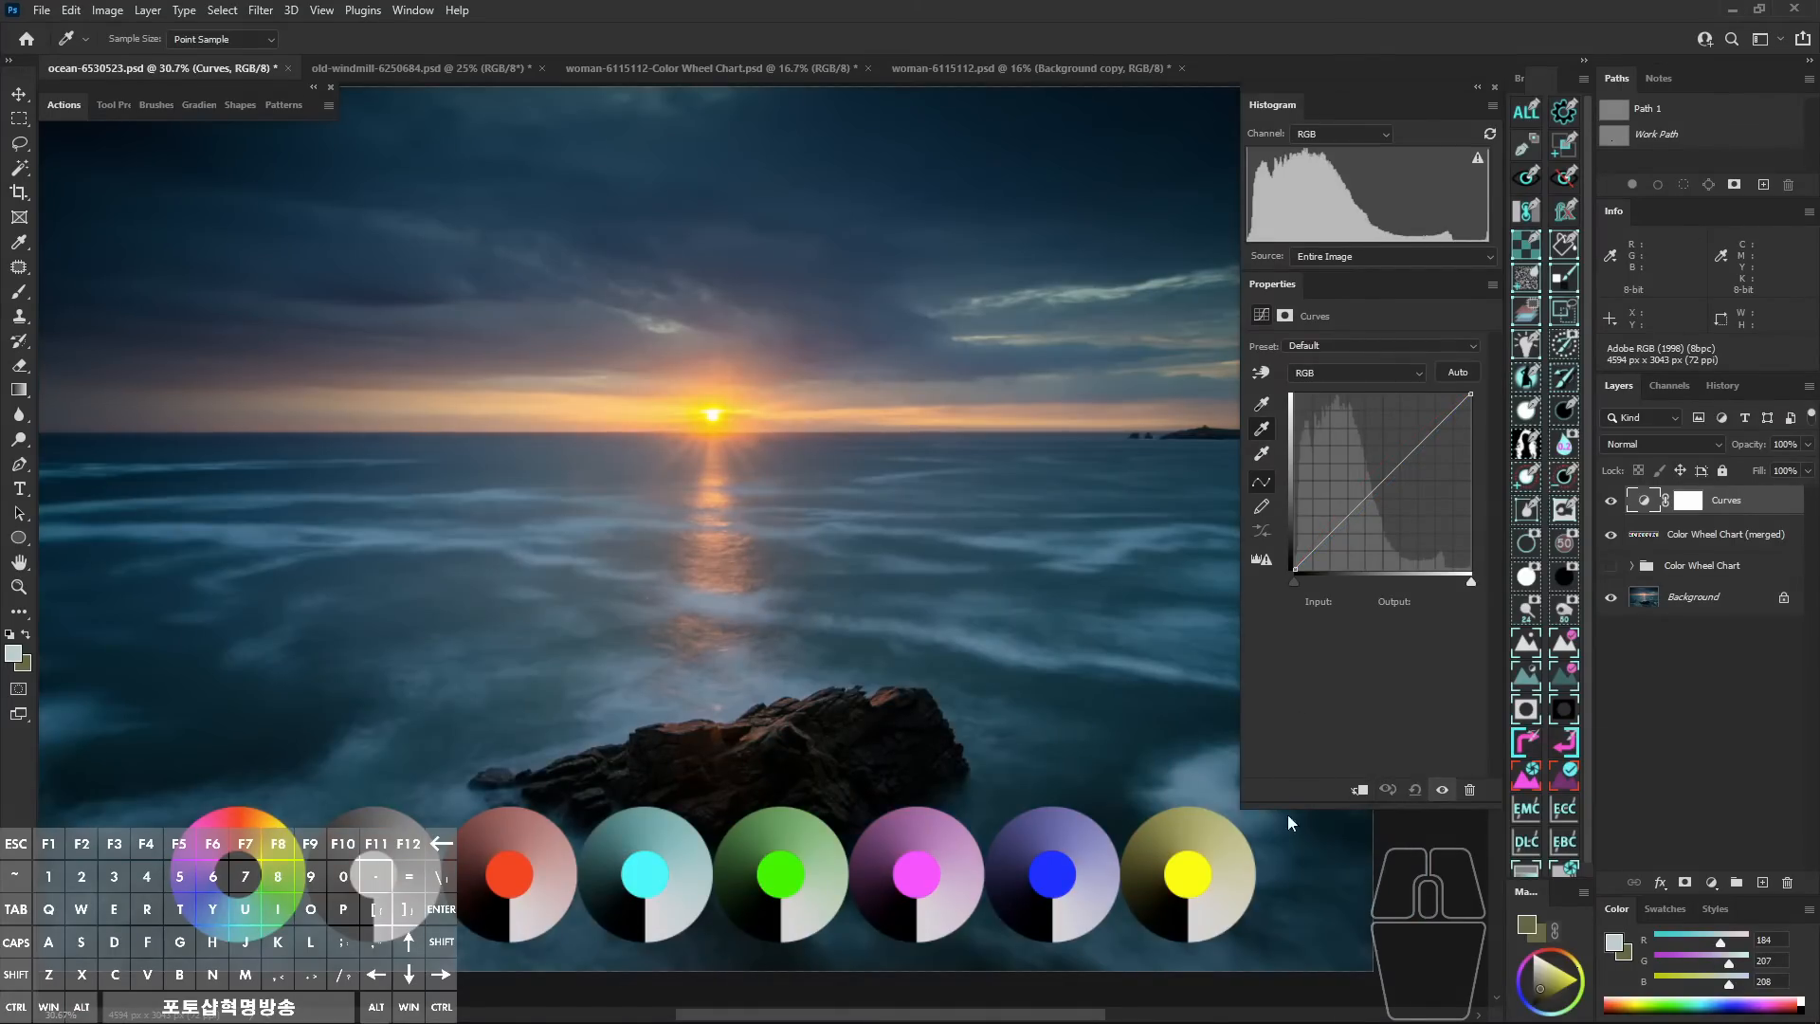
click(607, 842)
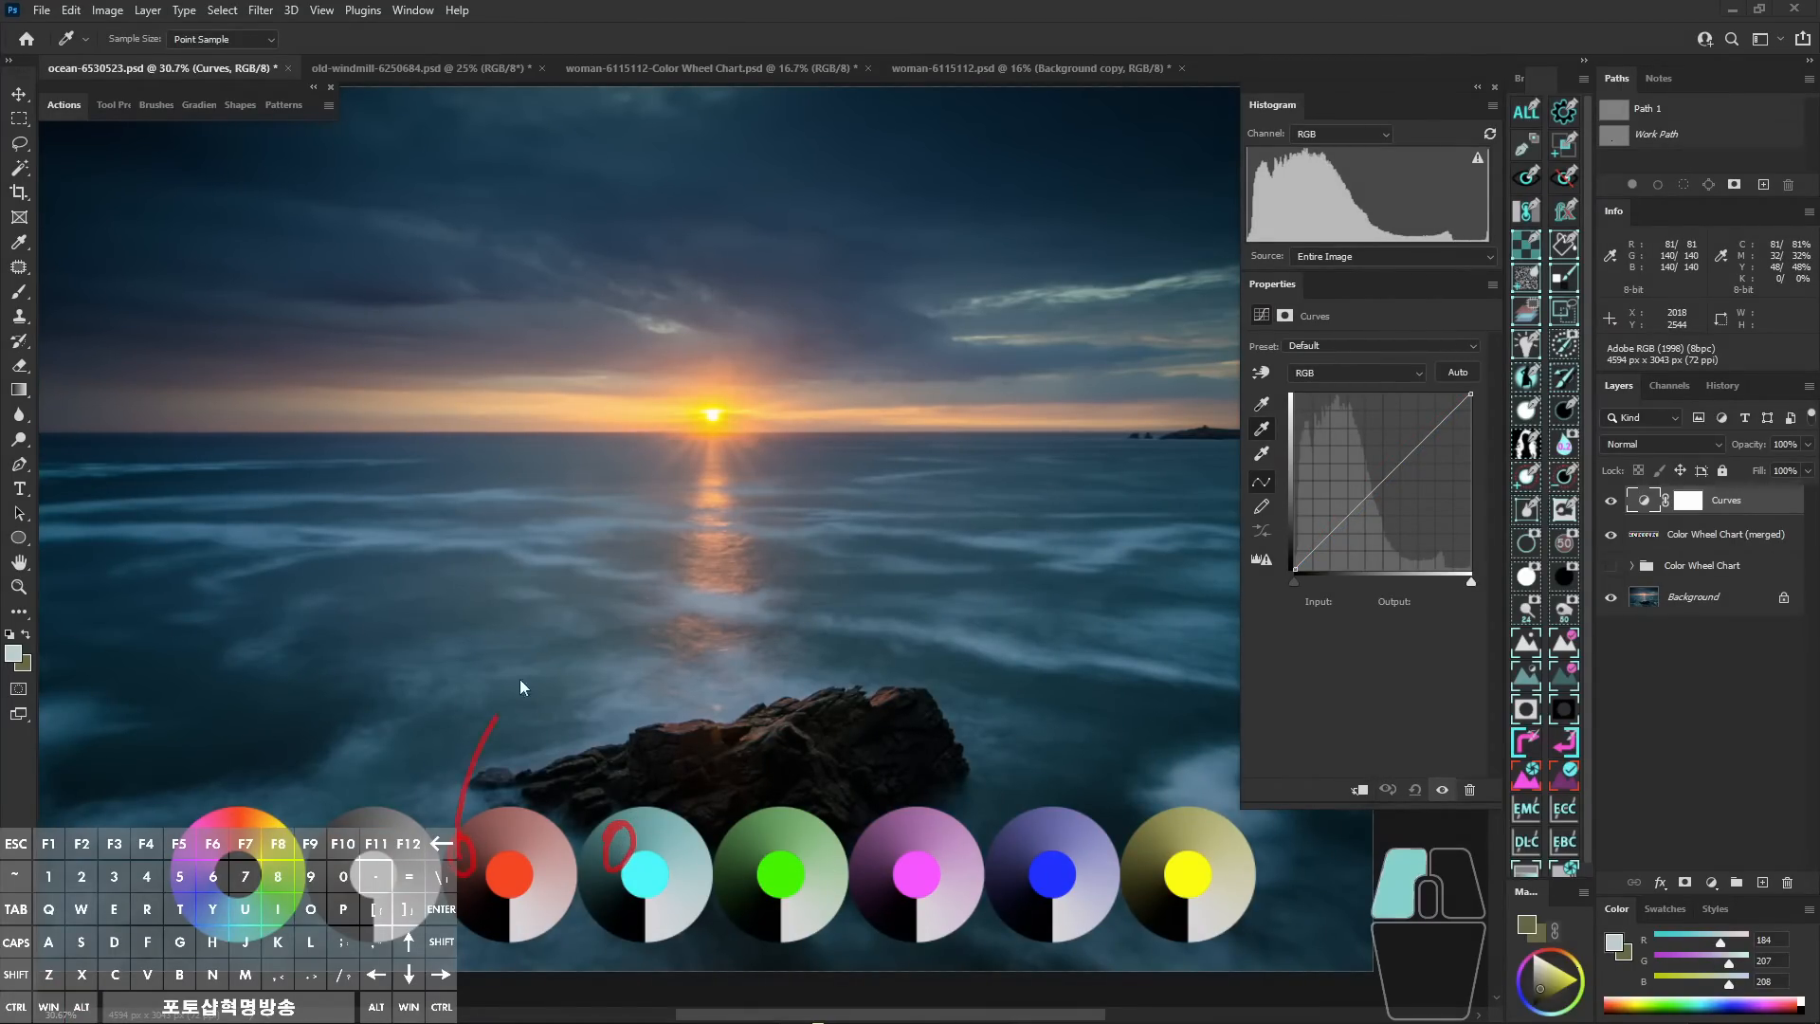
click(623, 834)
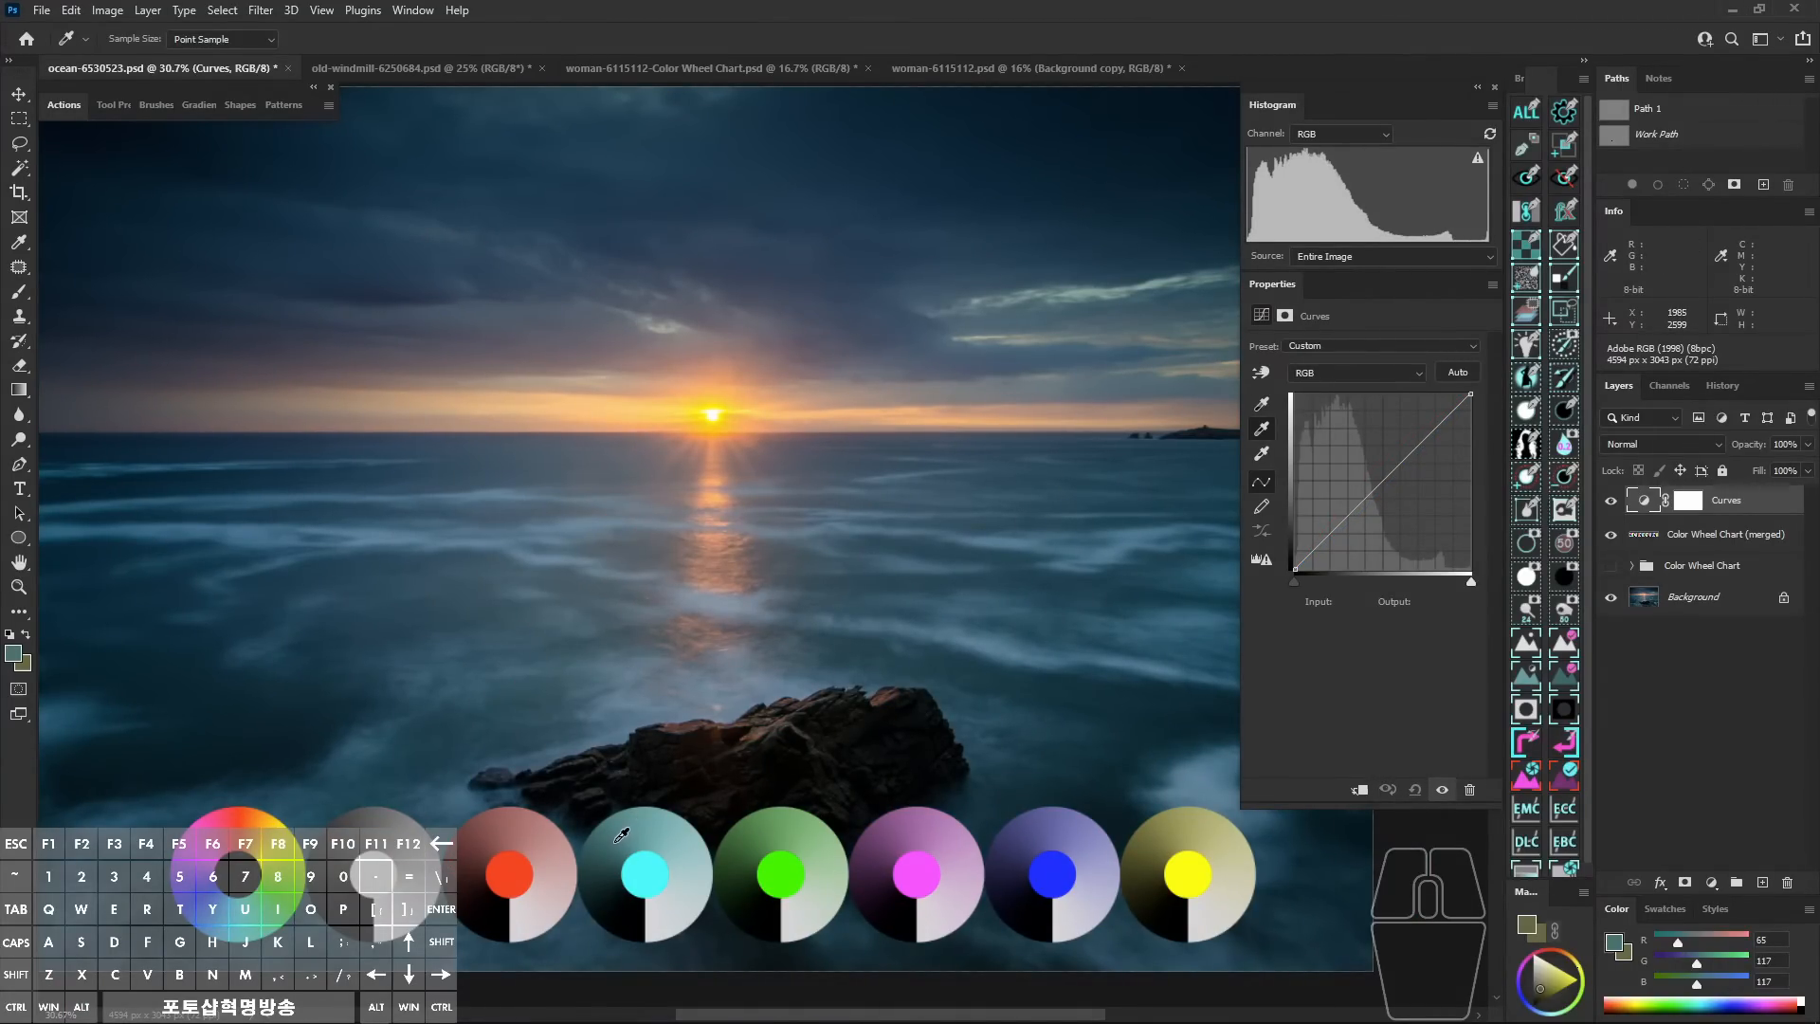
click(1415, 791)
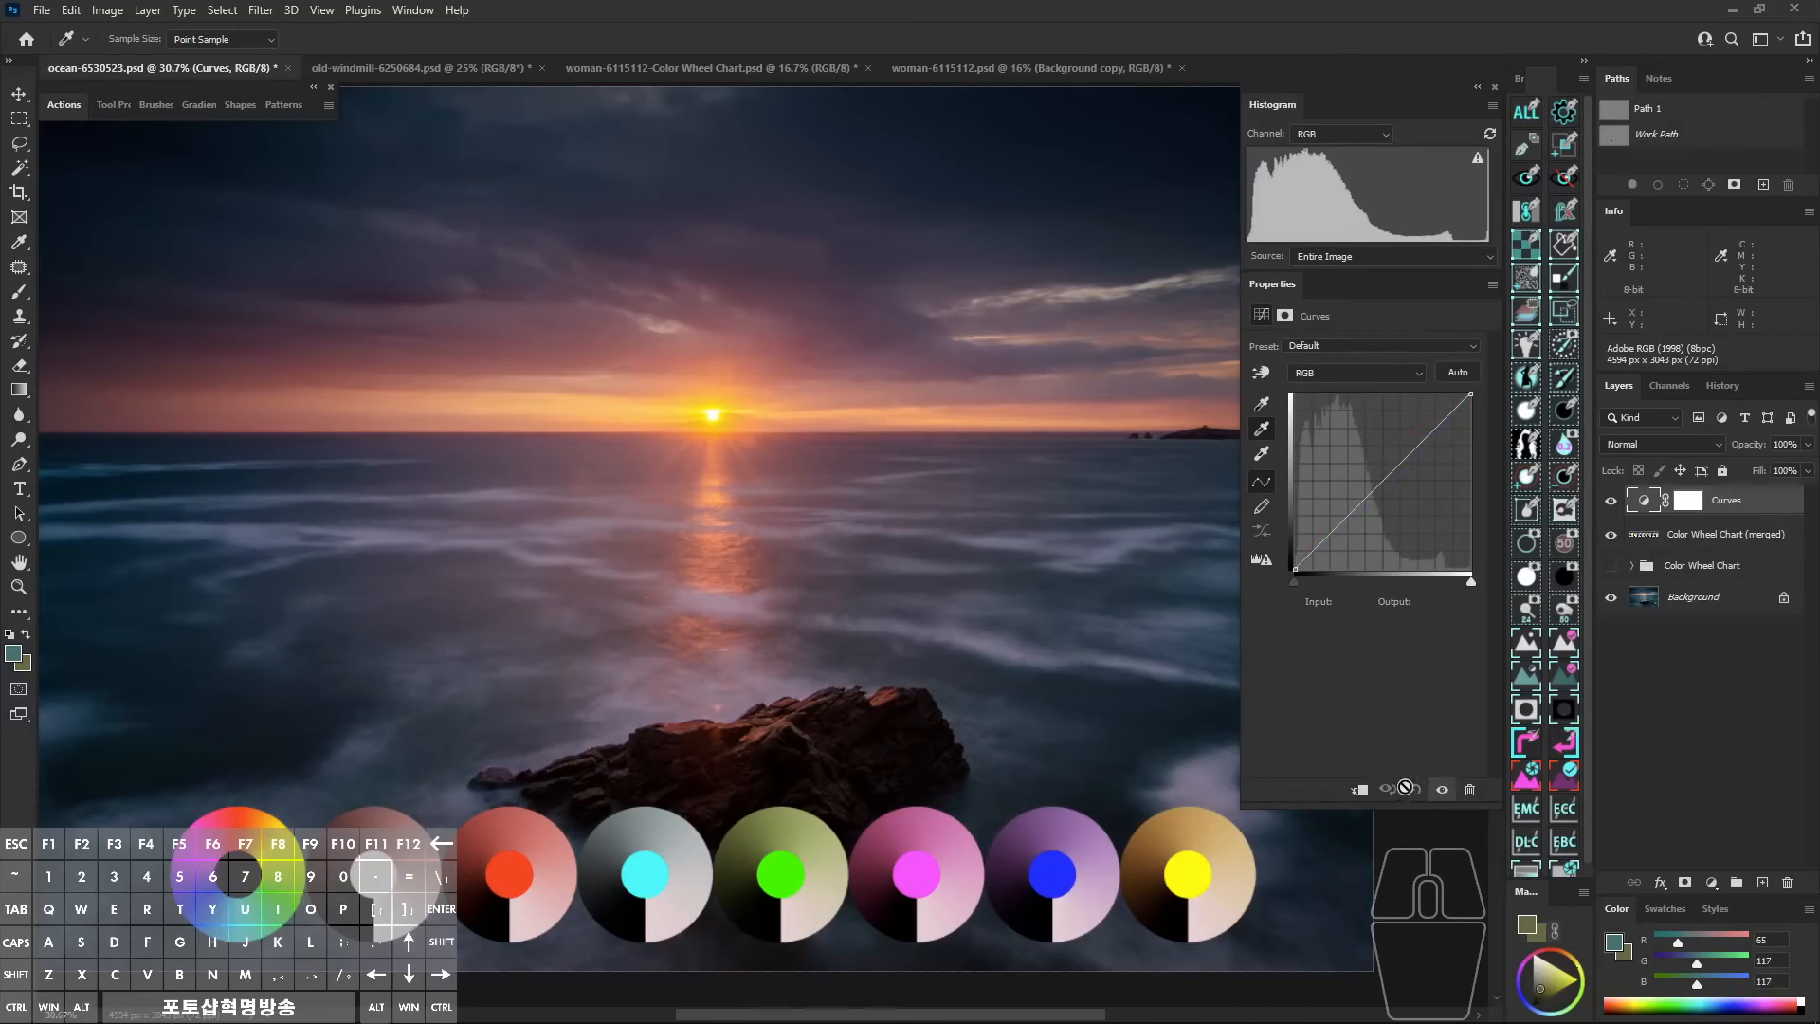
Try sampling the Curves gray point from the green wheel's pale and darker green tones, undoing each sample.
drag(828, 857, 759, 861)
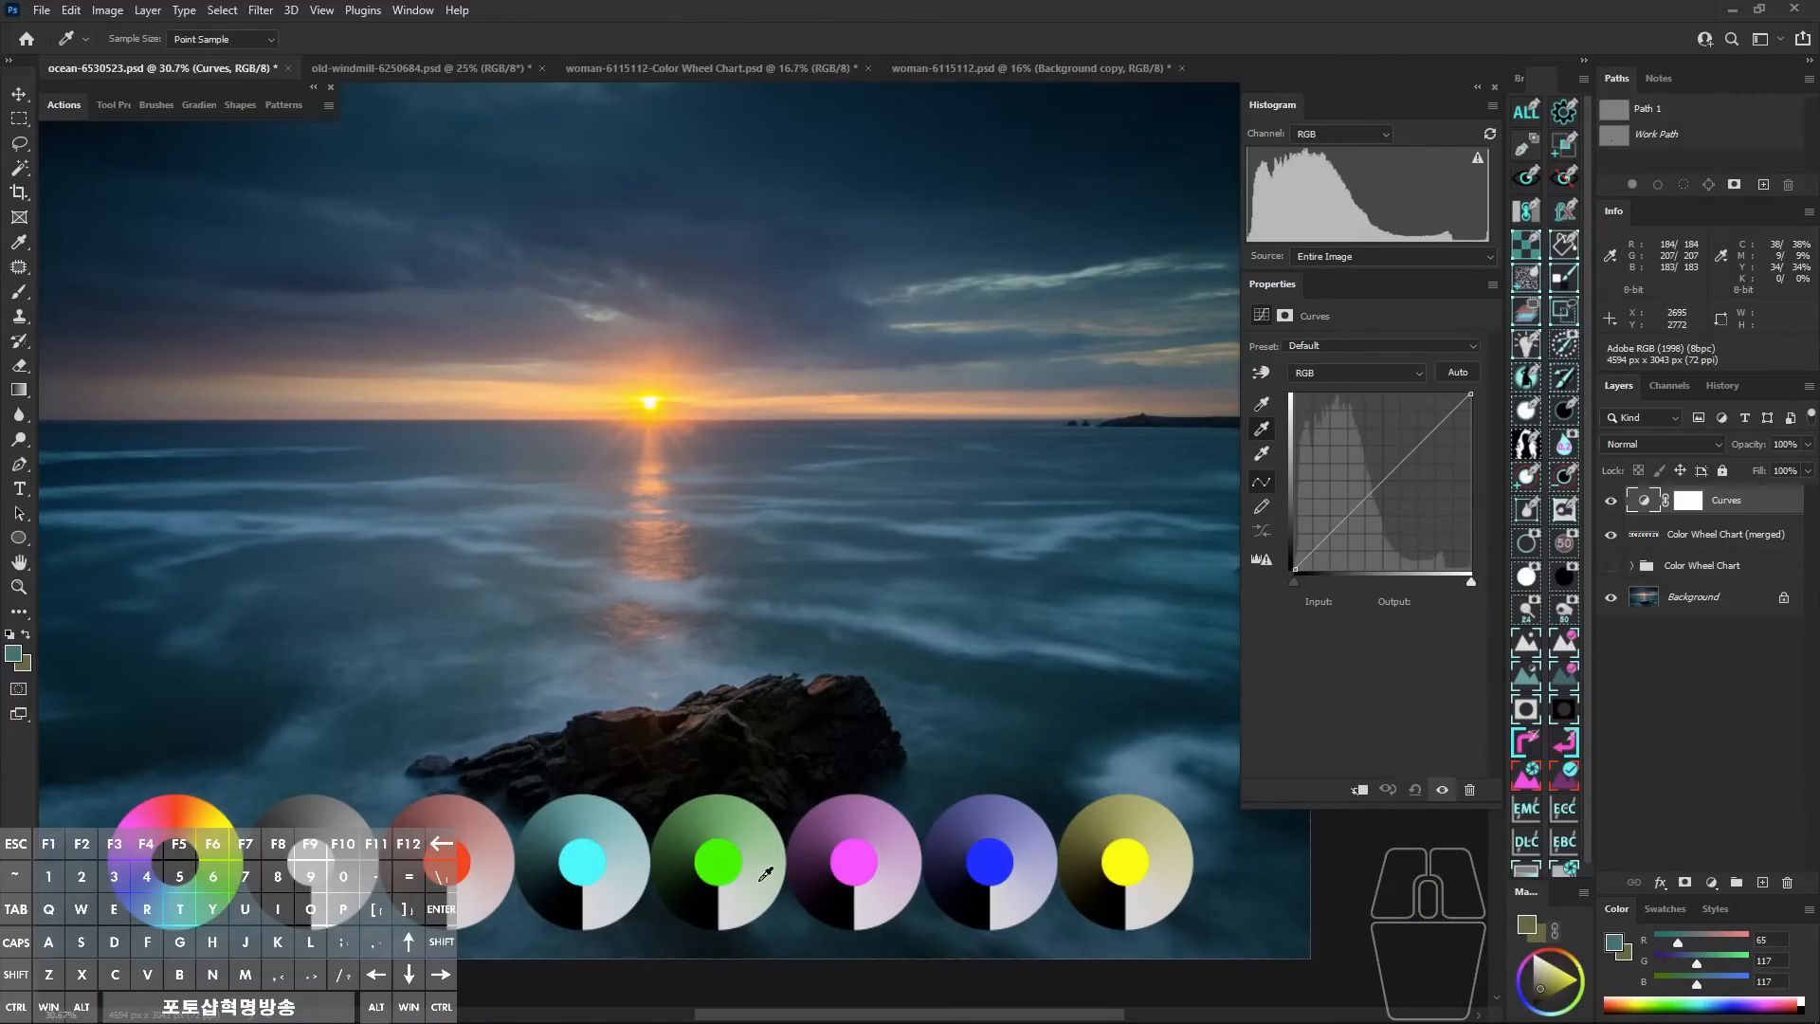
click(763, 876)
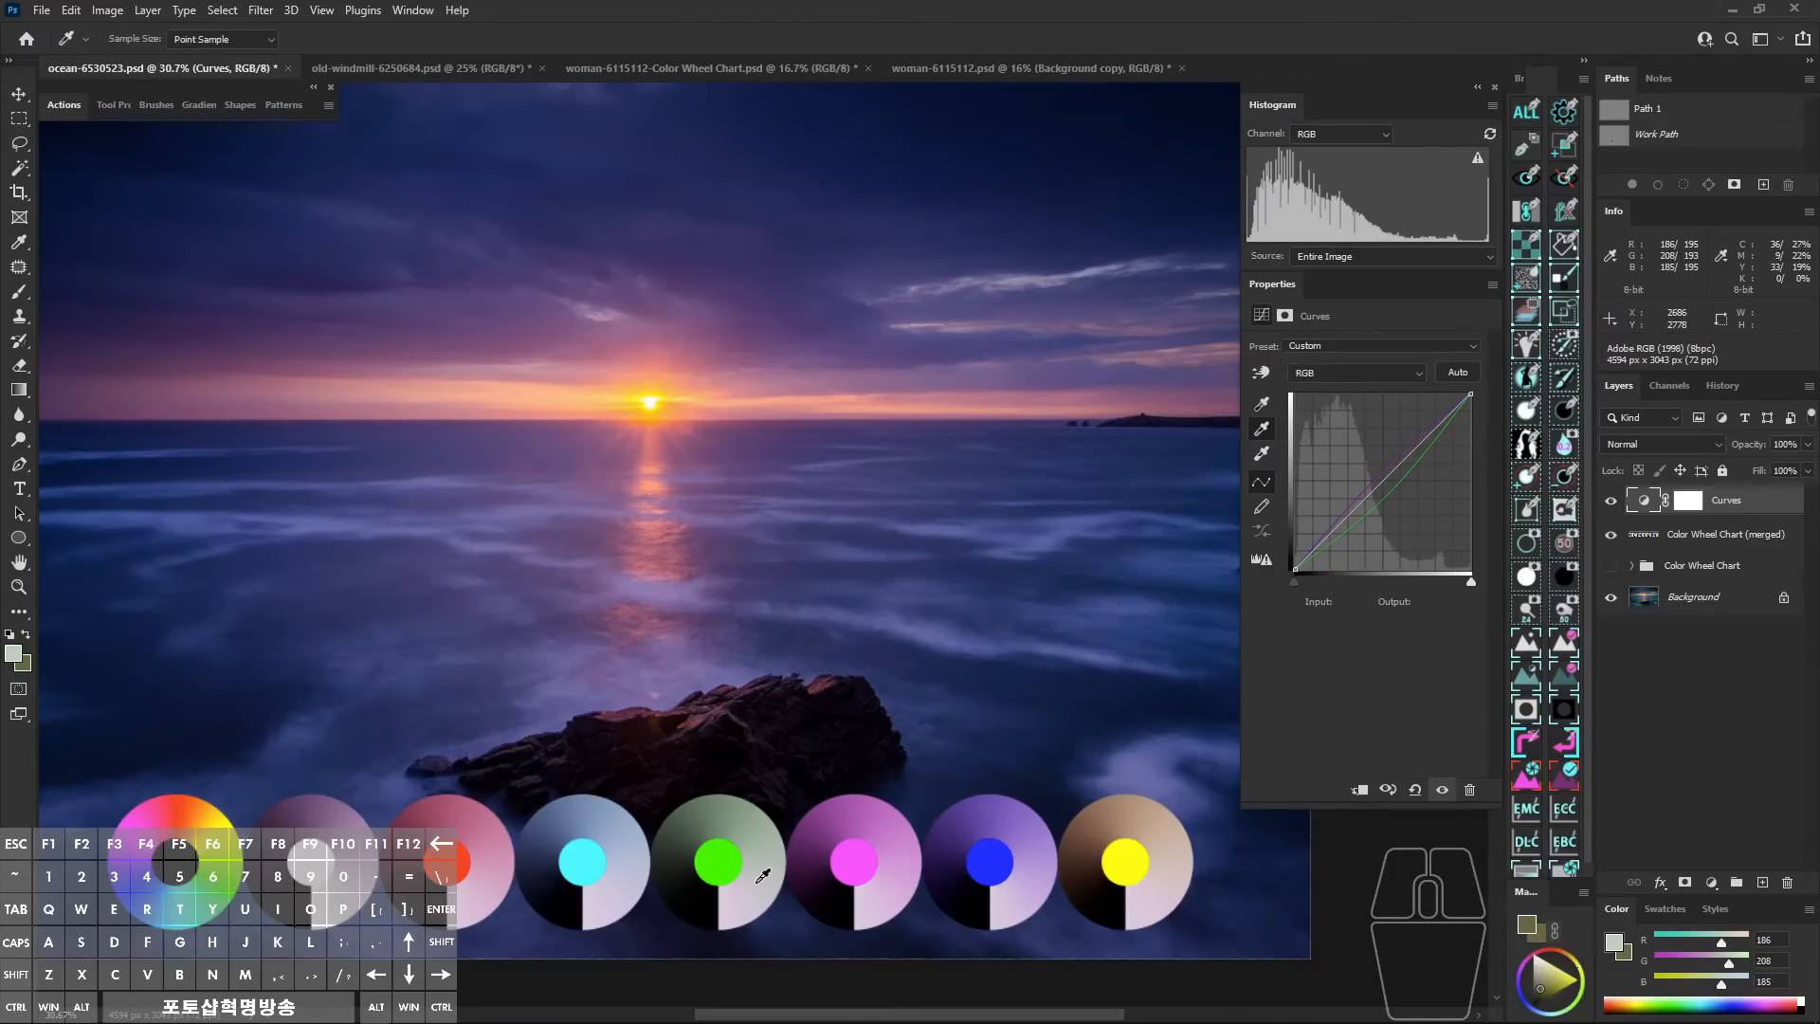
click(764, 872)
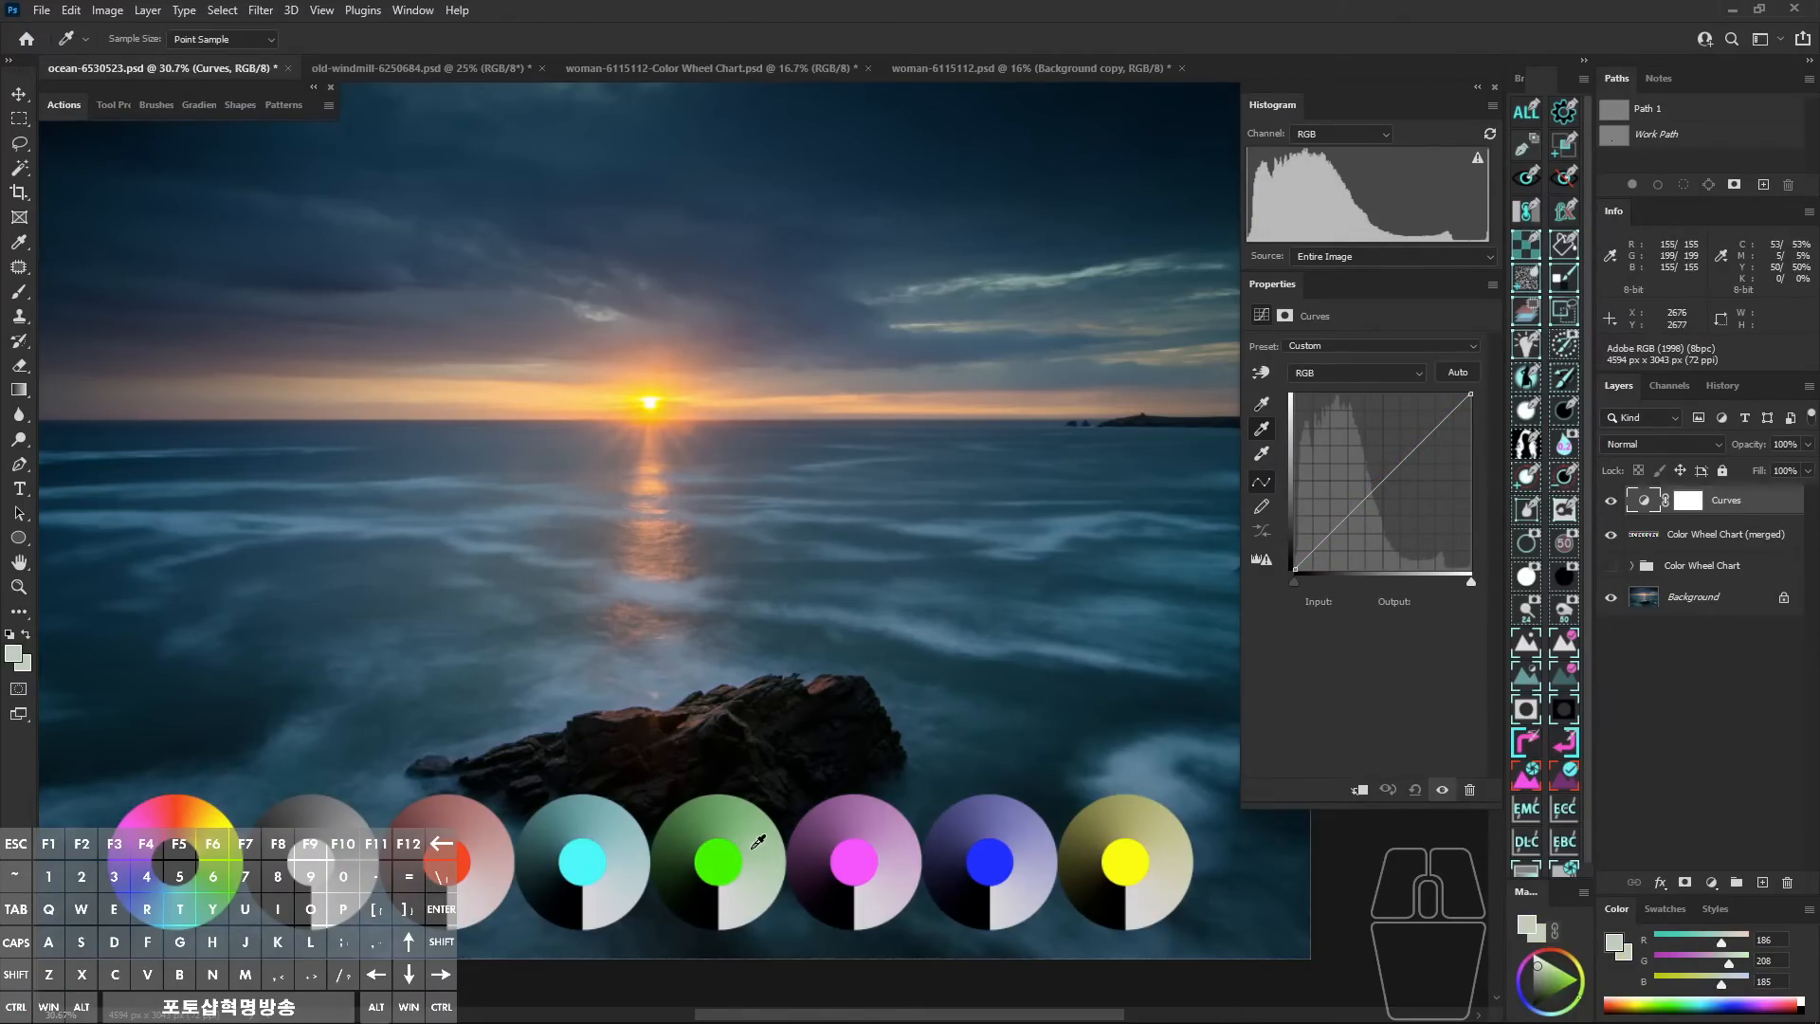
click(698, 821)
key(ctrl)
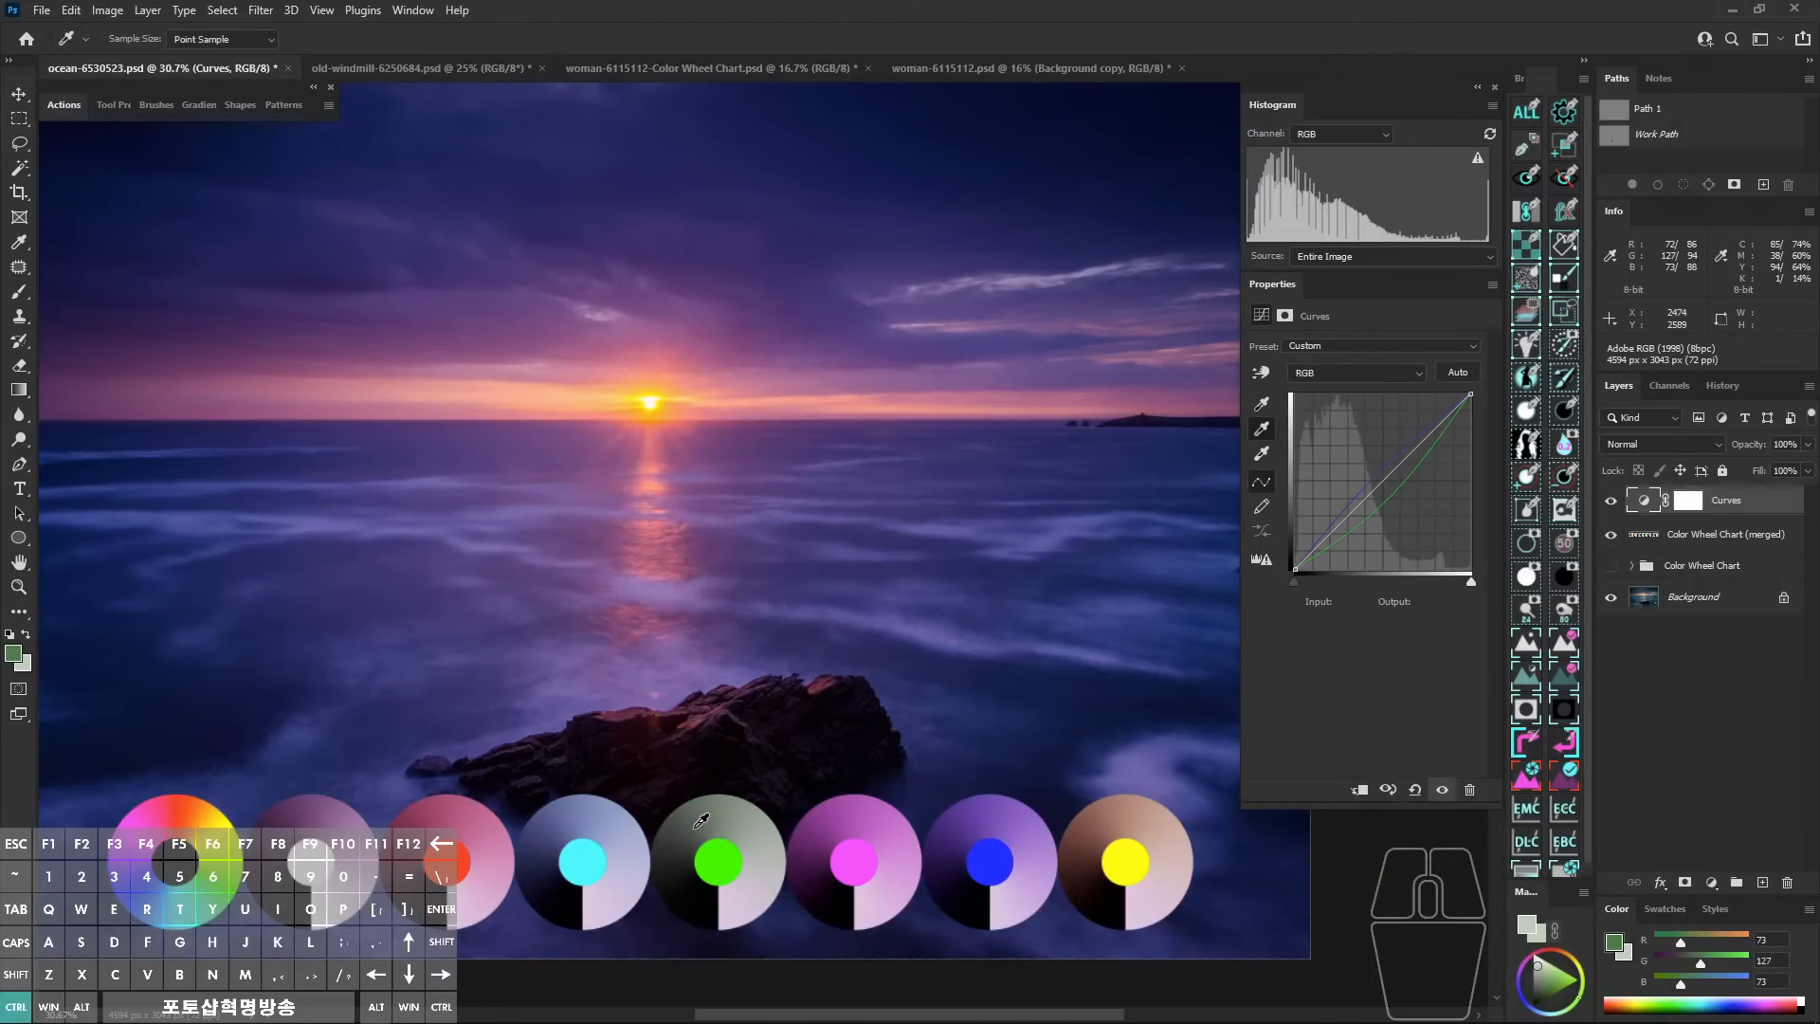
key(ctrl+z)
Try sampling the Curves gray point from the magenta wheel's pale and mid magenta tones, undoing each sample.
key(space)
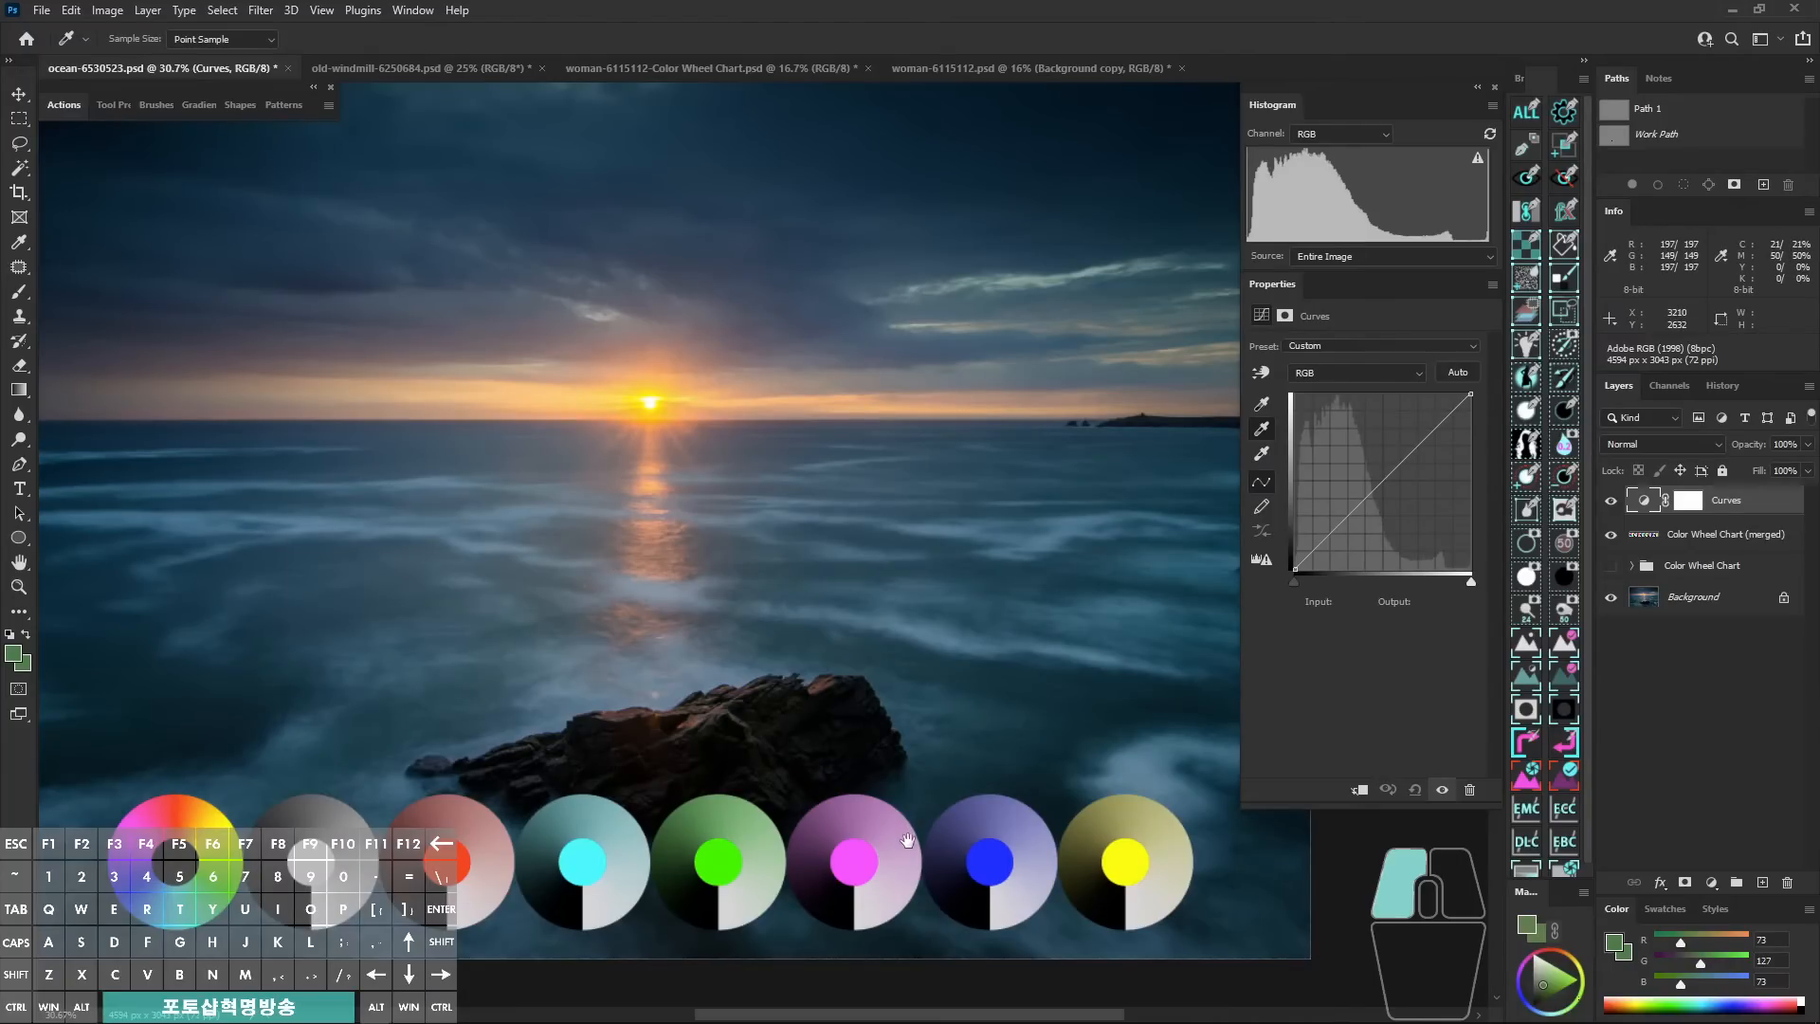
drag(905, 840, 834, 850)
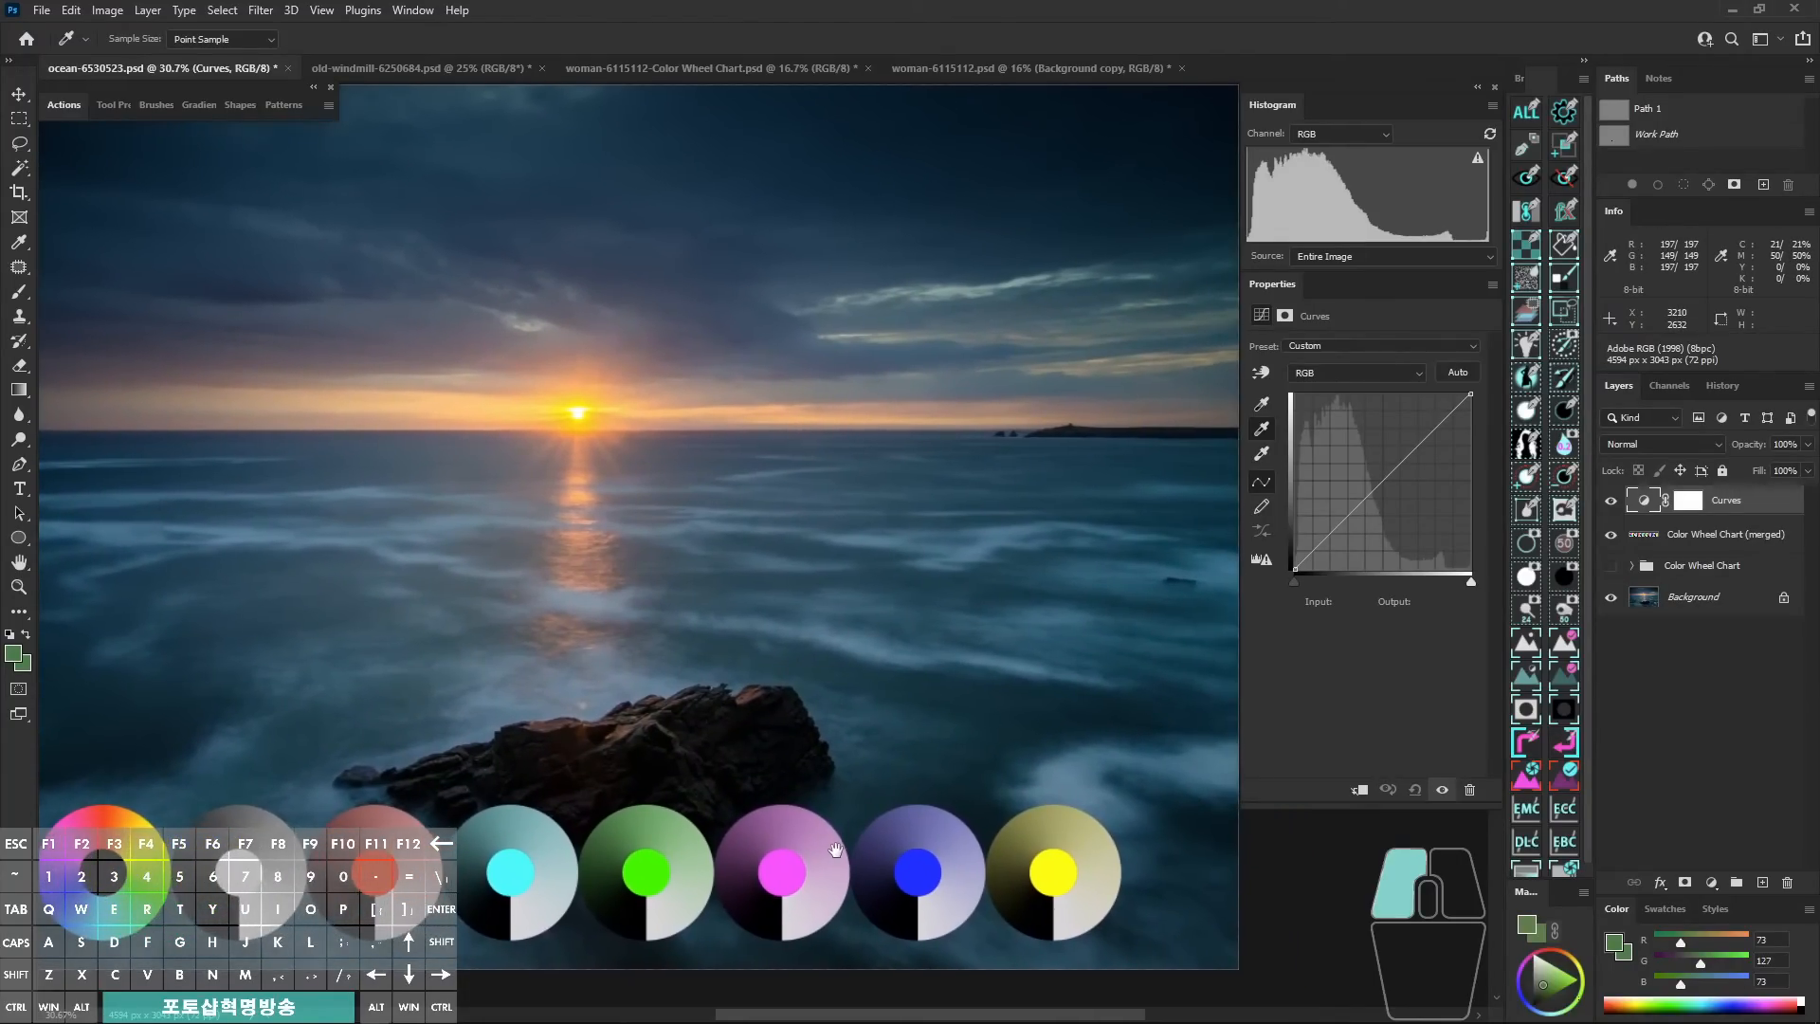
click(817, 903)
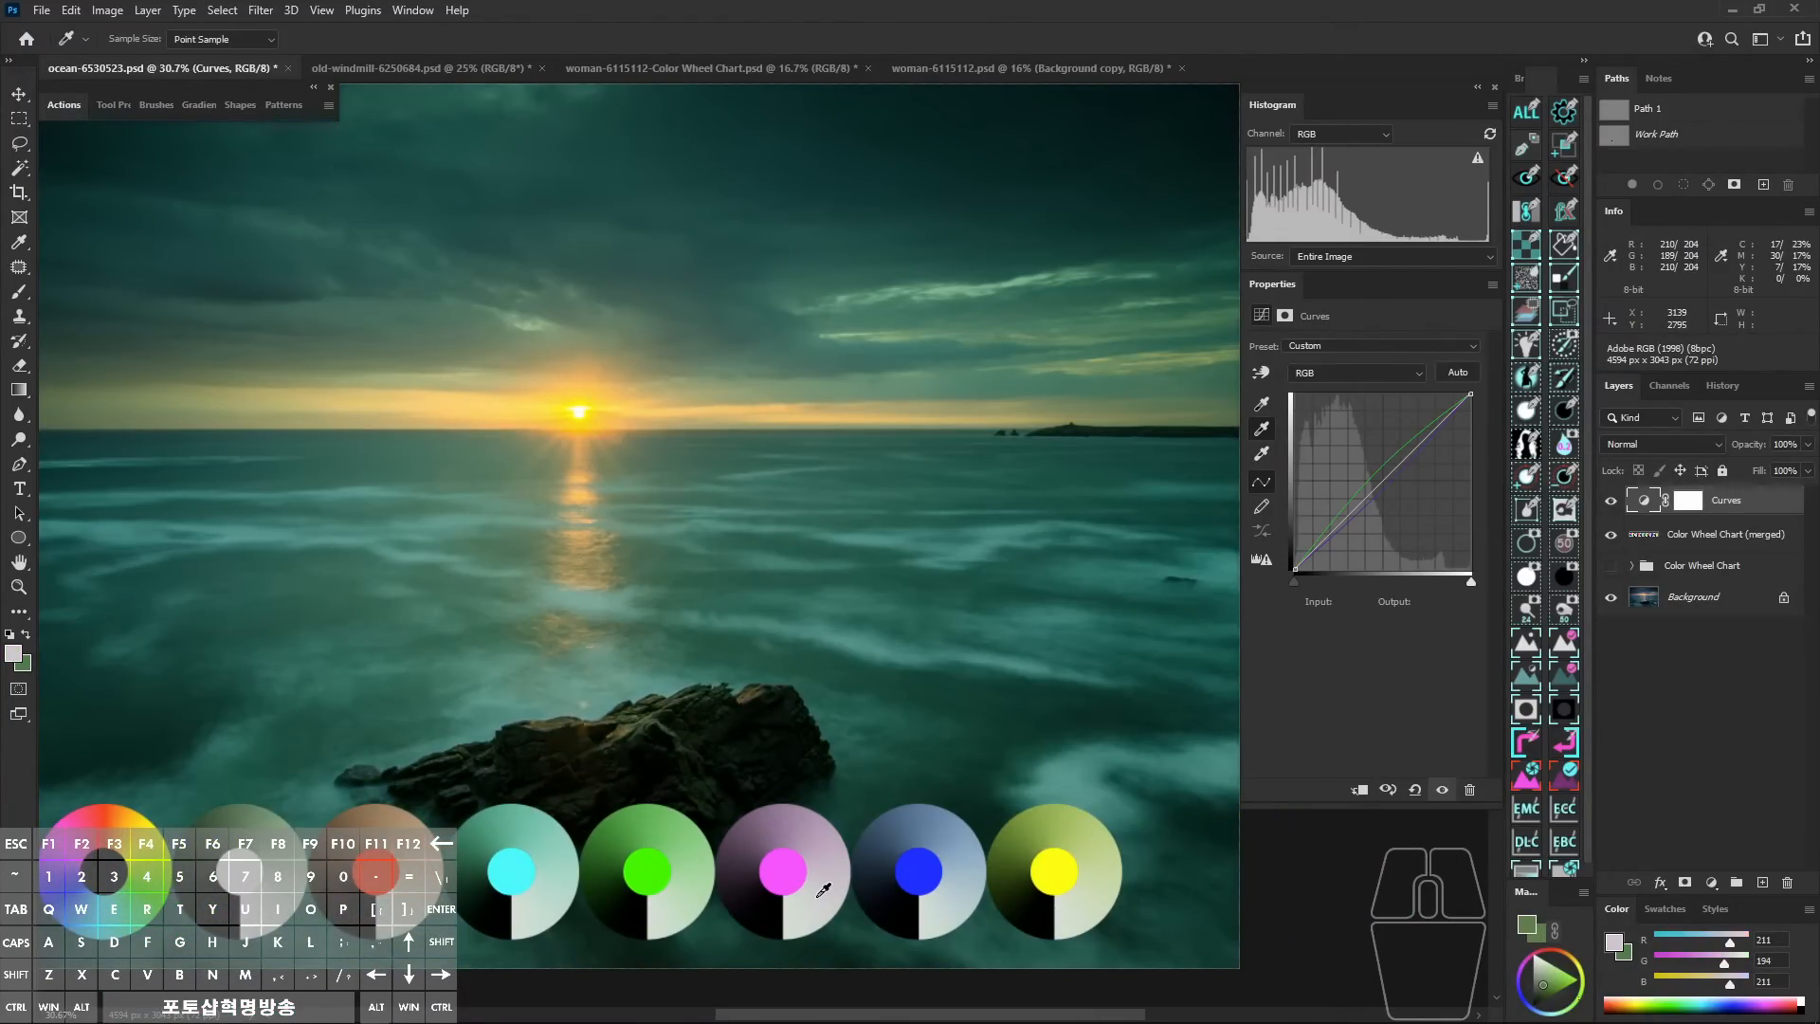
key(ctrl+z)
click(776, 827)
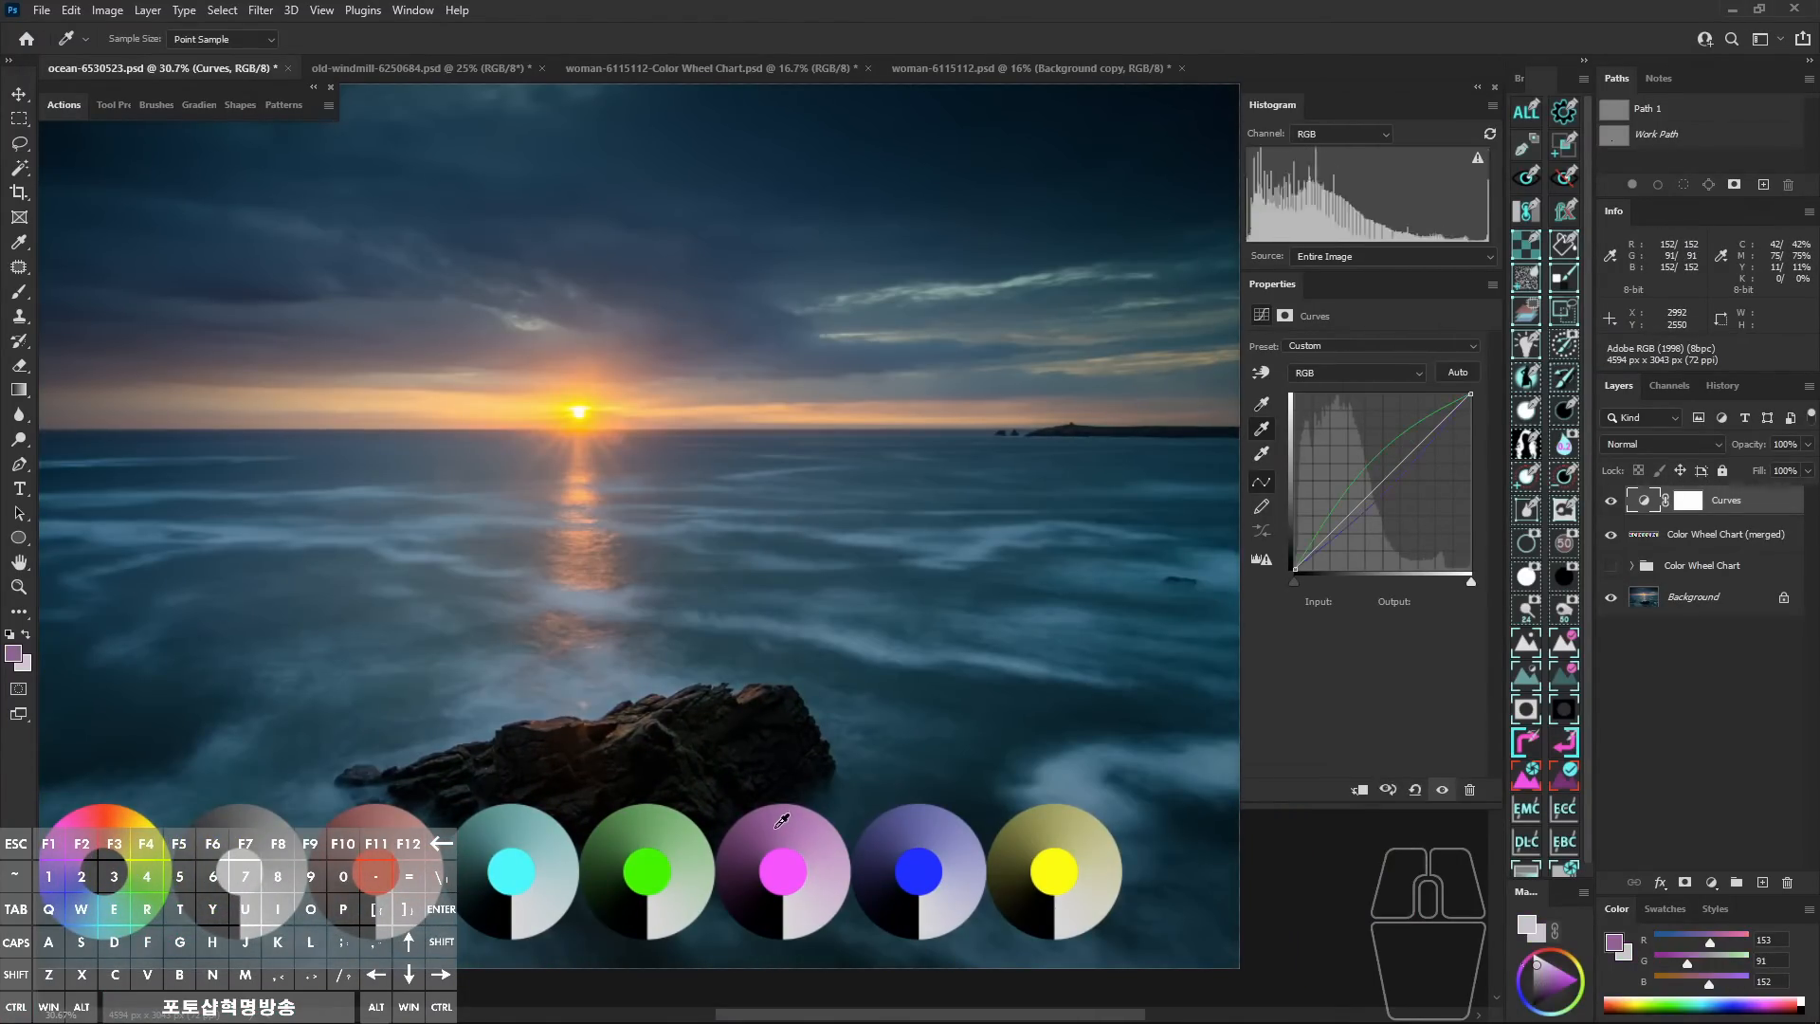
key(ctrl+z)
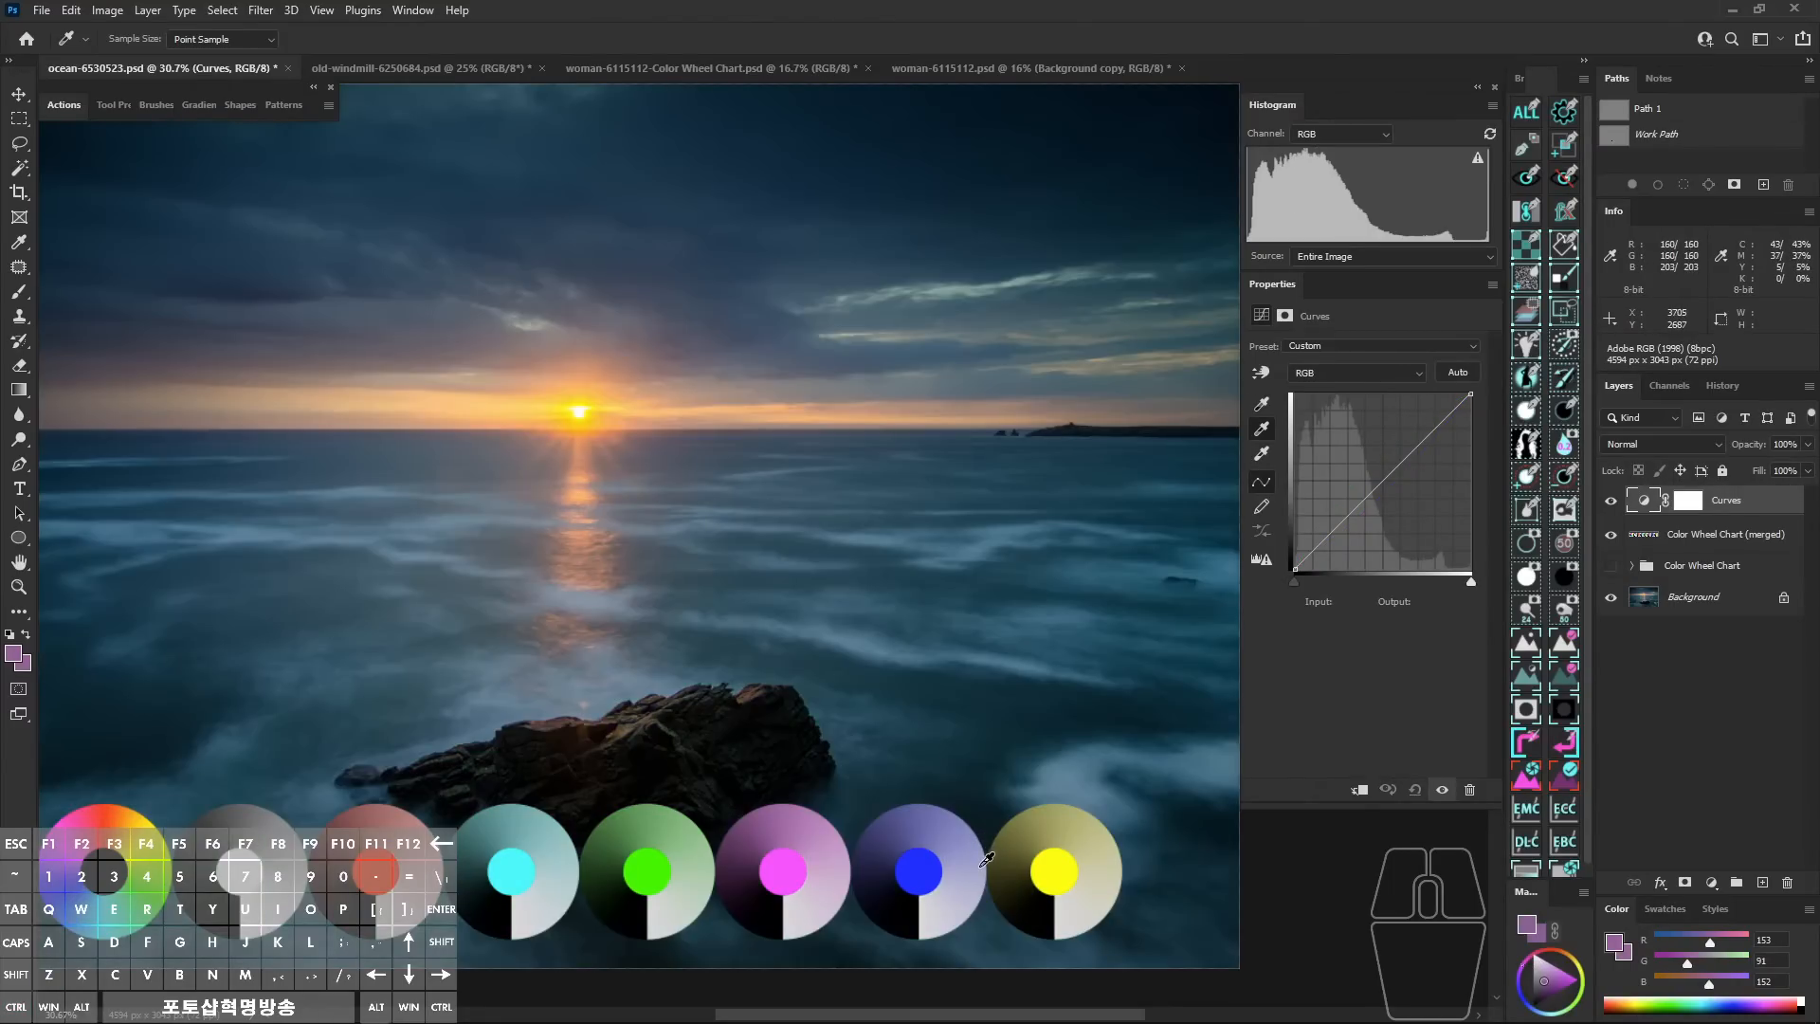
Try sampling the Curves gray point from the blue wheel's muted upper tone and its pure blue centre, undoing each sample.
click(910, 820)
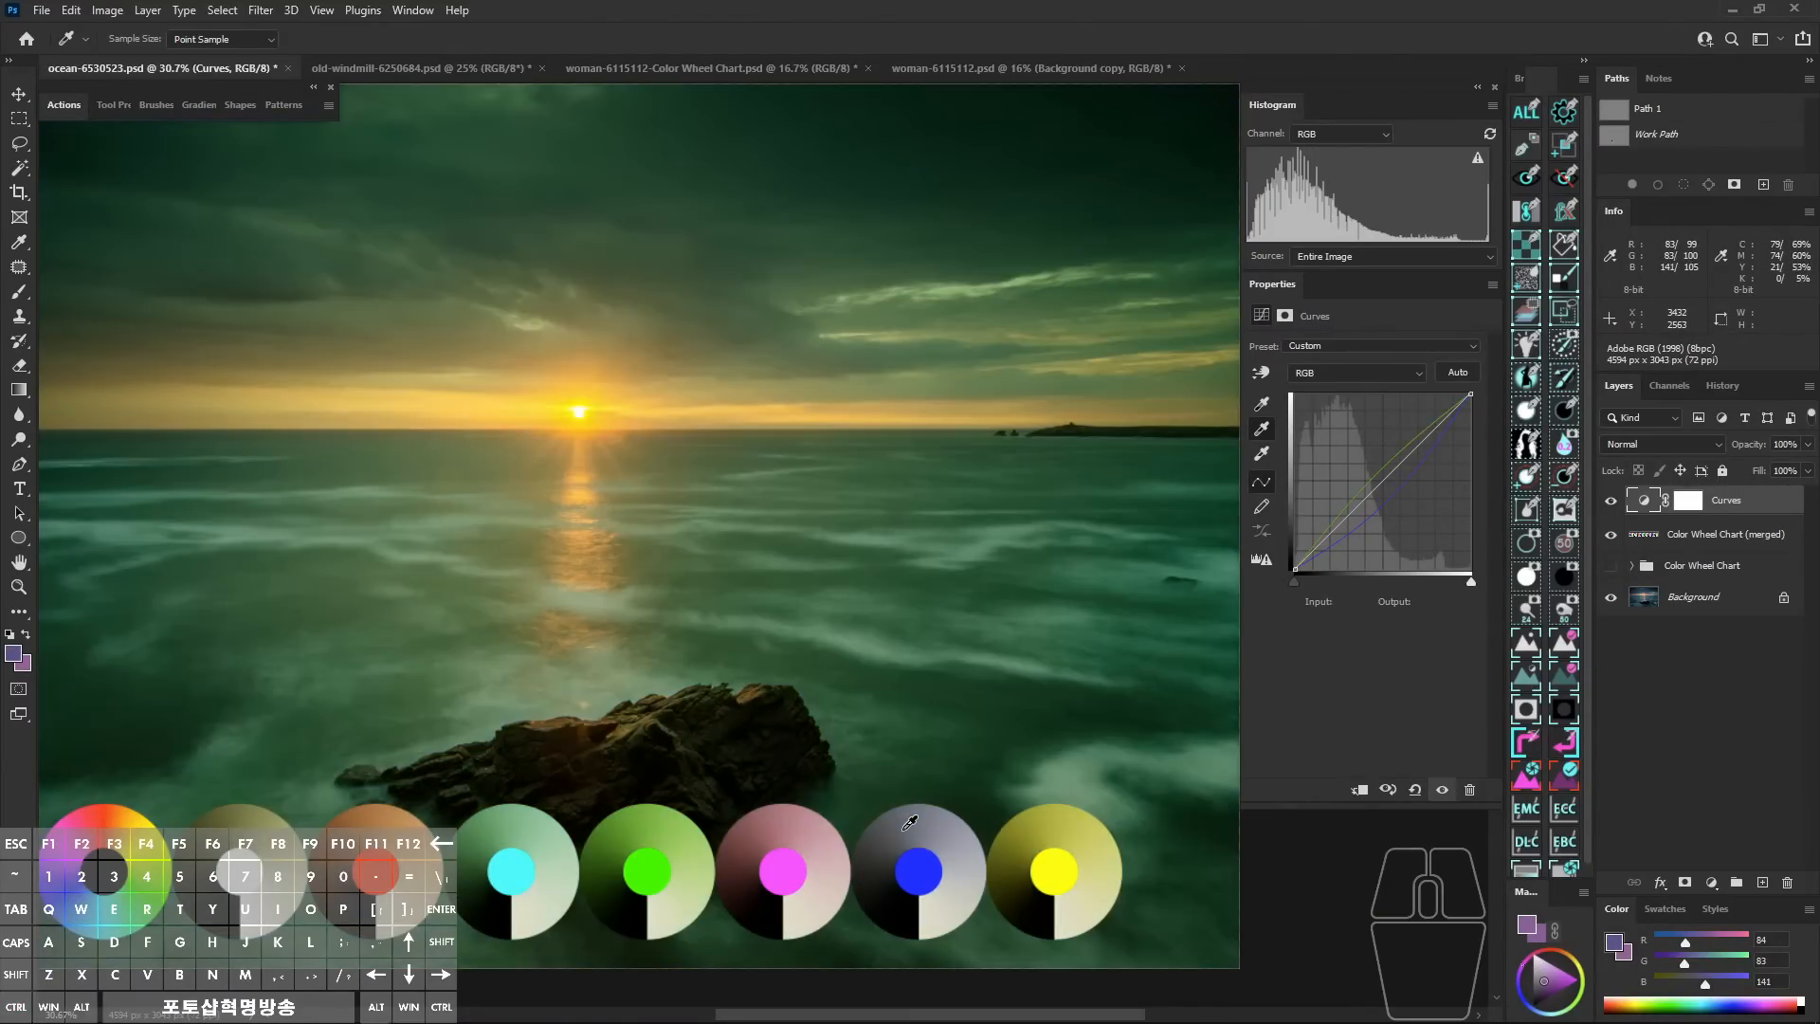
key(ctrl+z)
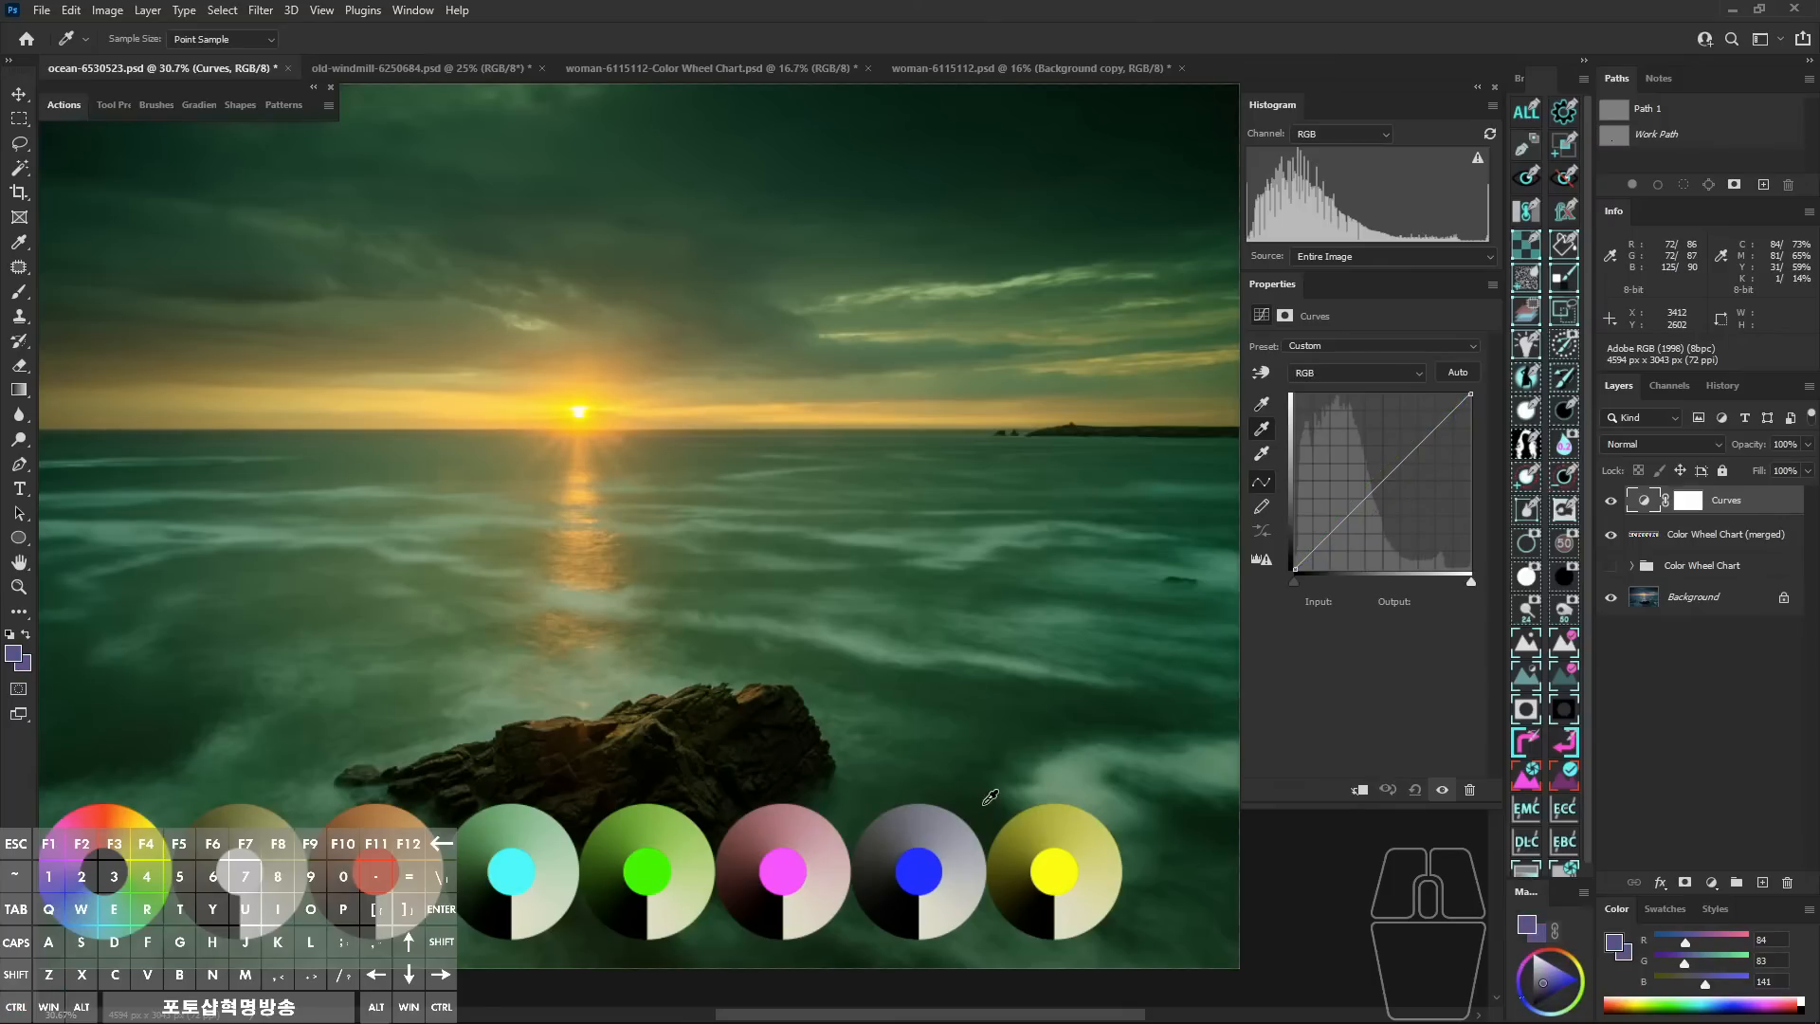
drag(924, 862, 947, 828)
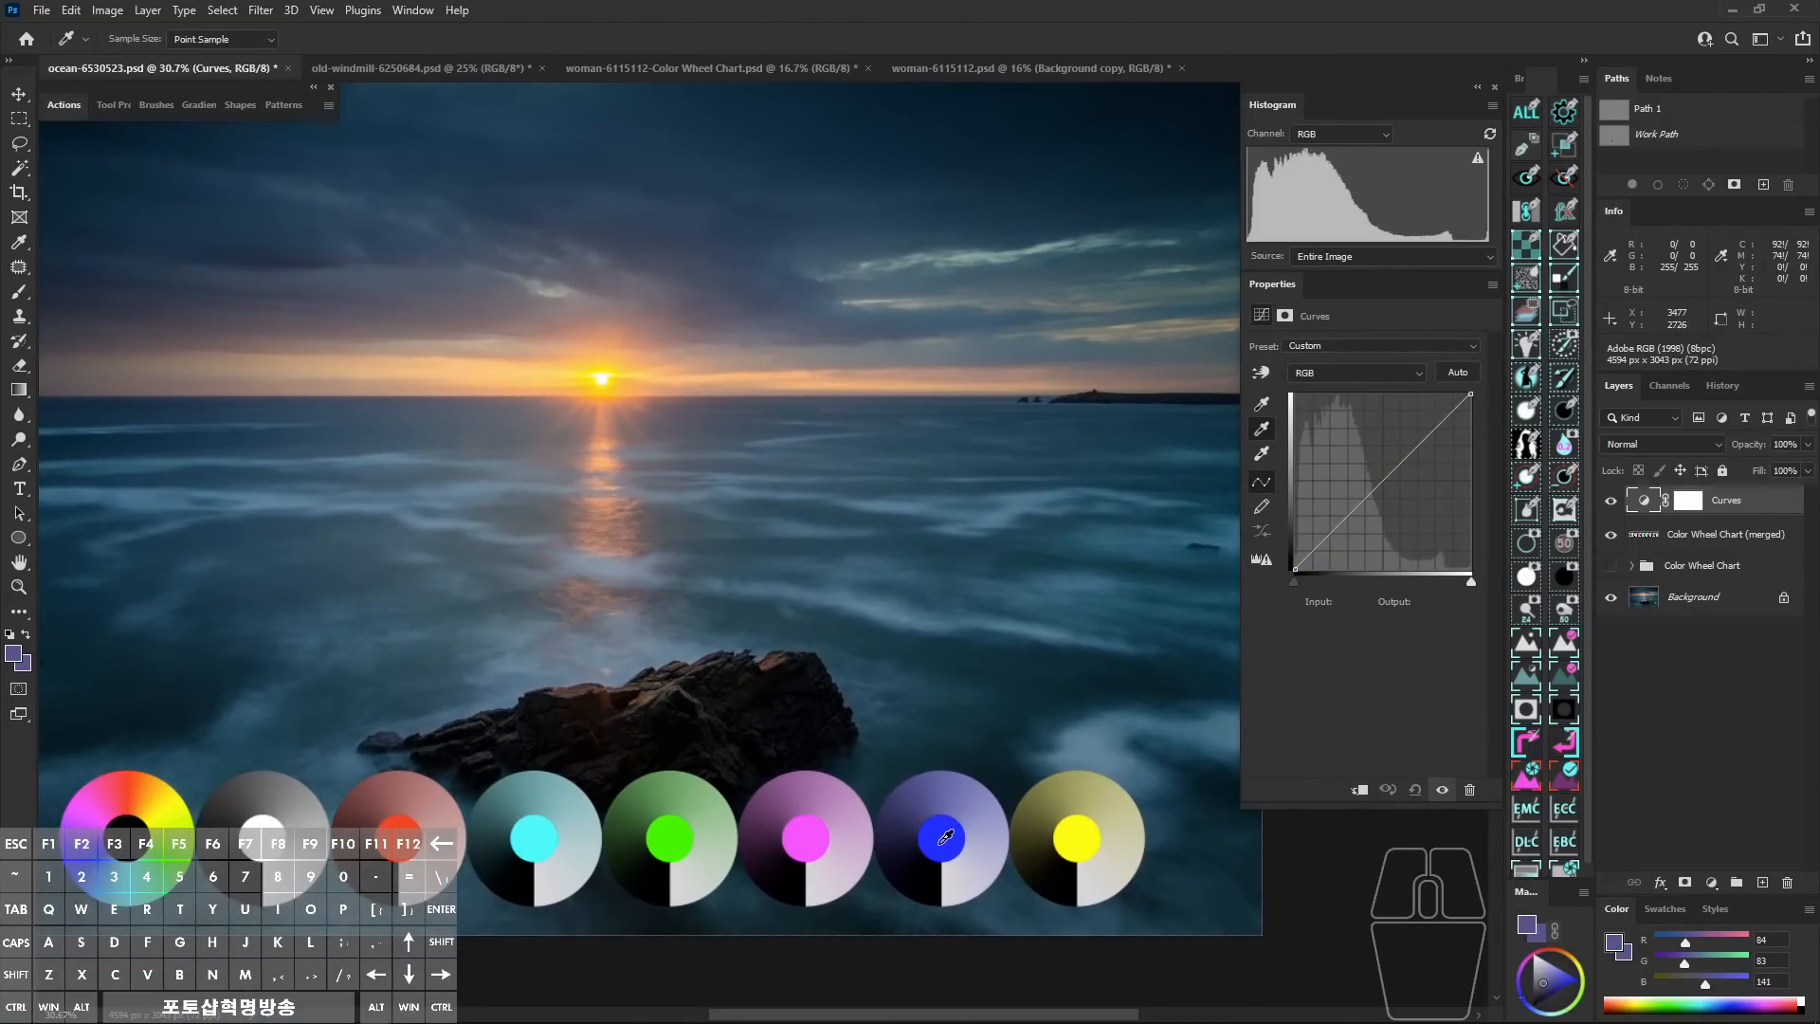
click(948, 834)
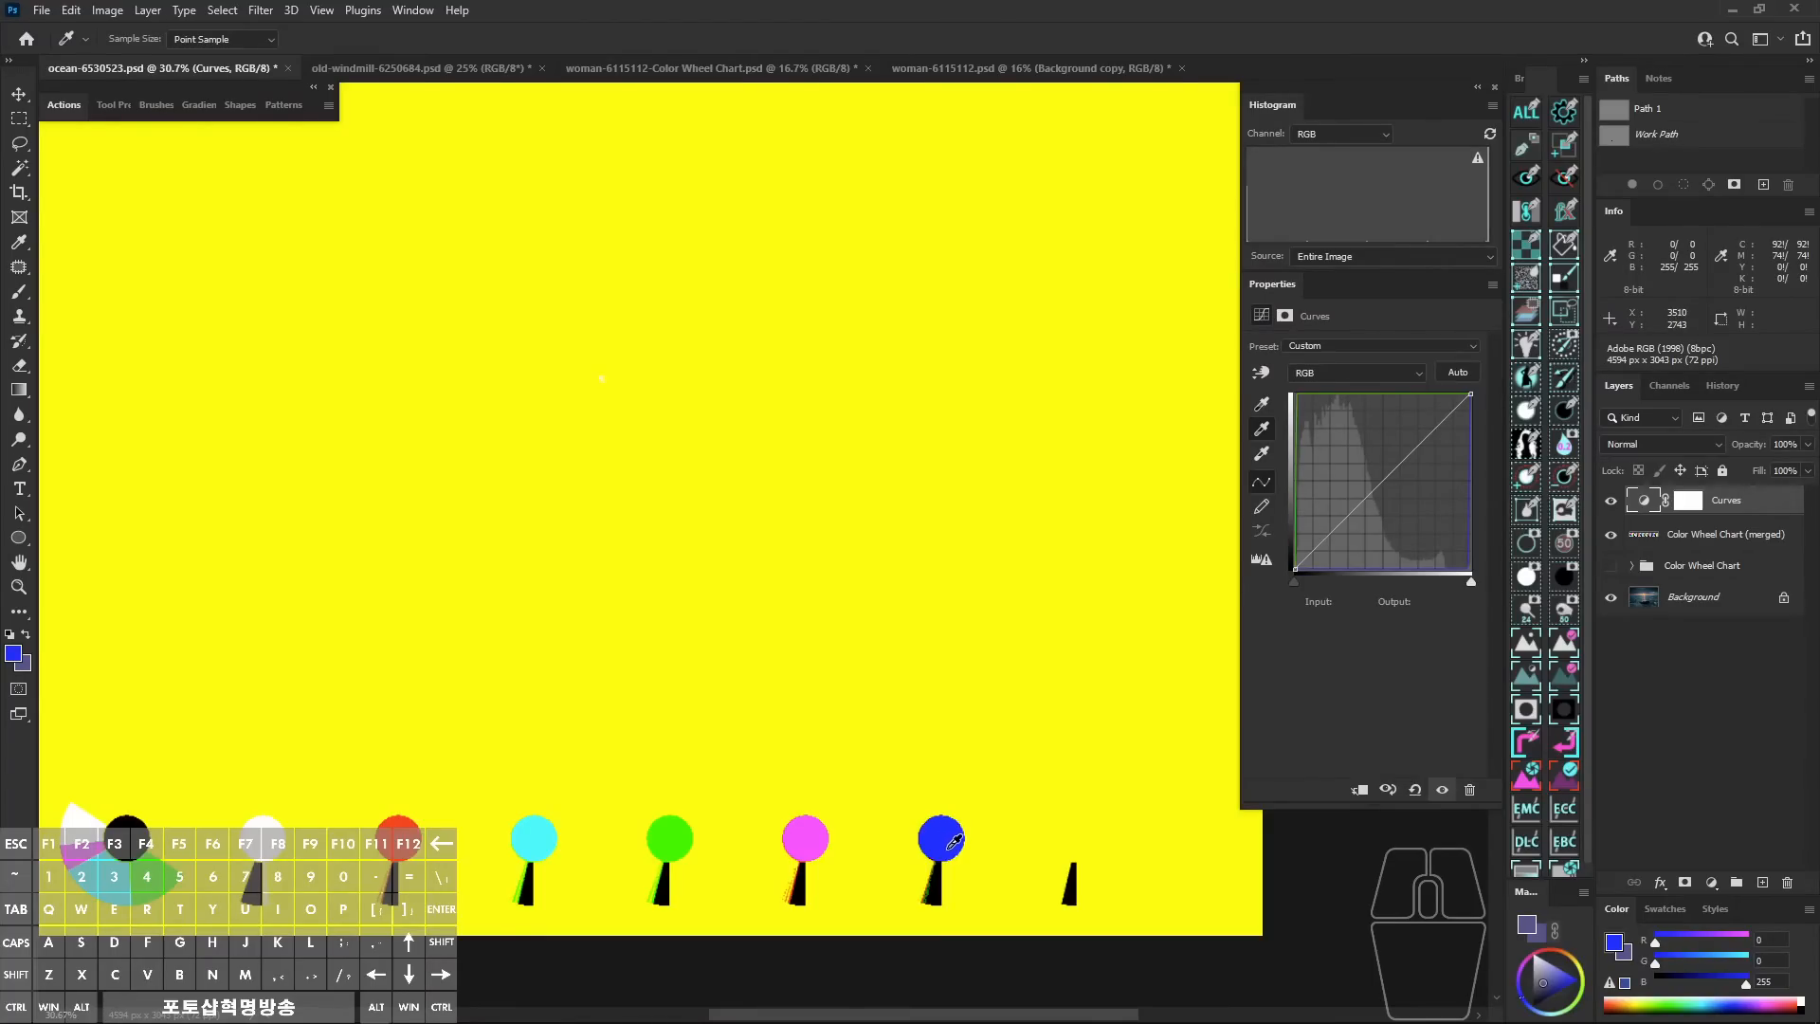
key(ctrl+z)
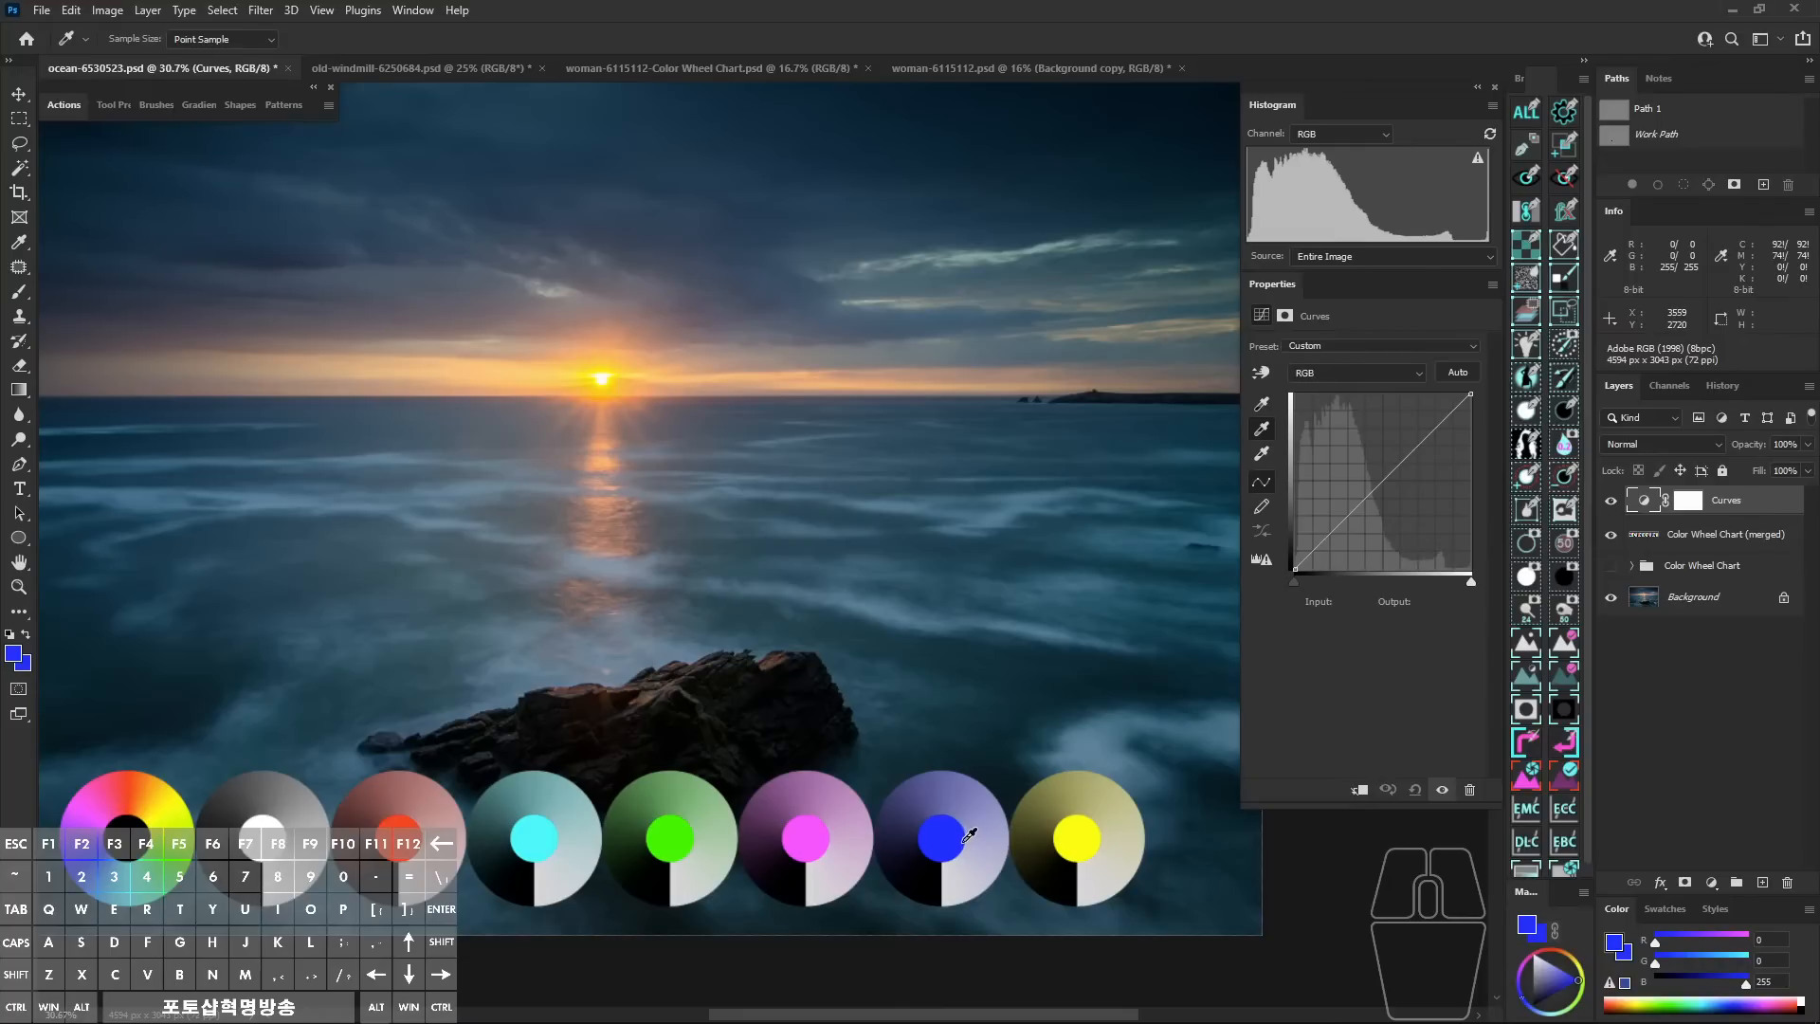
Try the gray point on the blue wheel's muted tone with adjusted Green, Blue and Red channel curves, and reset the adjustment.
click(917, 795)
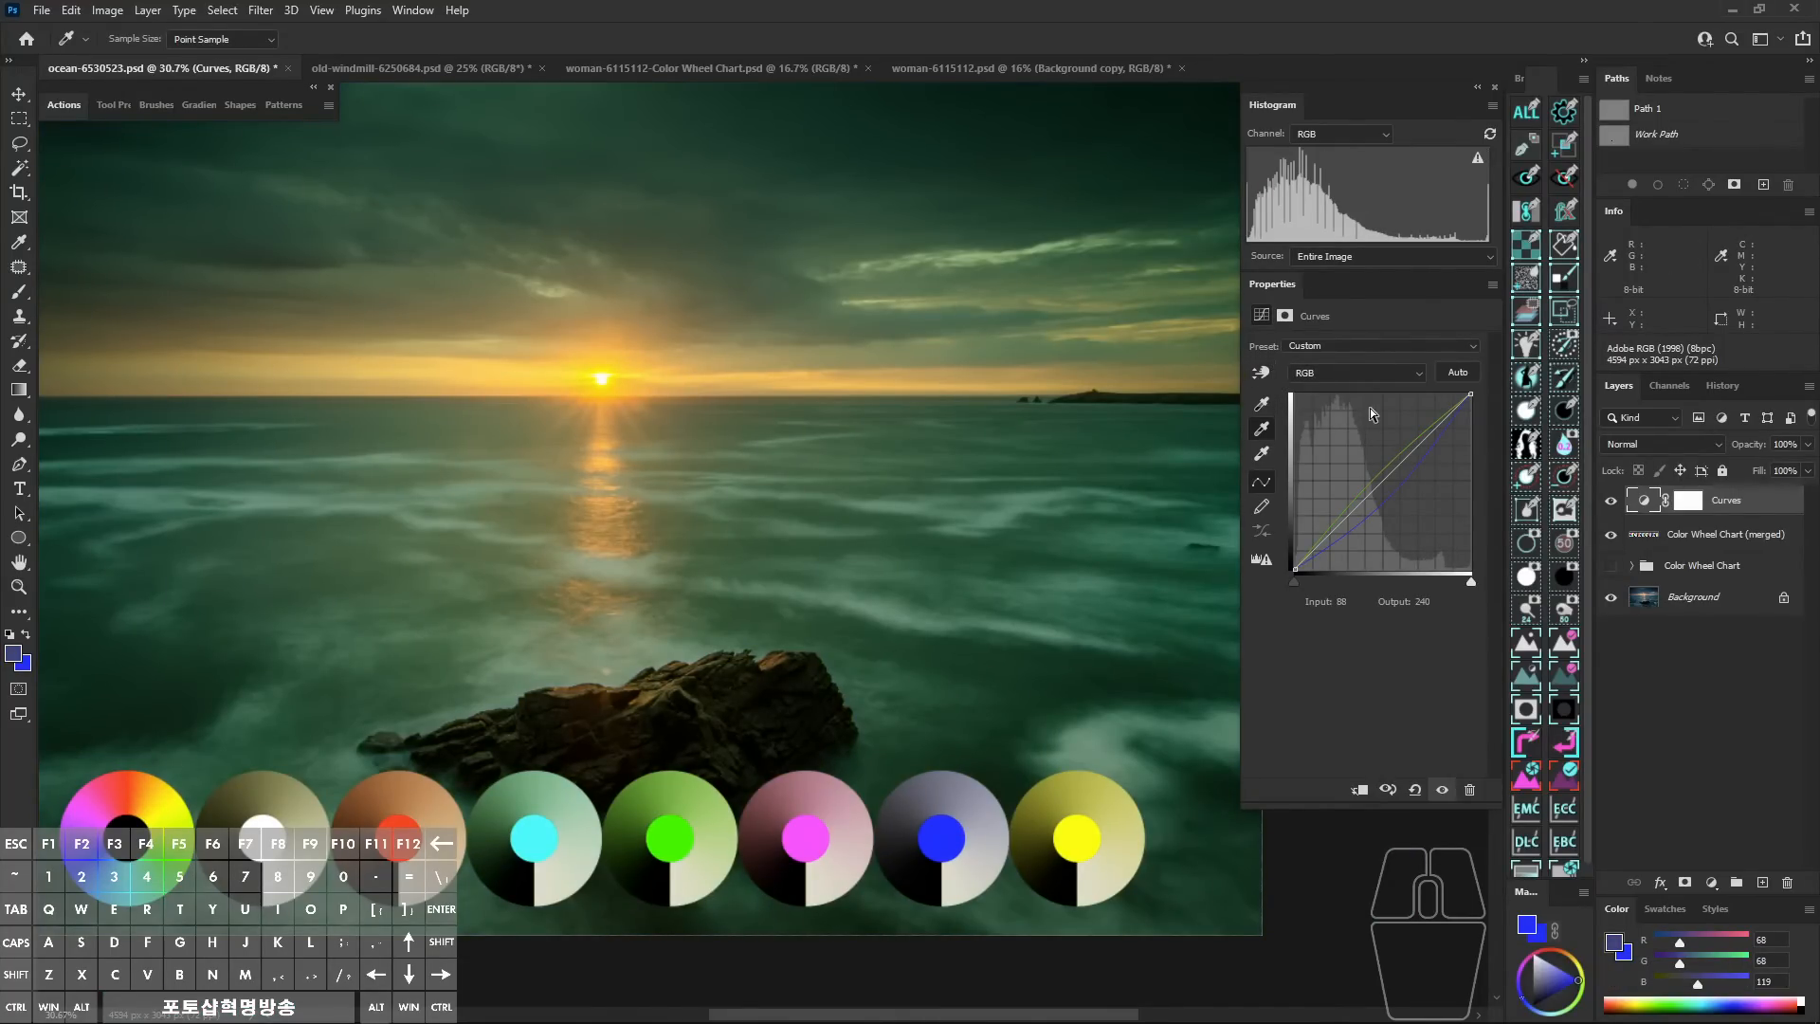
click(1373, 374)
click(1386, 417)
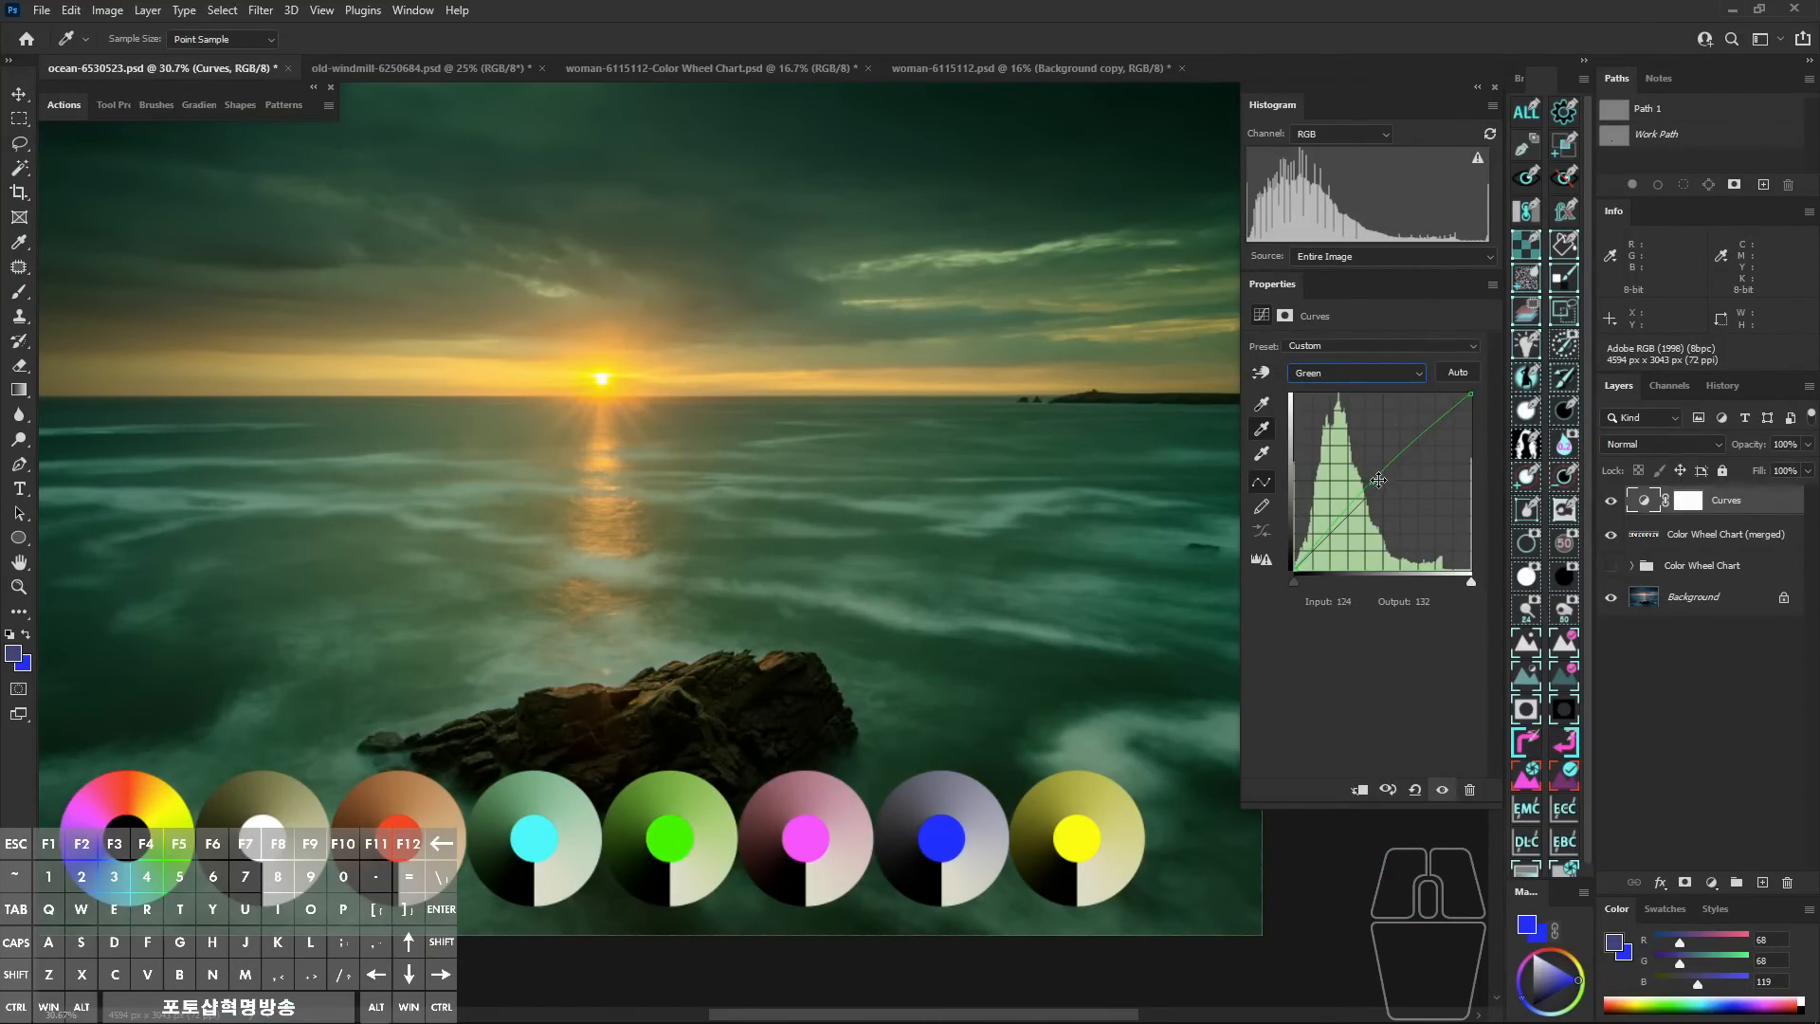
click(1377, 481)
click(1385, 380)
click(1386, 432)
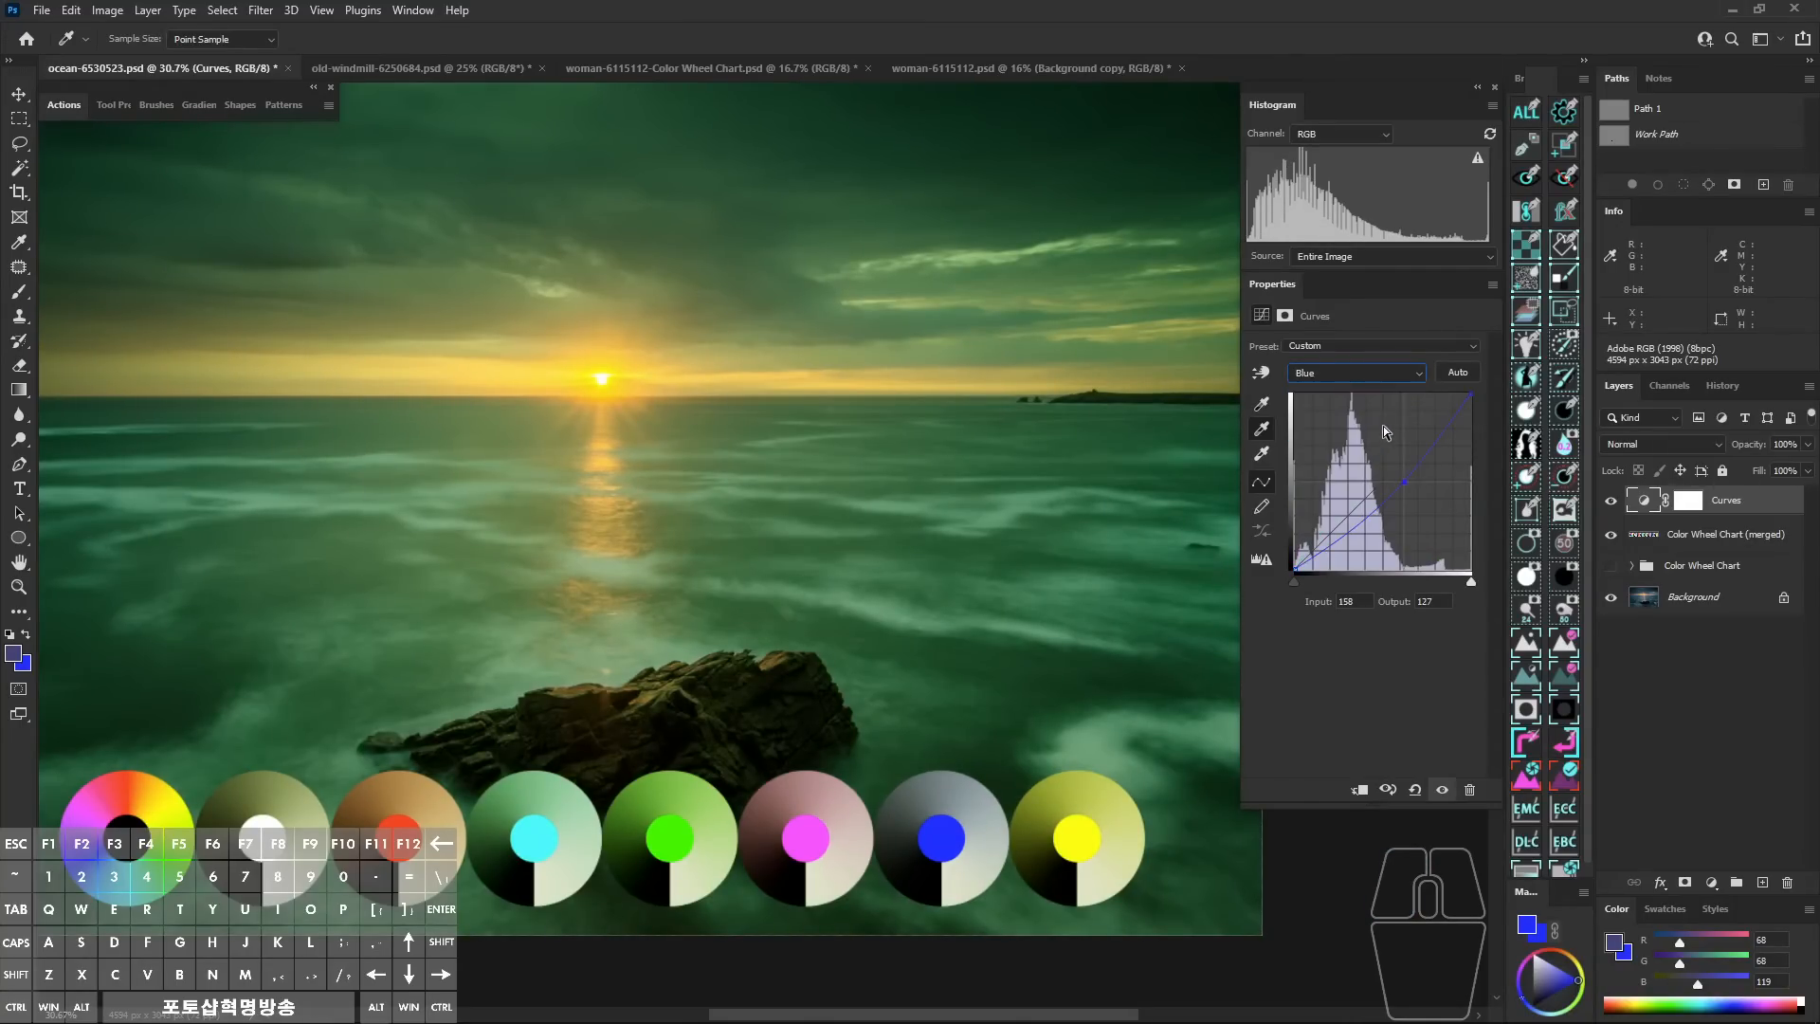
mouse_move(1403, 481)
mouse_down()
mouse_move(1404, 496)
mouse_move(1376, 462)
mouse_up()
click(1366, 377)
click(1350, 404)
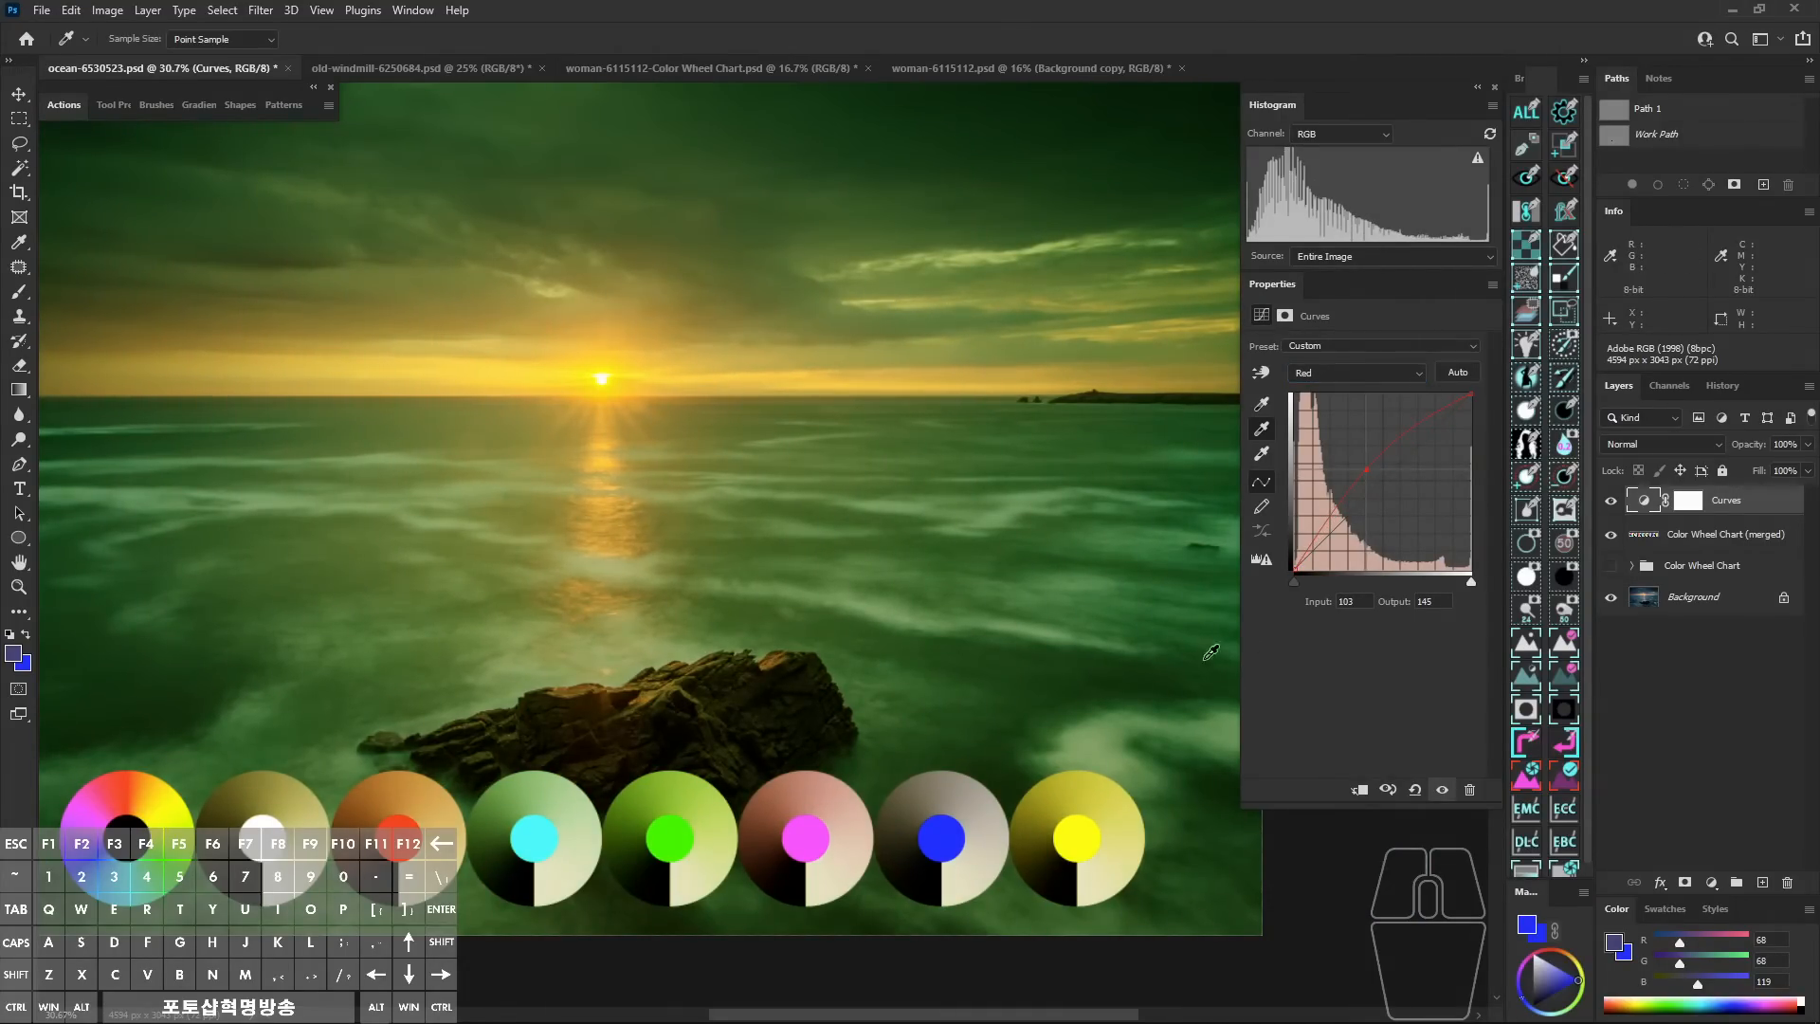
click(1415, 790)
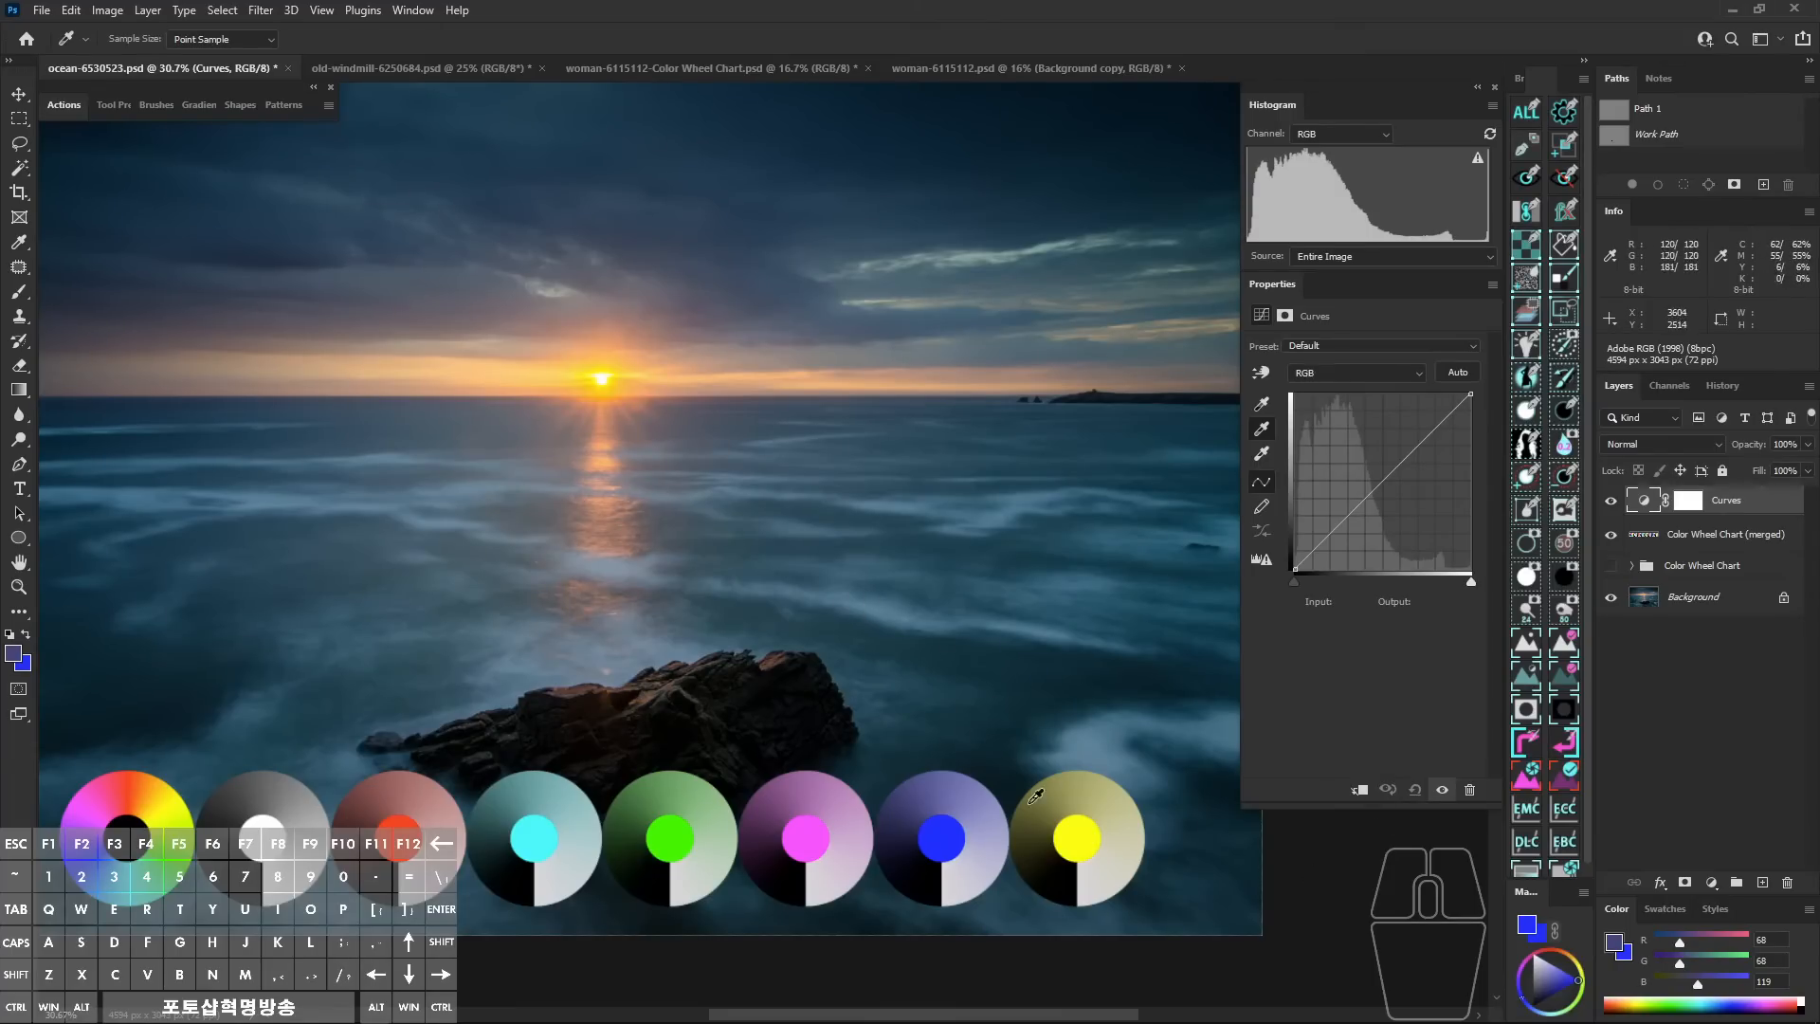
Sample the Curves gray point from the yellow wheel's pale yellow tone to shift the seascape toward blue.
key(space)
drag(1081, 828, 1078, 827)
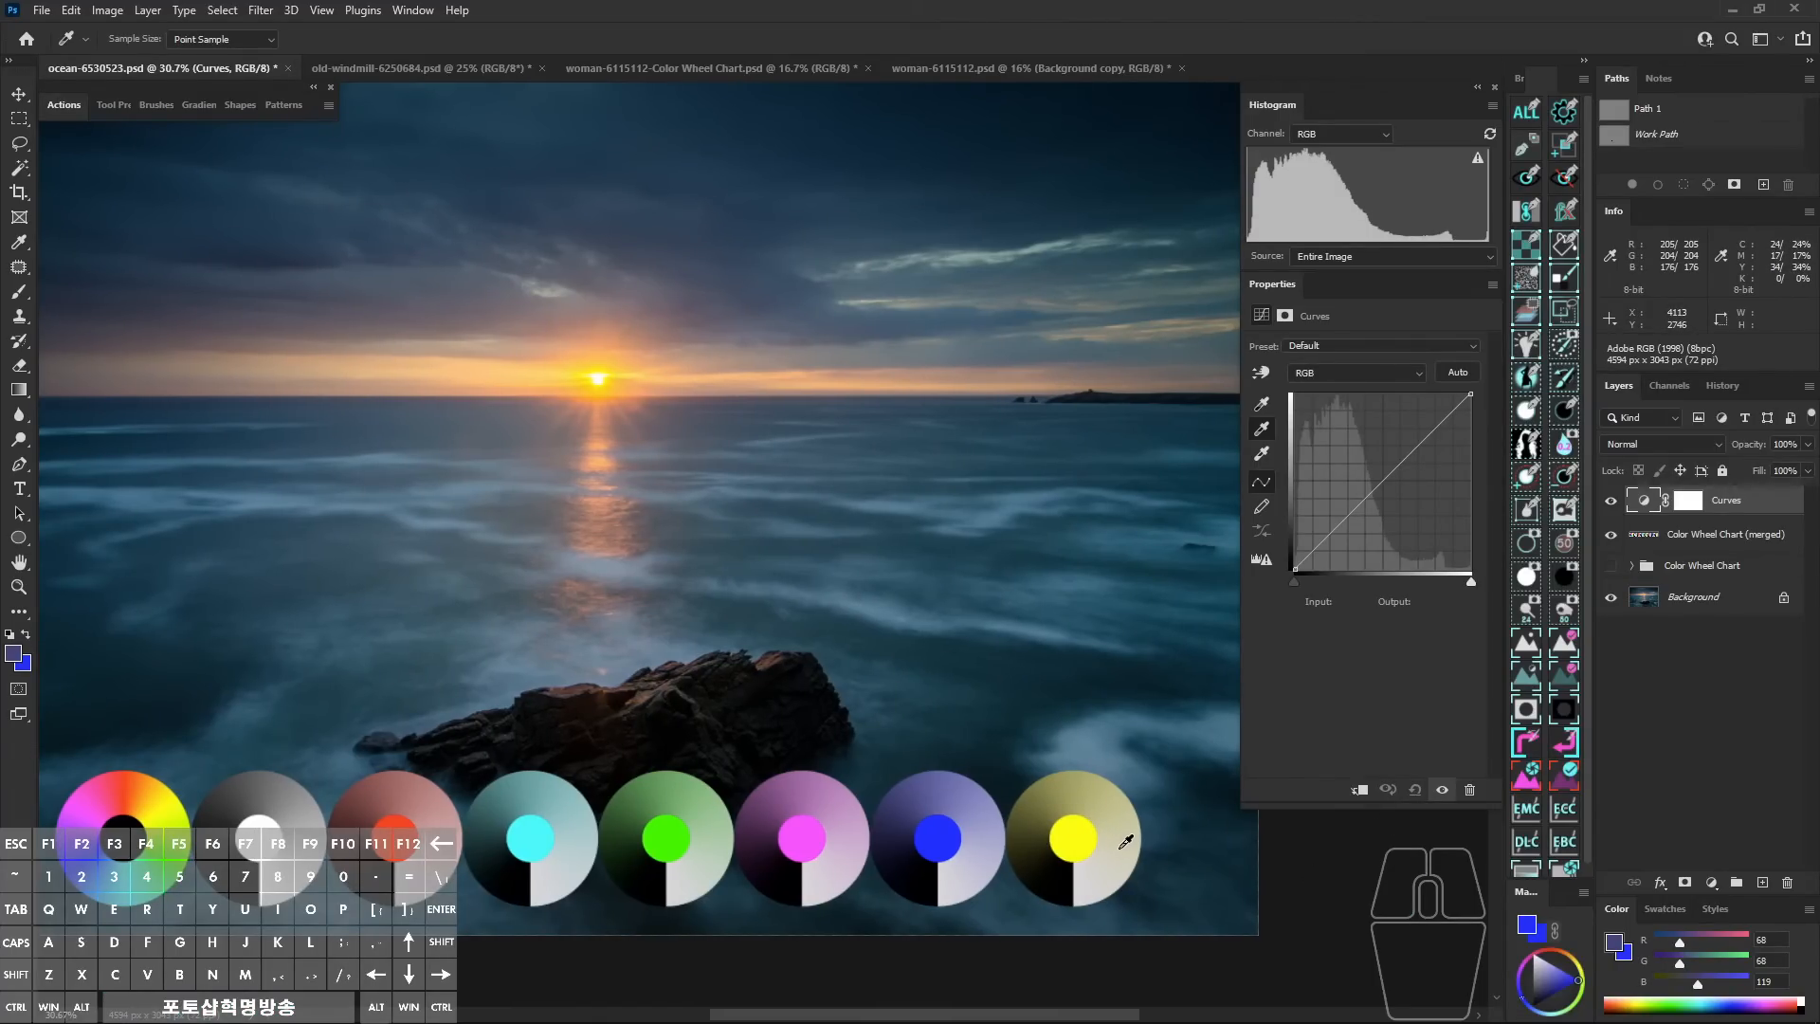
click(1128, 831)
key(ctrl+space)
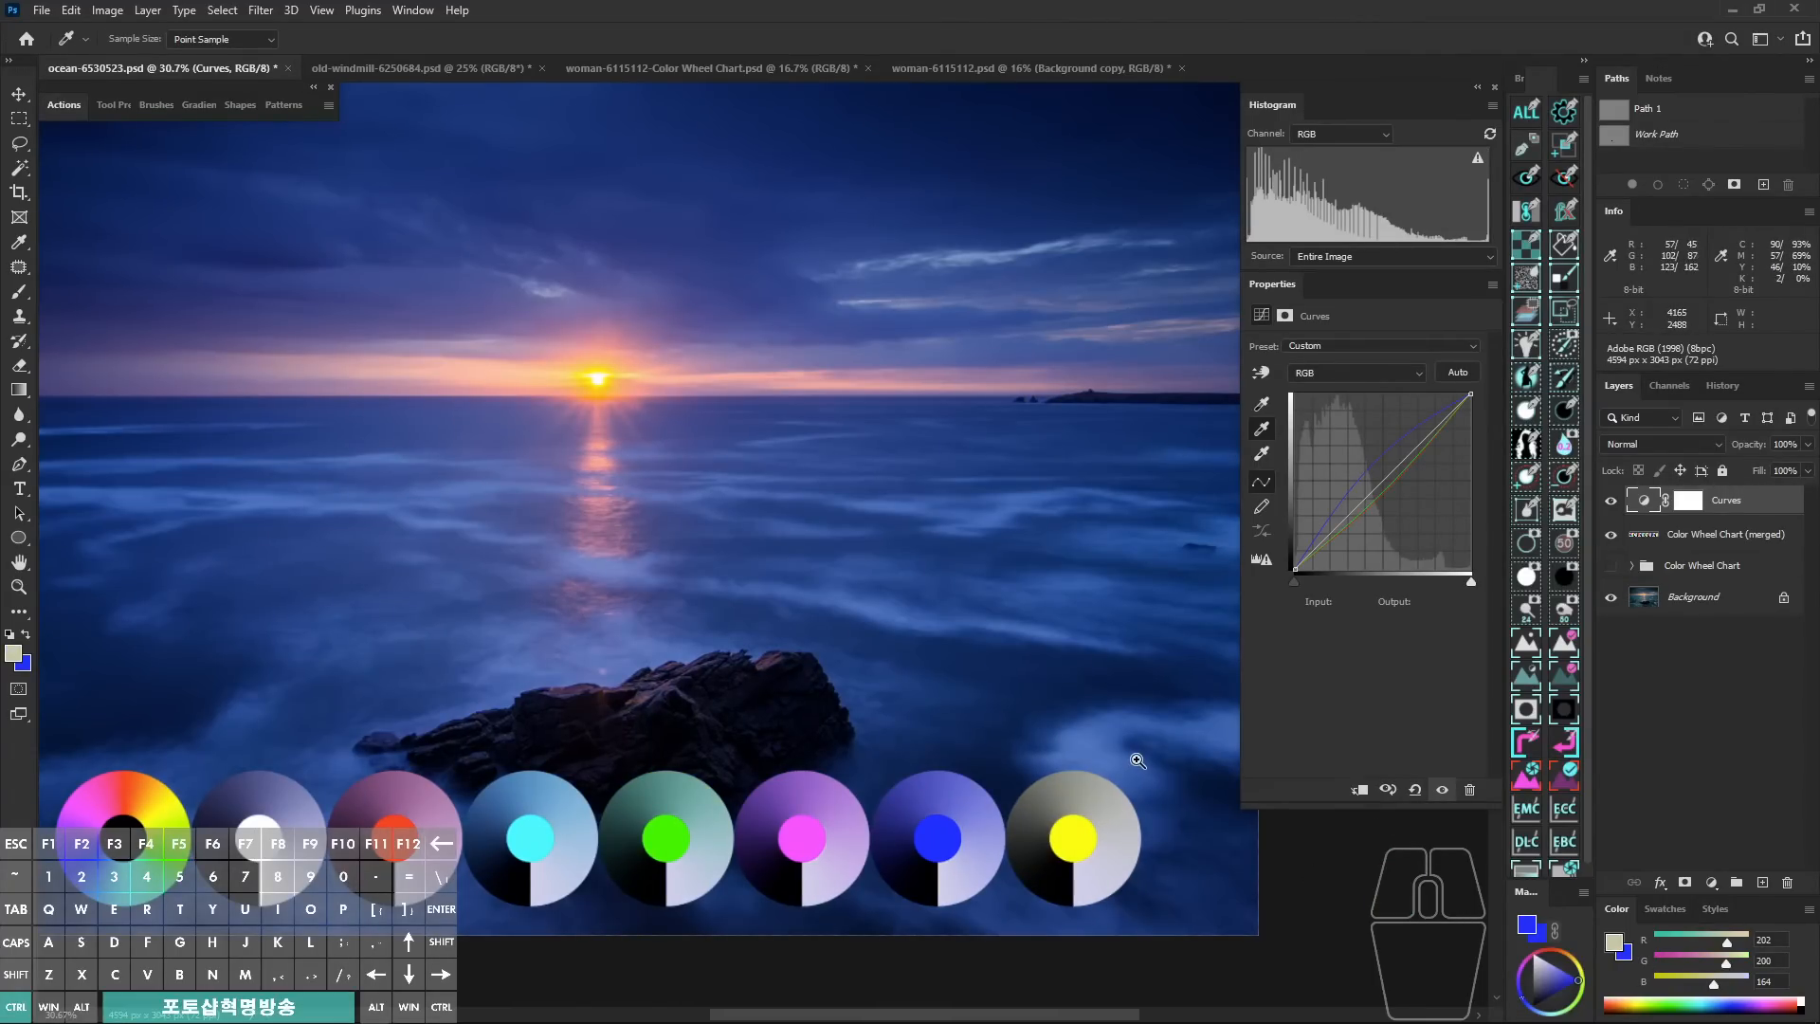
drag(1126, 829, 1124, 738)
key(space)
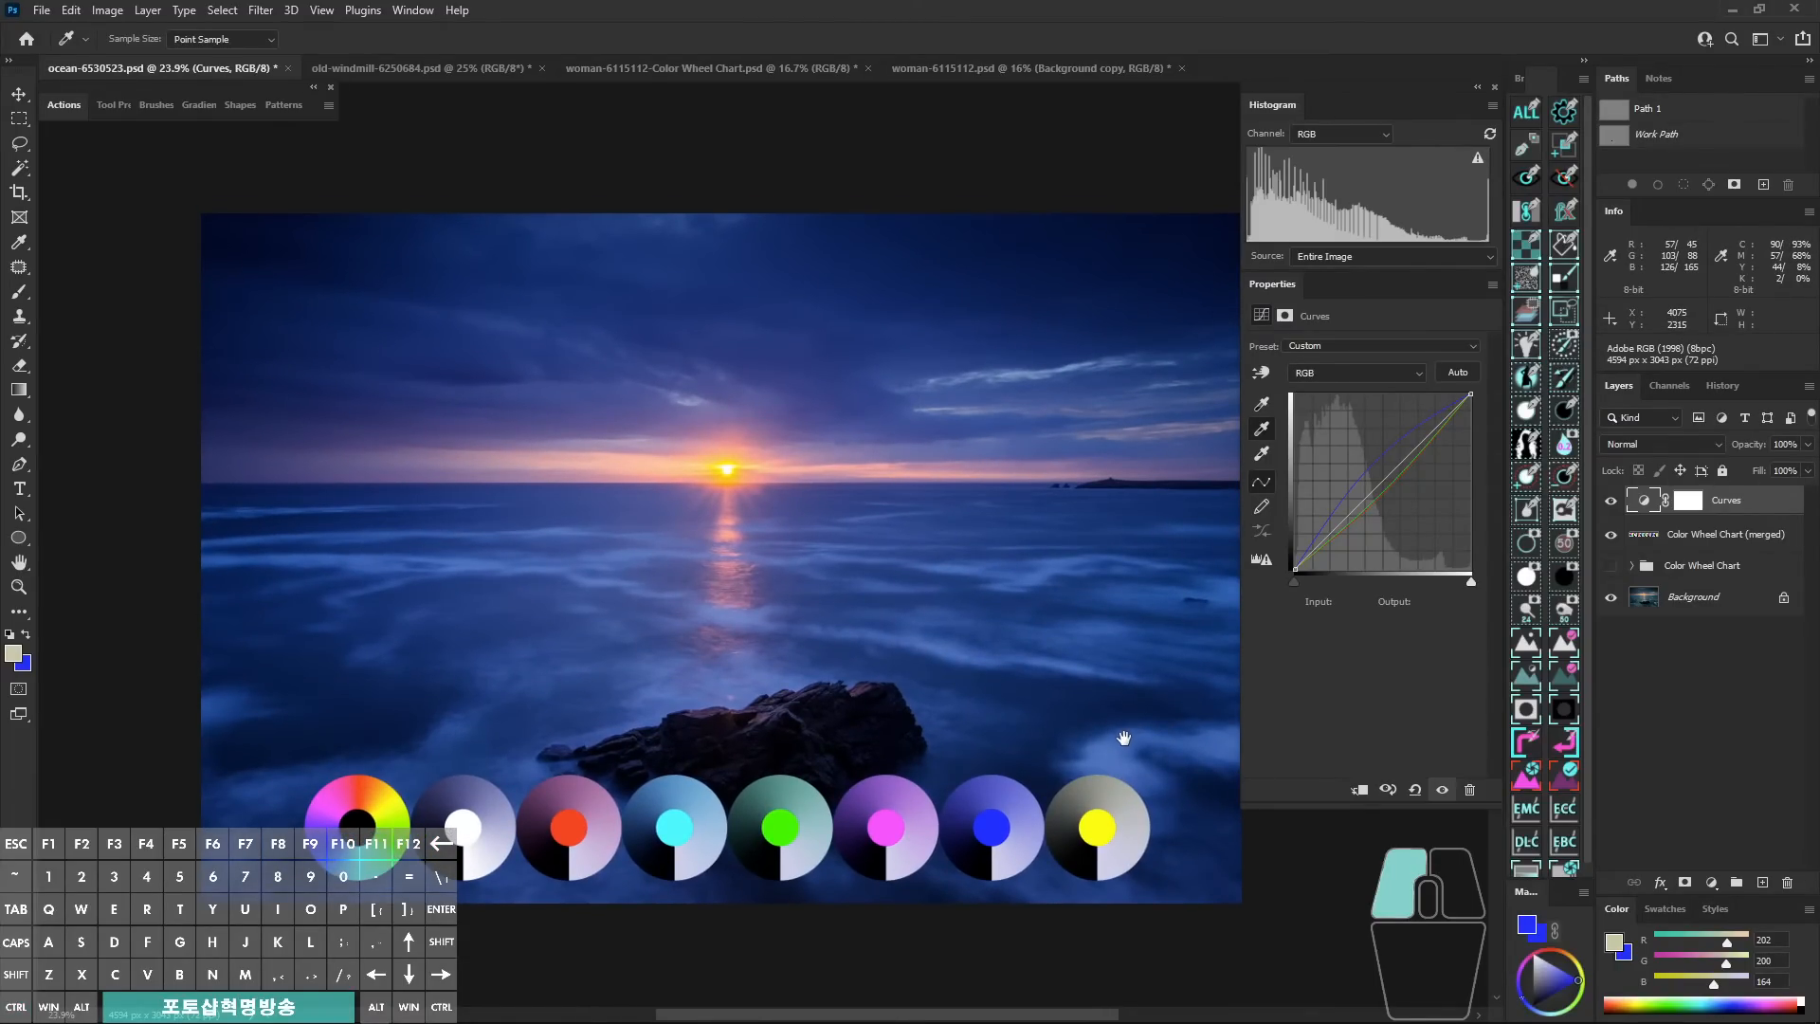
Move the merged Color Wheel Chart layer above Curves, and add a new Curves adjustment on top with the black-point eyedropper active.
key(v)
click(1696, 537)
drag(1690, 538, 1690, 495)
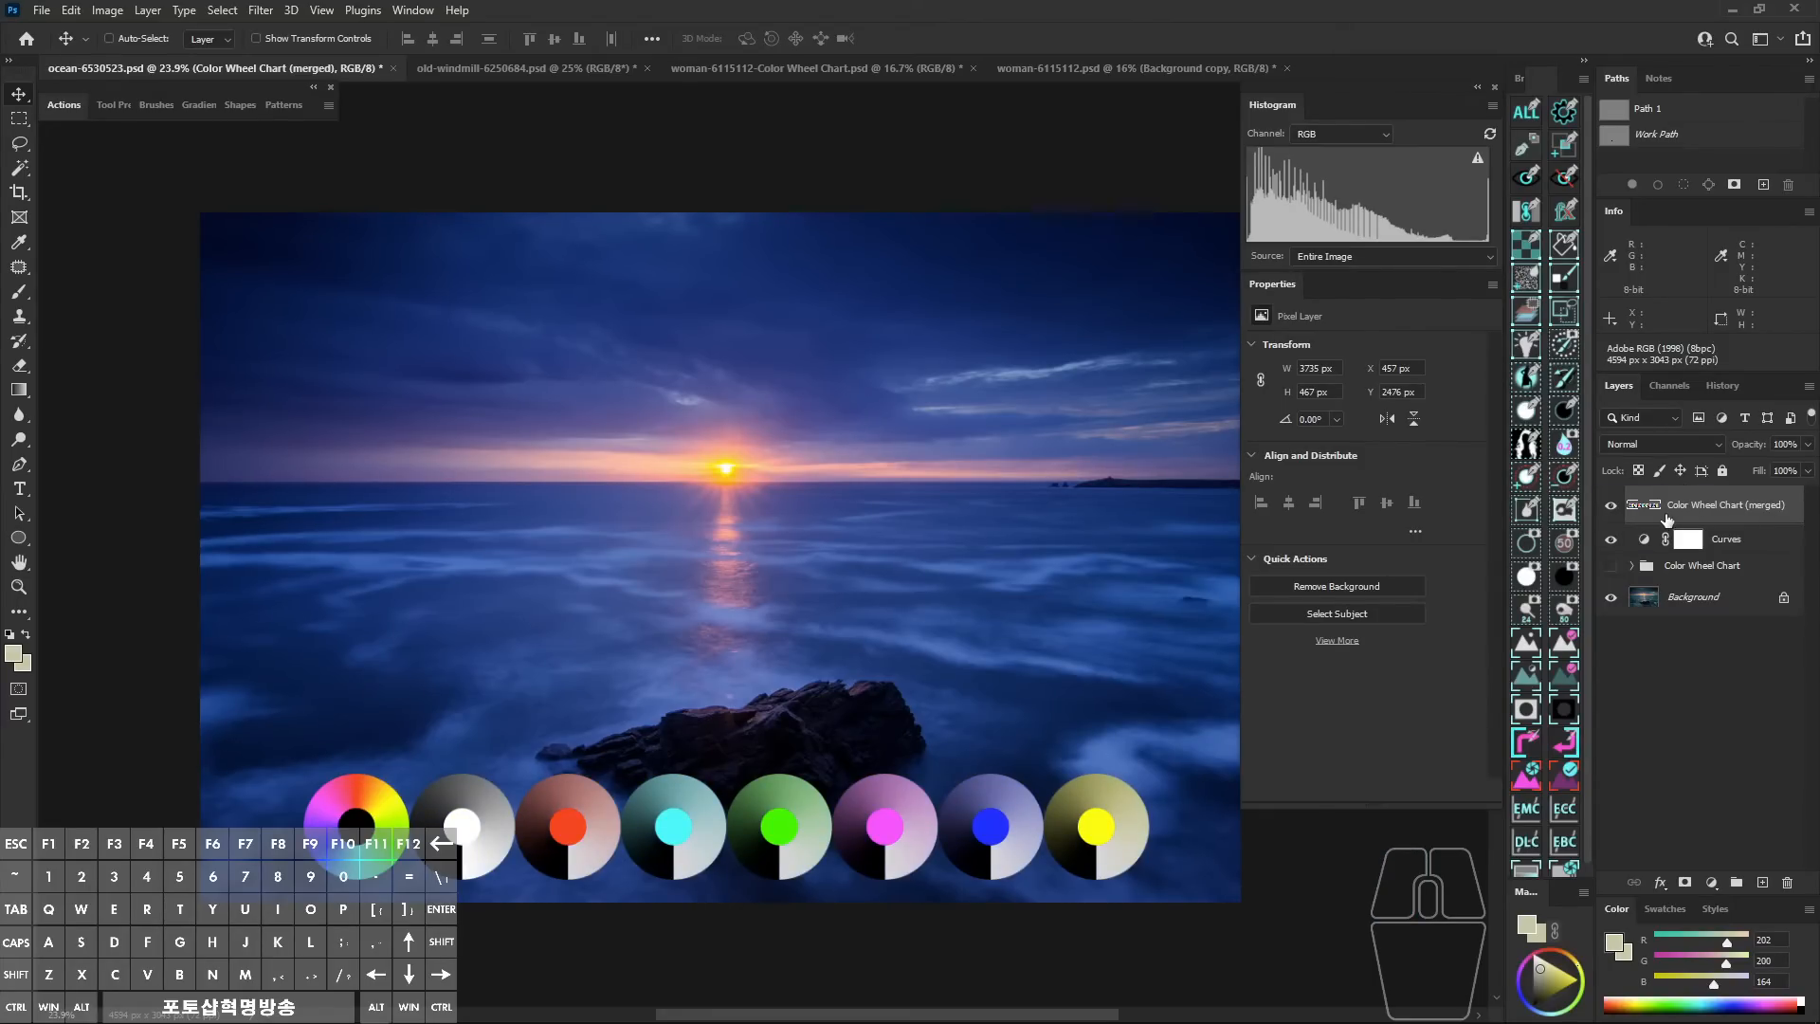
key(ctrl+shift+m)
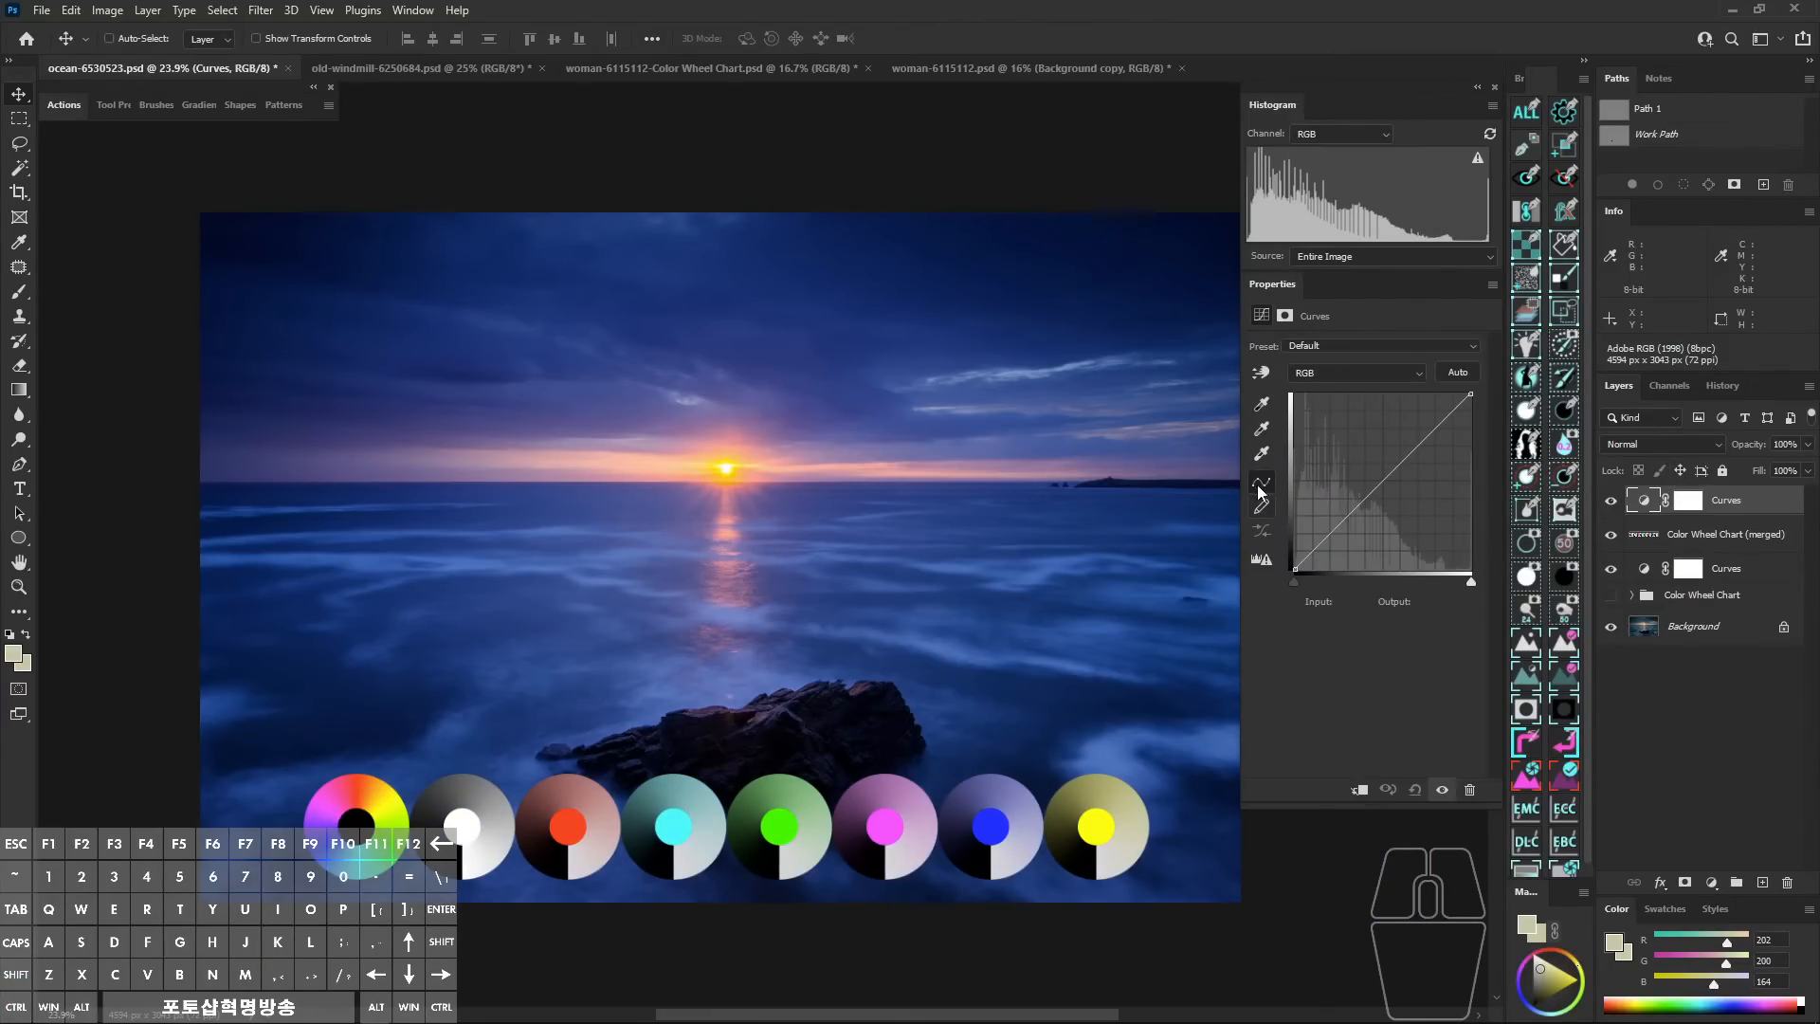
click(1261, 406)
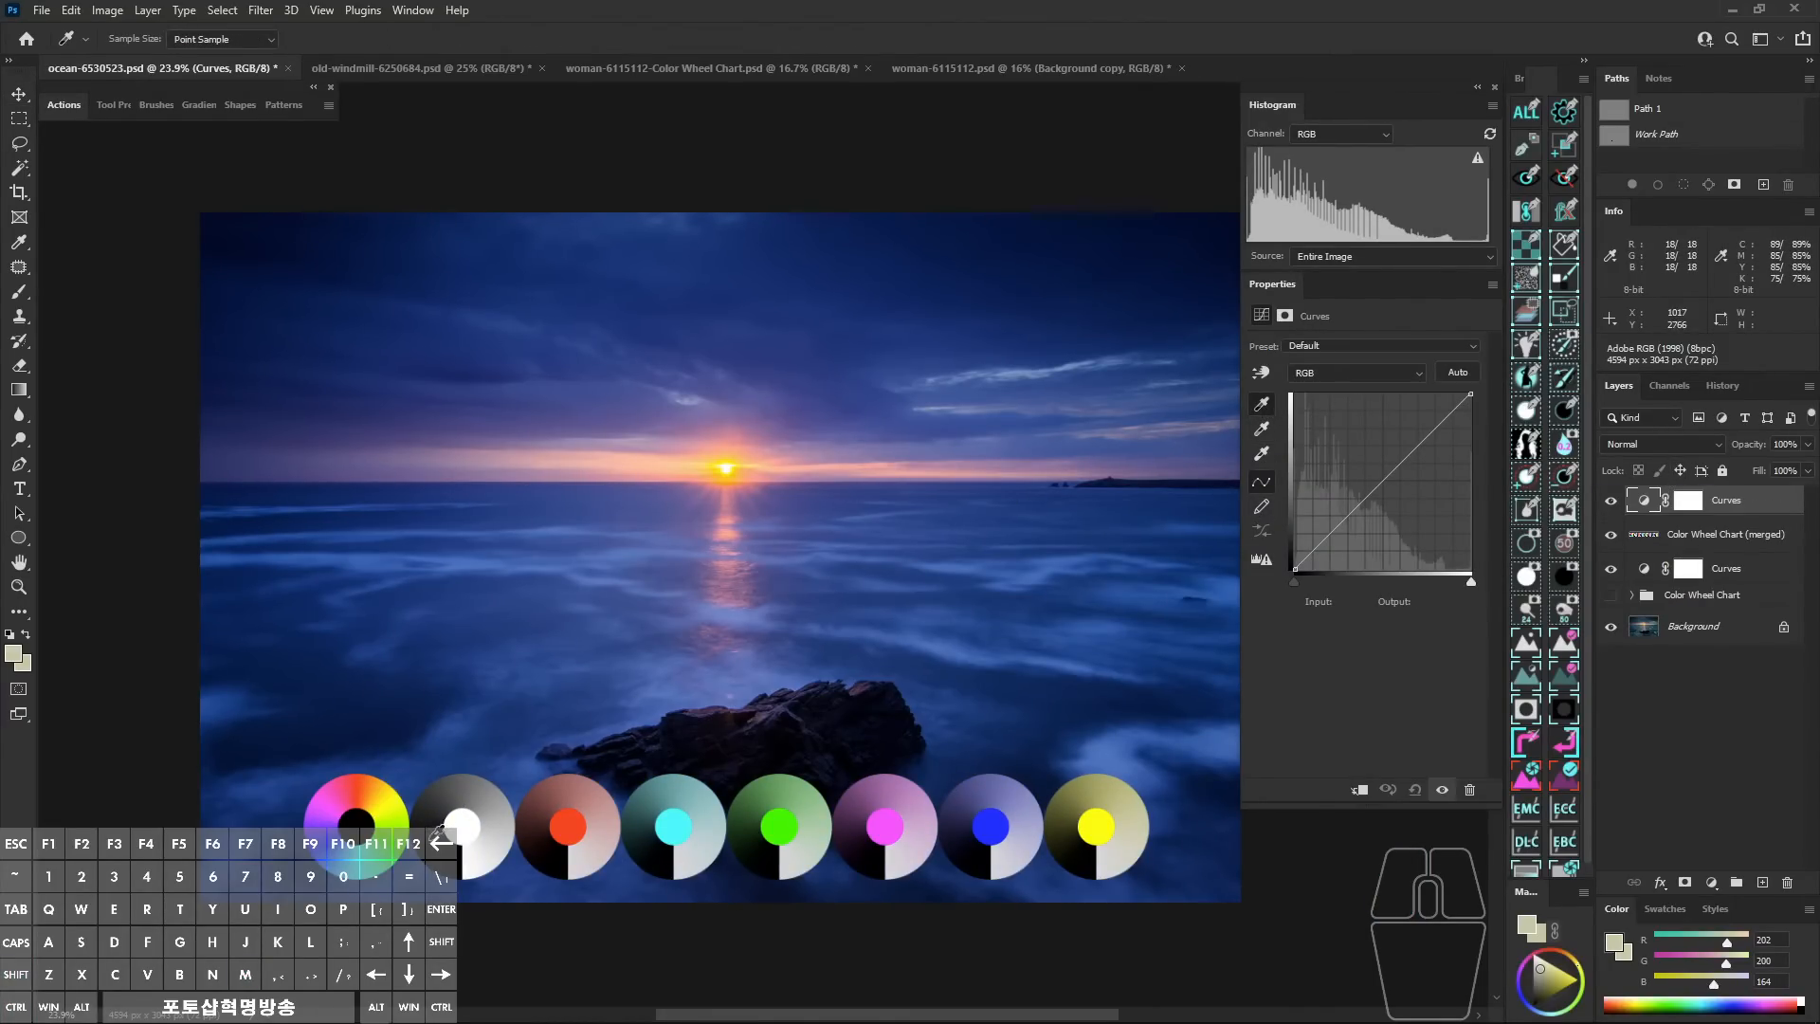
Sample the Curves black point from the grayscale wheel's near-black tone, and move the merged Color Wheel Chart layer above that Curves layer.
click(437, 838)
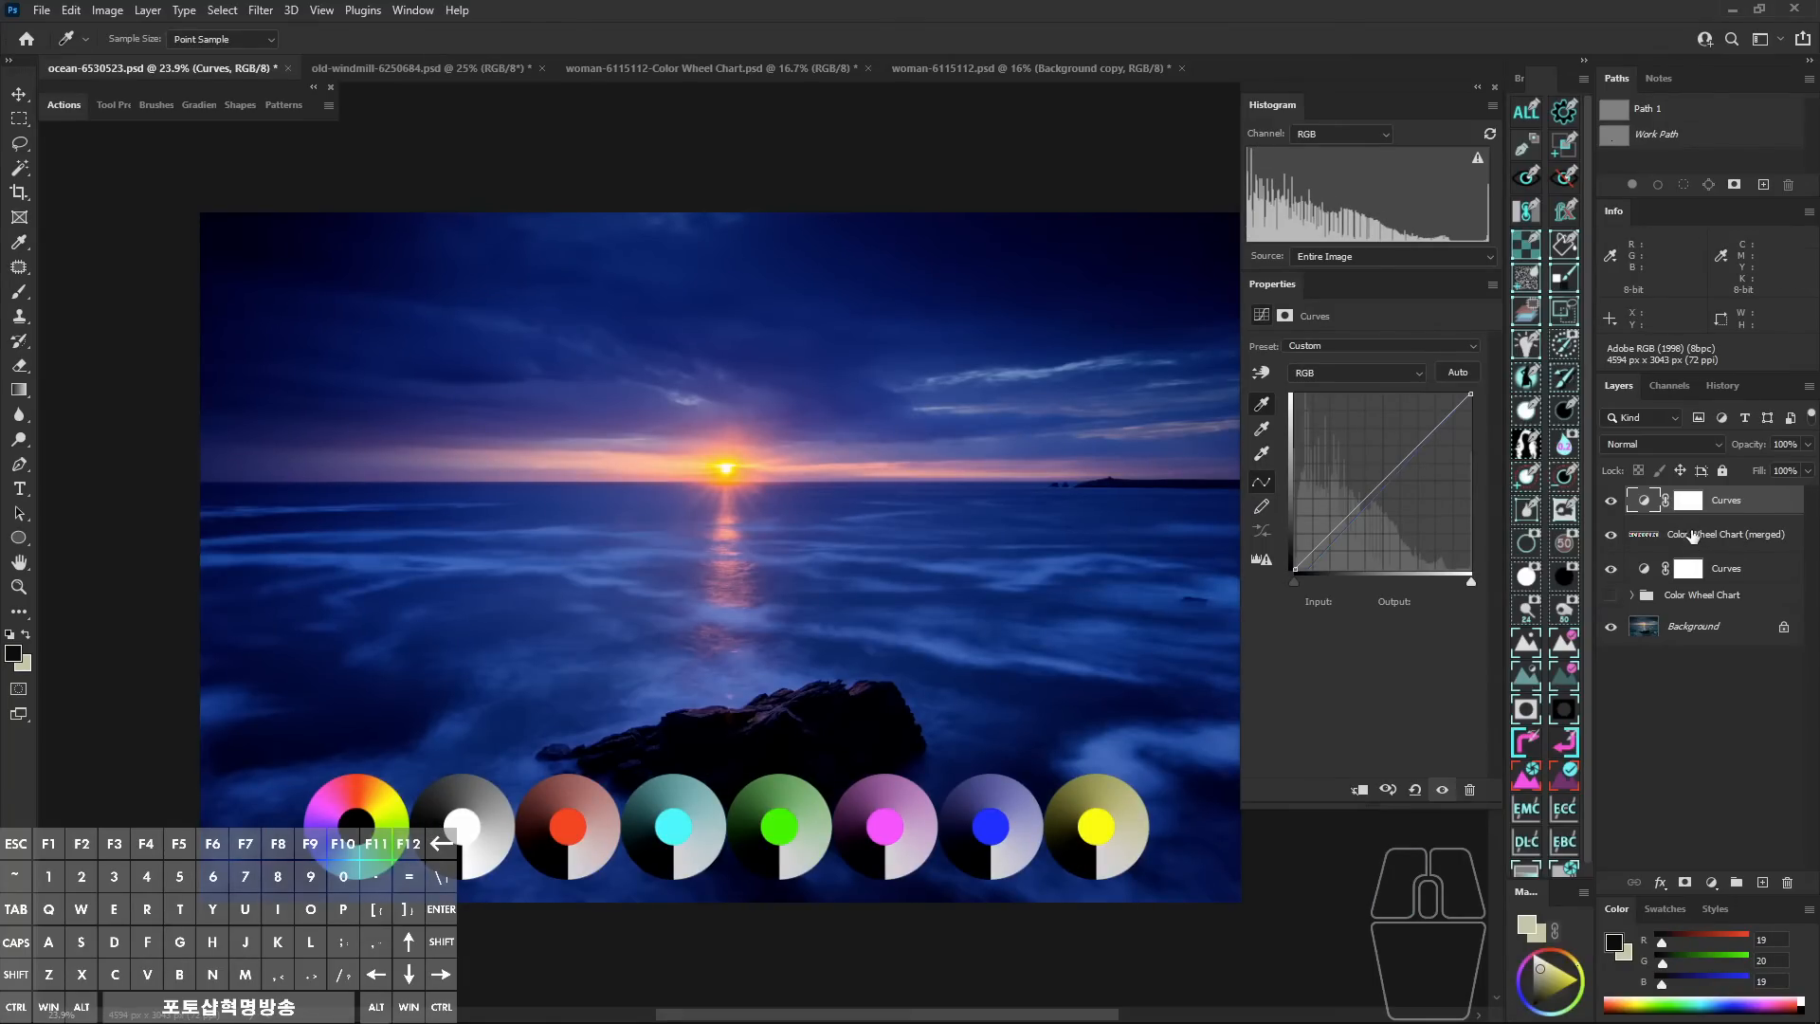
drag(1694, 537, 1693, 493)
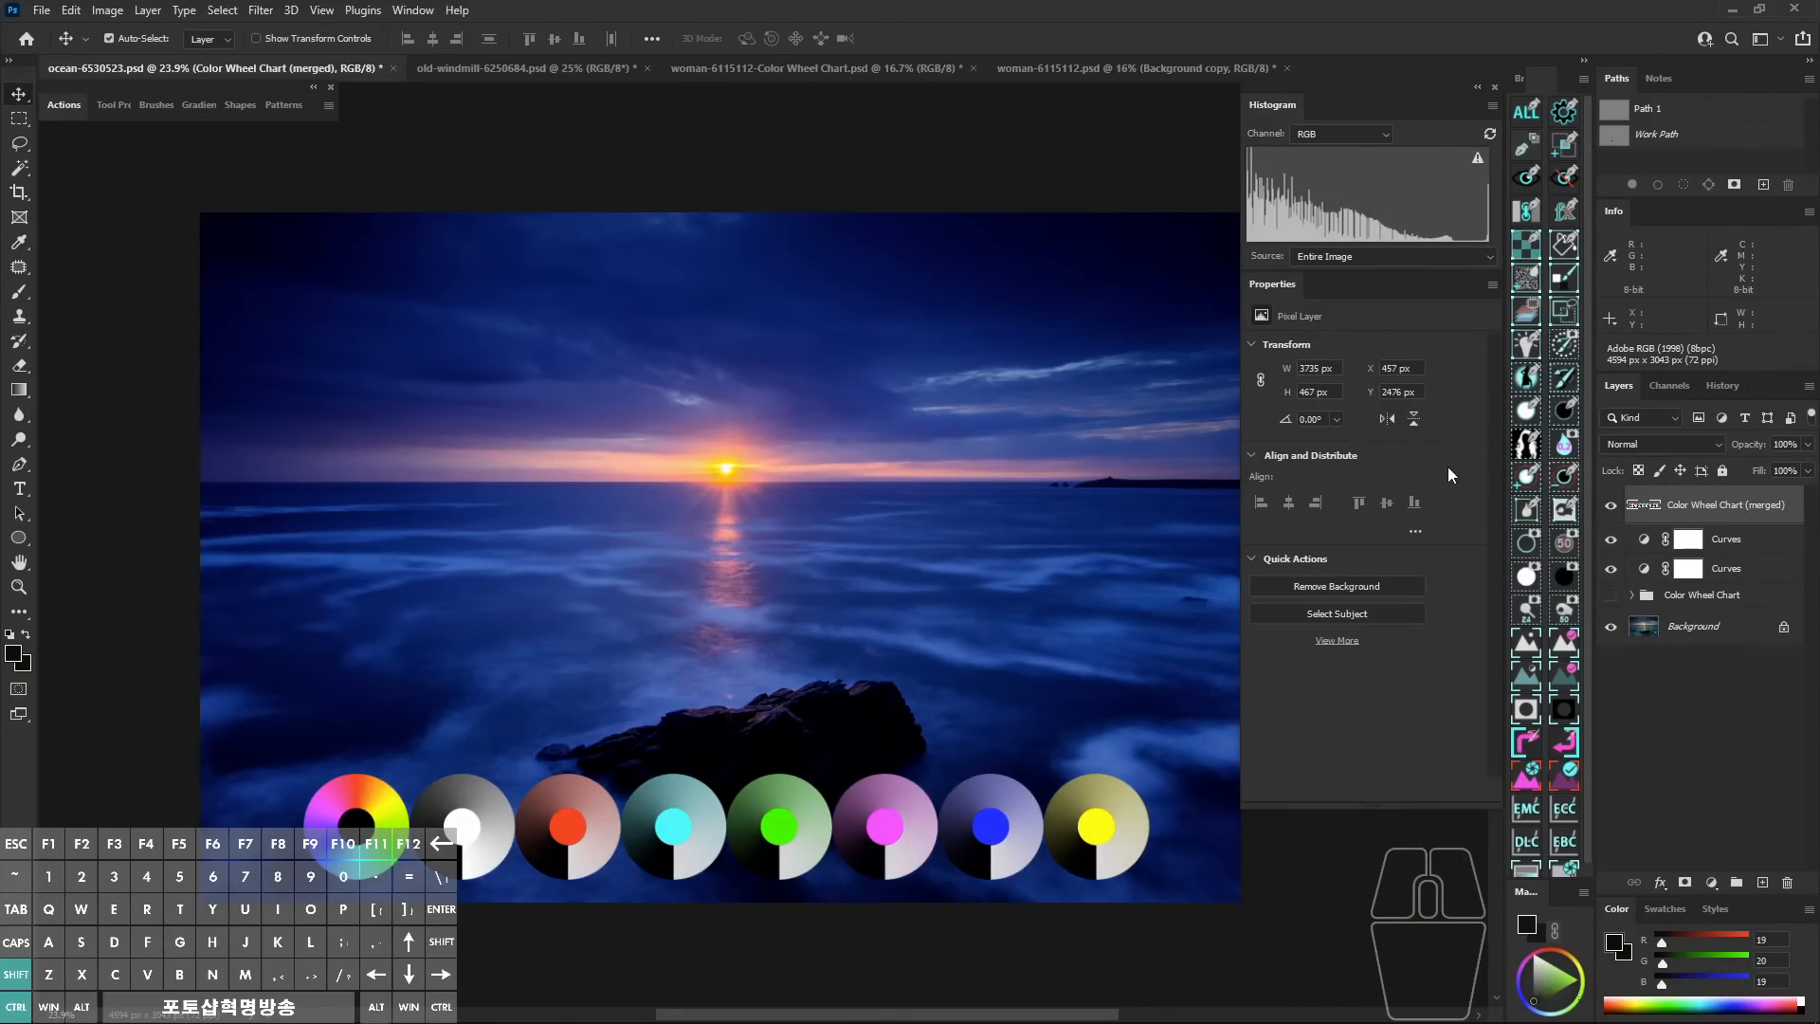
Add another Curves adjustment on top and sample its white point from the grayscale wheel's light gray tone.
key(ctrl+shift+m)
click(1262, 453)
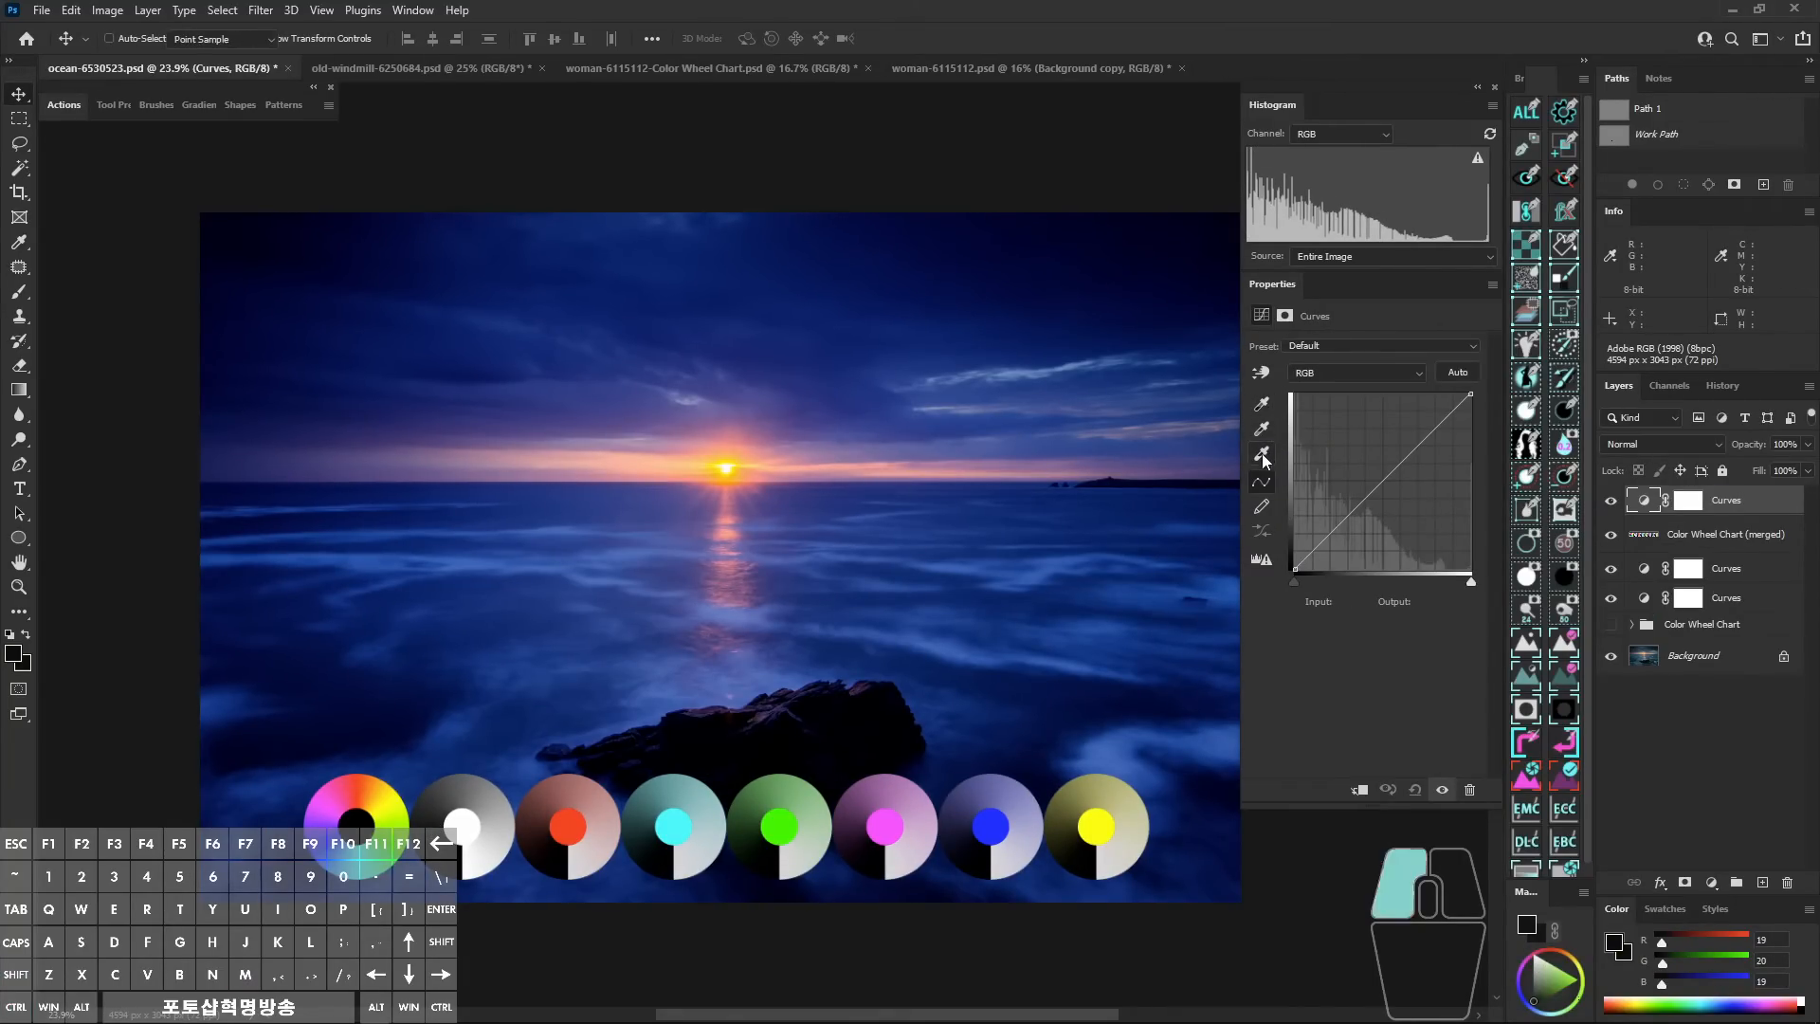
click(497, 837)
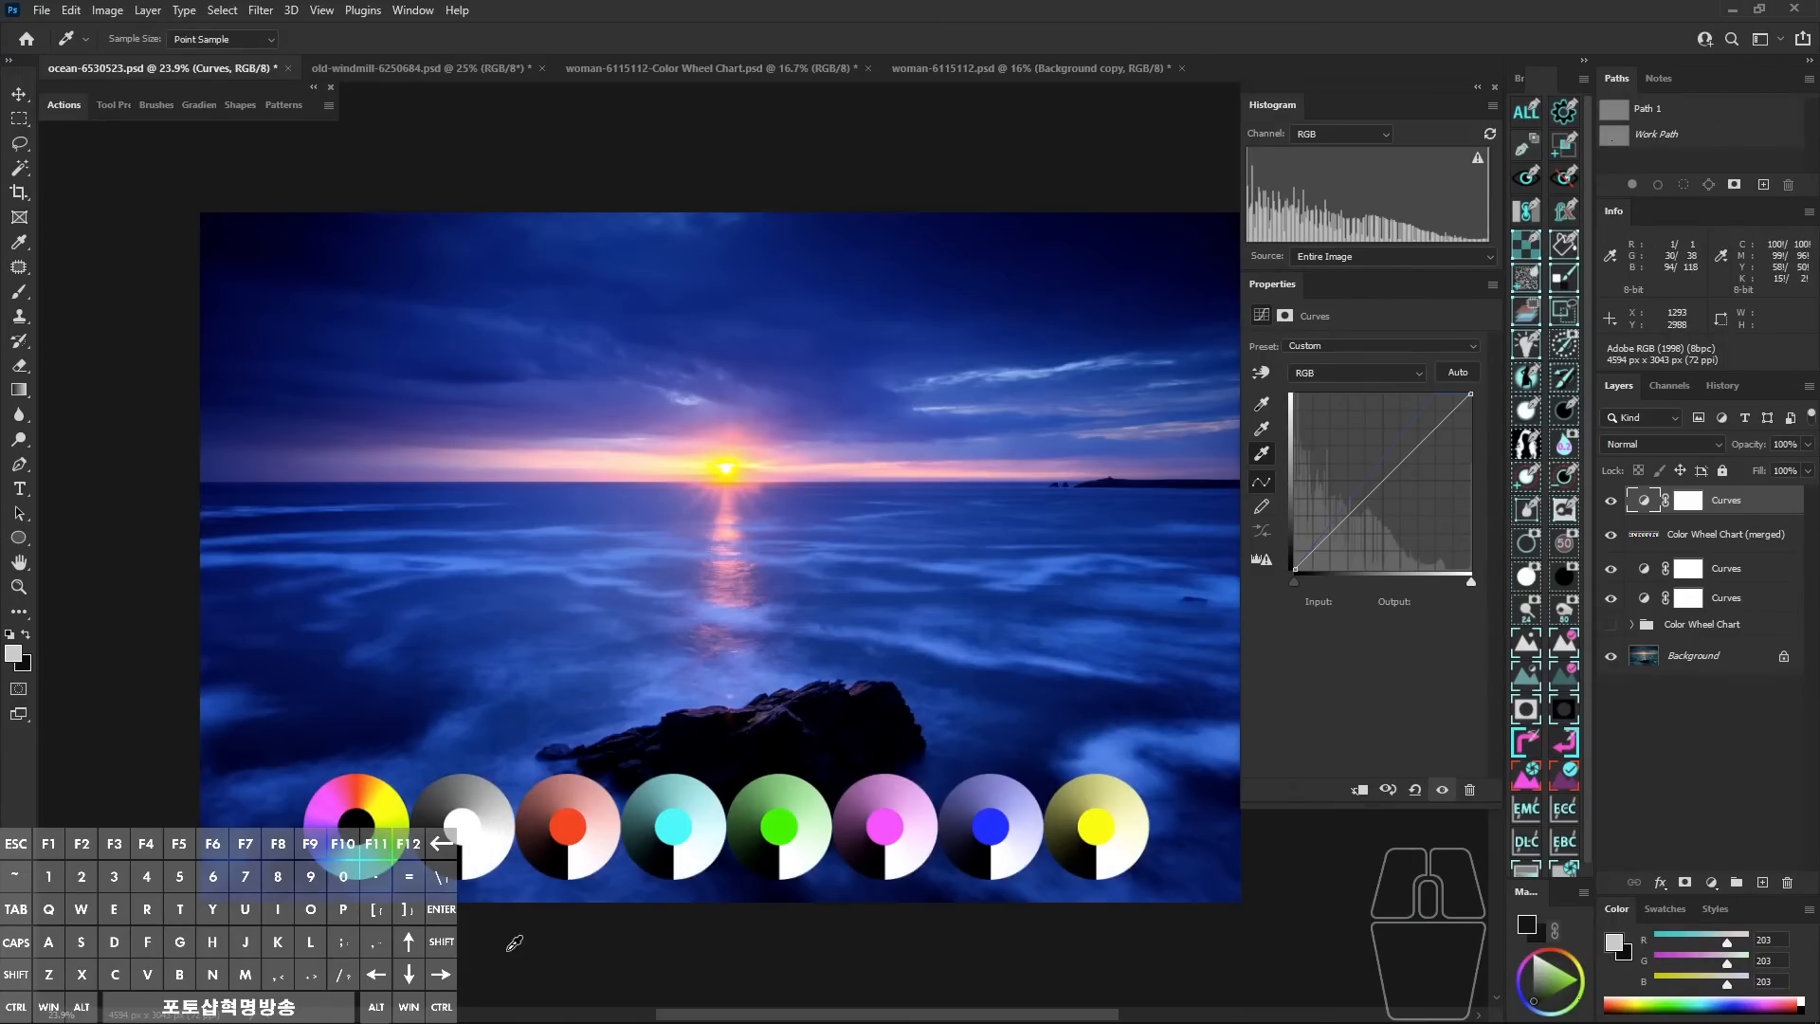
drag(1137, 691, 1118, 700)
key(alt+z)
mouse_move(1723, 544)
mouse_down()
mouse_move(1679, 516)
mouse_move(1698, 535)
mouse_move(1690, 486)
mouse_move(1700, 543)
mouse_move(1717, 481)
mouse_move(1707, 563)
mouse_up()
key(alt+z)
drag(1038, 734, 1039, 712)
key(alt+z)
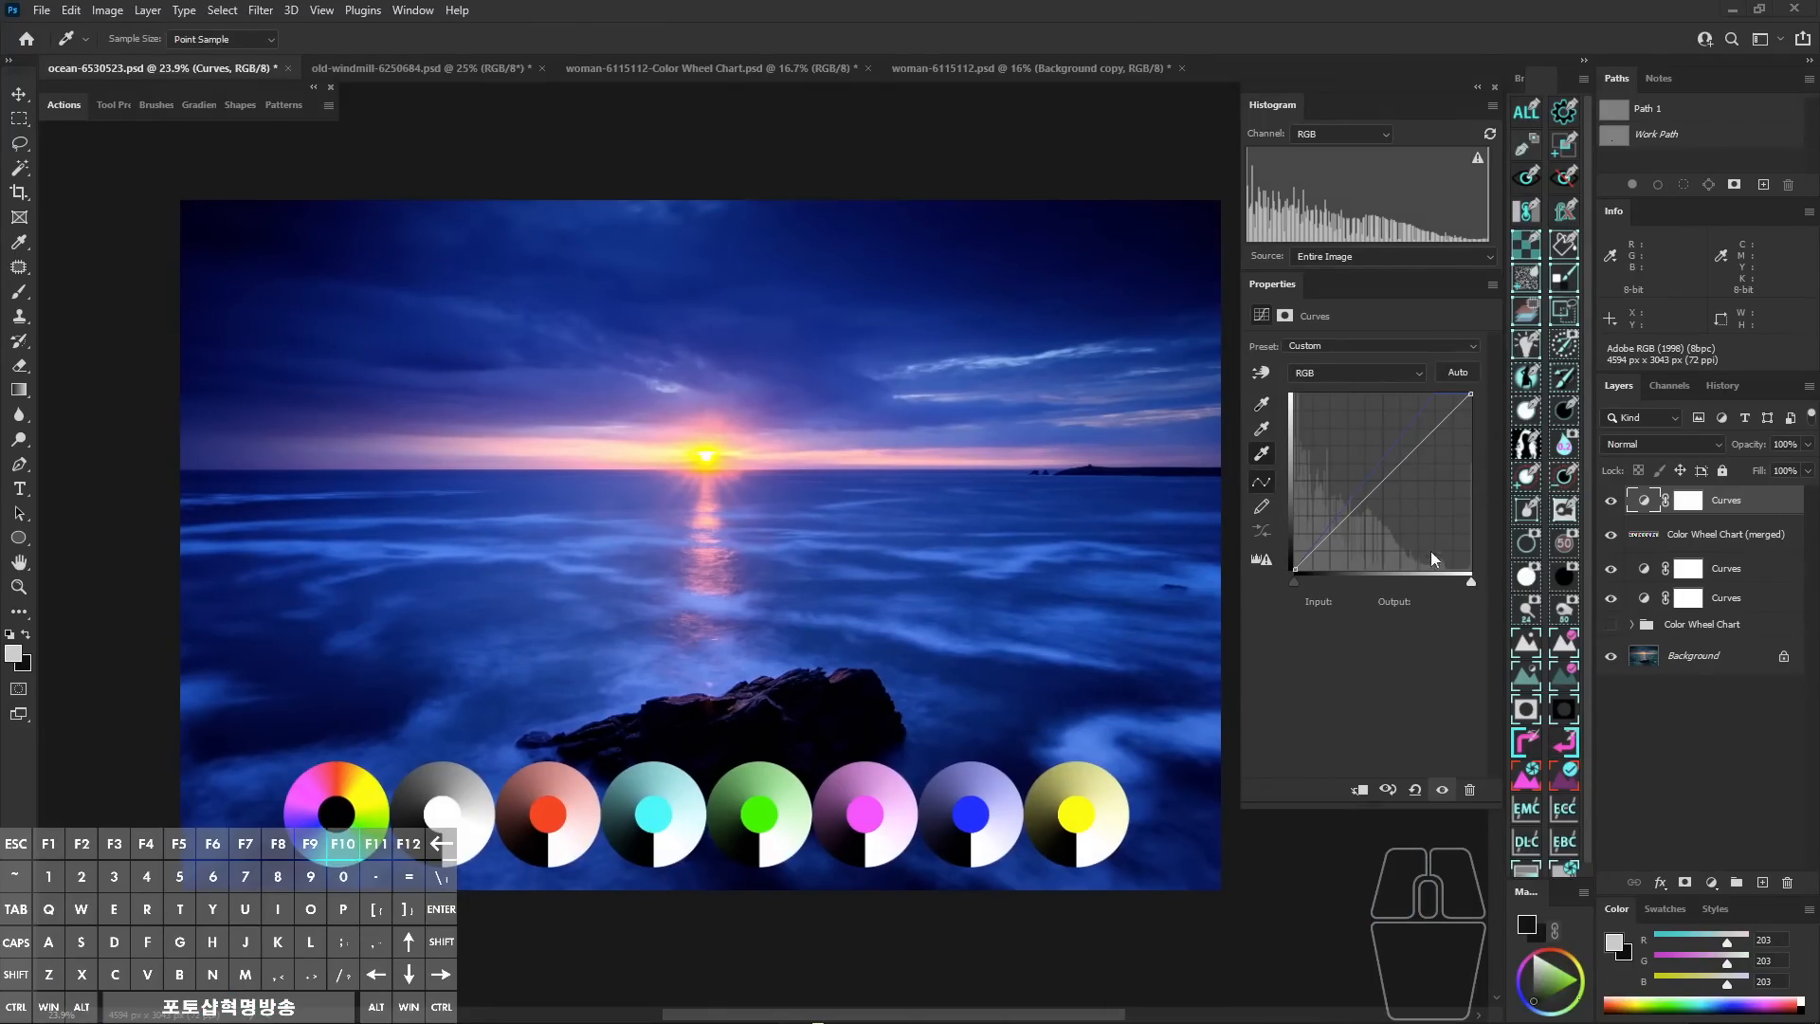
drag(1424, 572, 1373, 625)
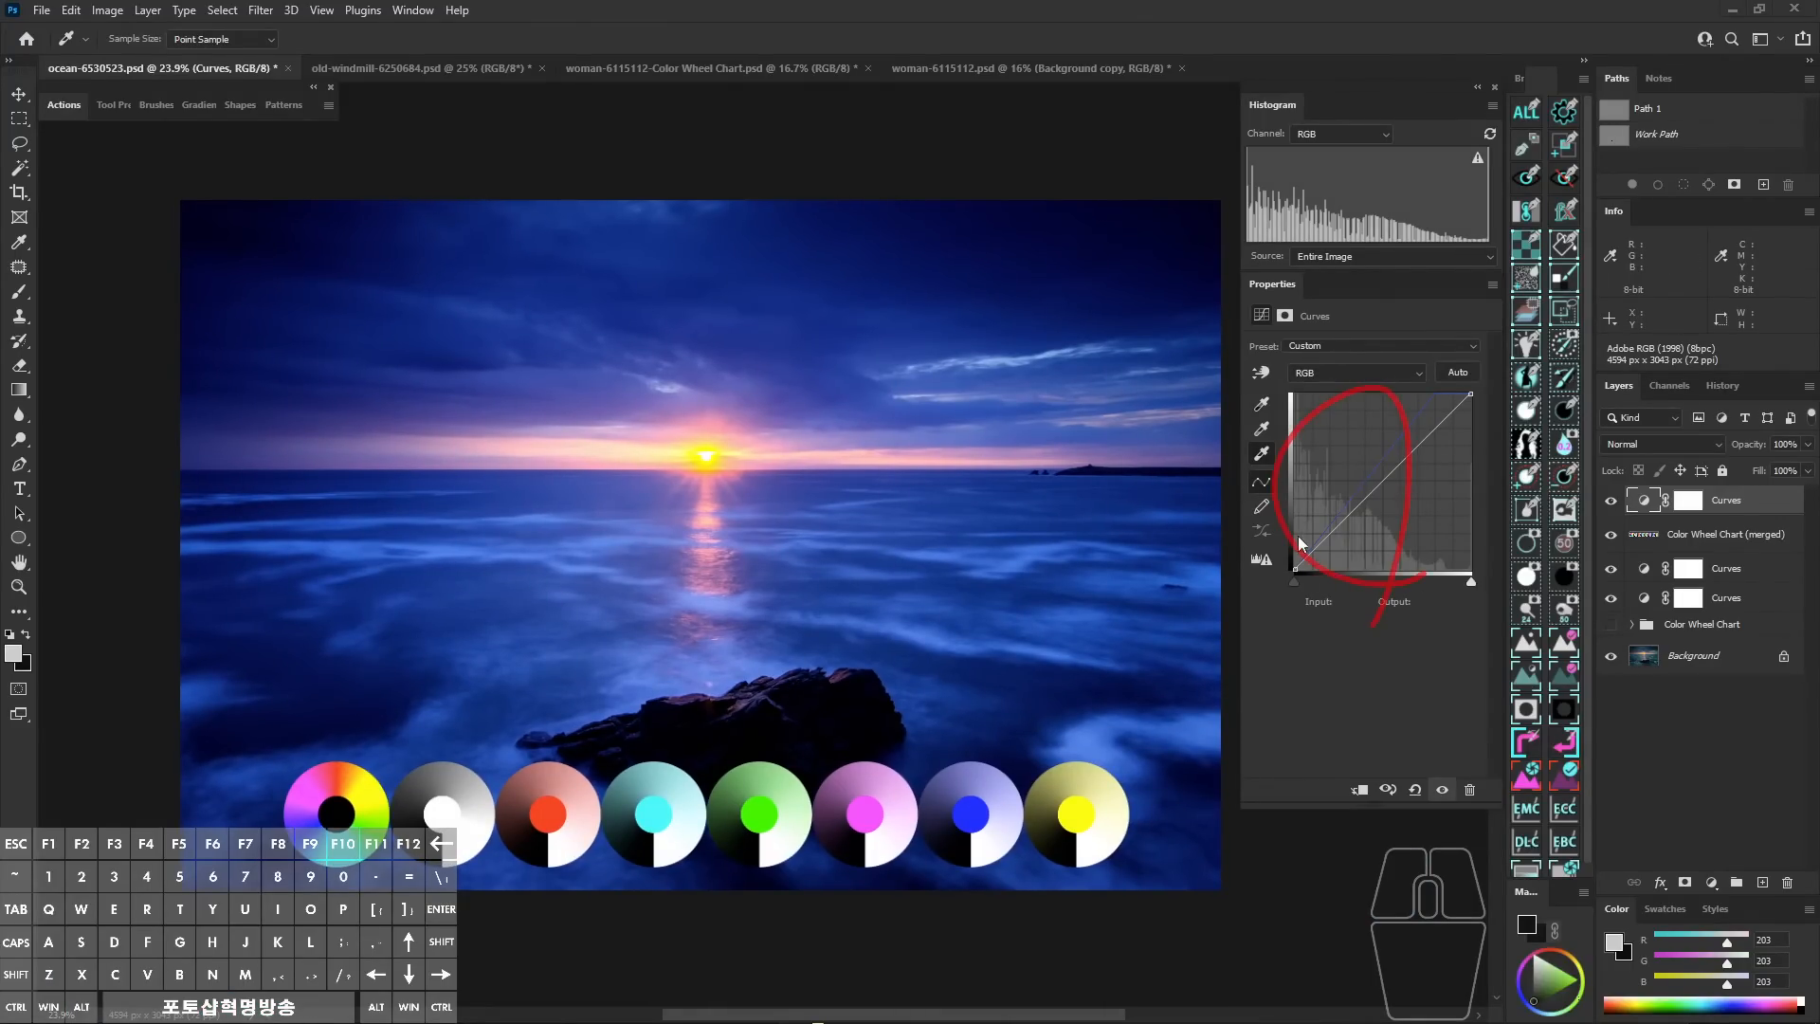
mouse_move(1283, 494)
mouse_down()
mouse_move(1250, 406)
mouse_move(1267, 421)
mouse_move(969, 724)
mouse_move(1105, 683)
mouse_up()
key(alt+z)
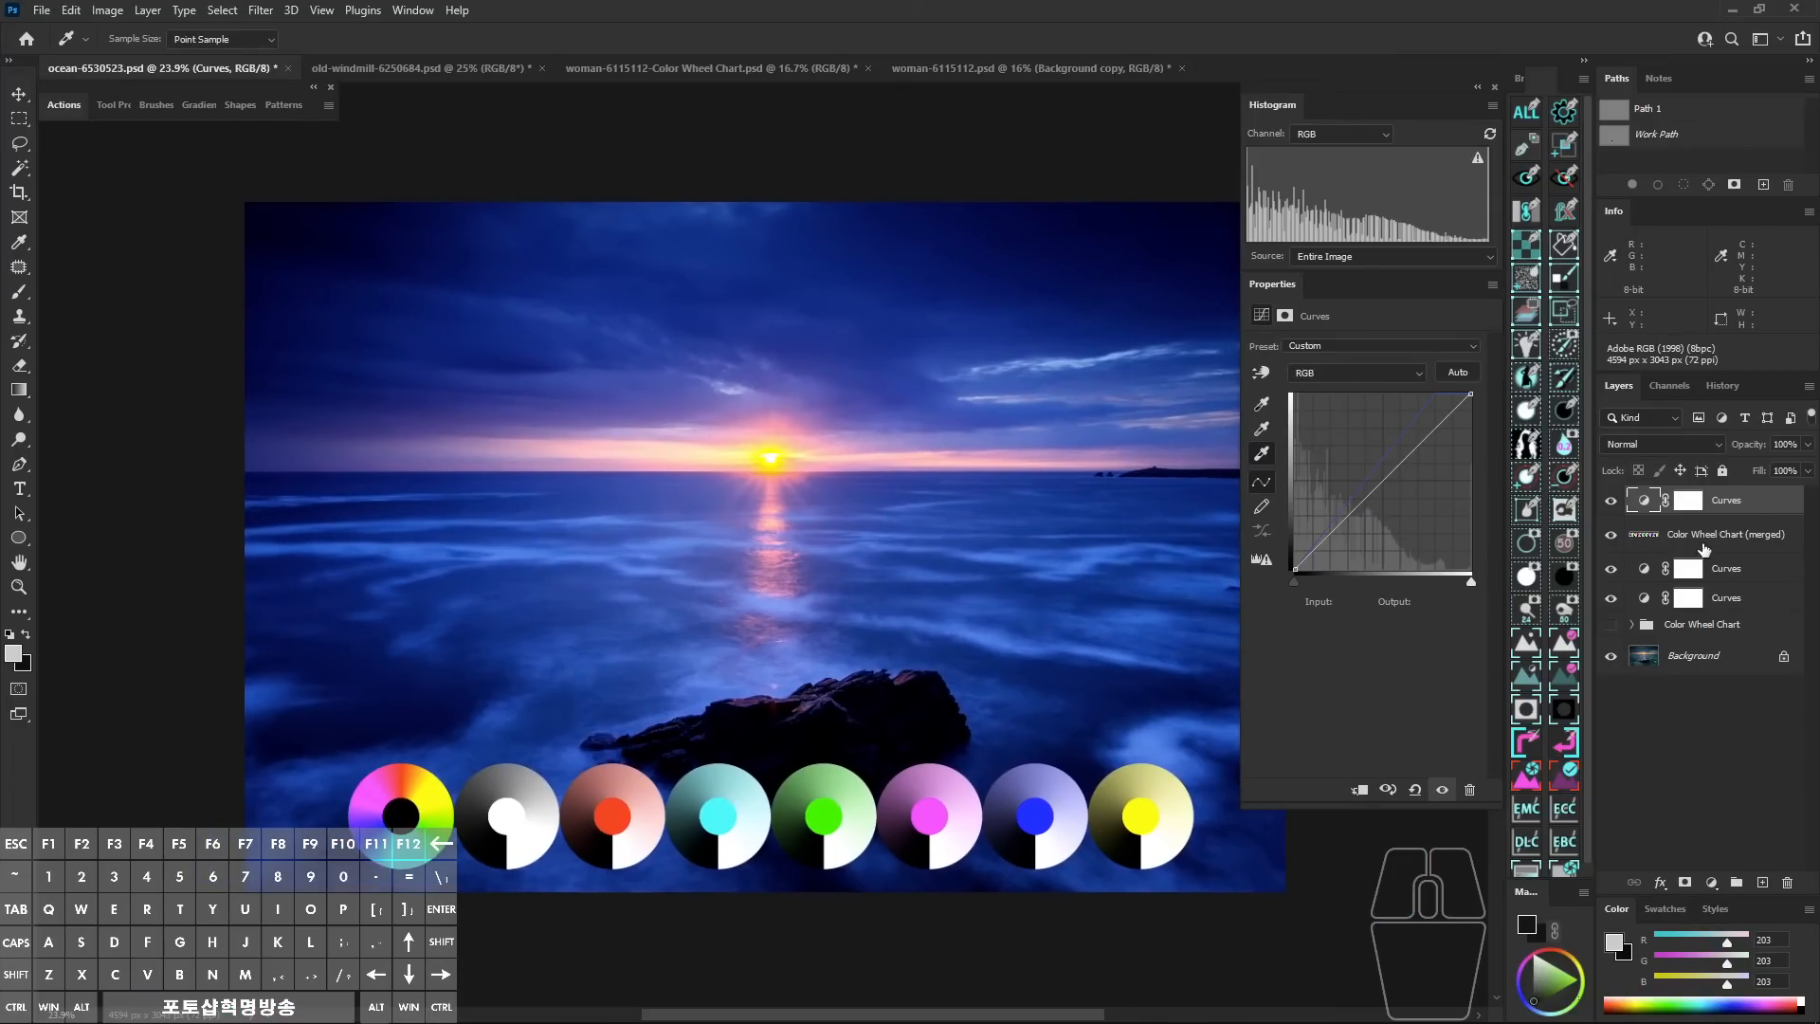
Hide the merged Color Wheel Chart to review the seascape with the three Curves layers selected, and show the chart again.
click(1611, 534)
key(ctrl)
ctrl+click(1732, 579)
ctrl+click(1734, 607)
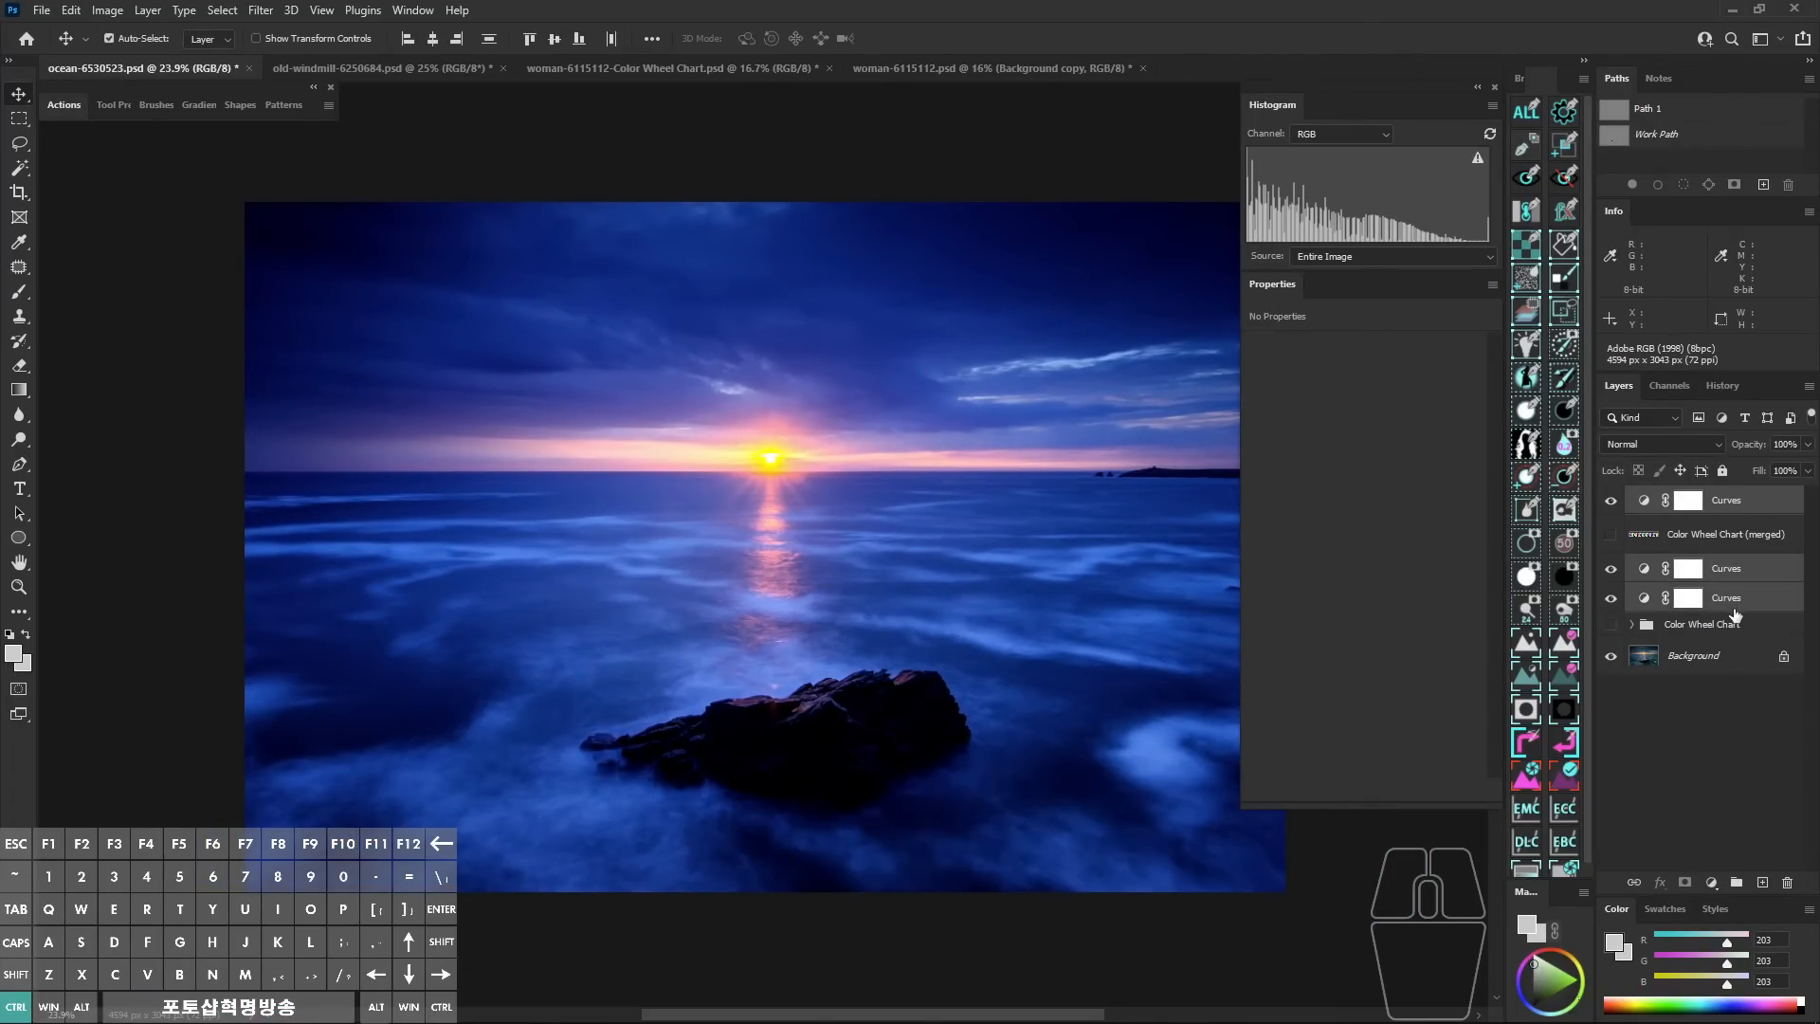
key(ctrl+shift+a)
key(ctrl+shift+a)
click(1610, 535)
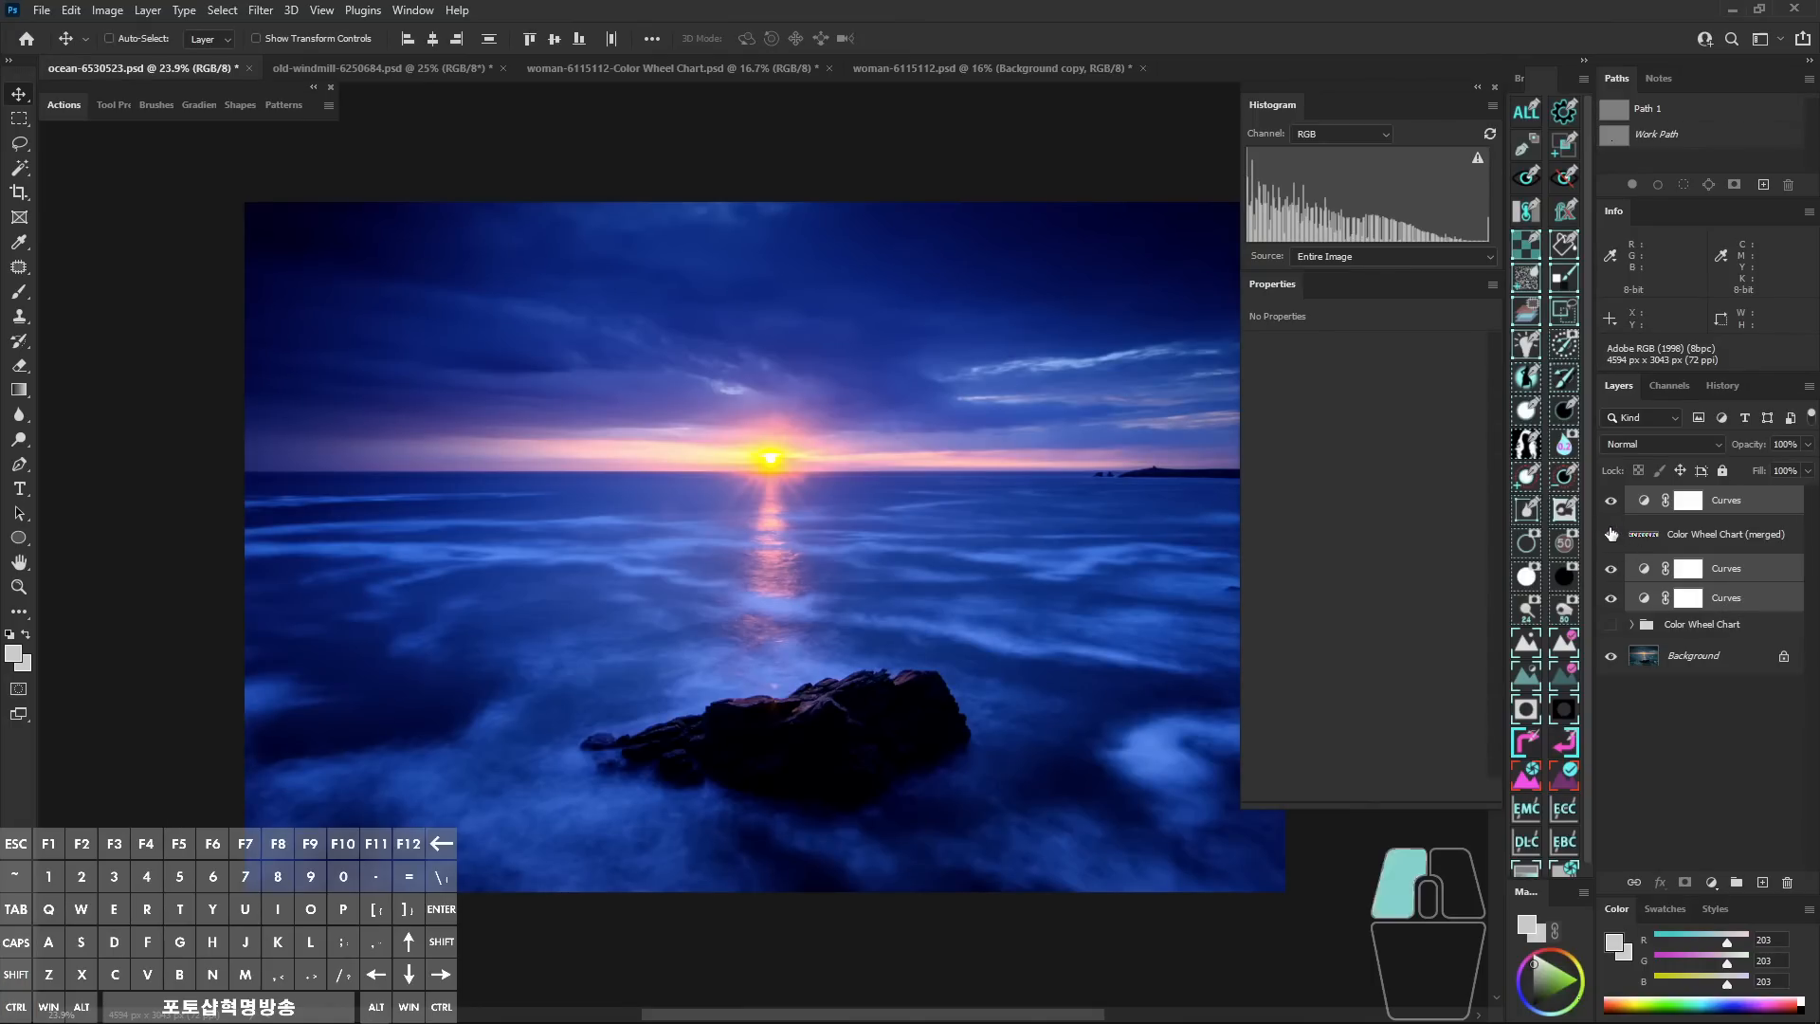
Delete all three Curves adjustment layers.
click(1740, 501)
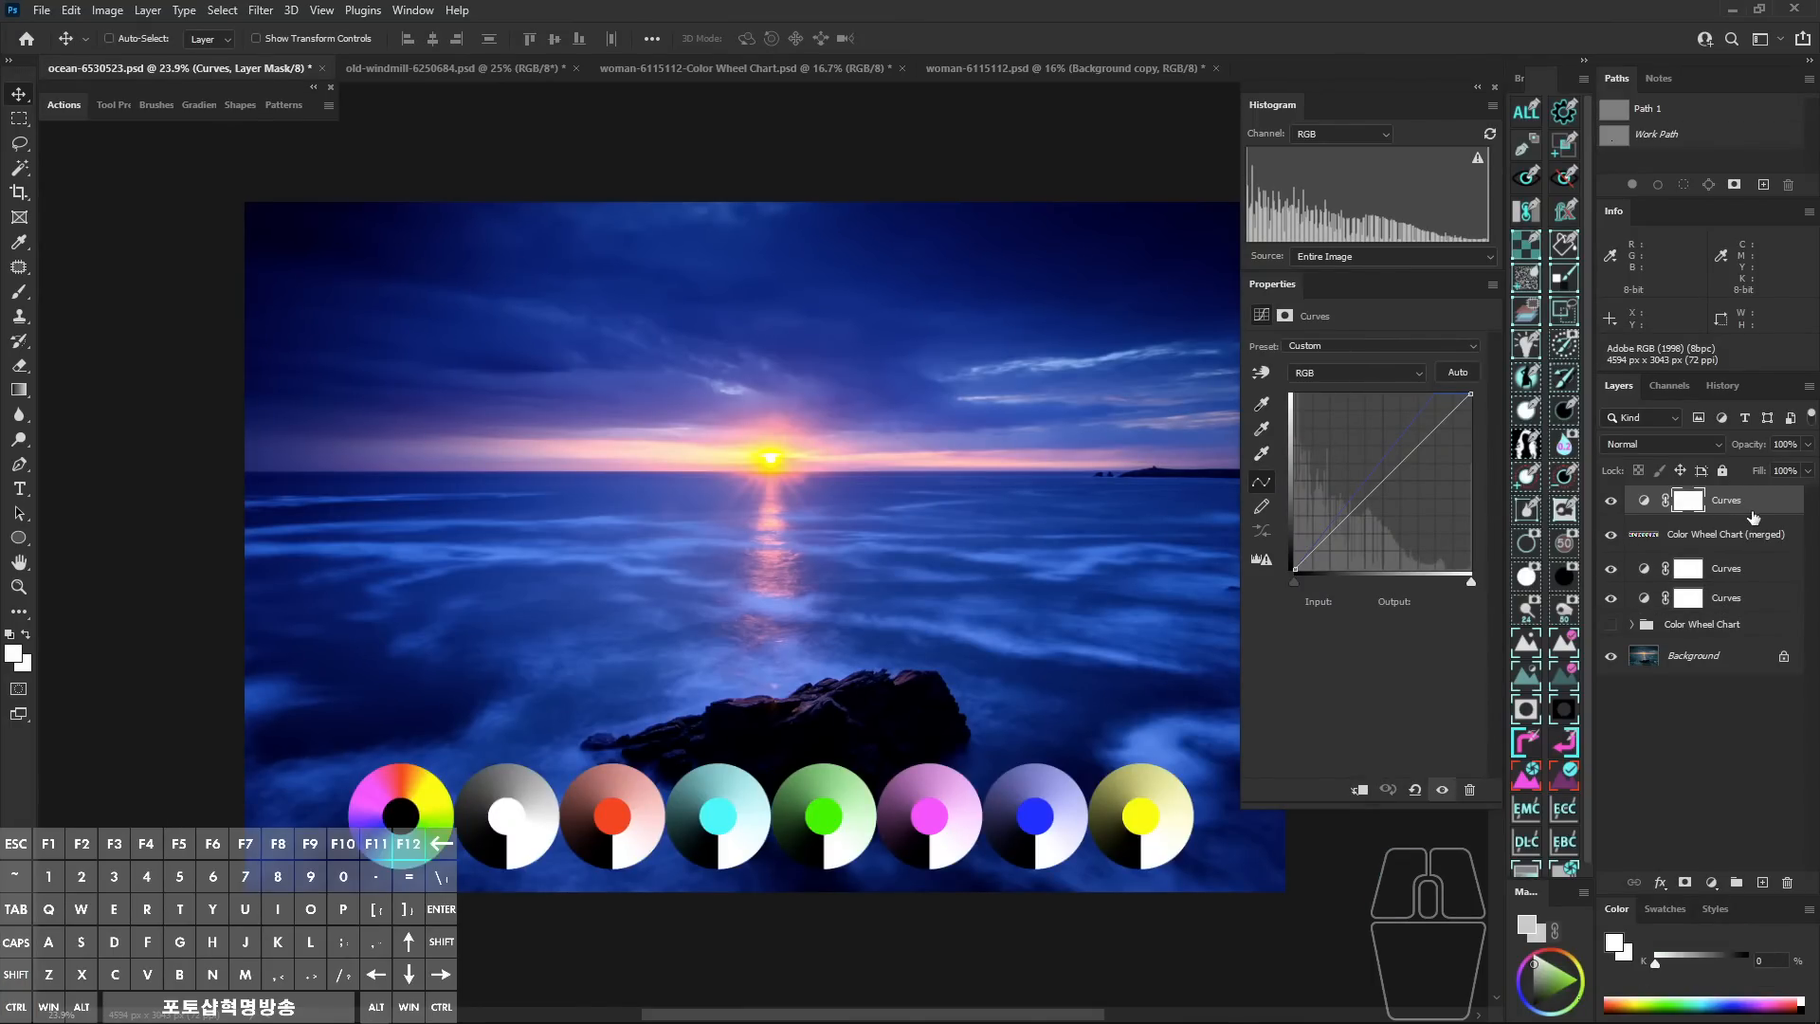
click(1753, 517)
ctrl+click(1746, 577)
ctrl+click(1747, 603)
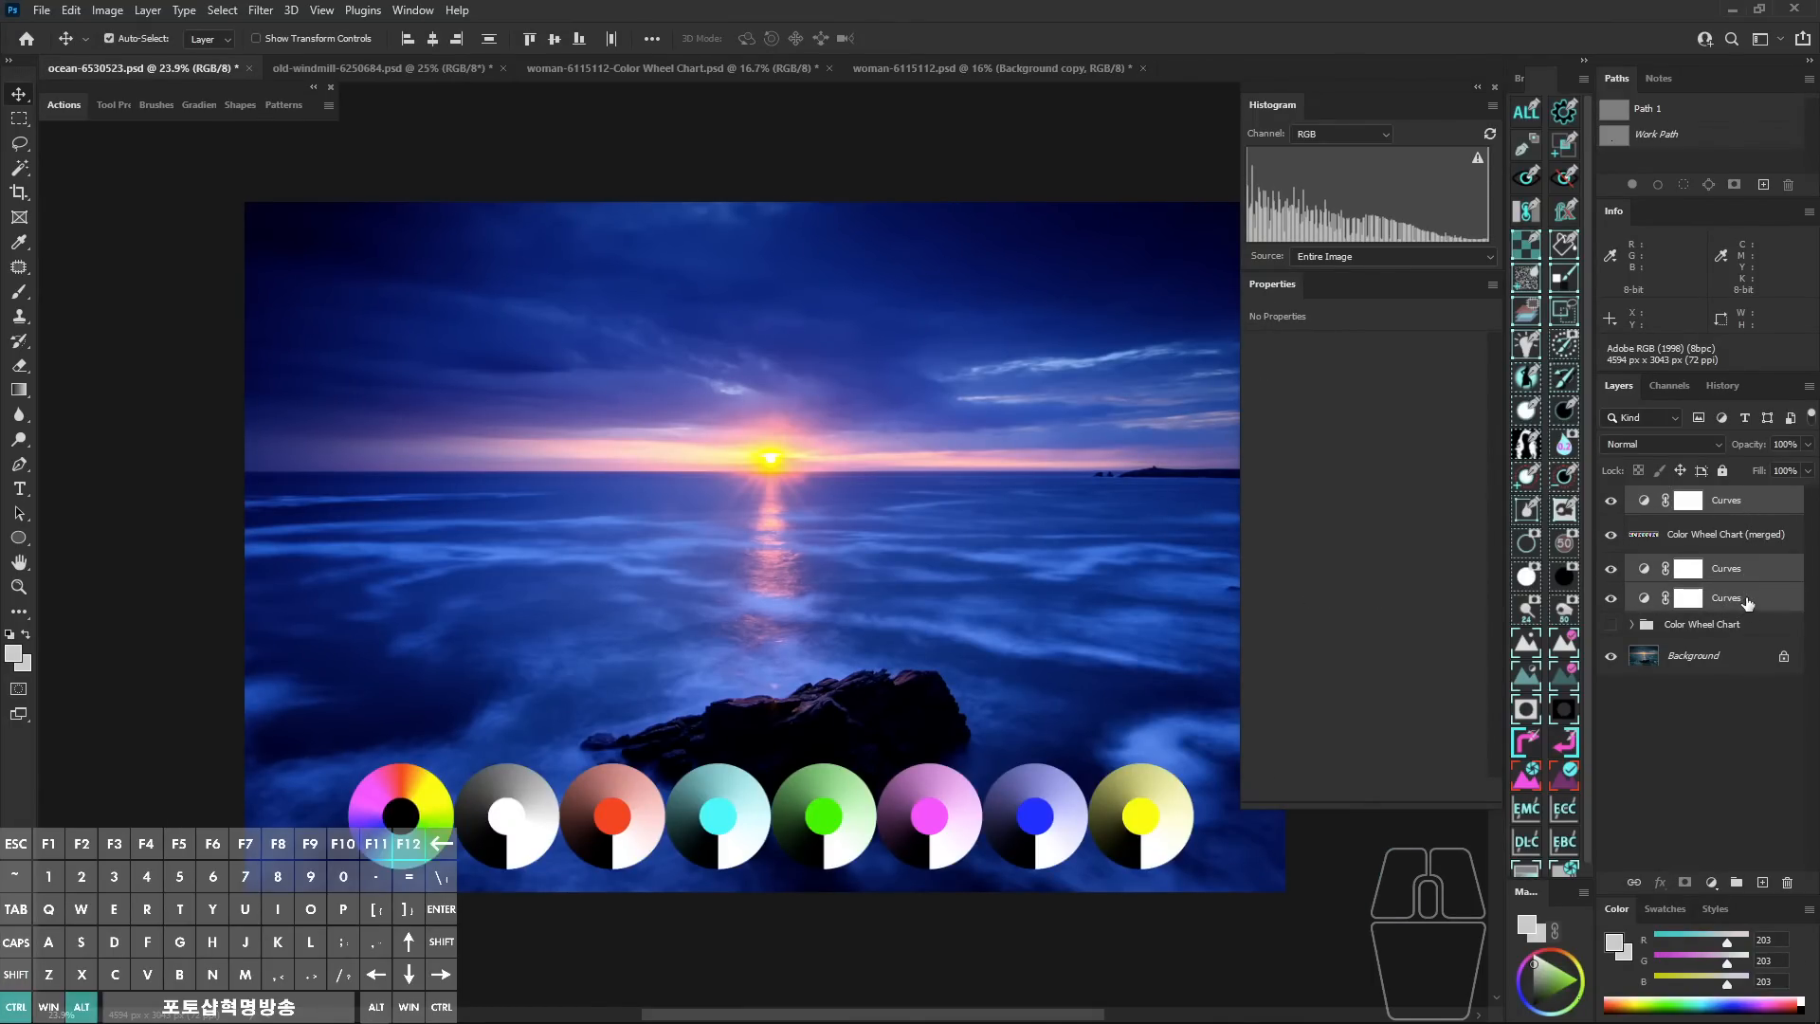
key(Delete)
Stamp all visible layers onto a new layer above the merged Color Wheel Chart and open it in the Camera Raw Filter.
click(1709, 514)
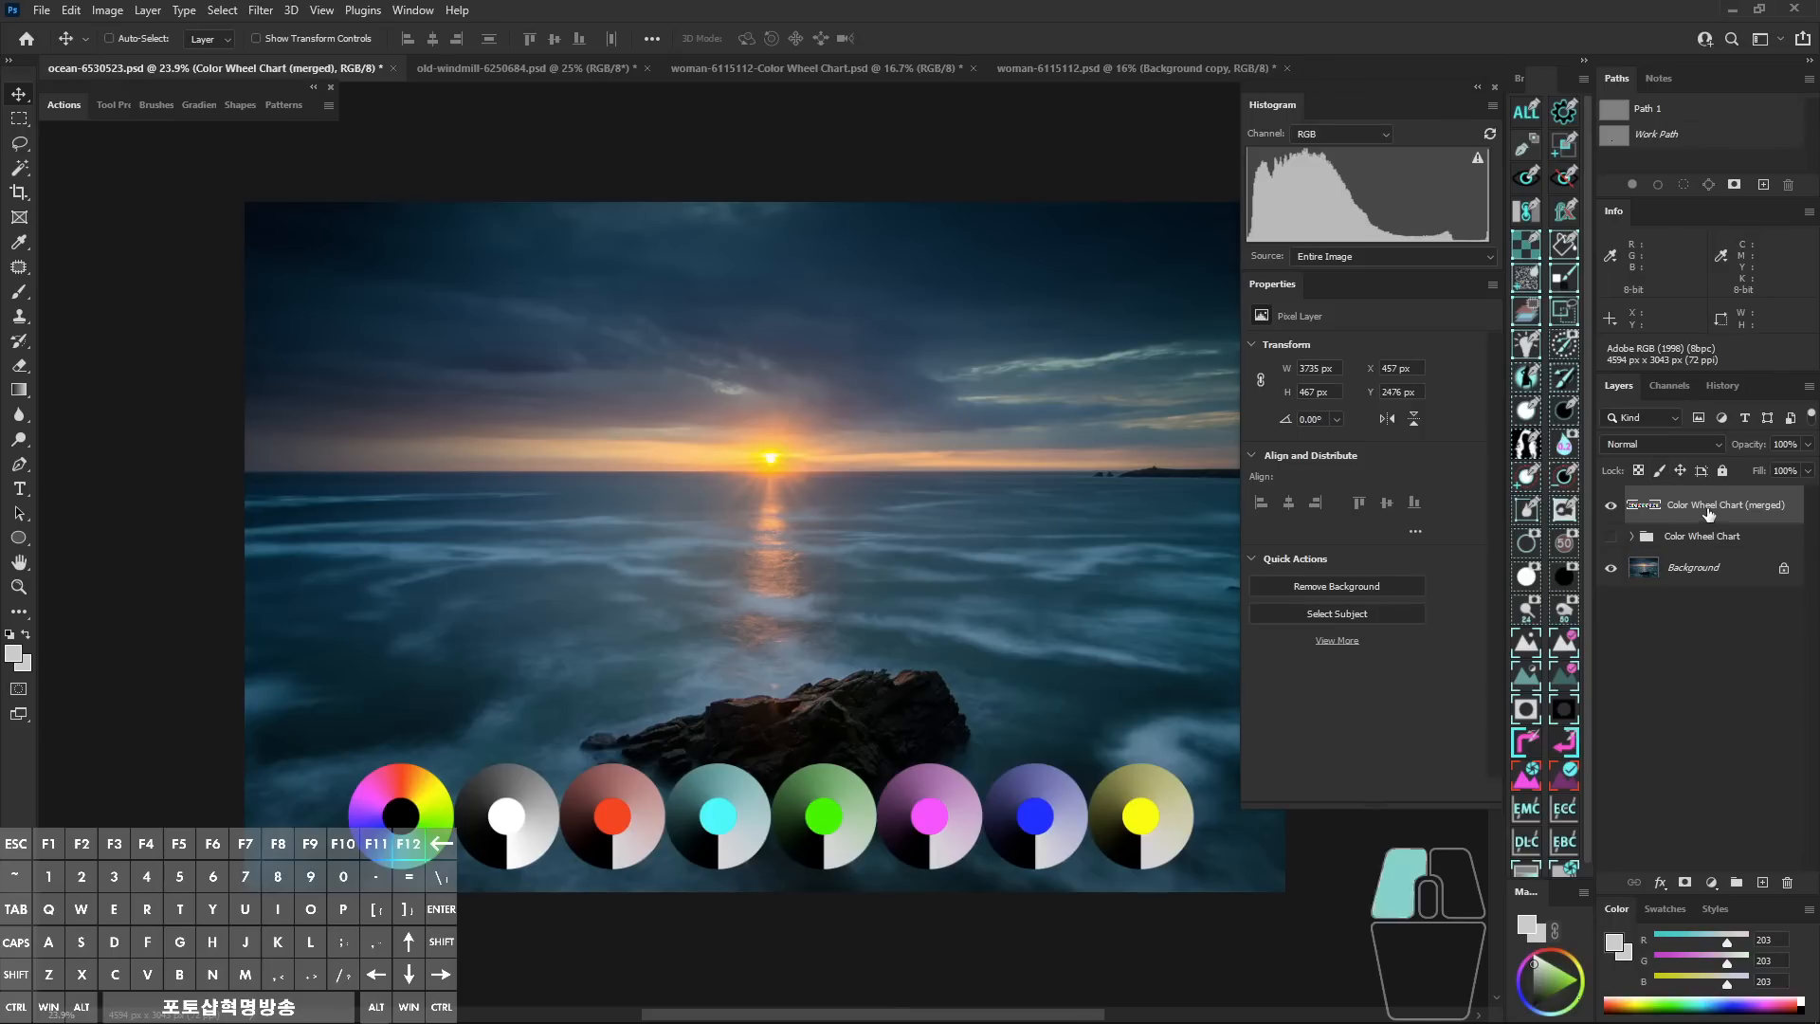
key(ctrl+shift+alt+e)
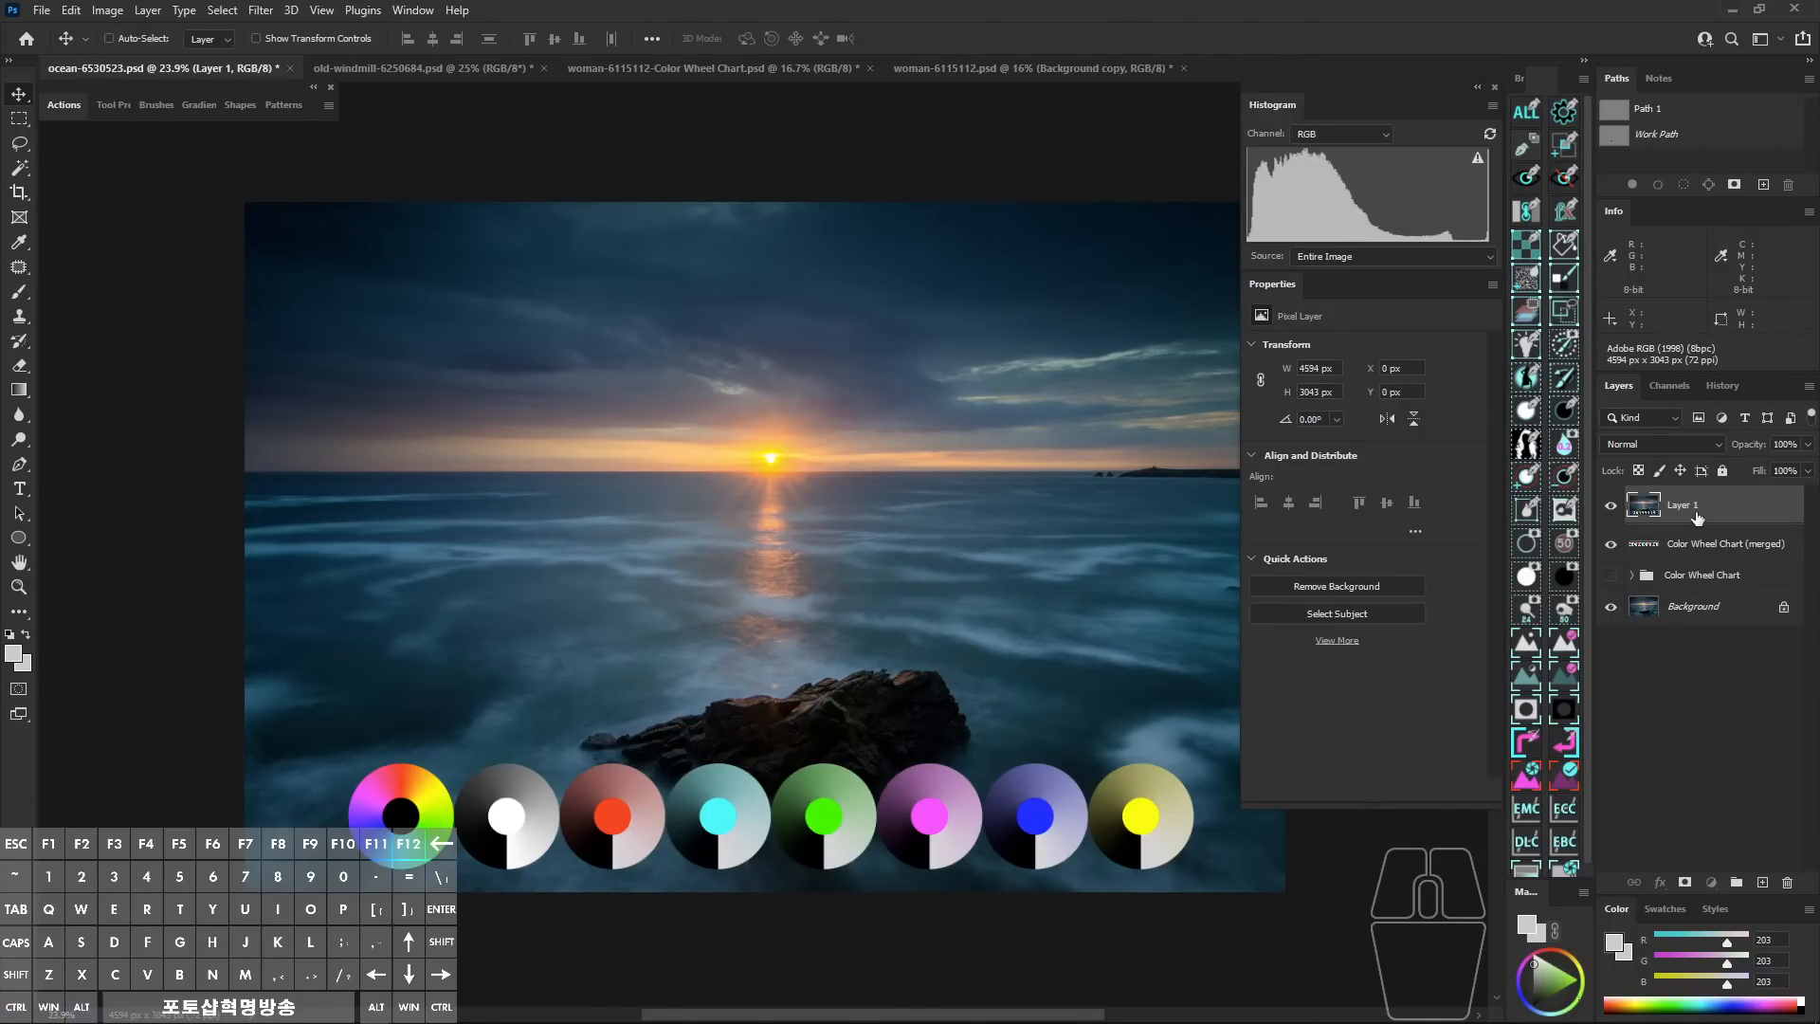
click(261, 11)
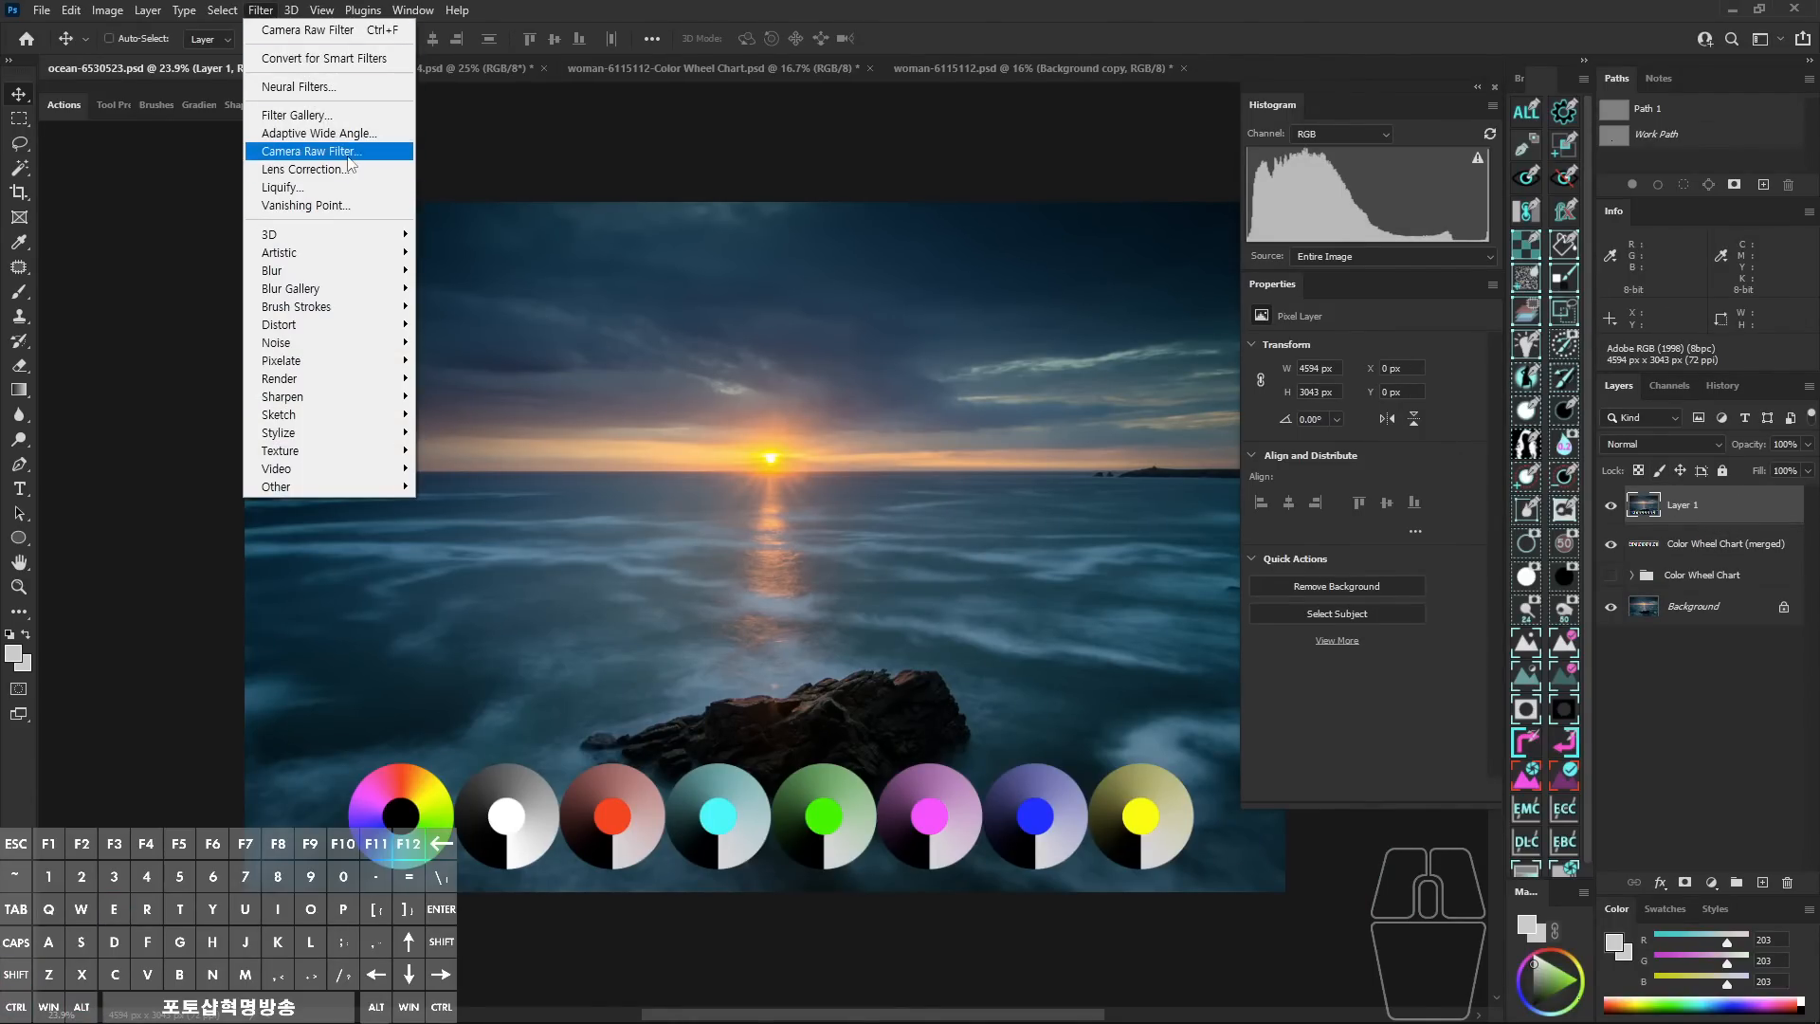
click(341, 152)
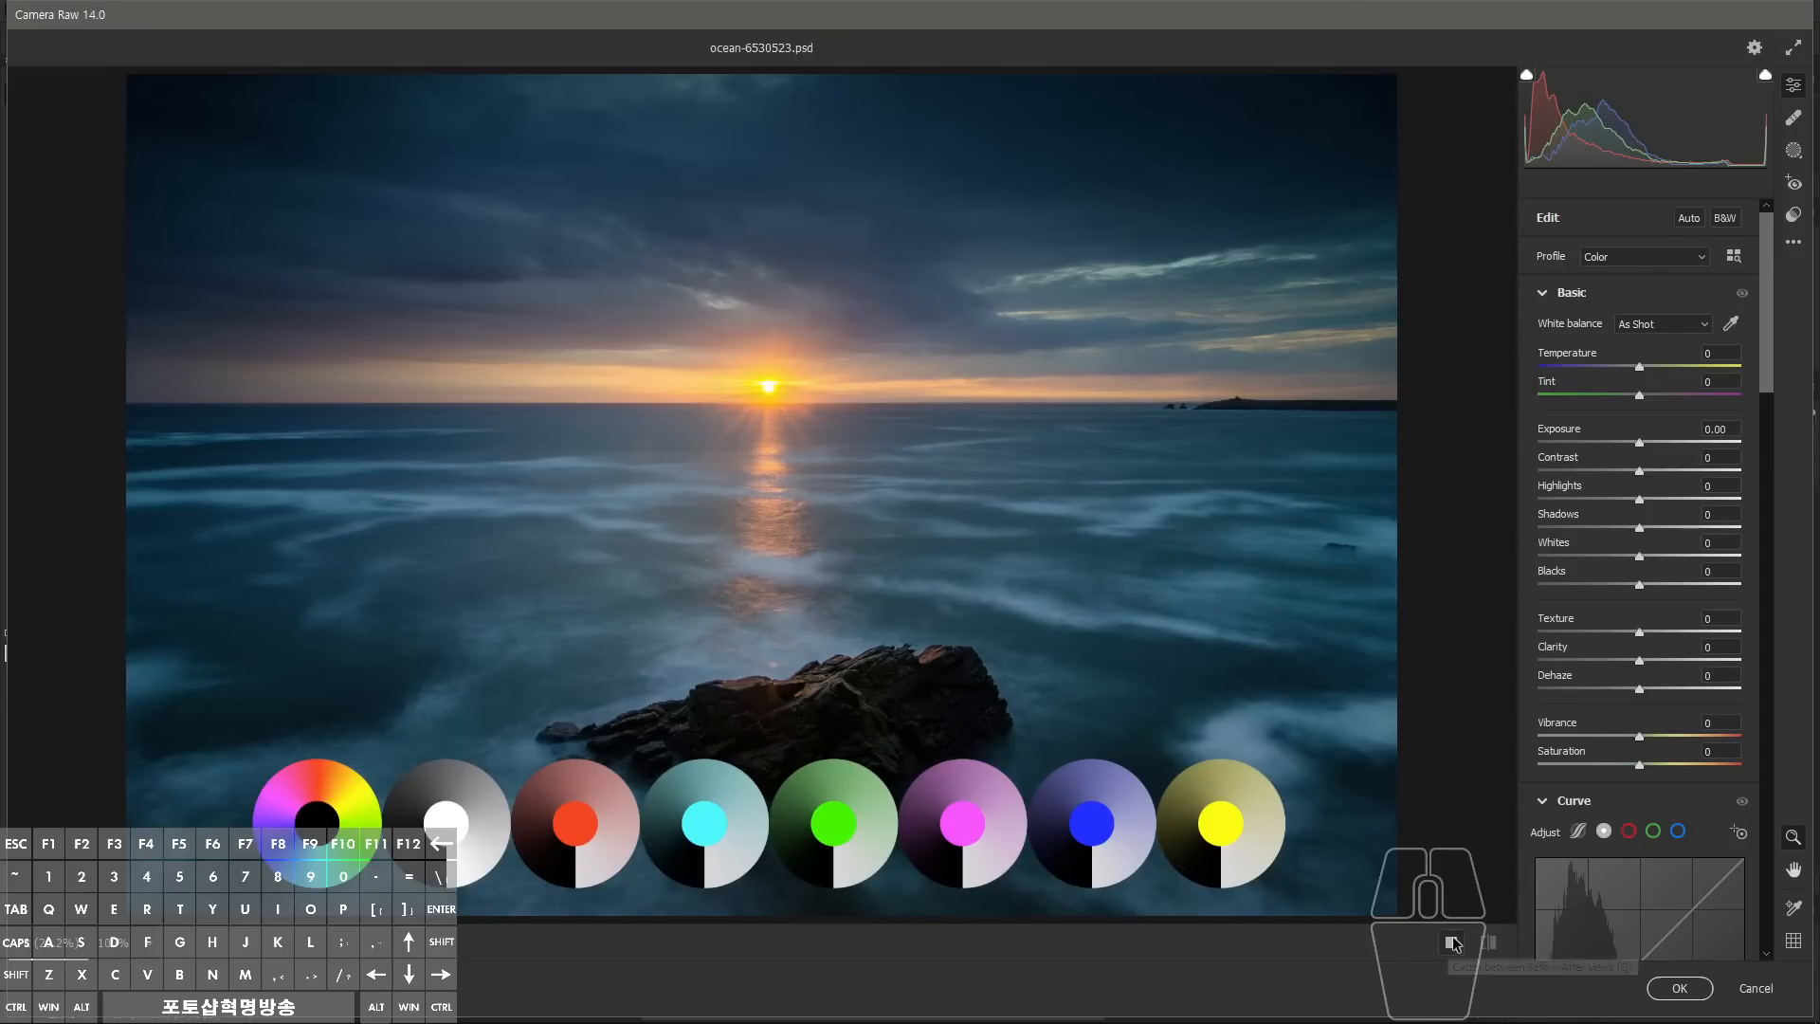
Try the Clean Up Skin Tone preset from the TOP group in a side-by-side before/after view.
click(1453, 943)
click(1795, 216)
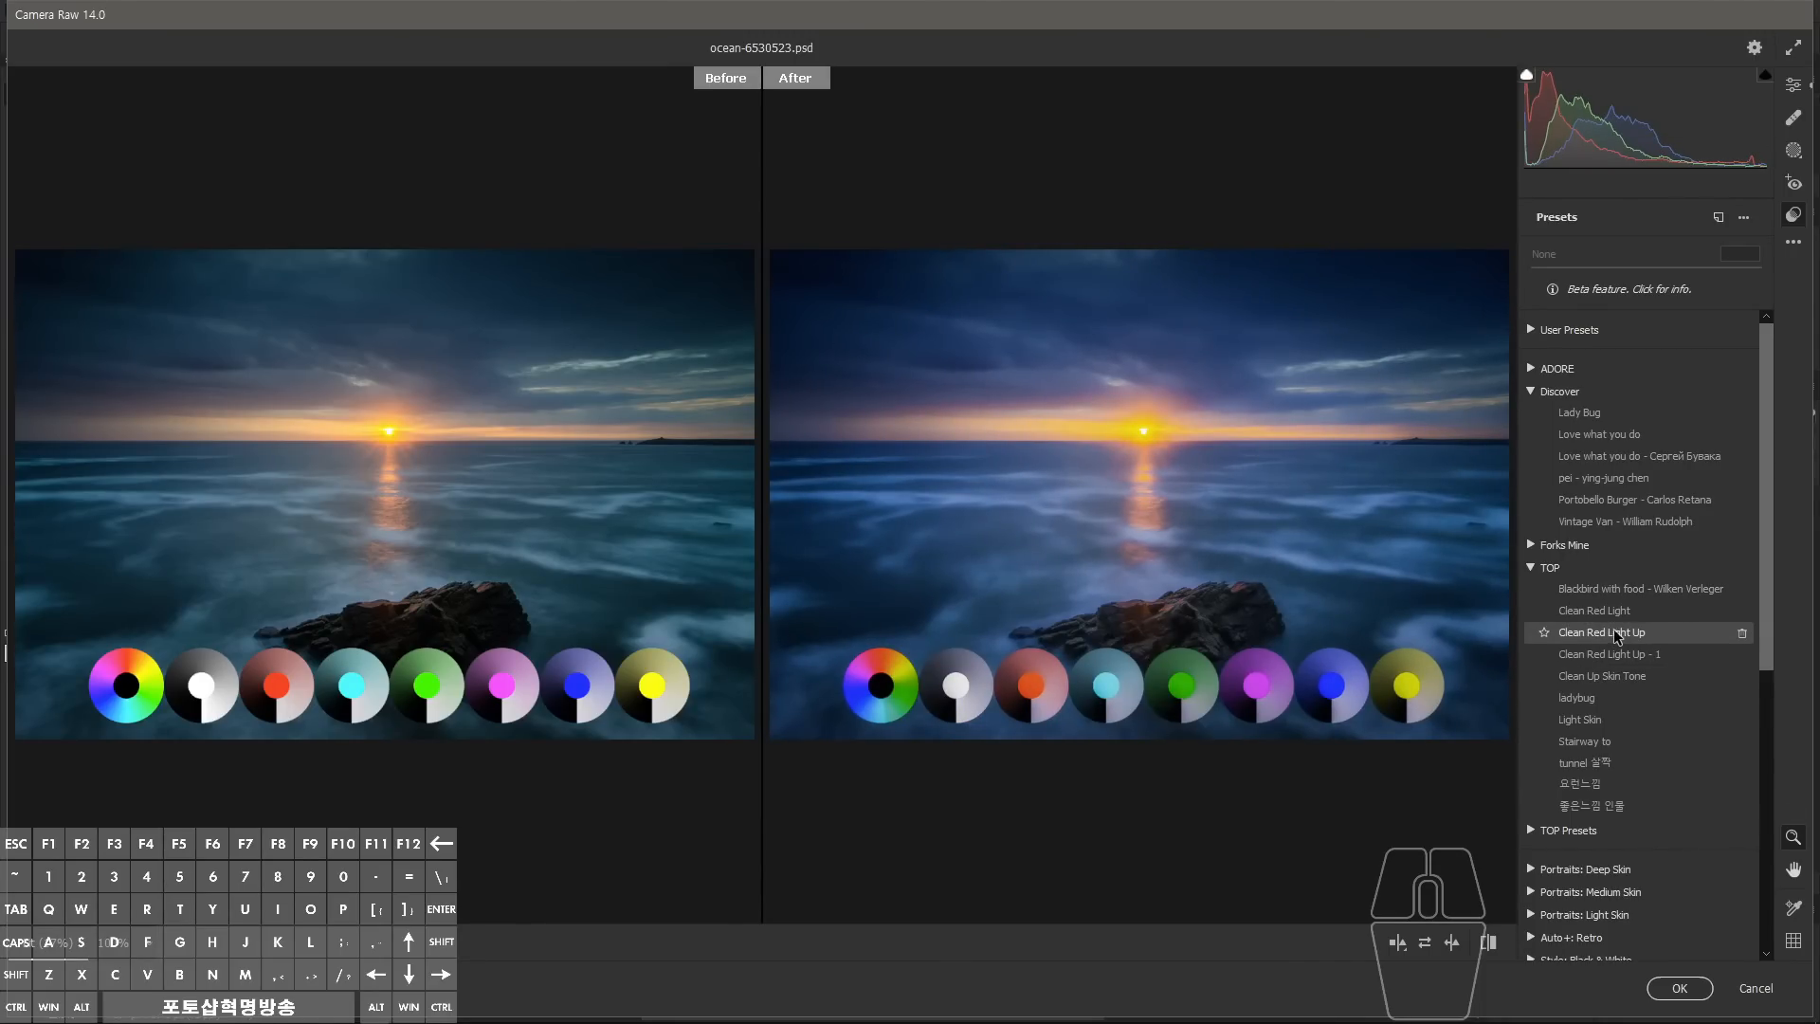
click(1613, 679)
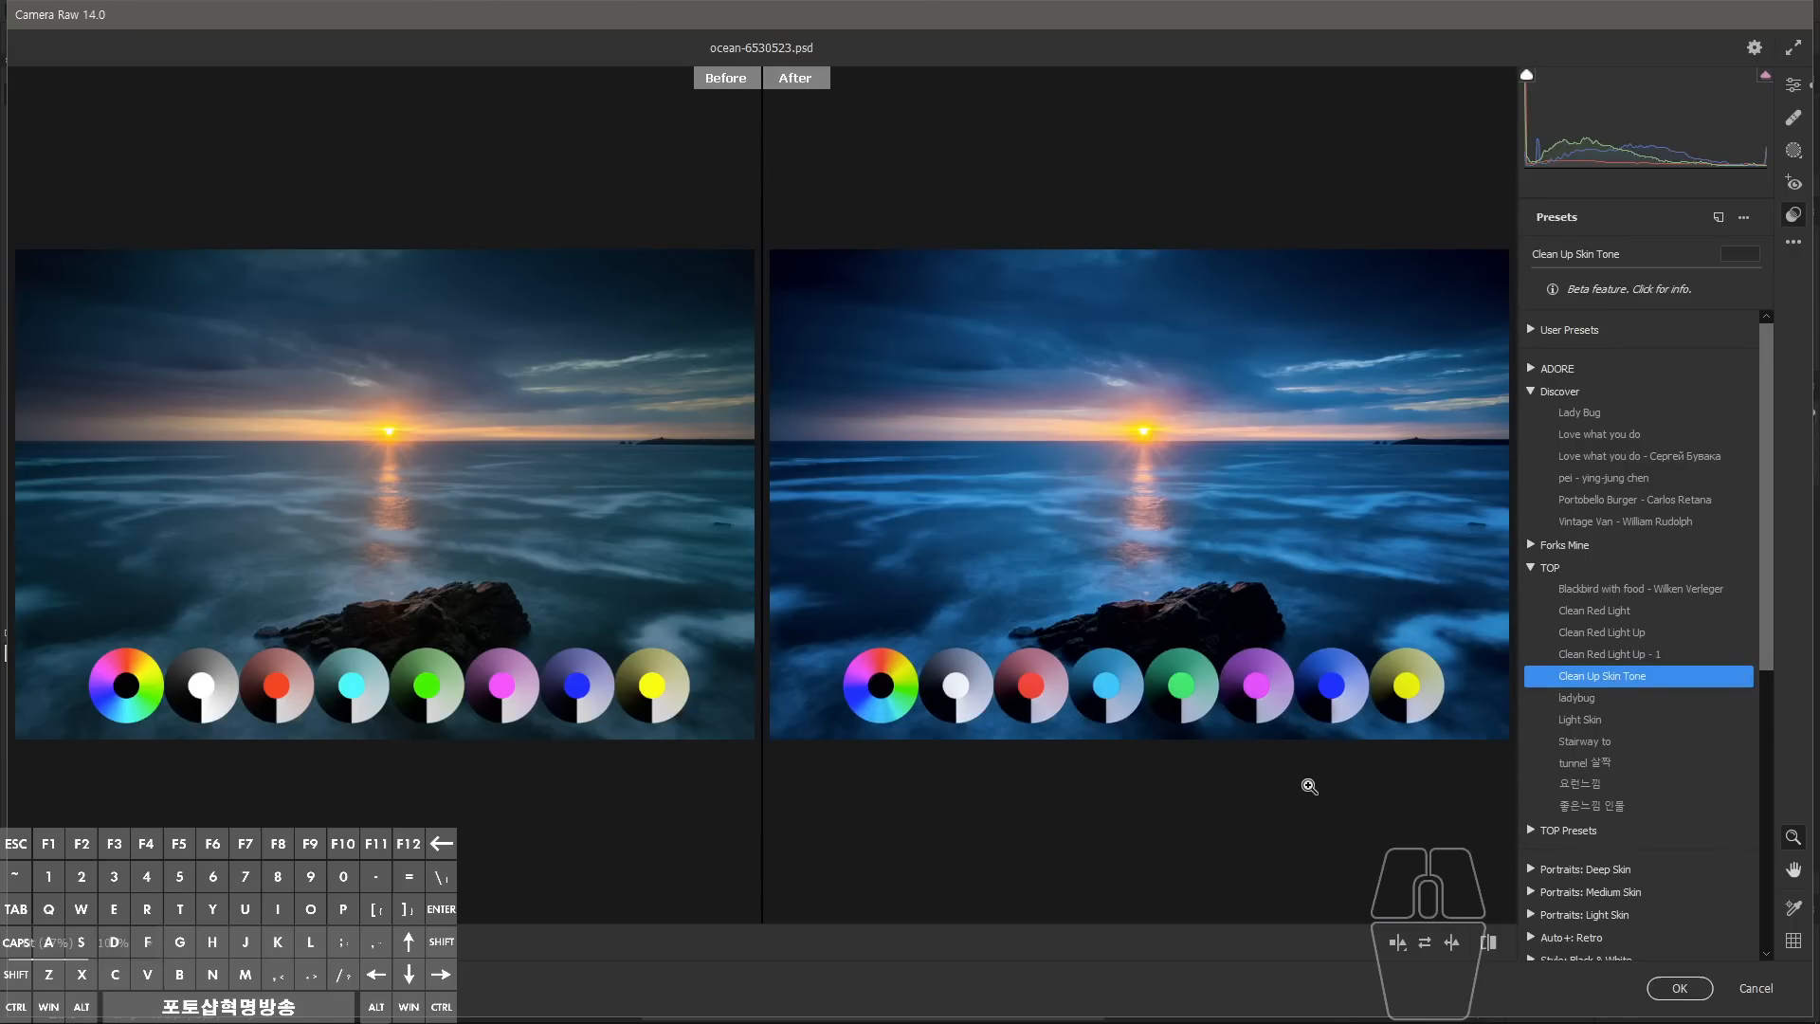
Compare the white, cyan, green, magenta, blue and yellow wheels between the before and after images.
key(space)
drag(1307, 775, 1297, 703)
key(alt+z)
mouse_move(922, 610)
mouse_down()
mouse_move(955, 608)
mouse_move(1127, 419)
mouse_up()
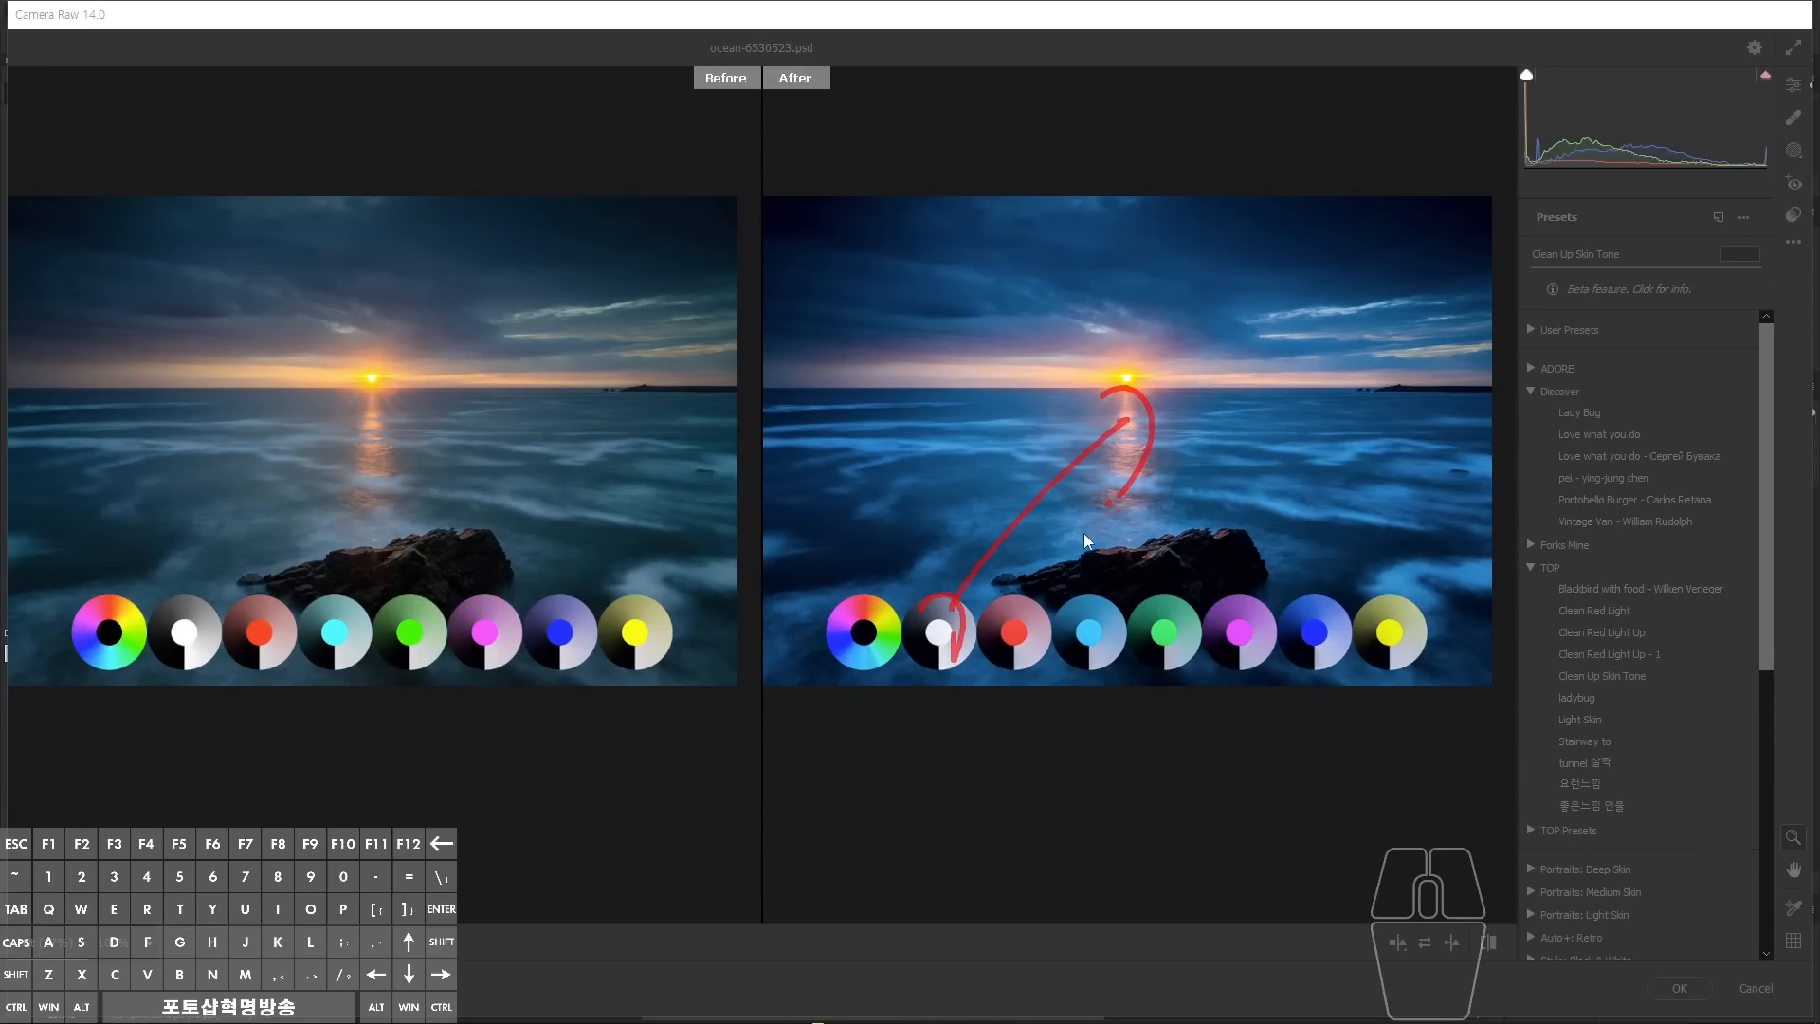
key(Escape)
key(alt+z)
drag(1090, 610, 1103, 537)
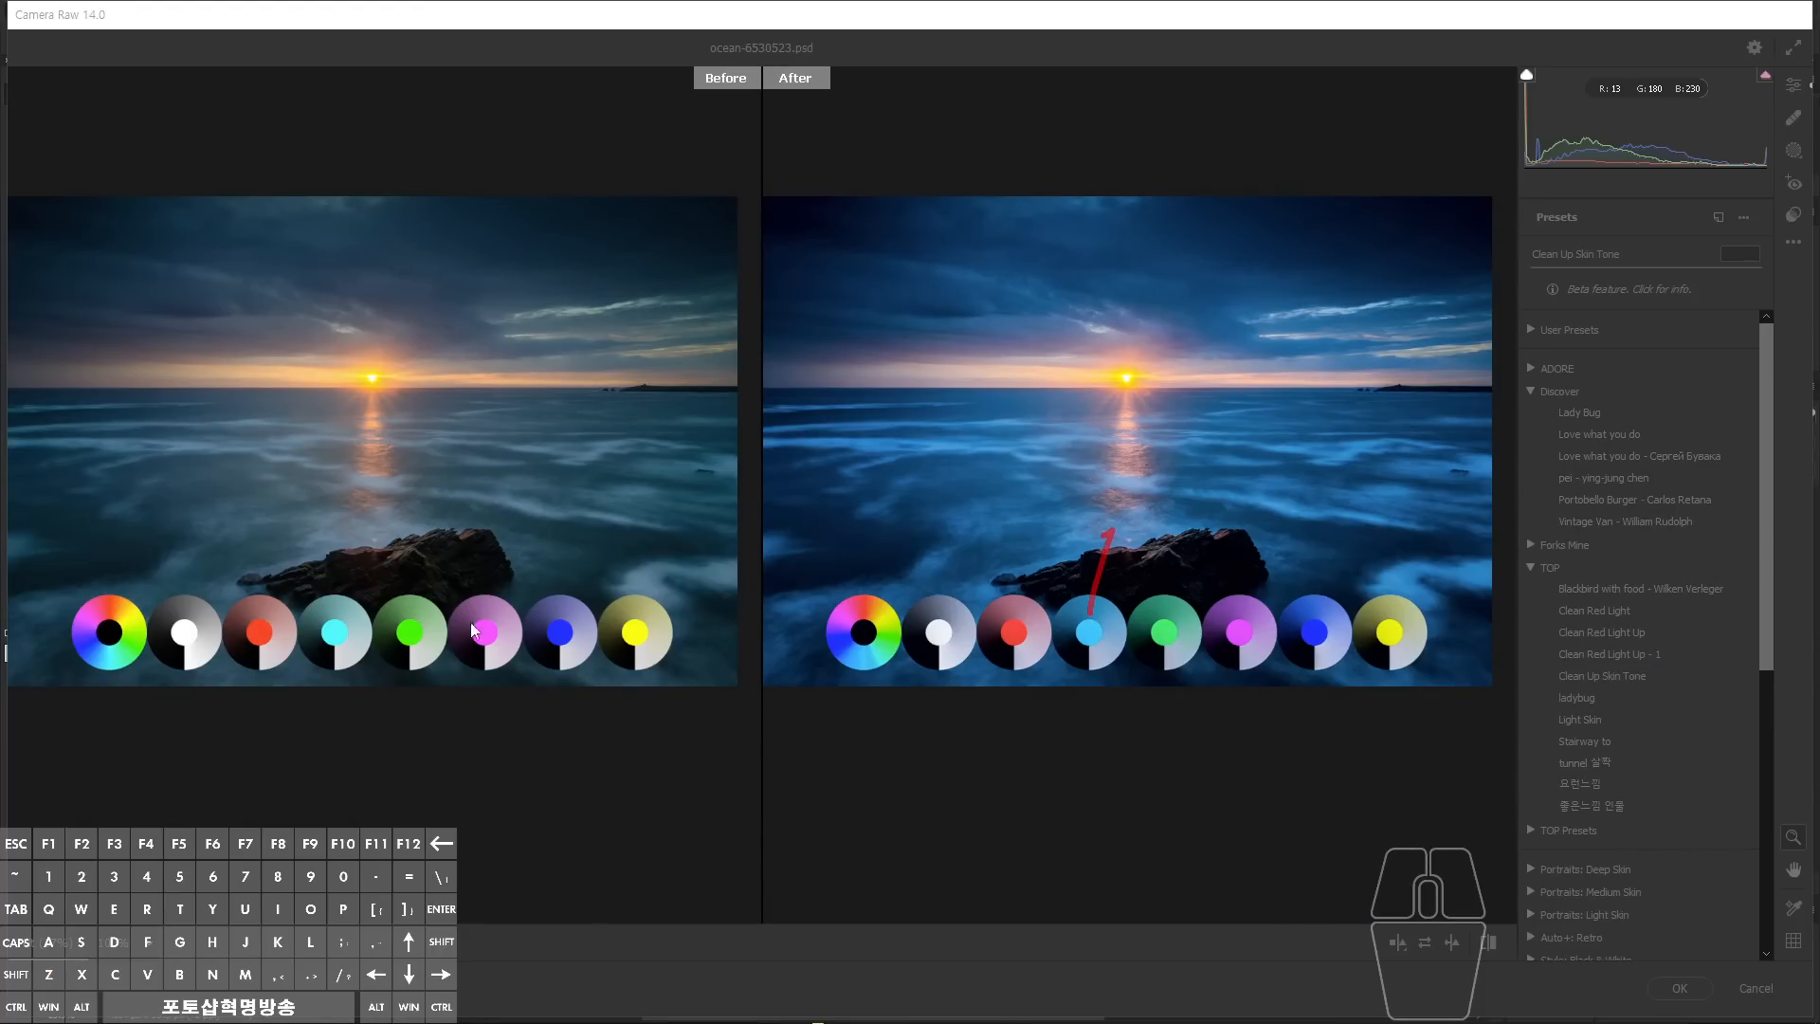
mouse_move(344, 607)
mouse_down()
mouse_move(396, 498)
mouse_move(407, 536)
mouse_up()
drag(1173, 605, 1185, 527)
drag(1247, 612, 1264, 541)
drag(1327, 600, 1353, 522)
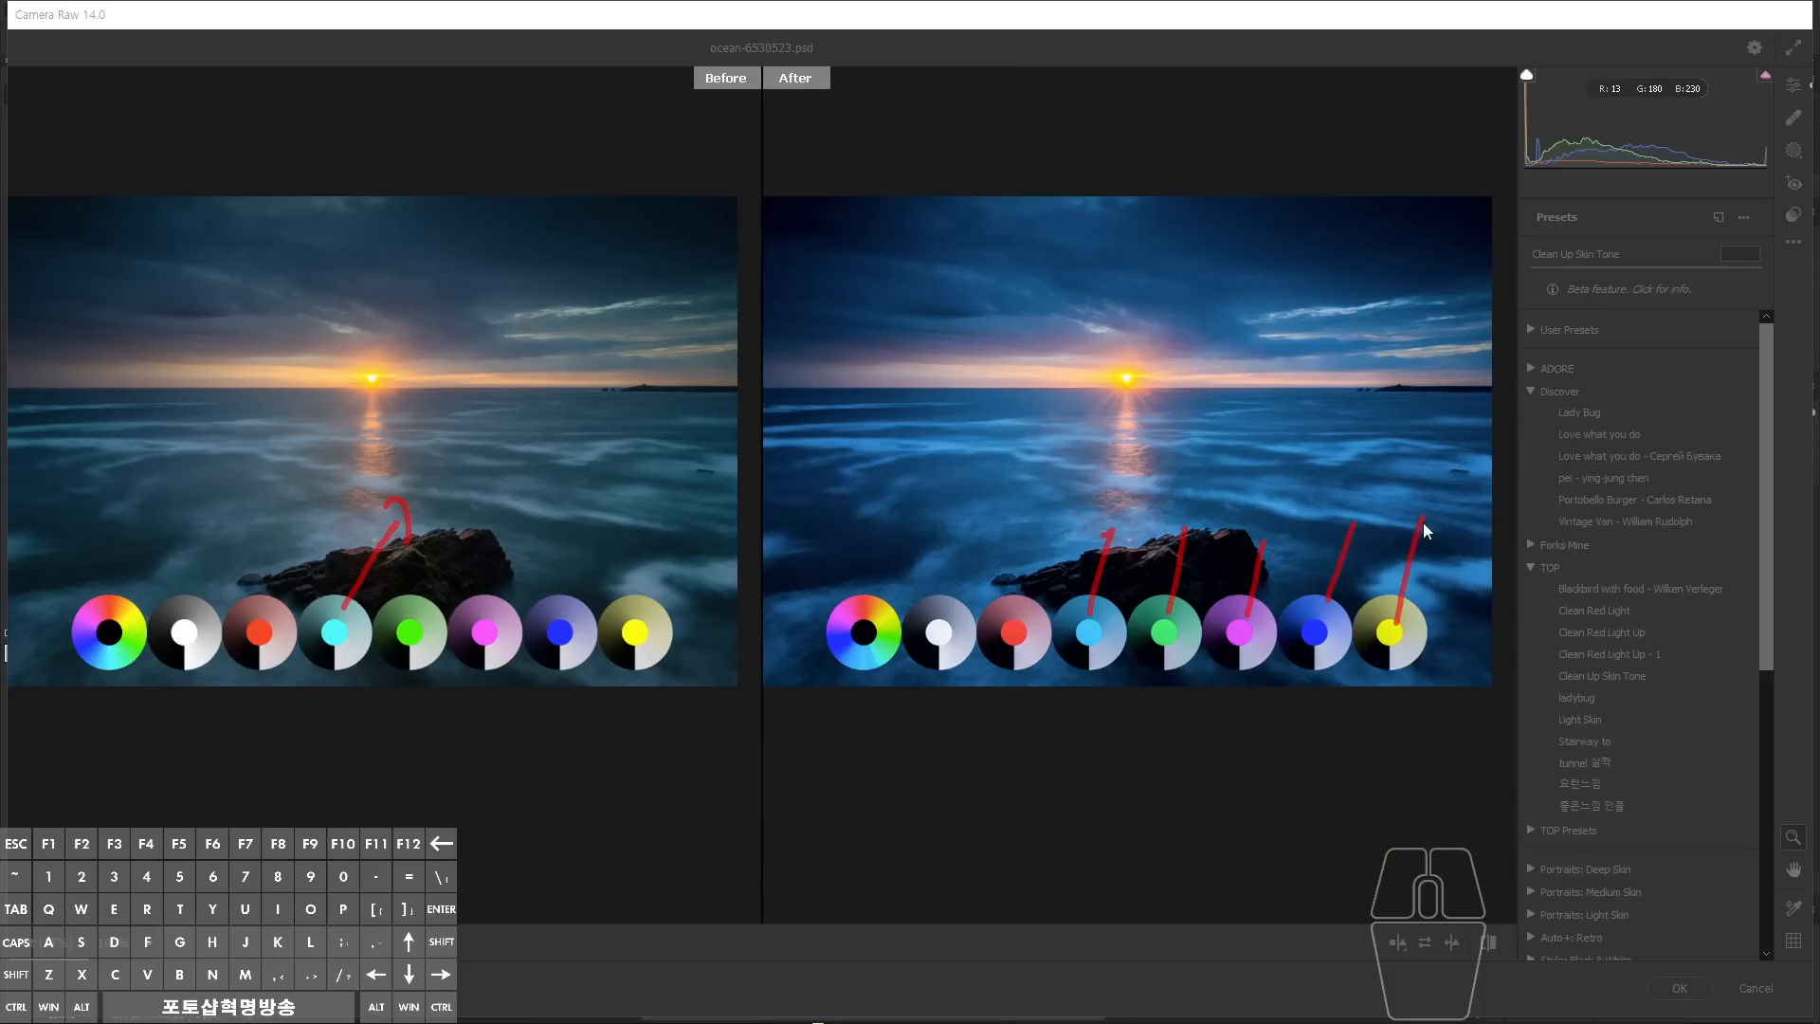
key(alt+z)
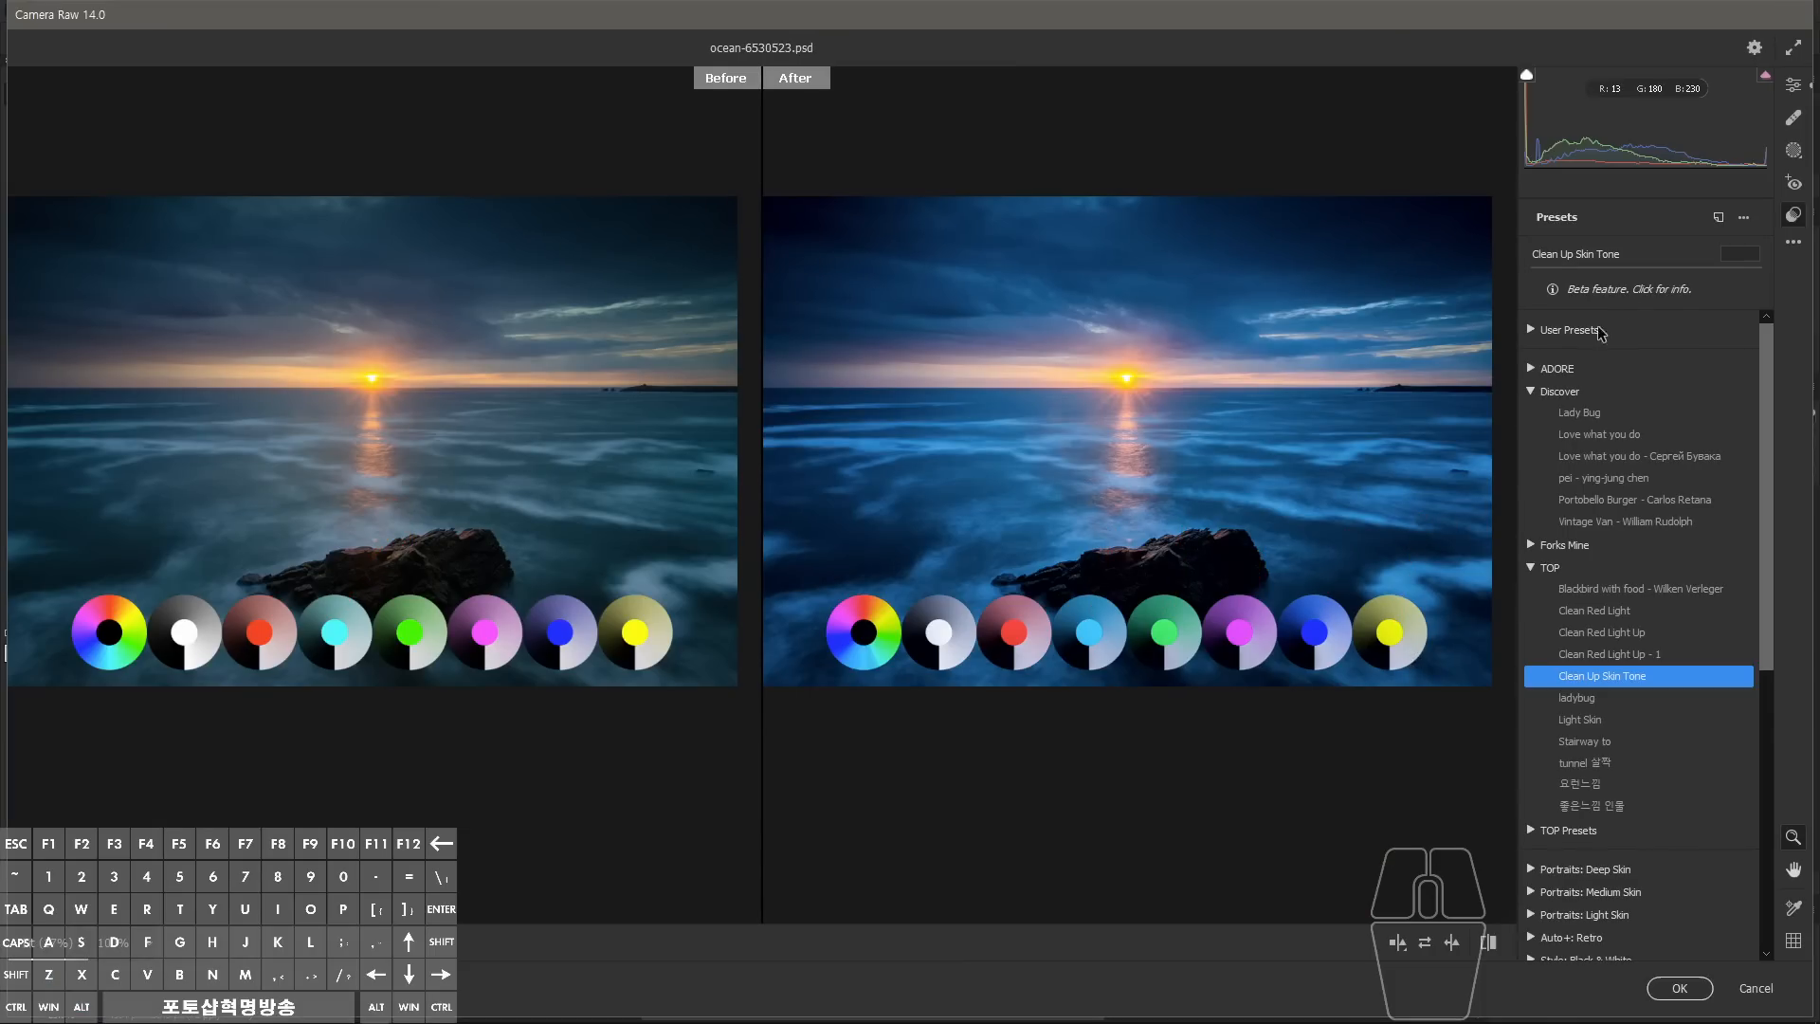
Examine the preset's Basic, Color Mixer hue and Color Grading settings against the color wheels in the after image.
click(1792, 84)
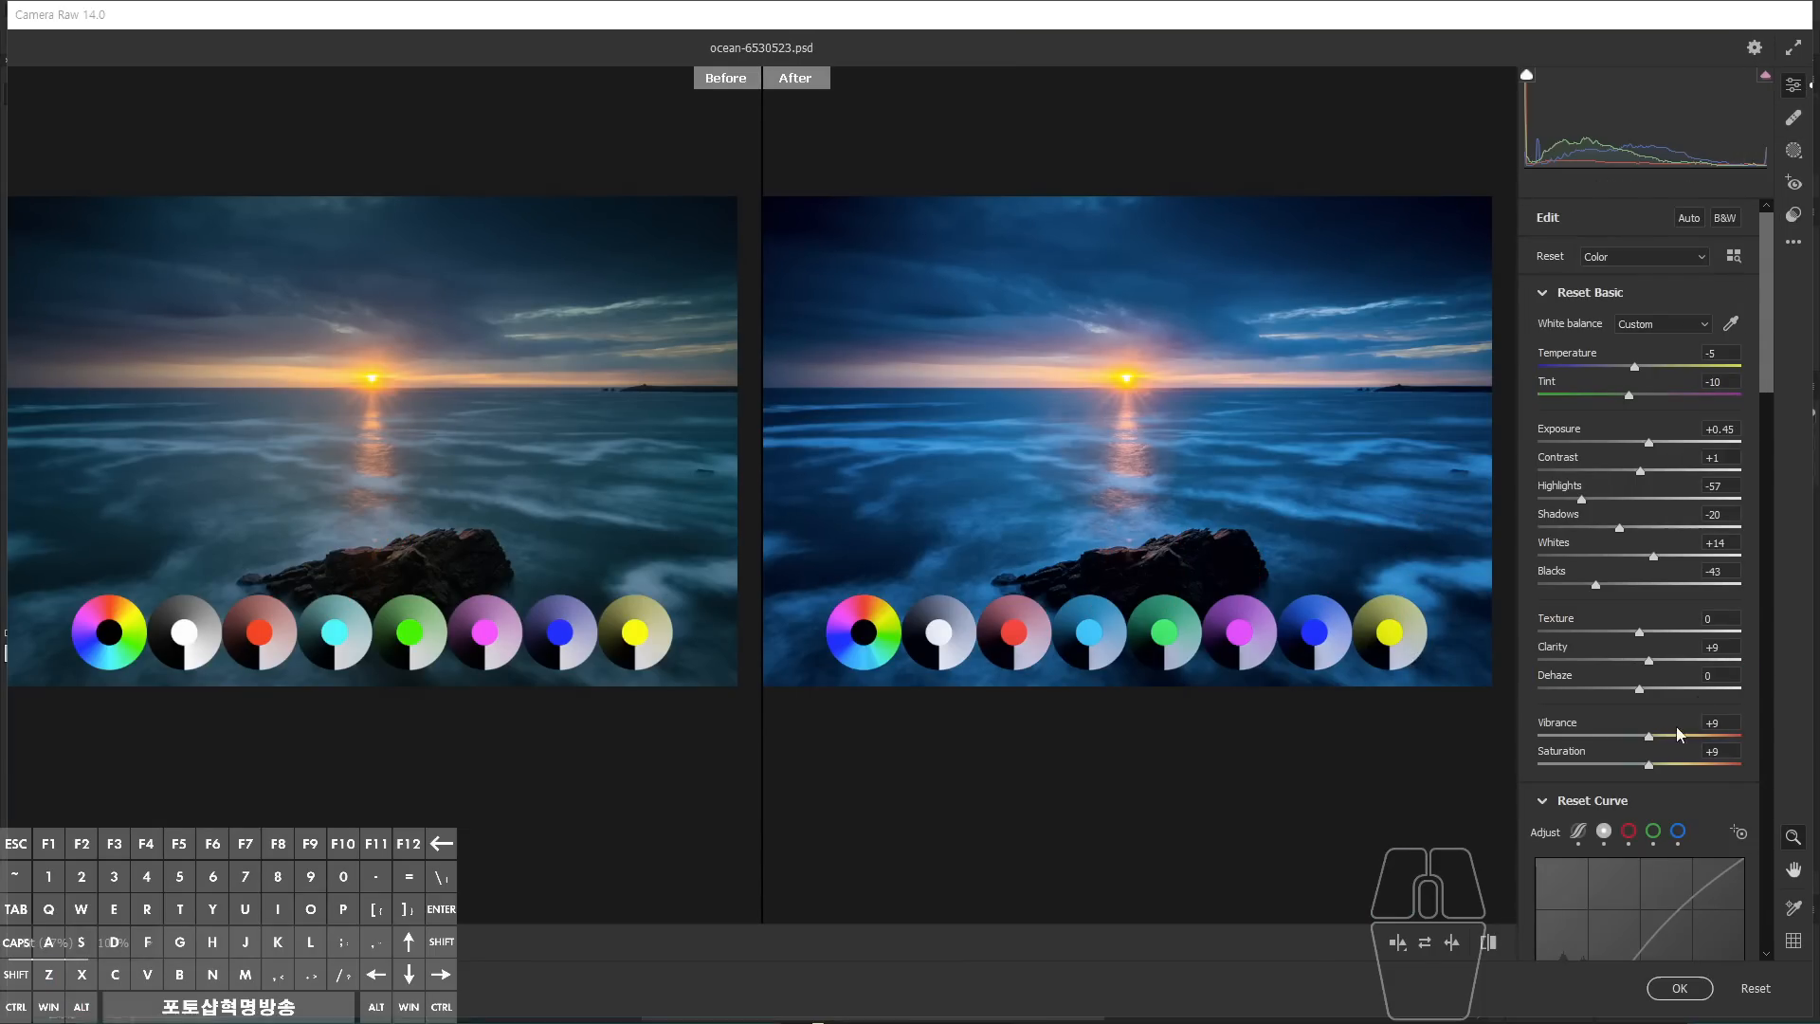
drag(1693, 703, 1696, 719)
key(alt+z)
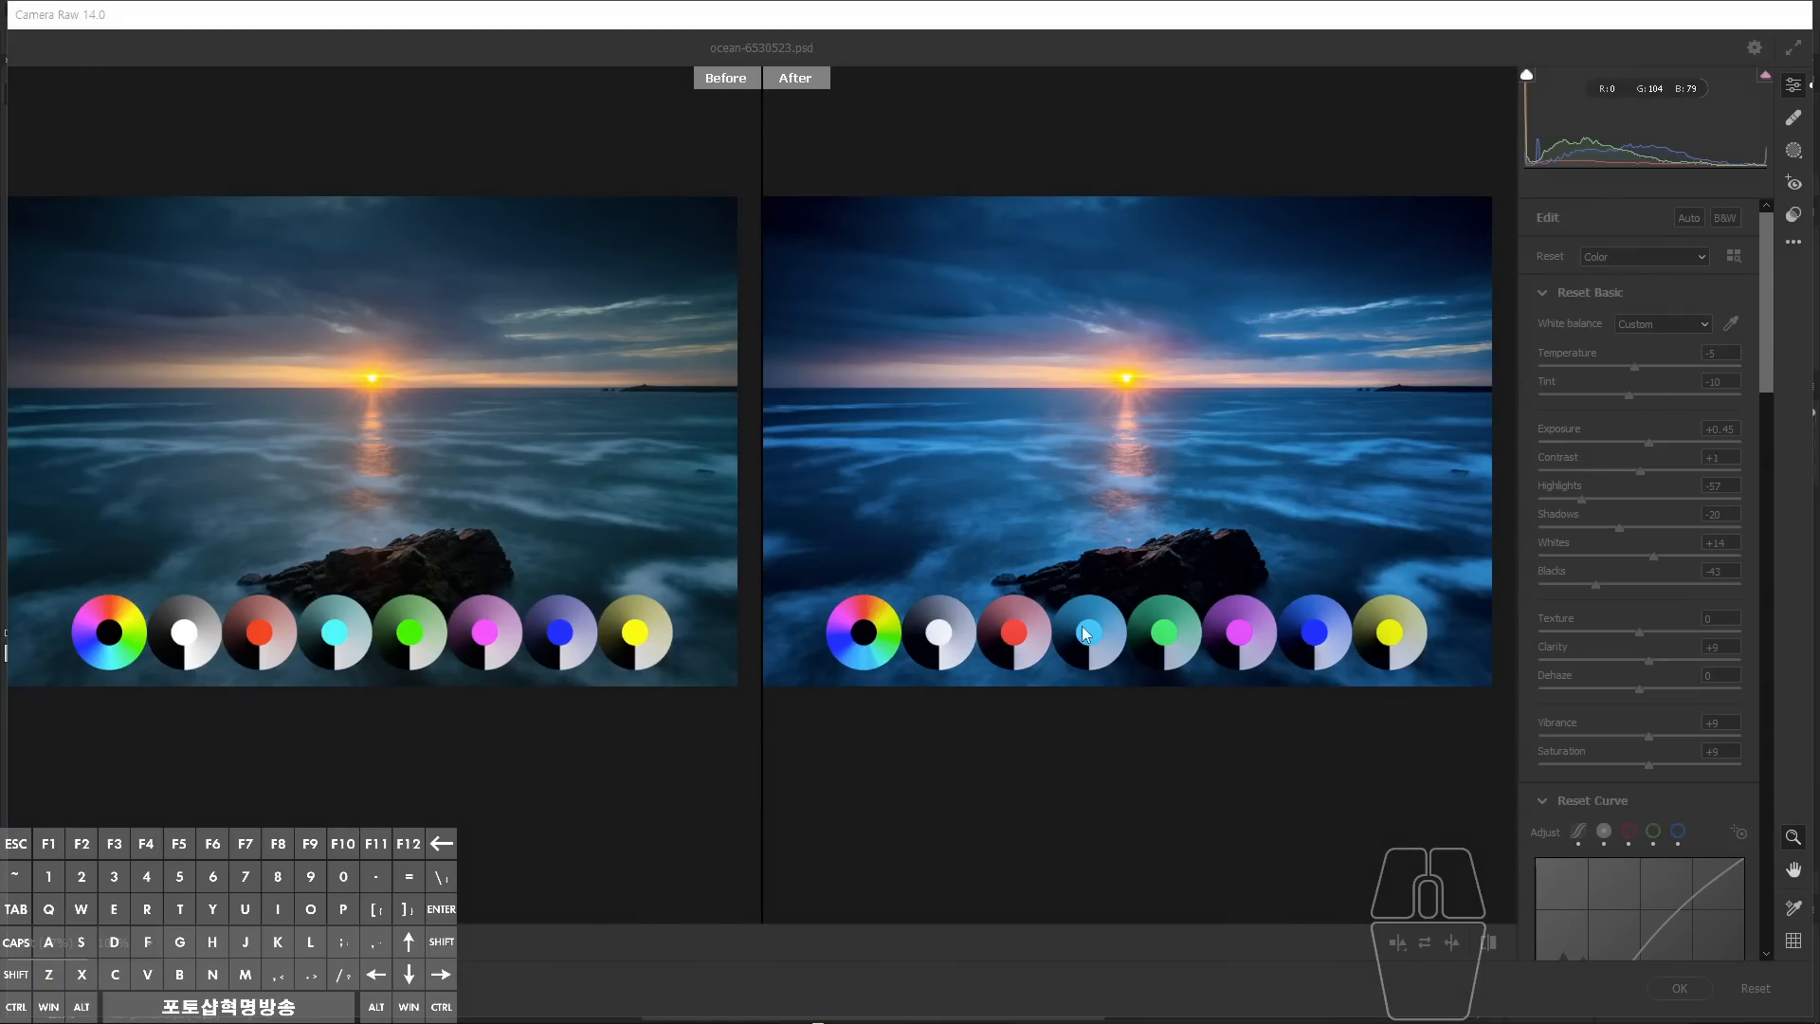
drag(1768, 370, 1767, 385)
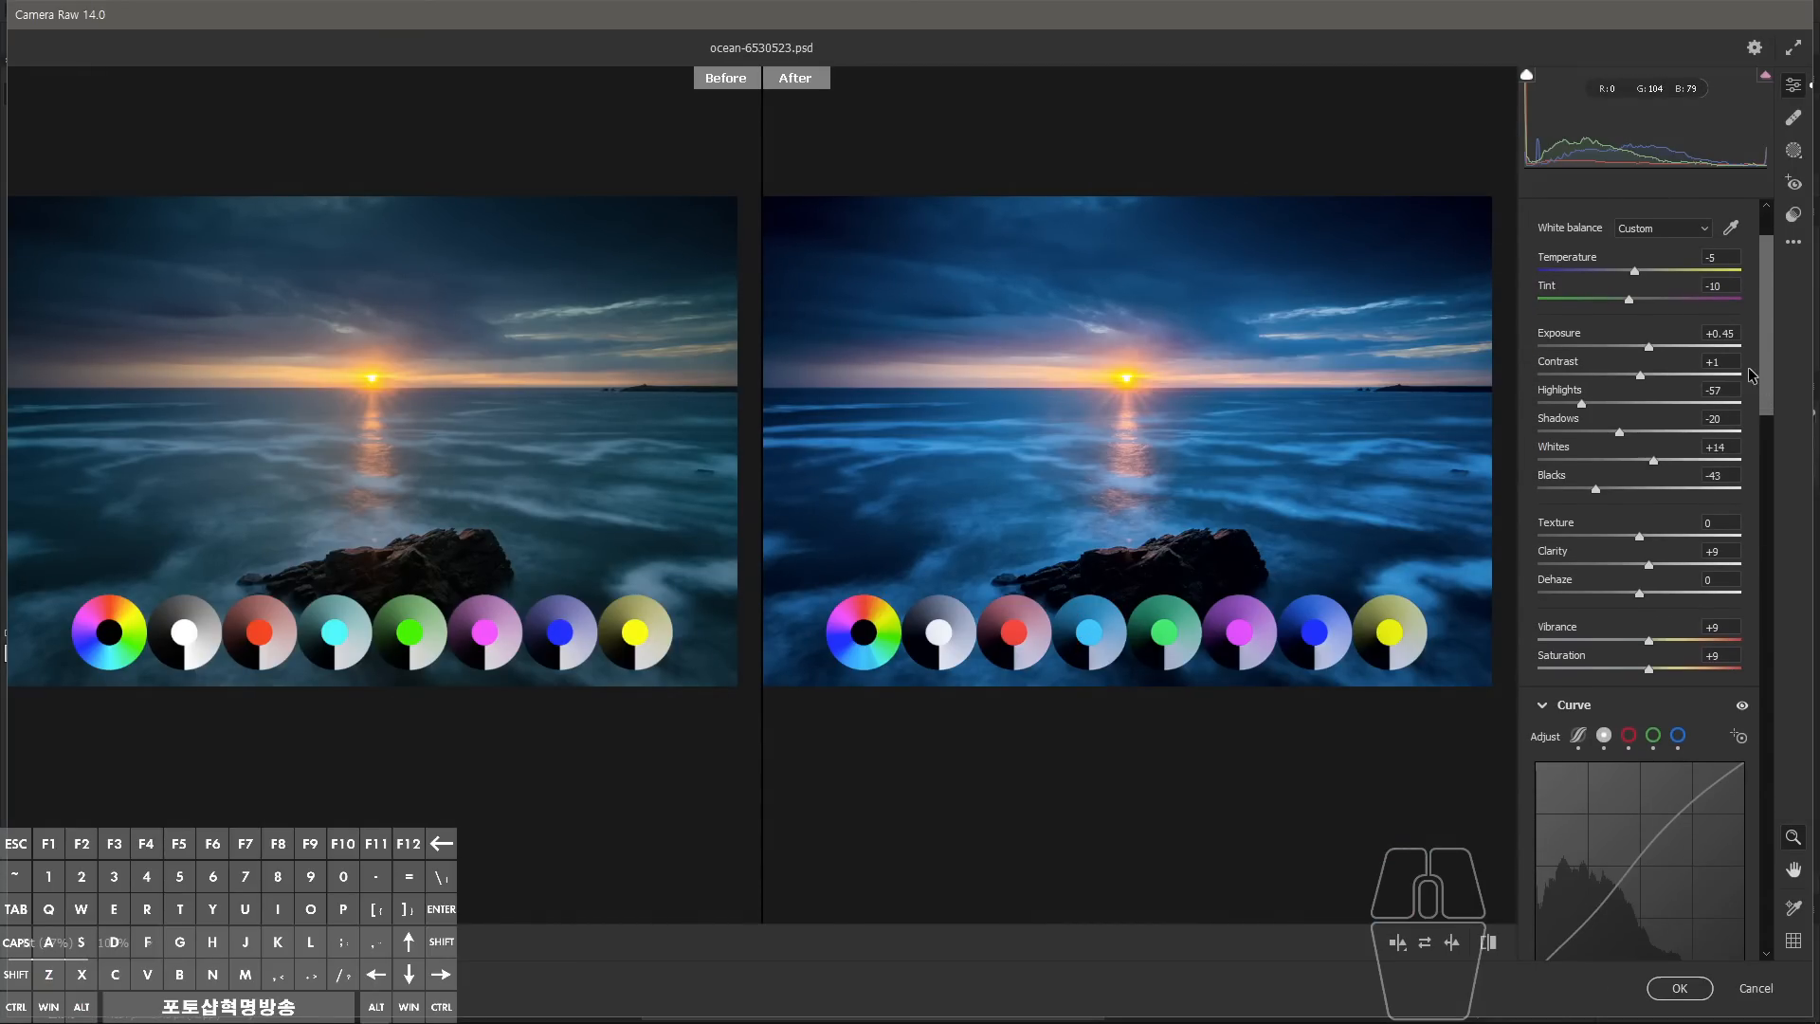
key(alt+z)
drag(1639, 261, 1636, 328)
key(alt+z)
drag(1770, 384, 1744, 631)
key(alt+z)
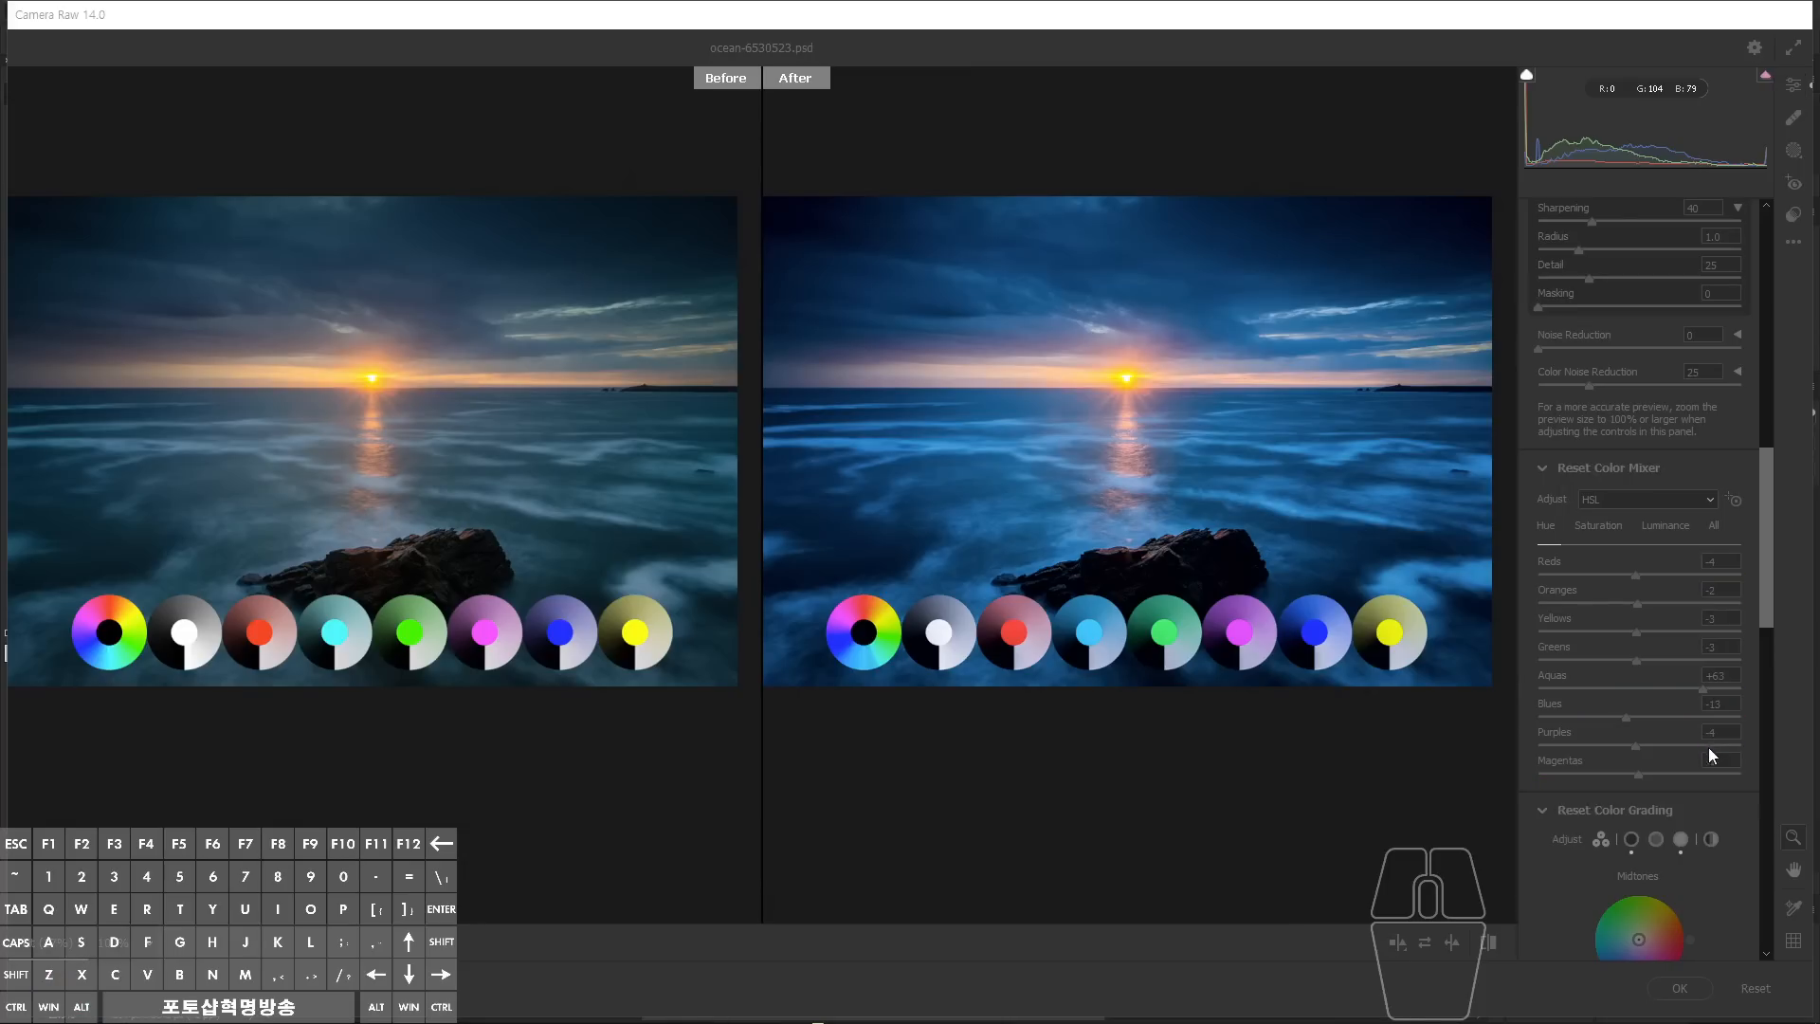
mouse_move(1708, 747)
mouse_down()
mouse_move(1545, 730)
mouse_move(1692, 760)
mouse_up()
drag(1674, 922, 1612, 929)
key(alt+z)
drag(1760, 595, 1755, 681)
key(alt+z)
mouse_move(1633, 560)
mouse_down()
mouse_move(1693, 730)
mouse_move(1720, 668)
mouse_move(1775, 652)
mouse_move(1776, 391)
mouse_up()
key(alt+z)
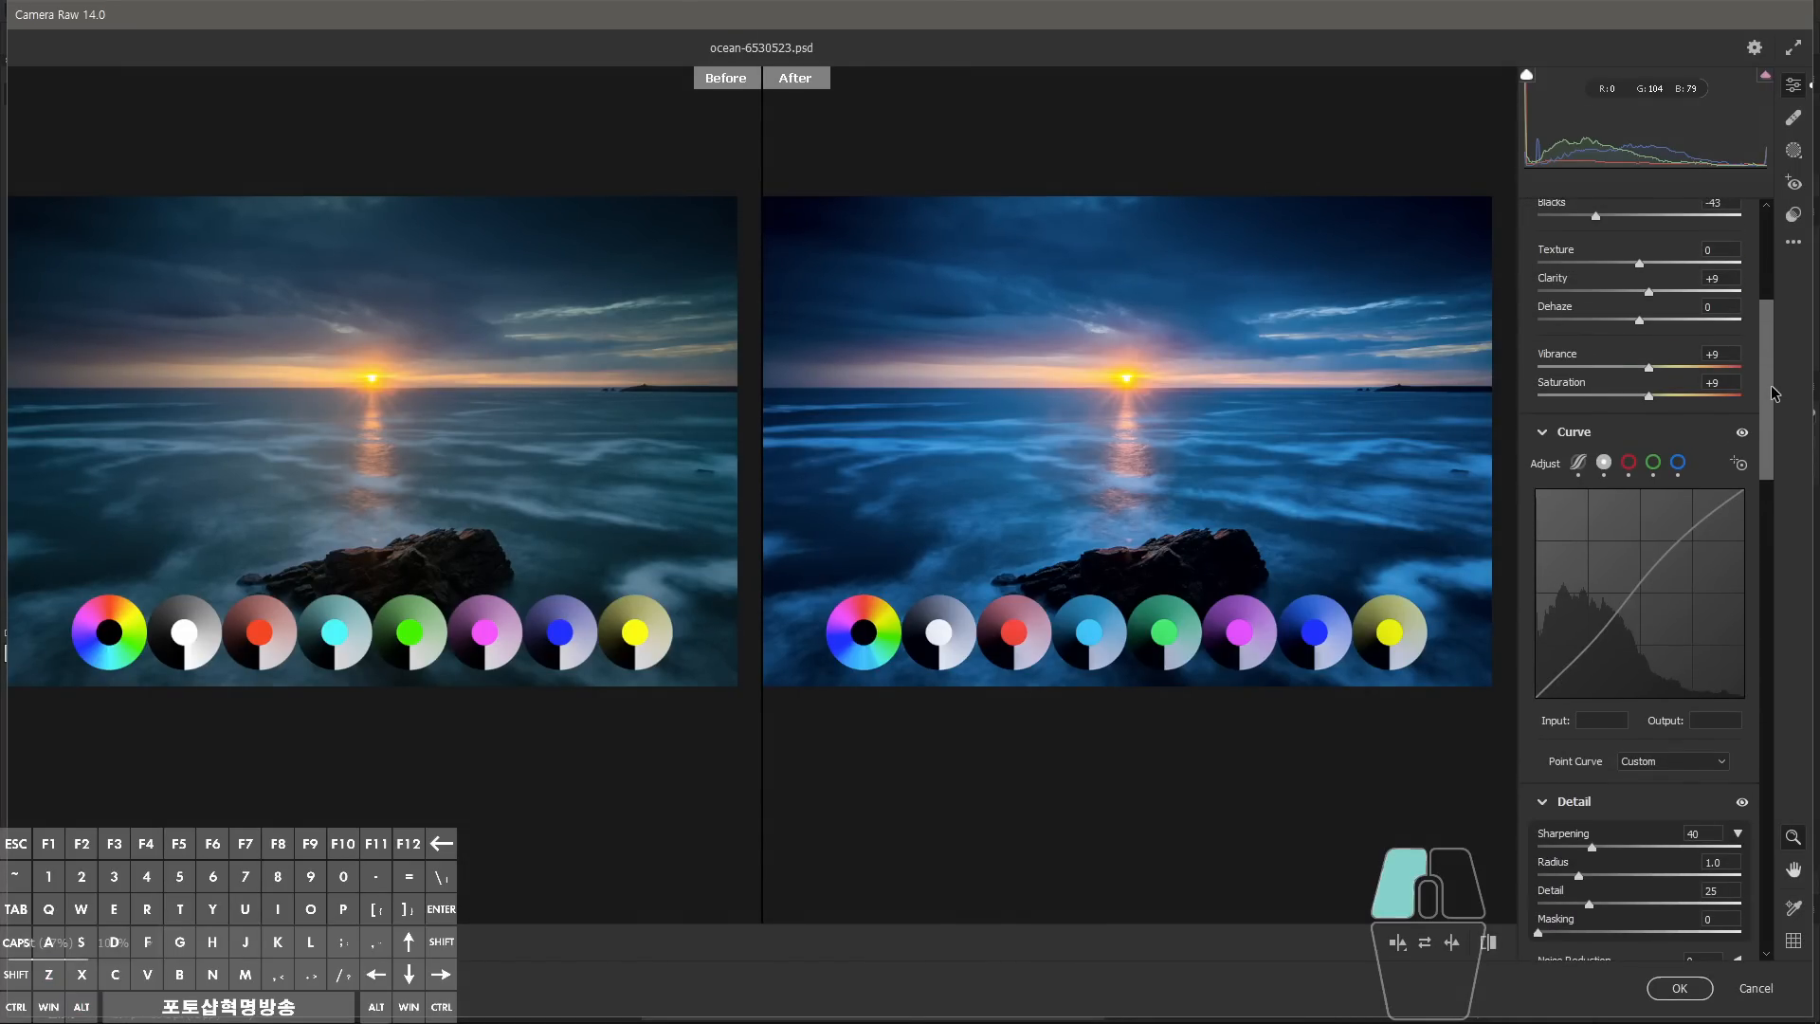
Inspect the preset's Red, Green and Blue channel curves and compare the wheel colors between the before and after images.
click(1635, 459)
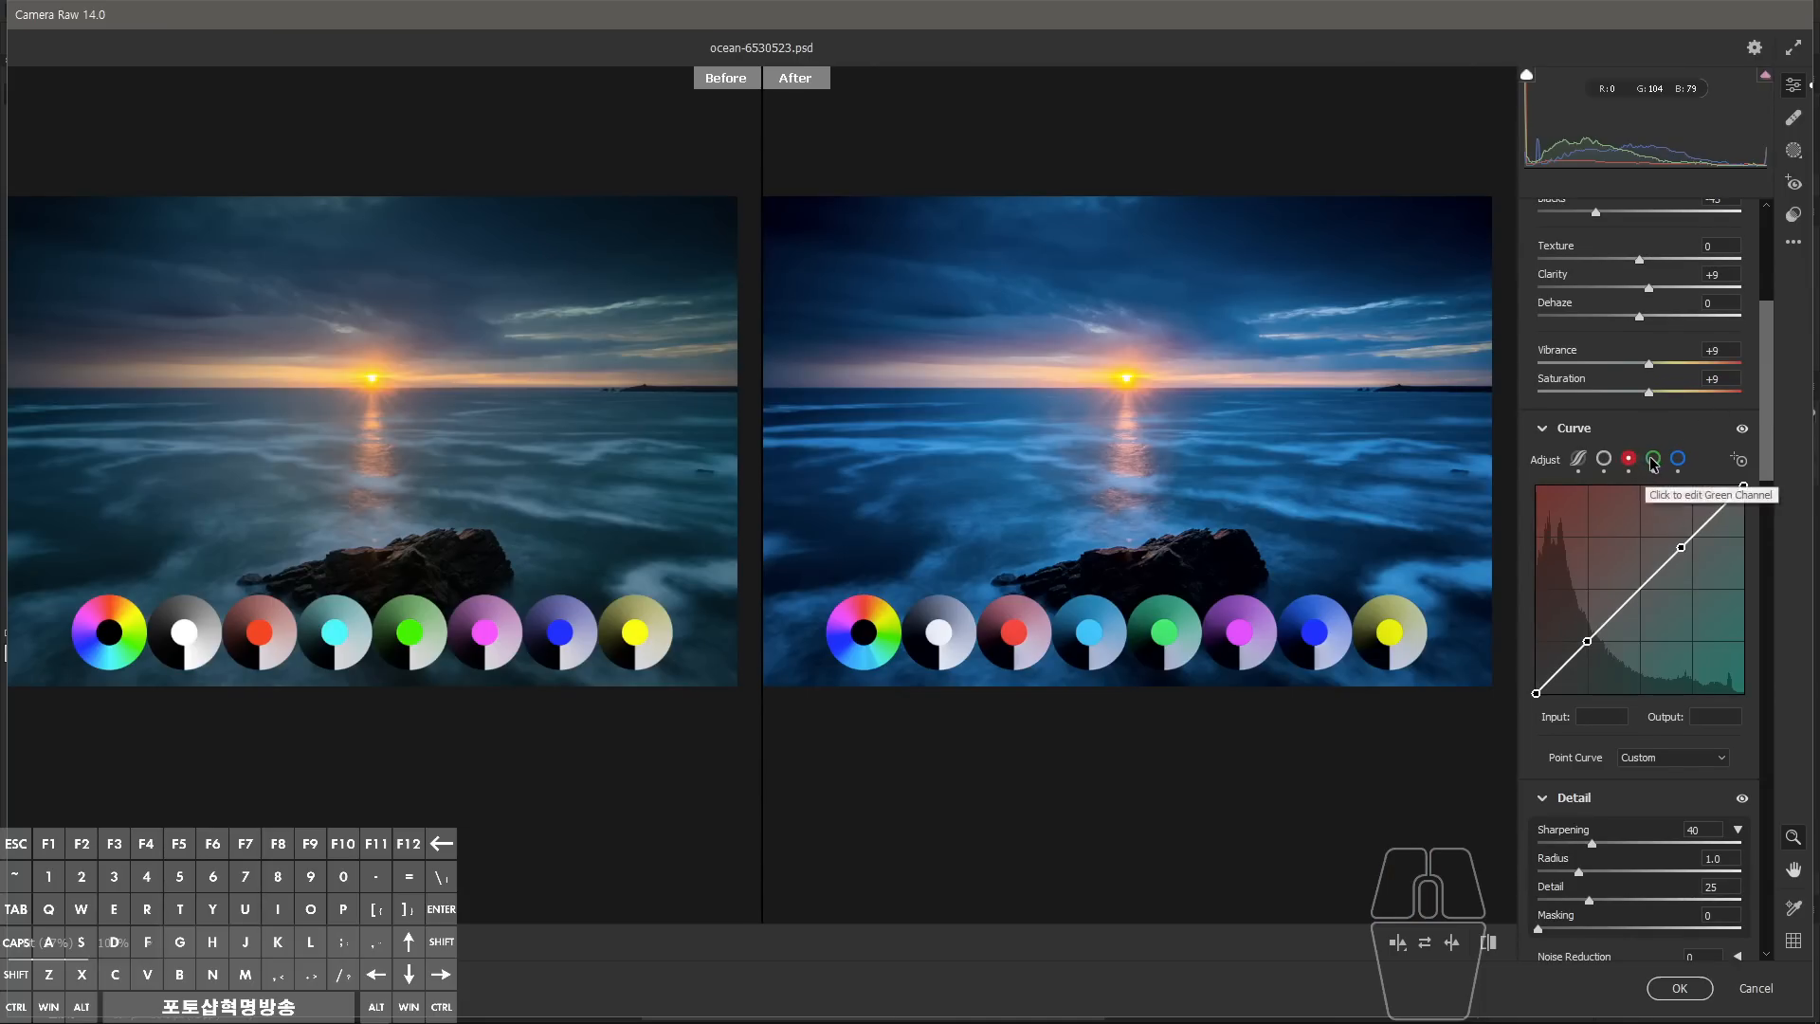
click(1653, 460)
click(1680, 461)
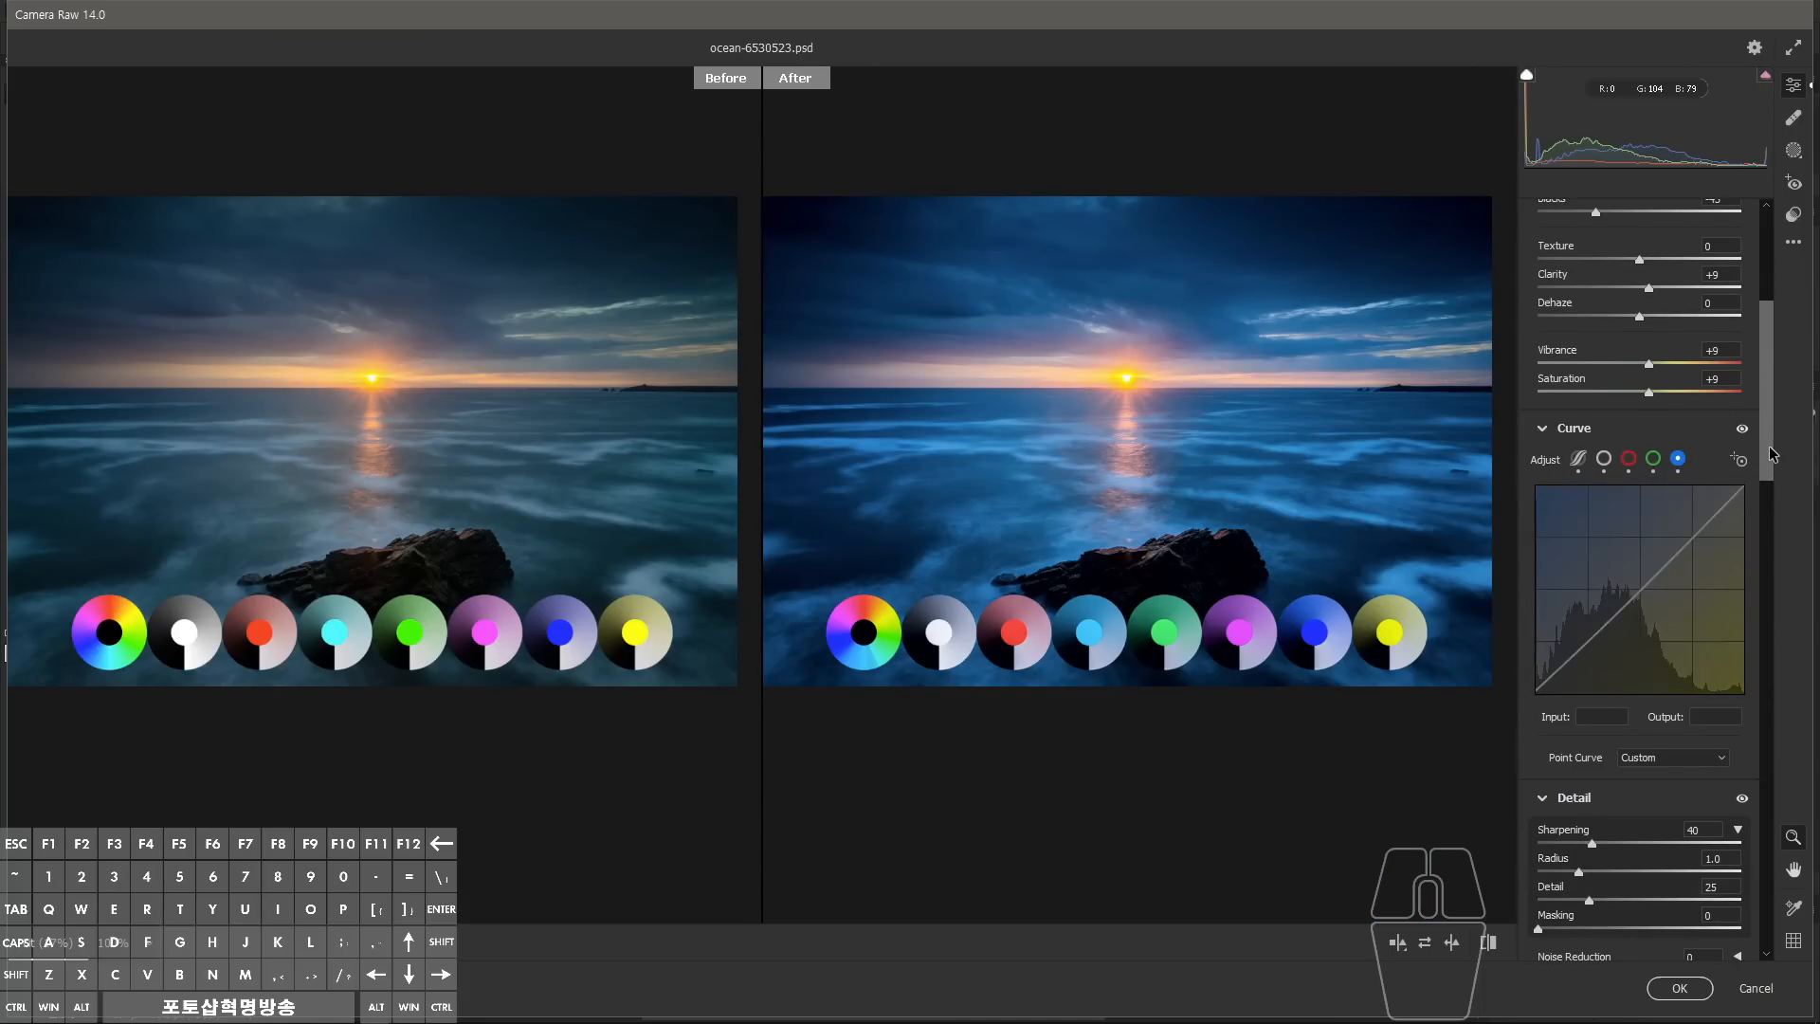
drag(1771, 456, 1771, 447)
key(alt+z)
mouse_move(1067, 622)
mouse_down()
mouse_move(1166, 607)
mouse_move(1048, 669)
mouse_up()
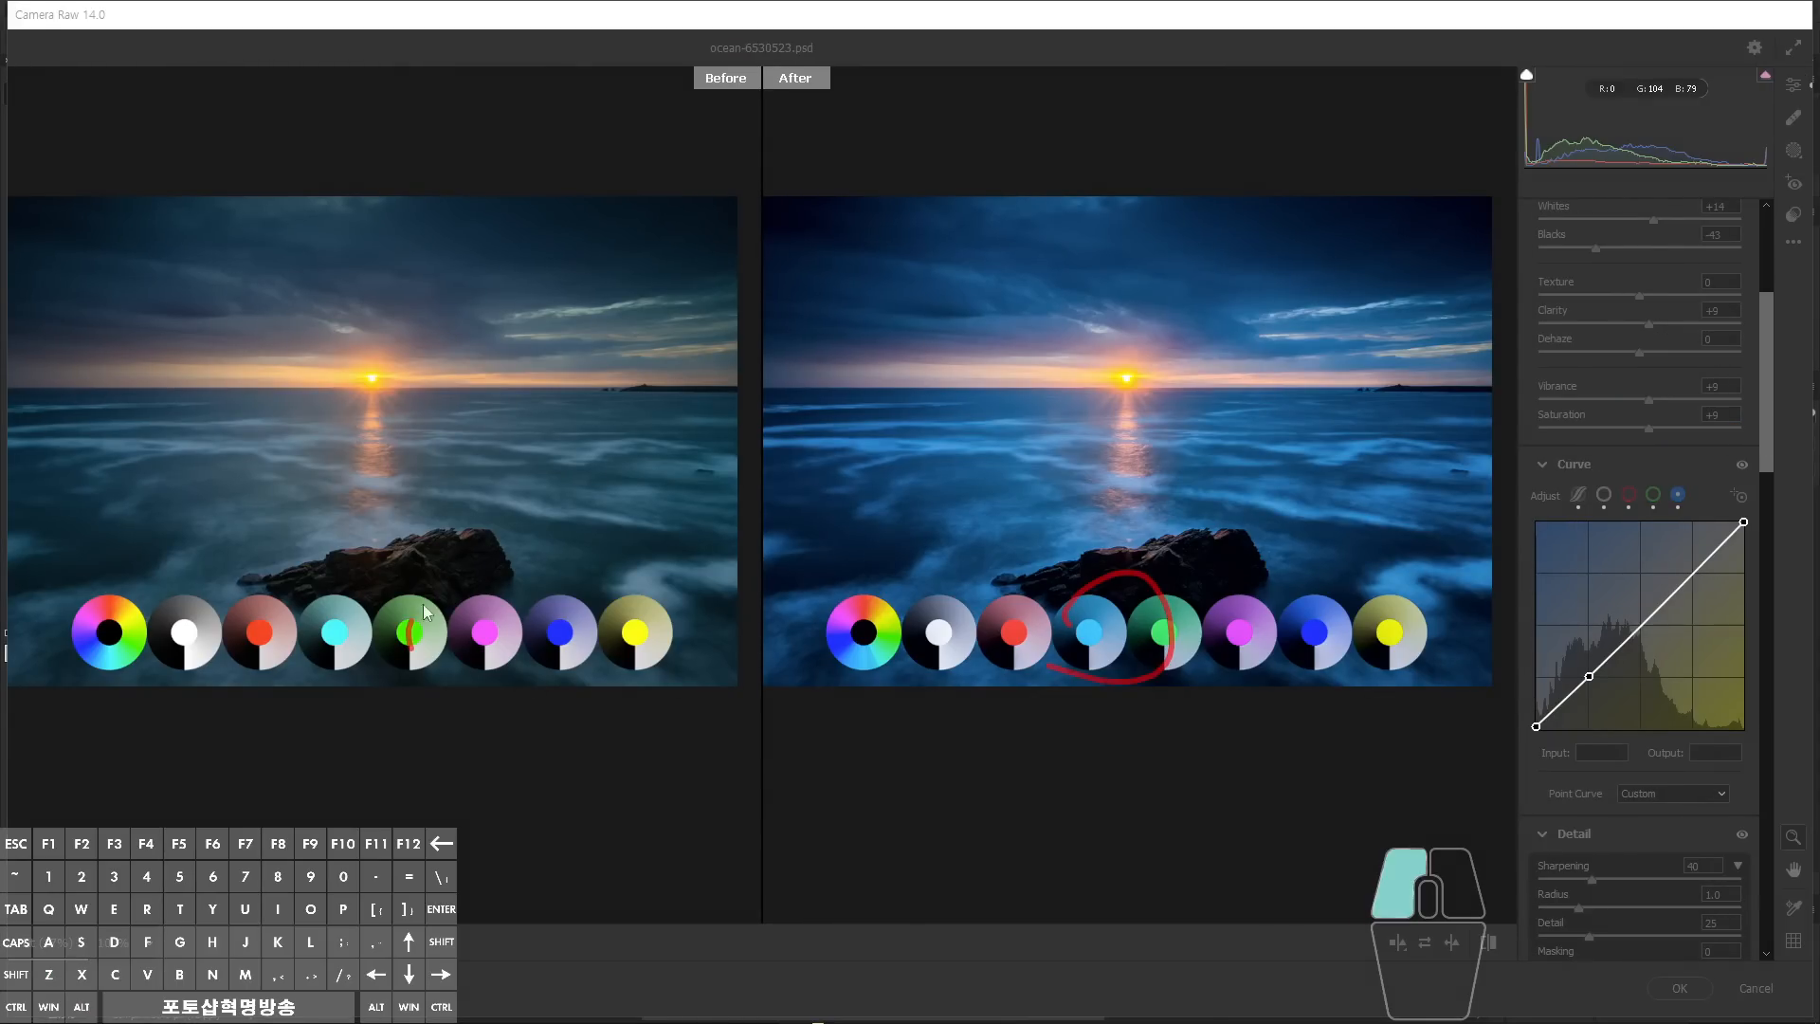
drag(409, 648, 503, 632)
drag(1280, 670, 1631, 554)
drag(1461, 668, 1592, 626)
key(Escape)
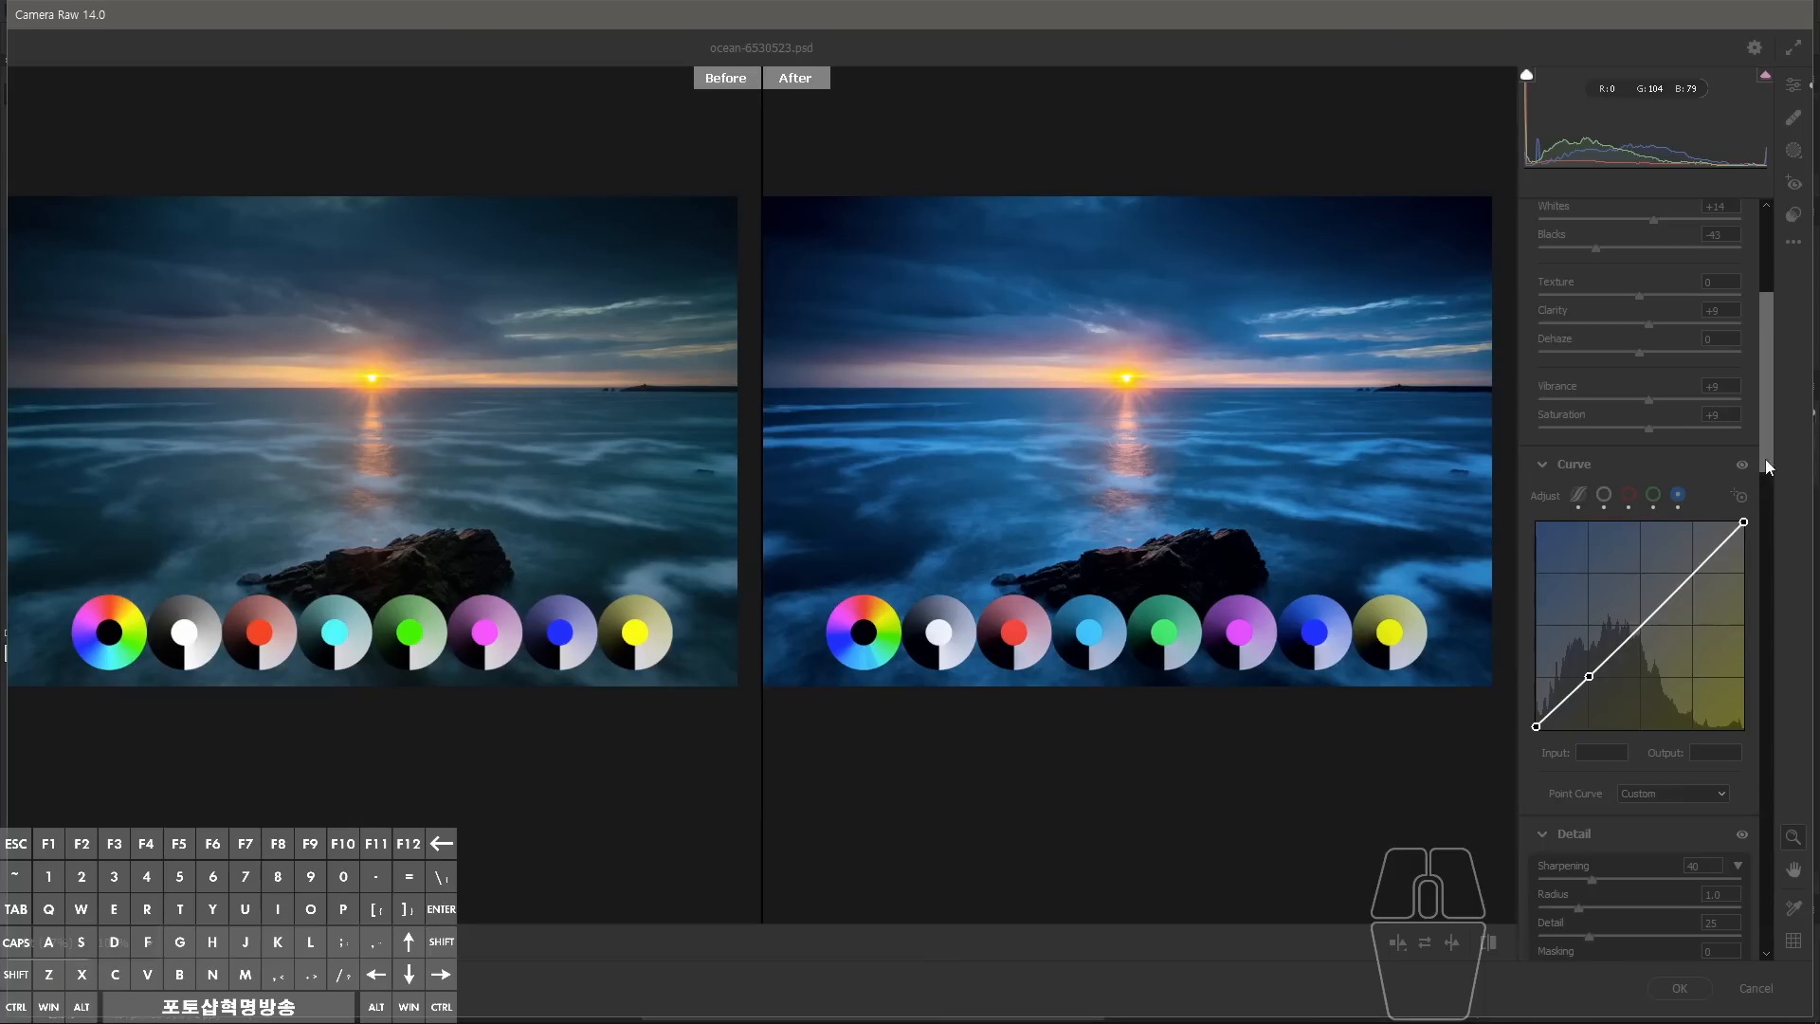
Cancel the Camera Raw Filter without applying the preset, and expand the list of actions.
drag(1764, 464, 1761, 924)
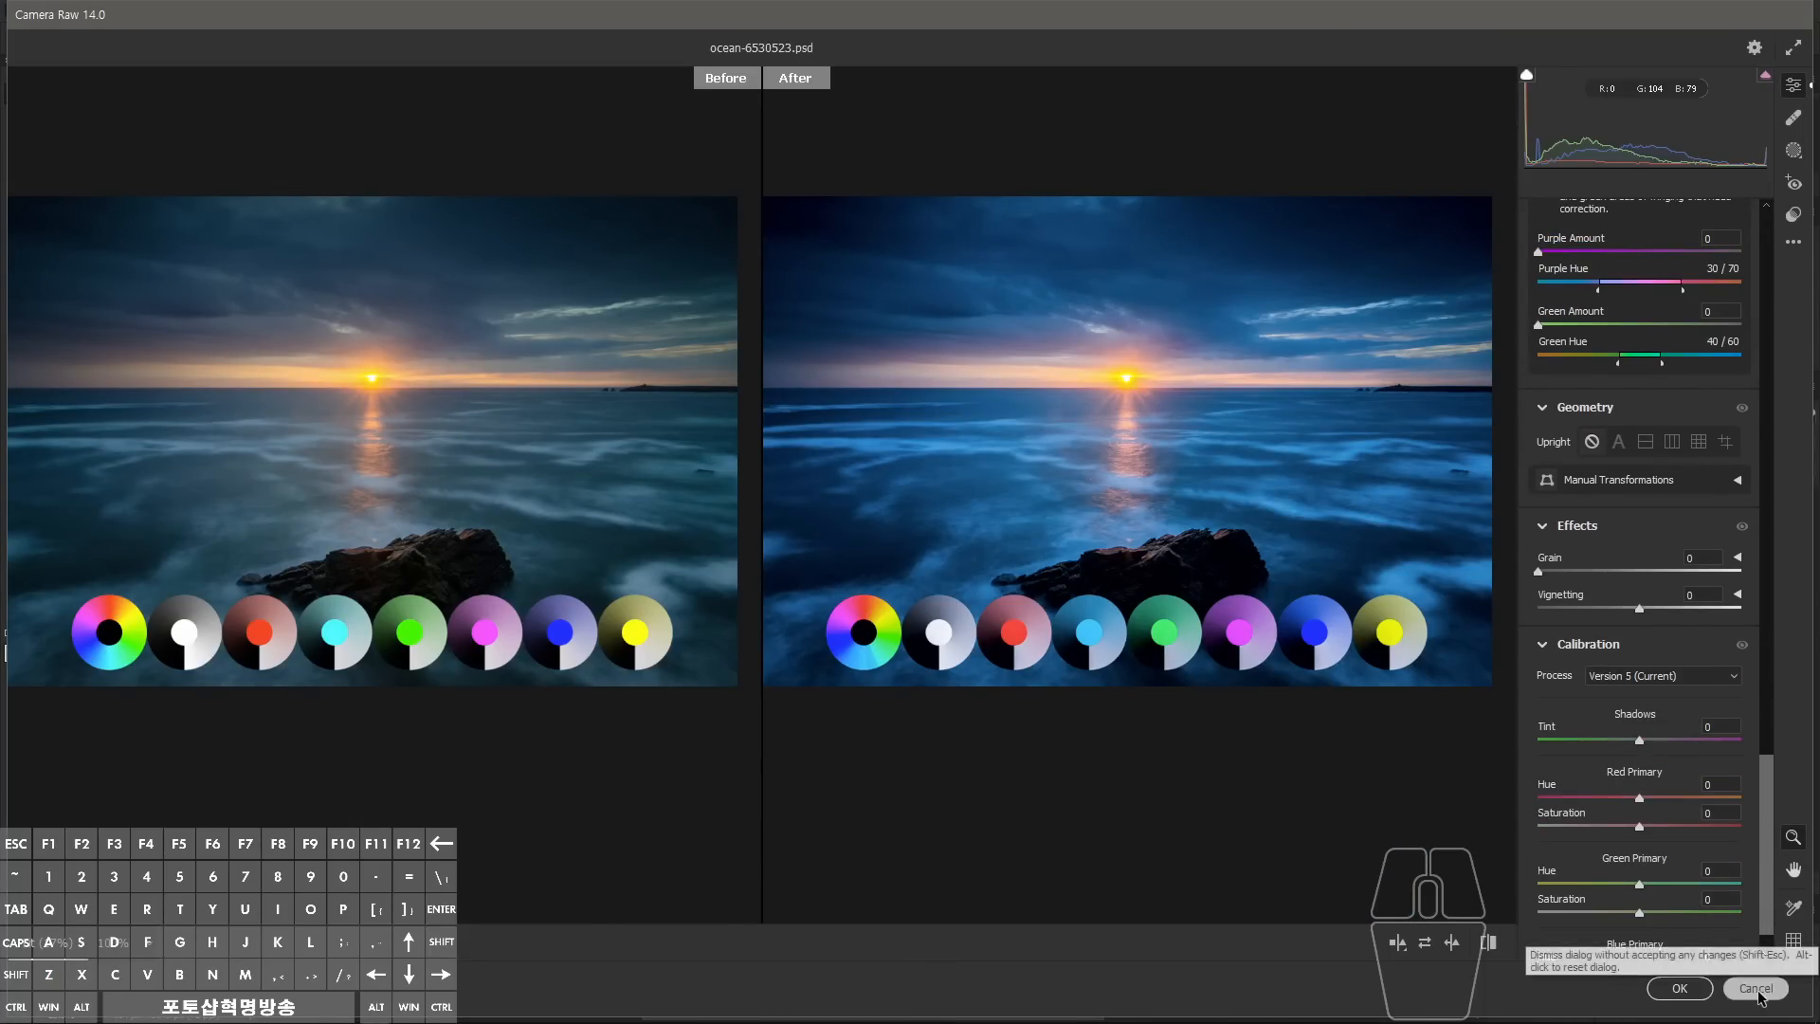
click(1679, 988)
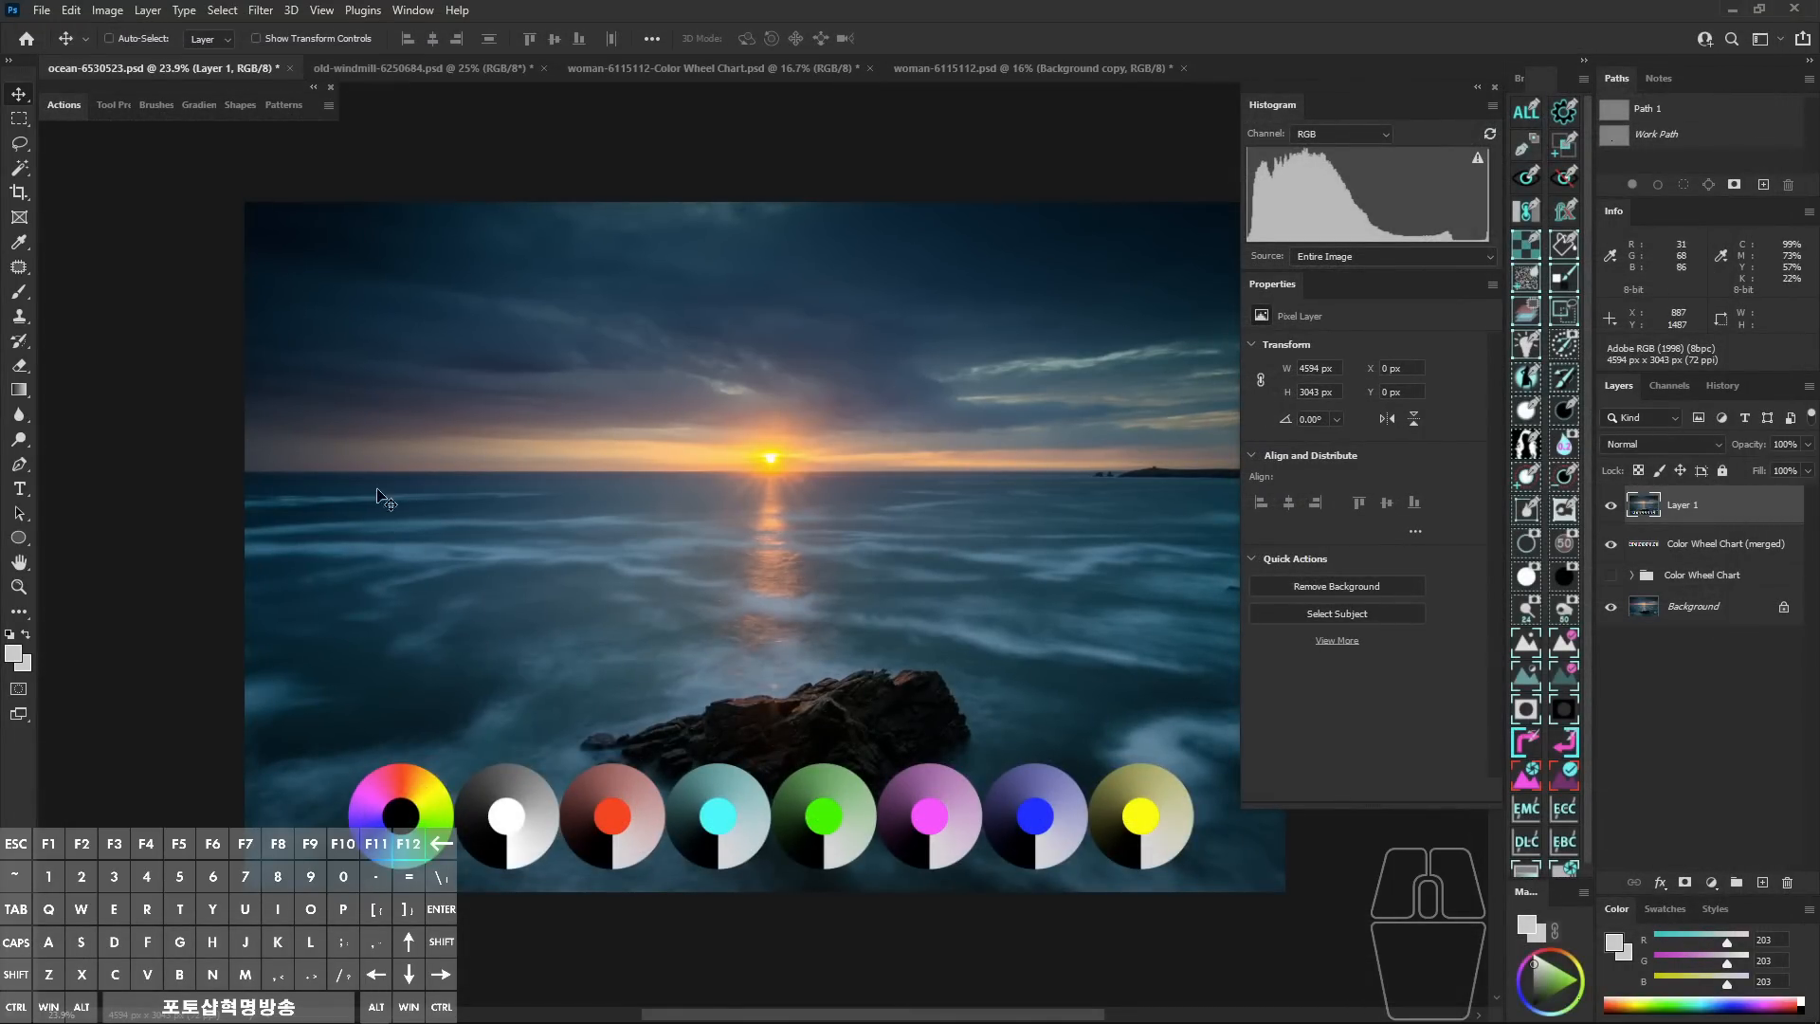
click(61, 104)
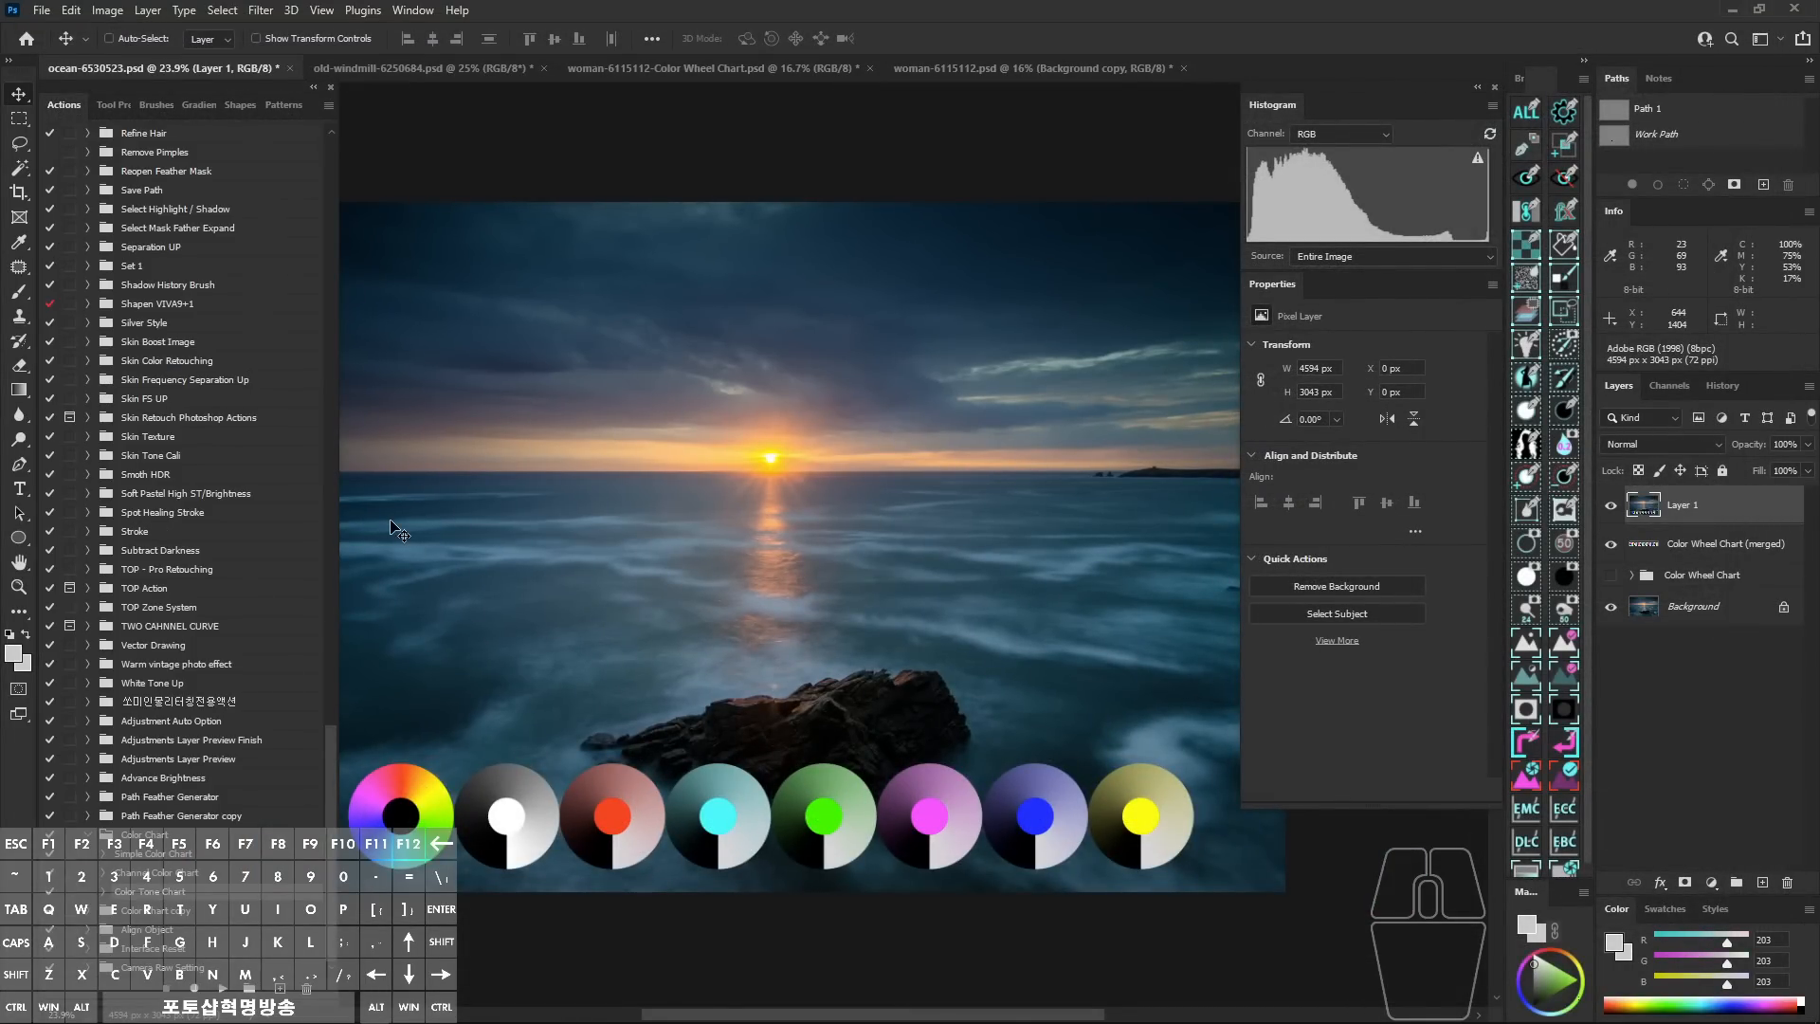